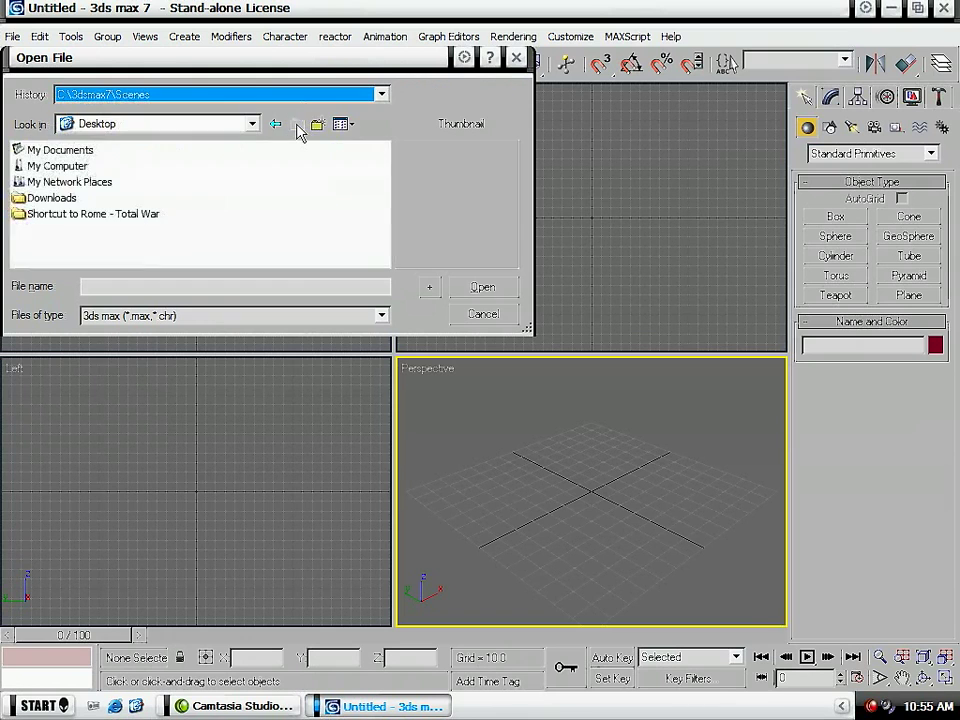
- Open third.max from the tutorials folder in My Documents
{"action": "double_click", "coordinate": [66, 150]}
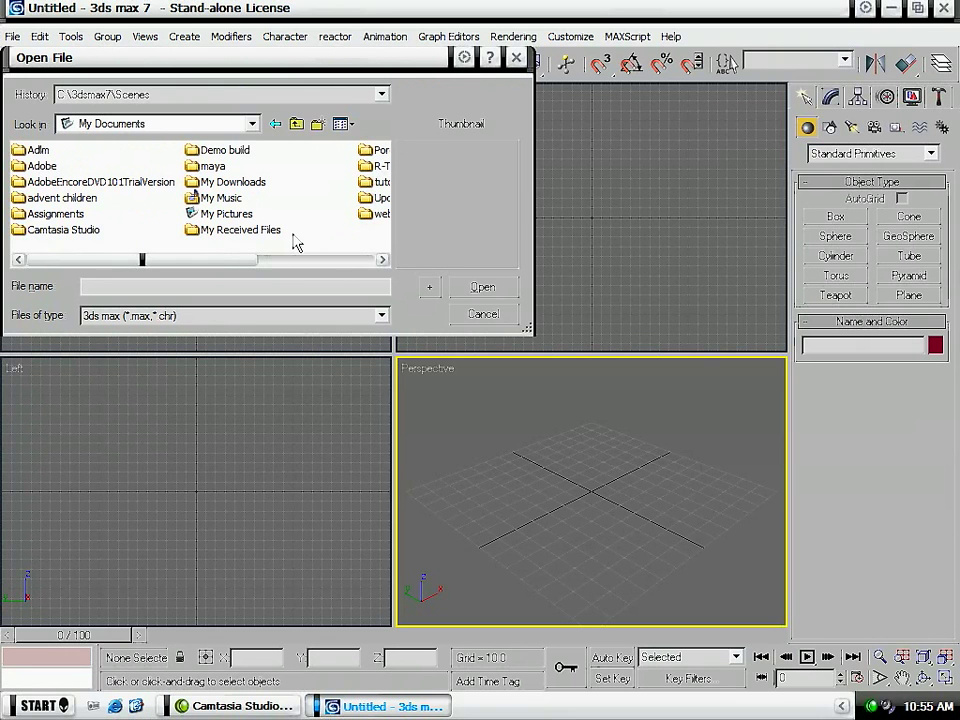
{"action": "double_click", "coordinate": [377, 183]}
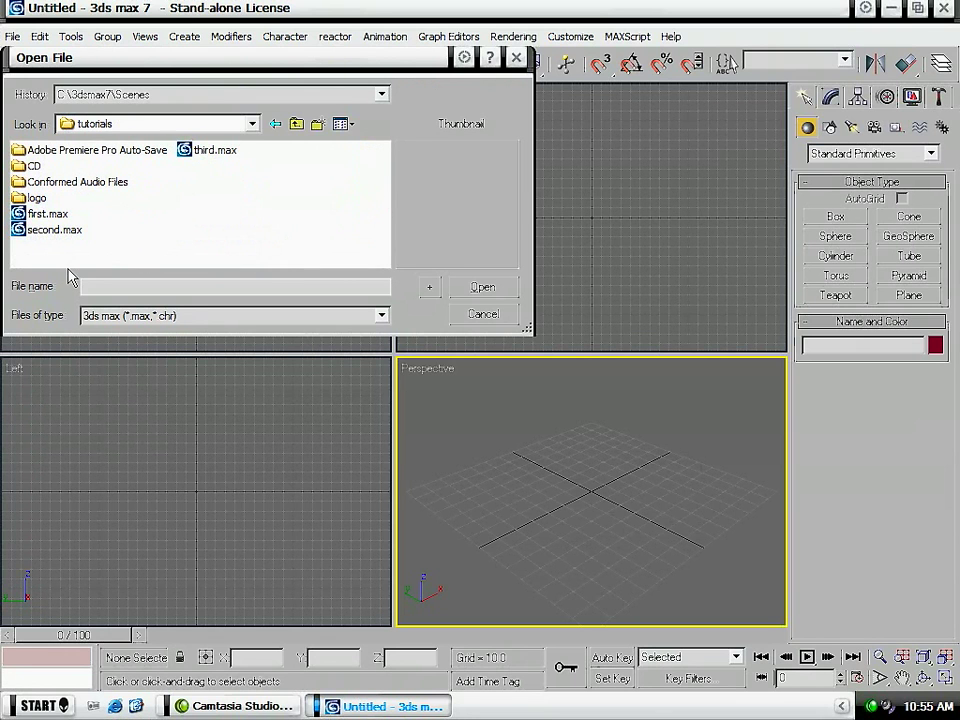
{"action": "left_click", "coordinate": [203, 151]}
{"action": "double_click", "coordinate": [202, 152]}
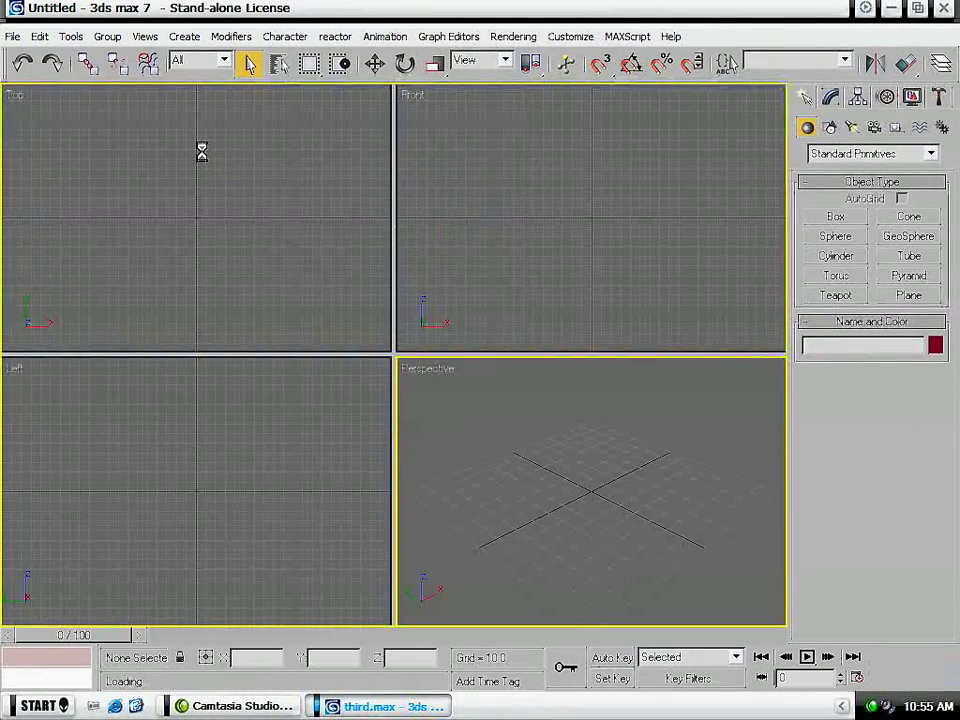
{"action": "left_click", "coordinate": [350, 470]}
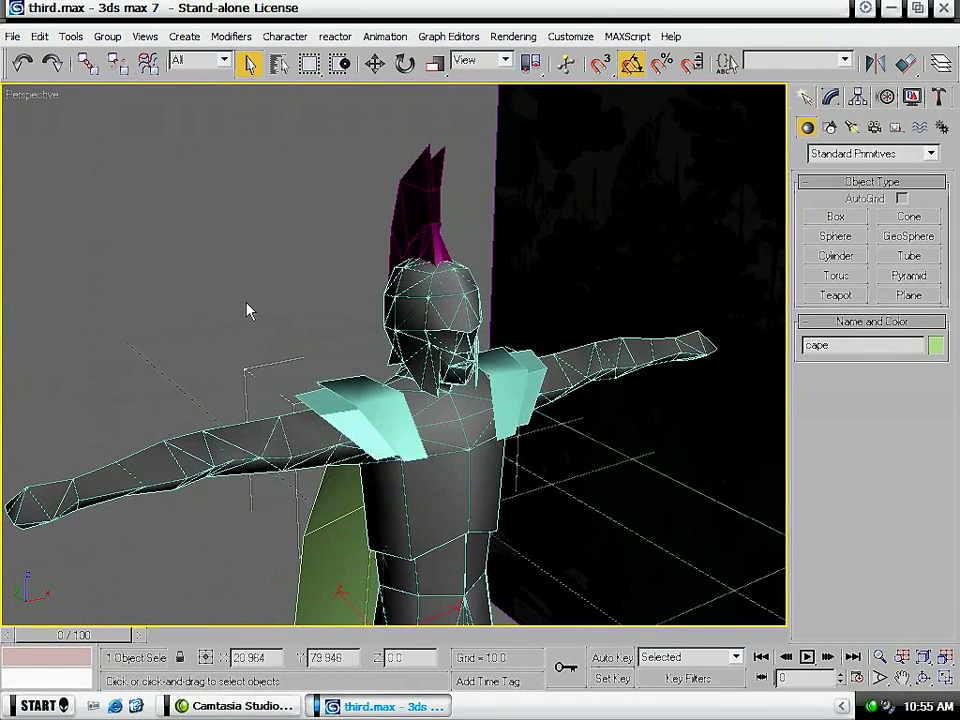
- Delete the imageplane object standing behind the soldier model
{"action": "left_click", "coordinate": [270, 343]}
{"action": "scroll", "coordinate": [246, 302], "scroll_direction": "down", "scroll_amount": 4}
{"action": "middle_click_drag", "start_coordinate": [465, 397], "coordinate": [466, 352]}
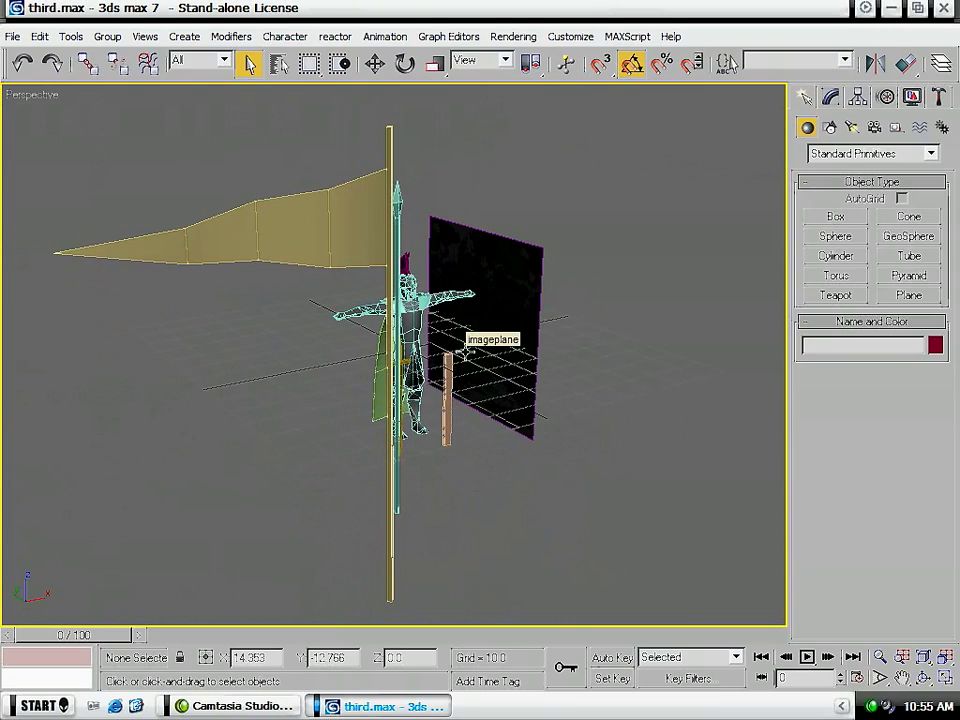
{"action": "middle_click_drag", "start_coordinate": [349, 427], "coordinate": [461, 444], "text": "alt"}
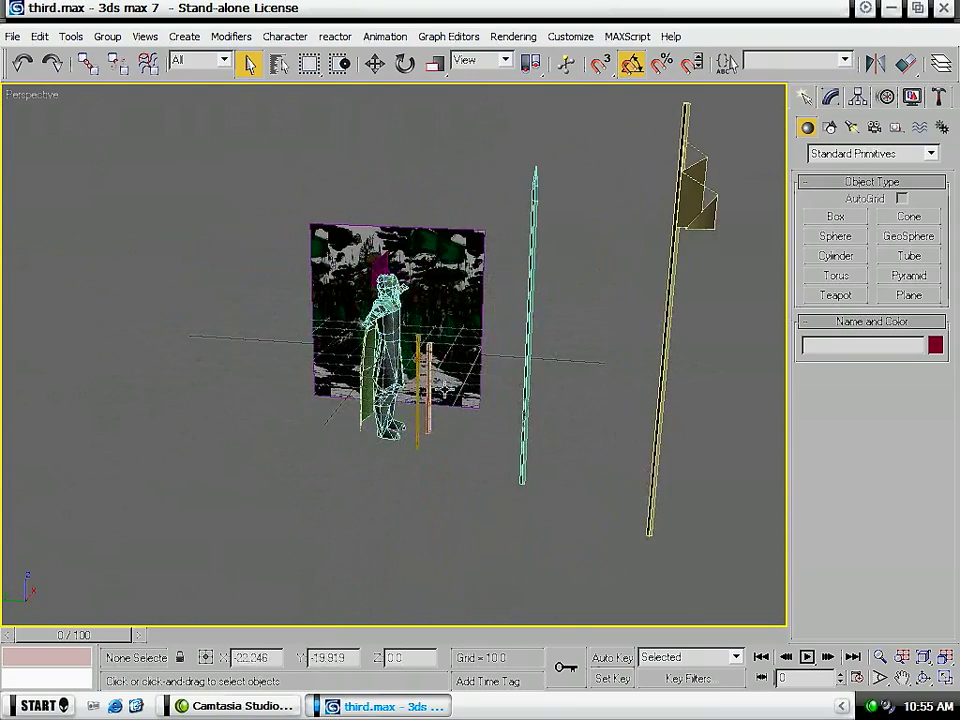
{"action": "scroll", "coordinate": [383, 259], "scroll_direction": "up", "scroll_amount": 5}
{"action": "middle_click_drag", "start_coordinate": [622, 325], "coordinate": [618, 461]}
{"action": "left_click", "coordinate": [644, 272]}
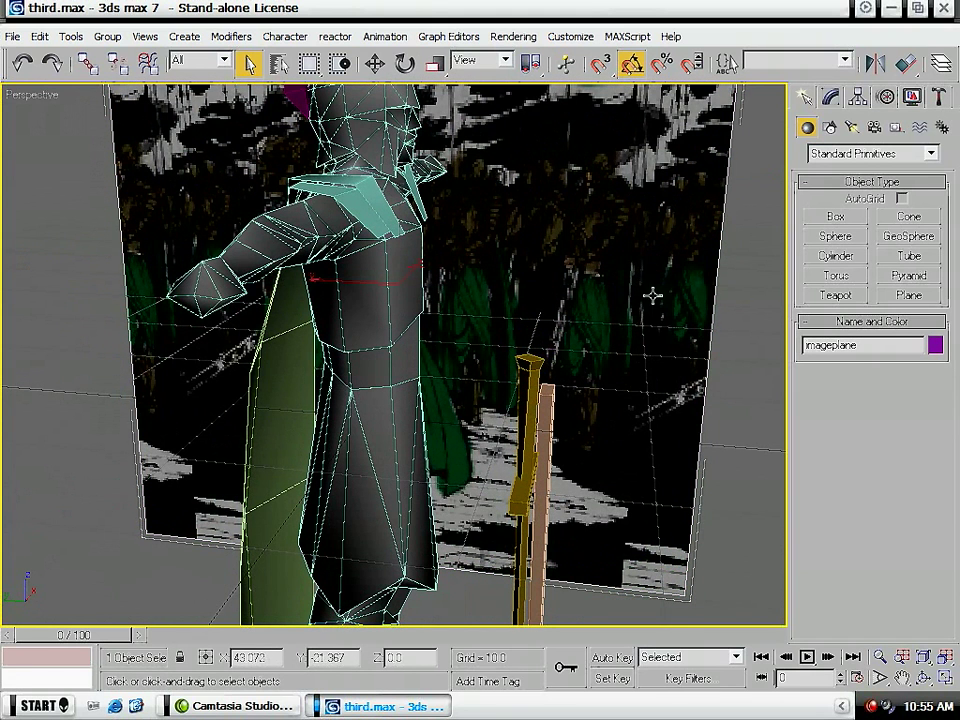
{"action": "key", "text": "Delete"}
- Save the scene under the new file name fourth.max
{"action": "scroll", "coordinate": [653, 295], "scroll_direction": "down", "scroll_amount": 6}
{"action": "middle_click_drag", "start_coordinate": [654, 295], "coordinate": [622, 312], "text": "alt"}
{"action": "left_click", "coordinate": [12, 36]}
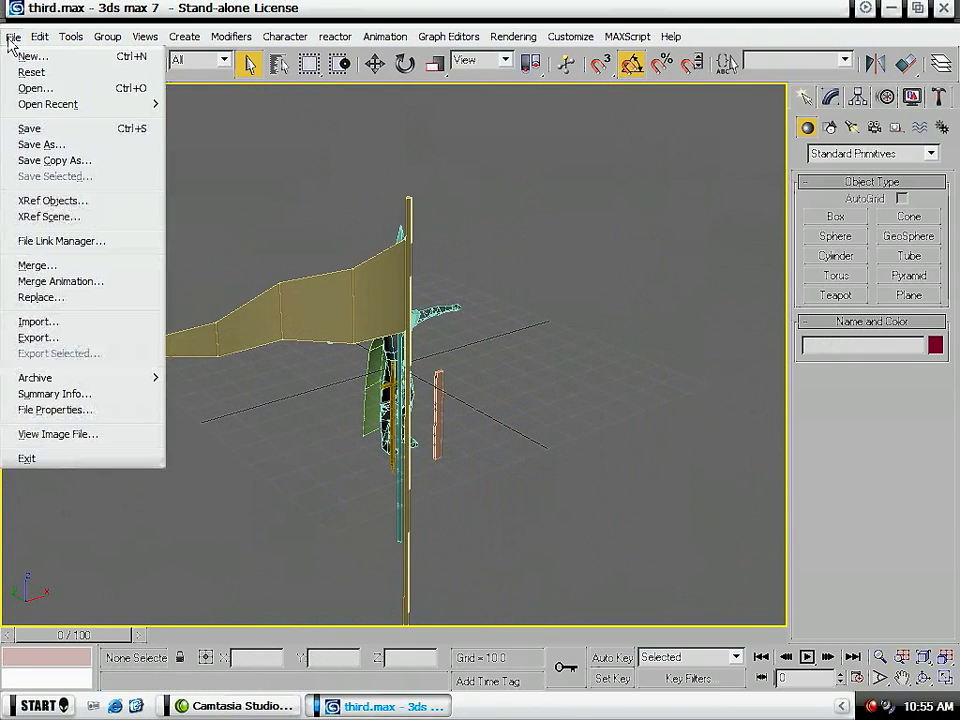
{"action": "left_click", "coordinate": [74, 145]}
{"action": "type", "text": "fourth"}
{"action": "key", "text": "Return"}
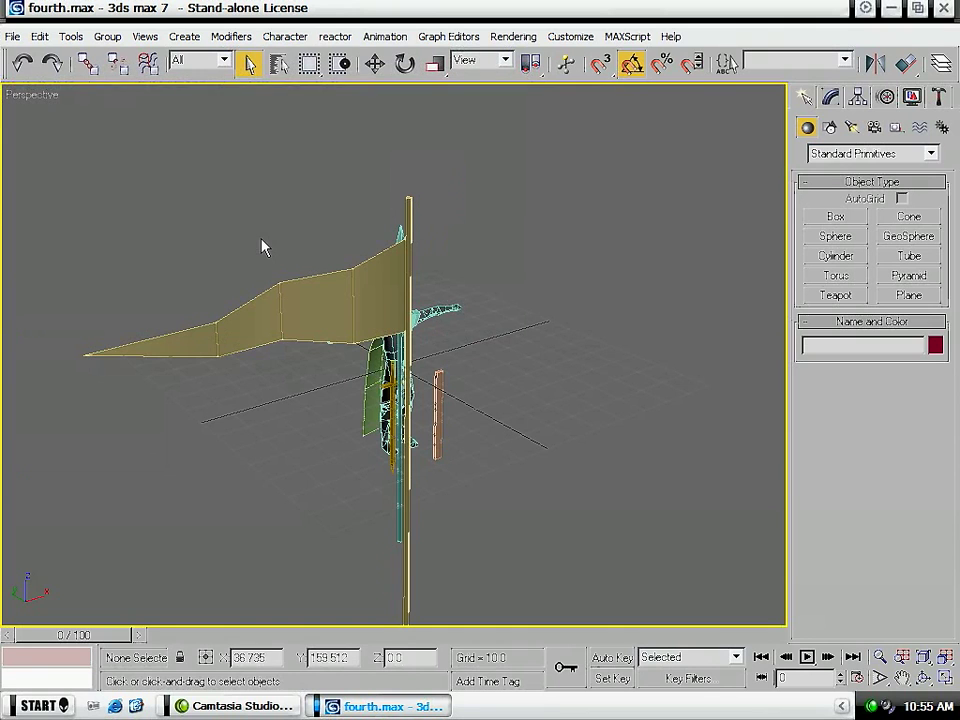
- Hide the standard, the tall pole with the long flag
{"action": "middle_click_drag", "start_coordinate": [612, 534], "coordinate": [501, 533], "text": "alt"}
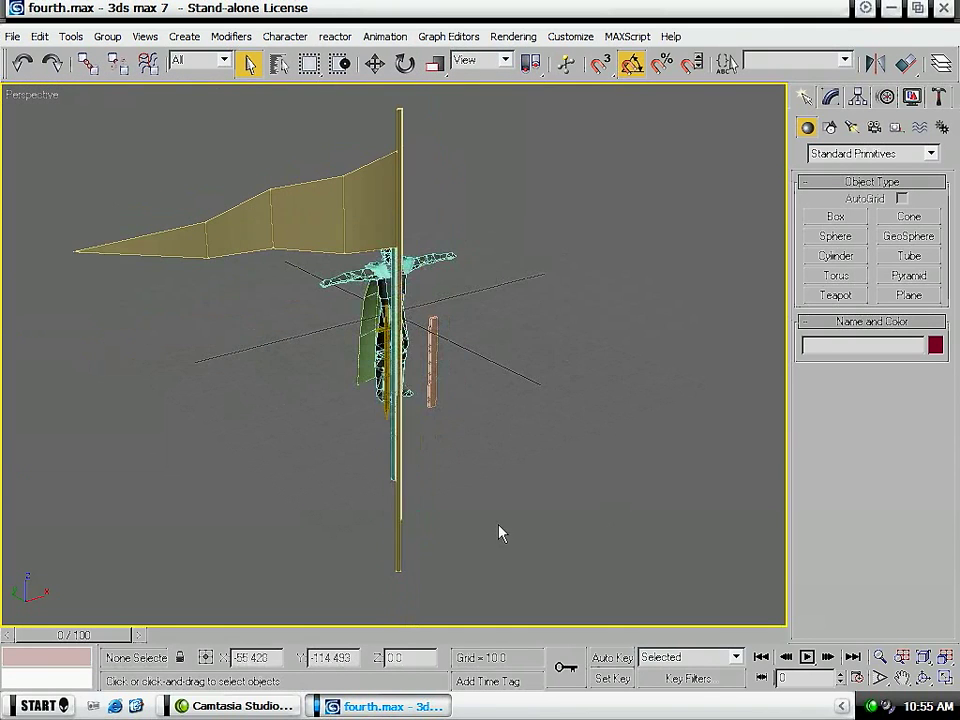
{"action": "left_click", "coordinate": [400, 559]}
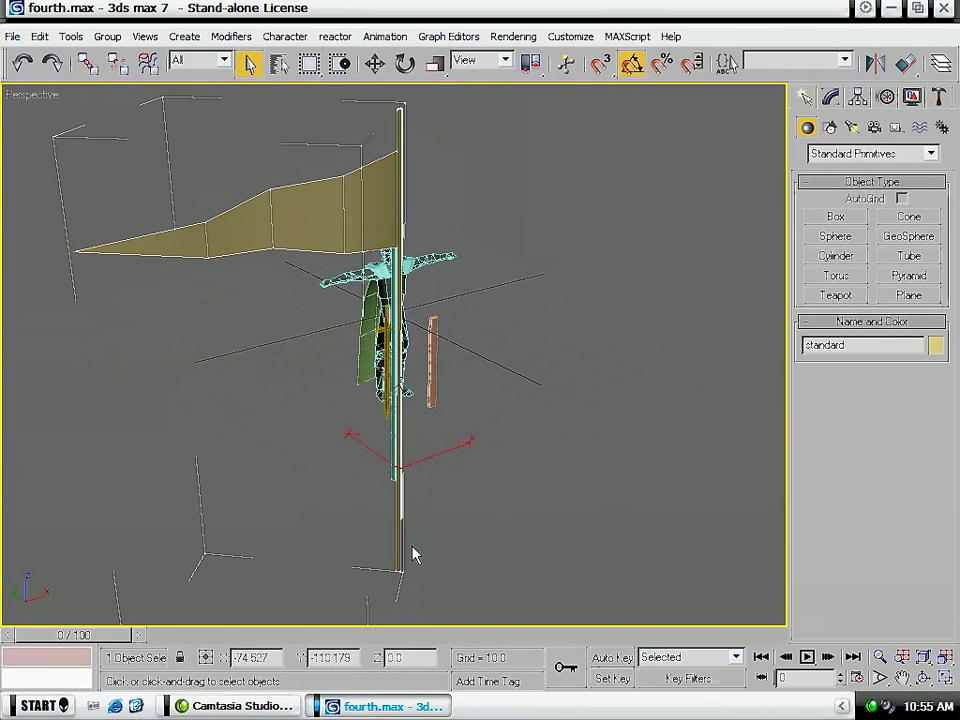
{"action": "right_click", "coordinate": [400, 572]}
{"action": "left_click", "coordinate": [422, 507]}
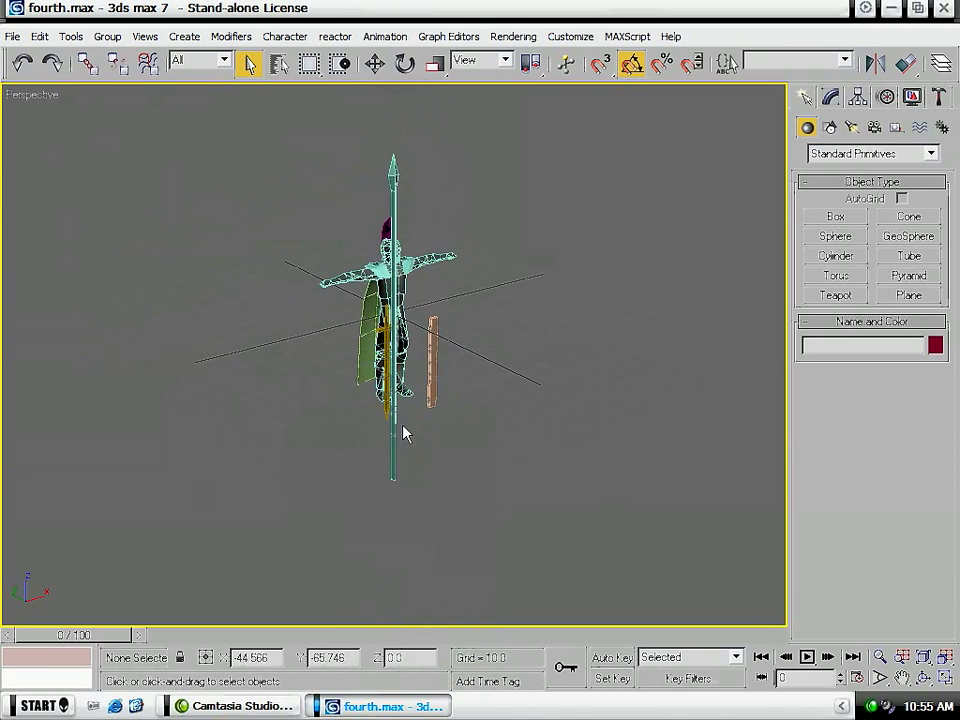
- Rename the spear in front of the soldier as primary weapon and hide it
{"action": "scroll", "coordinate": [395, 515], "scroll_direction": "up", "scroll_amount": 4}
{"action": "left_click", "coordinate": [395, 515]}
{"action": "right_click", "coordinate": [392, 517]}
{"action": "left_click", "coordinate": [386, 514]}
{"action": "scroll", "coordinate": [455, 490], "scroll_direction": "down", "scroll_amount": 5}
{"action": "left_click", "coordinate": [857, 345]}
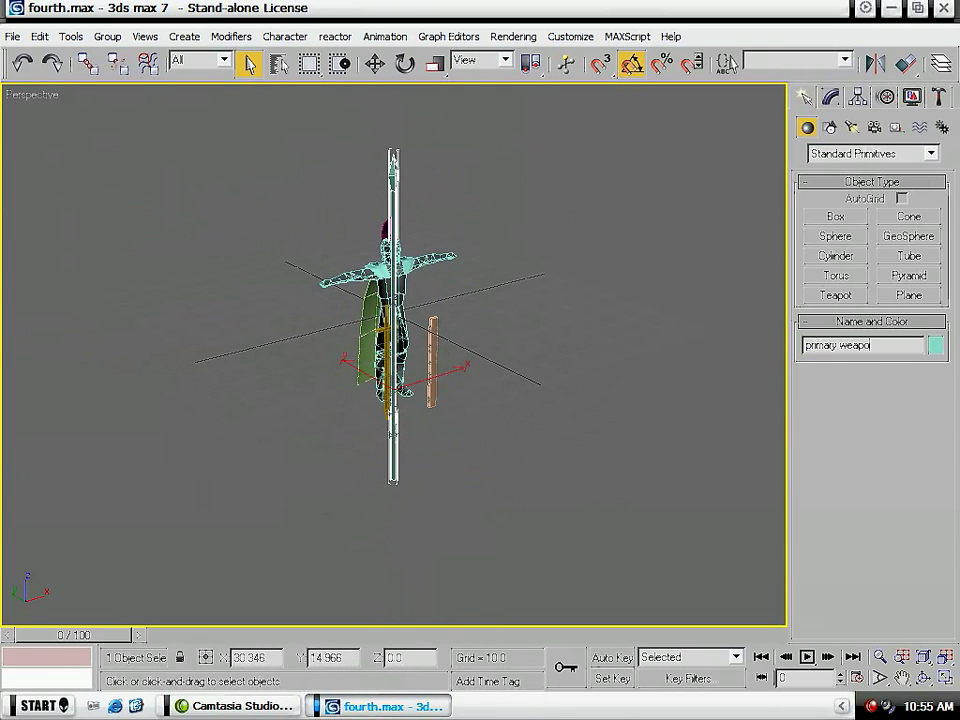
{"action": "right_click", "coordinate": [385, 455]}
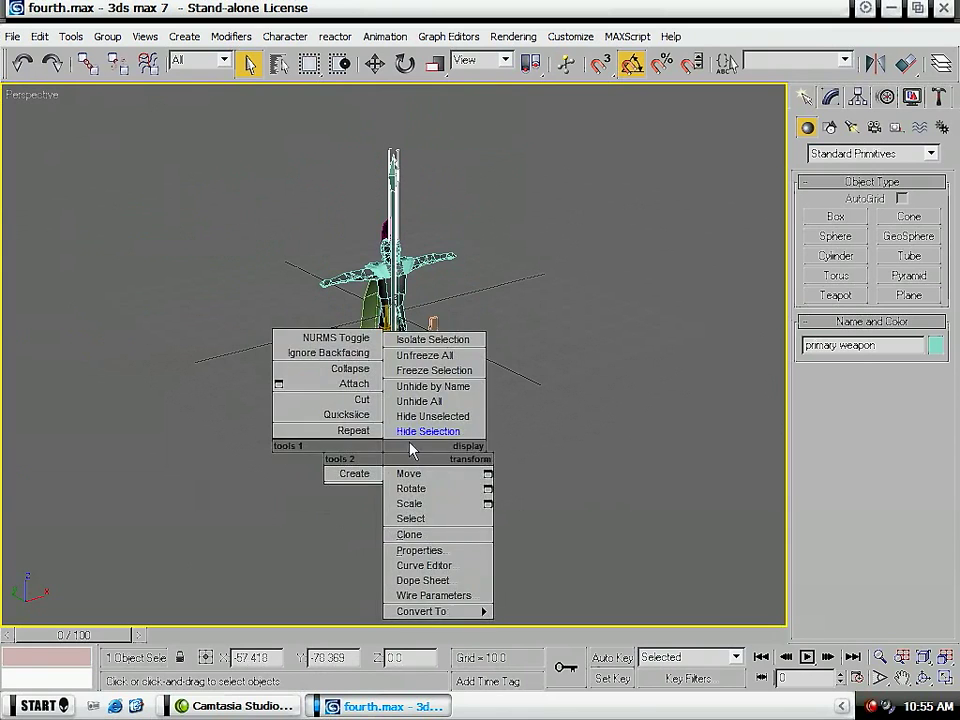
{"action": "left_click", "coordinate": [414, 436]}
- Rename the sword as secondary weapon and hide it
{"action": "left_click", "coordinate": [432, 365]}
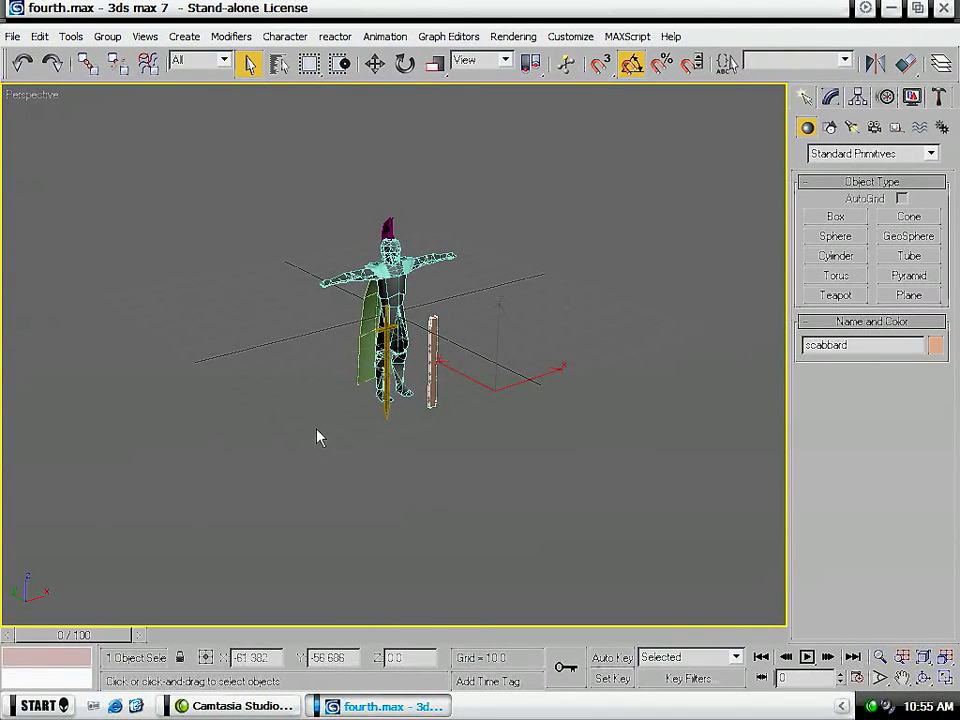
{"action": "left_click", "coordinate": [385, 408]}
{"action": "right_click", "coordinate": [382, 408]}
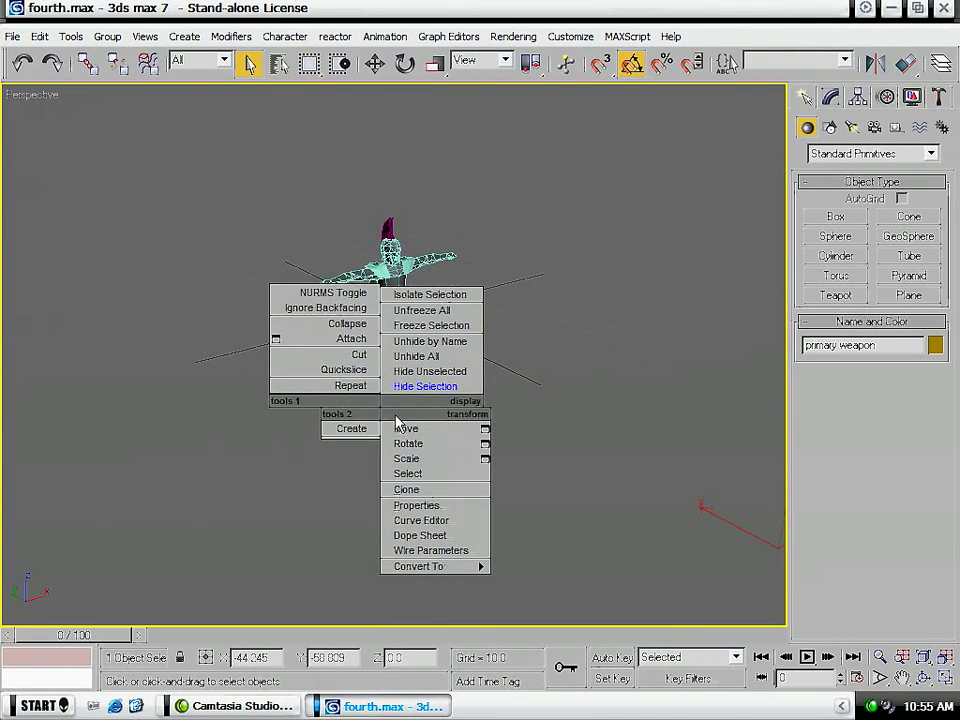
{"action": "left_click", "coordinate": [866, 362]}
{"action": "double_click", "coordinate": [834, 345]}
{"action": "type", "text": "second"}
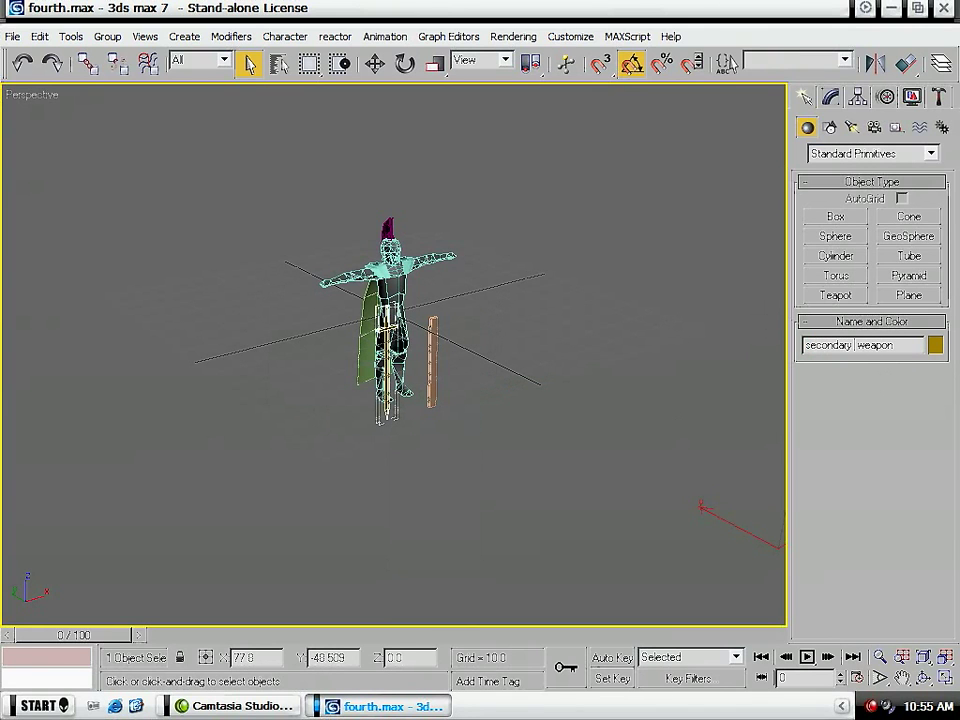
{"action": "right_click", "coordinate": [390, 405]}
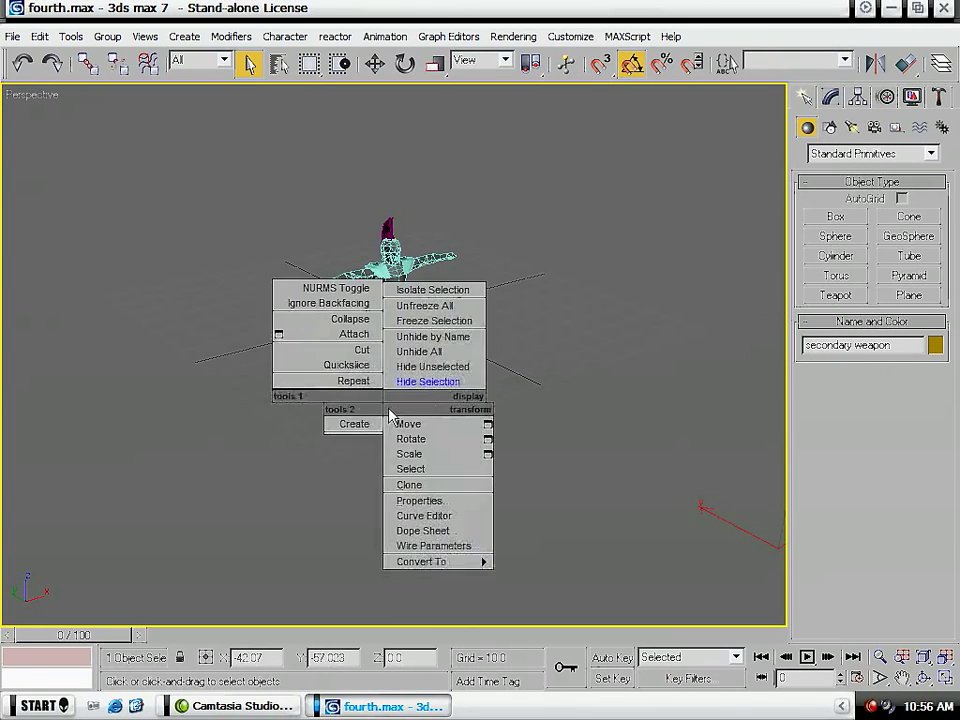
{"action": "left_click", "coordinate": [438, 381]}
- Hide the cape on the soldier's back
{"action": "middle_click_drag", "start_coordinate": [418, 348], "coordinate": [410, 386]}
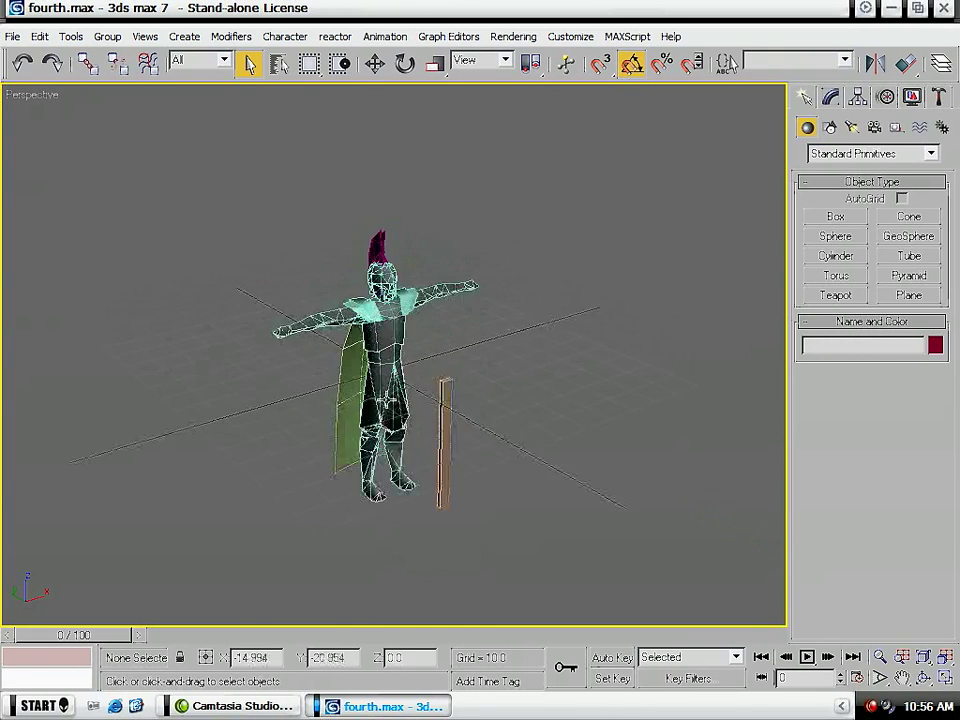
{"action": "scroll", "coordinate": [392, 330], "scroll_direction": "up", "scroll_amount": 5}
{"action": "left_click", "coordinate": [310, 392]}
{"action": "middle_click_drag", "start_coordinate": [193, 447], "coordinate": [467, 454], "text": "alt"}
{"action": "scroll", "coordinate": [341, 466], "scroll_direction": "down", "scroll_amount": 5}
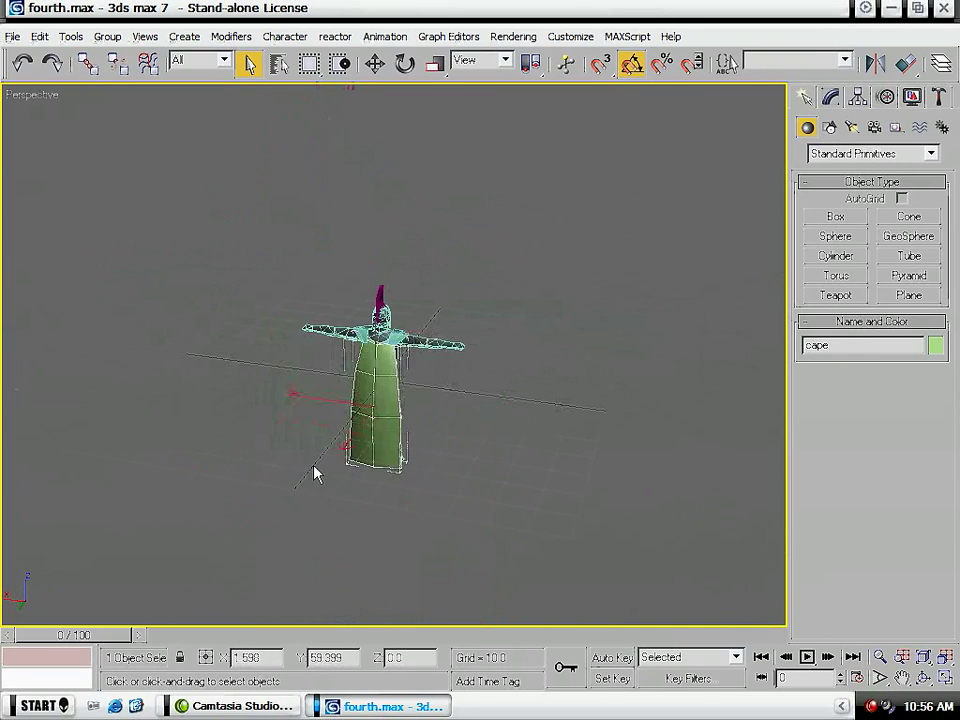
{"action": "right_click", "coordinate": [356, 438]}
{"action": "left_click", "coordinate": [400, 416]}
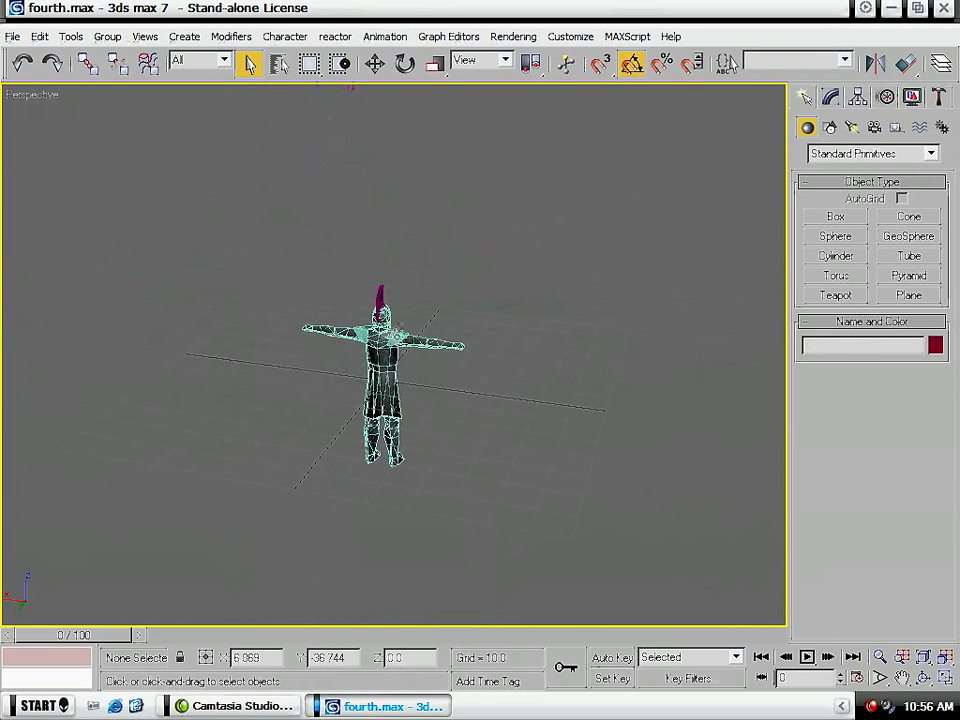
- Hide the pauldrons on the soldier's shoulders
{"action": "left_click", "coordinate": [383, 328]}
{"action": "scroll", "coordinate": [385, 345], "scroll_direction": "up", "scroll_amount": 5}
{"action": "right_click", "coordinate": [383, 291]}
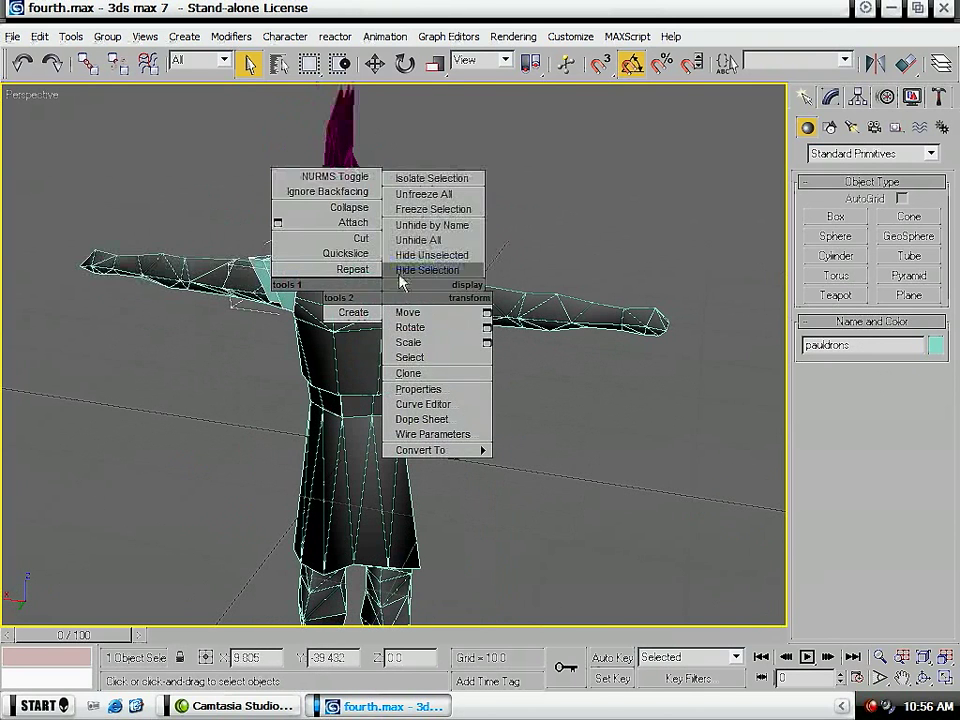
{"action": "left_click", "coordinate": [399, 275]}
- Select both helmet crest pieces, feathercrest and metalcrest, and hide them together
{"action": "middle_click_drag", "start_coordinate": [507, 298], "coordinate": [317, 301], "text": "alt"}
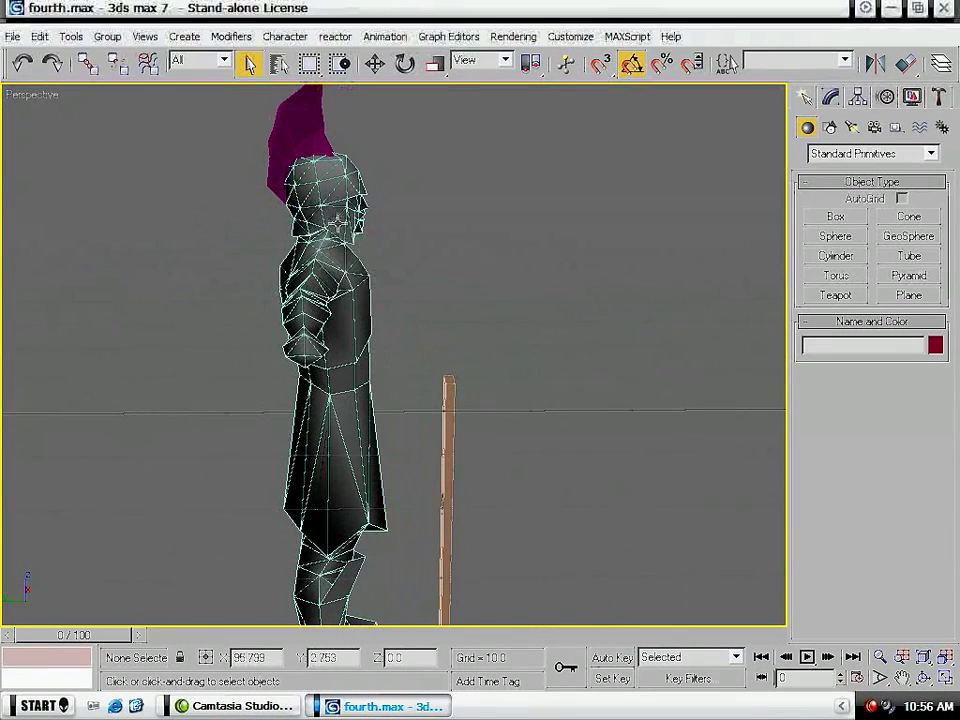
{"action": "scroll", "coordinate": [245, 165], "scroll_direction": "up", "scroll_amount": 6}
{"action": "left_click", "coordinate": [243, 158]}
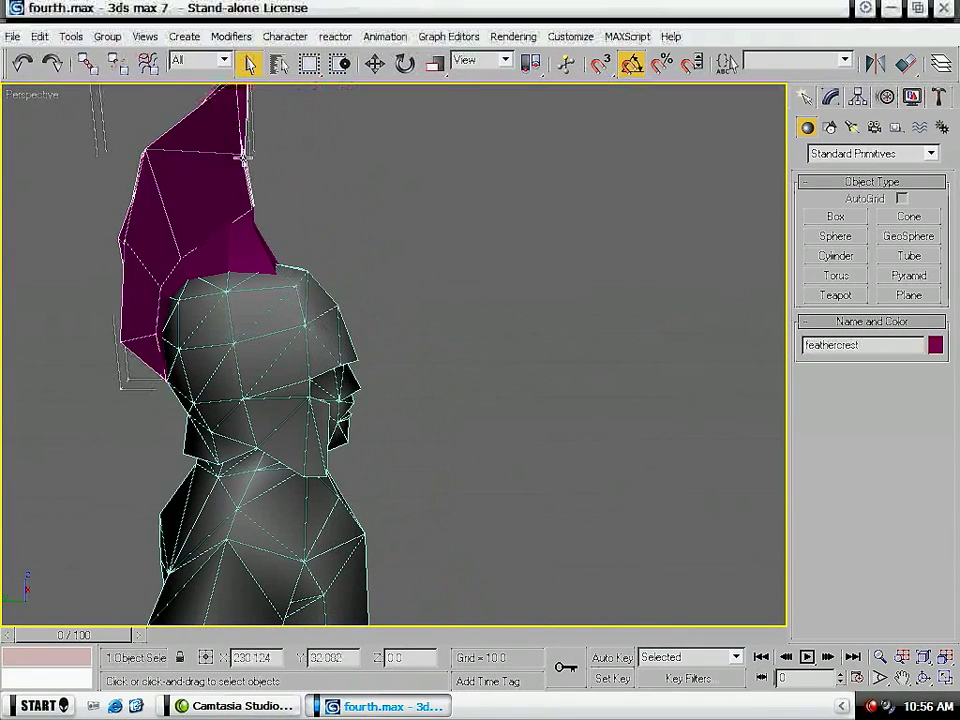
{"action": "middle_click_drag", "start_coordinate": [376, 213], "coordinate": [287, 215], "text": "alt"}
{"action": "left_click", "coordinate": [281, 209]}
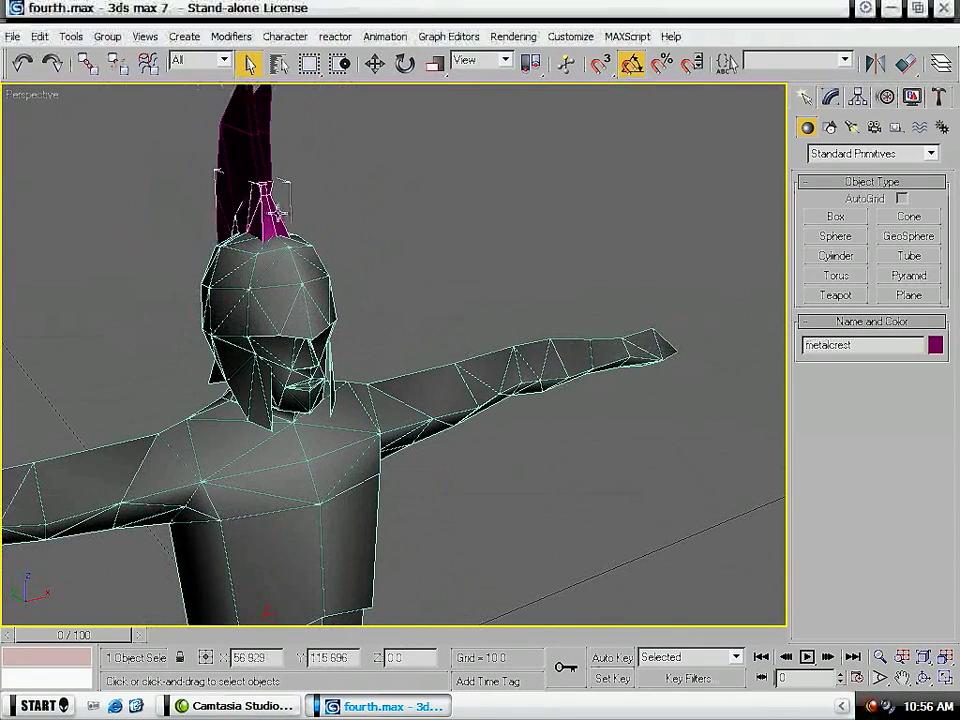
{"action": "middle_click_drag", "start_coordinate": [150, 282], "coordinate": [285, 344], "text": "alt"}
{"action": "left_click_drag", "start_coordinate": [266, 157], "coordinate": [223, 210]}
{"action": "right_click", "coordinate": [224, 206]}
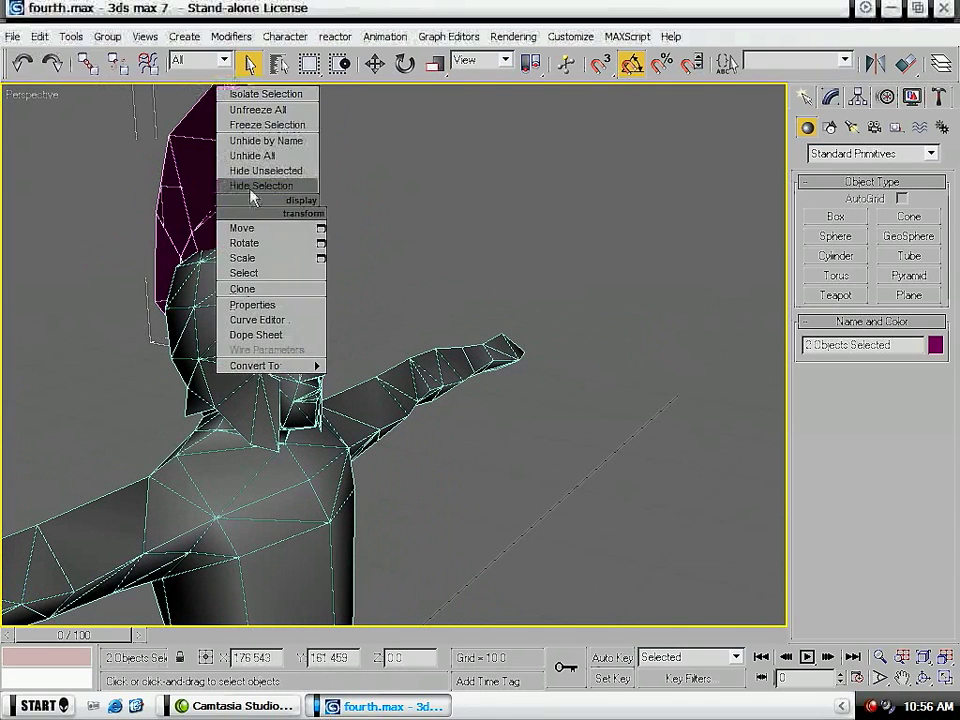
{"action": "left_click", "coordinate": [268, 185]}
- Hide the scabbard standing beside the soldier
{"action": "middle_click_drag", "start_coordinate": [281, 481], "coordinate": [282, 452]}
{"action": "scroll", "coordinate": [313, 257], "scroll_direction": "down", "scroll_amount": 6}
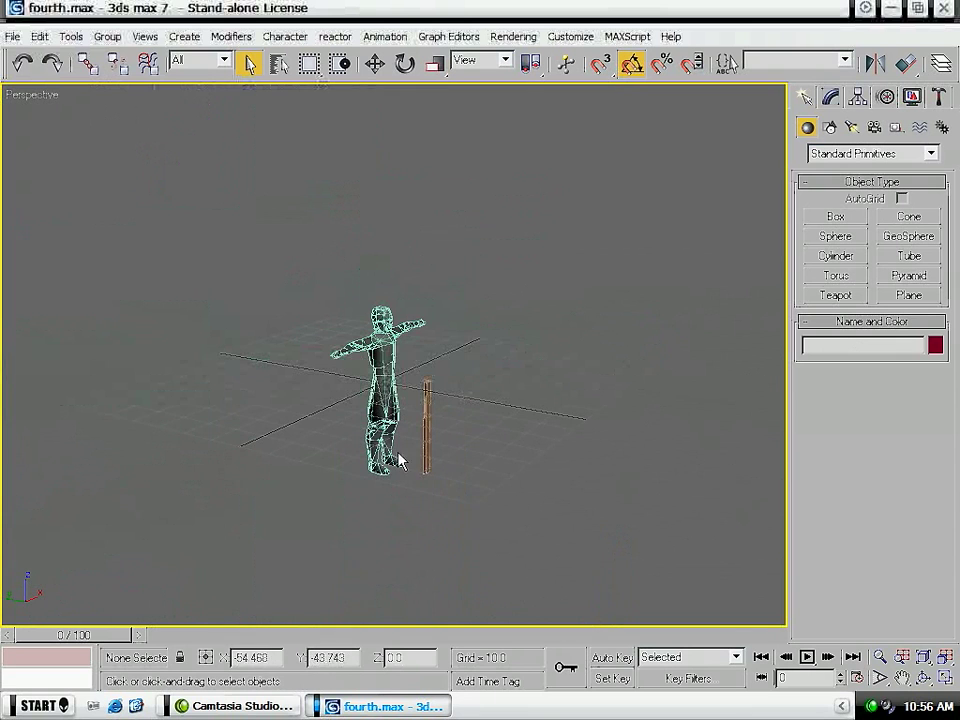
{"action": "left_click", "coordinate": [427, 452]}
{"action": "right_click", "coordinate": [427, 452]}
{"action": "left_click", "coordinate": [441, 422]}
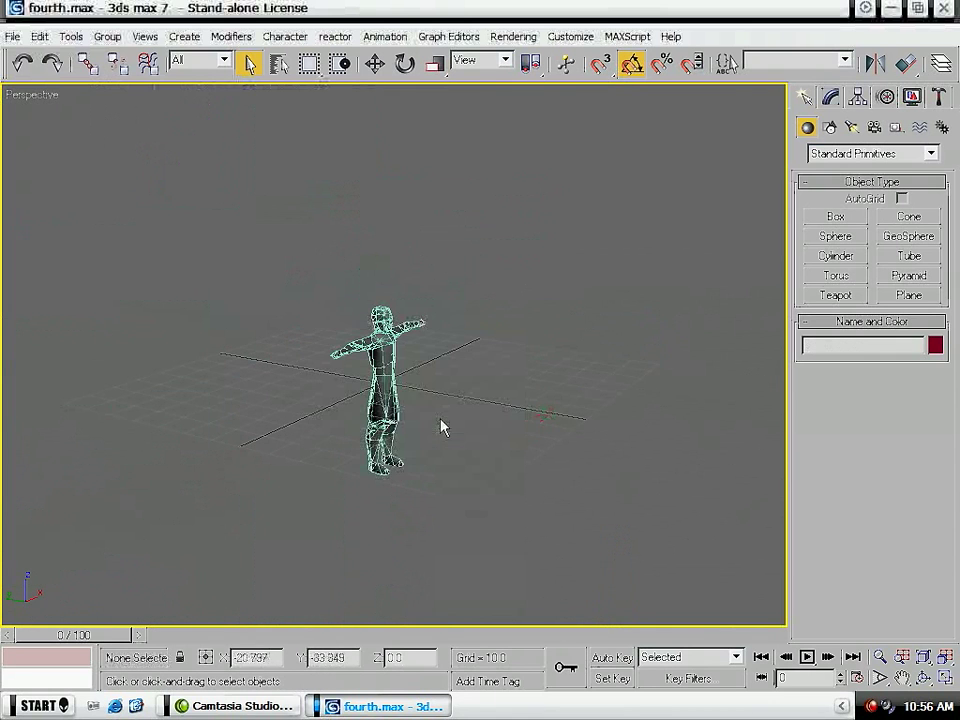
- Select the Body_400 mesh that forms the soldier's chest, arms and face
{"action": "middle_click_drag", "start_coordinate": [476, 369], "coordinate": [381, 345], "text": "alt"}
{"action": "scroll", "coordinate": [381, 345], "scroll_direction": "up", "scroll_amount": 8}
{"action": "scroll", "coordinate": [405, 373], "scroll_direction": "down", "scroll_amount": 3}
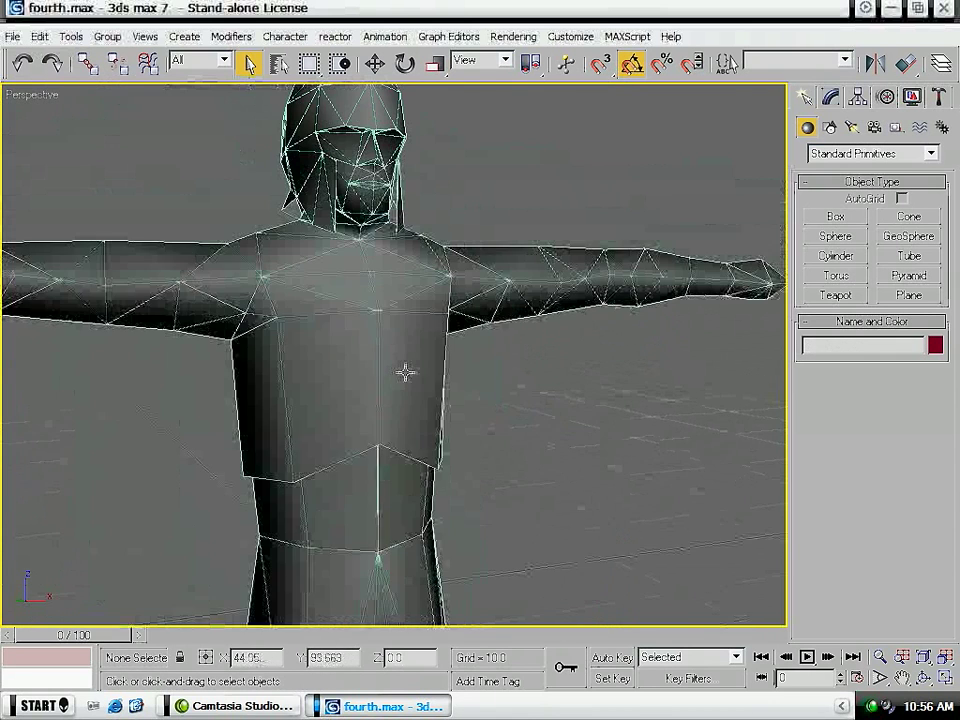
{"action": "left_click", "coordinate": [412, 462]}
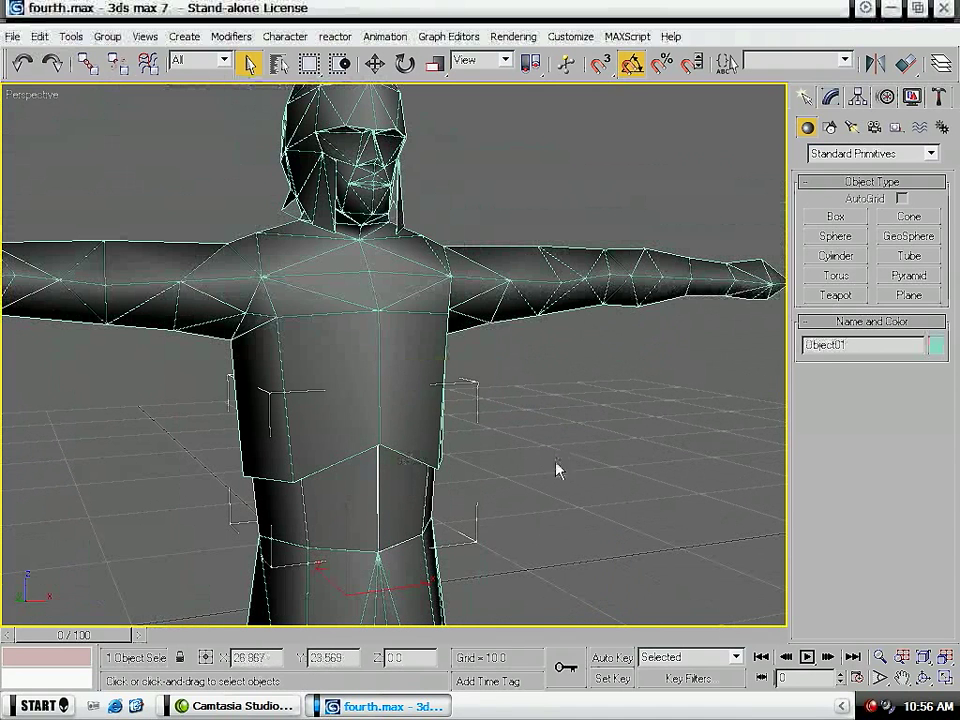
{"action": "left_click", "coordinate": [431, 422]}
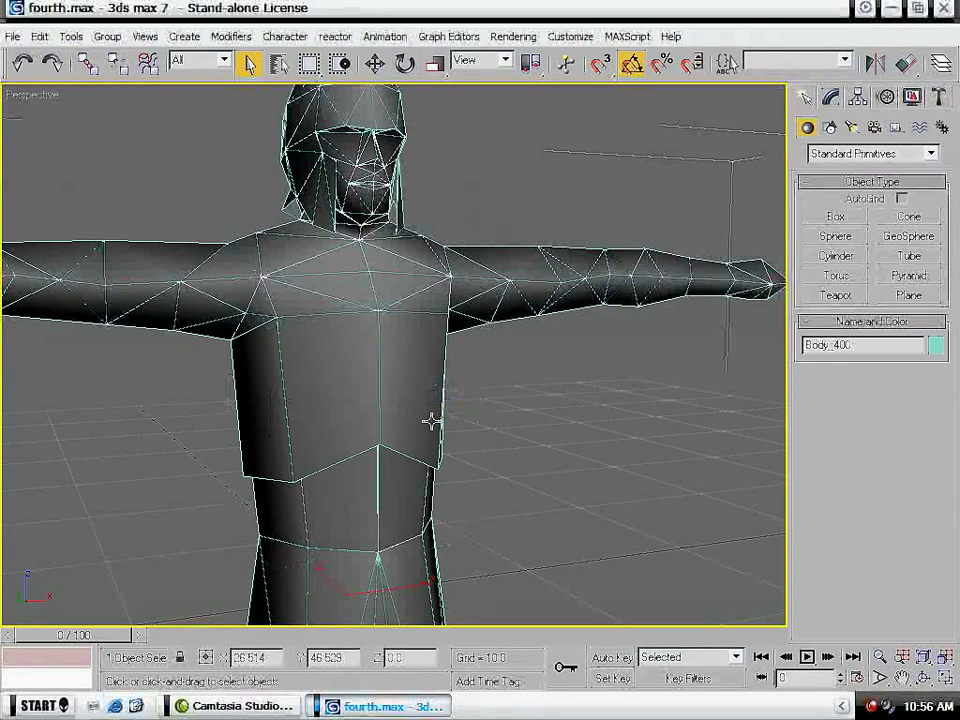
{"action": "scroll", "coordinate": [381, 410], "scroll_direction": "down", "scroll_amount": 3}
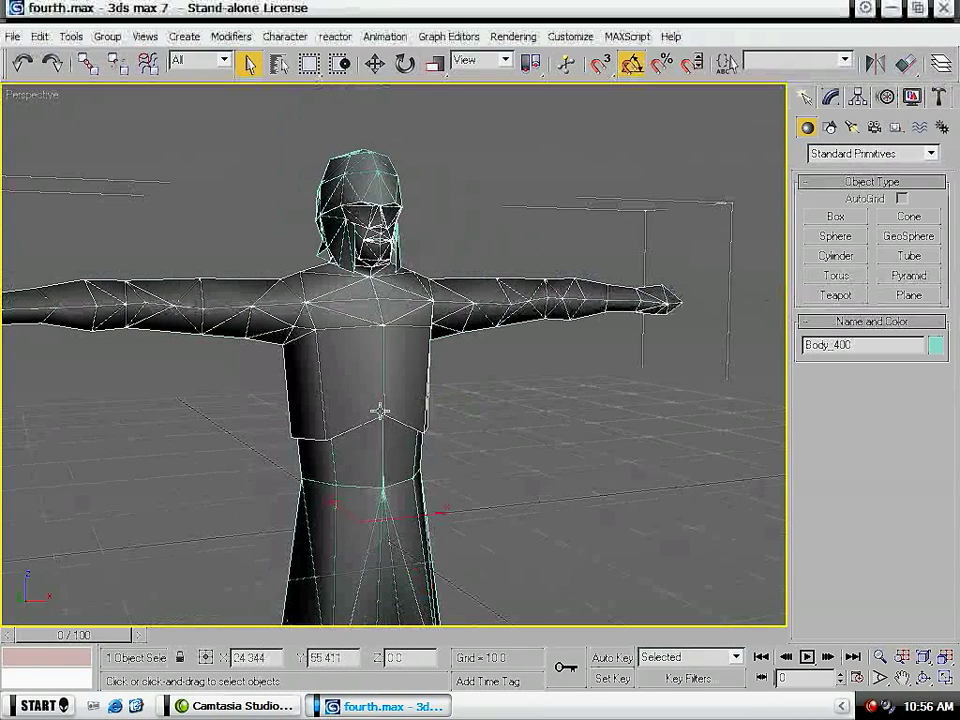
{"action": "scroll", "coordinate": [381, 410], "scroll_direction": "down", "scroll_amount": 2}
- Select the upper-body element of Body_400 at the Editable Poly's Element level
{"action": "left_click", "coordinate": [830, 97]}
{"action": "left_click", "coordinate": [913, 176]}
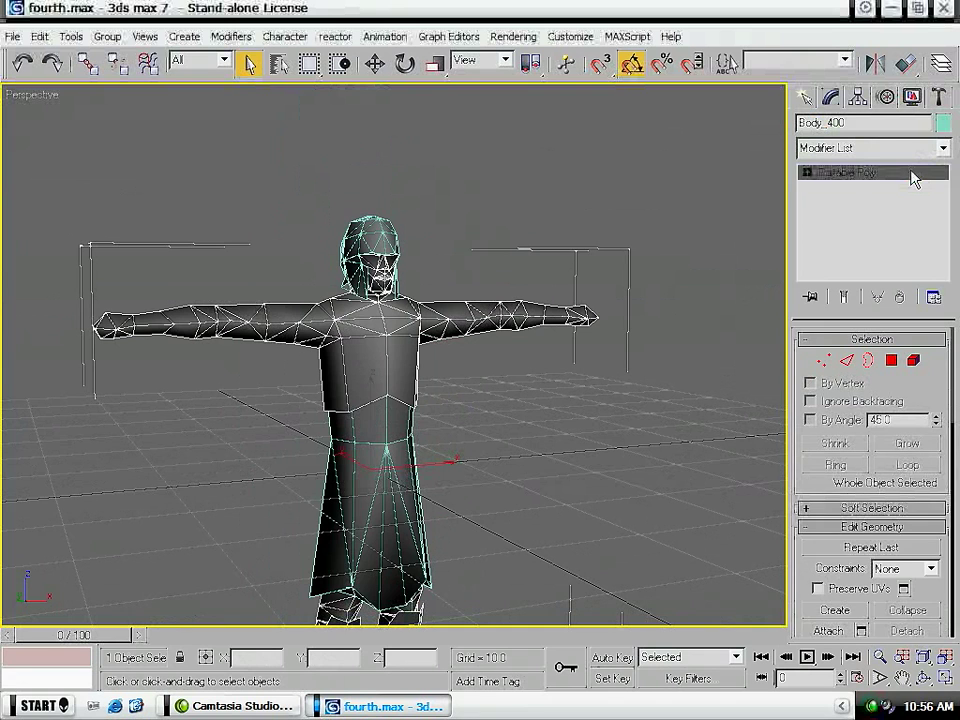
{"action": "key", "text": "5"}
{"action": "left_click", "coordinate": [415, 352]}
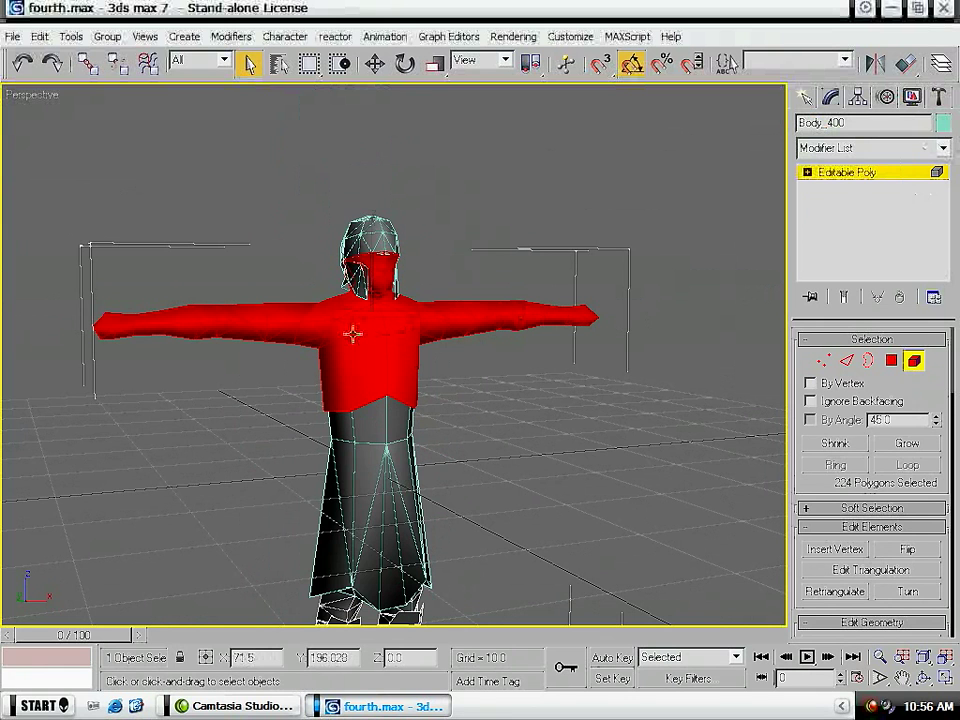
- Select the polygons of the soldier's right arm at Body_400's Polygon level from the front view
{"action": "key", "text": "4"}
{"action": "key", "text": "f"}
{"action": "middle_click_drag", "start_coordinate": [322, 416], "coordinate": [401, 414]}
{"action": "left_click", "coordinate": [88, 266]}
{"action": "left_click_drag", "start_coordinate": [88, 256], "coordinate": [410, 435]}
{"action": "scroll", "coordinate": [424, 396], "scroll_direction": "up", "scroll_amount": 5}
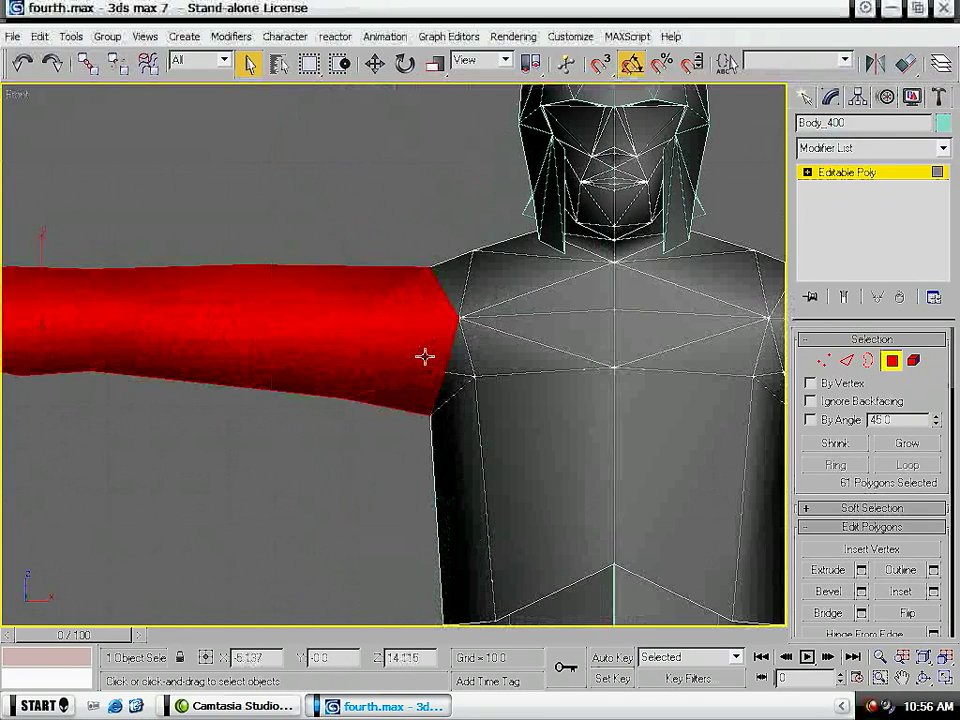
- Add the missing shoulder-top polygons, front and back, to the right arm's polygon selection
{"action": "left_click", "coordinate": [455, 269]}
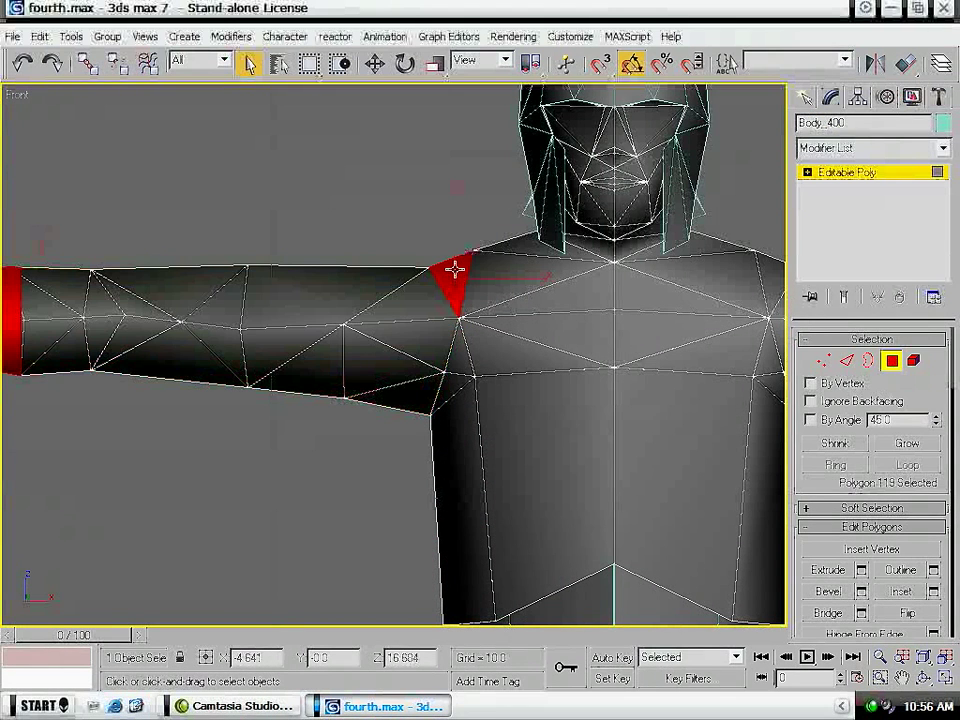
{"action": "key", "text": "ctrl+z"}
{"action": "left_click", "coordinate": [448, 267], "text": "ctrl"}
{"action": "key", "text": "p"}
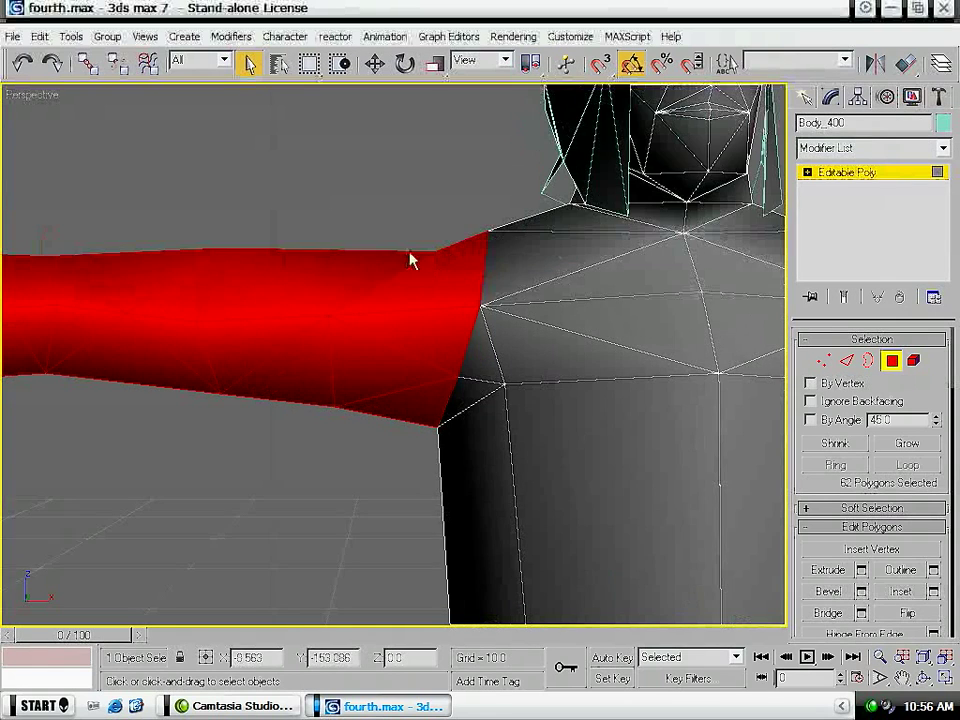
{"action": "middle_click_drag", "start_coordinate": [315, 317], "coordinate": [686, 413], "text": "alt"}
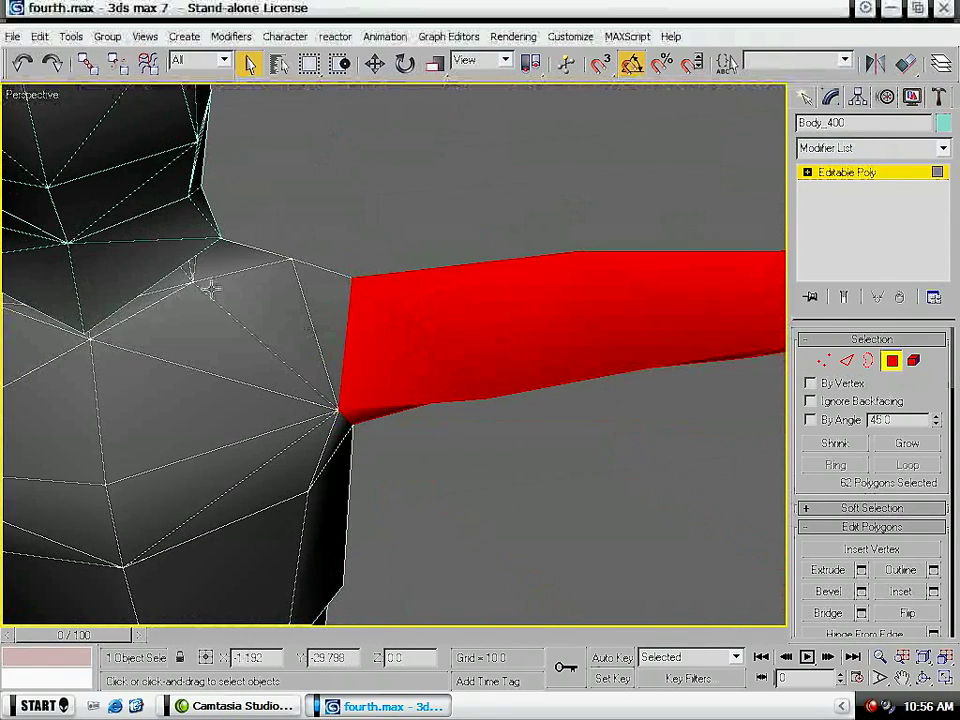
{"action": "key", "text": "ctrl+z"}
{"action": "middle_click_drag", "start_coordinate": [480, 364], "coordinate": [349, 349], "text": "alt"}
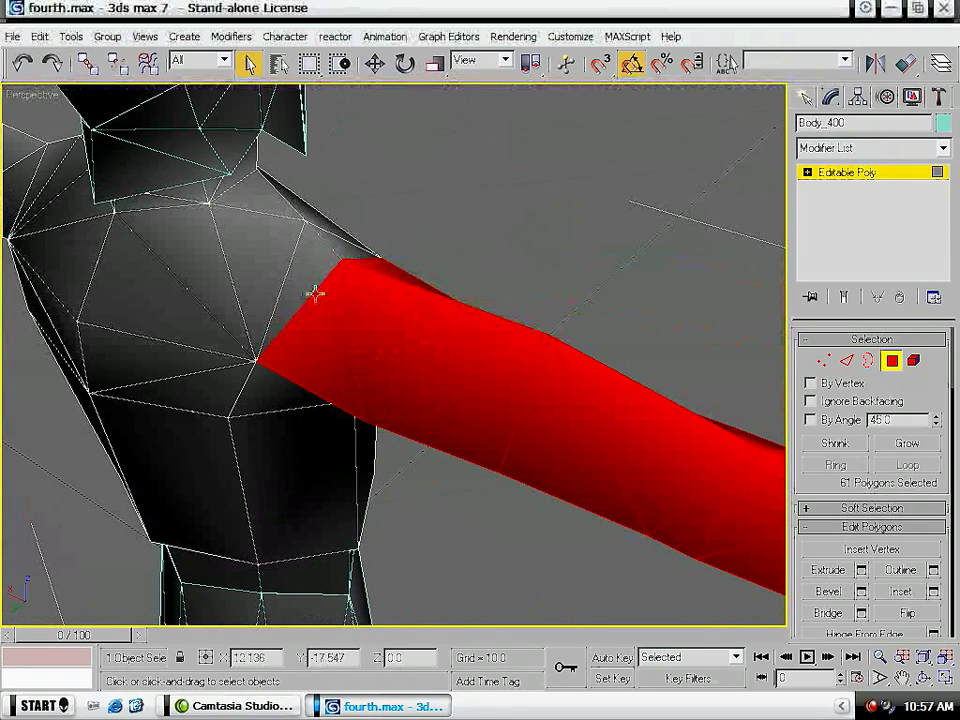
{"action": "left_click", "coordinate": [317, 259], "text": "ctrl"}
{"action": "middle_click_drag", "start_coordinate": [639, 407], "coordinate": [332, 399], "text": "alt"}
{"action": "left_click", "coordinate": [654, 380], "text": "alt"}
{"action": "left_click", "coordinate": [596, 396], "text": "alt"}
- Detach the selected right arm polygons as a separate object, keeping the suggested name
{"action": "scroll", "coordinate": [519, 416], "scroll_direction": "down", "scroll_amount": 5}
{"action": "middle_click_drag", "start_coordinate": [466, 470], "coordinate": [465, 449], "text": "alt"}
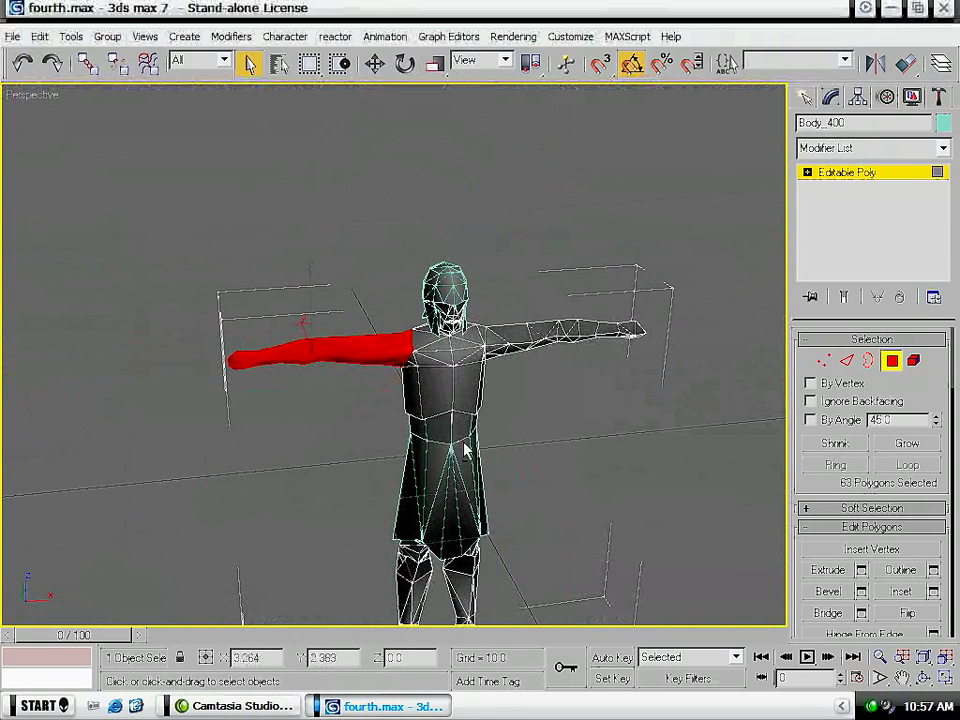
{"action": "left_click_drag", "start_coordinate": [941, 556], "coordinate": [942, 305]}
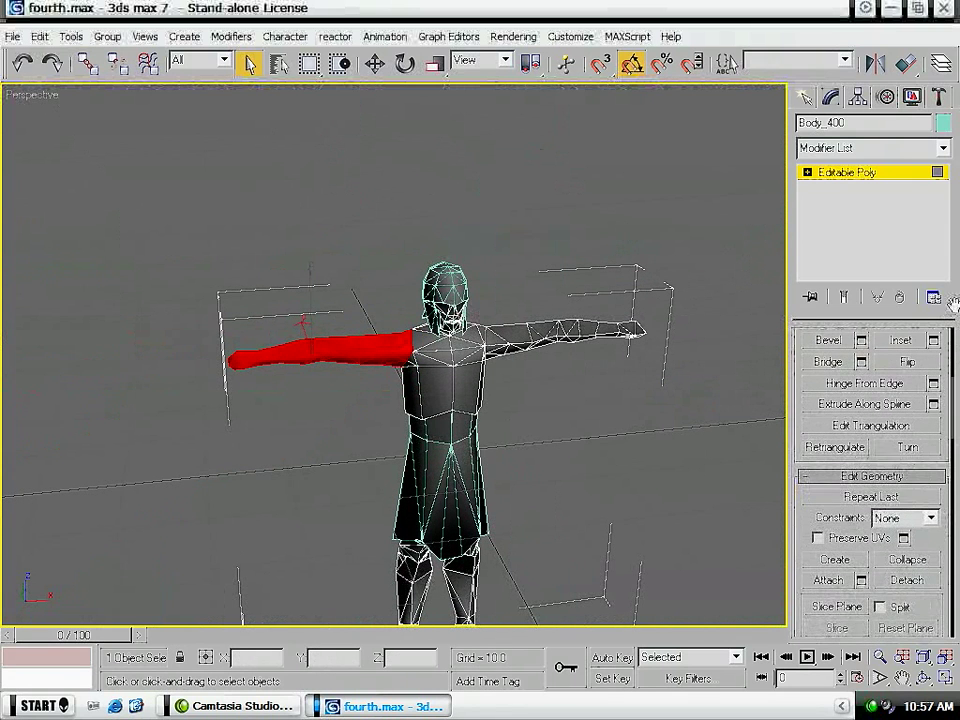
{"action": "left_click", "coordinate": [906, 580]}
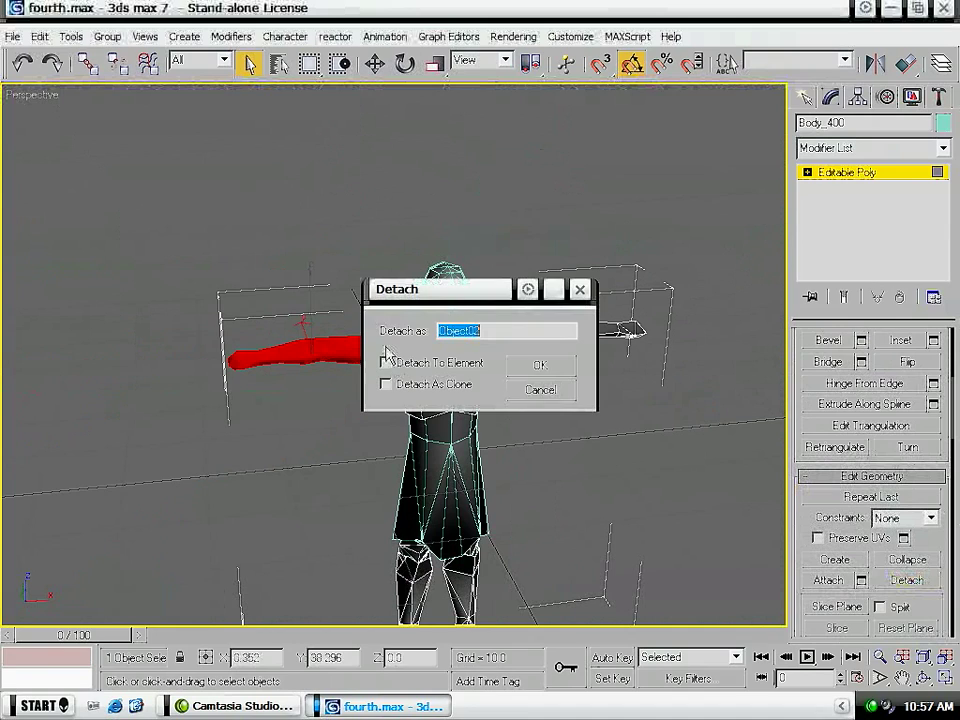
{"action": "left_click", "coordinate": [542, 368]}
- Delete the soldier's left half of Body_400's upper body, including the arm, chest and face polygons, from the front view
{"action": "middle_click_drag", "start_coordinate": [579, 414], "coordinate": [527, 408], "text": "alt"}
{"action": "middle_click_drag", "start_coordinate": [531, 473], "coordinate": [497, 459]}
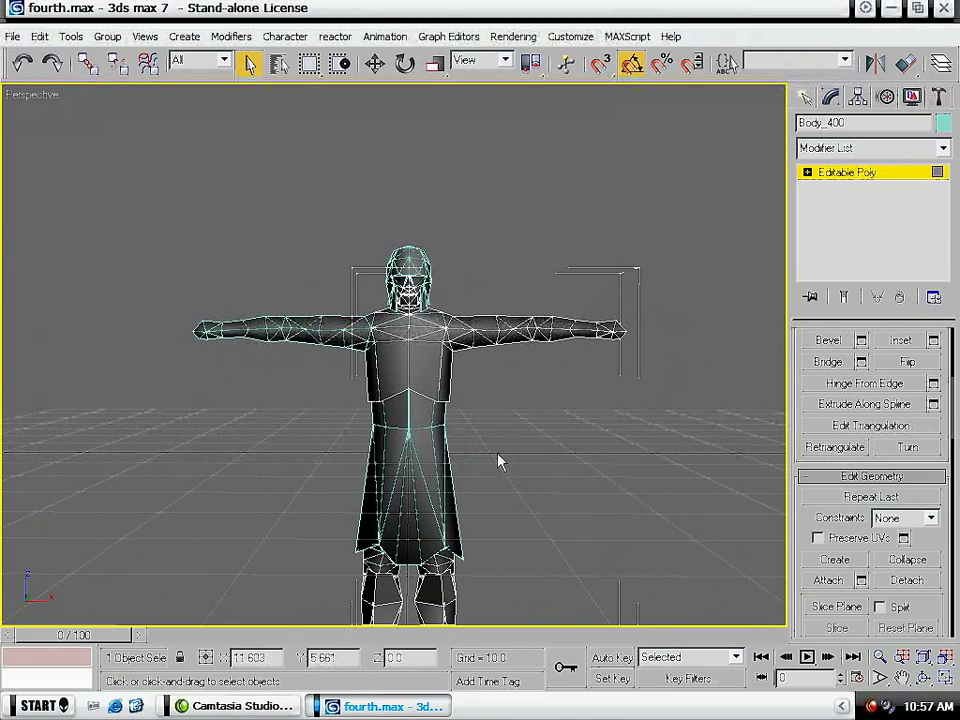
{"action": "key", "text": "f"}
{"action": "middle_click_drag", "start_coordinate": [485, 274], "coordinate": [430, 330]}
{"action": "scroll", "coordinate": [524, 504], "scroll_direction": "up", "scroll_amount": 4}
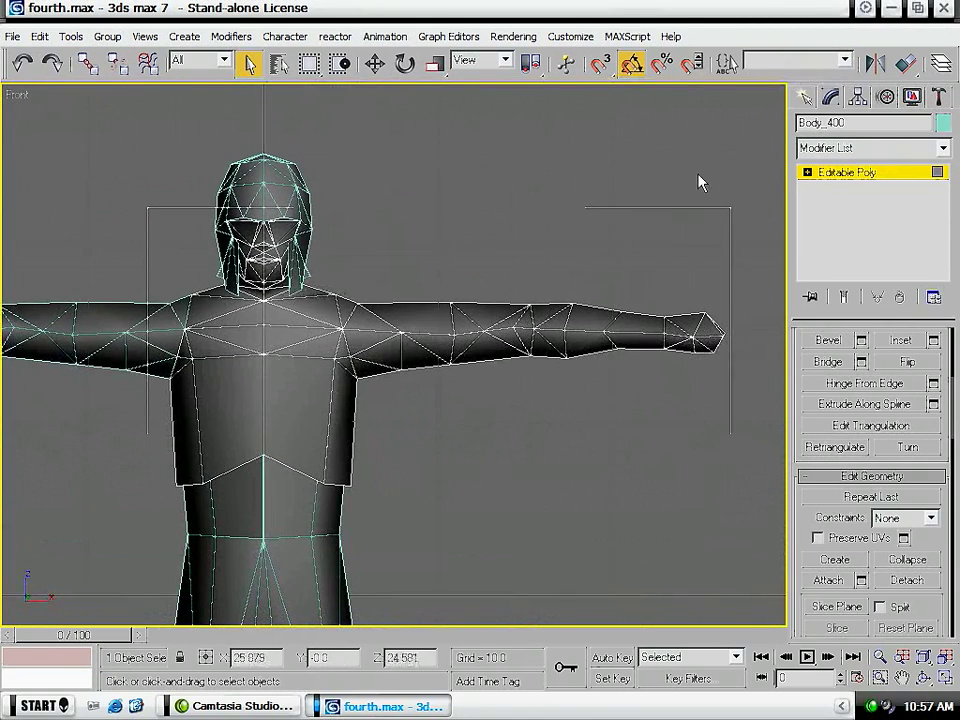
{"action": "left_click_drag", "start_coordinate": [760, 131], "coordinate": [267, 514]}
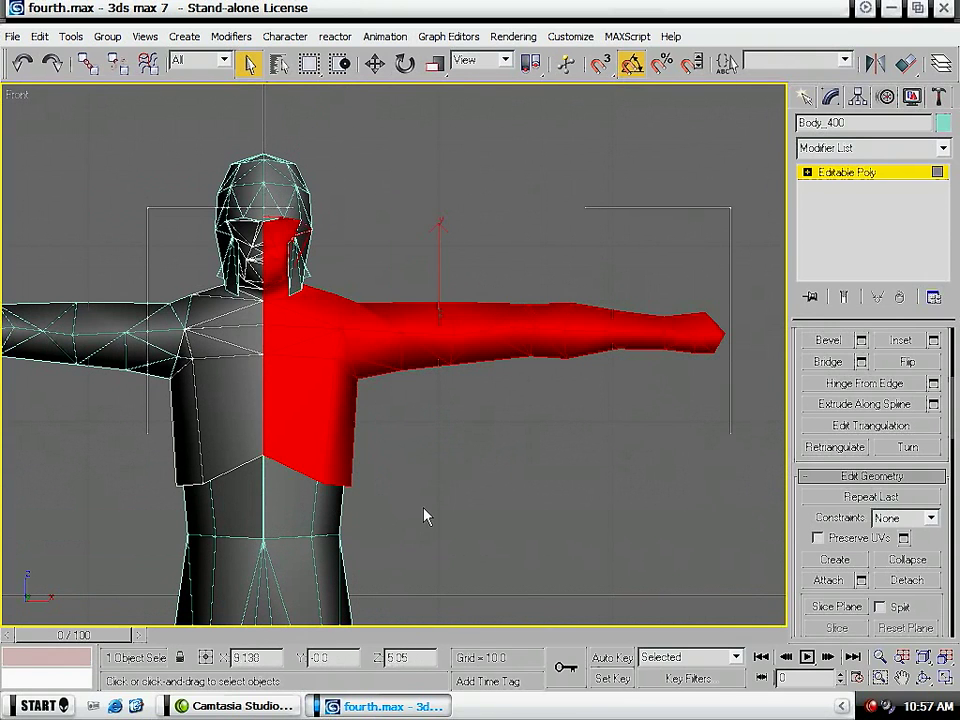
{"action": "key", "text": "Delete"}
- Leave polygon editing and isolate Body_400 from the other parts of the soldier
{"action": "middle_click_drag", "start_coordinate": [242, 467], "coordinate": [405, 375]}
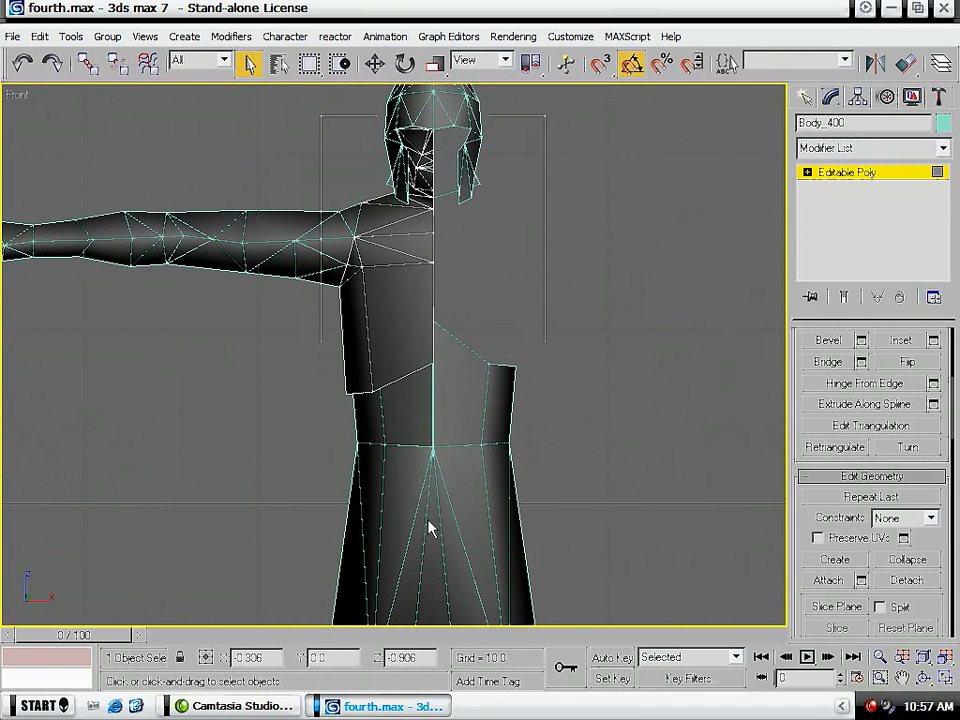
{"action": "middle_click_drag", "start_coordinate": [405, 210], "coordinate": [397, 267]}
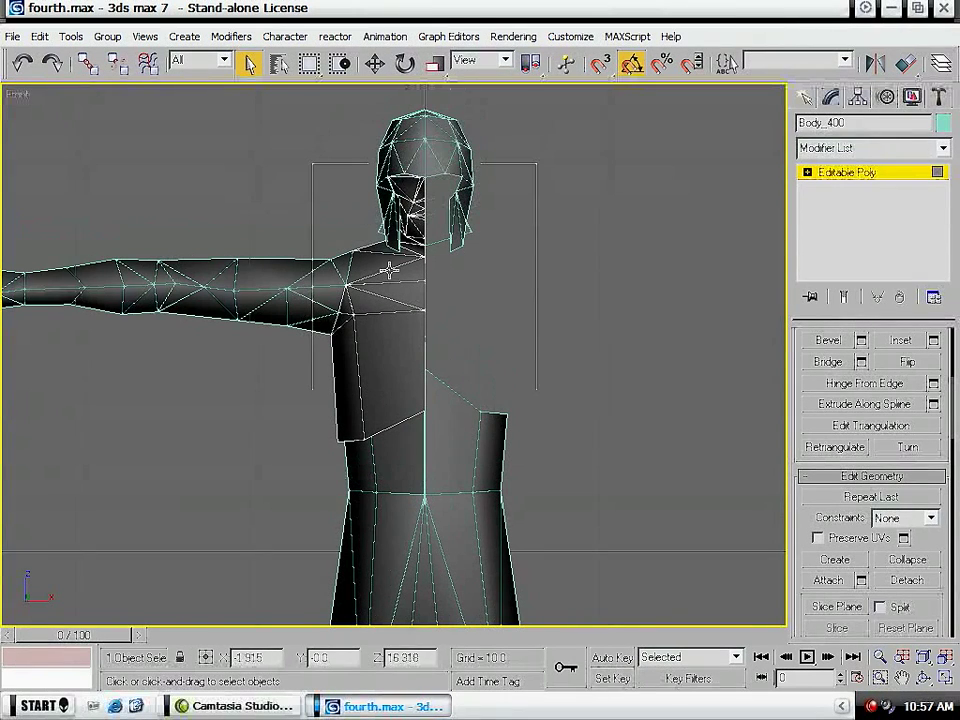
{"action": "middle_click_drag", "start_coordinate": [345, 235], "coordinate": [340, 349]}
{"action": "right_click", "coordinate": [375, 351]}
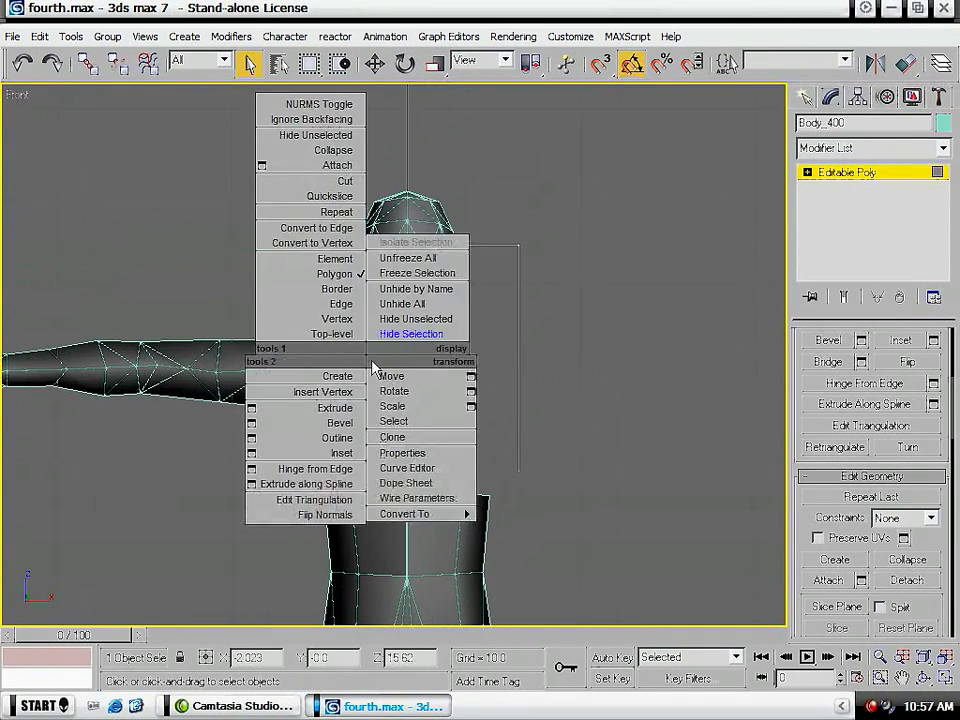
{"action": "left_click", "coordinate": [886, 176]}
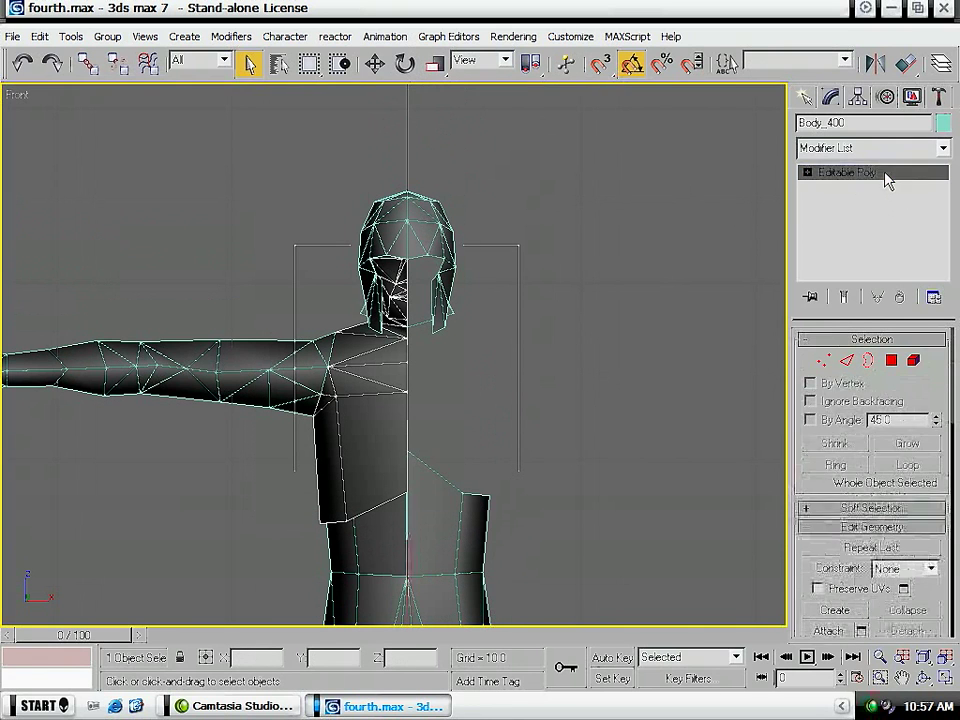
{"action": "right_click", "coordinate": [398, 391]}
{"action": "left_click", "coordinate": [428, 288]}
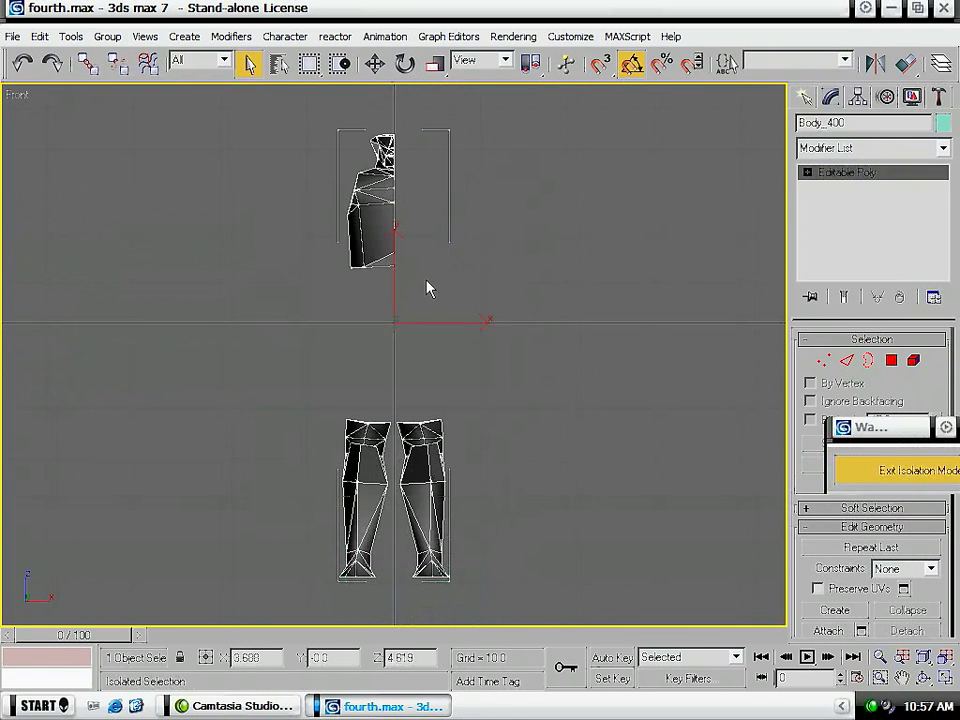
- Select the polygons of the remaining half head at Polygon level from a side view
{"action": "middle_click_drag", "start_coordinate": [362, 348], "coordinate": [454, 377], "text": "alt"}
{"action": "middle_click_drag", "start_coordinate": [407, 257], "coordinate": [439, 456], "text": "alt"}
{"action": "key", "text": "4"}
{"action": "scroll", "coordinate": [455, 313], "scroll_direction": "up", "scroll_amount": 5}
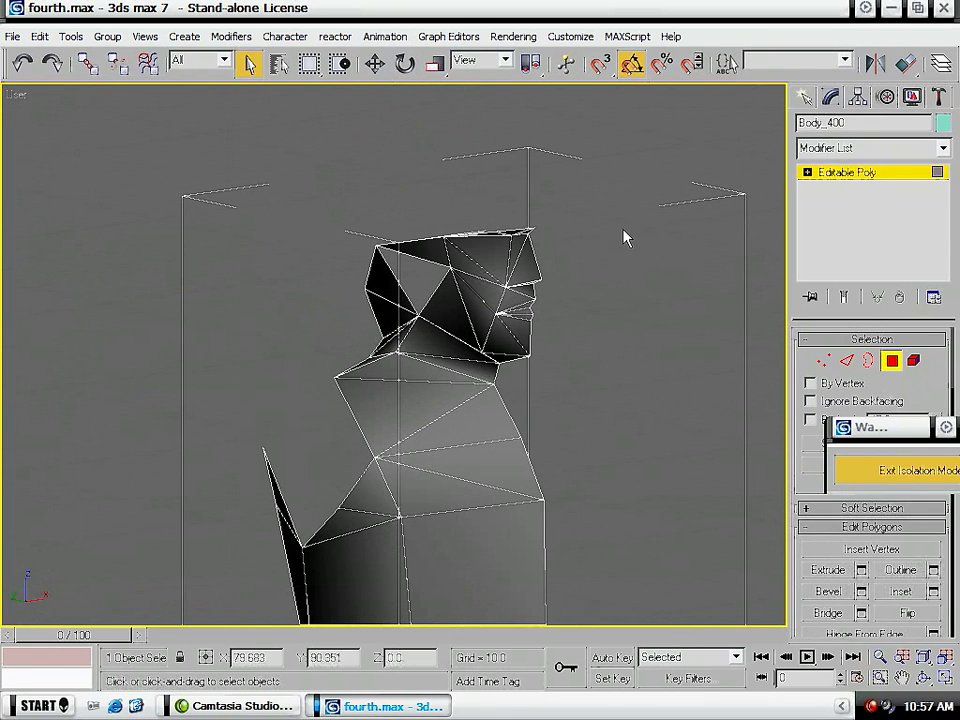
{"action": "left_click_drag", "start_coordinate": [195, 337], "coordinate": [180, 343]}
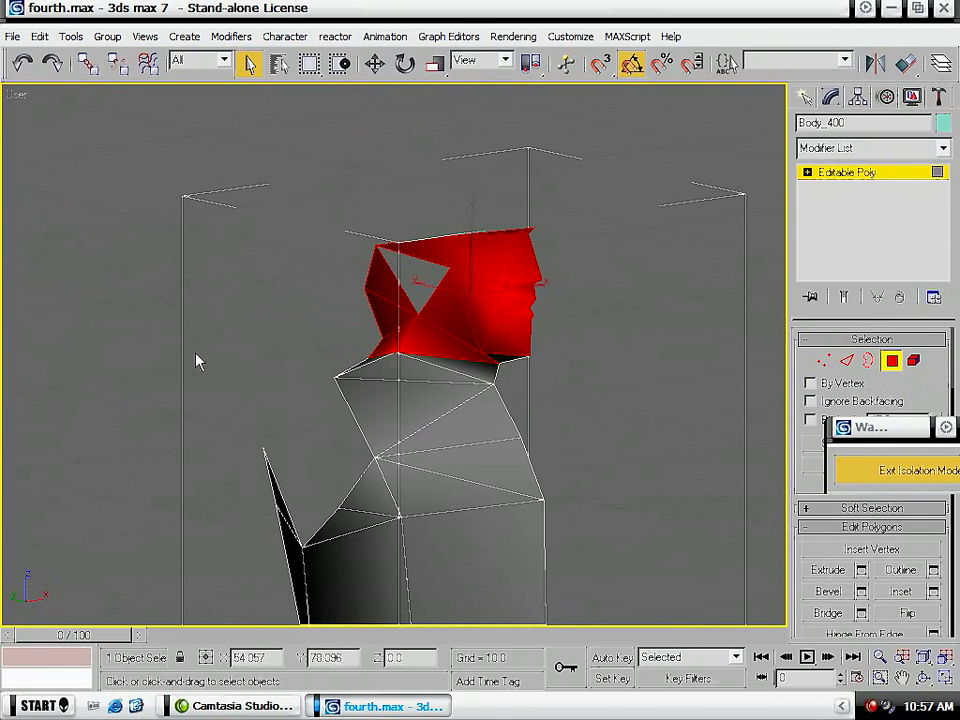
- Add the remaining neck polygons at the throat and nape to the head selection
{"action": "key", "text": "z"}
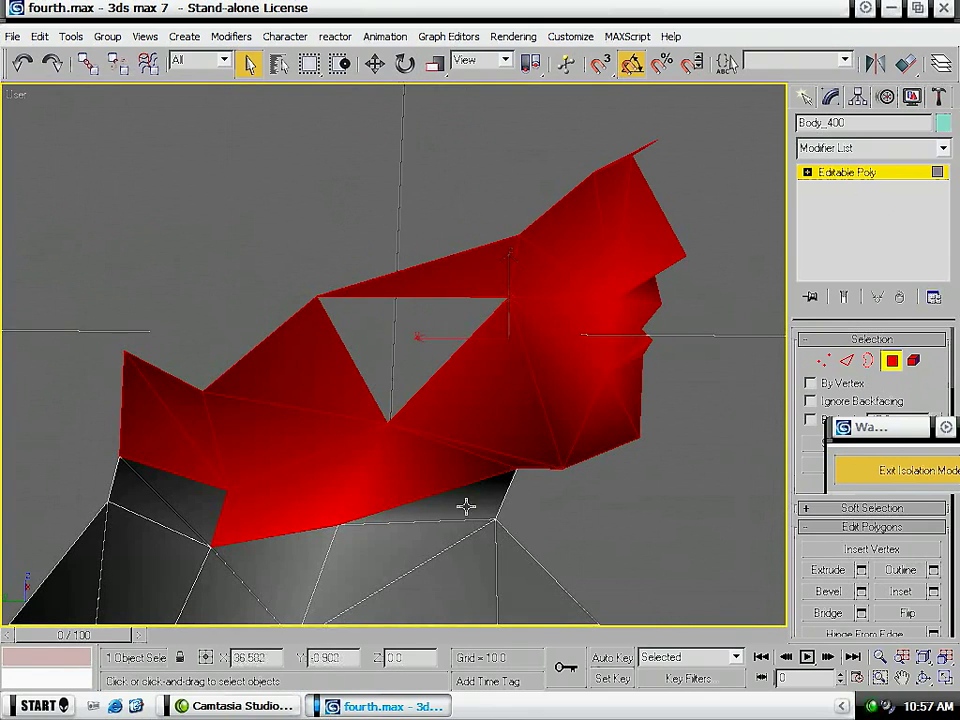
{"action": "middle_click_drag", "start_coordinate": [471, 466], "coordinate": [461, 465], "text": "alt"}
{"action": "scroll", "coordinate": [461, 465], "scroll_direction": "down", "scroll_amount": 3}
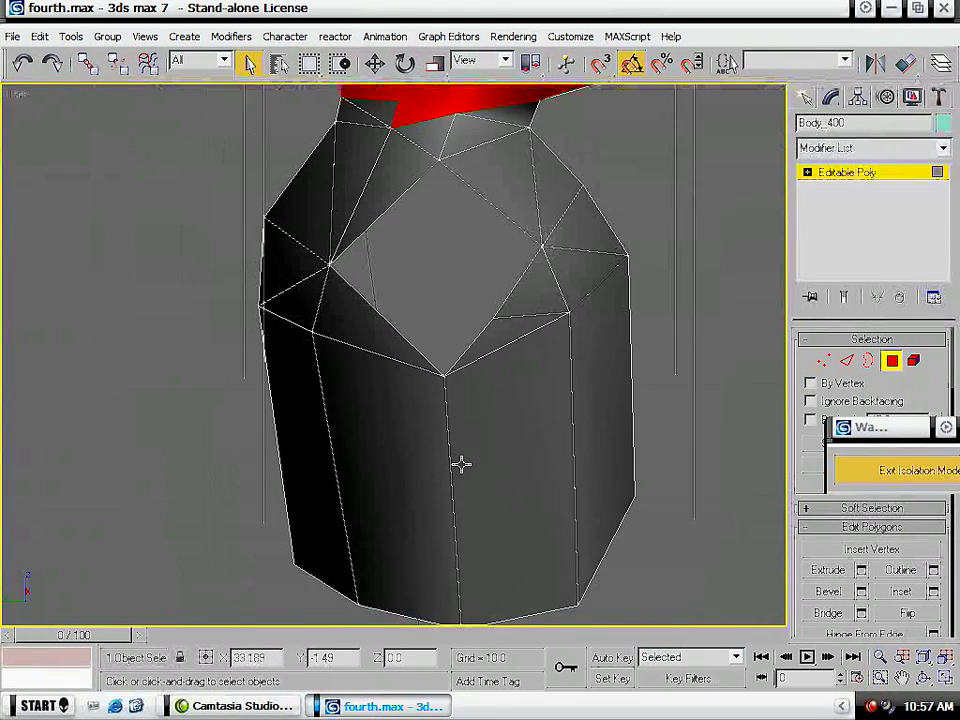
{"action": "key", "text": "z"}
{"action": "scroll", "coordinate": [446, 442], "scroll_direction": "down", "scroll_amount": 5}
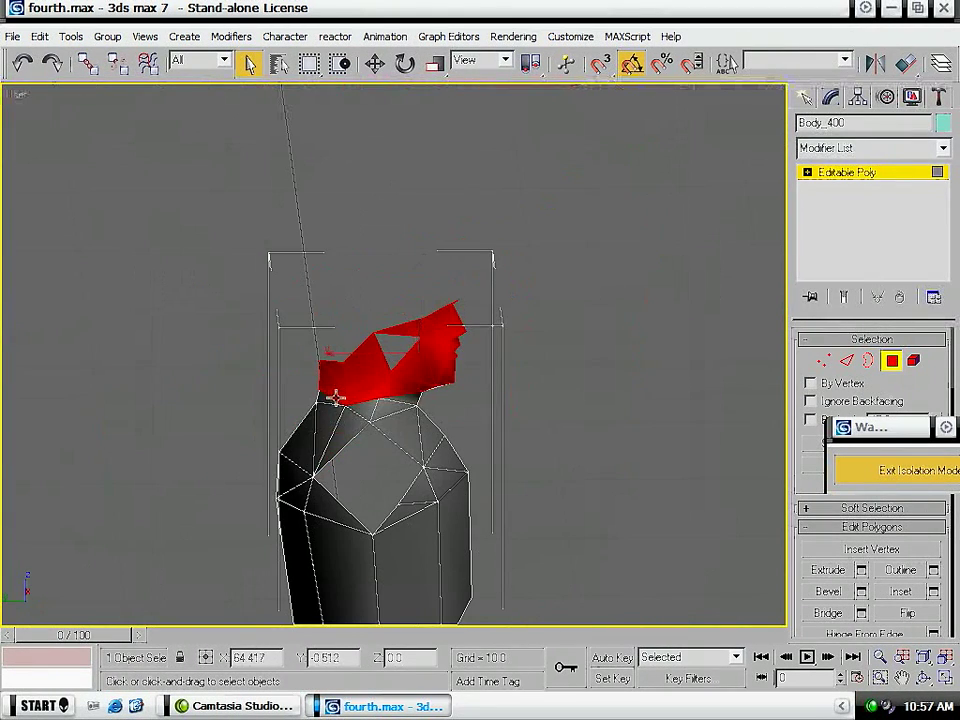
{"action": "middle_click_drag", "start_coordinate": [536, 478], "coordinate": [419, 454], "text": "alt"}
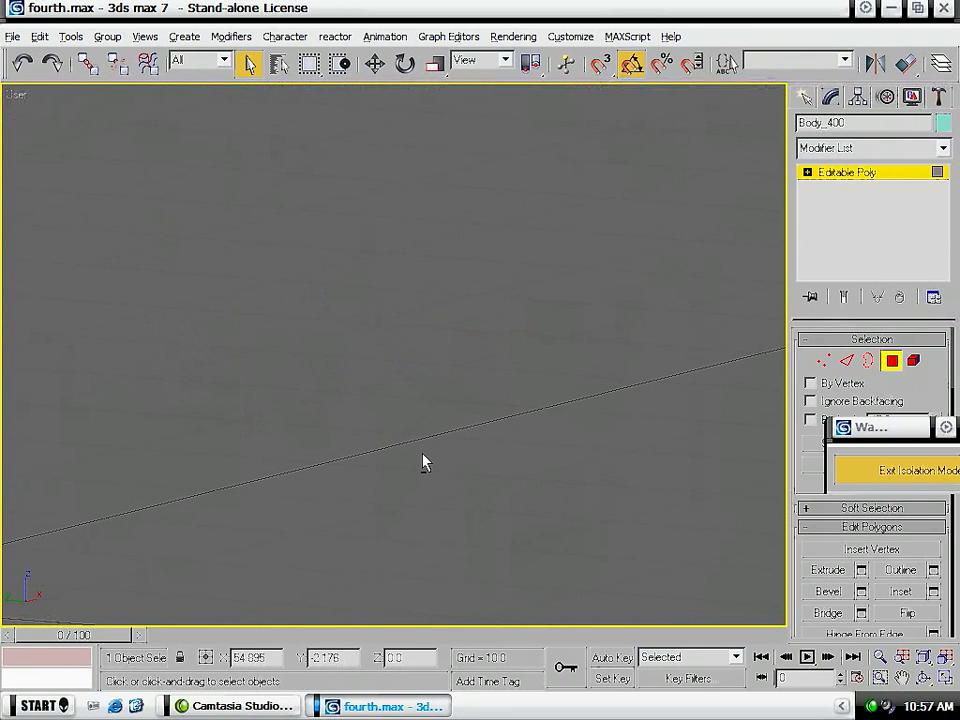
{"action": "key", "text": "p"}
{"action": "right_click", "coordinate": [416, 460]}
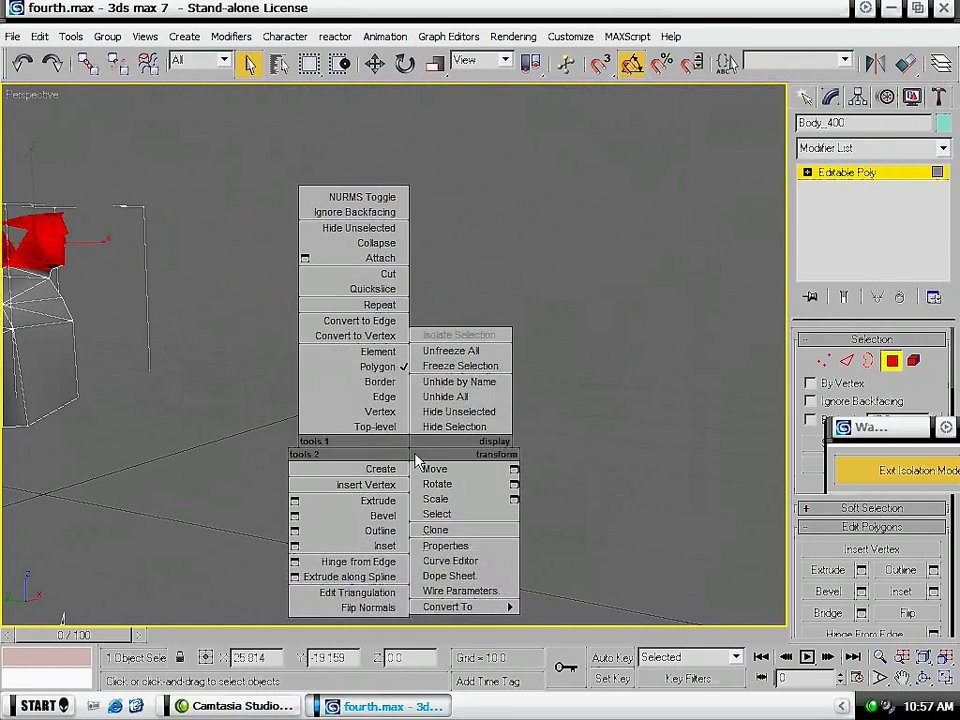
{"action": "key", "text": "Escape"}
{"action": "key", "text": "z"}
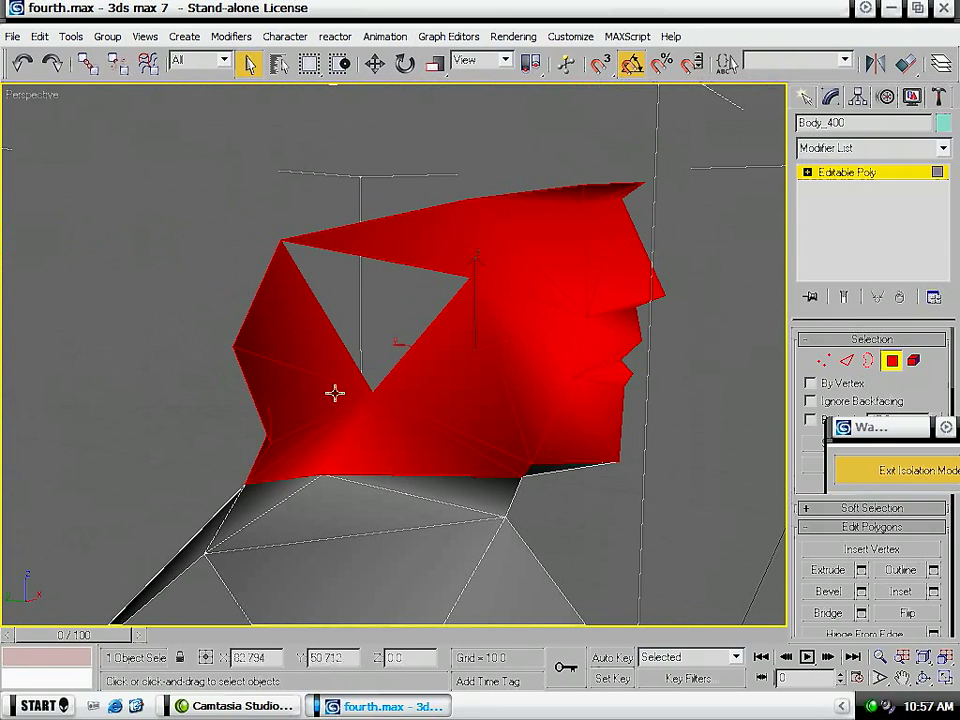
{"action": "middle_click_drag", "start_coordinate": [509, 470], "coordinate": [508, 504], "text": "alt"}
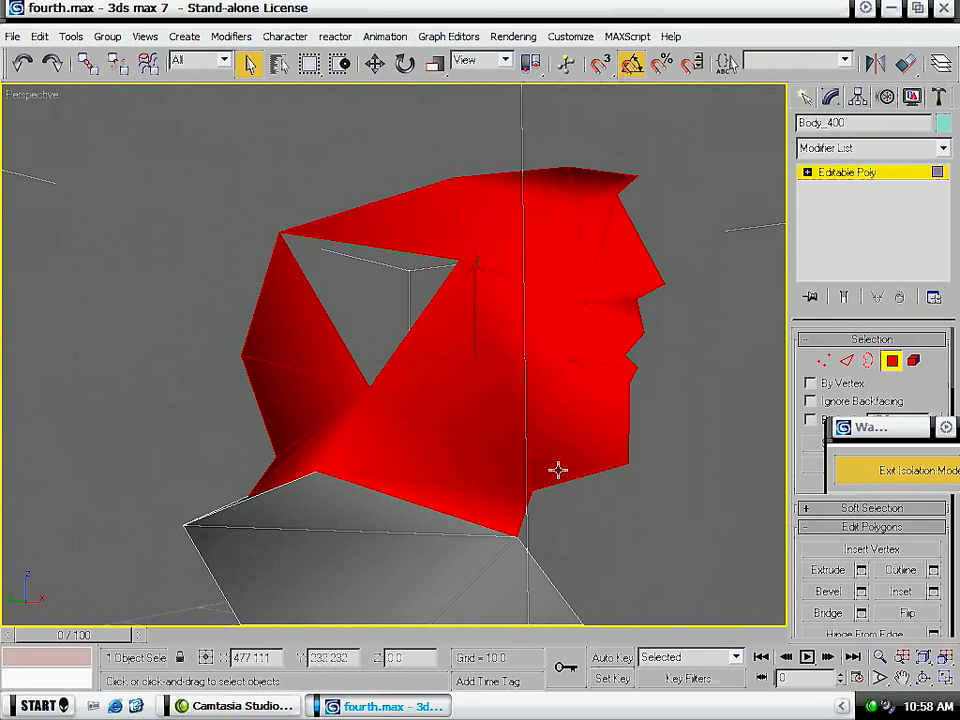
{"action": "middle_click_drag", "start_coordinate": [253, 459], "coordinate": [330, 370], "text": "alt"}
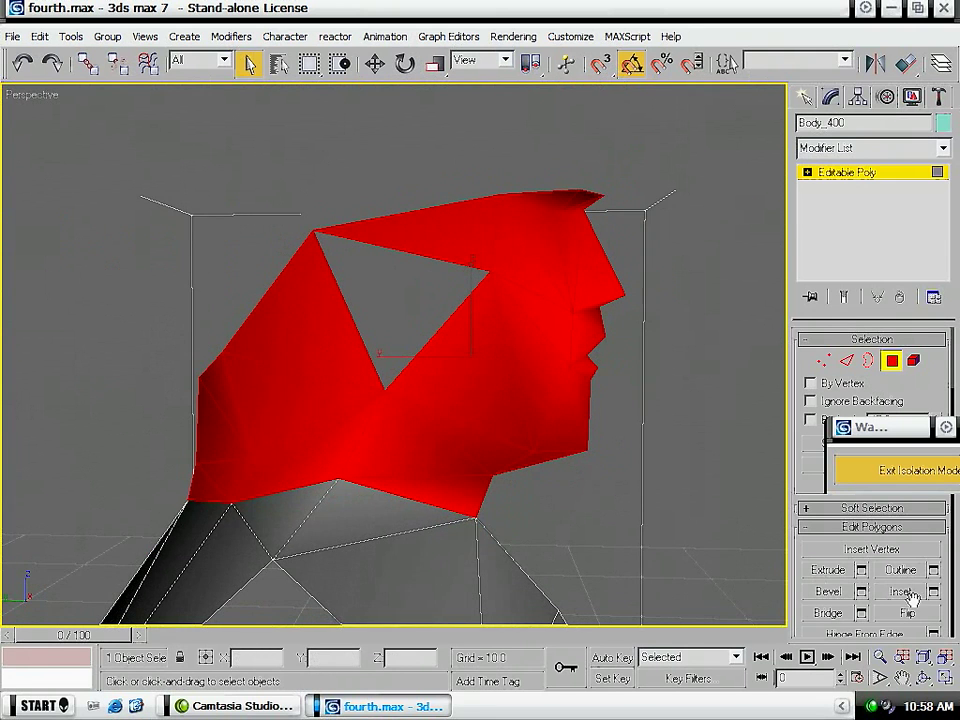
- Detach the selected head and neck polygons as a separate object, keeping the suggested name
{"action": "scroll", "coordinate": [945, 608], "scroll_direction": "down", "scroll_amount": 5}
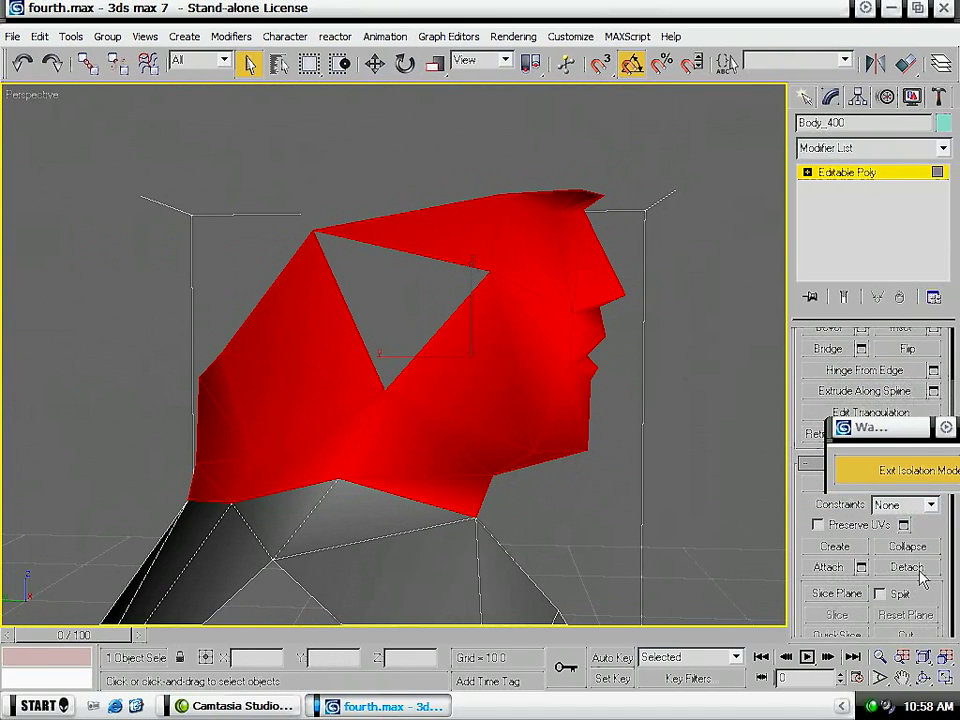
{"action": "left_click", "coordinate": [907, 567]}
{"action": "left_click", "coordinate": [538, 360]}
- Select all polygons of the soldier's left leg from the front view and delete them
{"action": "middle_click_drag", "start_coordinate": [531, 377], "coordinate": [450, 312], "text": "alt"}
{"action": "scroll", "coordinate": [482, 510], "scroll_direction": "down", "scroll_amount": 10}
{"action": "scroll", "coordinate": [424, 379], "scroll_direction": "up", "scroll_amount": 5}
{"action": "scroll", "coordinate": [424, 379], "scroll_direction": "up", "scroll_amount": 2}
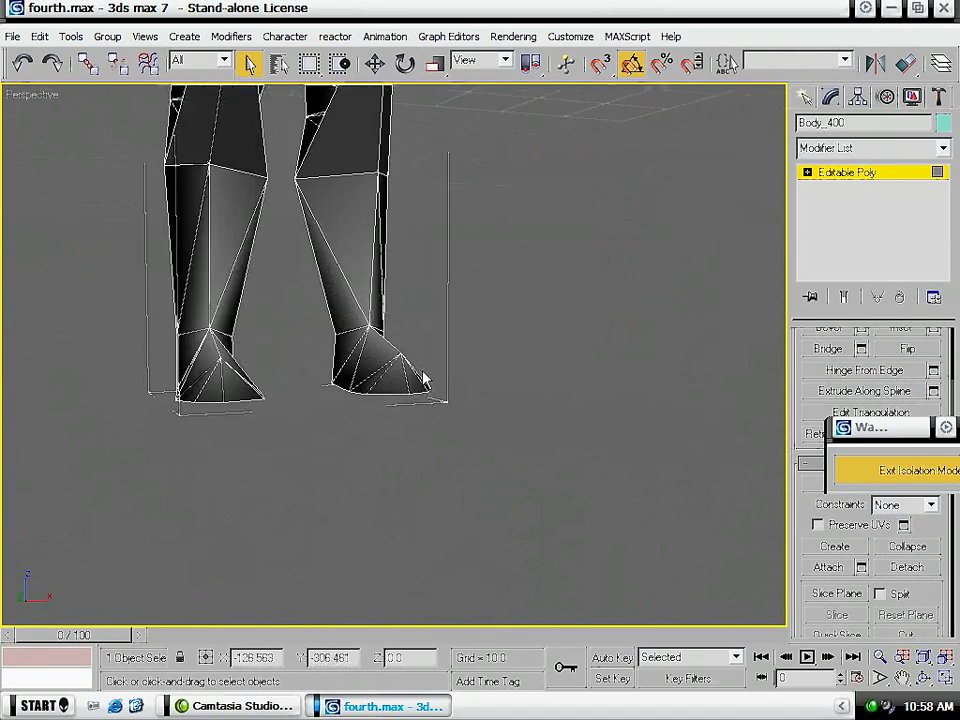
{"action": "scroll", "coordinate": [253, 332], "scroll_direction": "up", "scroll_amount": 4}
{"action": "middle_click_drag", "start_coordinate": [283, 261], "coordinate": [214, 427]}
{"action": "middle_click_drag", "start_coordinate": [290, 350], "coordinate": [133, 343], "text": "alt"}
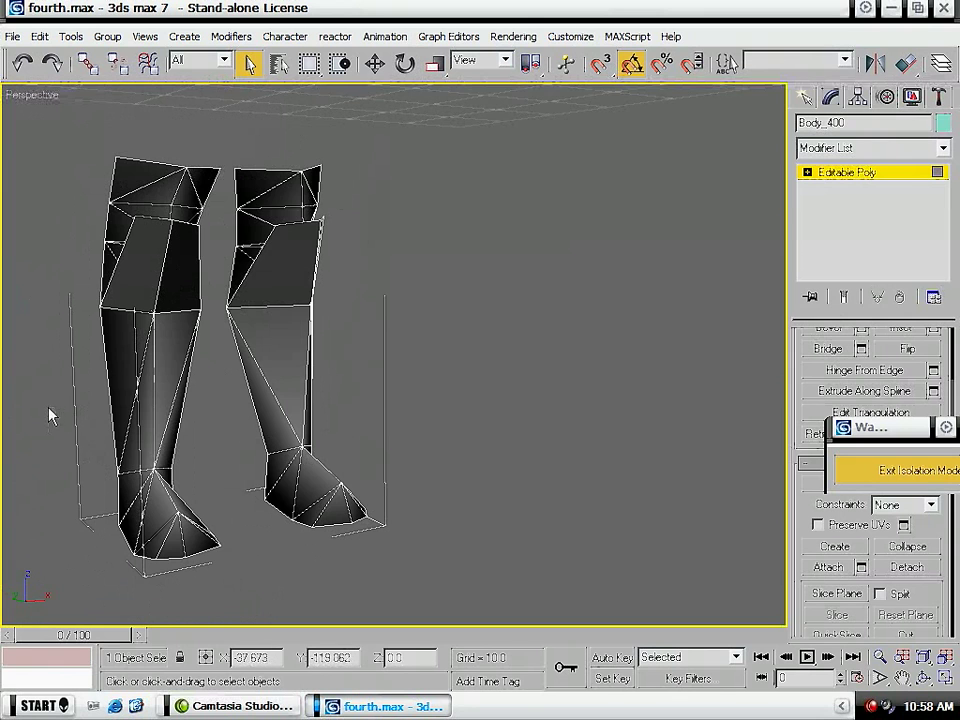
{"action": "key", "text": "f"}
{"action": "scroll", "coordinate": [392, 431], "scroll_direction": "up", "scroll_amount": 7}
{"action": "middle_click_drag", "start_coordinate": [506, 420], "coordinate": [415, 292]}
{"action": "left_click_drag", "start_coordinate": [474, 228], "coordinate": [306, 600]}
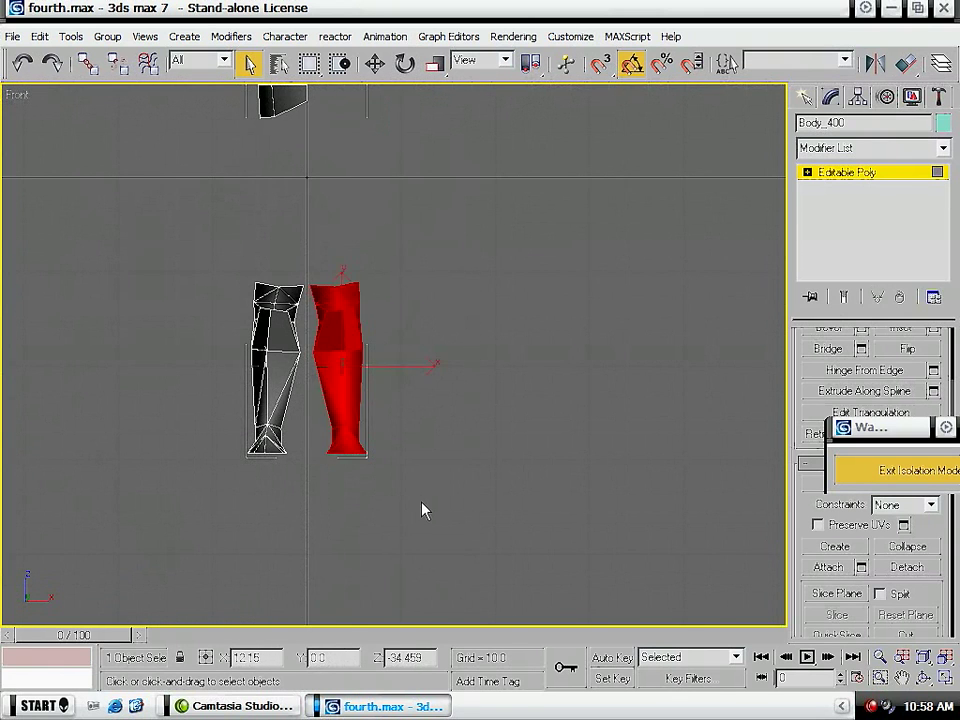
{"action": "key", "text": "Delete"}
- Select the shin, knee-guard and foot polygons of the remaining leg and detach them as a separate object
{"action": "key", "text": "p"}
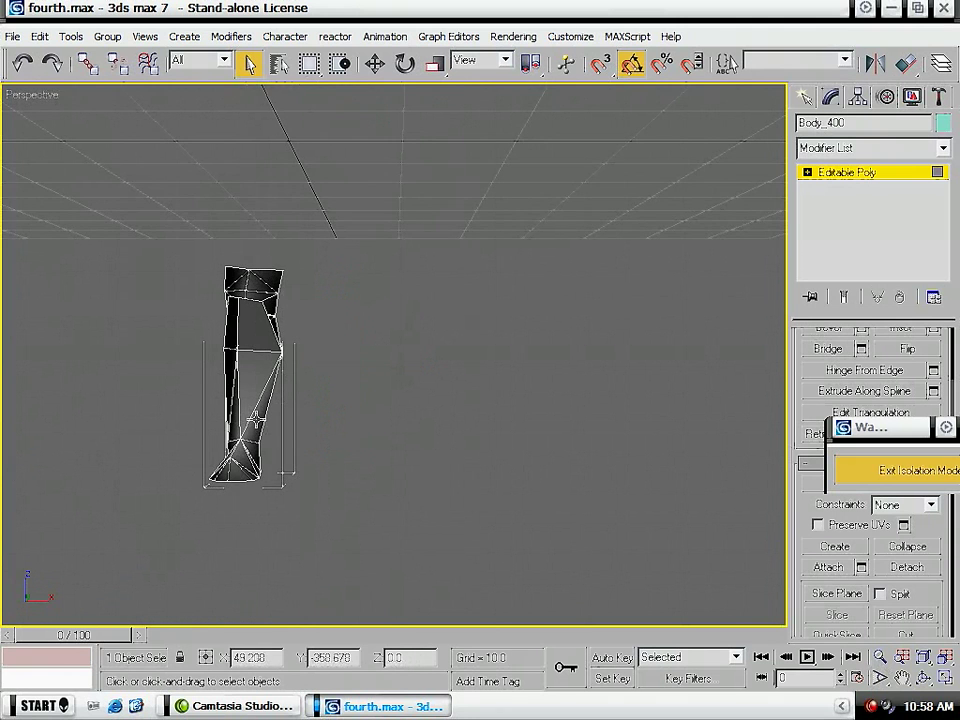
{"action": "middle_click_drag", "start_coordinate": [155, 425], "coordinate": [258, 478], "text": "alt"}
{"action": "middle_click_drag", "start_coordinate": [321, 480], "coordinate": [323, 480]}
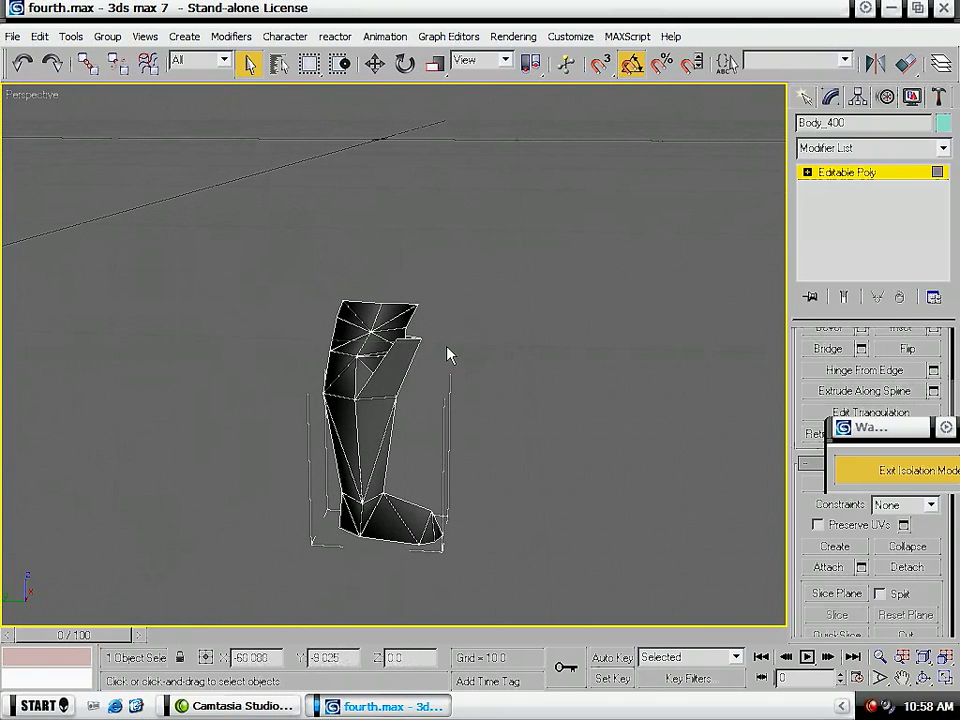
{"action": "left_click", "coordinate": [414, 363]}
{"action": "left_click_drag", "start_coordinate": [474, 468], "coordinate": [253, 547]}
{"action": "middle_click_drag", "start_coordinate": [367, 528], "coordinate": [350, 504], "text": "alt"}
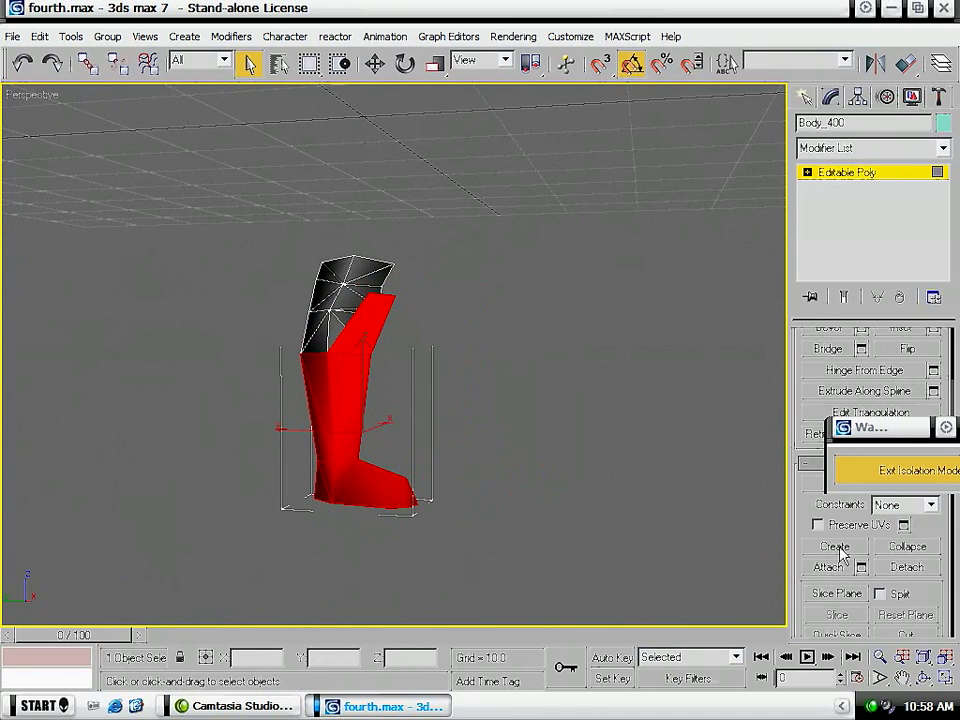
{"action": "left_click", "coordinate": [914, 568]}
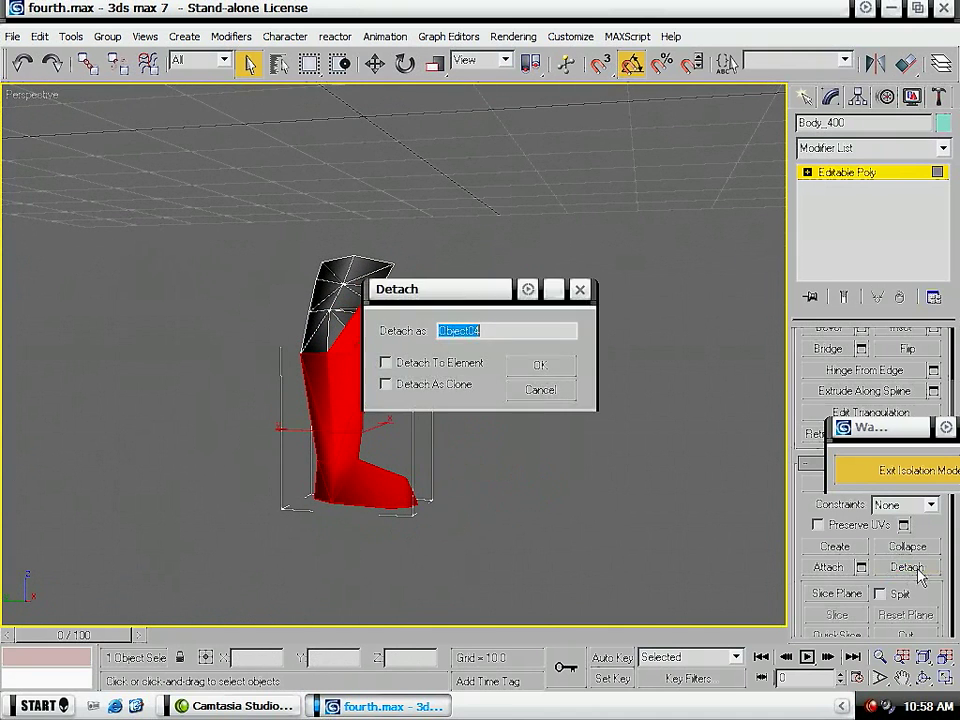
{"action": "left_click", "coordinate": [540, 366]}
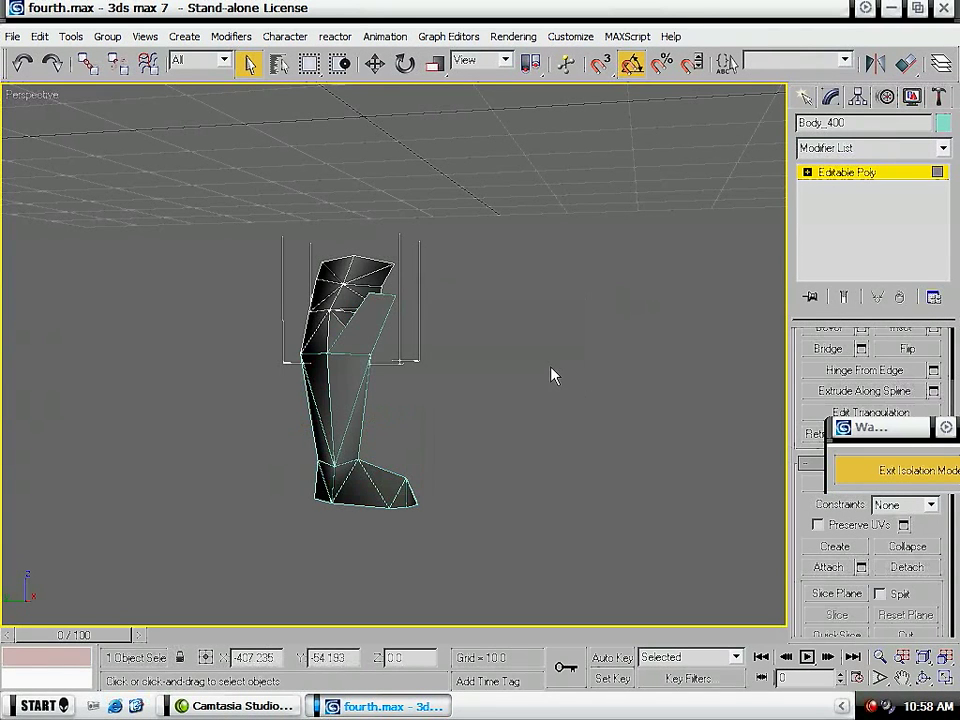
- Exit isolation mode, select the remaining leg polygons between skirt and knee, detach them as a separate object and deselect the body
{"action": "left_click", "coordinate": [869, 478]}
{"action": "middle_click_drag", "start_coordinate": [485, 362], "coordinate": [477, 362], "text": "alt"}
{"action": "left_click_drag", "start_coordinate": [530, 544], "coordinate": [272, 330]}
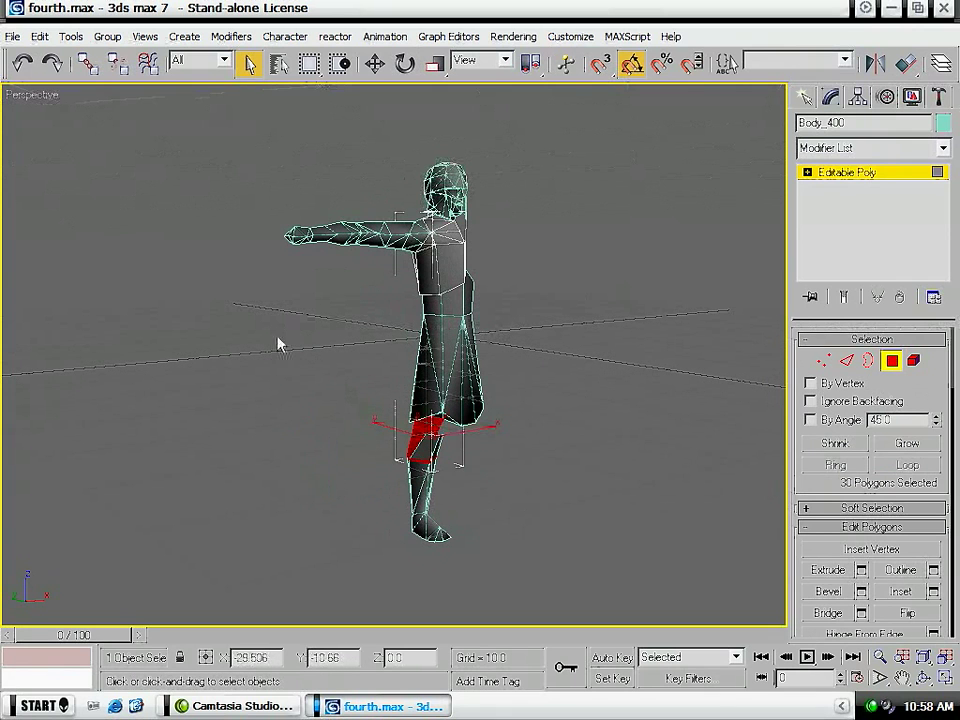
{"action": "scroll", "coordinate": [929, 626], "scroll_direction": "down", "scroll_amount": 5}
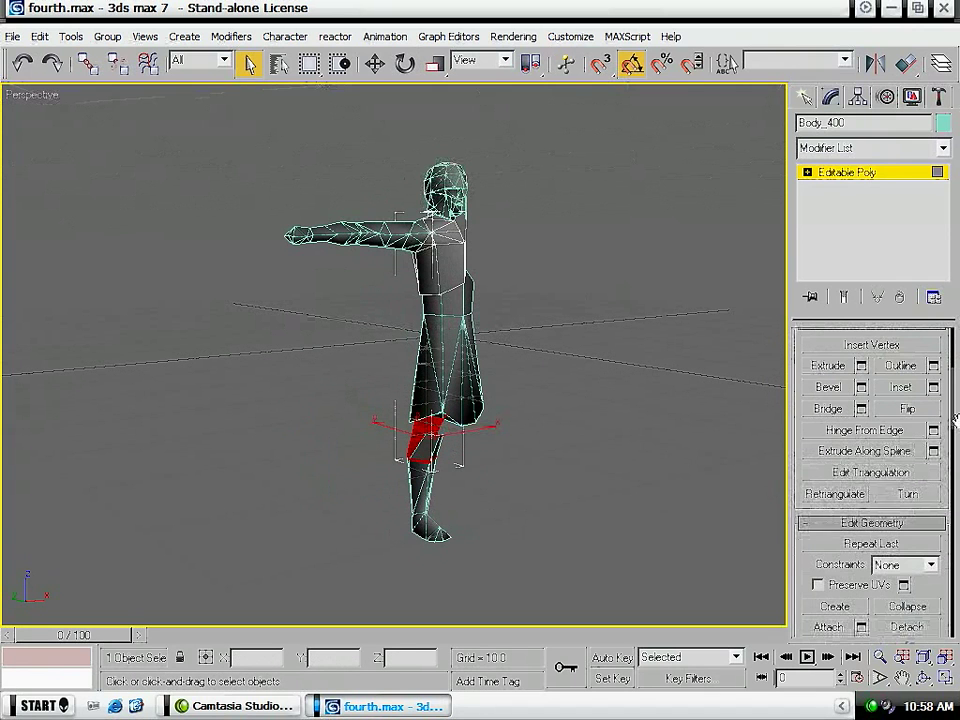
{"action": "left_click", "coordinate": [927, 627]}
{"action": "left_click", "coordinate": [538, 364]}
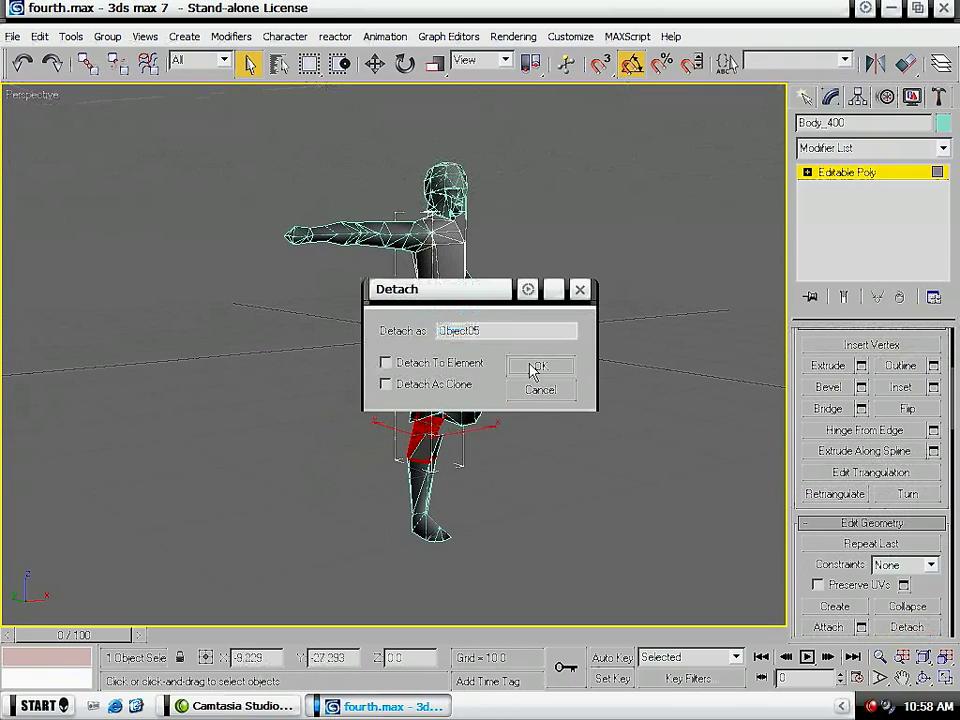
{"action": "left_click", "coordinate": [856, 174]}
{"action": "middle_click_drag", "start_coordinate": [593, 212], "coordinate": [596, 303]}
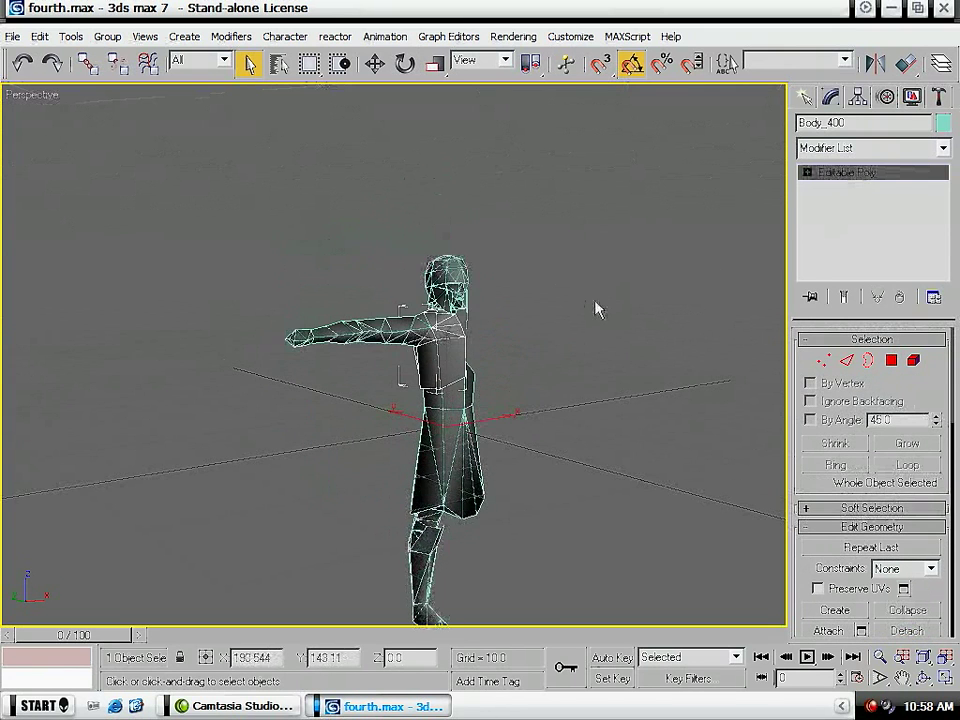
{"action": "left_click", "coordinate": [596, 299]}
- Select the detached arm object and weld all its vertices with a threshold of 0.0
{"action": "scroll", "coordinate": [531, 297], "scroll_direction": "up", "scroll_amount": 5}
{"action": "middle_click_drag", "start_coordinate": [489, 236], "coordinate": [396, 381]}
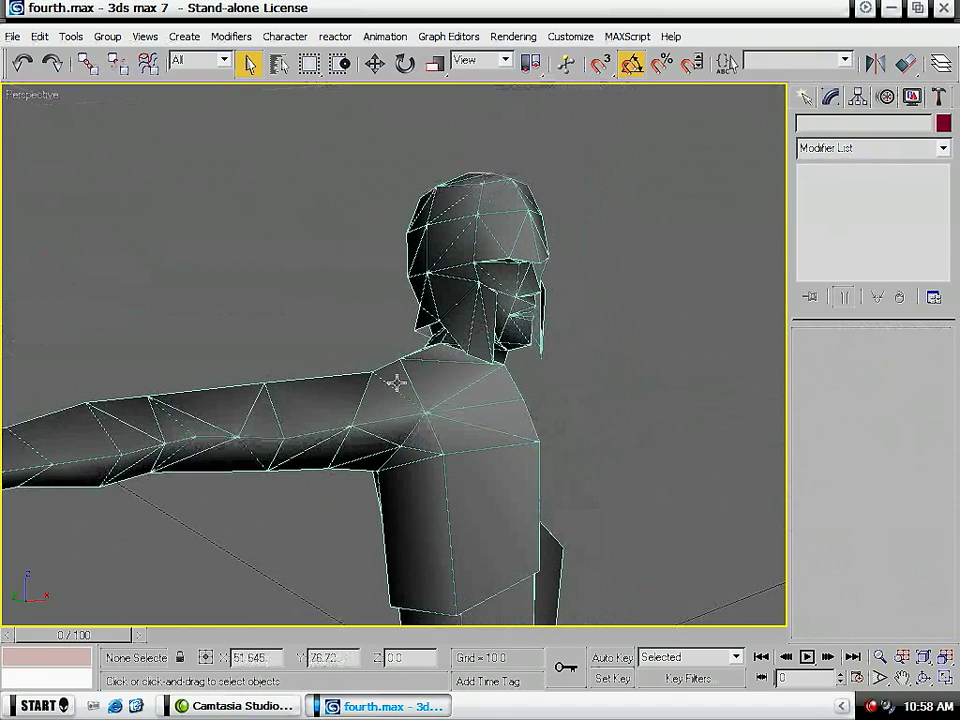
{"action": "scroll", "coordinate": [400, 381], "scroll_direction": "down", "scroll_amount": 5}
{"action": "left_click", "coordinate": [293, 392]}
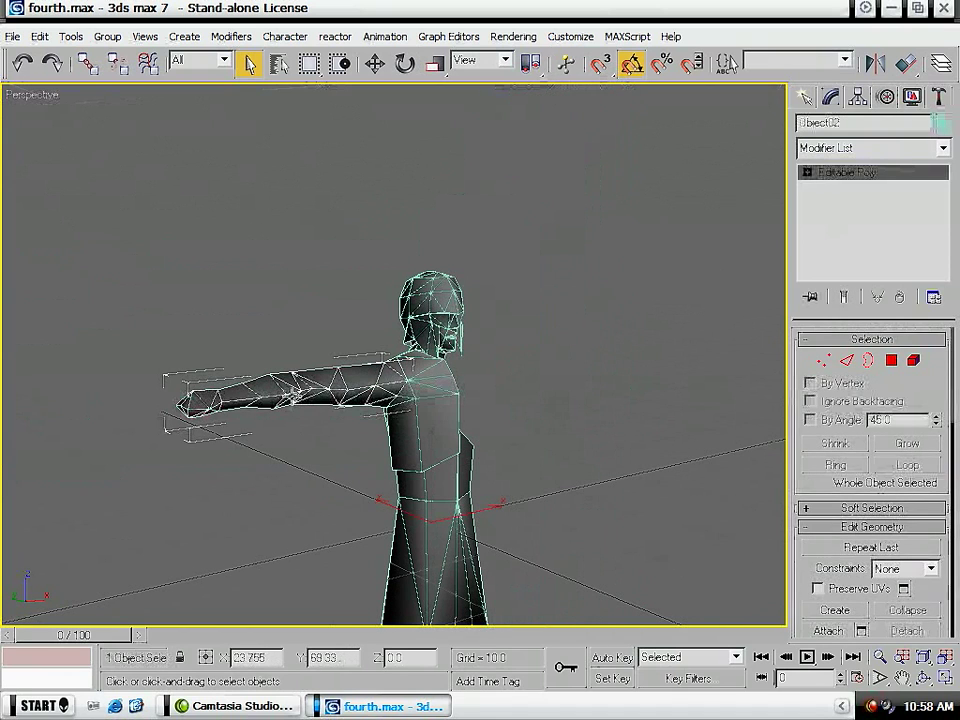
{"action": "left_click", "coordinate": [883, 150]}
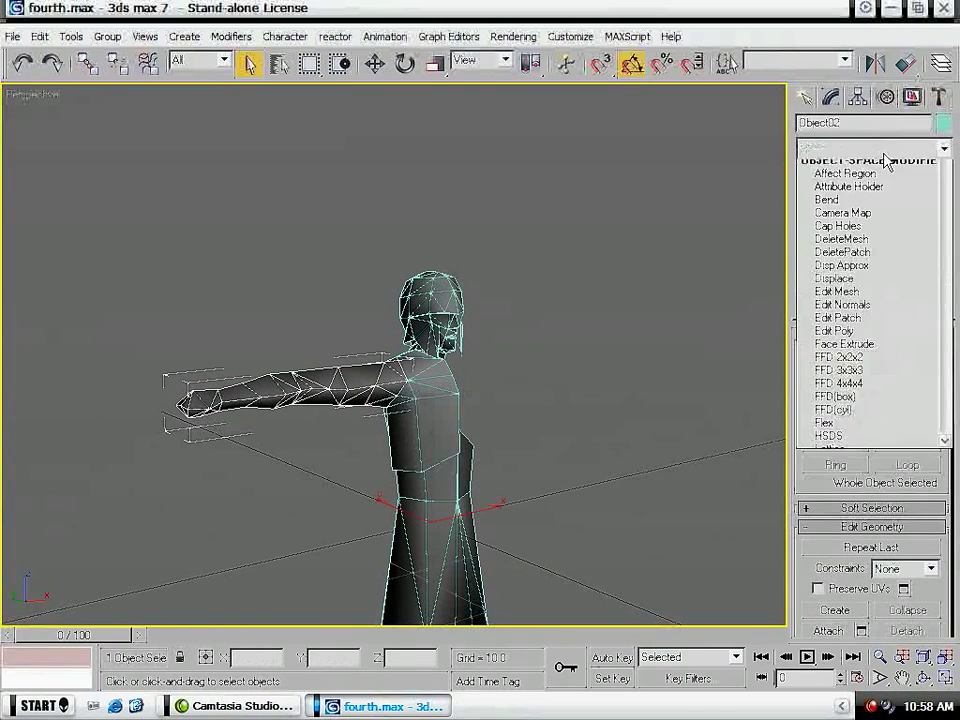
{"action": "left_click", "coordinate": [350, 320]}
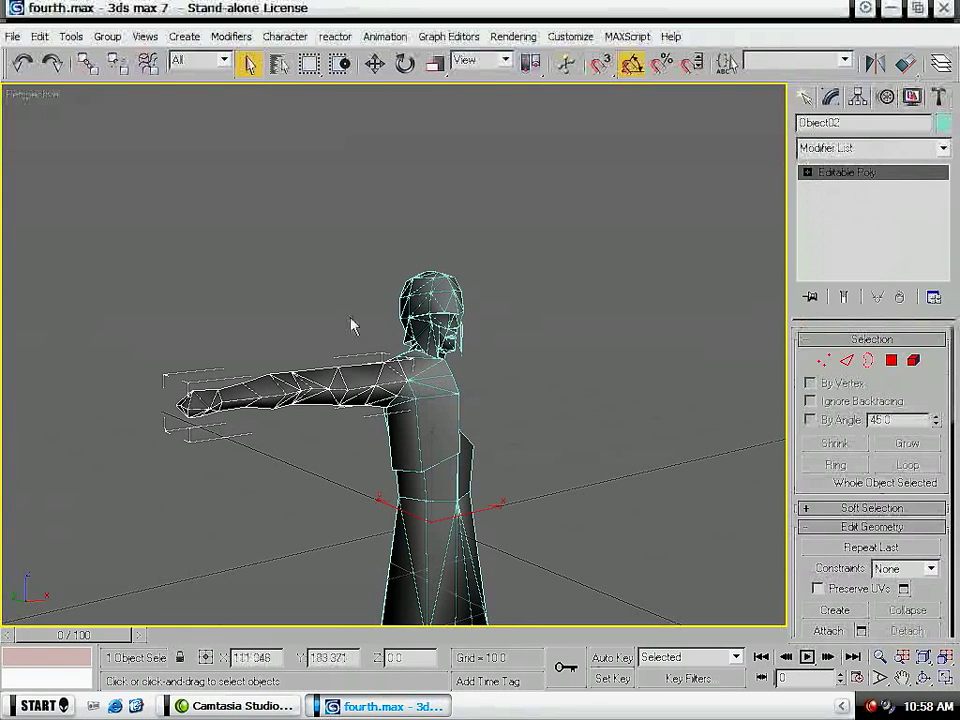
{"action": "key", "text": "1"}
{"action": "left_click_drag", "start_coordinate": [127, 305], "coordinate": [594, 508]}
{"action": "scroll", "coordinate": [400, 386], "scroll_direction": "up", "scroll_amount": 5}
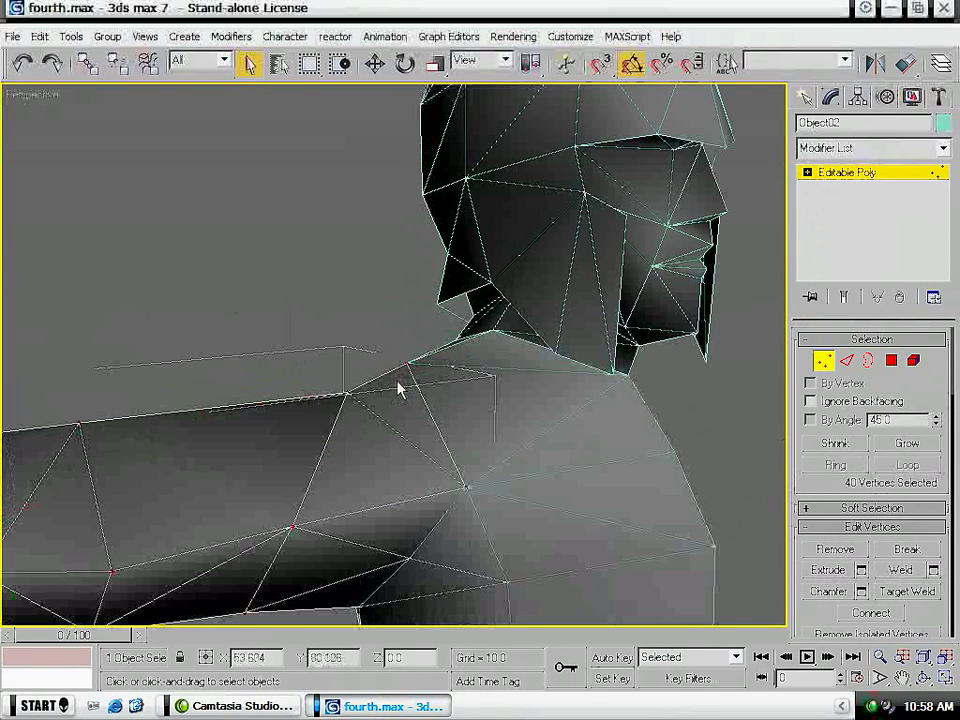
{"action": "left_click", "coordinate": [933, 570]}
{"action": "right_click", "coordinate": [512, 343]}
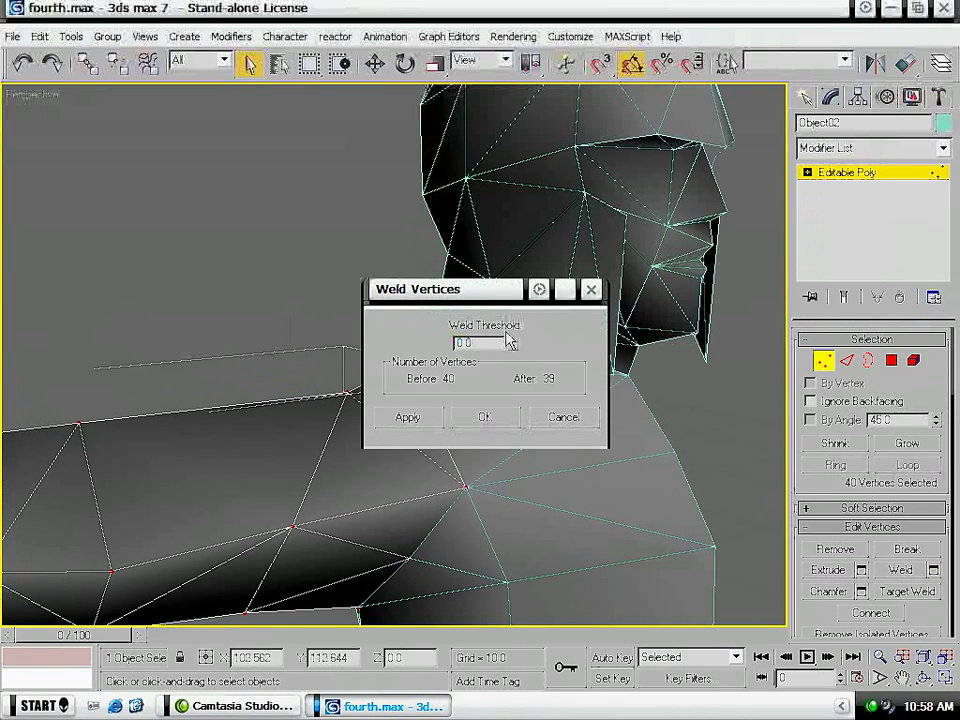
{"action": "left_click", "coordinate": [497, 418]}
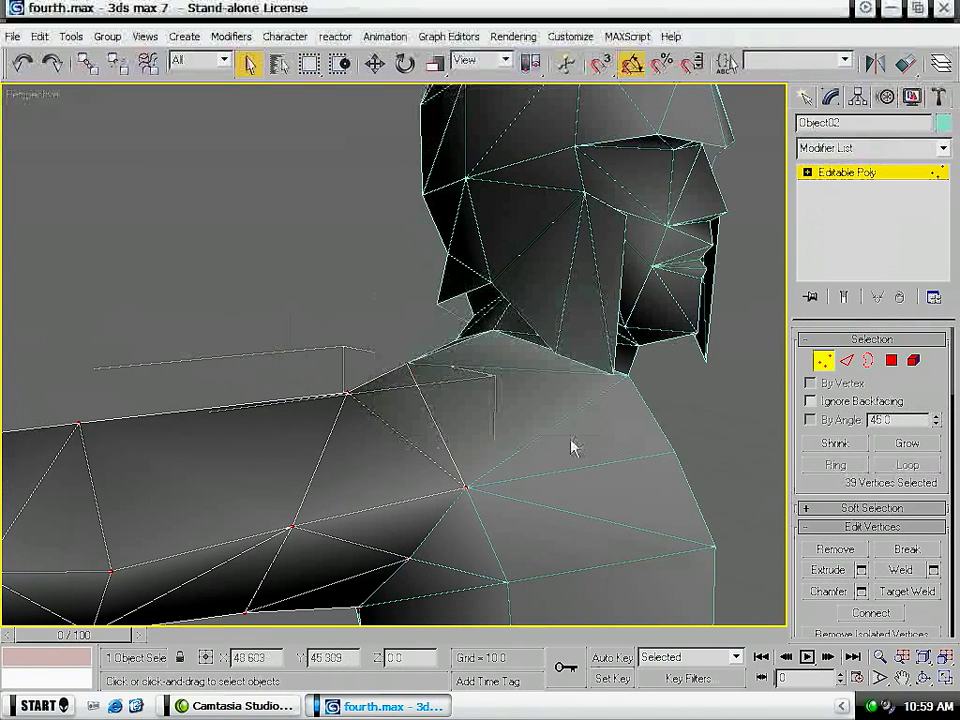
- Select the whole arm element and clear all its smoothing groups
{"action": "key", "text": "5"}
{"action": "left_click", "coordinate": [352, 467]}
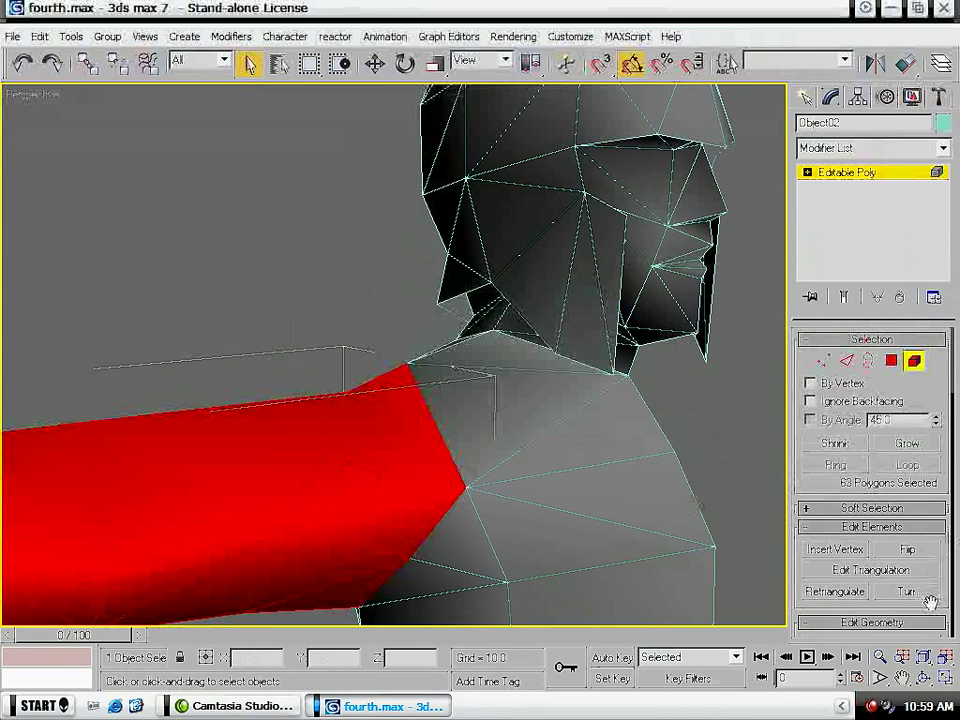
{"action": "scroll", "coordinate": [930, 598], "scroll_direction": "down", "scroll_amount": 5}
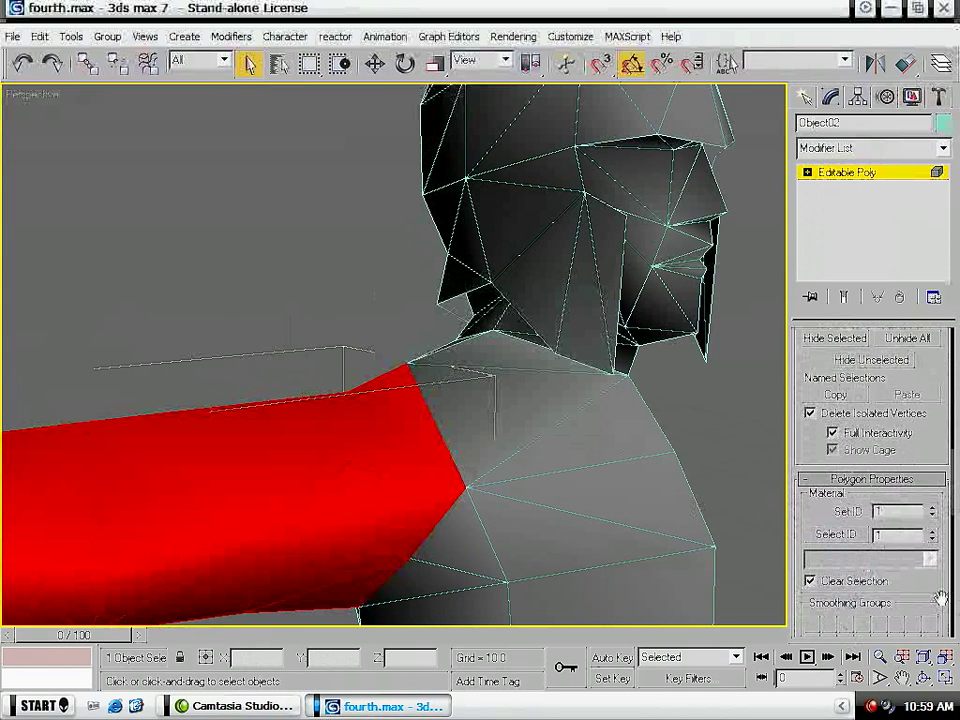
{"action": "scroll", "coordinate": [940, 598], "scroll_direction": "down", "scroll_amount": 4}
{"action": "left_click", "coordinate": [905, 486]}
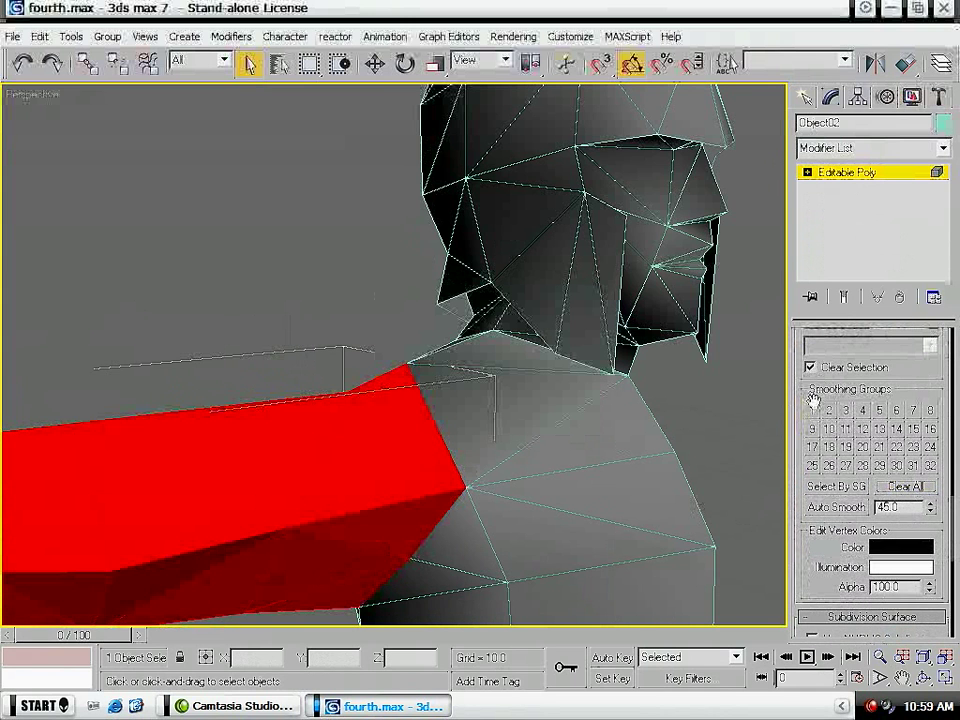
{"action": "left_click", "coordinate": [306, 300]}
{"action": "scroll", "coordinate": [306, 300], "scroll_direction": "down", "scroll_amount": 5}
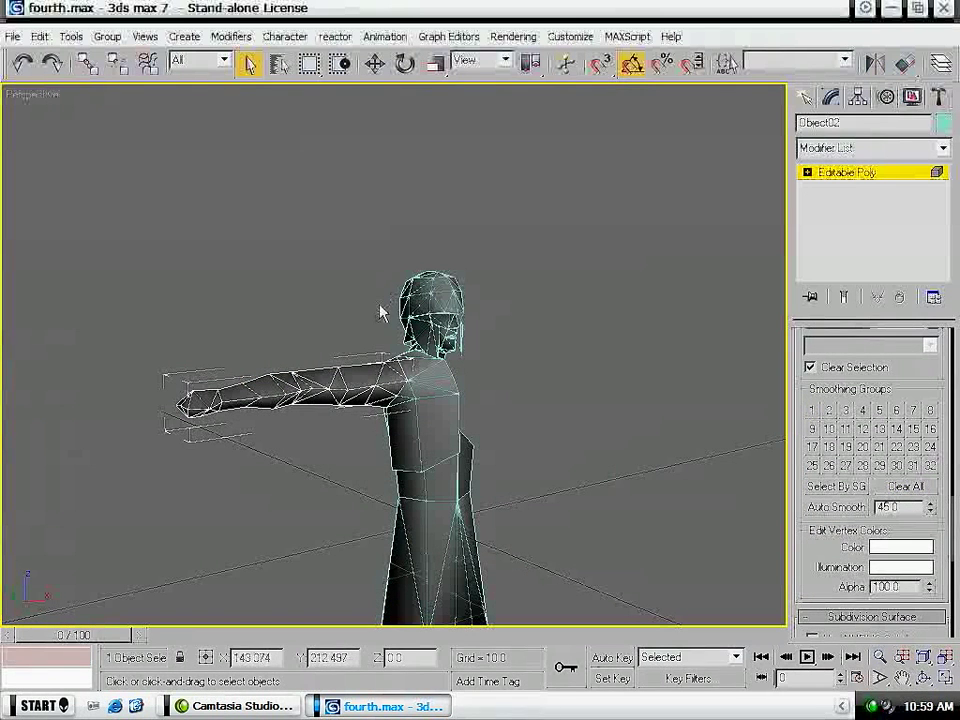
{"action": "left_click", "coordinate": [810, 173]}
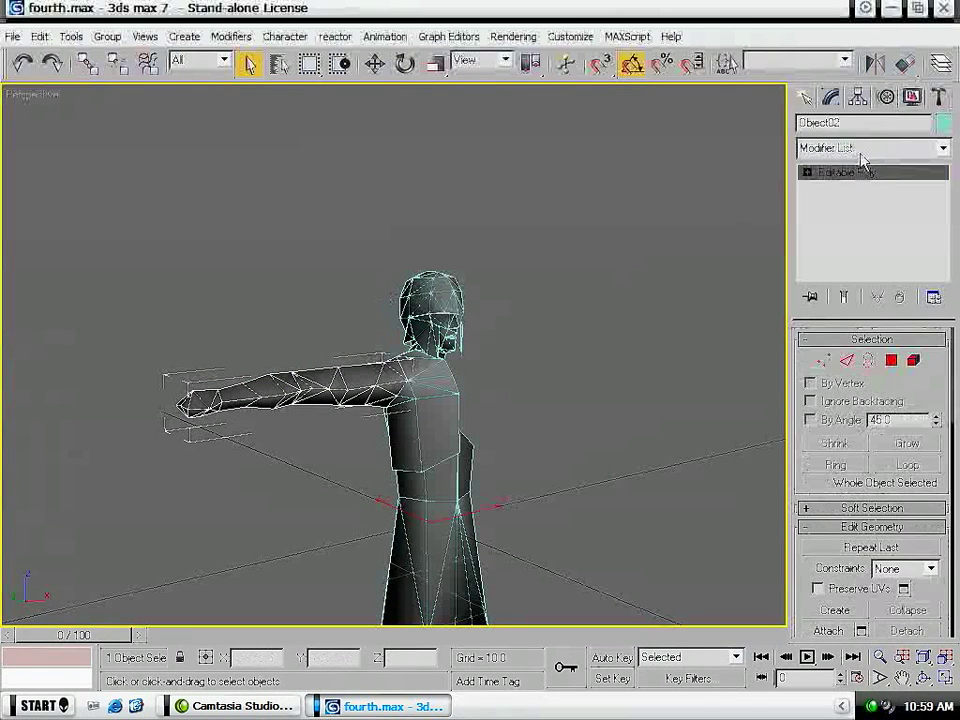
- Add a UVW Map modifier to the arm, keeping planar mapping, and set its length and width to 2.0
{"action": "left_click", "coordinate": [860, 149]}
{"action": "left_click_drag", "start_coordinate": [944, 268], "coordinate": [947, 558]}
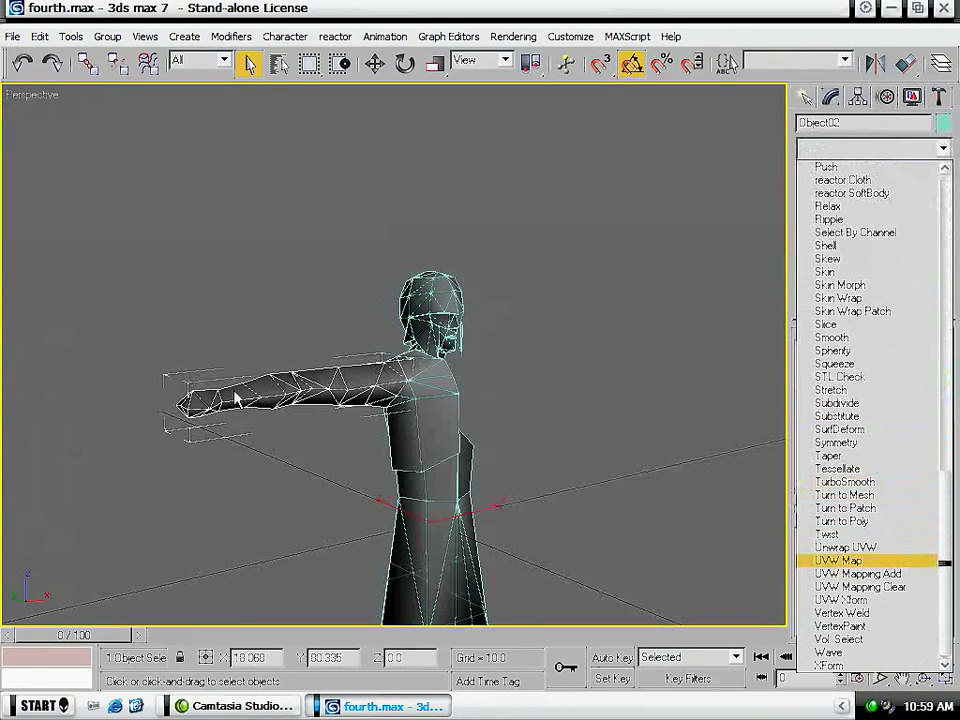
{"action": "left_click", "coordinate": [870, 562]}
{"action": "middle_click_drag", "start_coordinate": [263, 474], "coordinate": [268, 523], "text": "alt"}
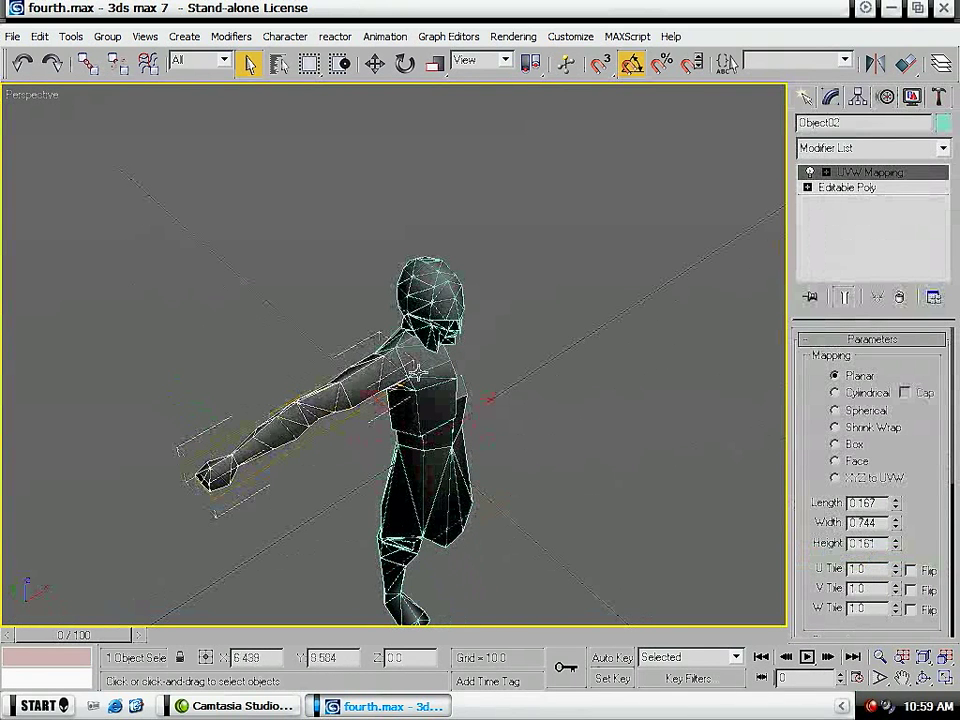
{"action": "double_click", "coordinate": [870, 503]}
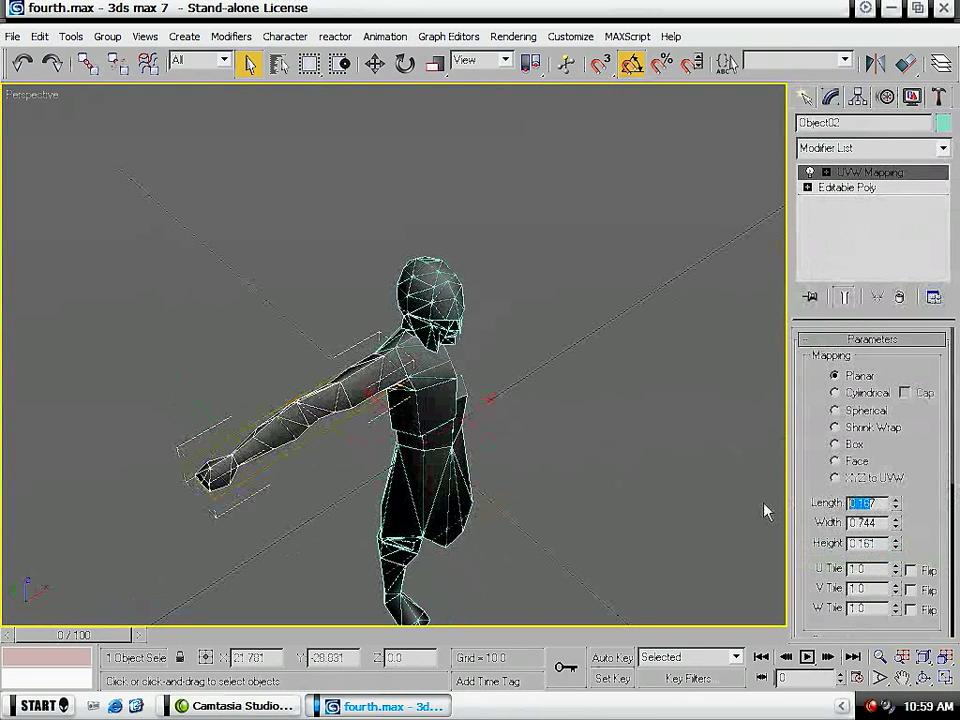
{"action": "type", "text": "2"}
{"action": "key", "text": "Tab"}
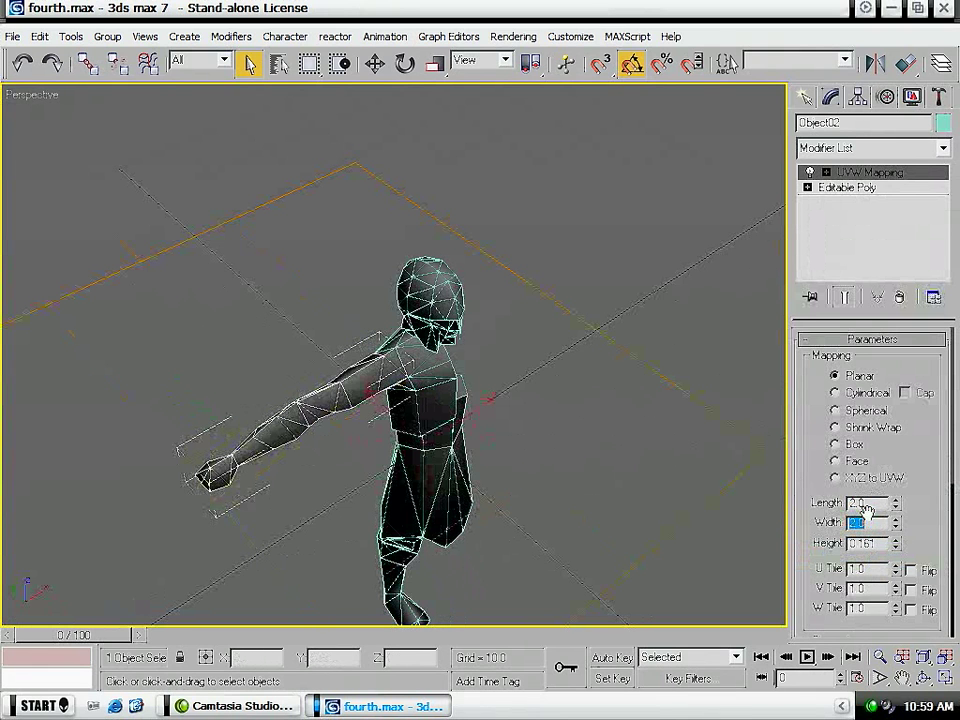
{"action": "middle_click_drag", "start_coordinate": [298, 452], "coordinate": [313, 426], "text": "alt"}
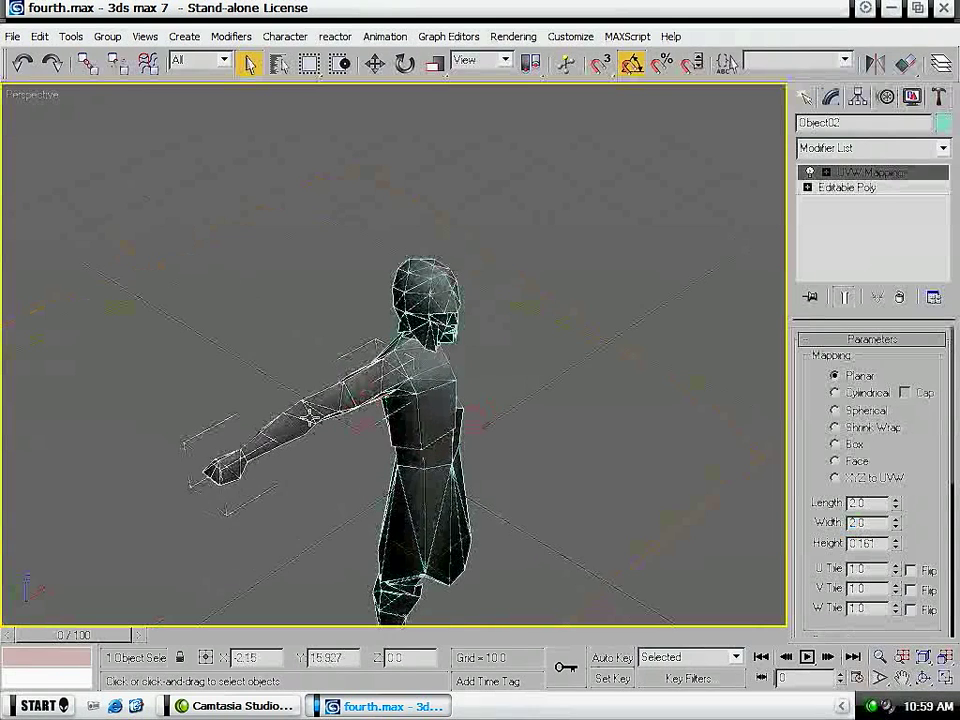
- Rotate the arm's planar mapping gizmo 90 degrees about the X axis so it faces the front of the model
{"action": "left_click", "coordinate": [864, 174]}
{"action": "middle_click_drag", "start_coordinate": [276, 399], "coordinate": [295, 371]}
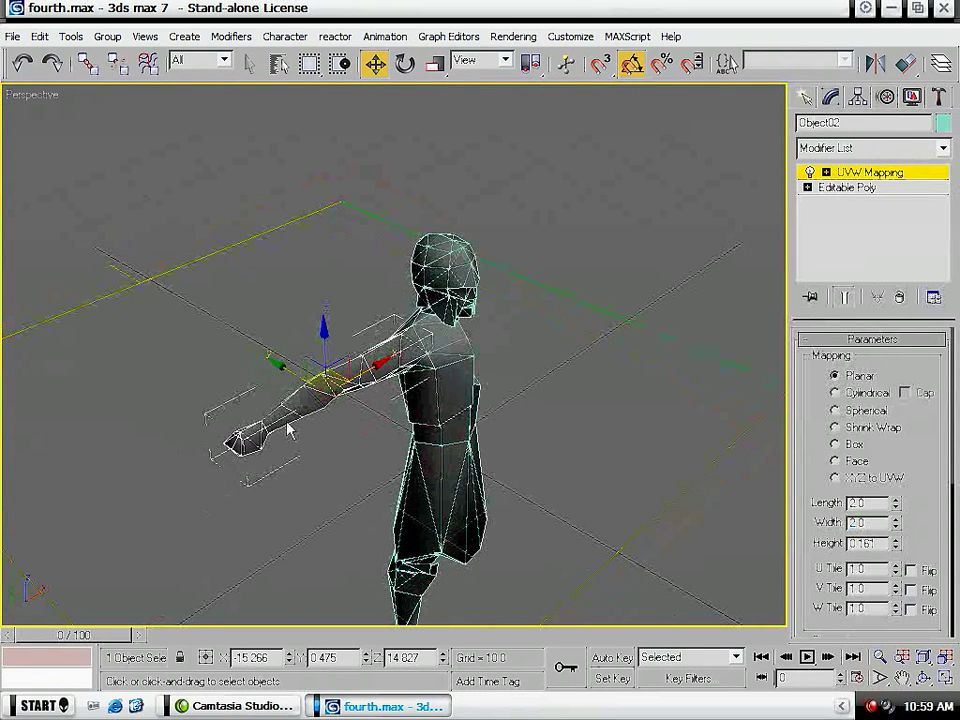
{"action": "middle_click_drag", "start_coordinate": [280, 507], "coordinate": [420, 377], "text": "alt"}
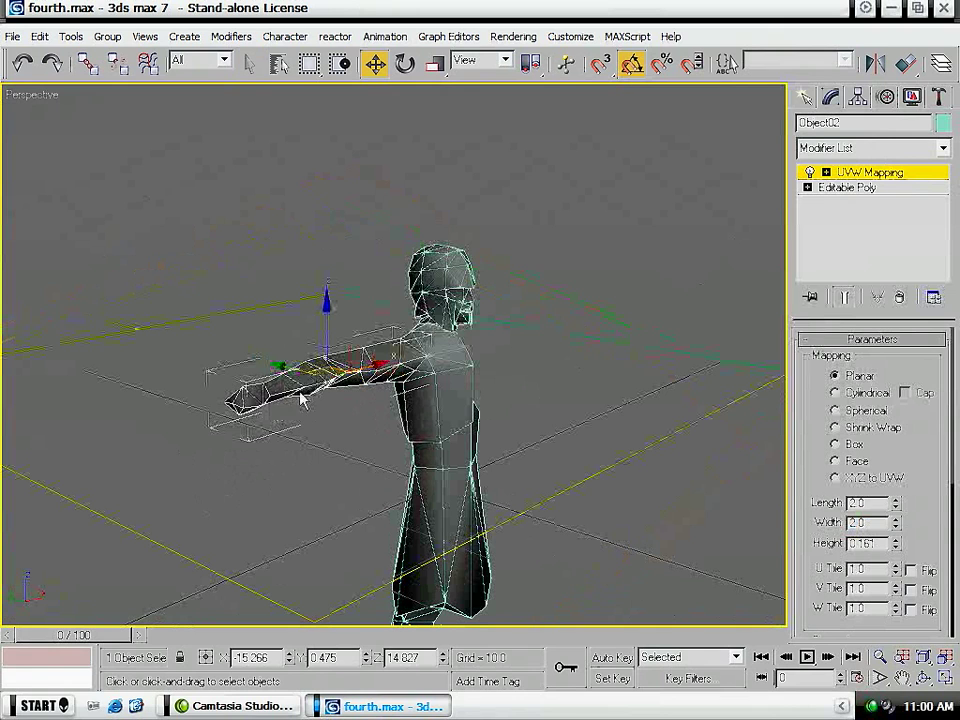
{"action": "key", "text": "alt"}
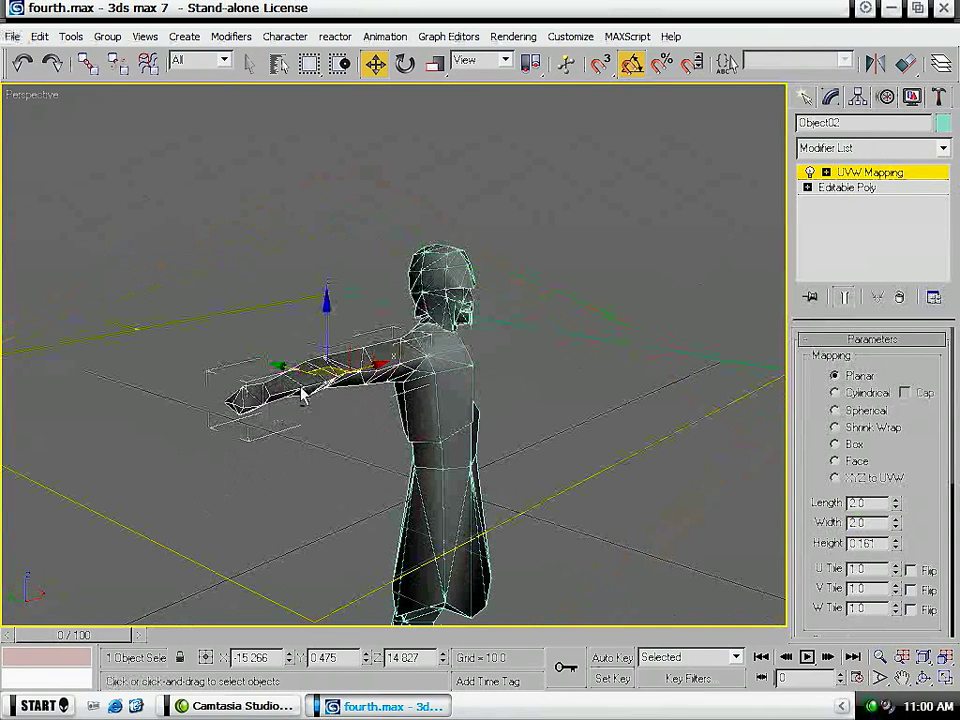
{"action": "middle_click_drag", "start_coordinate": [301, 387], "coordinate": [303, 373], "text": "alt"}
{"action": "middle_click_drag", "start_coordinate": [237, 384], "coordinate": [235, 398], "text": "alt"}
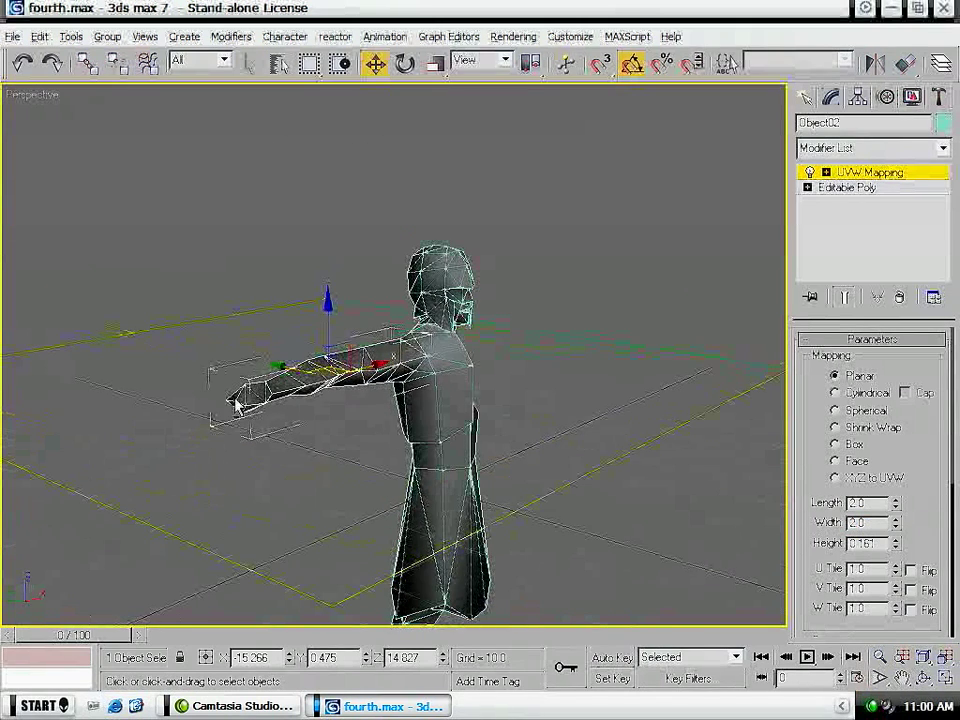
{"action": "left_click", "coordinate": [870, 175]}
{"action": "key", "text": "e"}
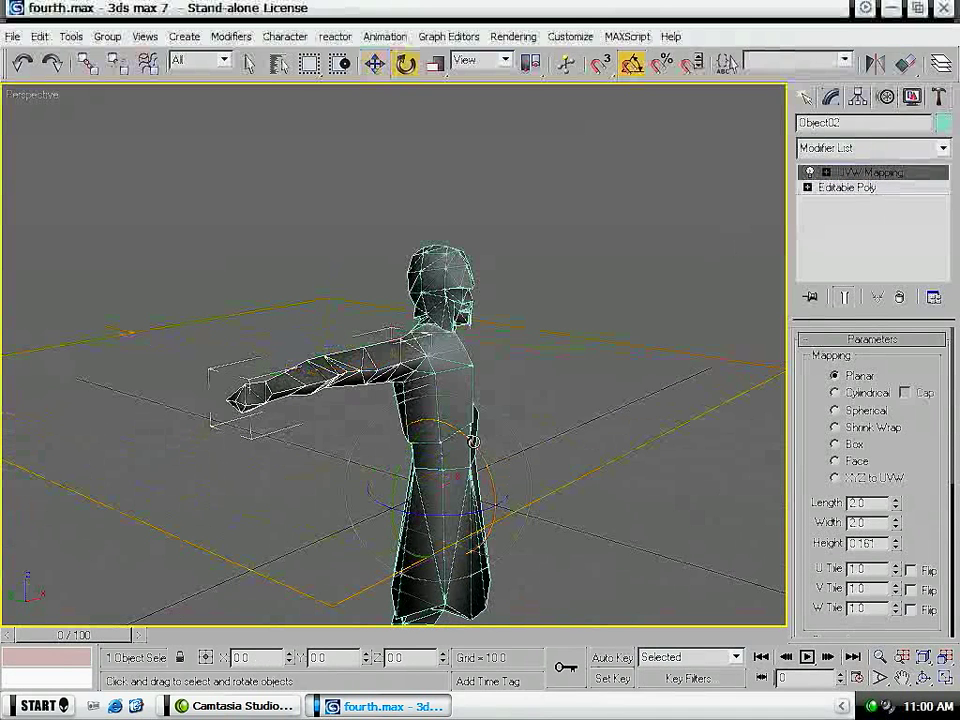
{"action": "left_click", "coordinate": [884, 178]}
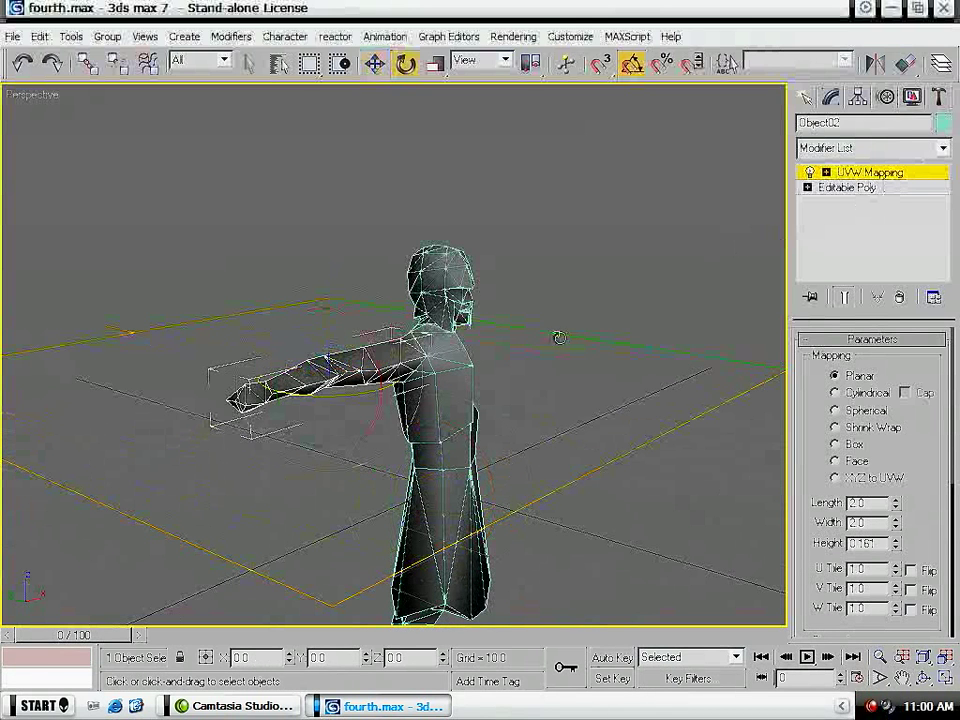
{"action": "left_click_drag", "start_coordinate": [372, 339], "coordinate": [376, 424]}
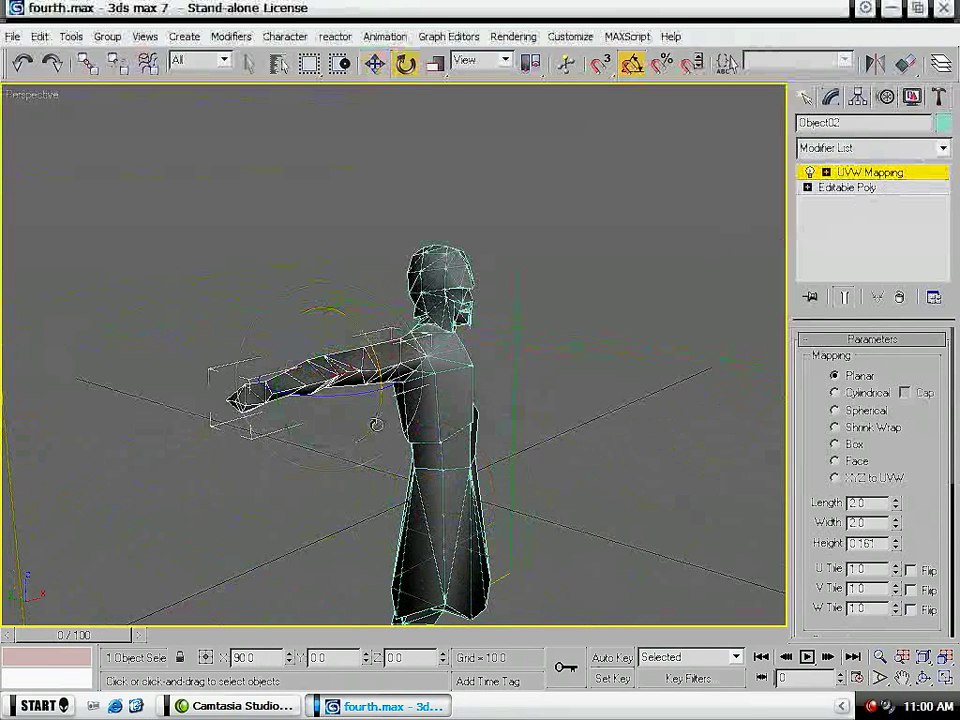
{"action": "middle_click_drag", "start_coordinate": [284, 446], "coordinate": [197, 429], "text": "alt"}
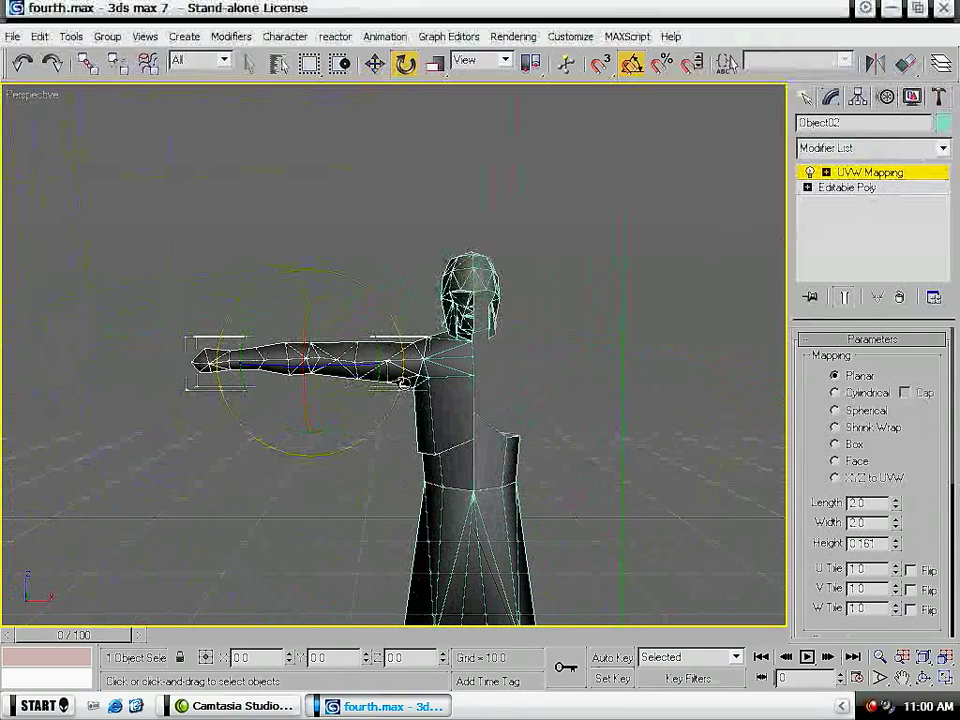
{"action": "middle_click_drag", "start_coordinate": [150, 381], "coordinate": [198, 375], "text": "alt"}
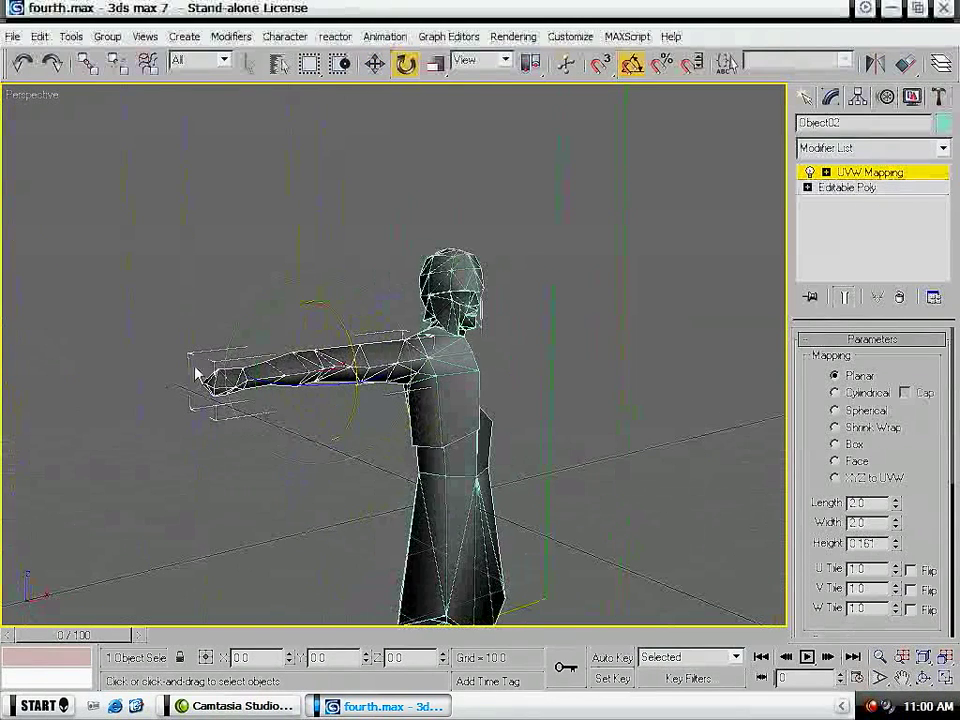
- Add an Unwrap UVW modifier above the arm's UVW Mapping and open its UV editor
{"action": "left_click", "coordinate": [870, 148]}
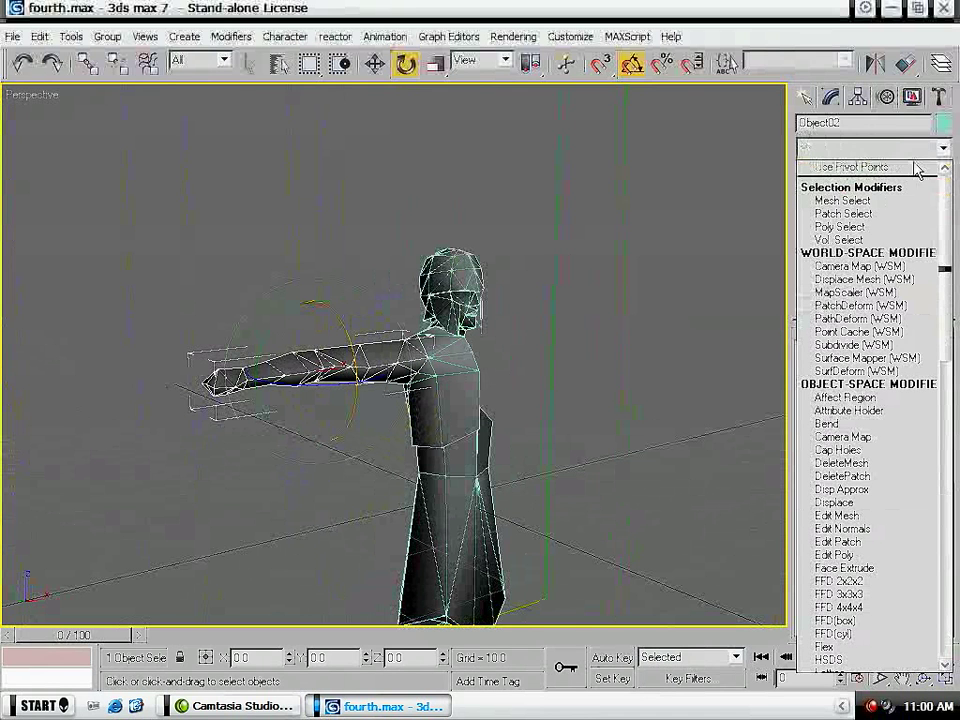
{"action": "left_click_drag", "start_coordinate": [944, 268], "coordinate": [944, 565]}
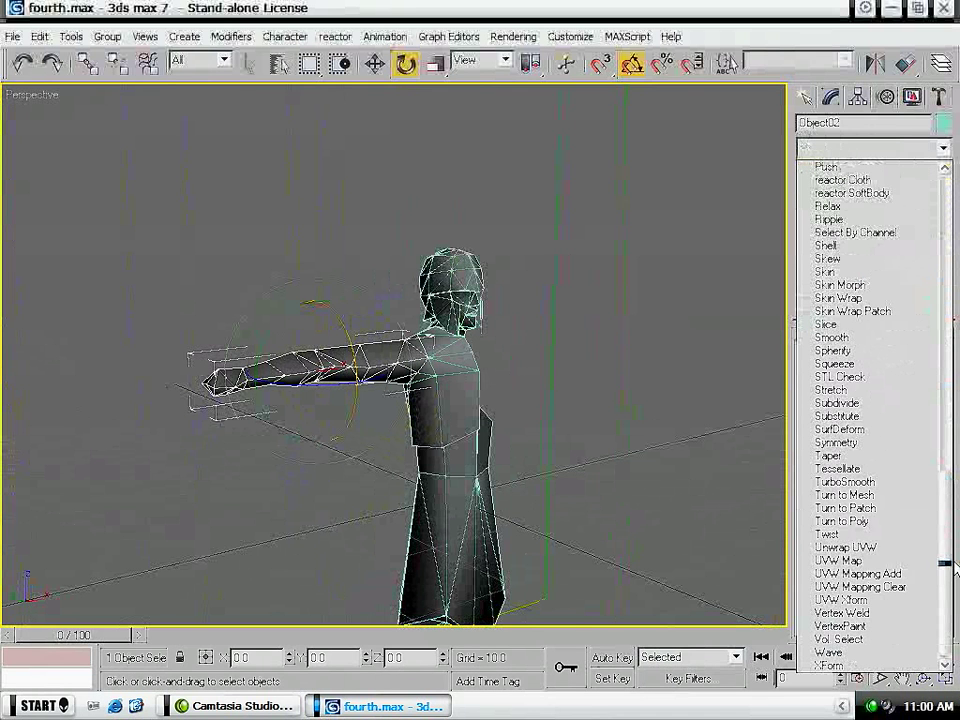
{"action": "left_click", "coordinate": [897, 548]}
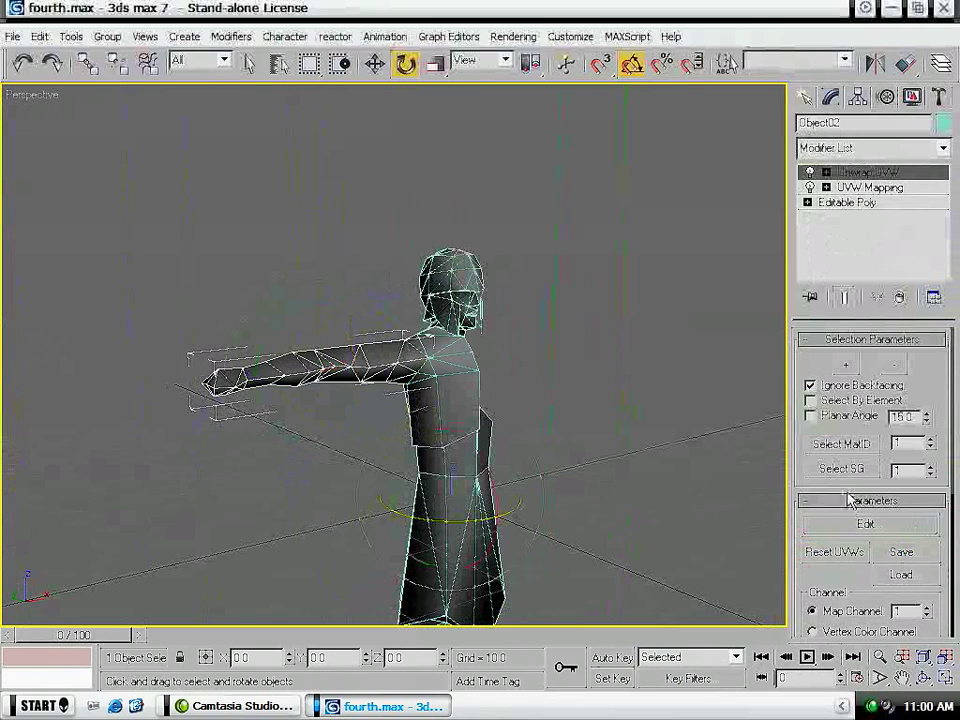
{"action": "left_click", "coordinate": [823, 527]}
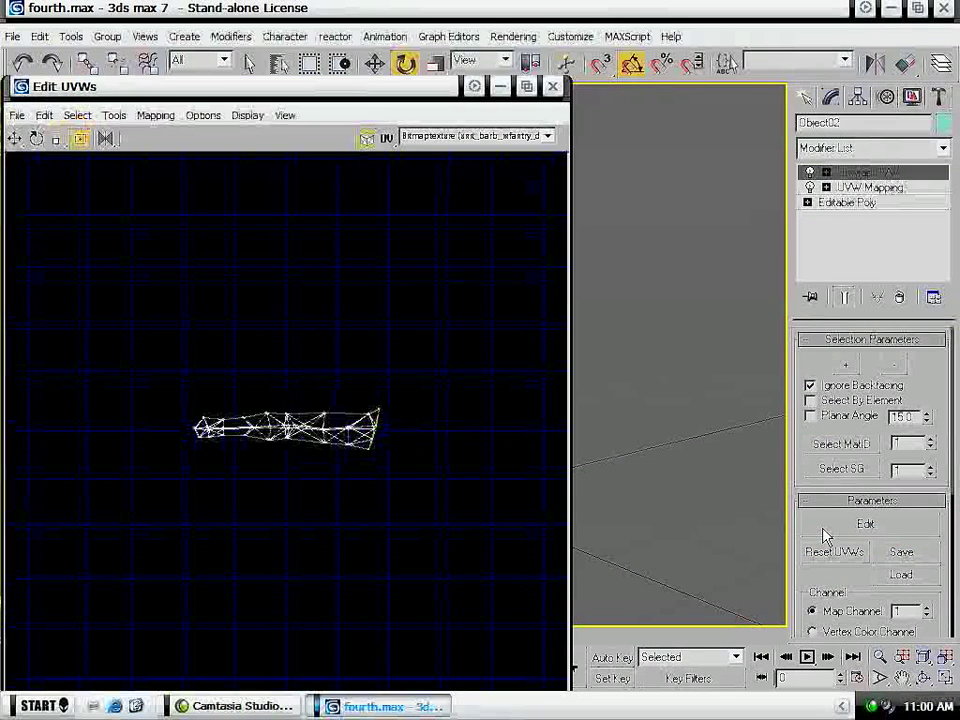
{"action": "scroll", "coordinate": [305, 378], "scroll_direction": "down", "scroll_amount": 8}
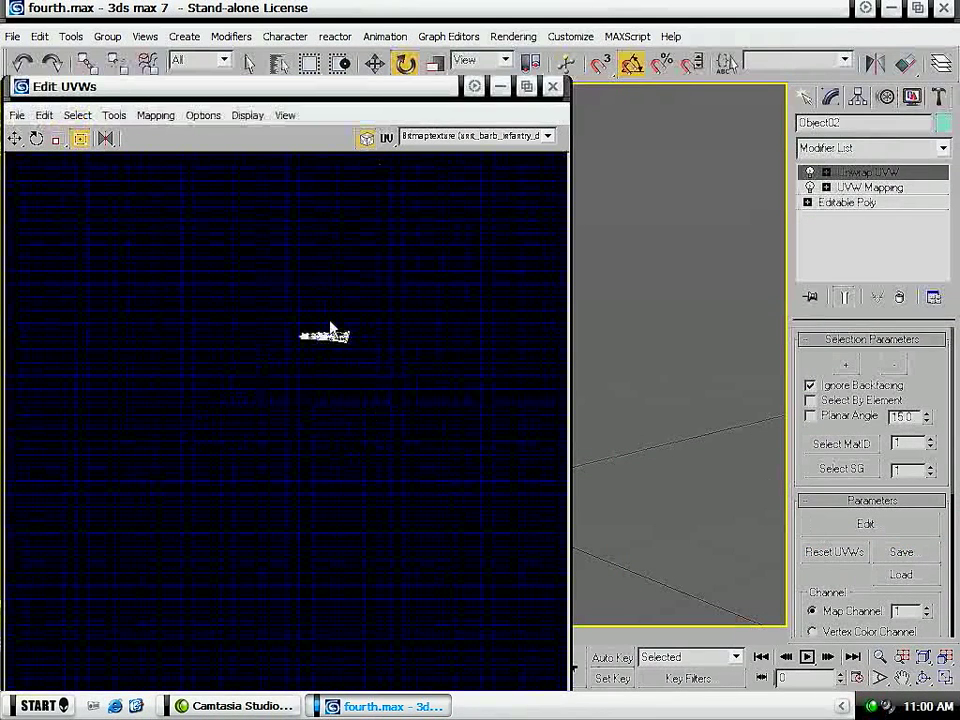
- Select all of the arm's UV vertices, move them down and to the right in the UV layout, and close the UV editor
{"action": "scroll", "coordinate": [331, 325], "scroll_direction": "up", "scroll_amount": 8}
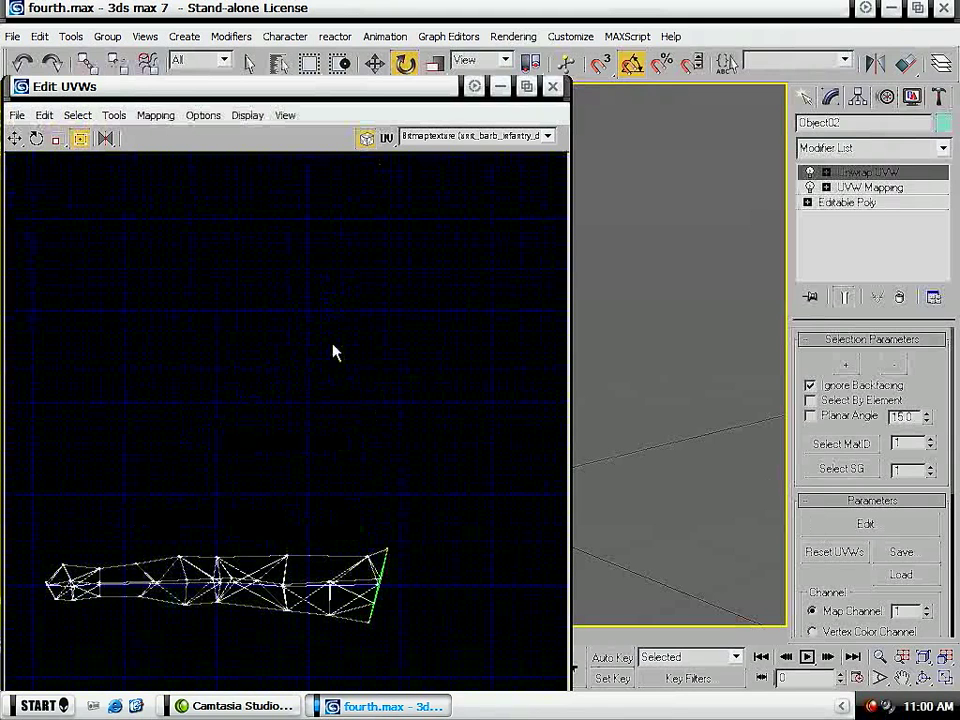
{"action": "middle_click_drag", "start_coordinate": [300, 439], "coordinate": [401, 285]}
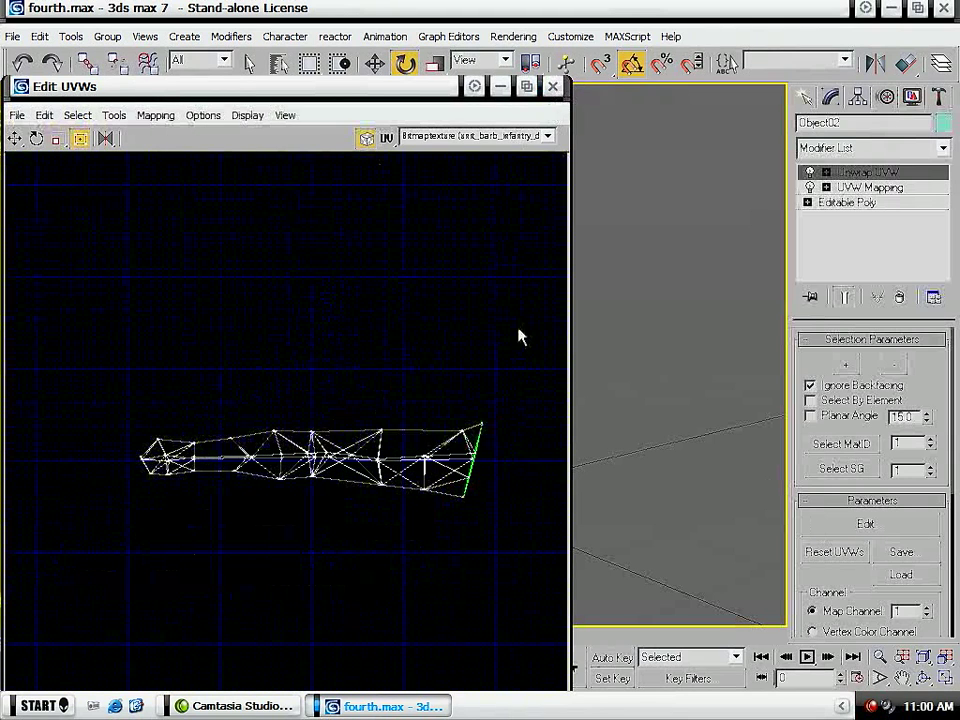
{"action": "left_click_drag", "start_coordinate": [504, 343], "coordinate": [103, 562]}
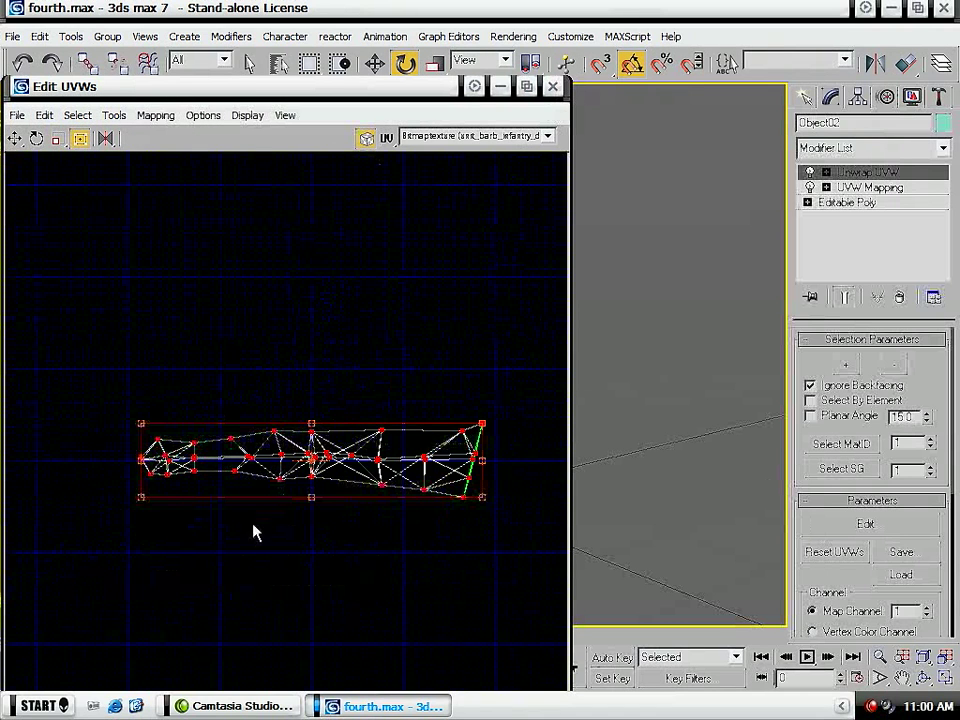
{"action": "scroll", "coordinate": [210, 461], "scroll_direction": "down", "scroll_amount": 6}
{"action": "left_click_drag", "start_coordinate": [238, 447], "coordinate": [424, 650]}
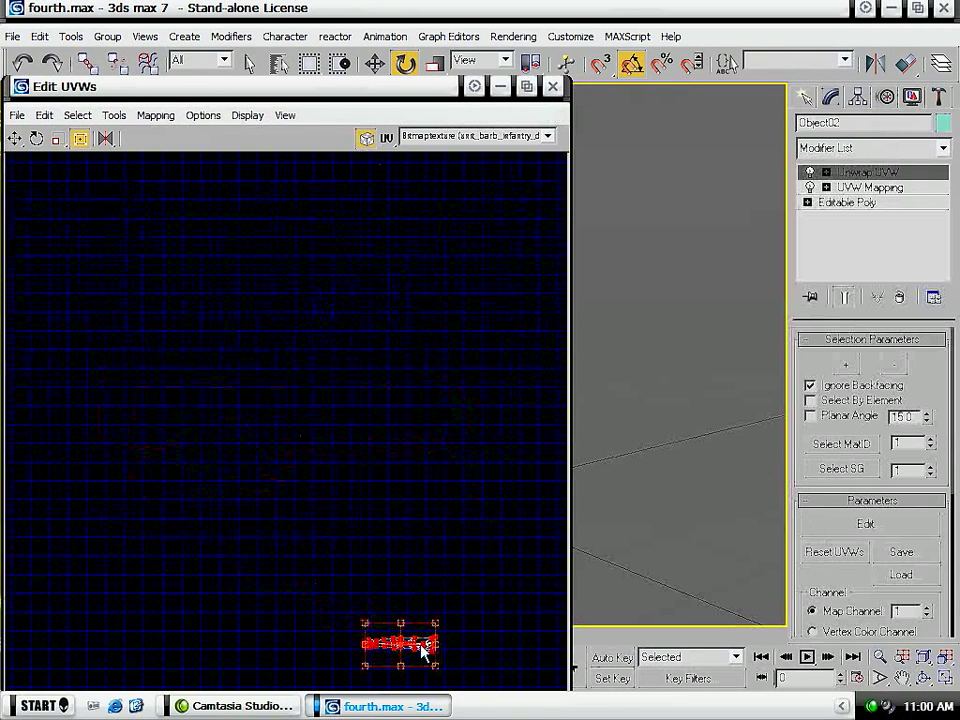
{"action": "left_click", "coordinate": [553, 87]}
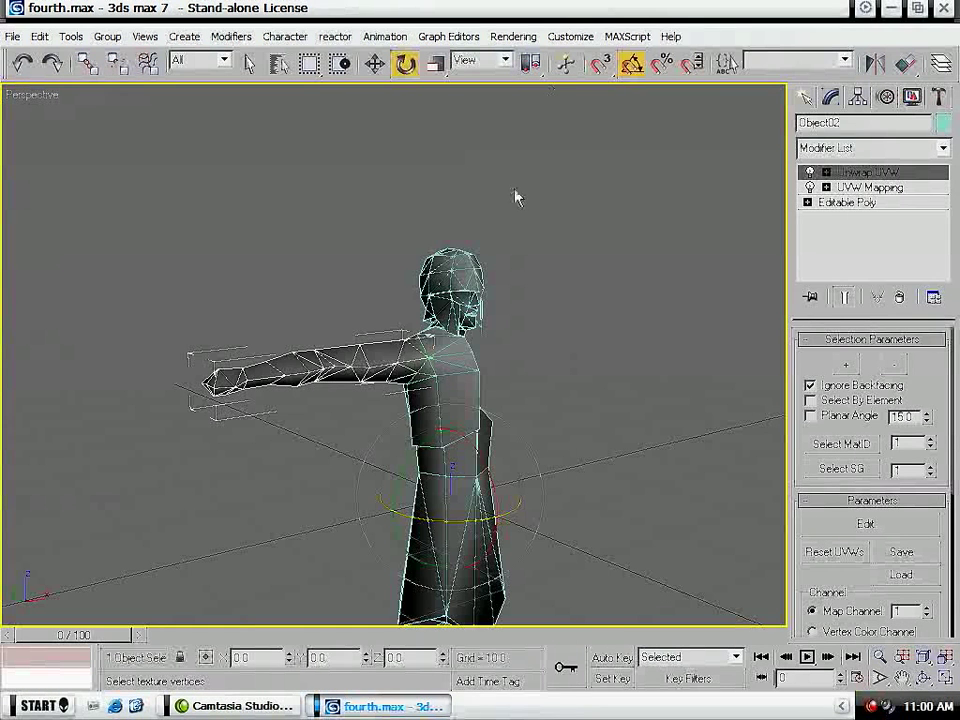
- Convert the unwrapped arm to an Editable Poly and deselect it
{"action": "right_click", "coordinate": [347, 343]}
{"action": "mouse_move", "coordinate": [400, 502]}
{"action": "left_click", "coordinate": [489, 530]}
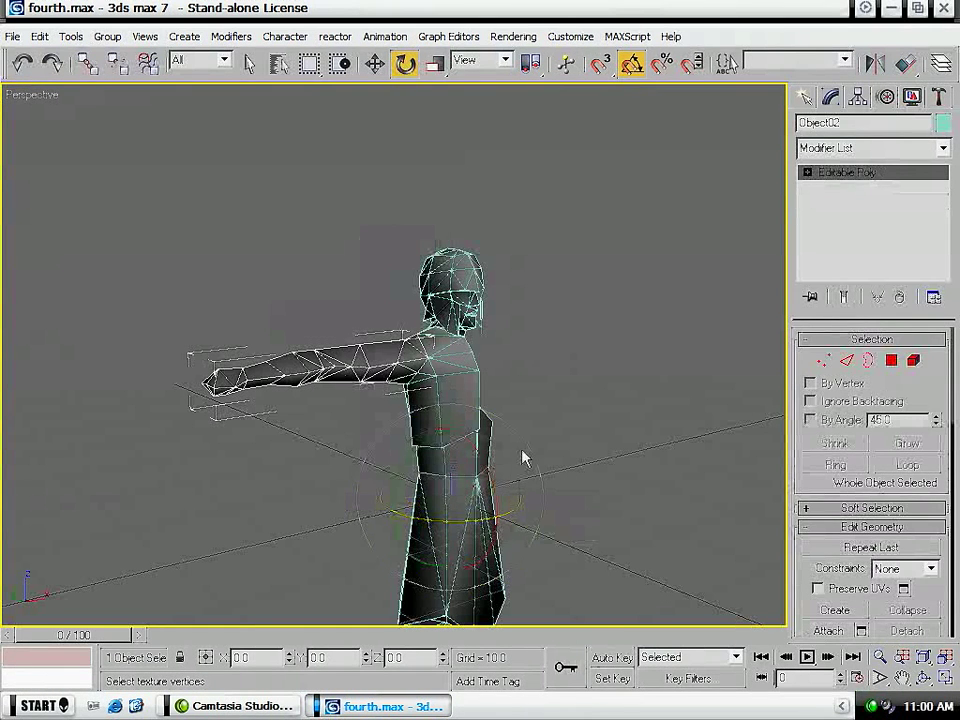
{"action": "key", "text": "q"}
{"action": "left_click", "coordinate": [640, 356]}
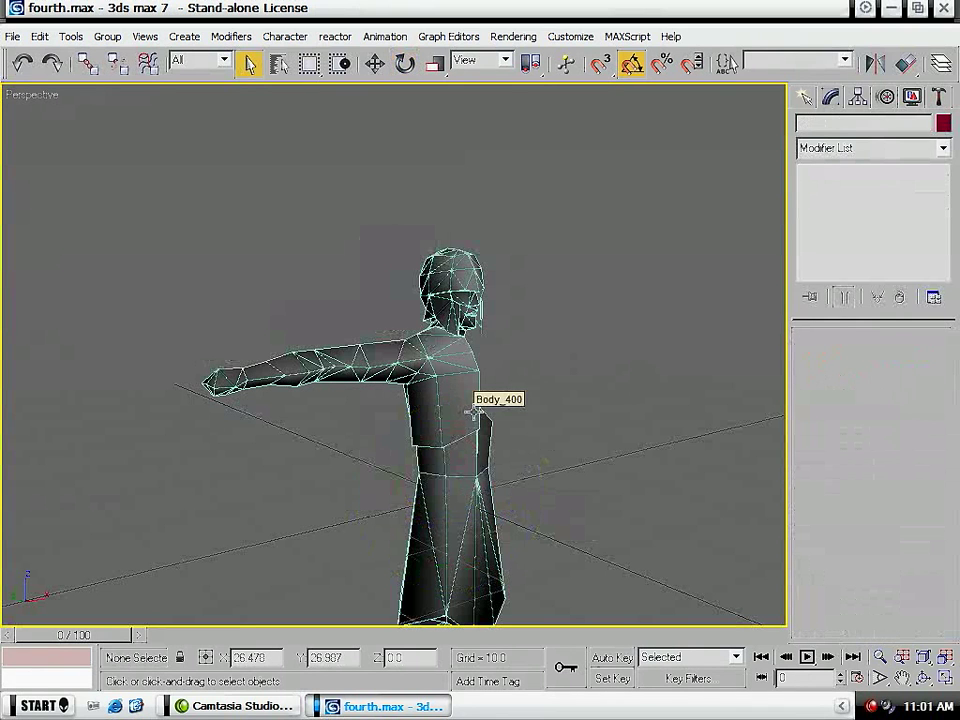
- Select the upper leg piece just below the skirt and add a UVW Map modifier to it
{"action": "middle_click_drag", "start_coordinate": [508, 508], "coordinate": [400, 372], "text": "alt"}
{"action": "left_click", "coordinate": [353, 405]}
{"action": "middle_click_drag", "start_coordinate": [608, 426], "coordinate": [480, 331], "text": "alt"}
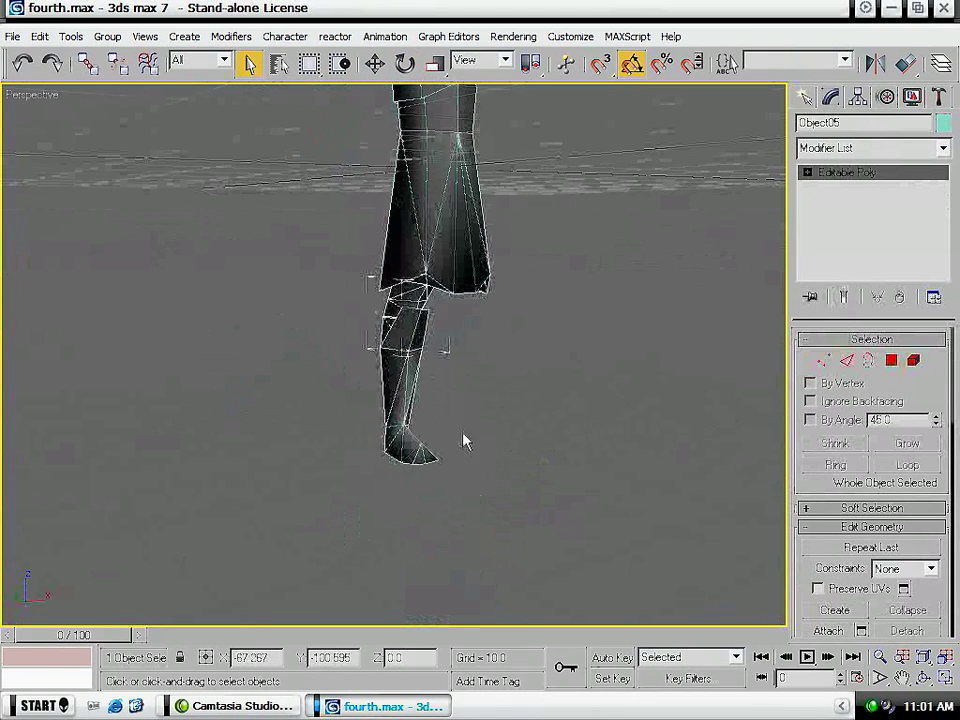
{"action": "left_click", "coordinate": [386, 401], "text": "ctrl"}
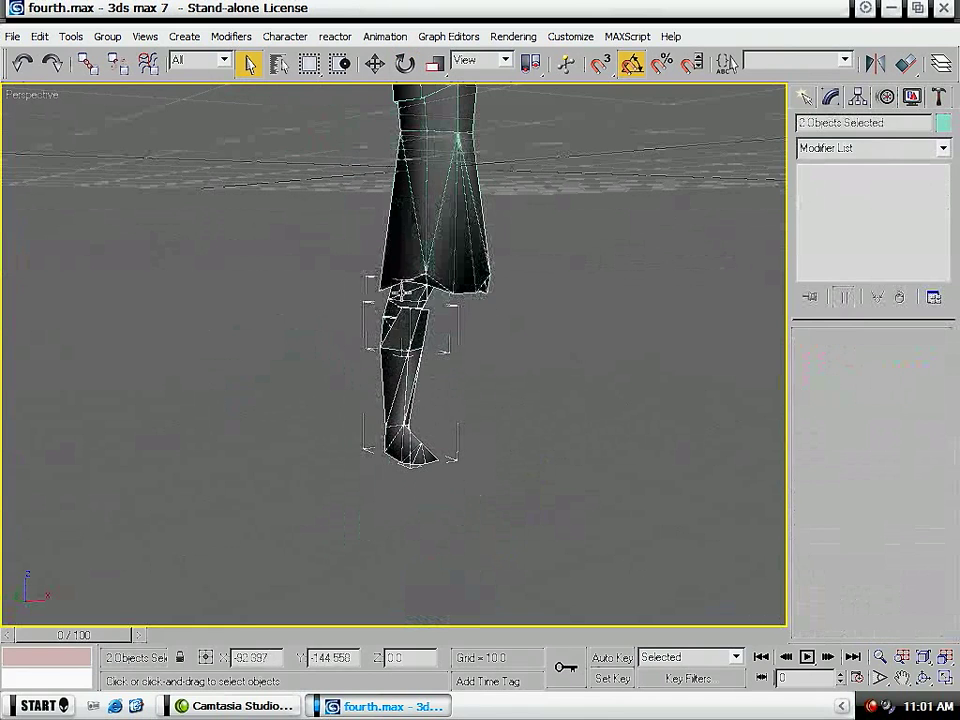
{"action": "left_click", "coordinate": [393, 286]}
{"action": "left_click", "coordinate": [893, 150]}
{"action": "scroll", "coordinate": [870, 538], "scroll_direction": "down", "scroll_amount": 15}
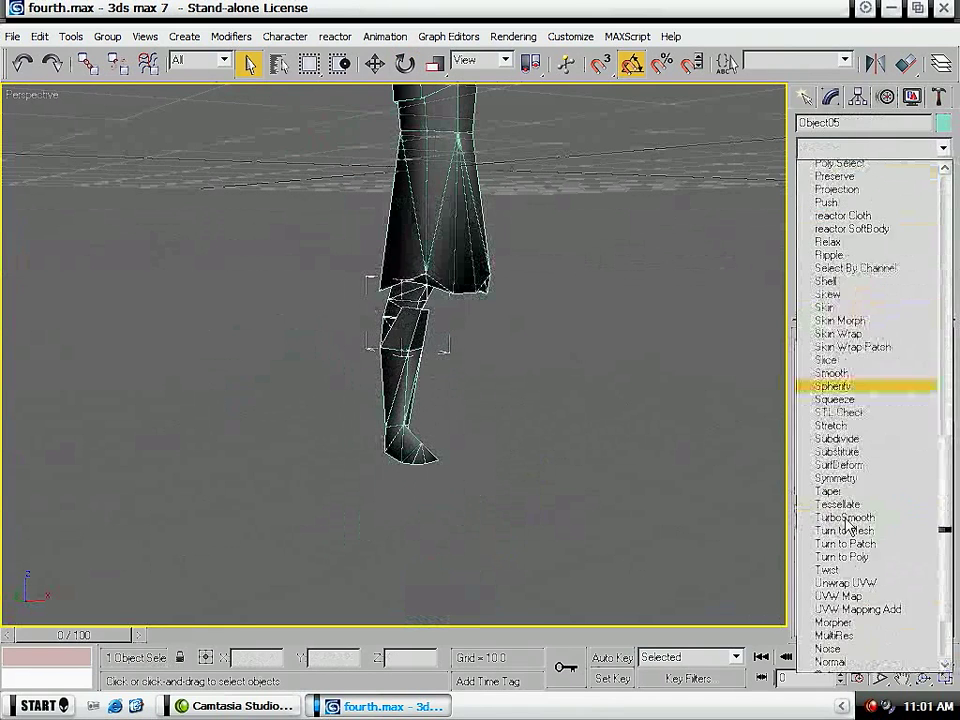
{"action": "left_click", "coordinate": [868, 561]}
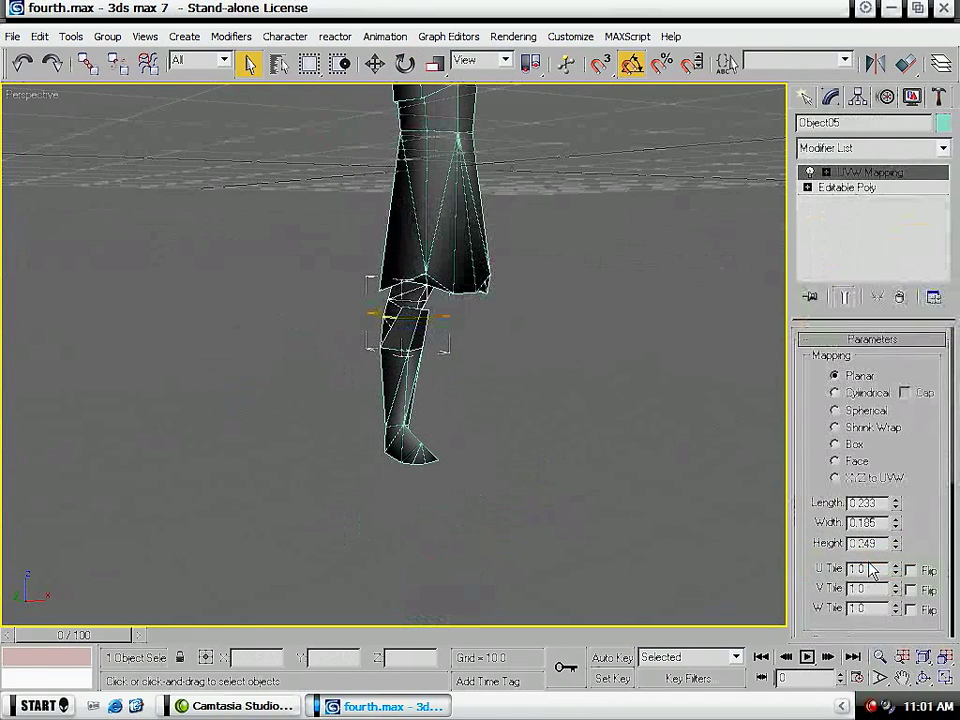
- Rotate the upper leg's planar mapping gizmo upright about the Y axis and set its length and width to 2.0
{"action": "left_click", "coordinate": [882, 174]}
{"action": "left_click", "coordinate": [405, 64]}
{"action": "left_click_drag", "start_coordinate": [363, 266], "coordinate": [333, 355]}
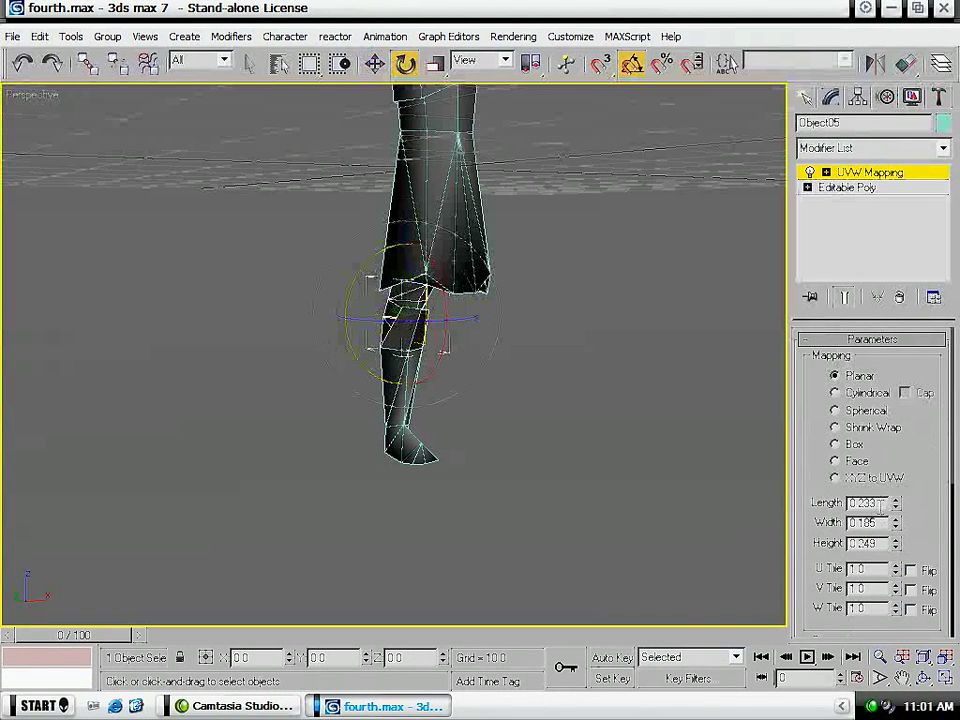
{"action": "left_click_drag", "start_coordinate": [877, 502], "coordinate": [849, 511]}
{"action": "type", "text": "2"}
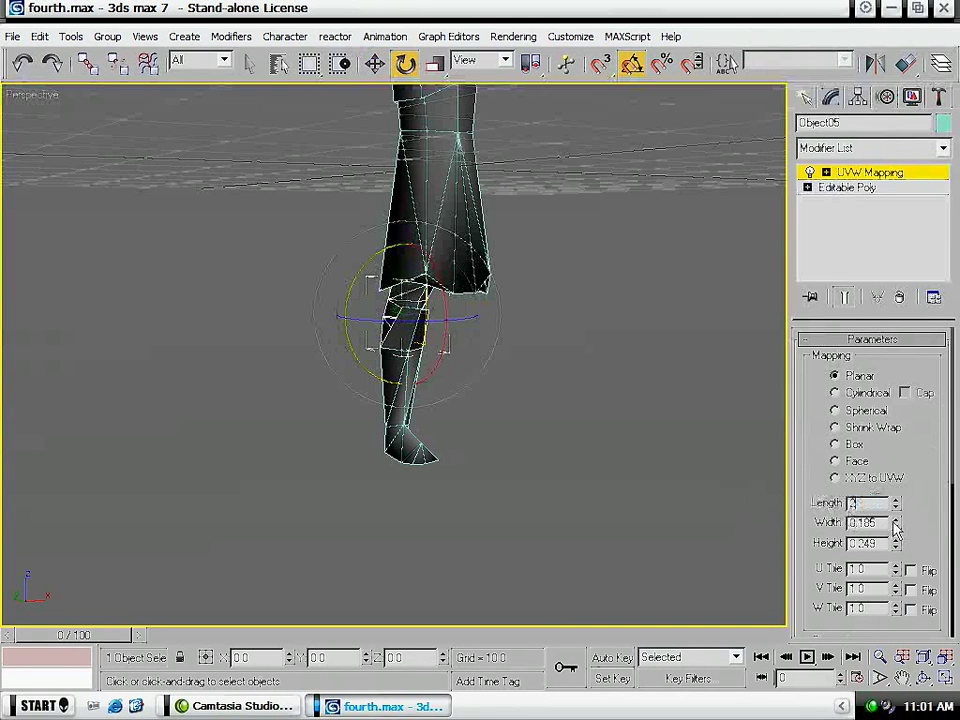
{"action": "key", "text": "Tab"}
{"action": "type", "text": "2"}
{"action": "key", "text": "Return"}
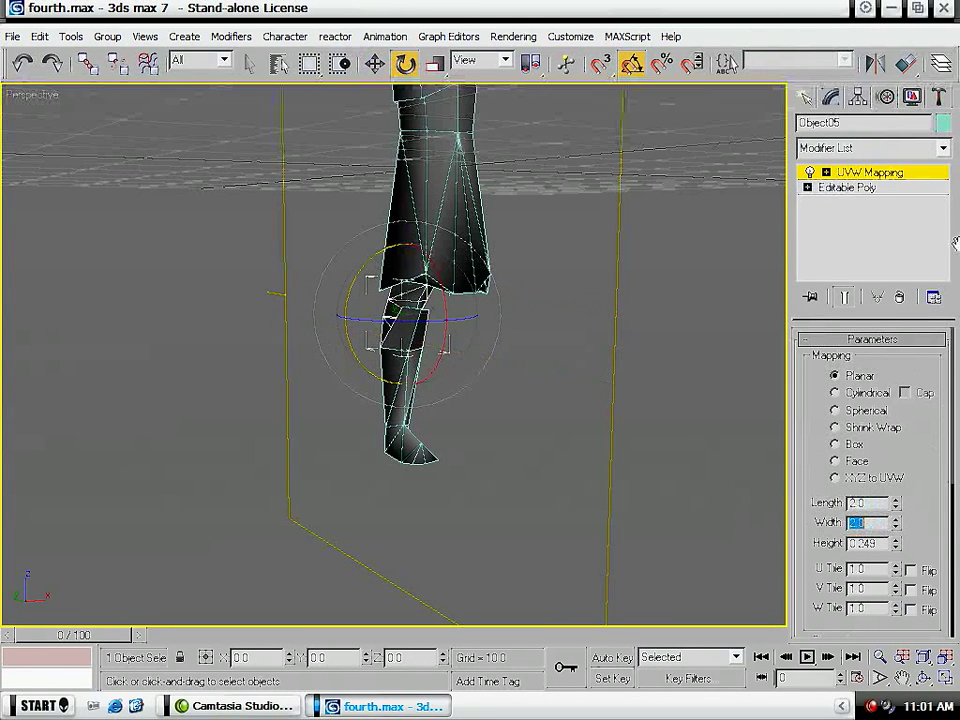
- Add an Unwrap UVW modifier above the upper leg's UVW Mapping and open its UV editor
{"action": "left_click", "coordinate": [893, 150]}
{"action": "scroll", "coordinate": [850, 300], "scroll_direction": "down", "scroll_amount": 15}
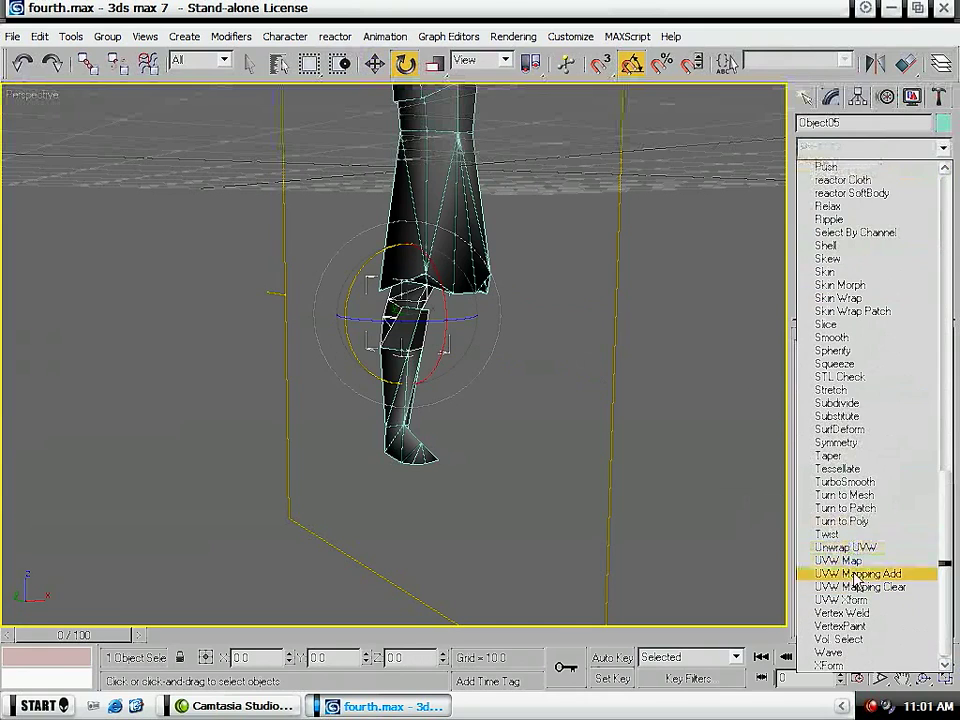
{"action": "left_click", "coordinate": [850, 549]}
{"action": "left_click", "coordinate": [866, 523]}
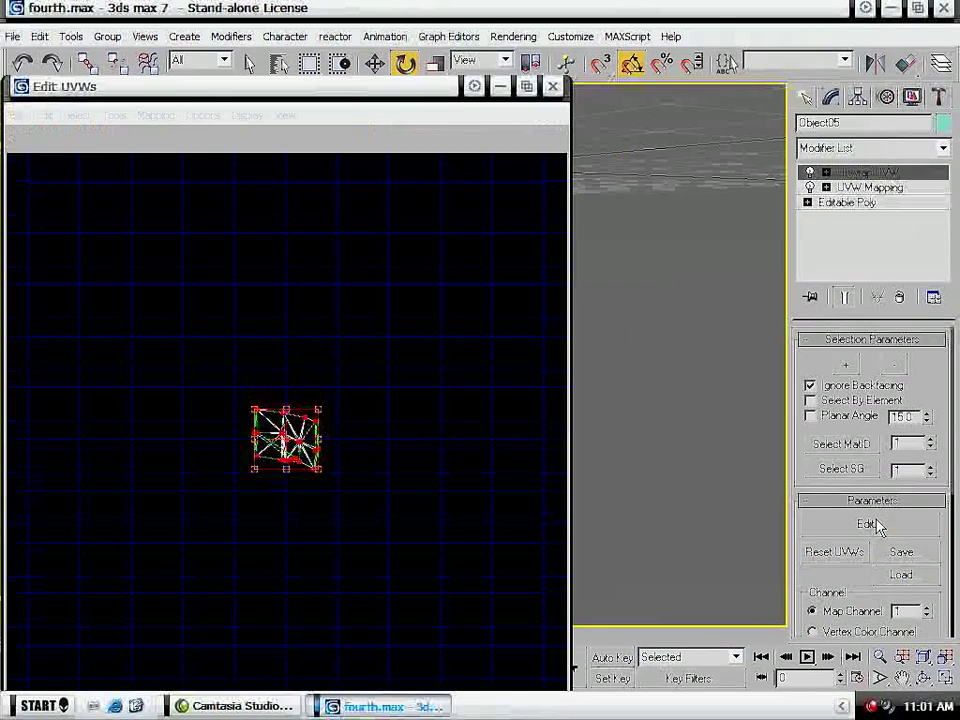
- Move the upper leg's UVs down and to the left in the UV layout, and close the UV editor
{"action": "middle_click_drag", "start_coordinate": [335, 338], "coordinate": [317, 261]}
{"action": "scroll", "coordinate": [314, 285], "scroll_direction": "down", "scroll_amount": 4}
{"action": "left_click_drag", "start_coordinate": [319, 288], "coordinate": [122, 474]}
{"action": "left_click", "coordinate": [552, 86]}
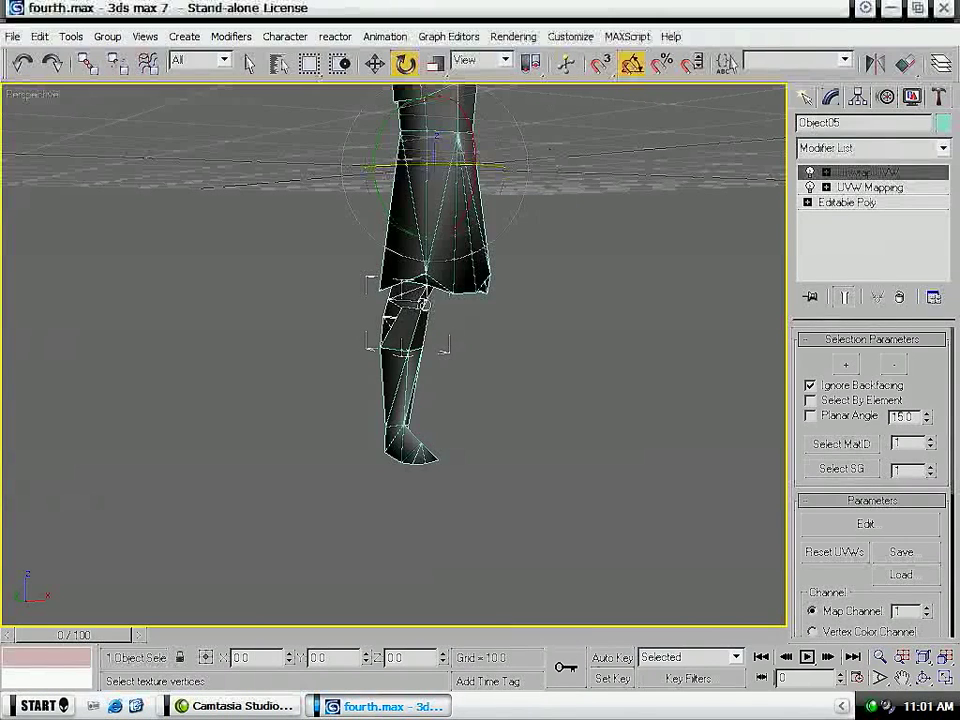
- Convert the unwrapped upper leg to an Editable Poly and deselect it
{"action": "right_click", "coordinate": [385, 287]}
{"action": "mouse_move", "coordinate": [450, 456]}
{"action": "left_click", "coordinate": [556, 461]}
{"action": "left_click", "coordinate": [572, 342]}
{"action": "middle_click_drag", "start_coordinate": [572, 342], "coordinate": [546, 448], "text": "alt"}
{"action": "key", "text": "q"}
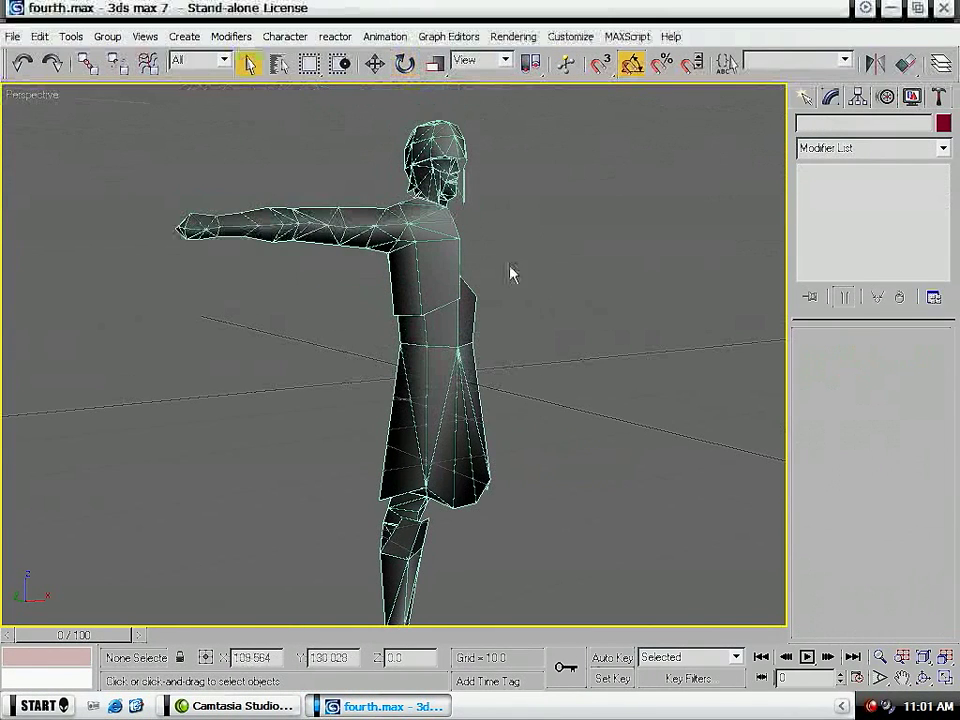
- Select the face piece beneath the helmet
{"action": "middle_click_drag", "start_coordinate": [515, 268], "coordinate": [497, 491]}
{"action": "scroll", "coordinate": [480, 407], "scroll_direction": "up", "scroll_amount": 5}
{"action": "left_click", "coordinate": [584, 395]}
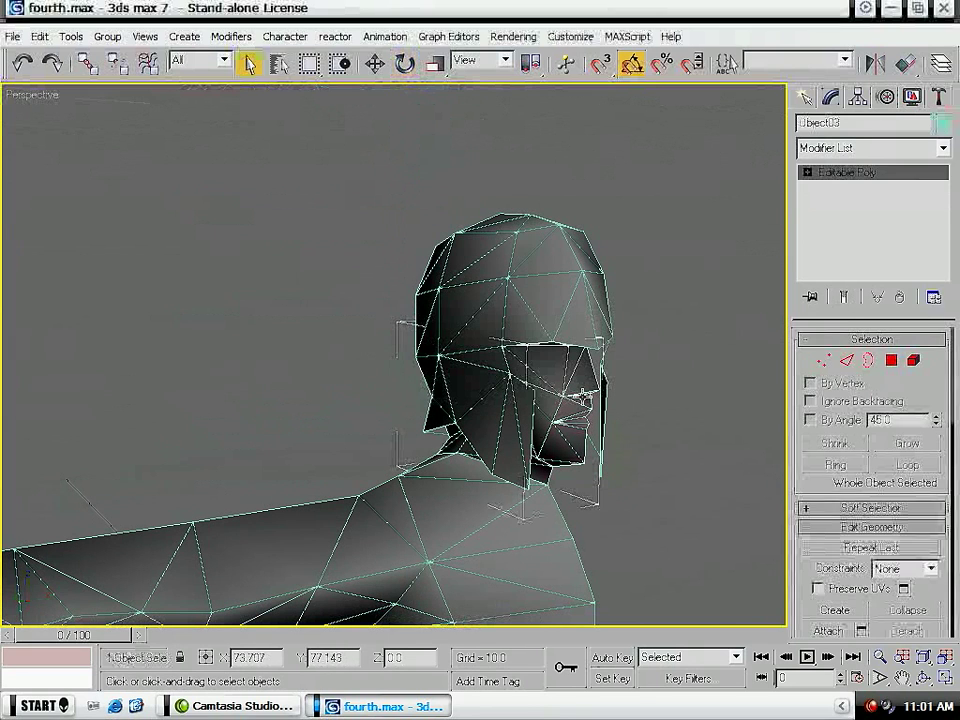
{"action": "left_click", "coordinate": [885, 147]}
{"action": "scroll", "coordinate": [875, 370], "scroll_direction": "down", "scroll_amount": 15}
{"action": "scroll", "coordinate": [875, 370], "scroll_direction": "up", "scroll_amount": 4}
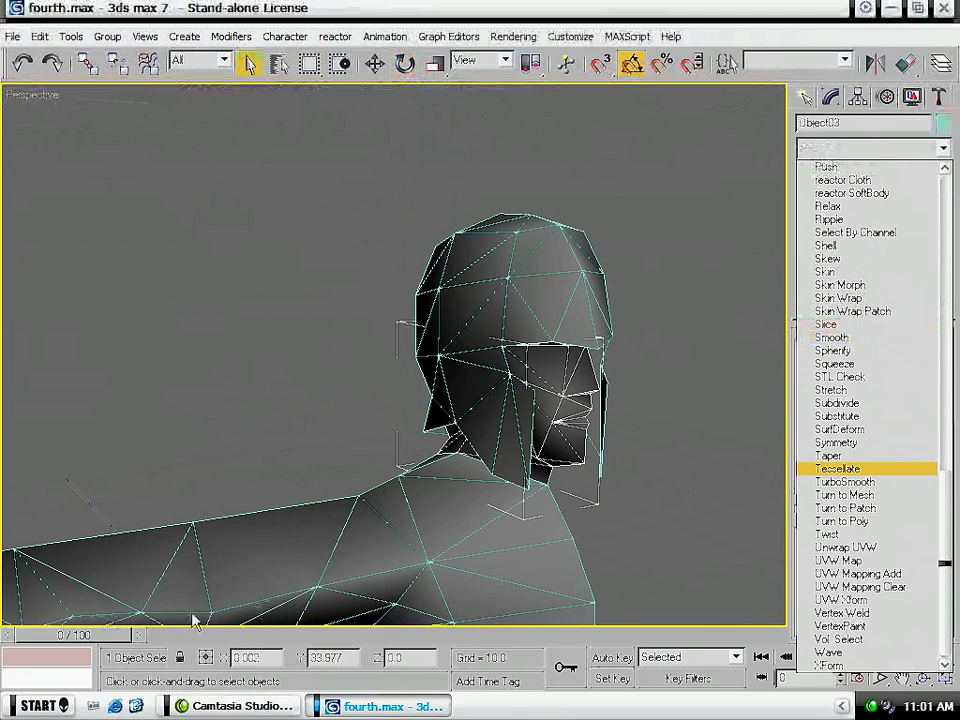
{"action": "left_click", "coordinate": [271, 460]}
{"action": "middle_click_drag", "start_coordinate": [264, 468], "coordinate": [336, 376]}
{"action": "right_click", "coordinate": [332, 372]}
{"action": "left_click", "coordinate": [181, 430]}
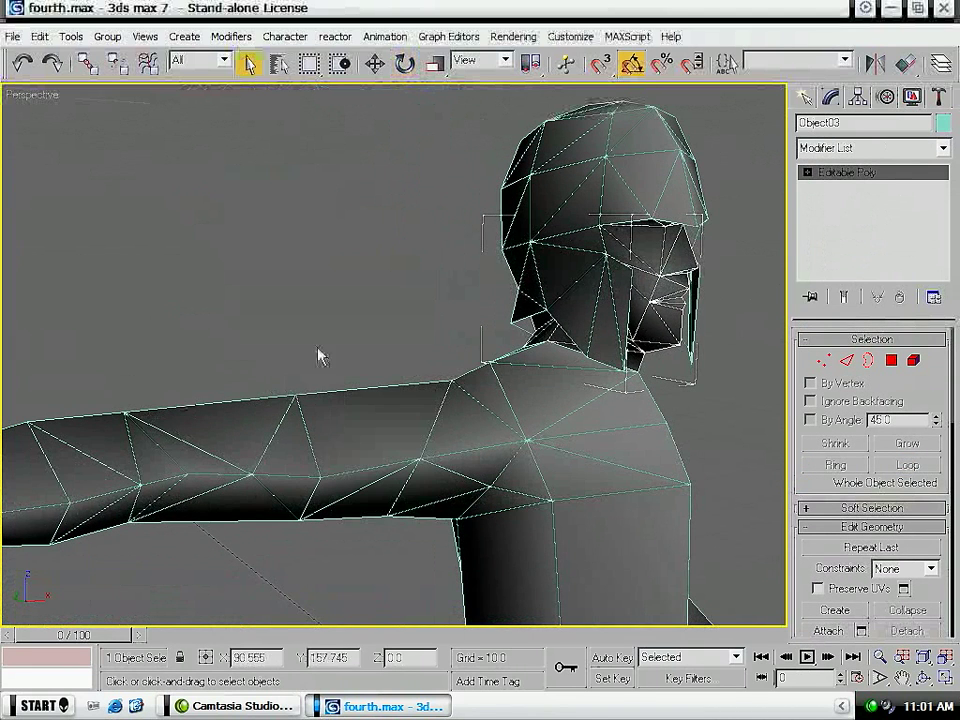
- Add a UVW Map modifier with planar mapping to the face piece
{"action": "left_click", "coordinate": [902, 148]}
{"action": "scroll", "coordinate": [940, 525], "scroll_direction": "down", "scroll_amount": 10}
{"action": "scroll", "coordinate": [940, 525], "scroll_direction": "down", "scroll_amount": 10}
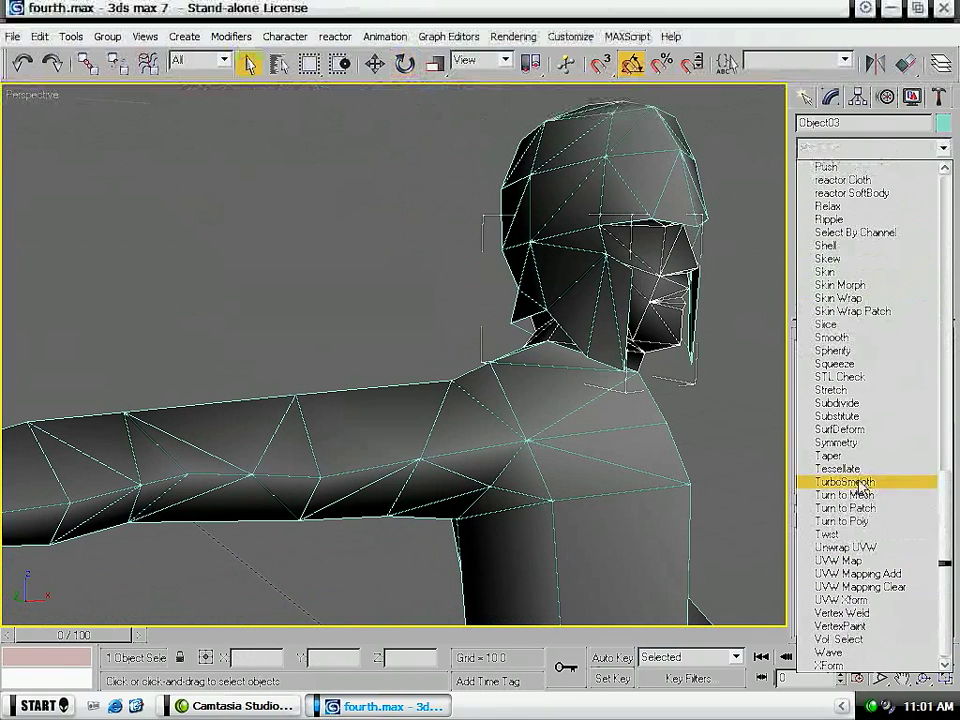
{"action": "left_click", "coordinate": [866, 566]}
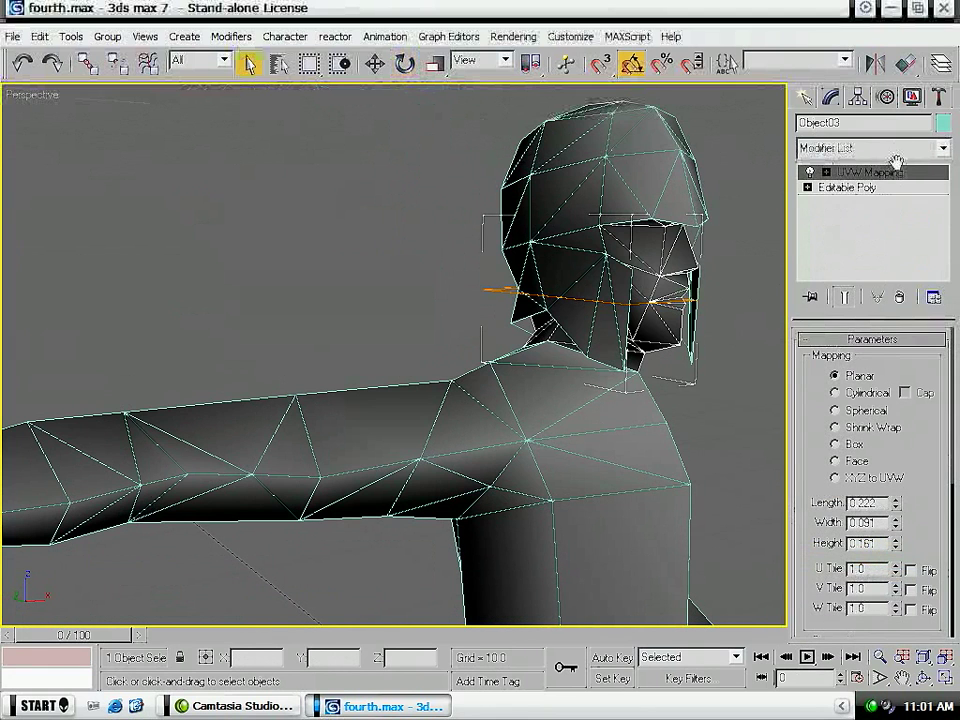
- Rotate the face's planar mapping gizmo -90 degrees about the Y axis and set its length and width to 2.0
{"action": "left_click", "coordinate": [870, 172]}
{"action": "key", "text": "e"}
{"action": "left_click_drag", "start_coordinate": [535, 262], "coordinate": [502, 338]}
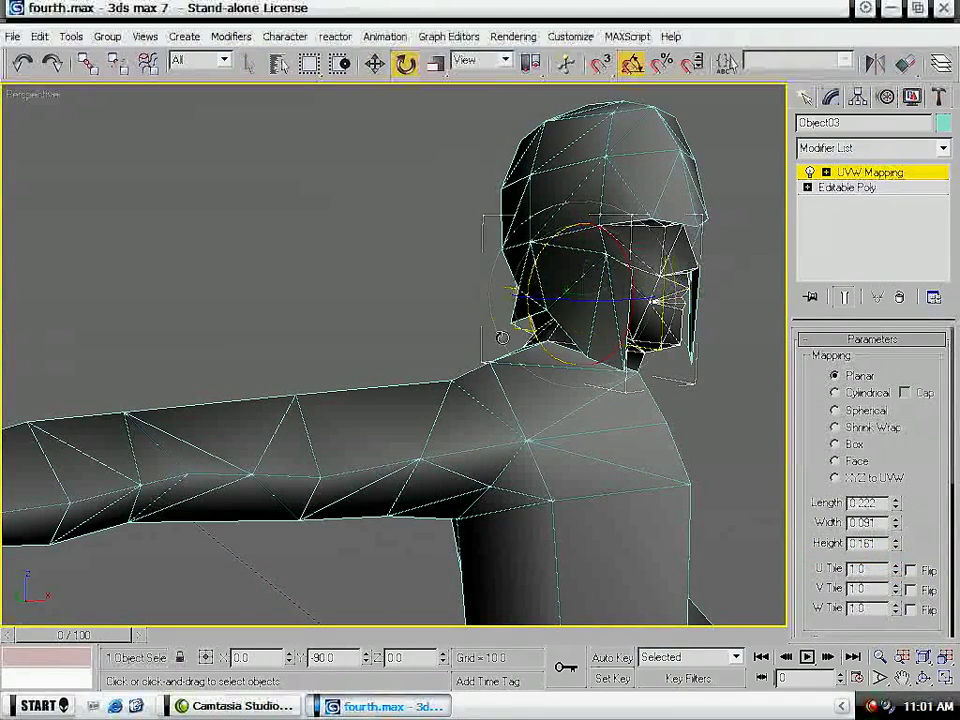
{"action": "type", "text": "2"}
{"action": "key", "text": "Tab"}
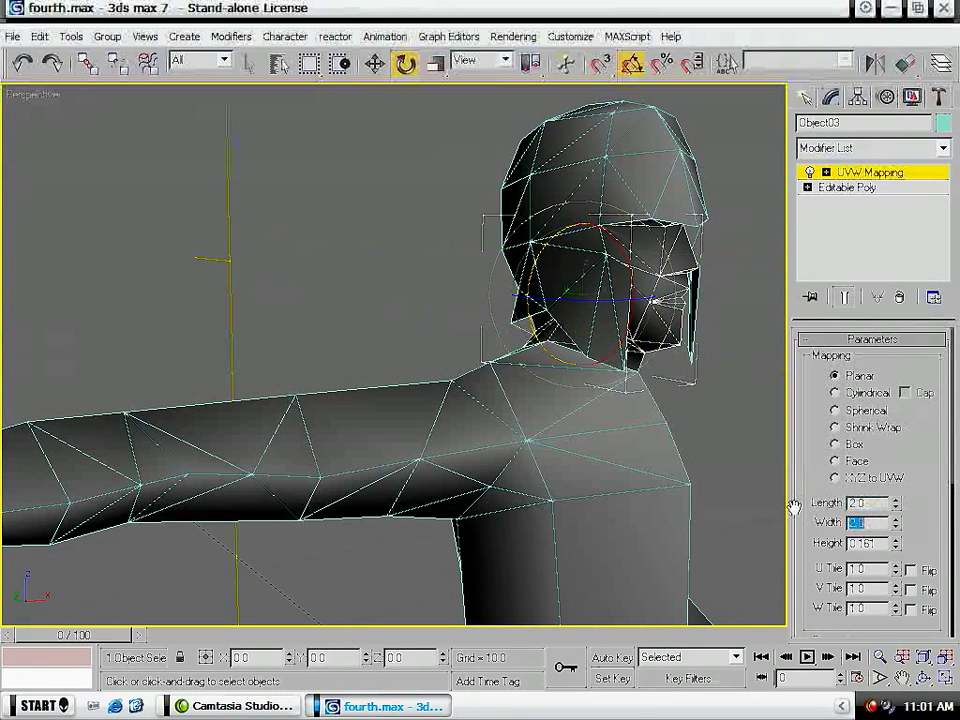
- Add an Unwrap UVW modifier above the face's UVW Mapping and open its UV editor
{"action": "left_click", "coordinate": [870, 147]}
{"action": "scroll", "coordinate": [853, 467], "scroll_direction": "down", "scroll_amount": 10}
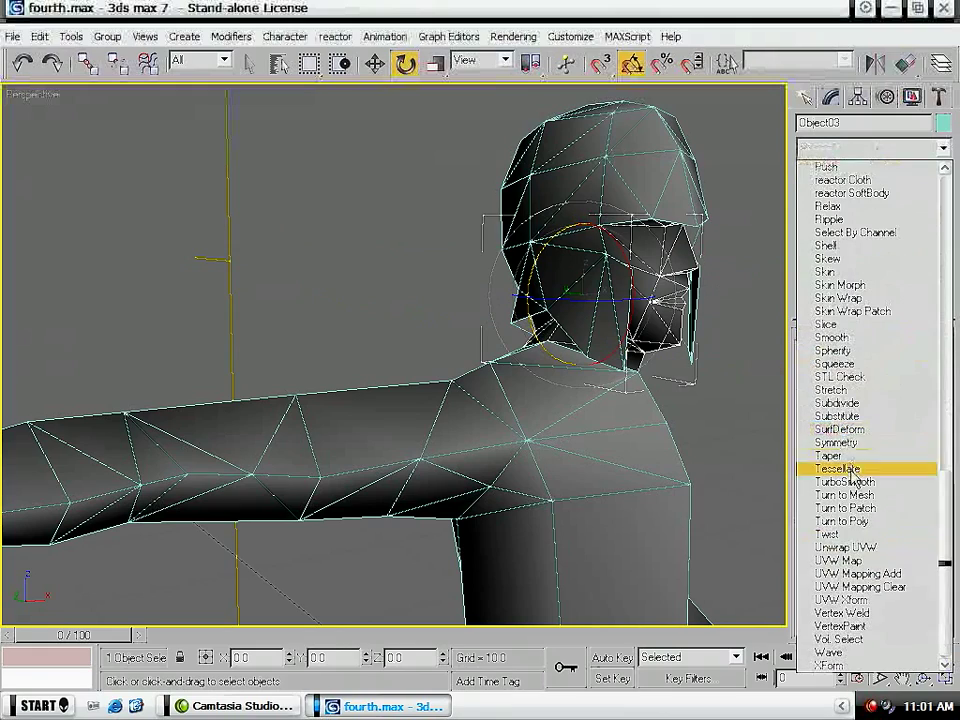
{"action": "left_click", "coordinate": [865, 548]}
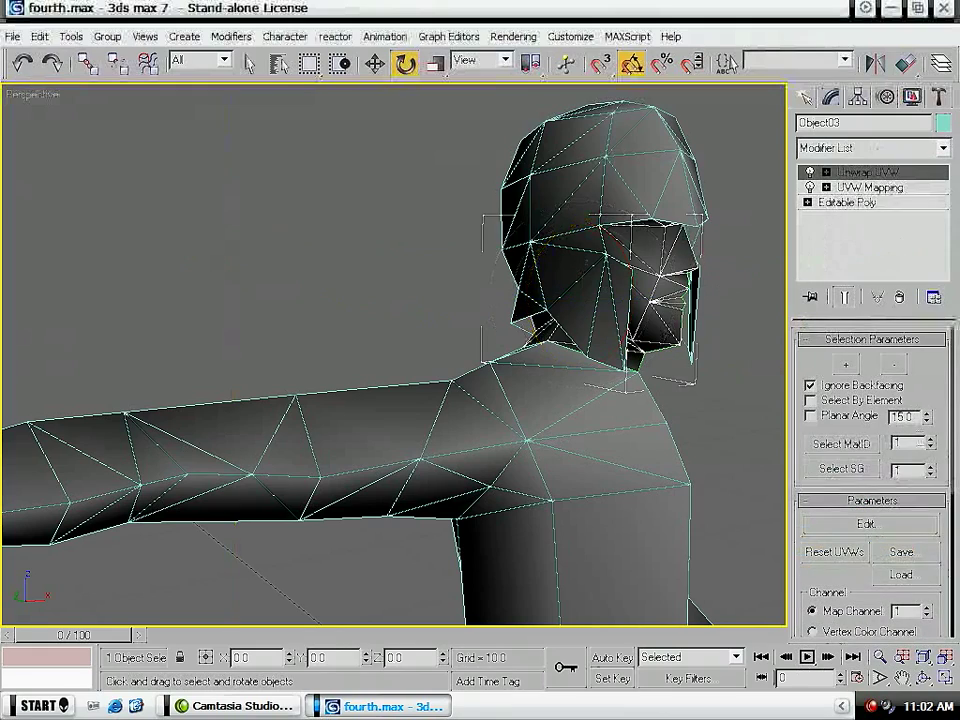
{"action": "left_click", "coordinate": [866, 524]}
- Rotate the face's whole UV layout 90 degrees so the profile stands upright
{"action": "scroll", "coordinate": [364, 323], "scroll_direction": "up", "scroll_amount": 6}
{"action": "scroll", "coordinate": [293, 393], "scroll_direction": "down", "scroll_amount": 5}
{"action": "left_click_drag", "start_coordinate": [287, 358], "coordinate": [395, 262]}
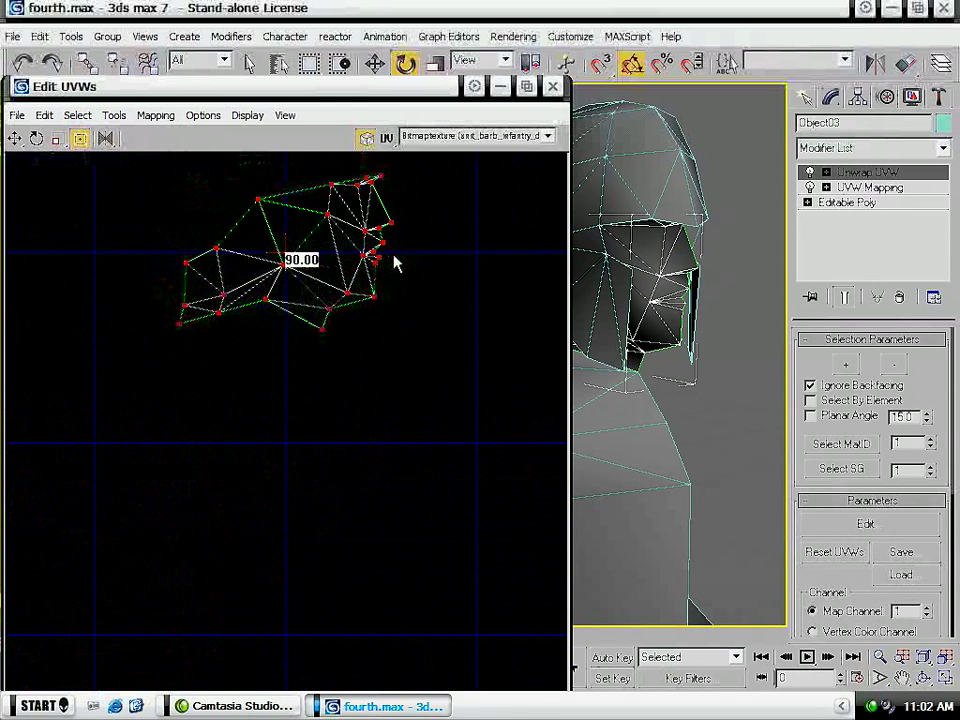
{"action": "middle_click_drag", "start_coordinate": [439, 231], "coordinate": [414, 354]}
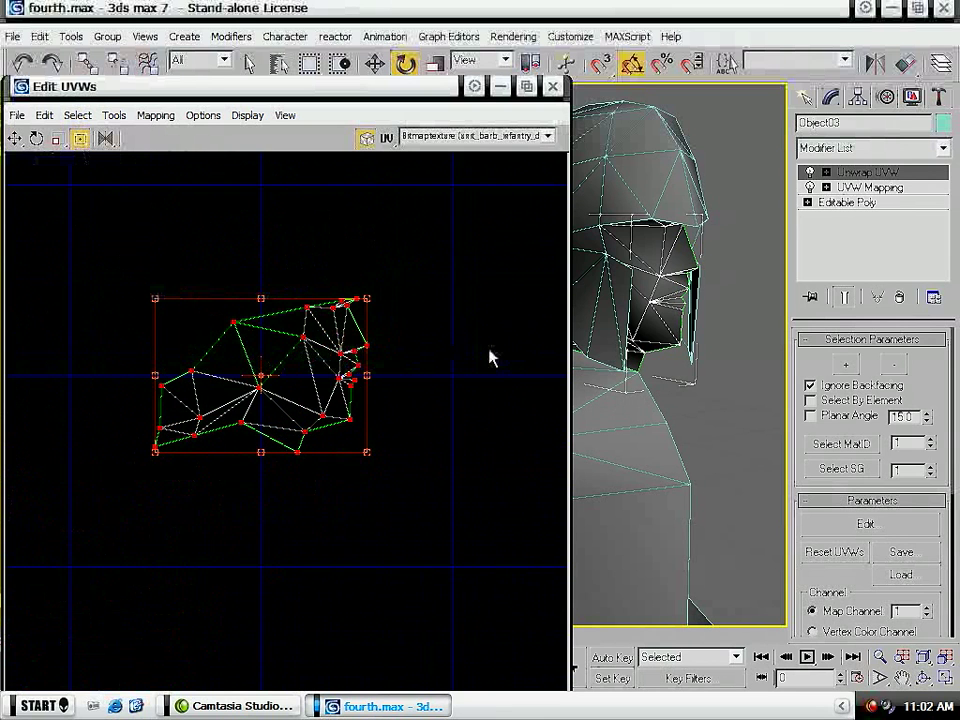
- Set up the third sample material, 03 - Default, with a Checker map as its diffuse color
{"action": "left_click", "coordinate": [762, 407]}
{"action": "key", "text": "m"}
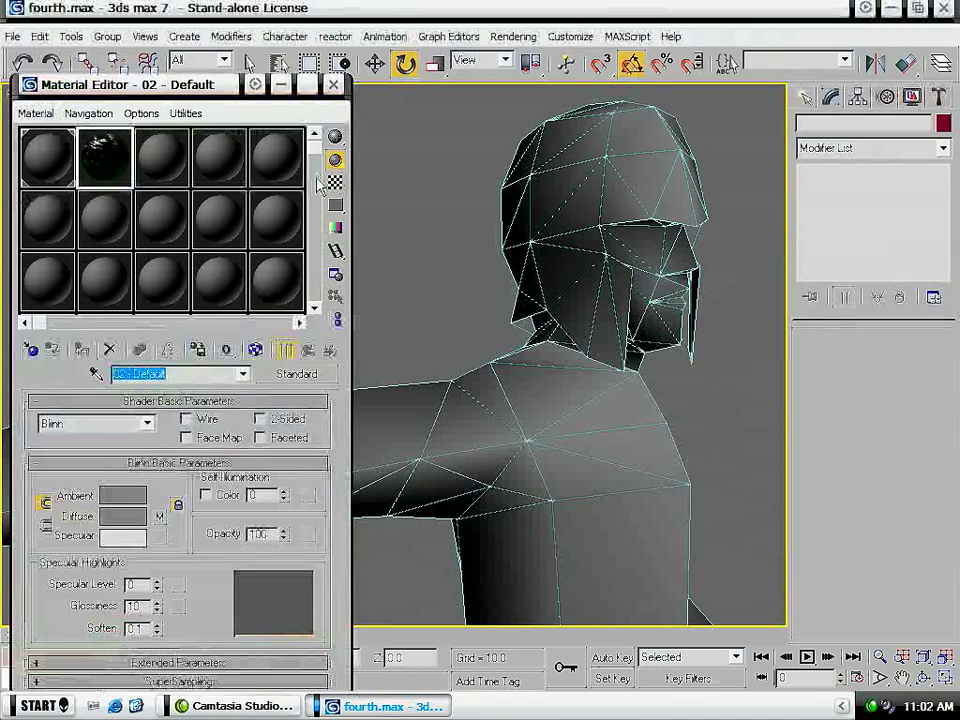
{"action": "left_click", "coordinate": [160, 160]}
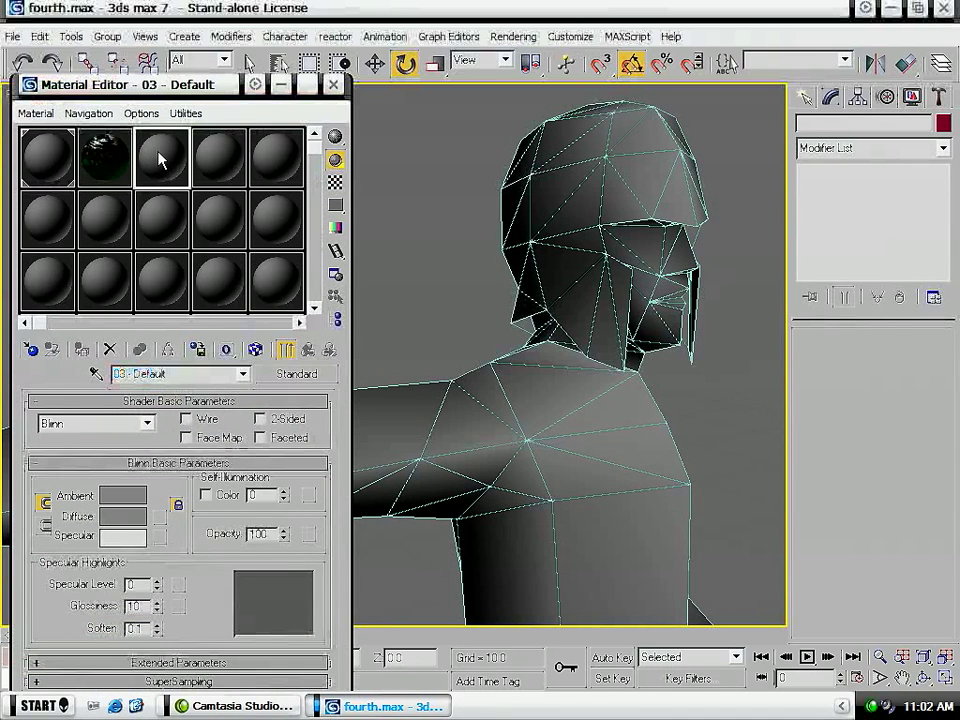
{"action": "left_click", "coordinate": [159, 517]}
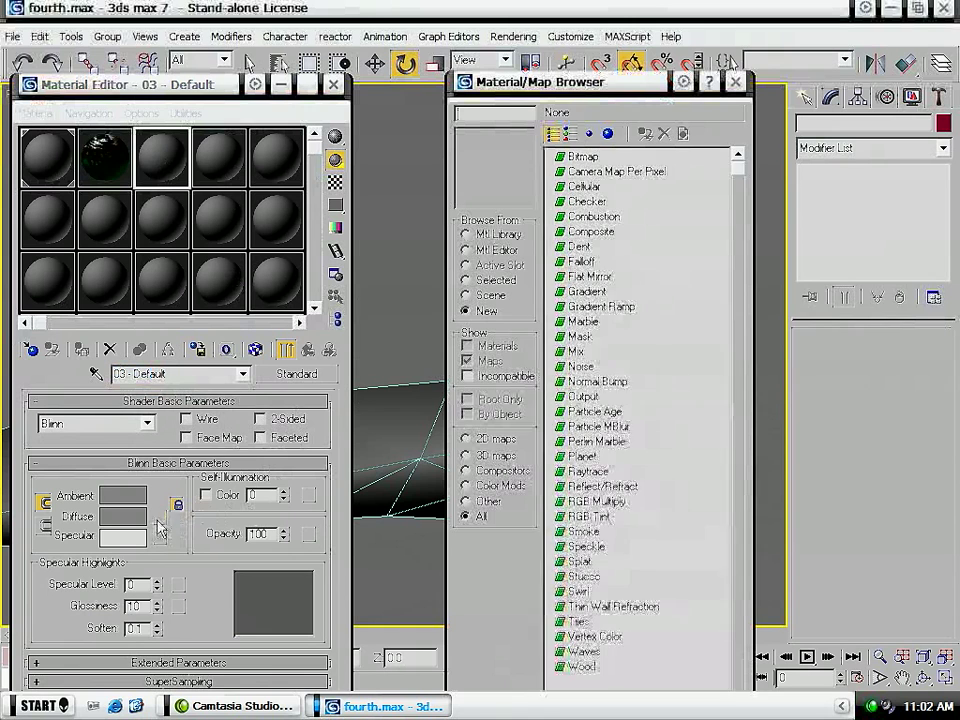
{"action": "double_click", "coordinate": [586, 201]}
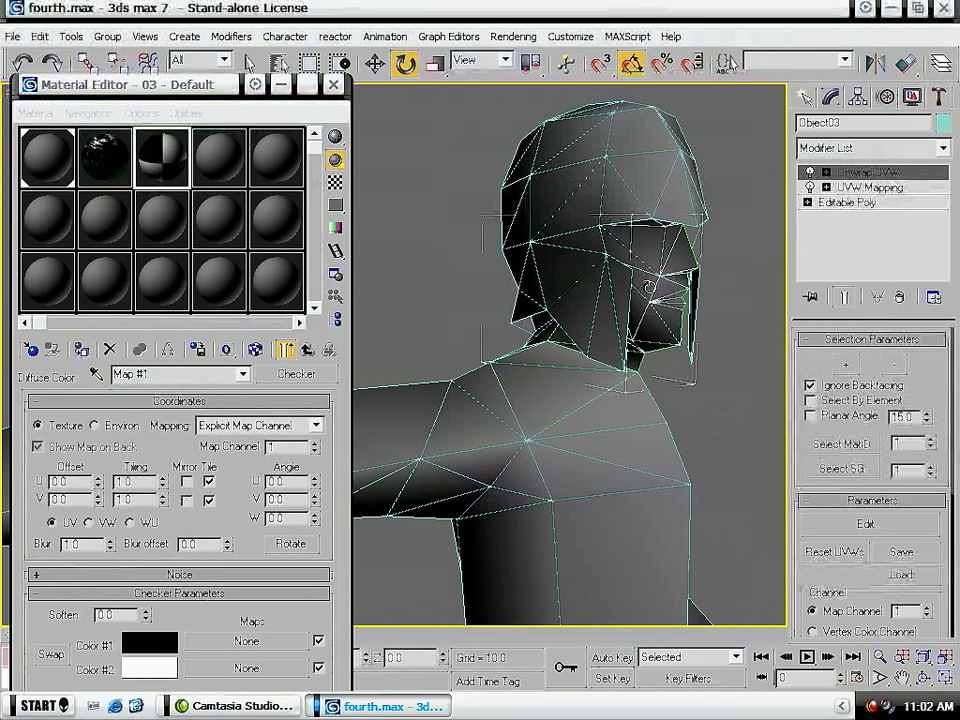
- Assign the checker material to the face piece and show its map in the viewport
{"action": "left_click", "coordinate": [82, 350]}
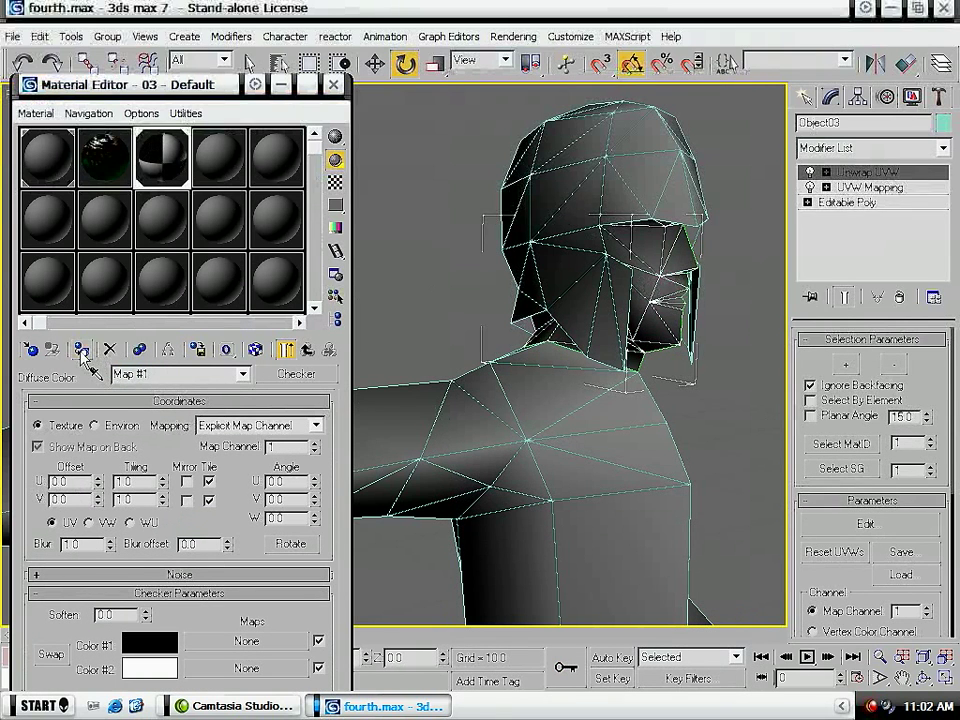
{"action": "left_click", "coordinate": [256, 349]}
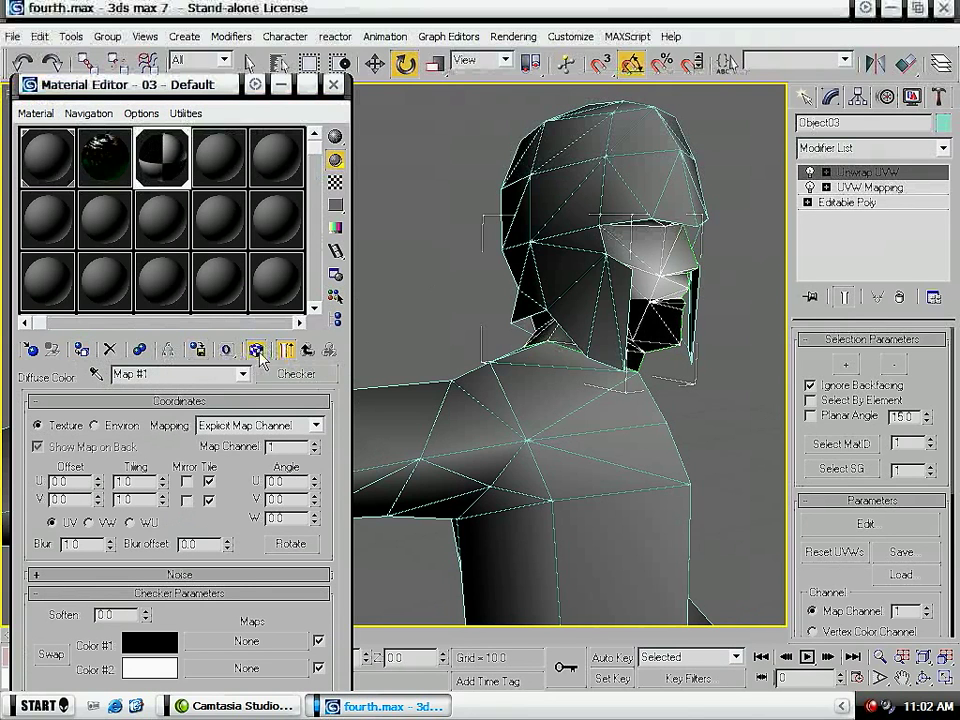
- Try a higher U tiling on the face's UVW Mapping and delete the Unwrap UVW modifier above it
{"action": "left_click", "coordinate": [885, 189]}
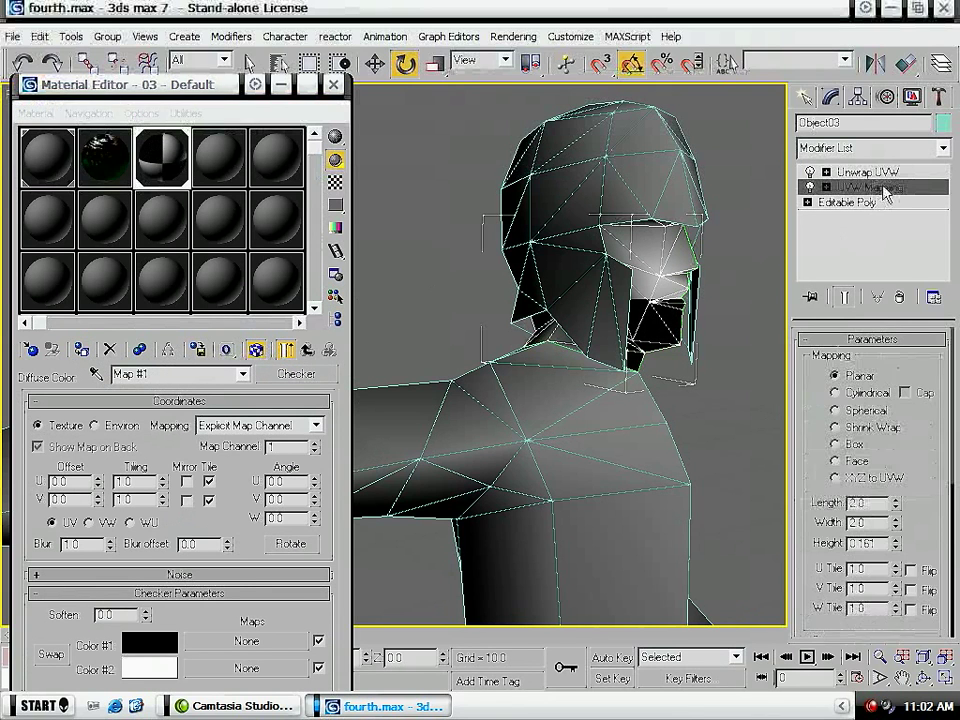
{"action": "left_click_drag", "start_coordinate": [897, 568], "coordinate": [877, 513]}
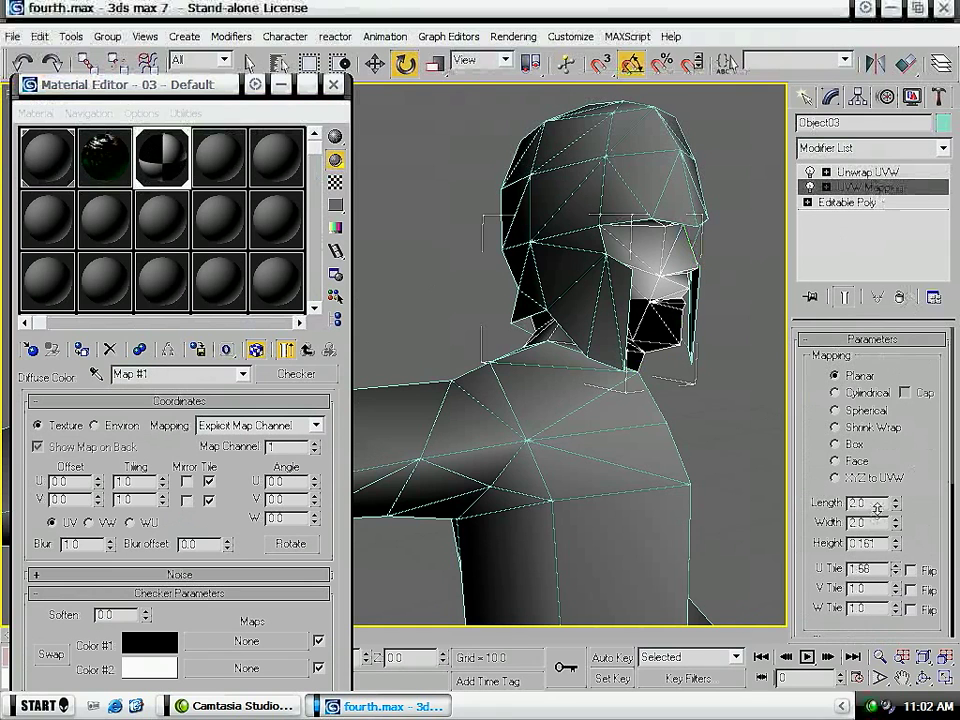
{"action": "left_click", "coordinate": [884, 174]}
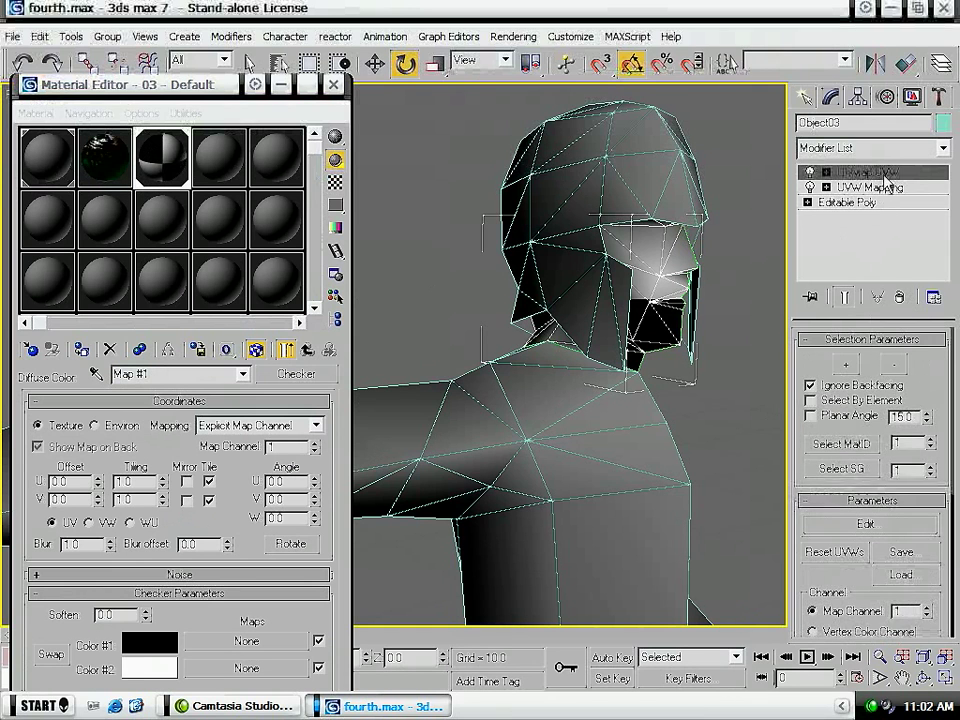
{"action": "left_click", "coordinate": [900, 298]}
- Set the length and width of the face's planar UVW Mapping to 0.1
{"action": "type", "text": "1"}
{"action": "left_click_drag", "start_coordinate": [896, 508], "coordinate": [896, 580]}
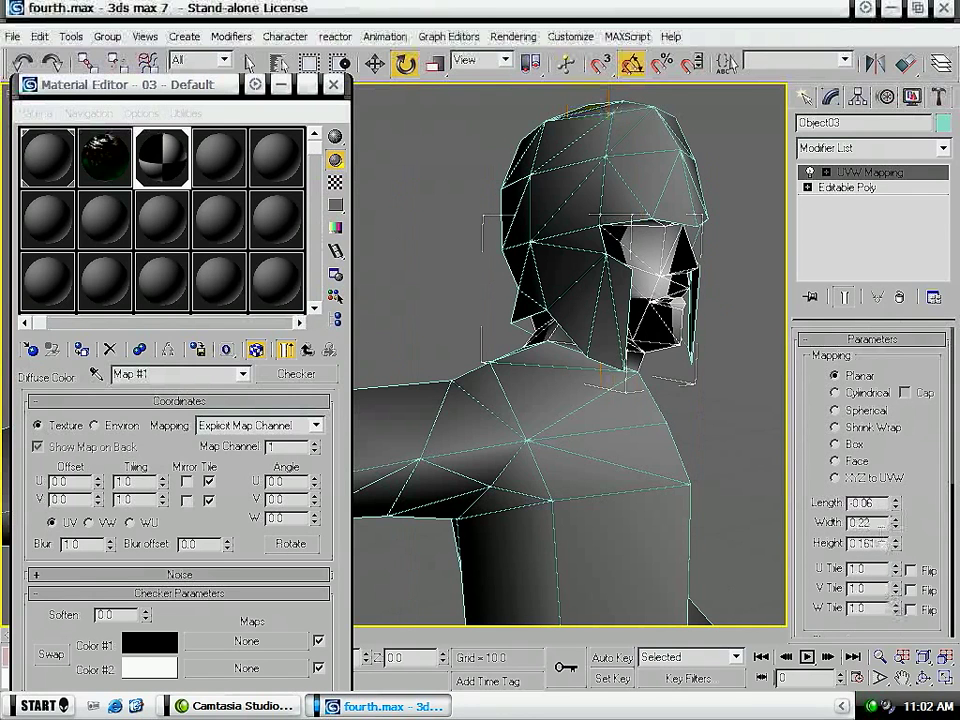
{"action": "double_click", "coordinate": [874, 503]}
{"action": "key", "text": "Tab"}
{"action": "type", "text": ".1"}
{"action": "key", "text": "Return"}
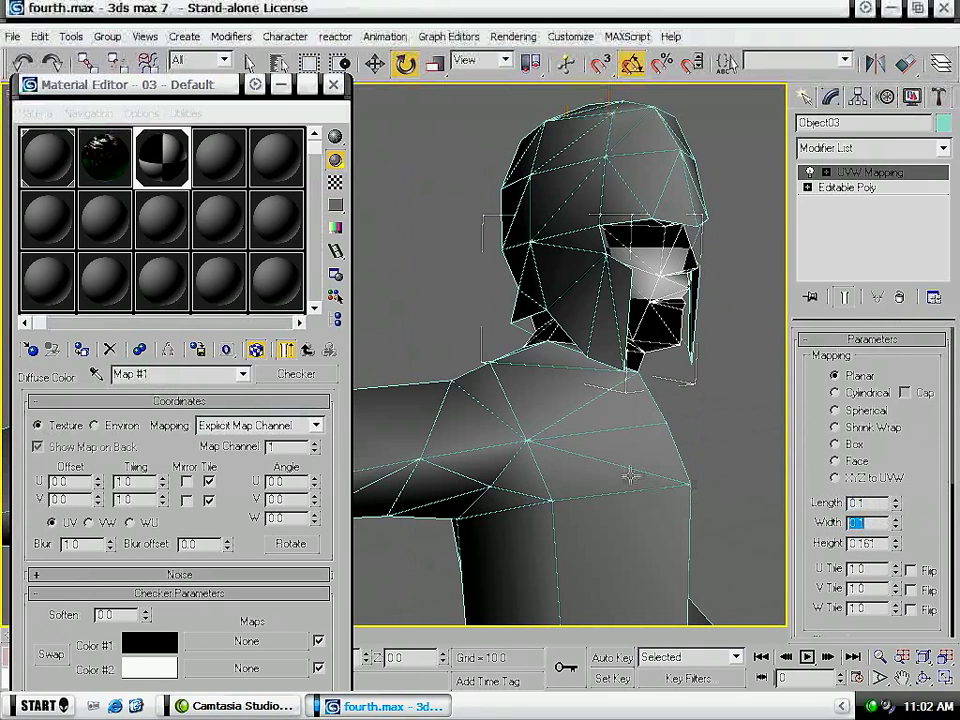
- Isolate the face piece and inspect the checker pattern on it from several angles
{"action": "right_click", "coordinate": [624, 285]}
{"action": "left_click", "coordinate": [675, 165]}
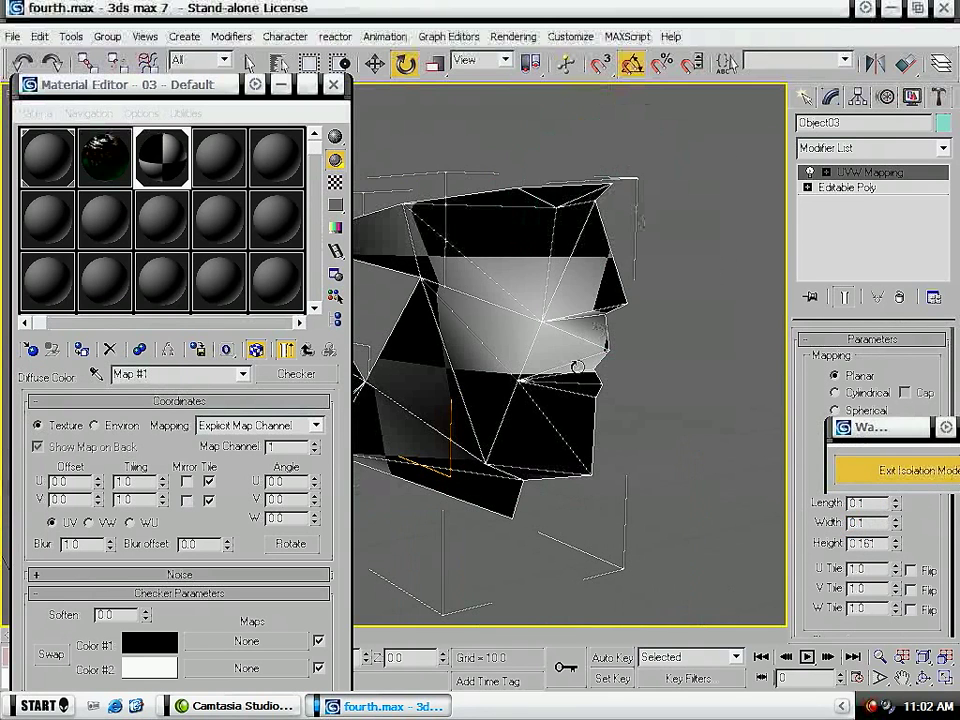
{"action": "middle_click_drag", "start_coordinate": [412, 431], "coordinate": [546, 407], "text": "alt"}
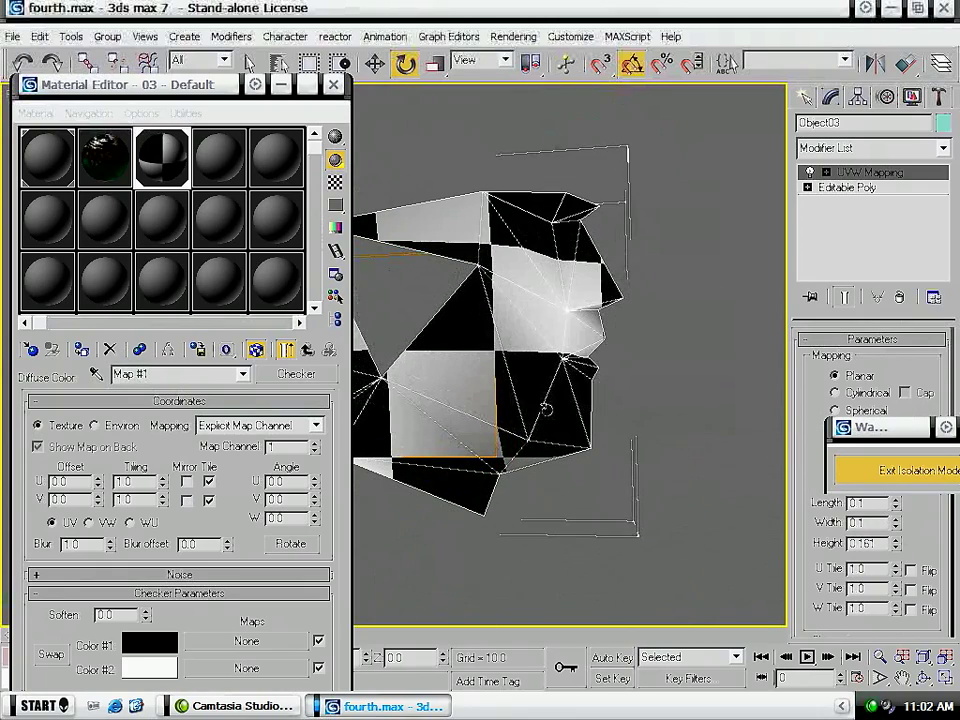
{"action": "middle_click_drag", "start_coordinate": [566, 281], "coordinate": [489, 317], "text": "alt"}
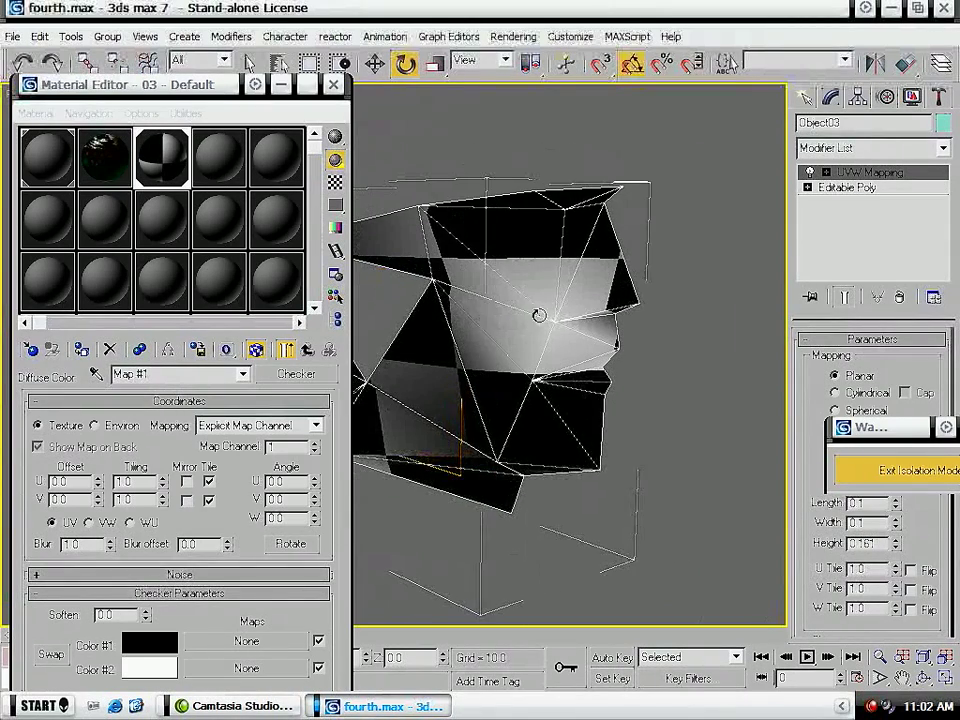
{"action": "middle_click_drag", "start_coordinate": [415, 321], "coordinate": [640, 315], "text": "alt"}
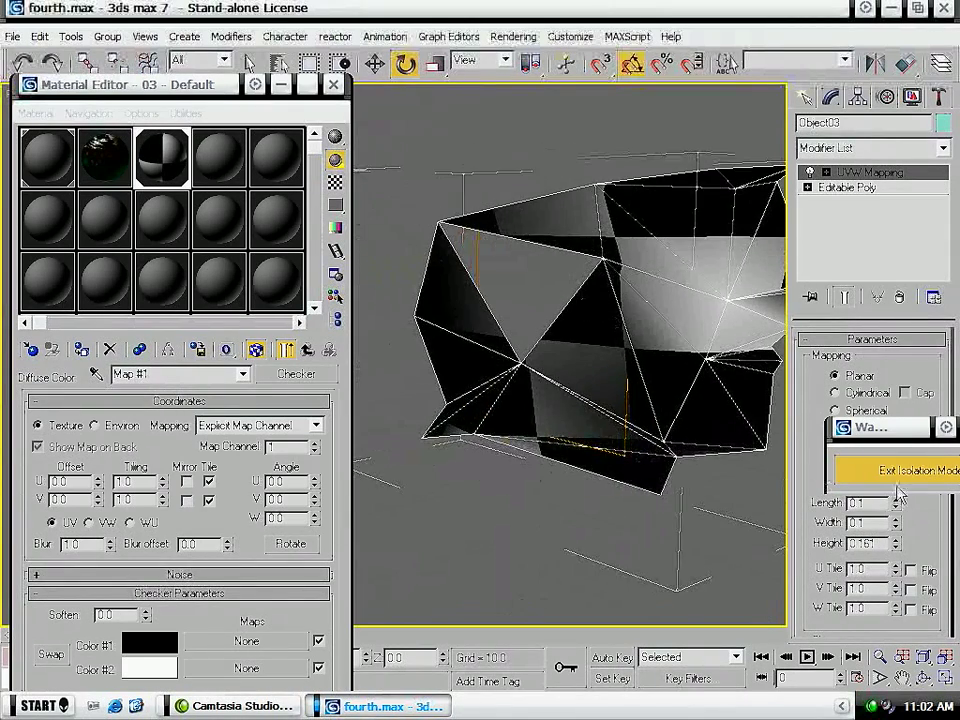
- Reduce the planar mapping's length and width to 0.02 and check the finer checker pattern around the face
{"action": "left_click_drag", "start_coordinate": [897, 512], "coordinate": [897, 565]}
{"action": "middle_click_drag", "start_coordinate": [541, 422], "coordinate": [659, 383], "text": "alt"}
{"action": "middle_click_drag", "start_coordinate": [475, 407], "coordinate": [525, 463], "text": "alt"}
{"action": "middle_click_drag", "start_coordinate": [418, 463], "coordinate": [642, 452], "text": "alt"}
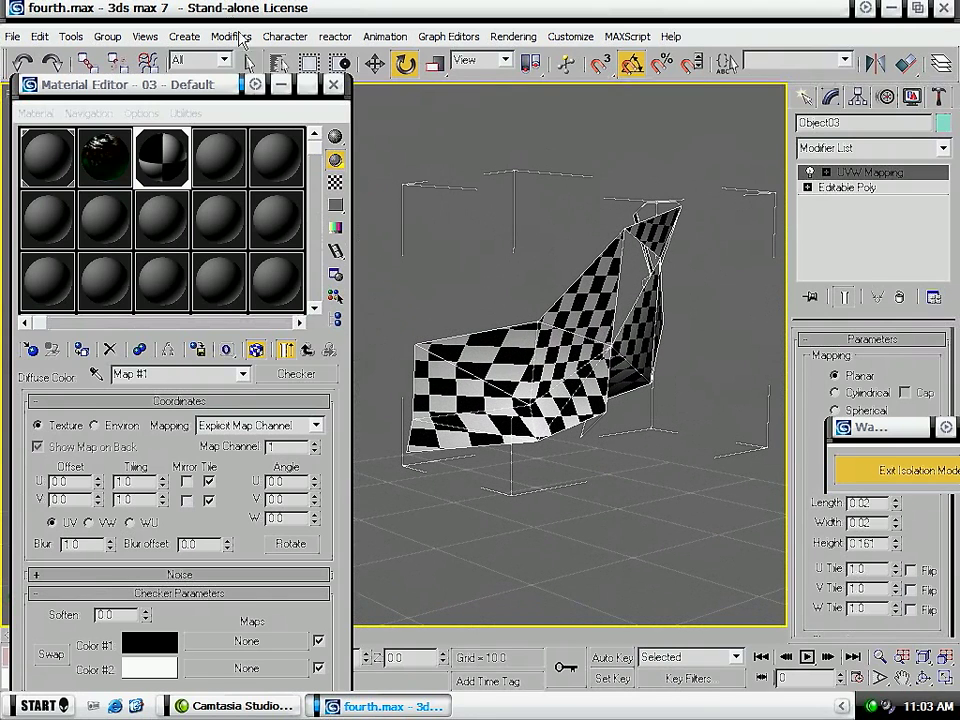
- Close the Material Editor, add an Unwrap UVW modifier above the face's UVW Mapping and open its UV editor
{"action": "left_click", "coordinate": [333, 85]}
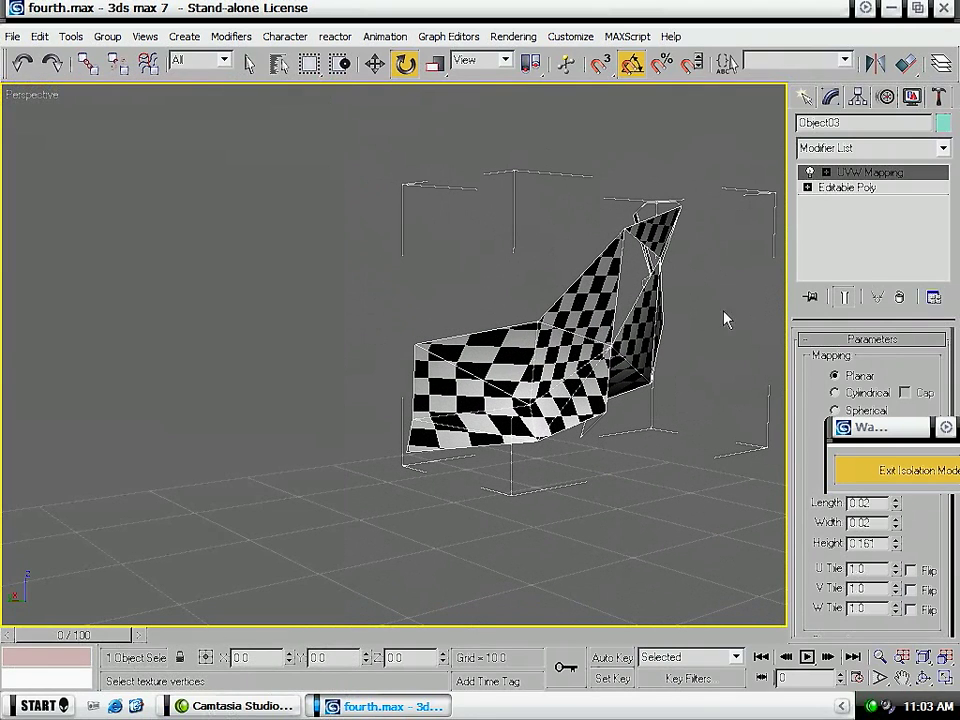
{"action": "left_click", "coordinate": [867, 153]}
{"action": "scroll", "coordinate": [878, 386], "scroll_direction": "down", "scroll_amount": 20}
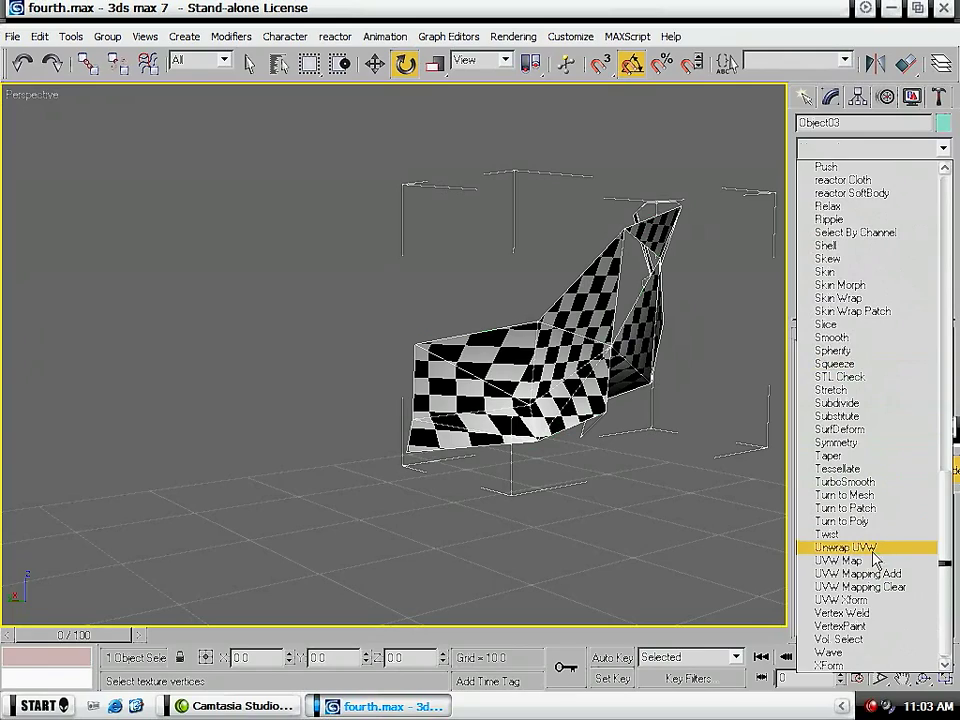
{"action": "left_click", "coordinate": [846, 547]}
{"action": "left_click", "coordinate": [866, 524]}
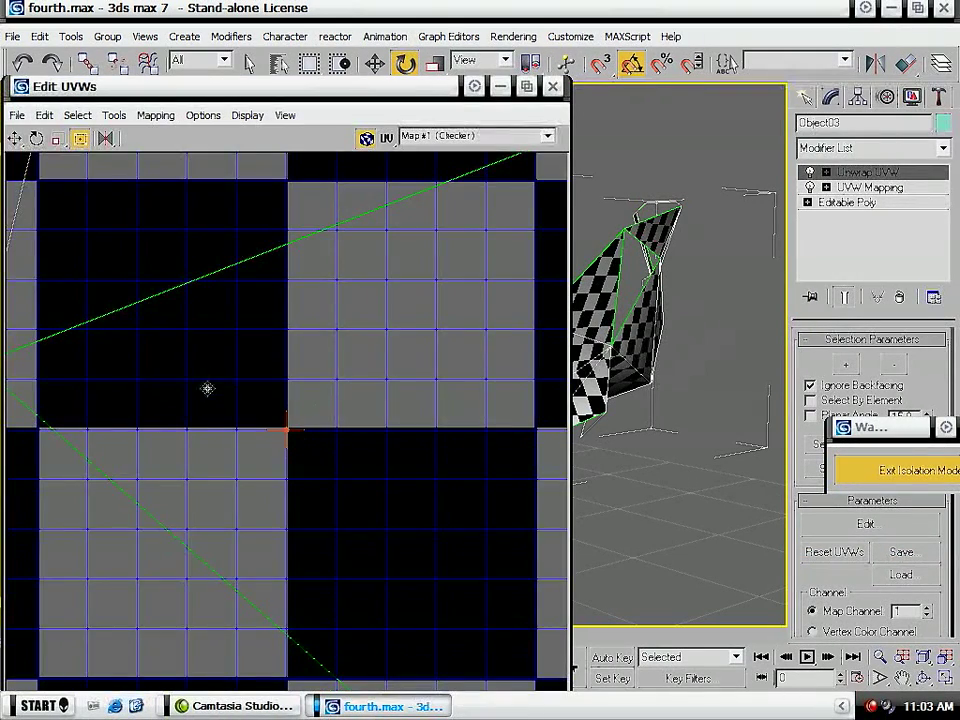
- Rotate the face's whole UV layout 90 degrees to stand the profile upright
{"action": "scroll", "coordinate": [223, 396], "scroll_direction": "down", "scroll_amount": 5}
{"action": "scroll", "coordinate": [185, 323], "scroll_direction": "up", "scroll_amount": 6}
{"action": "scroll", "coordinate": [315, 523], "scroll_direction": "down", "scroll_amount": 4}
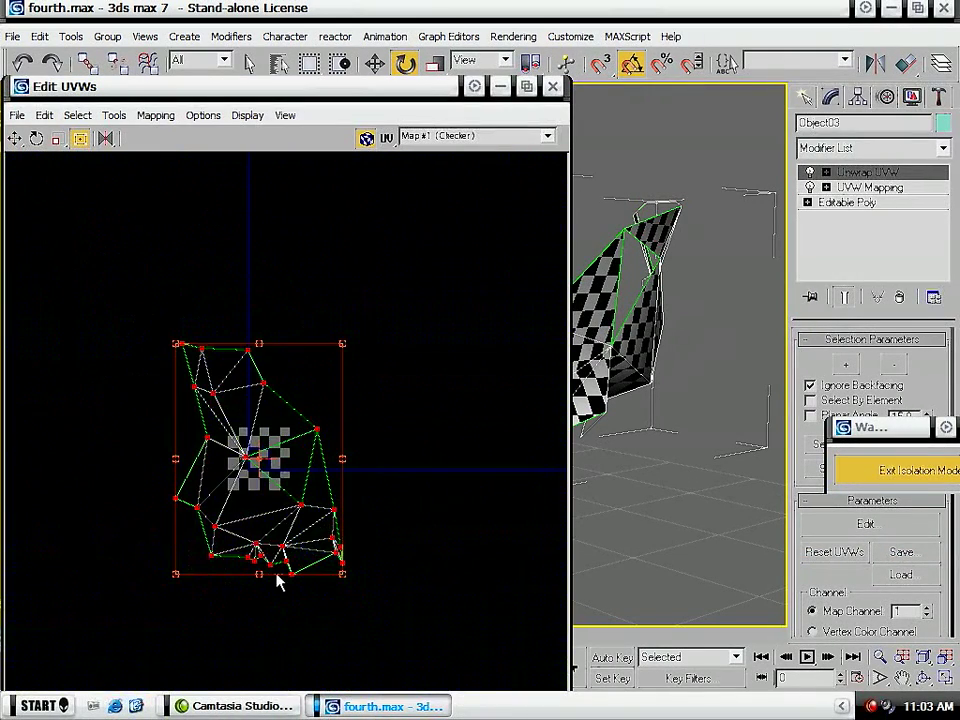
{"action": "left_click_drag", "start_coordinate": [268, 585], "coordinate": [326, 457]}
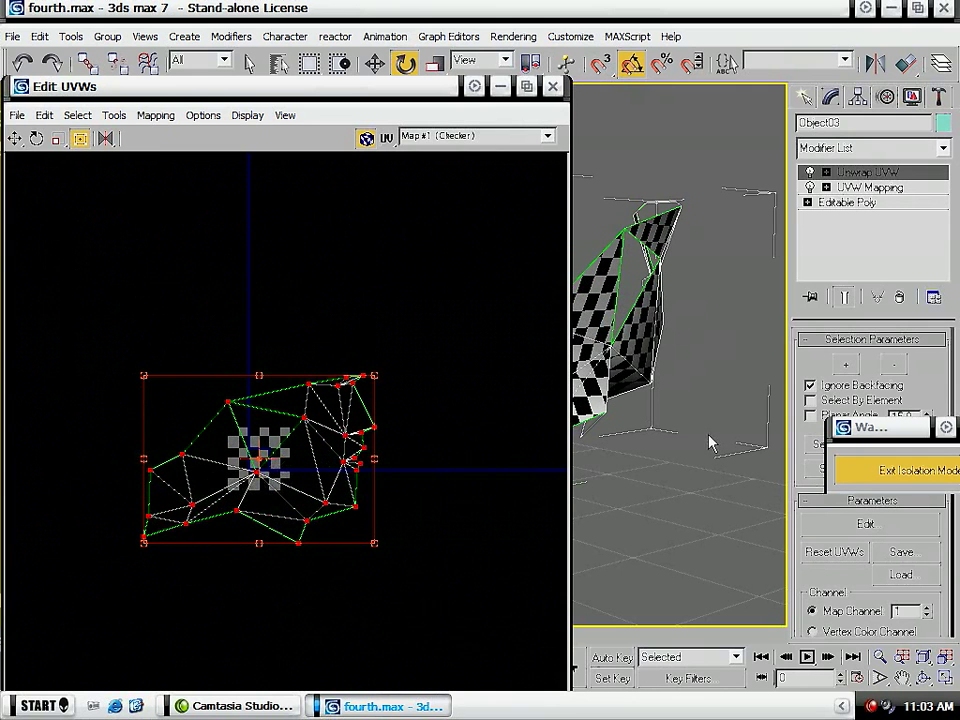
{"action": "middle_click_drag", "start_coordinate": [588, 440], "coordinate": [780, 420], "text": "alt"}
- Move the UV vertices at the rear end of the face layout outward and check the checkers on the model
{"action": "middle_click_drag", "start_coordinate": [170, 485], "coordinate": [187, 390]}
{"action": "left_click", "coordinate": [113, 421]}
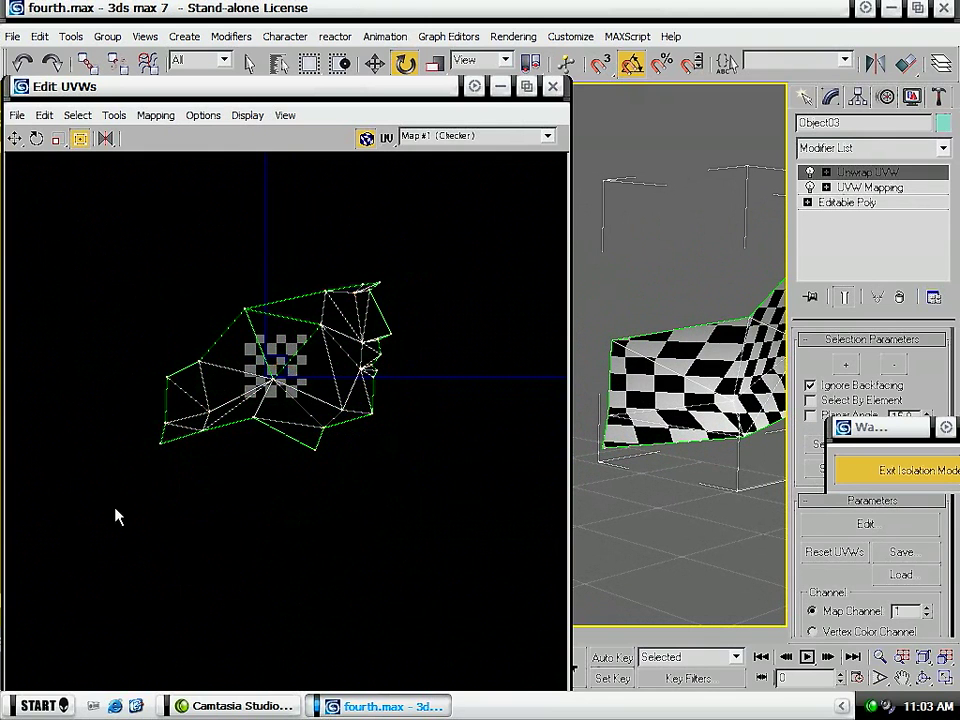
{"action": "left_click_drag", "start_coordinate": [184, 452], "coordinate": [153, 438]}
{"action": "middle_click_drag", "start_coordinate": [768, 518], "coordinate": [694, 526], "text": "alt"}
{"action": "middle_click_drag", "start_coordinate": [752, 487], "coordinate": [454, 512]}
{"action": "middle_click_drag", "start_coordinate": [750, 480], "coordinate": [831, 476], "text": "alt"}
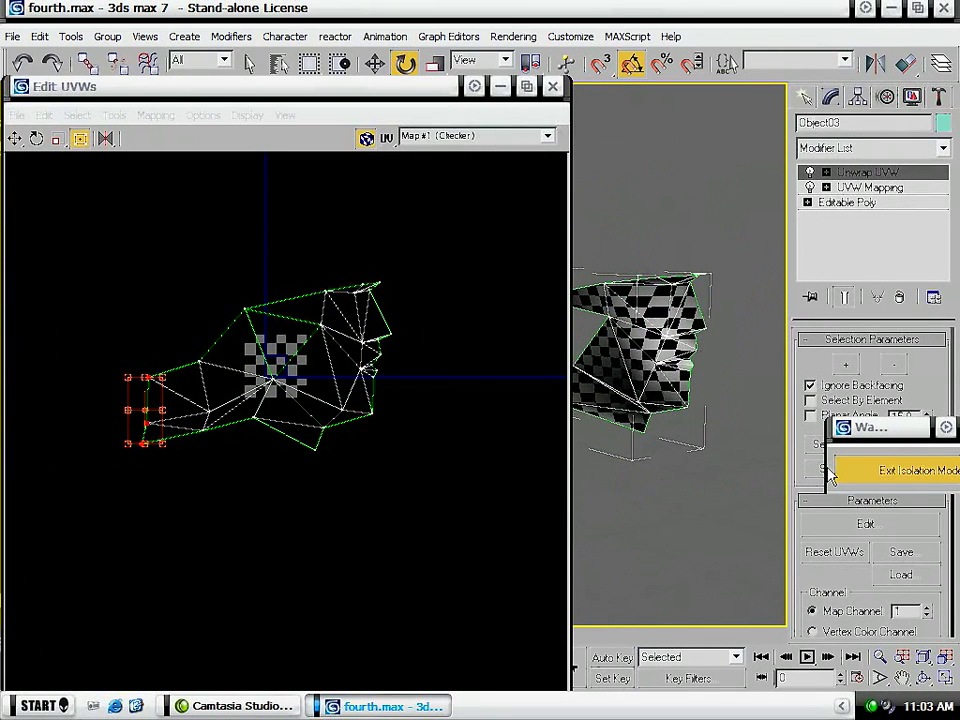
- Move the front profile's UV vertices outward, away from the cheek, to reduce the checker stretching
{"action": "left_click_drag", "start_coordinate": [470, 232], "coordinate": [351, 489]}
{"action": "left_click_drag", "start_coordinate": [376, 390], "coordinate": [381, 391]}
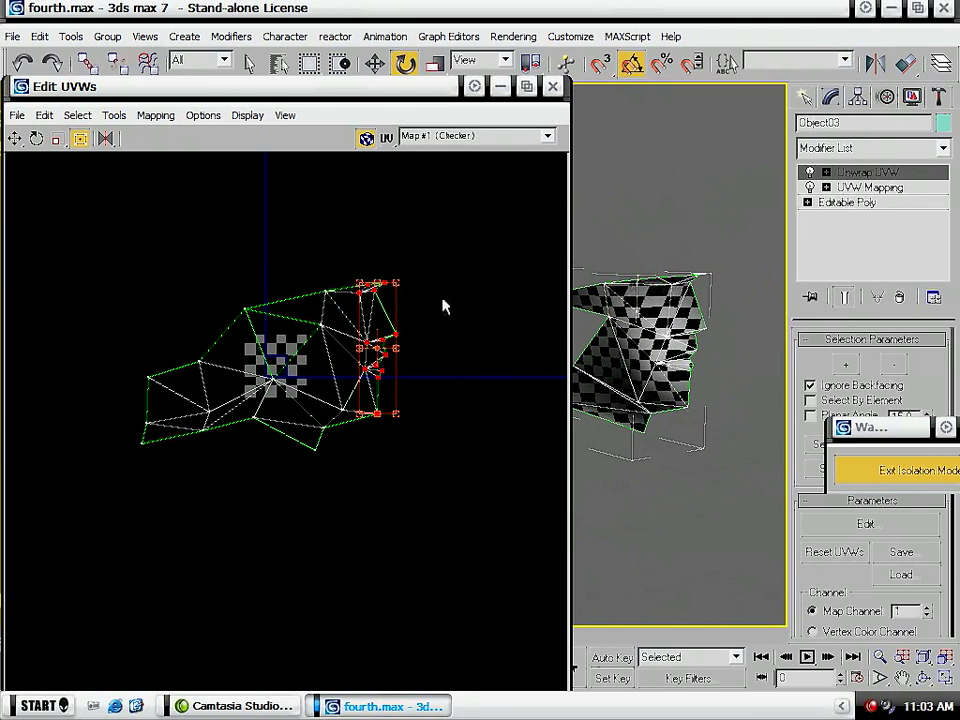
{"action": "scroll", "coordinate": [437, 266], "scroll_direction": "up", "scroll_amount": 5}
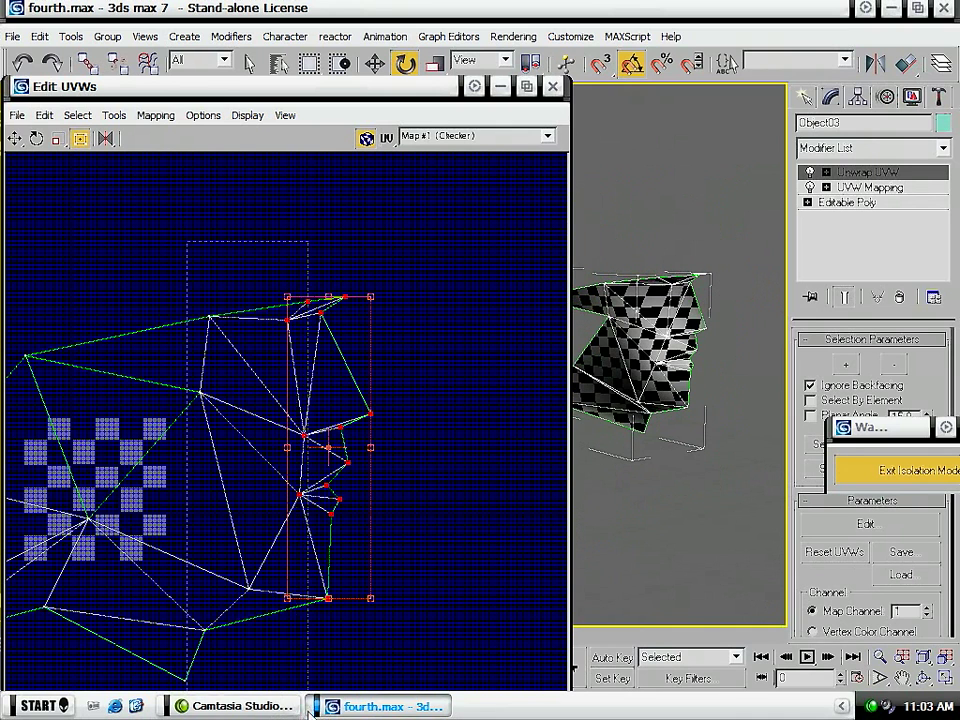
{"action": "left_click_drag", "start_coordinate": [311, 710], "coordinate": [309, 710], "text": "alt"}
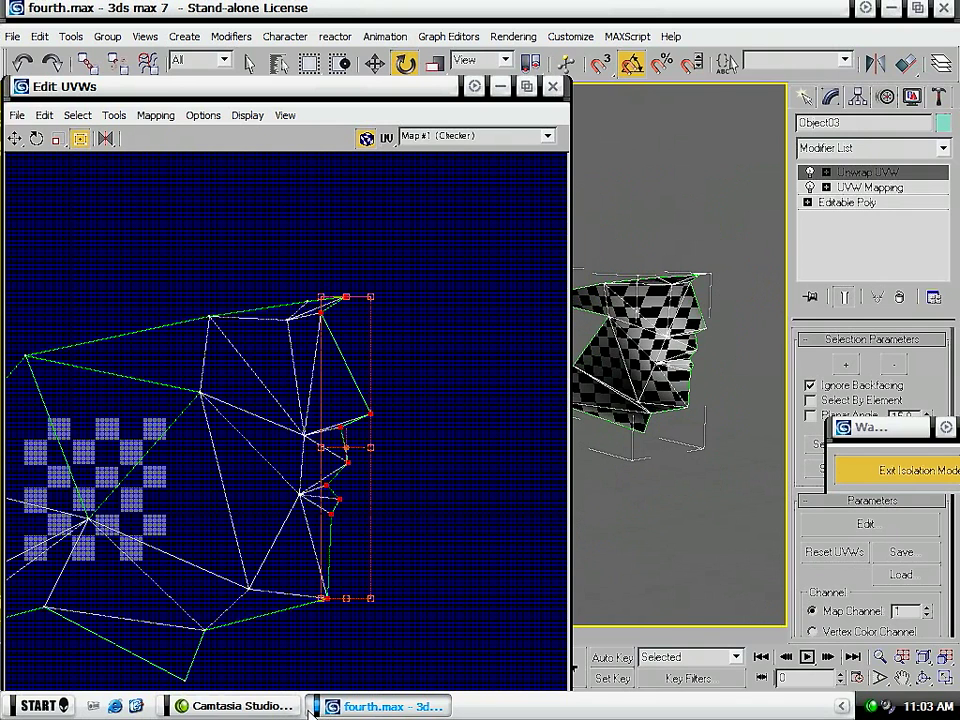
{"action": "left_click_drag", "start_coordinate": [353, 567], "coordinate": [362, 564]}
{"action": "middle_click_drag", "start_coordinate": [678, 503], "coordinate": [711, 482], "text": "alt"}
{"action": "left_click", "coordinate": [405, 257]}
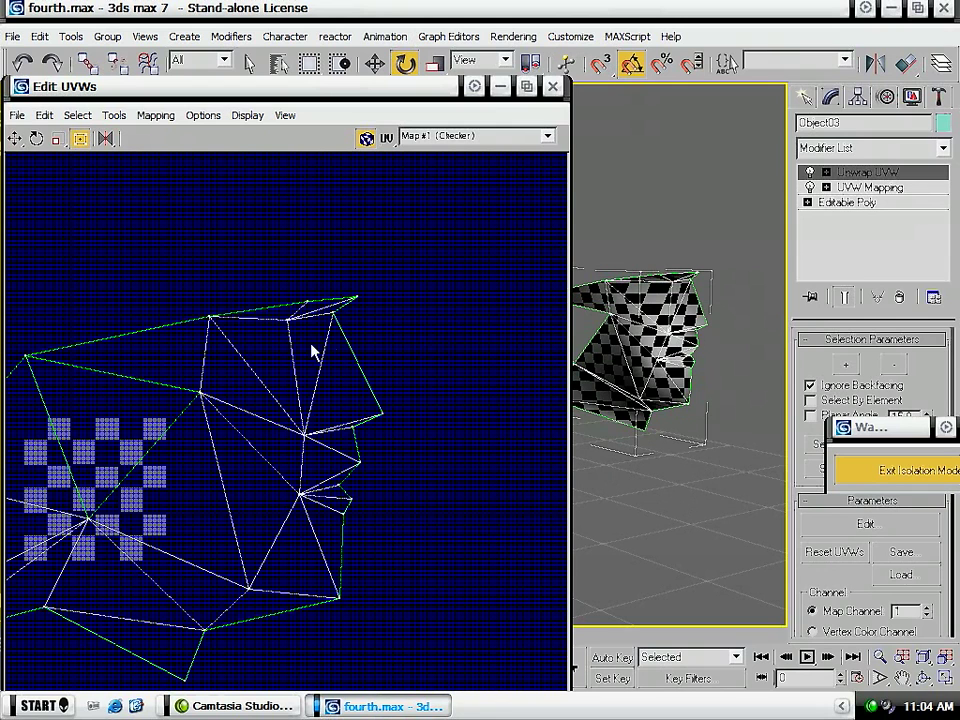
- Shift the inner brow vertex and the upper profile vertices of the forehead forward in the UV layout
{"action": "left_click", "coordinate": [288, 321]}
{"action": "mouse_move", "coordinate": [291, 325]}
{"action": "left_mouse_down"}
{"action": "mouse_move", "coordinate": [280, 325]}
{"action": "mouse_move", "coordinate": [308, 325]}
{"action": "left_mouse_up"}
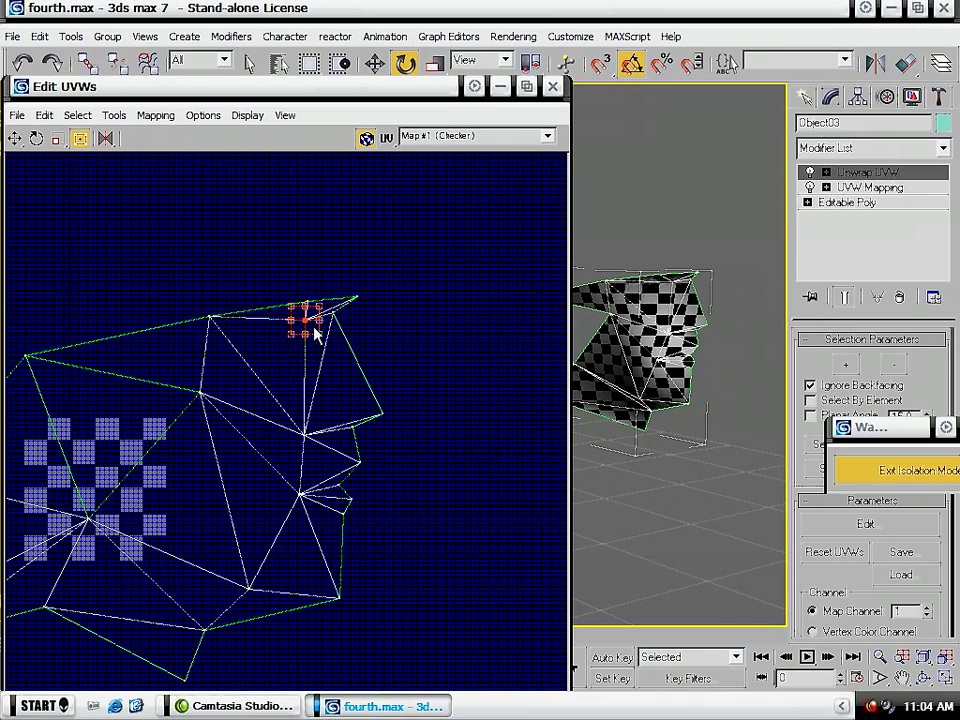
{"action": "left_click_drag", "start_coordinate": [306, 321], "coordinate": [378, 313]}
{"action": "middle_click_drag", "start_coordinate": [720, 445], "coordinate": [660, 433], "text": "alt"}
{"action": "left_click_drag", "start_coordinate": [378, 320], "coordinate": [390, 320]}
{"action": "left_click_drag", "start_coordinate": [290, 311], "coordinate": [327, 327]}
{"action": "middle_click_drag", "start_coordinate": [604, 386], "coordinate": [643, 354], "text": "alt"}
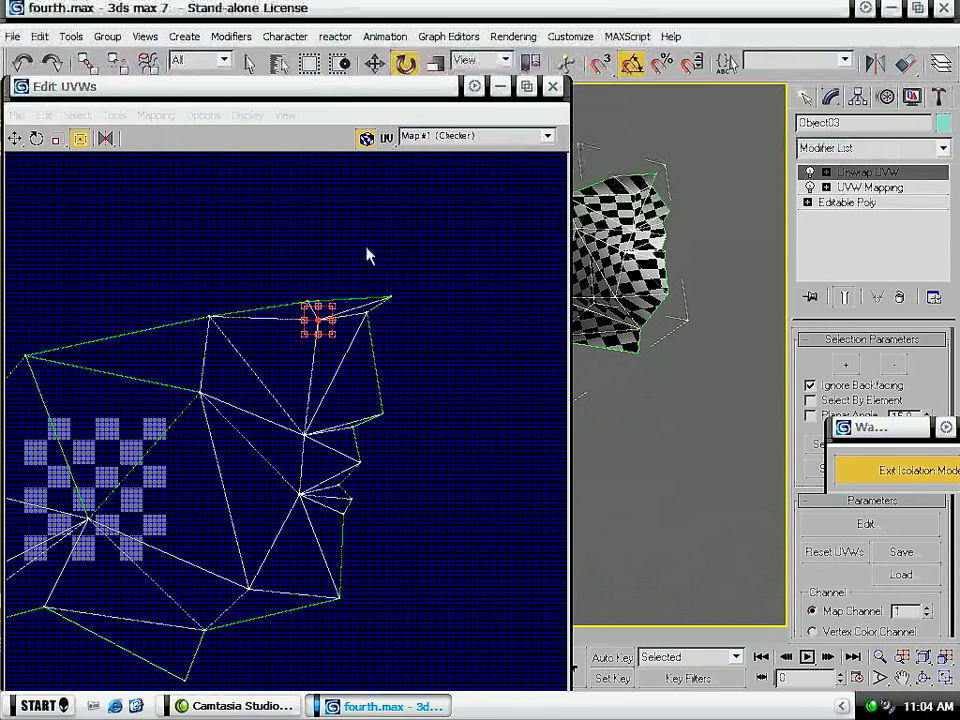
{"action": "left_click", "coordinate": [396, 250]}
- Move the lip vertices of the profile slightly outward in the UV layout and inspect the checkers on the face
{"action": "middle_click_drag", "start_coordinate": [776, 405], "coordinate": [728, 326], "text": "alt"}
{"action": "middle_click_drag", "start_coordinate": [276, 588], "coordinate": [301, 597]}
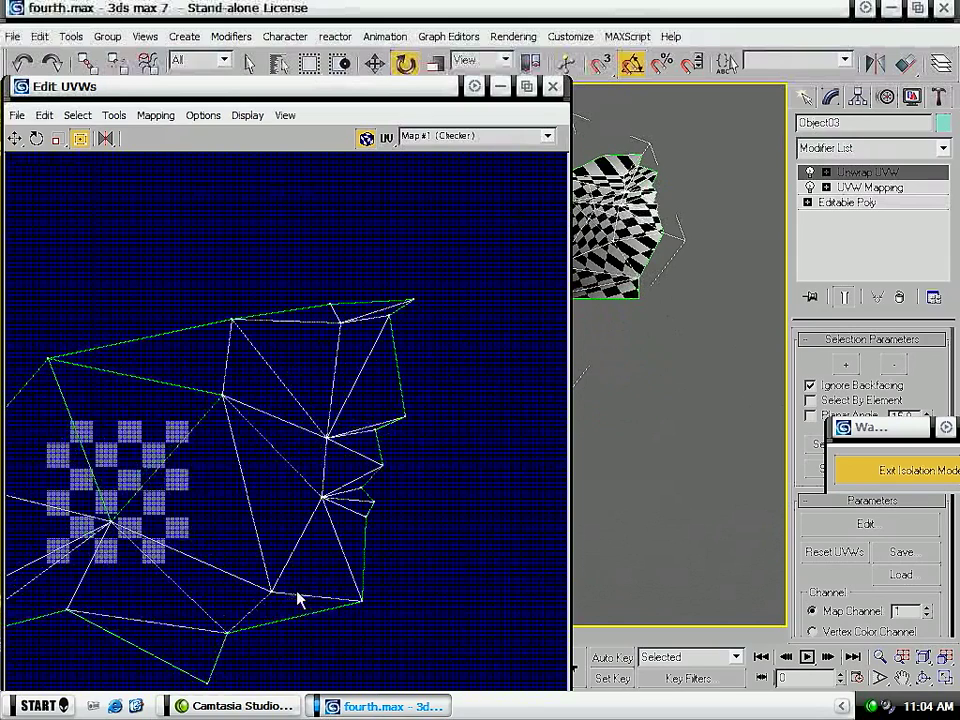
{"action": "middle_click_drag", "start_coordinate": [625, 278], "coordinate": [684, 414], "text": "alt"}
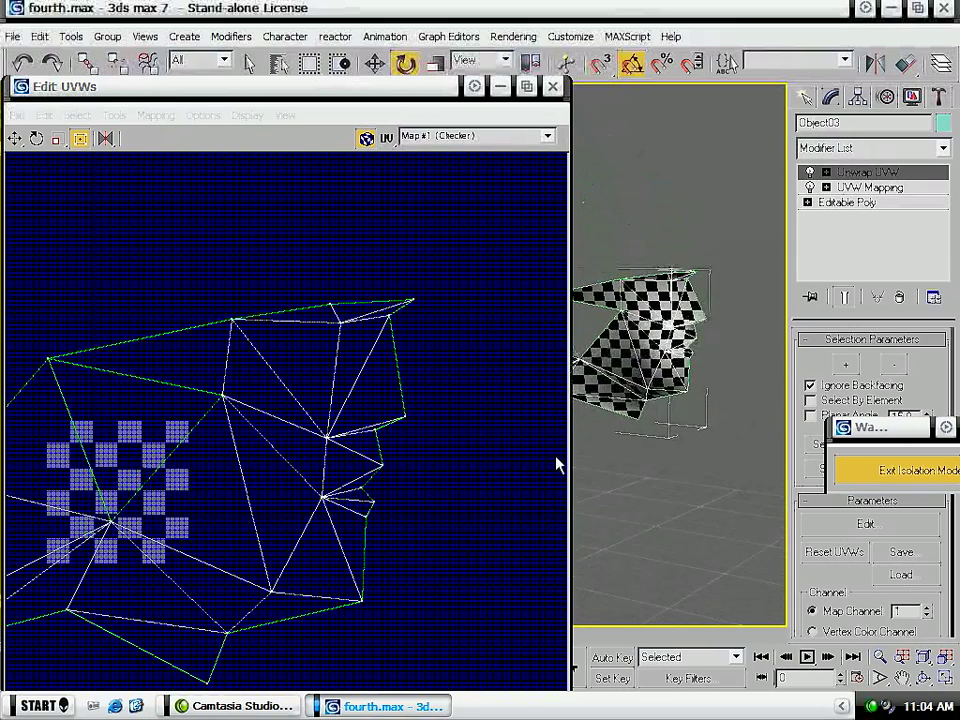
{"action": "mouse_move", "coordinate": [397, 467]}
{"action": "left_mouse_down"}
{"action": "mouse_move", "coordinate": [407, 483]}
{"action": "mouse_move", "coordinate": [366, 546]}
{"action": "mouse_move", "coordinate": [351, 450]}
{"action": "mouse_move", "coordinate": [395, 480]}
{"action": "left_mouse_up"}
{"action": "middle_click_drag", "start_coordinate": [685, 450], "coordinate": [714, 438], "text": "alt"}
{"action": "middle_click_drag", "start_coordinate": [620, 425], "coordinate": [588, 336], "text": "alt"}
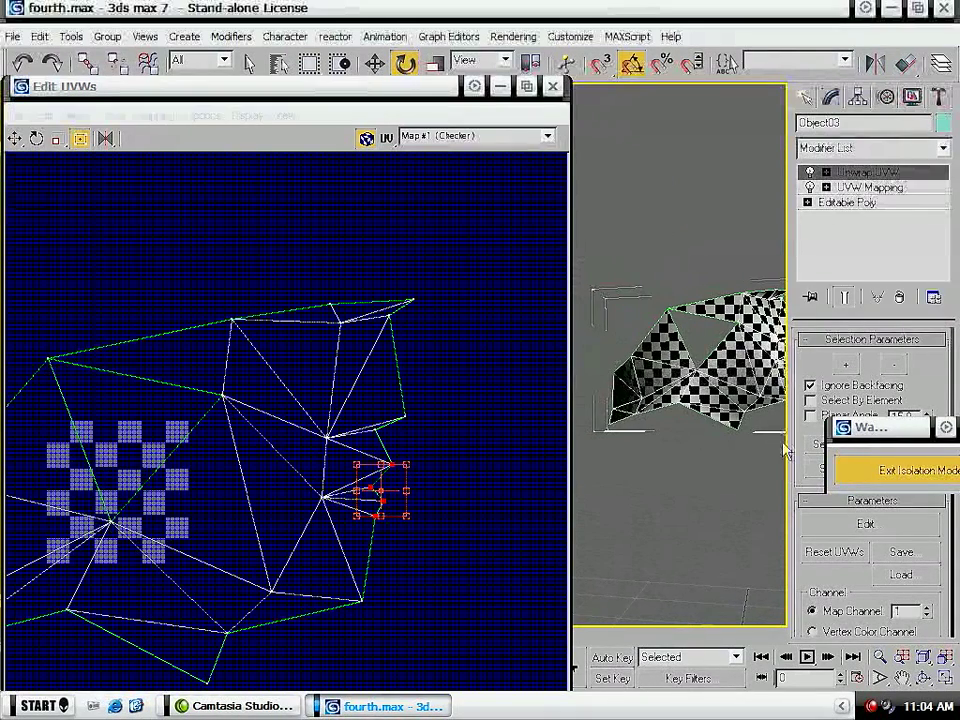
- Close the UV editor, convert the face piece to an Editable Poly and exit isolation mode
{"action": "left_click", "coordinate": [552, 85]}
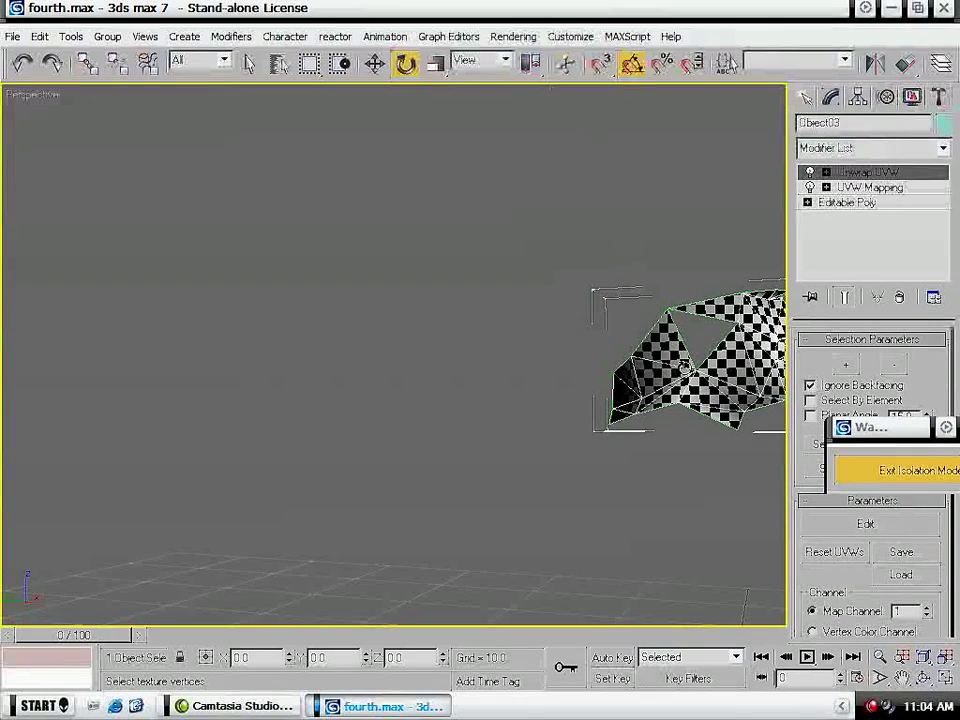
{"action": "right_click", "coordinate": [700, 395]}
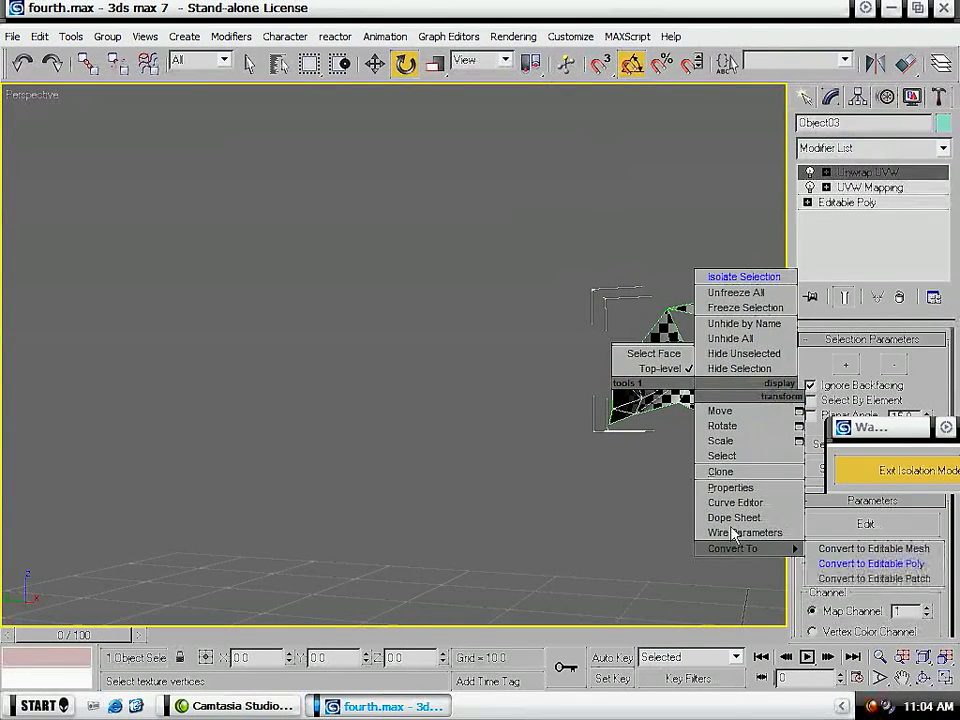
{"action": "left_click", "coordinate": [833, 563]}
{"action": "left_click", "coordinate": [897, 474]}
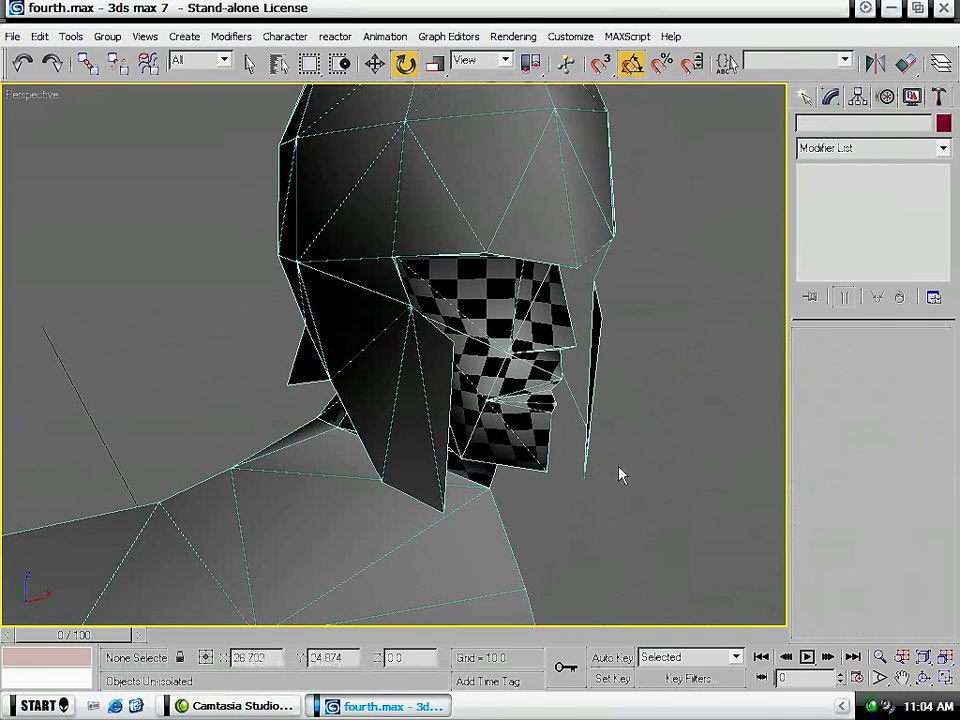
- Unhide all hidden objects so the soldier's weapons, cape and shoulder armour are shown with the body
{"action": "scroll", "coordinate": [347, 549], "scroll_direction": "down", "scroll_amount": 5}
{"action": "middle_click_drag", "start_coordinate": [313, 589], "coordinate": [320, 329]}
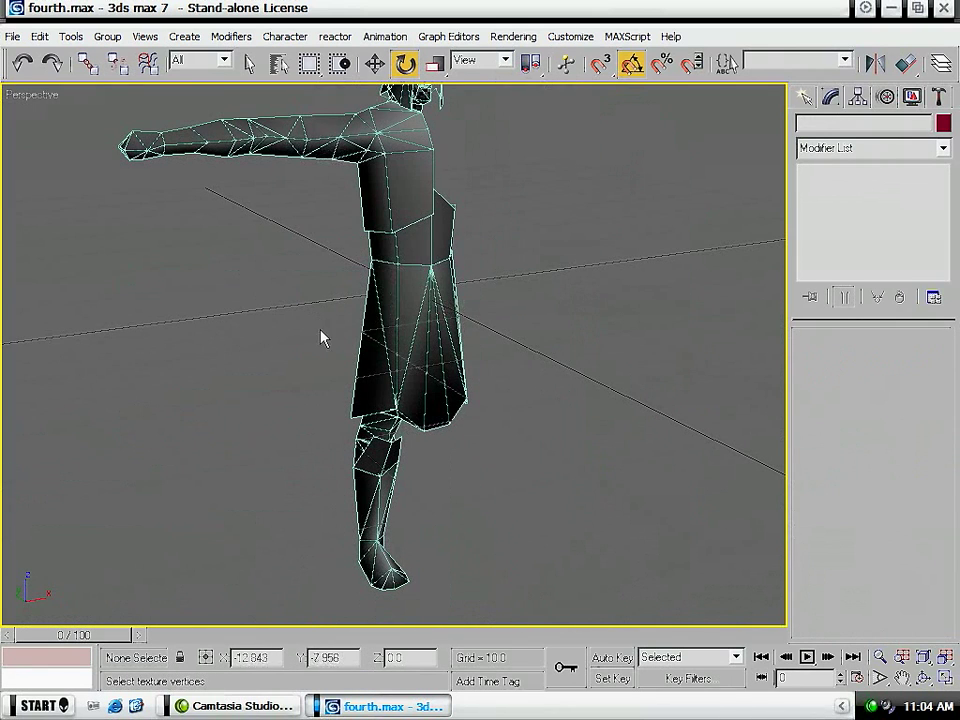
{"action": "left_click", "coordinate": [399, 287]}
{"action": "key", "text": "q"}
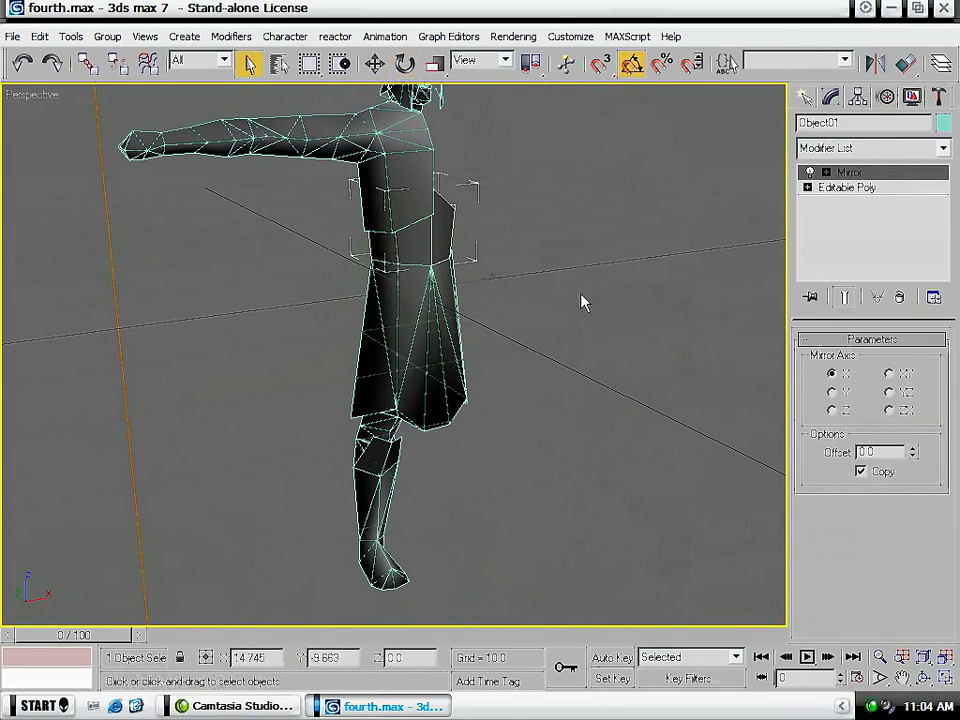
{"action": "left_click", "coordinate": [529, 253]}
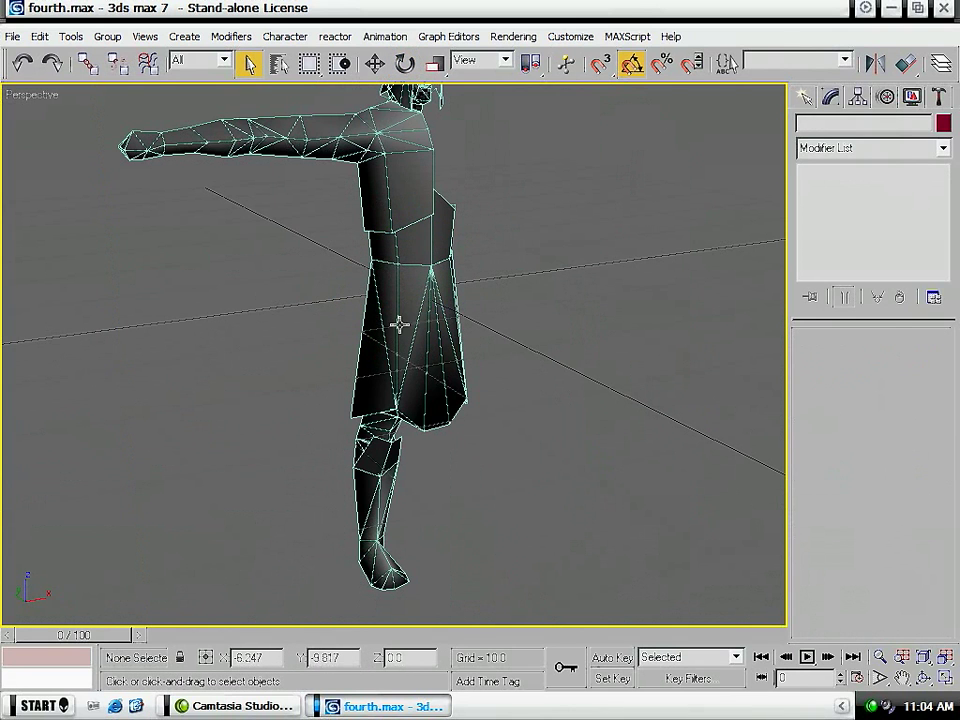
{"action": "middle_click_drag", "start_coordinate": [418, 306], "coordinate": [448, 253]}
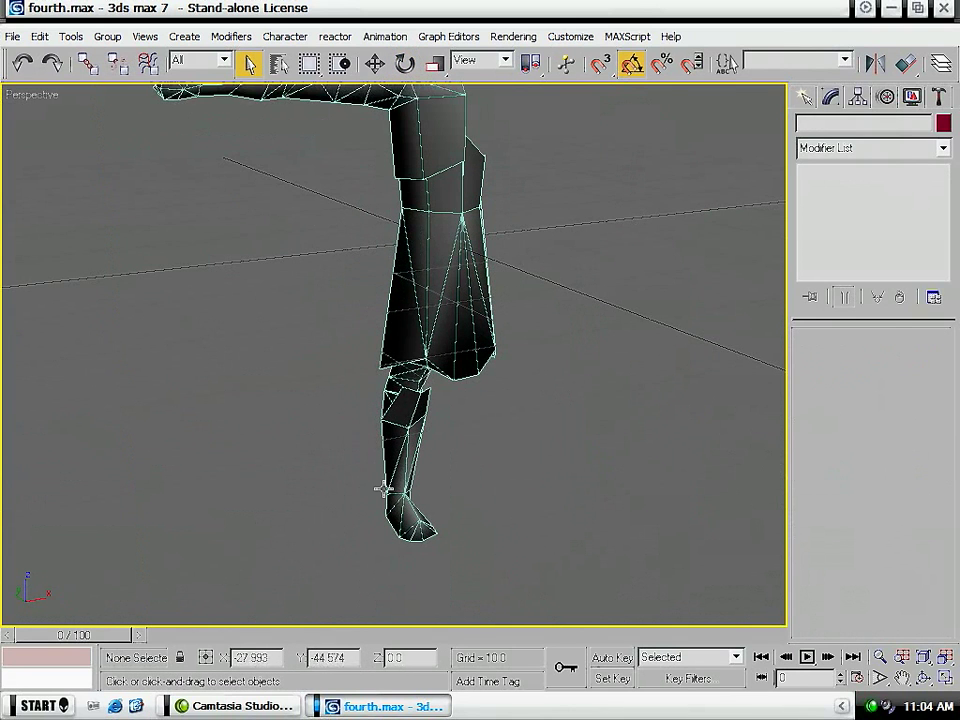
{"action": "middle_click_drag", "start_coordinate": [384, 200], "coordinate": [362, 365]}
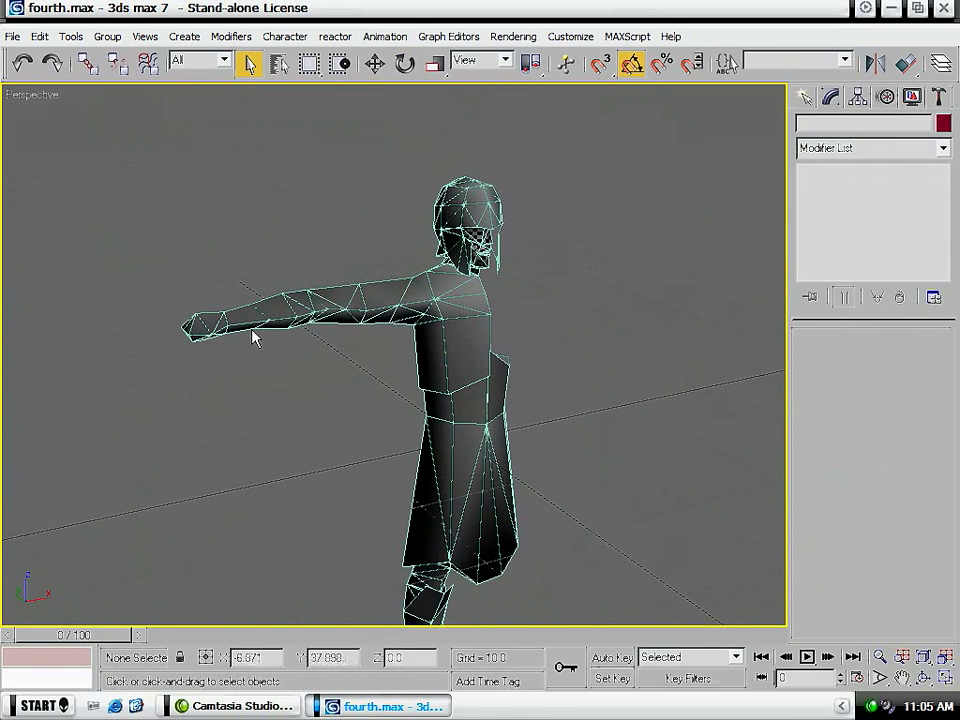
{"action": "right_click", "coordinate": [311, 441]}
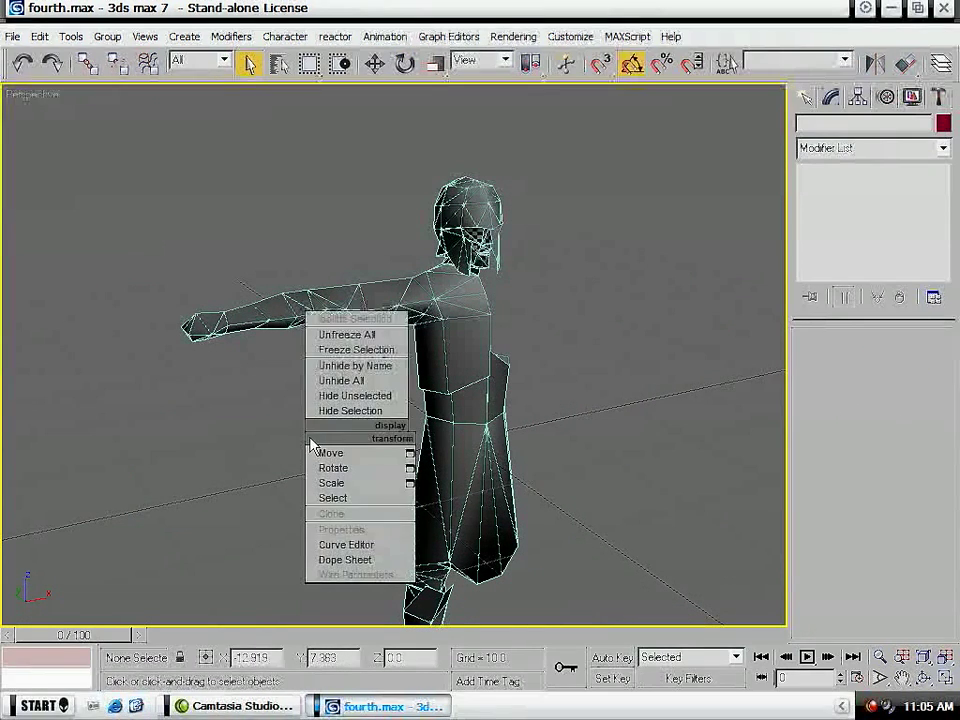
{"action": "left_click", "coordinate": [352, 380]}
{"action": "scroll", "coordinate": [242, 358], "scroll_direction": "down", "scroll_amount": 4}
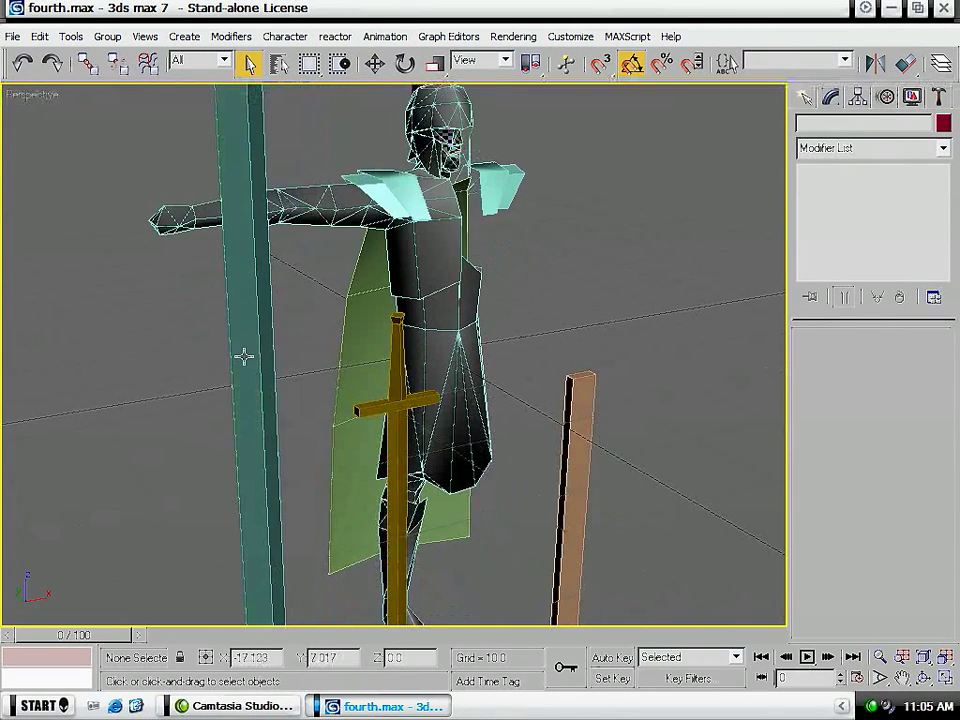
- Apply a planar UVW Map modifier to the sword and rotate its mapping gizmo upright, parallel to the blade
{"action": "left_click", "coordinate": [398, 370]}
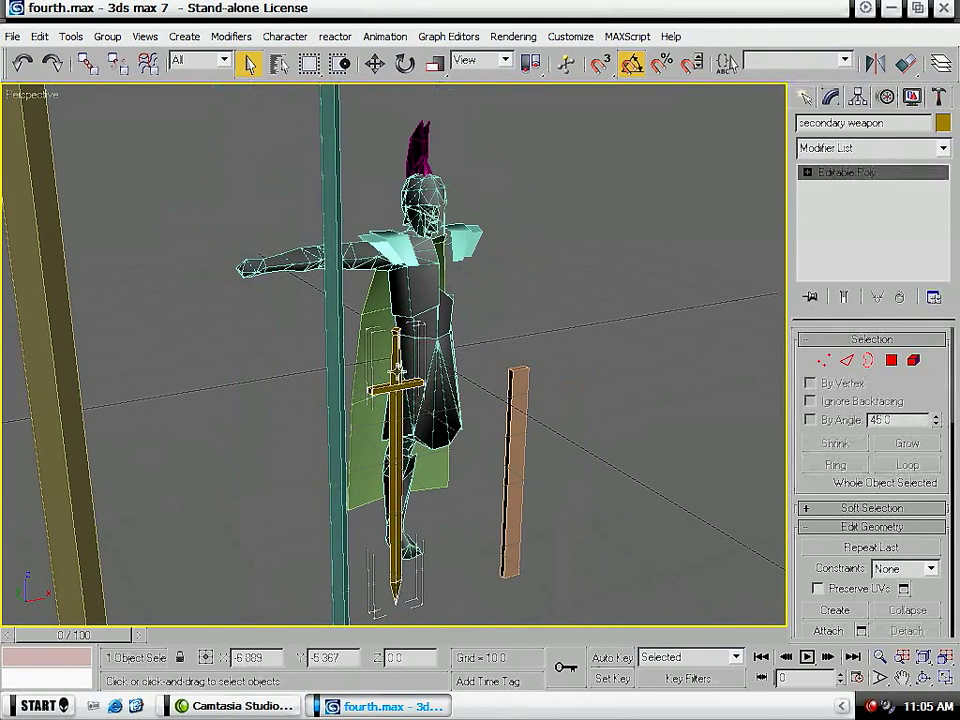
{"action": "left_click", "coordinate": [861, 150]}
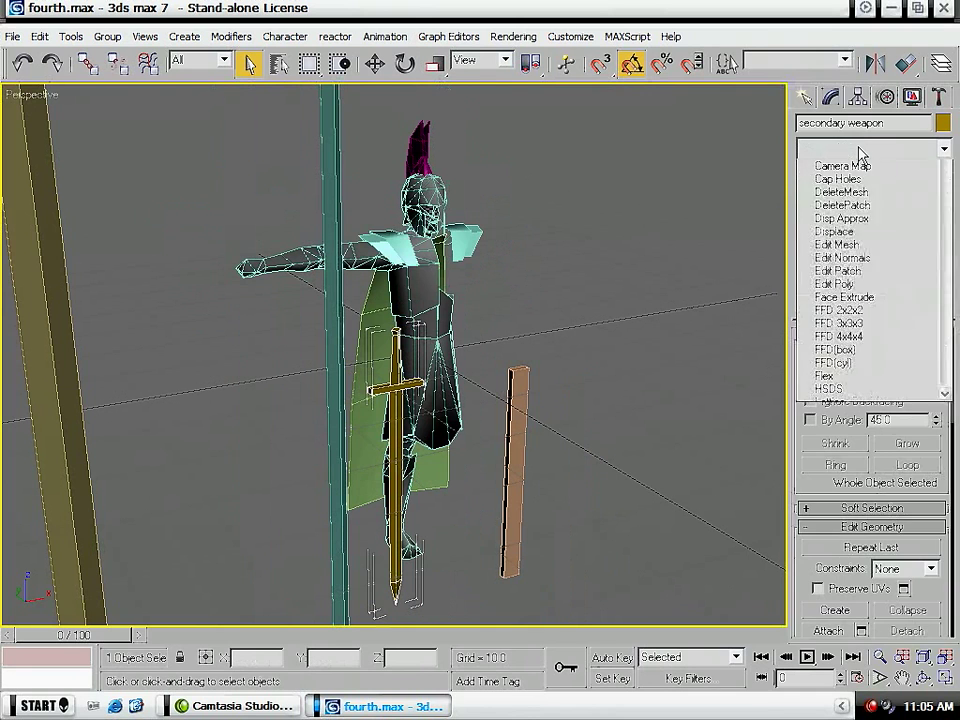
{"action": "left_click_drag", "start_coordinate": [944, 175], "coordinate": [957, 545]}
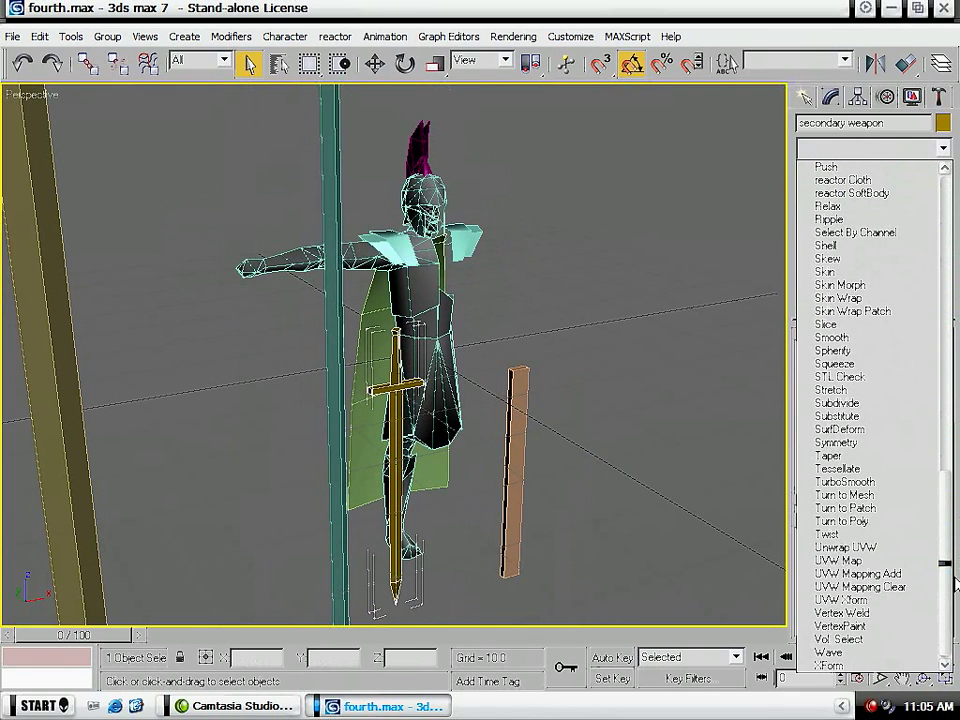
{"action": "left_click", "coordinate": [880, 562]}
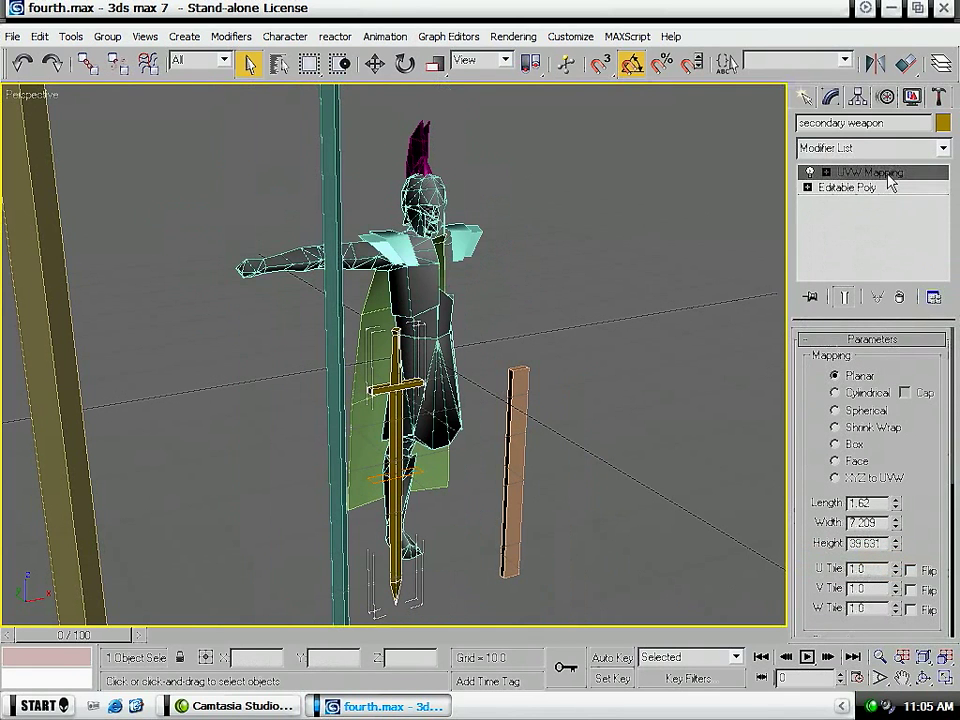
{"action": "key", "text": "1"}
{"action": "key", "text": "e"}
{"action": "left_click_drag", "start_coordinate": [426, 453], "coordinate": [435, 530]}
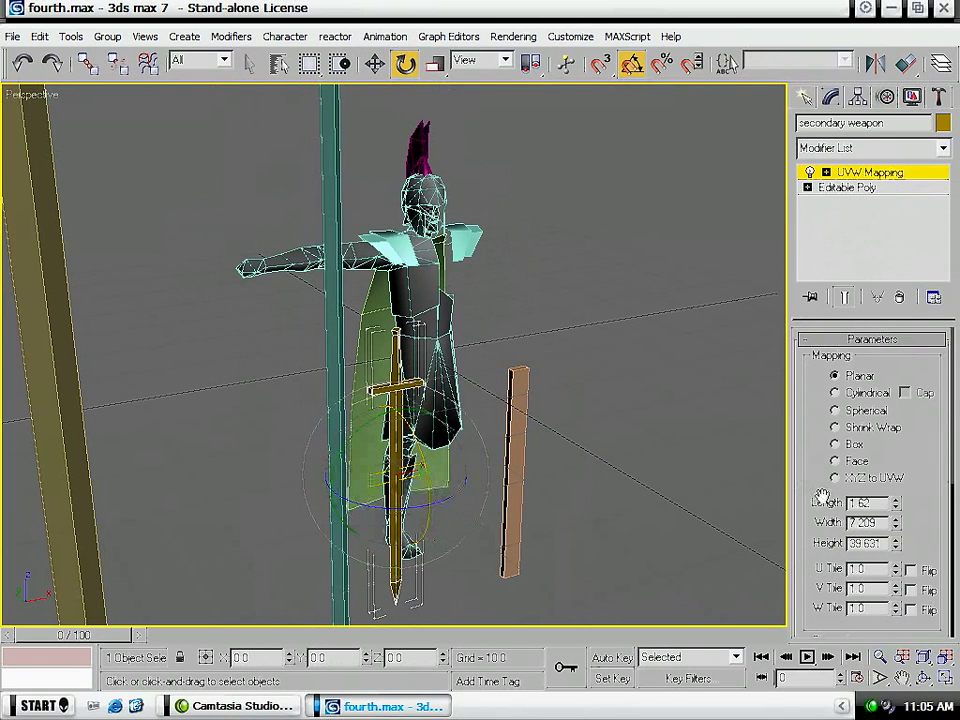
- Try a length and width of 2 for the sword's planar mapping
{"action": "type", "text": "2"}
{"action": "key", "text": "Tab"}
{"action": "type", "text": "2"}
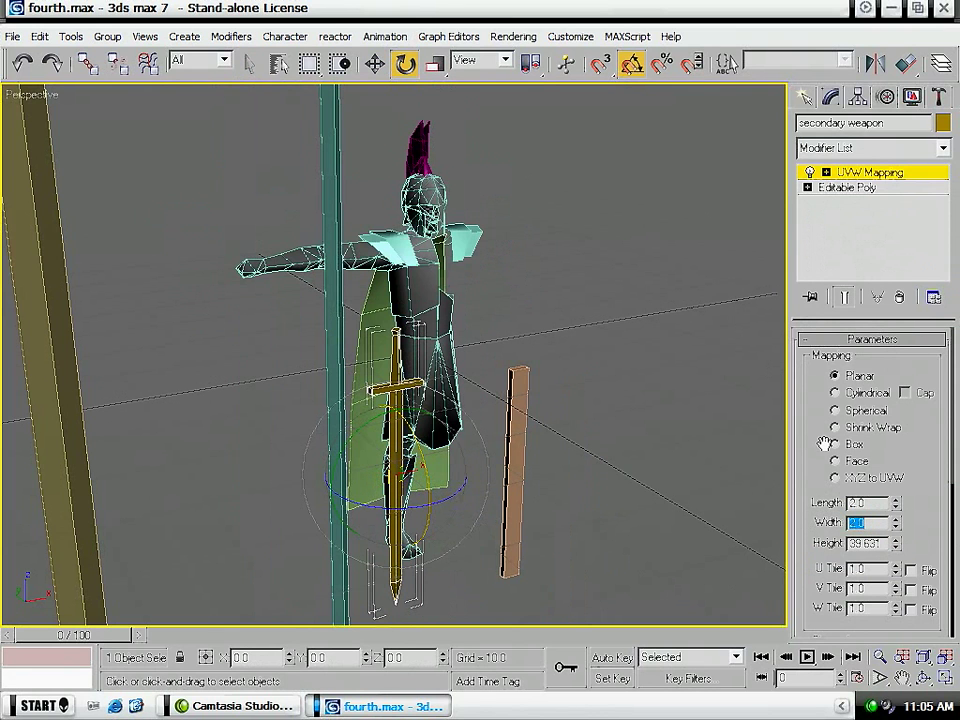
- Set the length and width of the sword's planar mapping to 40
{"action": "double_click", "coordinate": [869, 502]}
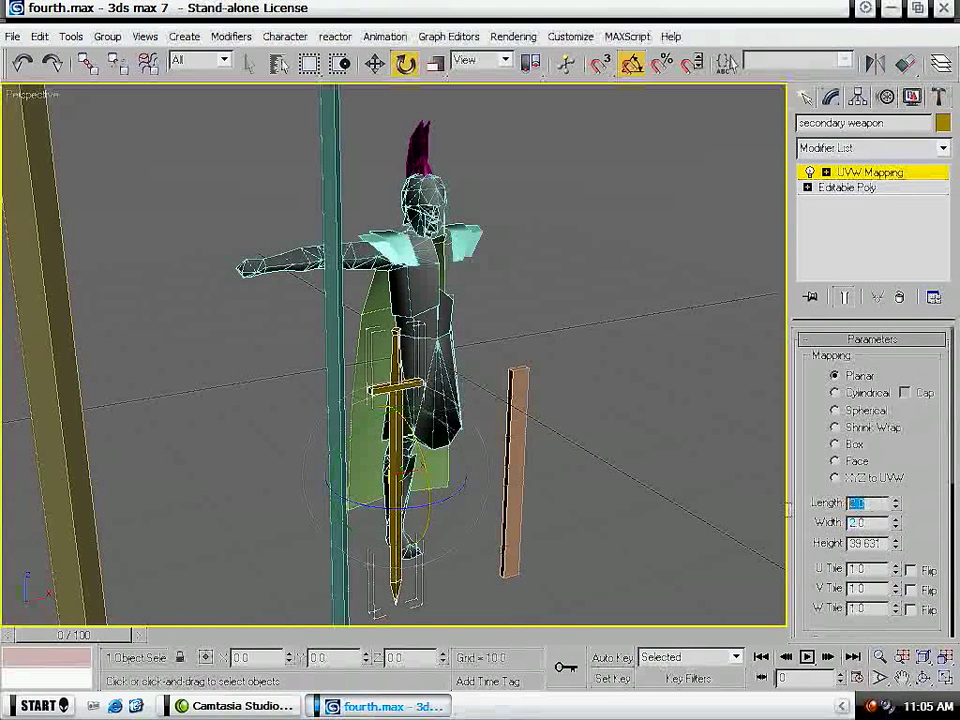
{"action": "type", "text": "40"}
{"action": "key", "text": "Tab"}
{"action": "type", "text": "40"}
{"action": "key", "text": "Return"}
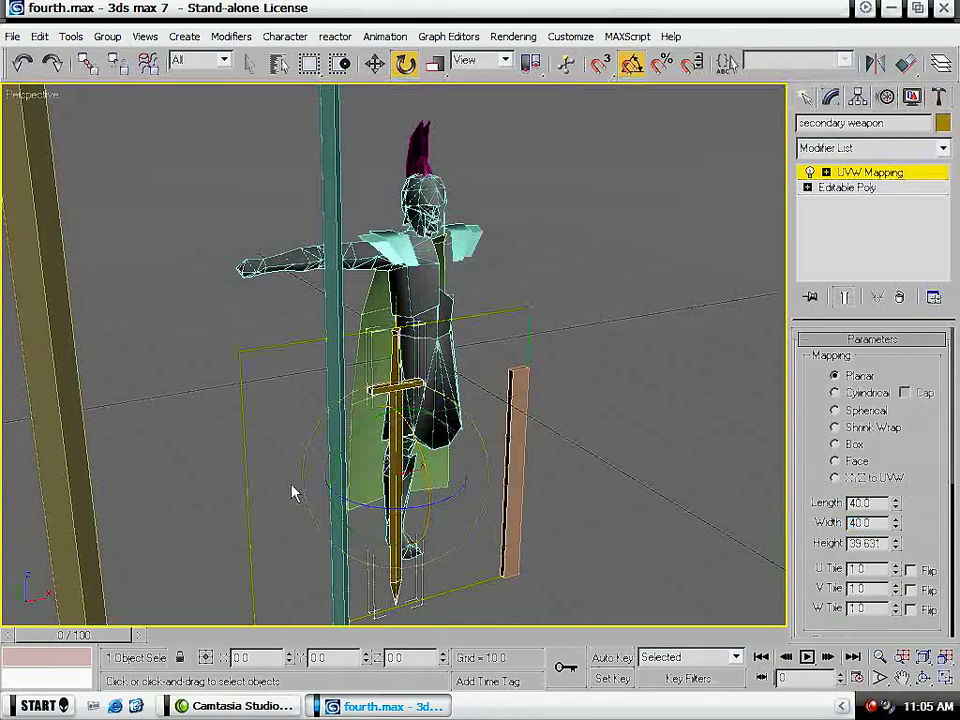
- Add an Unwrap UVW modifier to the sword and open its UV layout to check the whole shape
{"action": "middle_click_drag", "start_coordinate": [294, 499], "coordinate": [306, 396], "text": "alt"}
{"action": "left_click", "coordinate": [873, 147]}
{"action": "scroll", "coordinate": [895, 393], "scroll_direction": "down", "scroll_amount": 15}
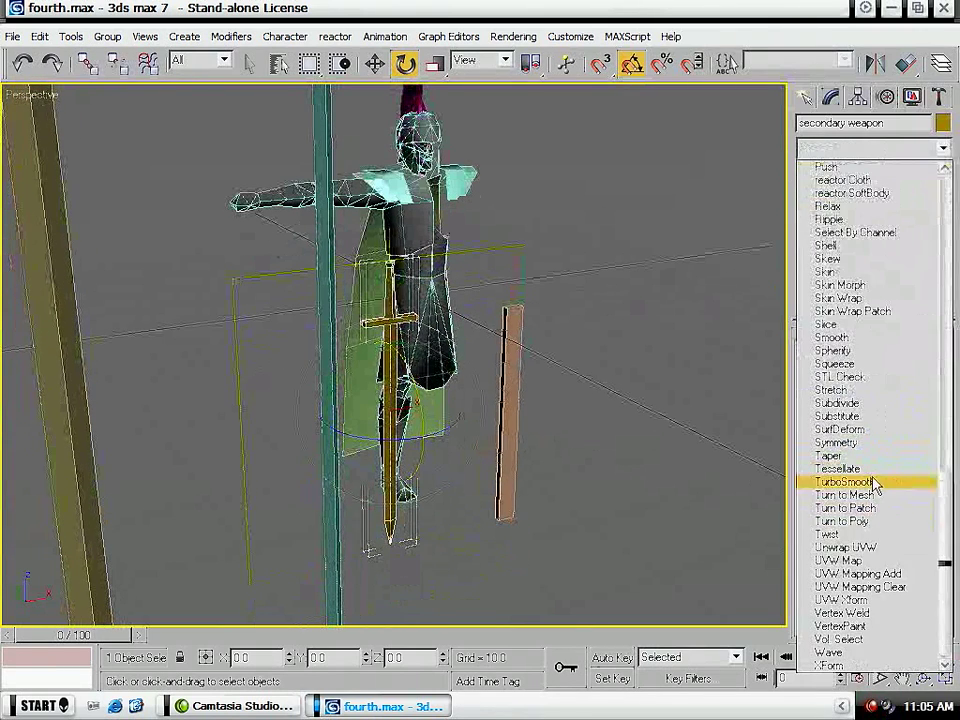
{"action": "left_click", "coordinate": [845, 548]}
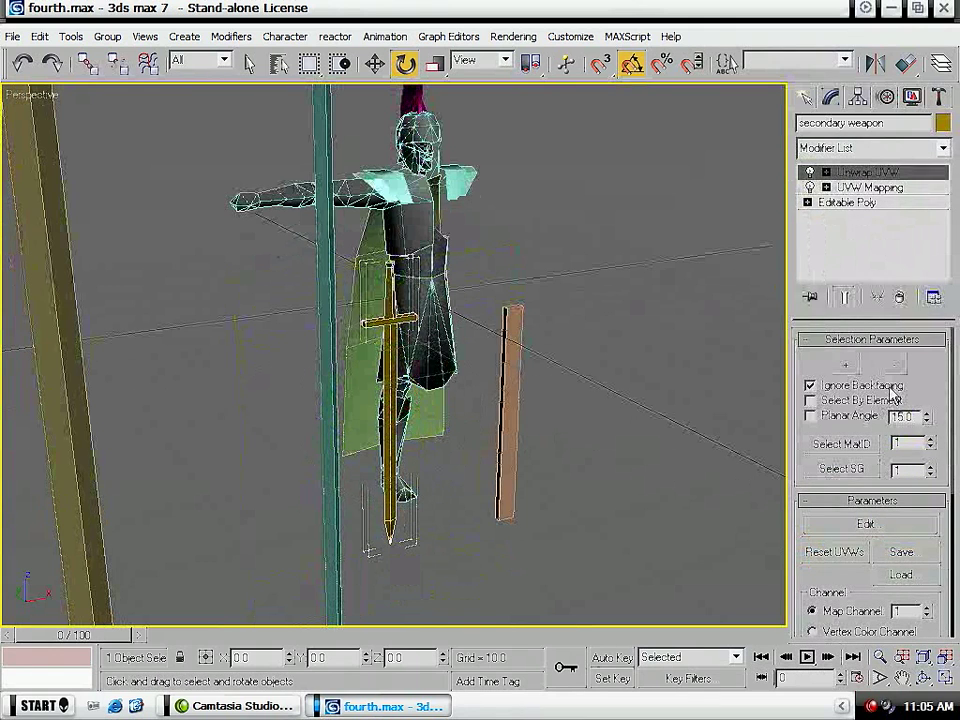
{"action": "left_click", "coordinate": [872, 524]}
{"action": "middle_click_drag", "start_coordinate": [440, 430], "coordinate": [440, 406]}
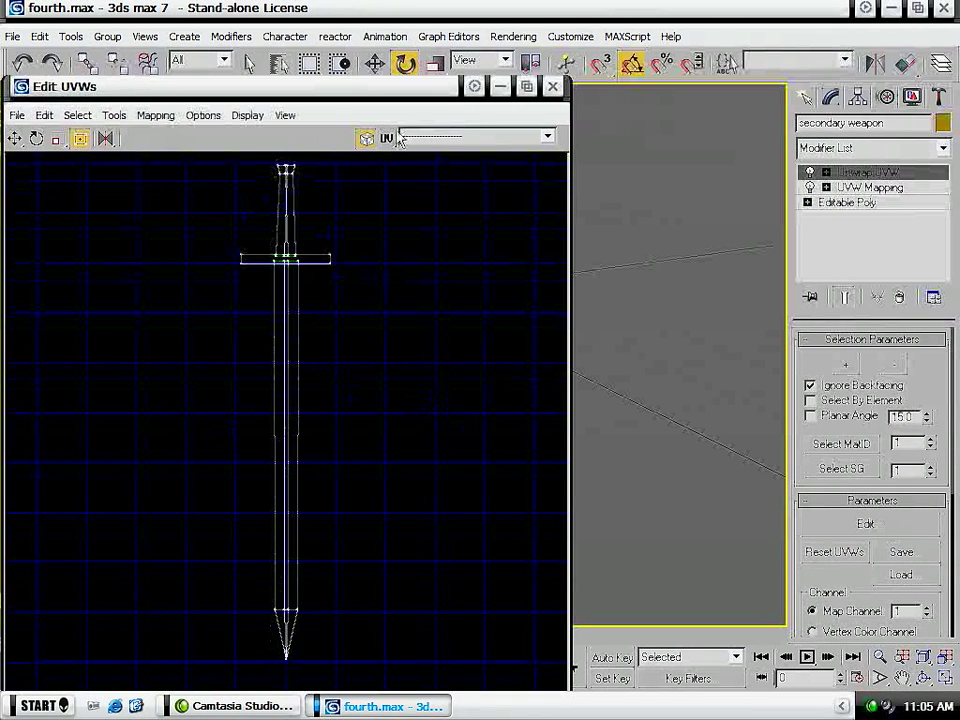
- Close the UV editor, convert the sword to an Editable Poly and deselect it
{"action": "left_click", "coordinate": [551, 87]}
{"action": "right_click", "coordinate": [392, 424]}
{"action": "mouse_move", "coordinate": [422, 581]}
{"action": "left_click", "coordinate": [579, 596]}
{"action": "left_click", "coordinate": [483, 437]}
{"action": "key", "text": "q"}
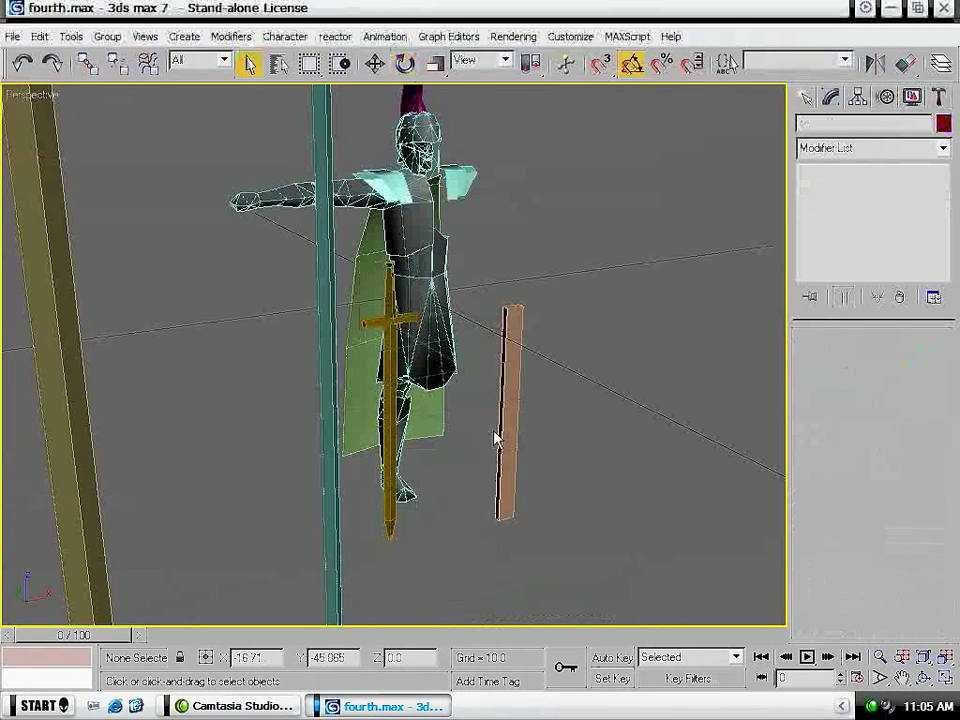
- Apply a planar UVW Map modifier to the scabbard
{"action": "left_click", "coordinate": [504, 437]}
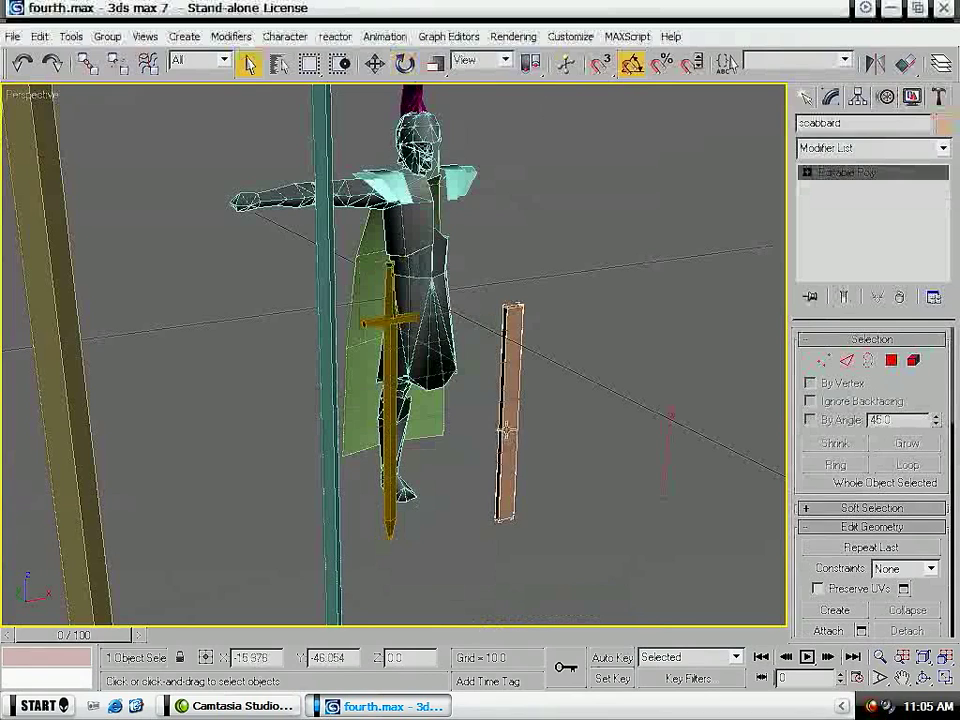
{"action": "middle_click_drag", "start_coordinate": [514, 396], "coordinate": [430, 470], "text": "alt"}
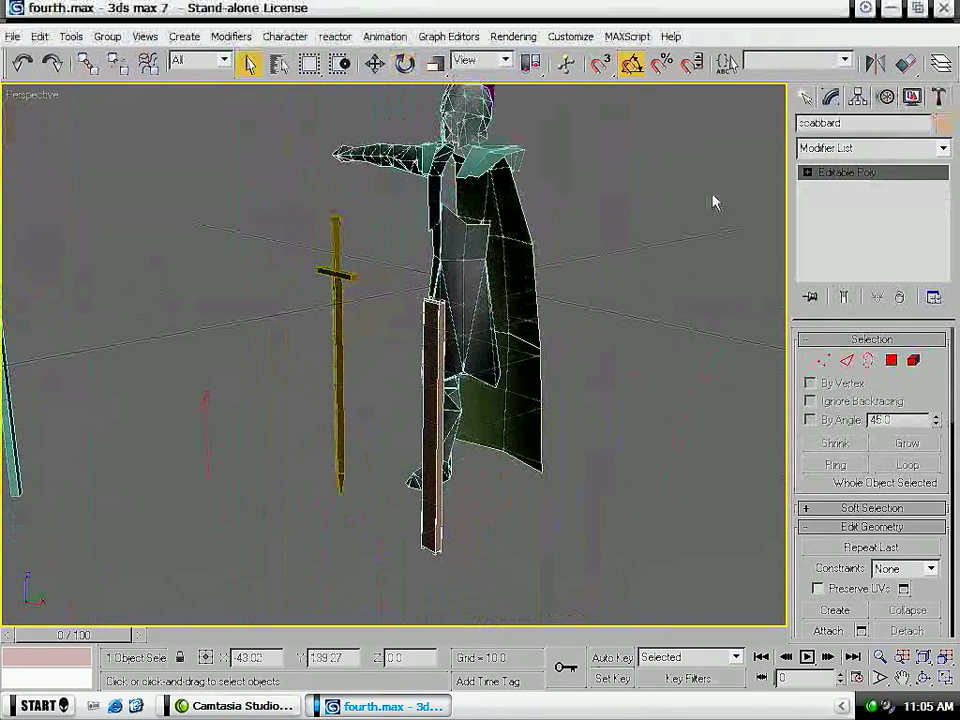
{"action": "left_click", "coordinate": [870, 147]}
{"action": "scroll", "coordinate": [885, 600], "scroll_direction": "down", "scroll_amount": 10}
{"action": "scroll", "coordinate": [860, 600], "scroll_direction": "up", "scroll_amount": 1}
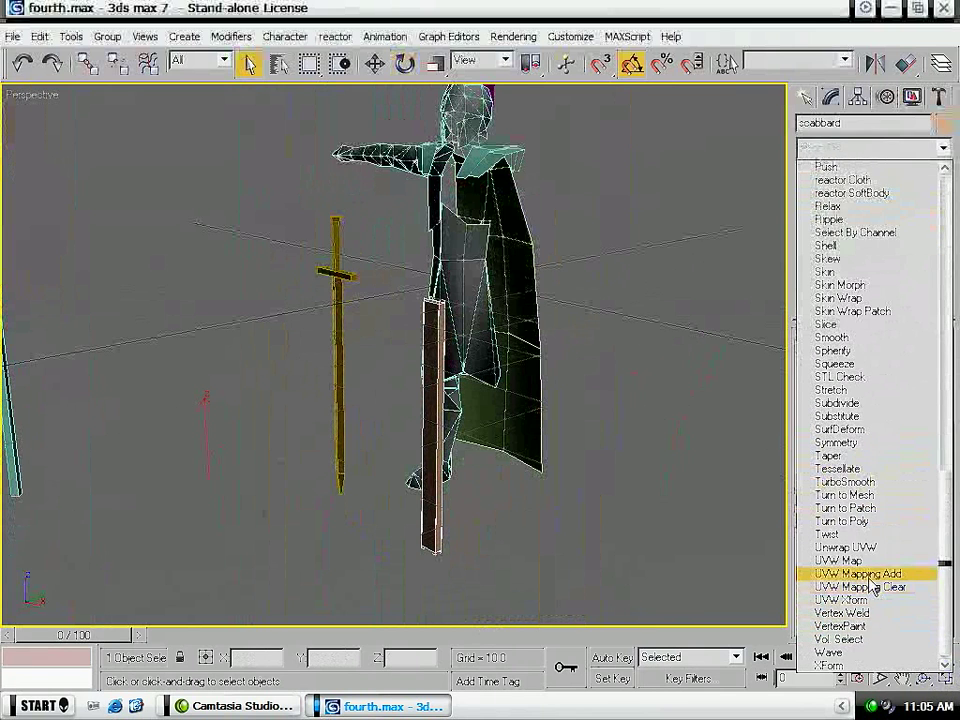
{"action": "left_click", "coordinate": [838, 552]}
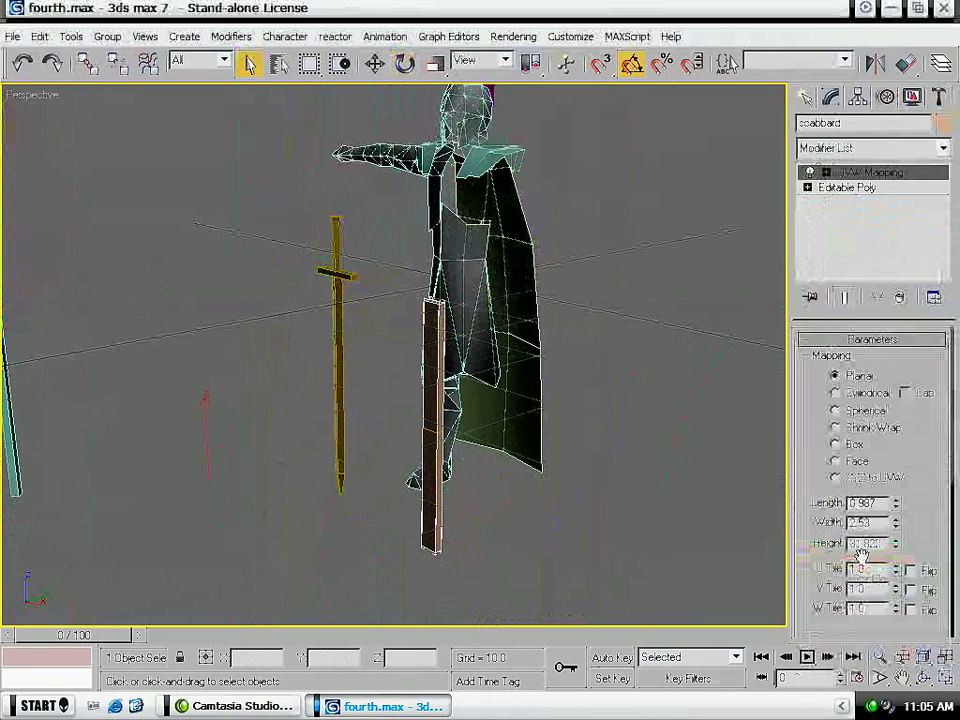
- Rotate the scabbard's mapping gizmo upright and set the mapping's length and width to 20
{"action": "left_click", "coordinate": [893, 175]}
{"action": "key", "text": "e"}
{"action": "left_click_drag", "start_coordinate": [393, 410], "coordinate": [387, 406]}
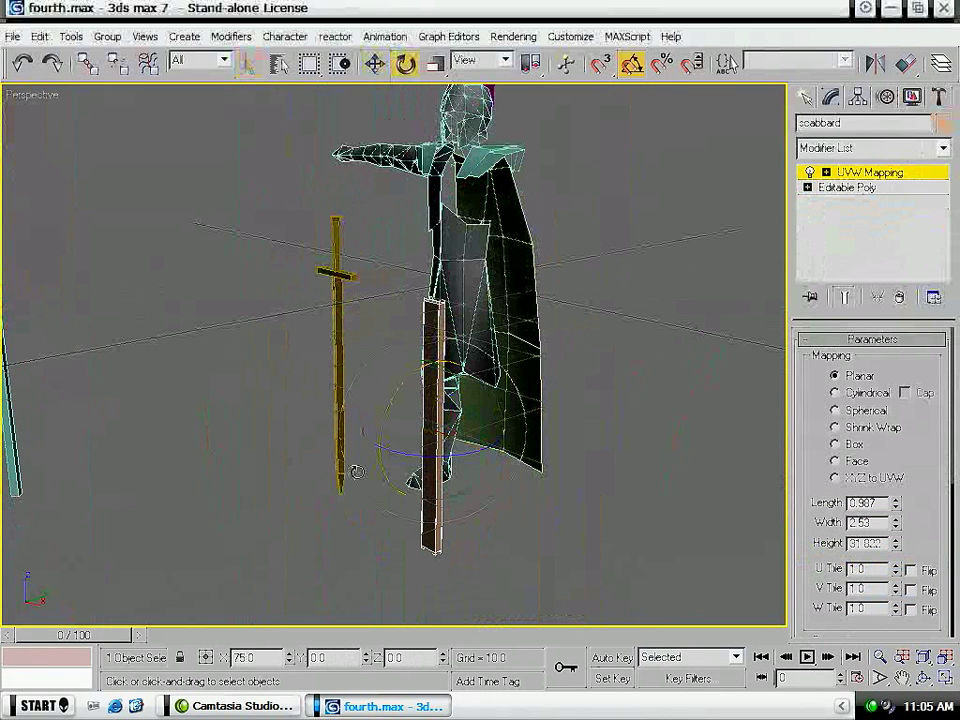
{"action": "left_click_drag", "start_coordinate": [358, 482], "coordinate": [356, 481]}
{"action": "double_click", "coordinate": [882, 503]}
{"action": "type", "text": "20"}
{"action": "key", "text": "Return"}
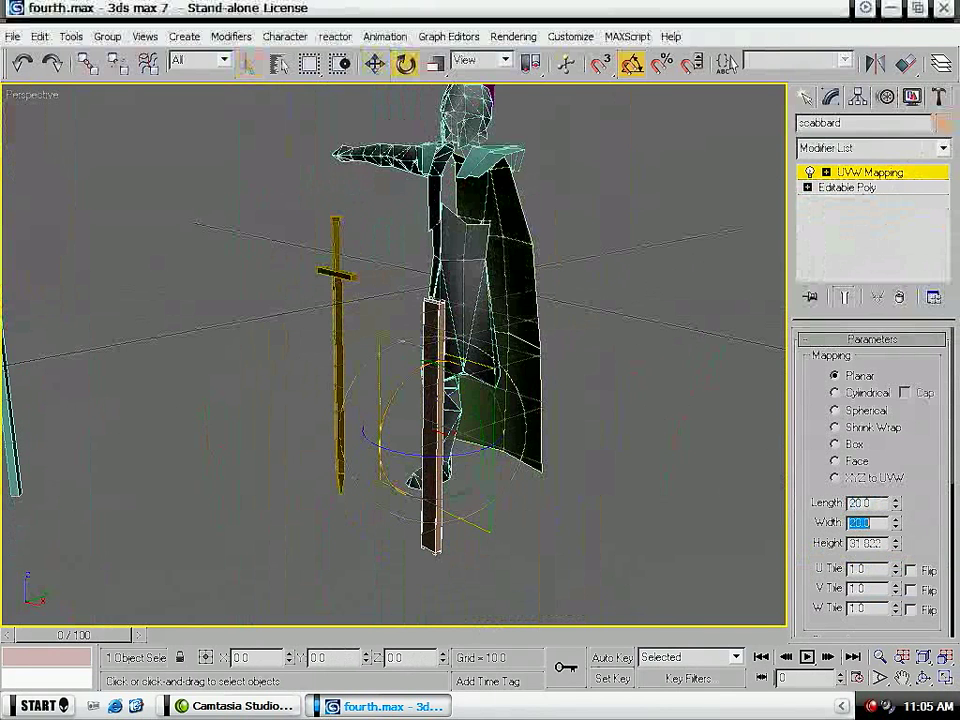
- Add an Unwrap UVW modifier to the scabbard and open its UV layout to view the complete strip
{"action": "left_click", "coordinate": [897, 149]}
{"action": "right_click", "coordinate": [897, 149]}
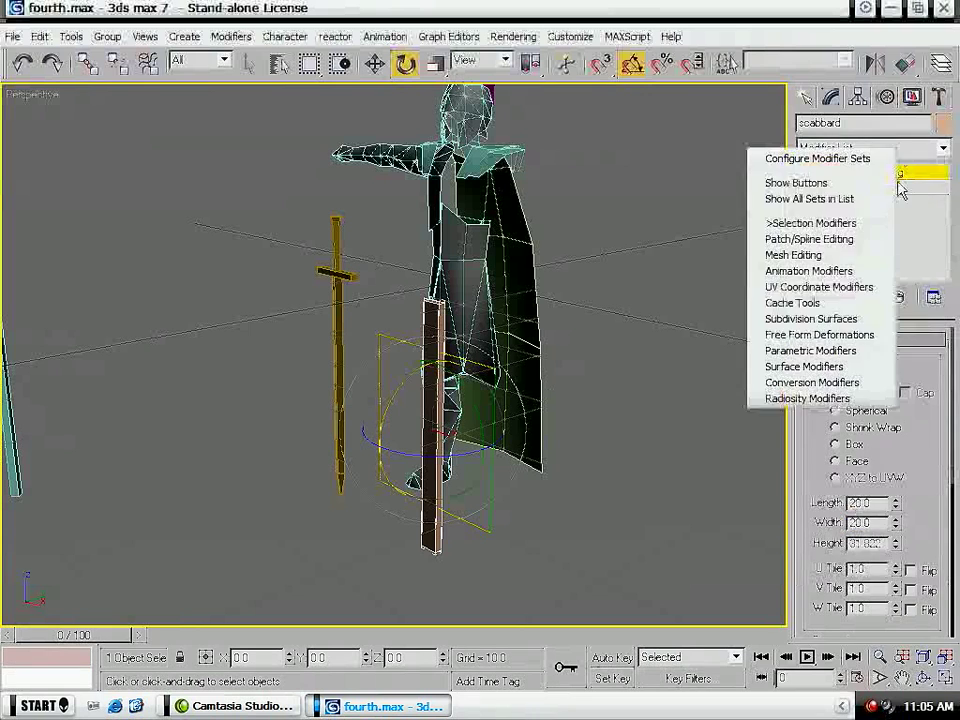
{"action": "left_click", "coordinate": [906, 147]}
{"action": "scroll", "coordinate": [870, 560], "scroll_direction": "down", "scroll_amount": 20}
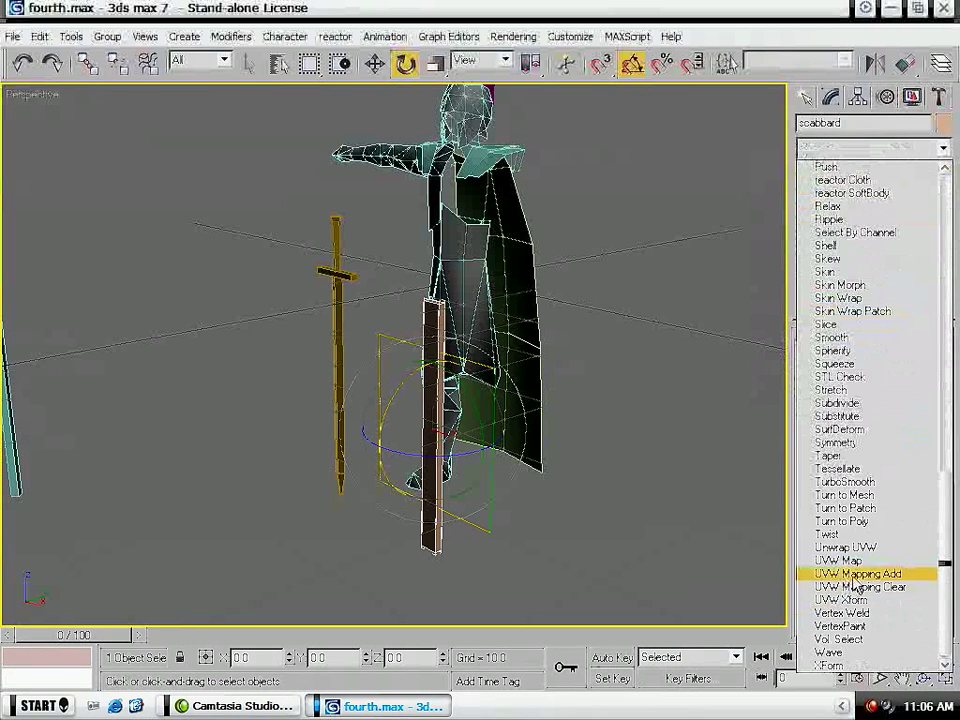
{"action": "left_click", "coordinate": [858, 549]}
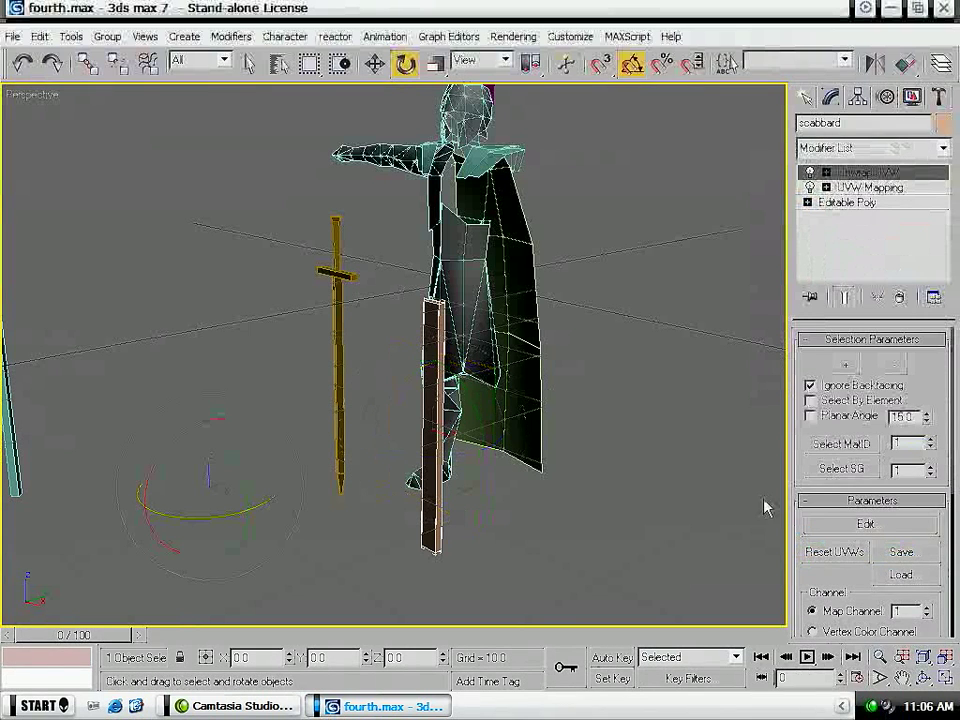
{"action": "left_click", "coordinate": [846, 536]}
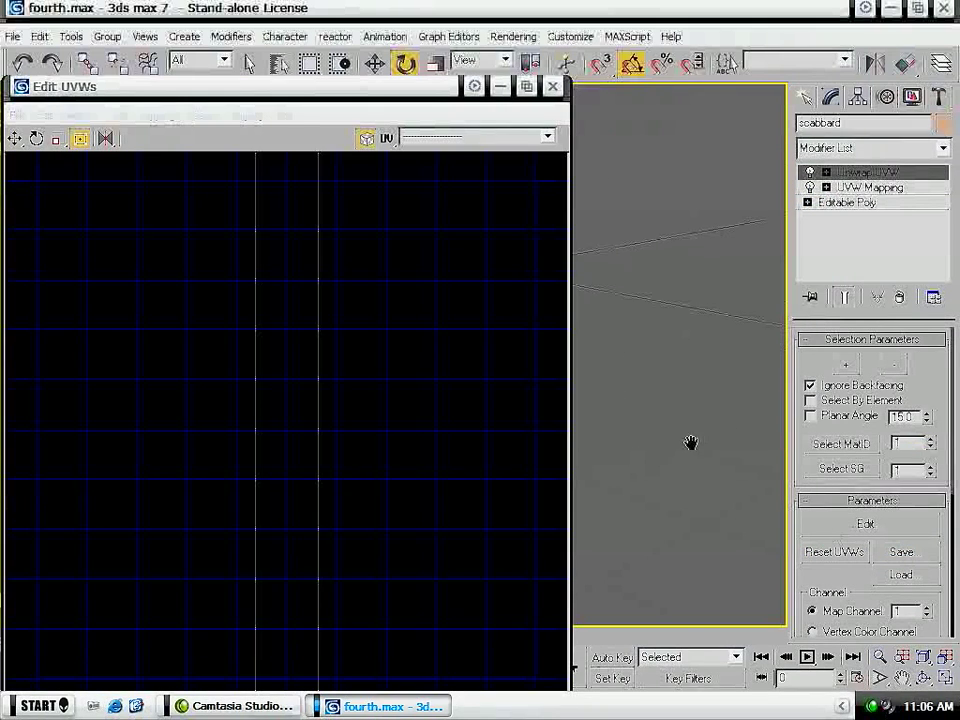
{"action": "scroll", "coordinate": [410, 400], "scroll_direction": "down", "scroll_amount": 3}
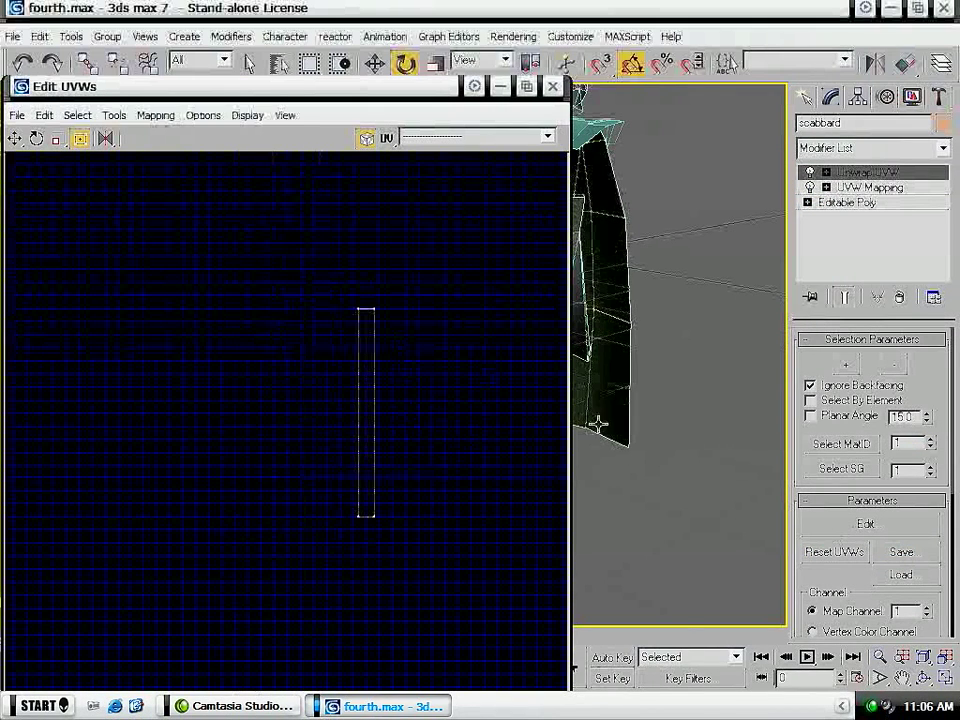
{"action": "scroll", "coordinate": [596, 425], "scroll_direction": "down", "scroll_amount": 5}
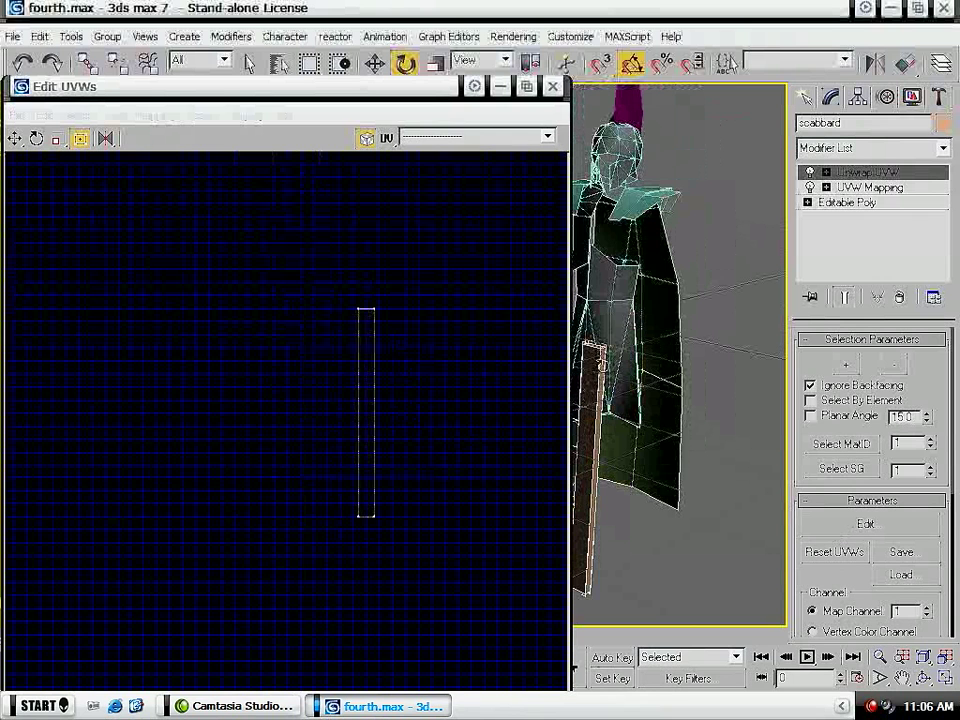
- Close the UV editor, then inspect the scabbard's sides and remove its Unwrap UVW modifier
{"action": "left_click", "coordinate": [551, 88]}
{"action": "middle_click_drag", "start_coordinate": [586, 458], "coordinate": [425, 328]}
{"action": "scroll", "coordinate": [364, 351], "scroll_direction": "up", "scroll_amount": 3}
{"action": "scroll", "coordinate": [358, 396], "scroll_direction": "down", "scroll_amount": 1}
{"action": "middle_click_drag", "start_coordinate": [383, 485], "coordinate": [388, 378]}
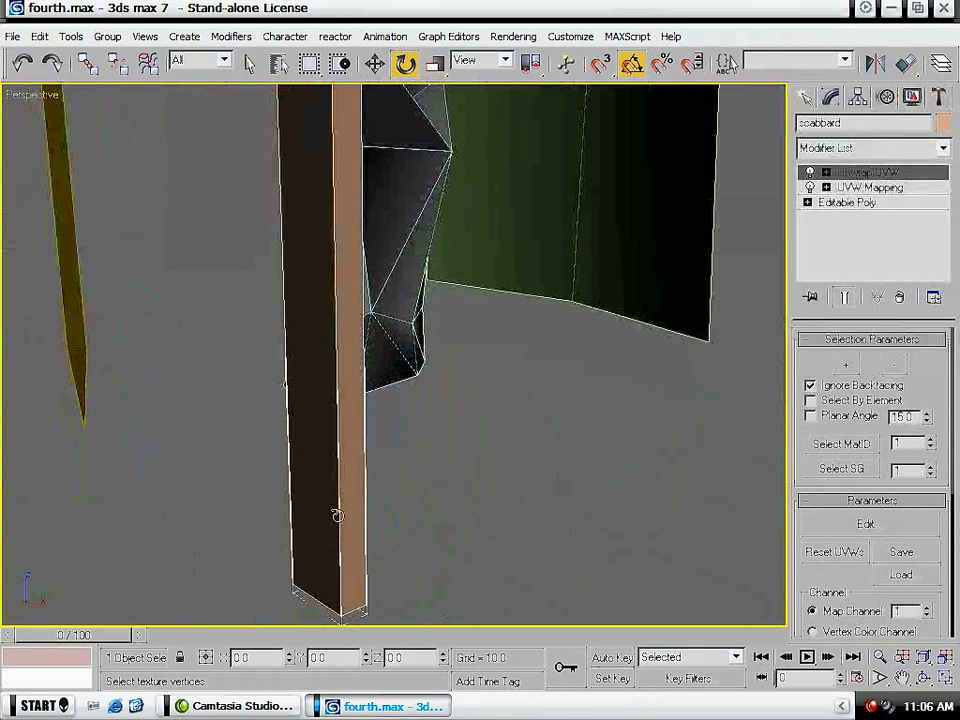
{"action": "middle_click_drag", "start_coordinate": [325, 470], "coordinate": [330, 32]}
{"action": "middle_click_drag", "start_coordinate": [430, 448], "coordinate": [445, 619]}
{"action": "middle_click_drag", "start_coordinate": [412, 538], "coordinate": [414, 240]}
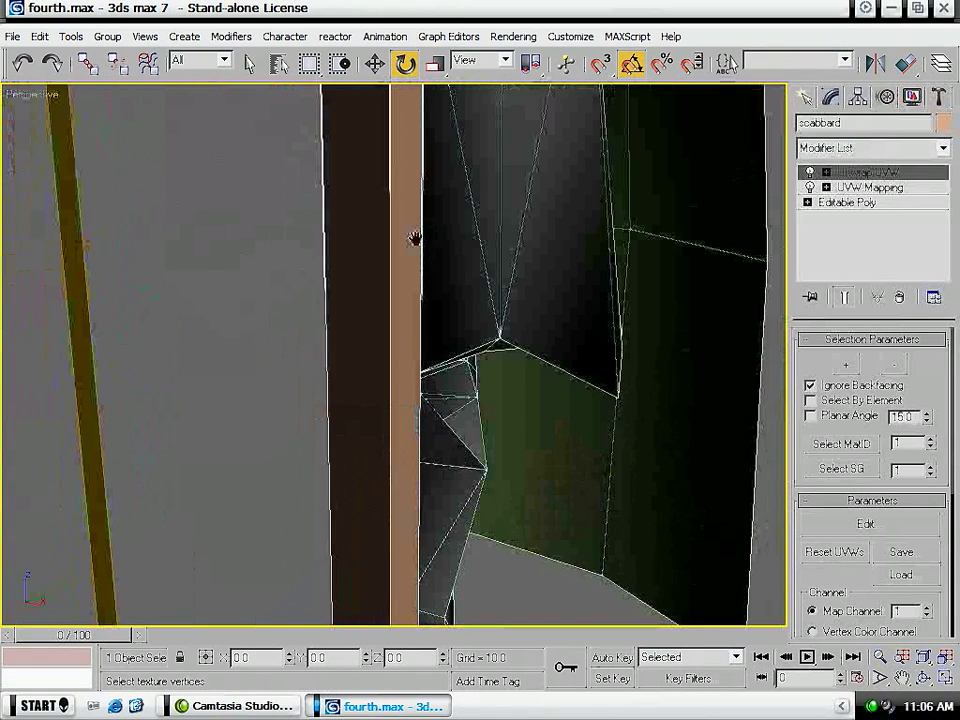
{"action": "scroll", "coordinate": [414, 240], "scroll_direction": "down", "scroll_amount": 4}
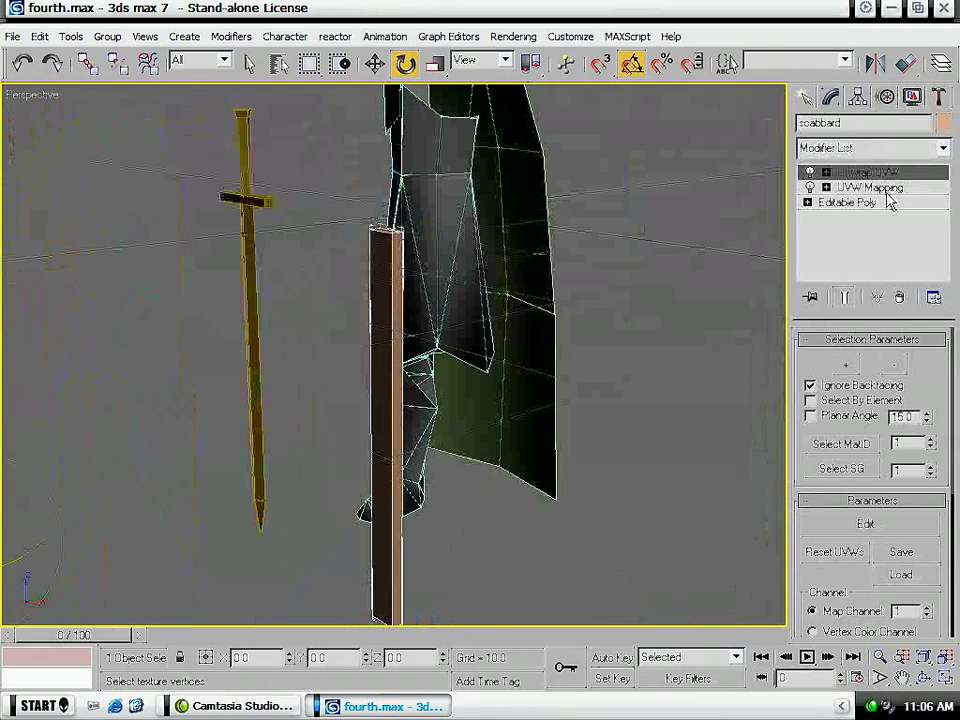
{"action": "left_click", "coordinate": [902, 299]}
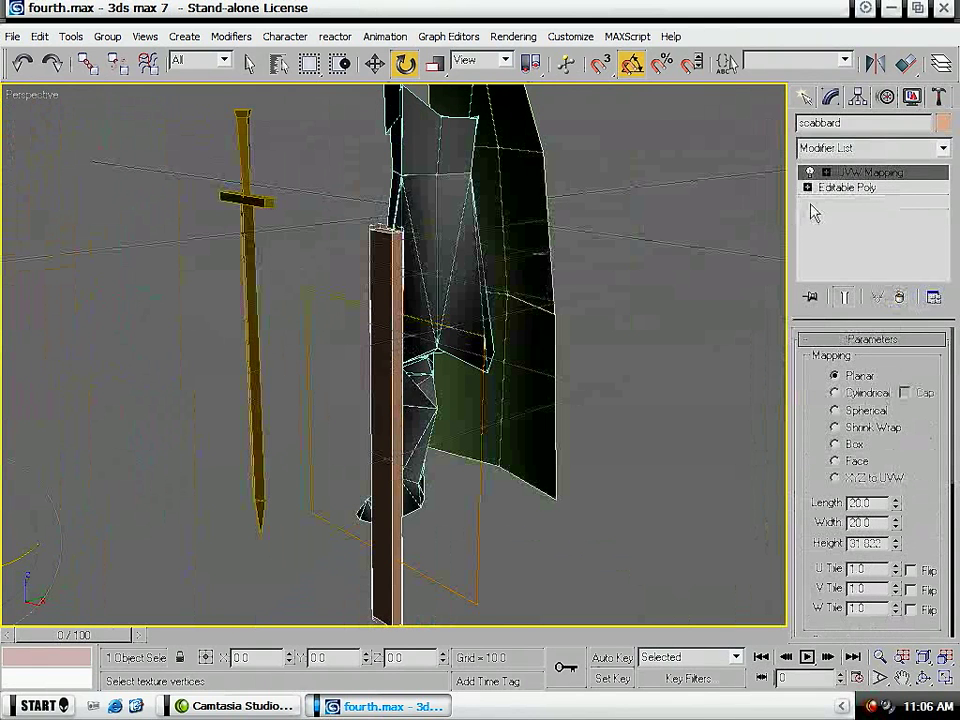
- Add an Unwrap UVW modifier to the scabbard and open its UV layout for editing
{"action": "left_click", "coordinate": [857, 178]}
{"action": "left_click_drag", "start_coordinate": [389, 458], "coordinate": [438, 465]}
{"action": "left_click", "coordinate": [889, 147]}
{"action": "scroll", "coordinate": [848, 398], "scroll_direction": "down", "scroll_amount": 10}
{"action": "left_click", "coordinate": [845, 558]}
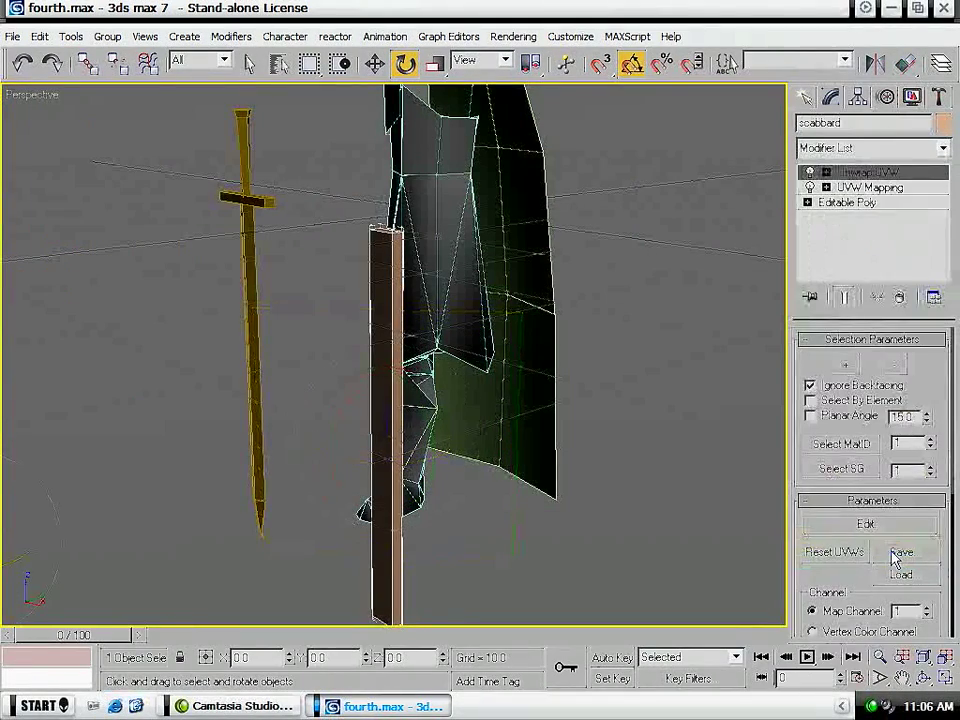
{"action": "left_click", "coordinate": [900, 527]}
{"action": "scroll", "coordinate": [356, 236], "scroll_direction": "down", "scroll_amount": 5}
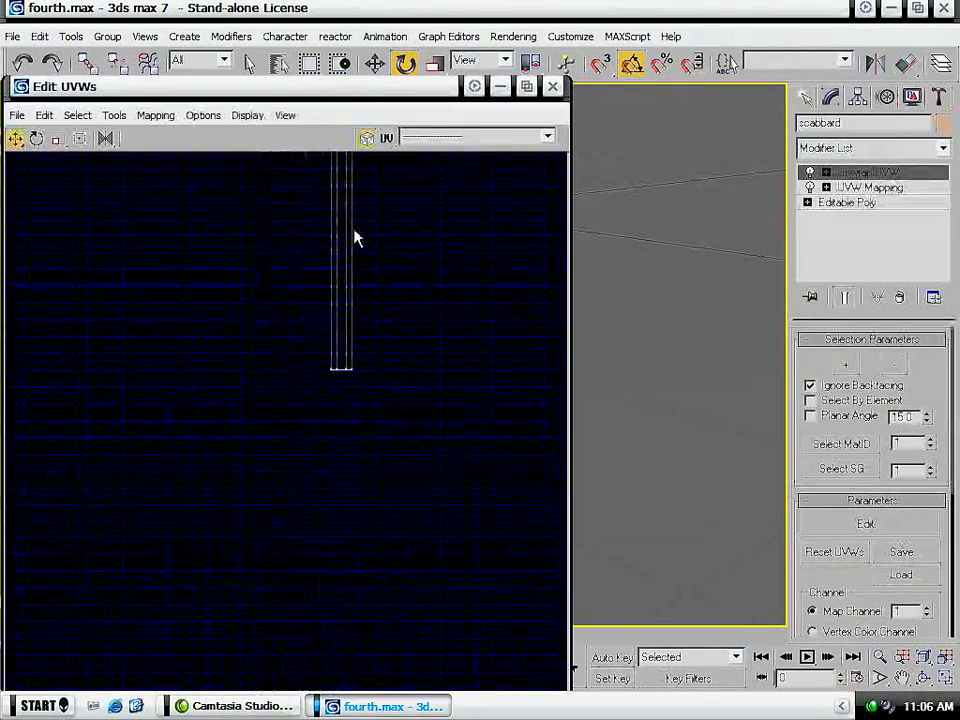
- Try to spread the scabbard's overlapping UVs by raising the upper-end vertices one by one to the same height
{"action": "middle_click_drag", "start_coordinate": [358, 229], "coordinate": [328, 383]}
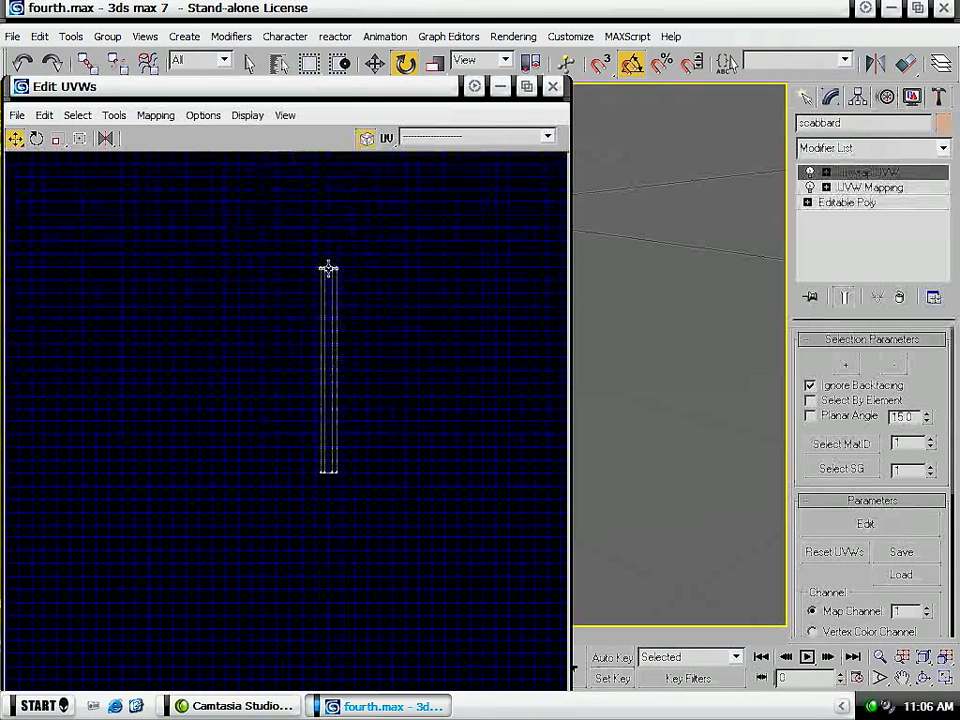
{"action": "scroll", "coordinate": [330, 267], "scroll_direction": "up", "scroll_amount": 8}
{"action": "left_click_drag", "start_coordinate": [113, 336], "coordinate": [162, 341]}
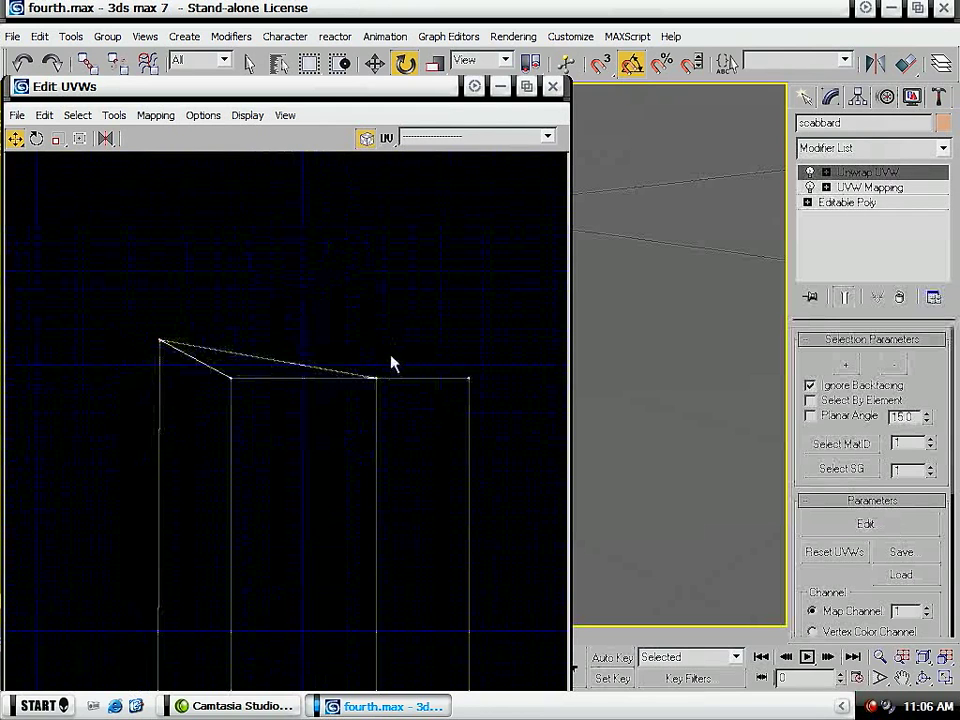
{"action": "left_click_drag", "start_coordinate": [381, 378], "coordinate": [380, 339]}
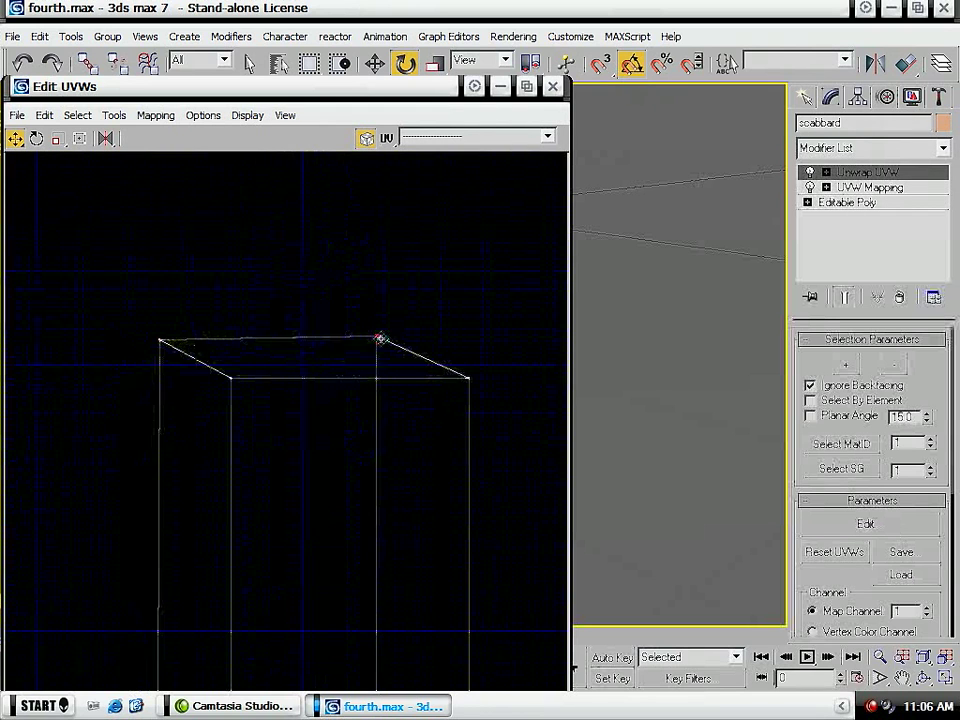
{"action": "scroll", "coordinate": [381, 375], "scroll_direction": "down", "scroll_amount": 3}
{"action": "middle_click_drag", "start_coordinate": [406, 653], "coordinate": [401, 597]}
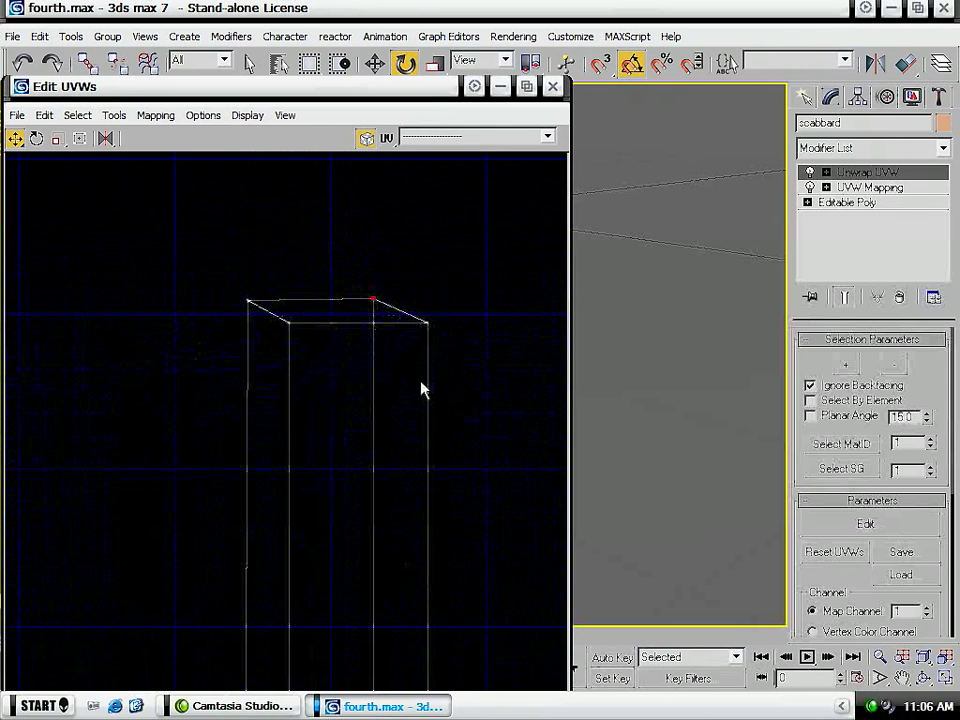
{"action": "middle_click_drag", "start_coordinate": [264, 456], "coordinate": [268, 360]}
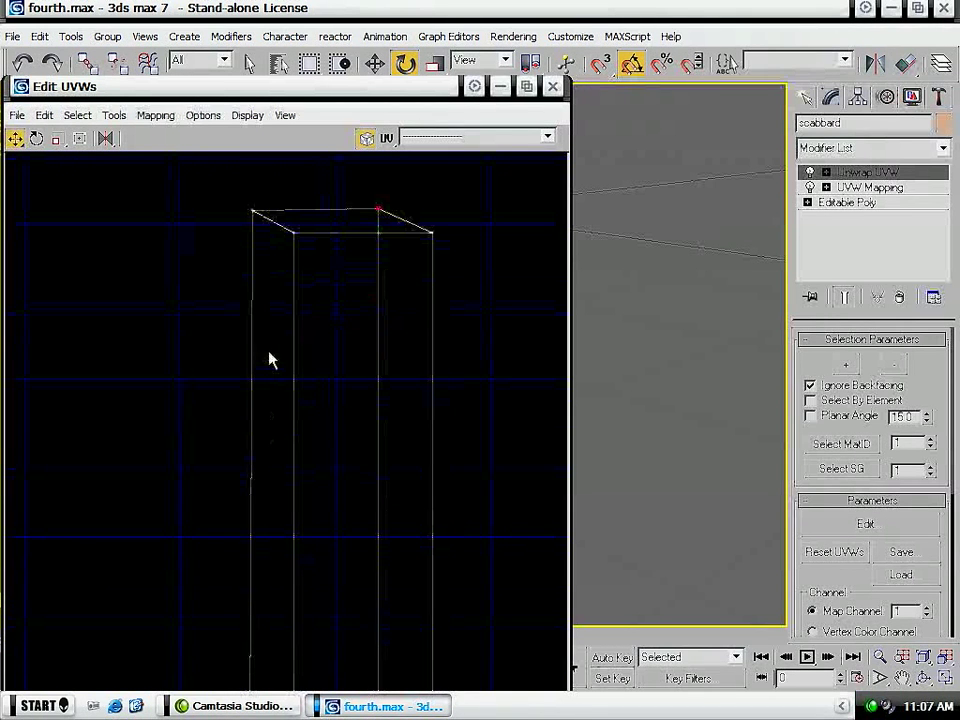
{"action": "left_click_drag", "start_coordinate": [293, 232], "coordinate": [293, 210]}
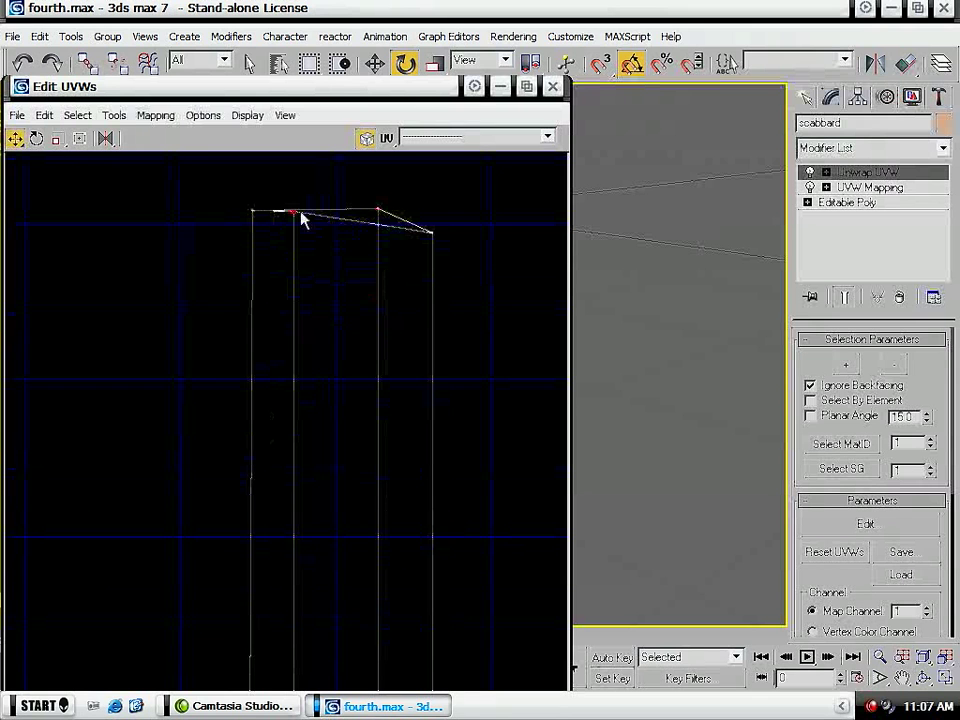
{"action": "left_click_drag", "start_coordinate": [433, 234], "coordinate": [433, 211]}
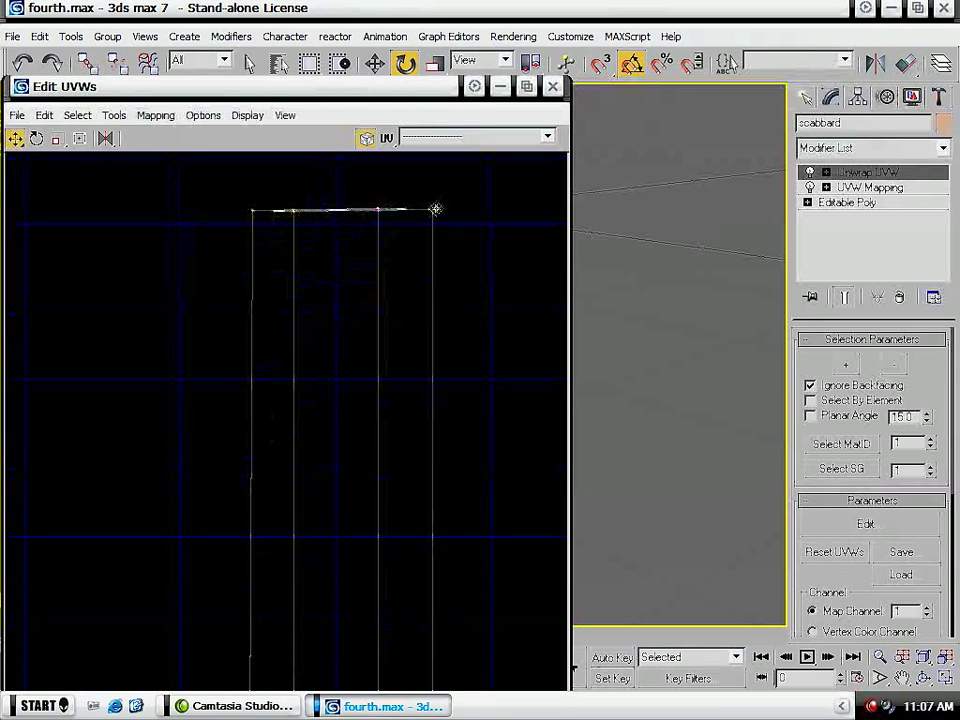
- Close the UV editor and undo the scabbard's unwrap back to its planar UVW mapping
{"action": "left_click", "coordinate": [550, 89]}
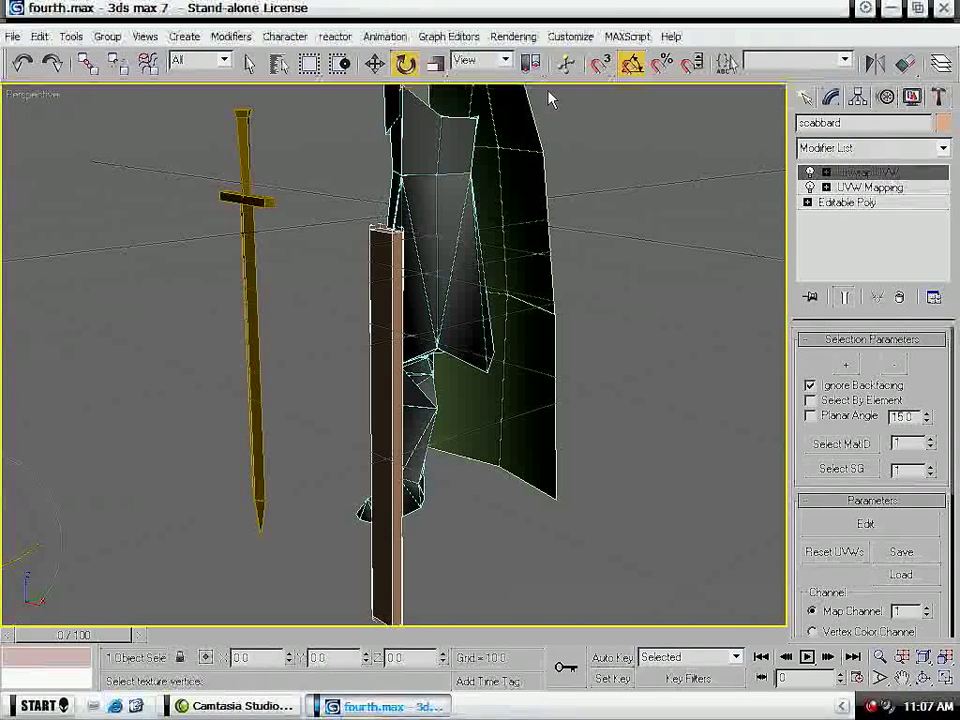
{"action": "left_click", "coordinate": [901, 298]}
{"action": "key", "text": "ctrl+z"}
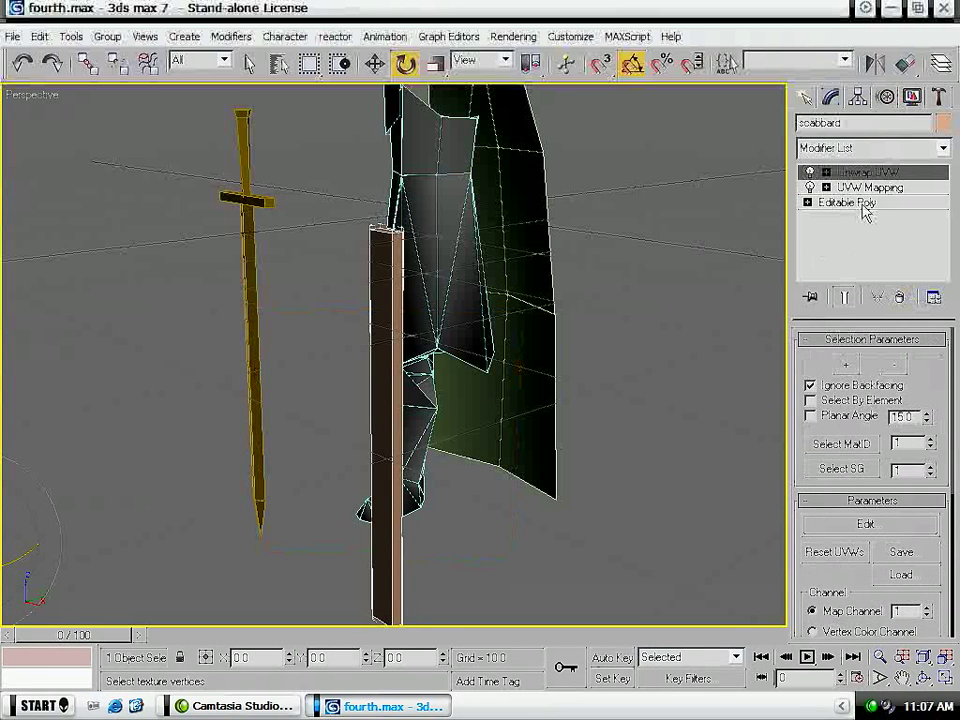
{"action": "key", "text": "ctrl+z"}
{"action": "key", "text": "ctrl+z"}
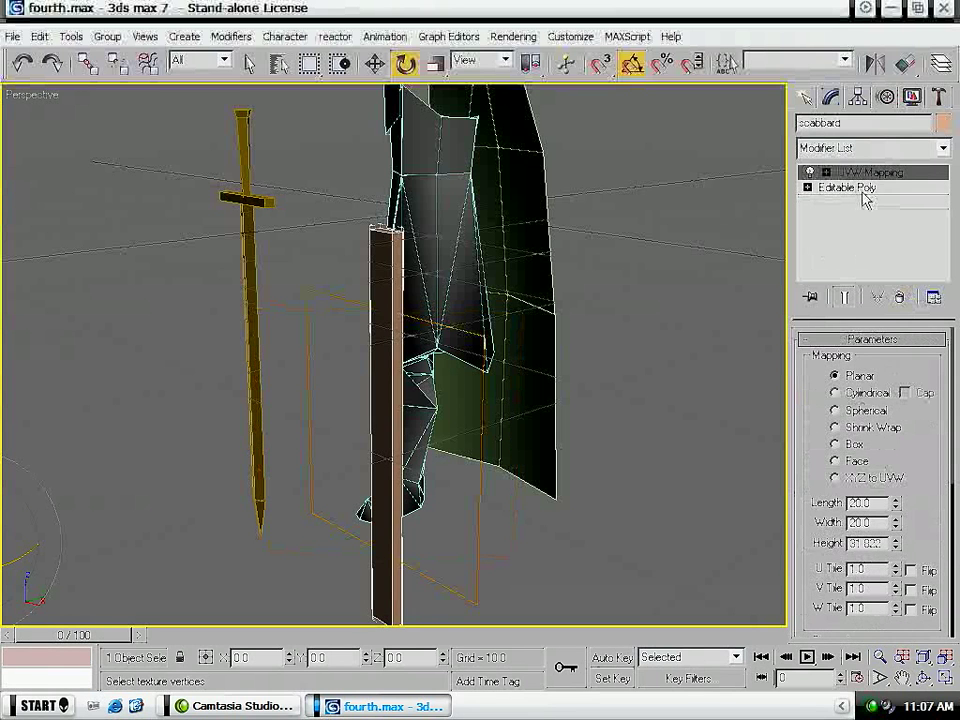
- Add an Unwrap UVW modifier to the scabbard and move its whole UV layout outside the texture square, below and beside it
{"action": "left_click", "coordinate": [893, 150]}
{"action": "scroll", "coordinate": [850, 500], "scroll_direction": "down", "scroll_amount": 10}
{"action": "left_click", "coordinate": [860, 548]}
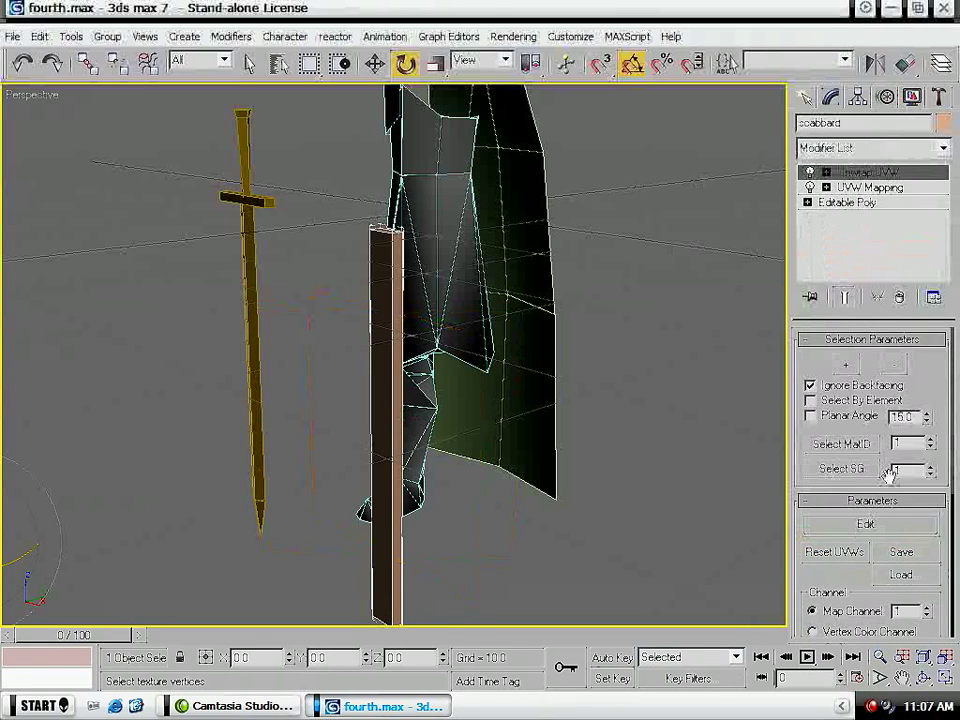
{"action": "left_click", "coordinate": [885, 524]}
{"action": "scroll", "coordinate": [446, 263], "scroll_direction": "up", "scroll_amount": 3}
{"action": "left_click_drag", "start_coordinate": [437, 293], "coordinate": [149, 472]}
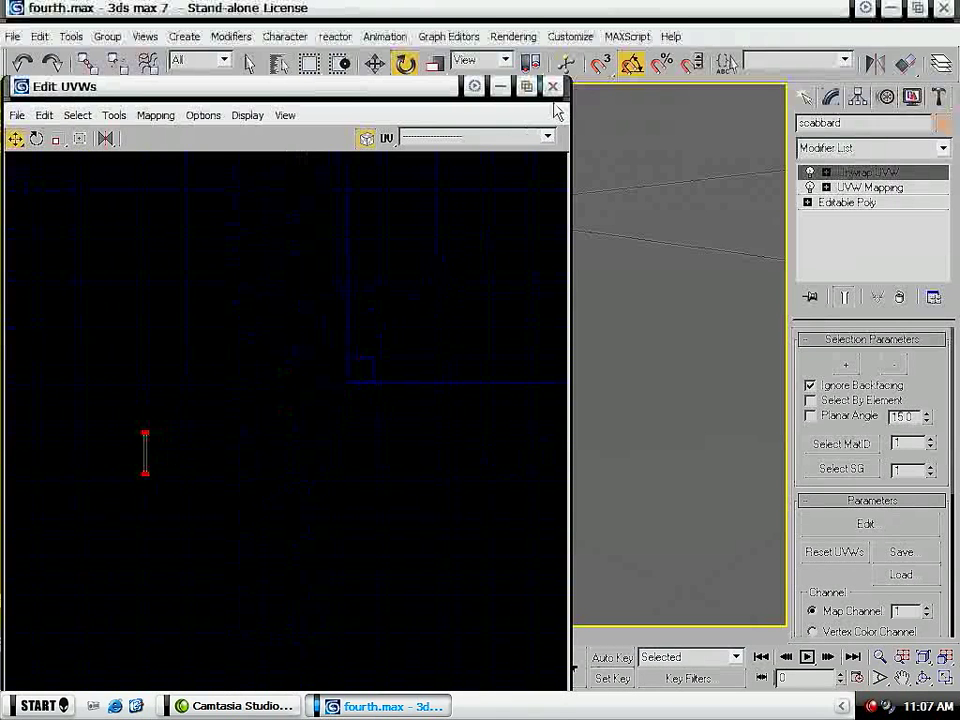
- Close the UV editor and convert the scabbard to an Editable Poly
{"action": "left_click", "coordinate": [552, 86]}
{"action": "right_click", "coordinate": [390, 372]}
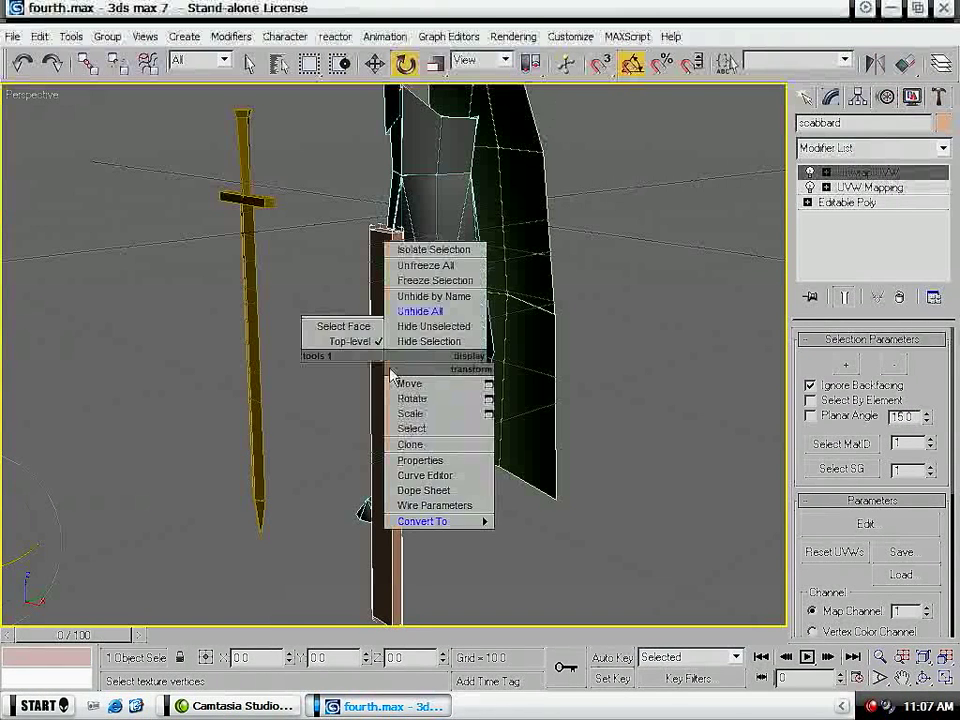
{"action": "mouse_move", "coordinate": [422, 521]}
{"action": "left_click", "coordinate": [557, 536]}
- Add an Unwrap UVW modifier to the sword and open its UV layout for editing
{"action": "key", "text": "q"}
{"action": "left_click", "coordinate": [252, 396]}
{"action": "left_click", "coordinate": [905, 148]}
{"action": "scroll", "coordinate": [932, 472], "scroll_direction": "down", "scroll_amount": 10}
{"action": "scroll", "coordinate": [932, 472], "scroll_direction": "down", "scroll_amount": 5}
{"action": "left_click", "coordinate": [905, 544]}
{"action": "left_click", "coordinate": [866, 523]}
- Move the sword's UV layout clear of the texture square
{"action": "middle_click_drag", "start_coordinate": [395, 373], "coordinate": [361, 369]}
{"action": "scroll", "coordinate": [361, 369], "scroll_direction": "down", "scroll_amount": 5}
{"action": "left_click_drag", "start_coordinate": [439, 253], "coordinate": [265, 480]}
{"action": "scroll", "coordinate": [333, 382], "scroll_direction": "down", "scroll_amount": 6}
{"action": "left_click_drag", "start_coordinate": [337, 368], "coordinate": [505, 266]}
- Close the UV editor, convert the sword to an Editable Poly and clear the selection
{"action": "left_click", "coordinate": [552, 88]}
{"action": "right_click", "coordinate": [256, 373]}
{"action": "mouse_move", "coordinate": [300, 542]}
{"action": "left_click", "coordinate": [385, 559]}
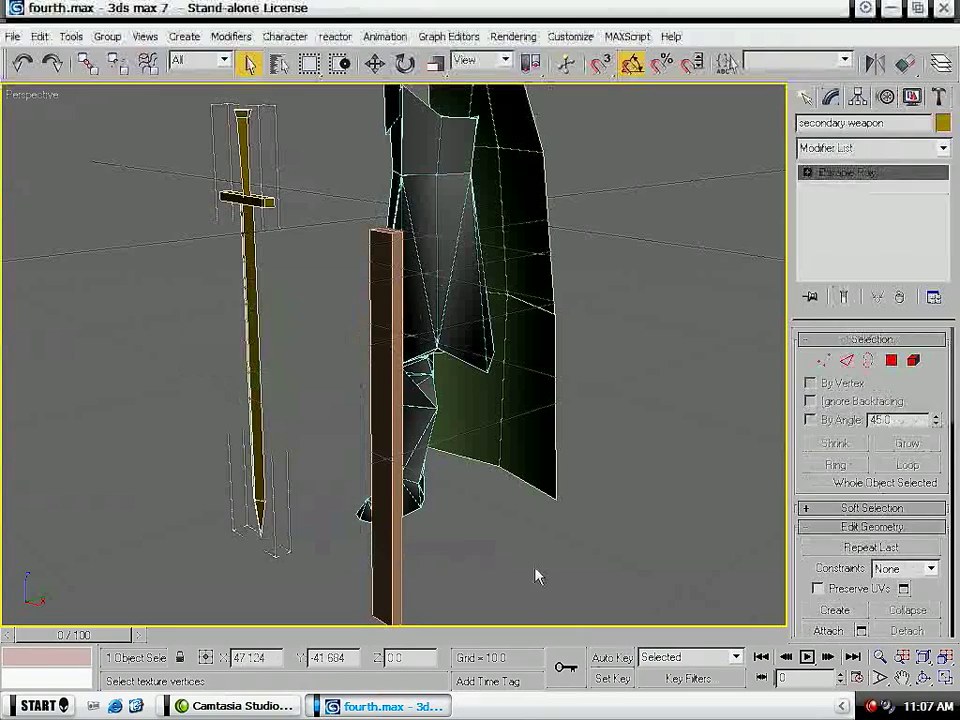
{"action": "left_click", "coordinate": [538, 576]}
- Add an Unwrap UVW modifier to the checkered face inside the helmet and open its UV layout
{"action": "middle_click_drag", "start_coordinate": [555, 250], "coordinate": [534, 512]}
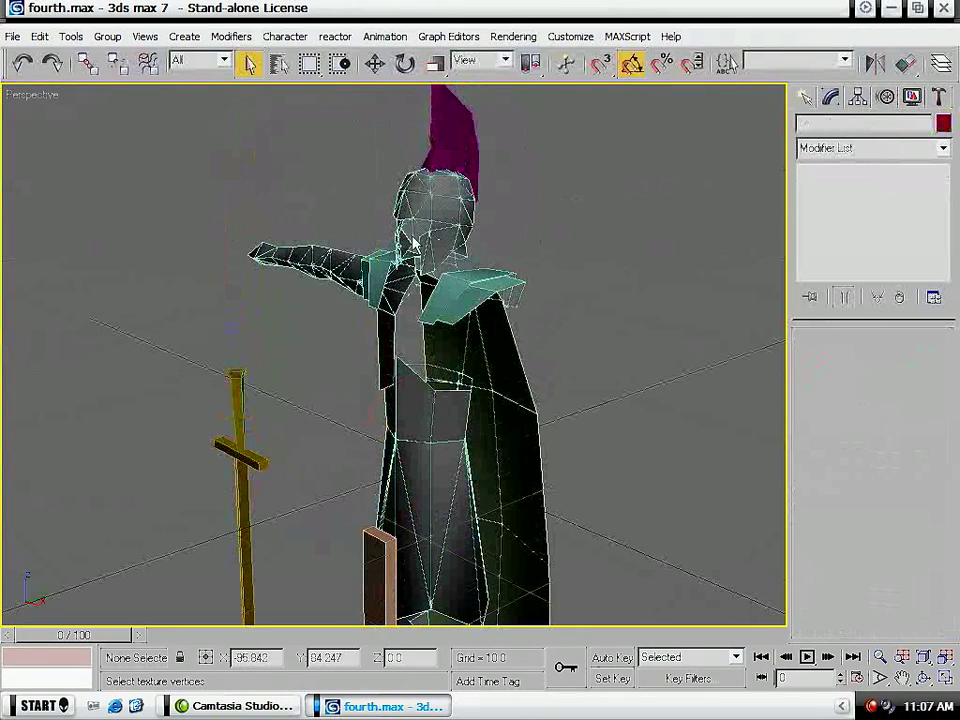
{"action": "middle_click_drag", "start_coordinate": [236, 381], "coordinate": [514, 234], "text": "alt"}
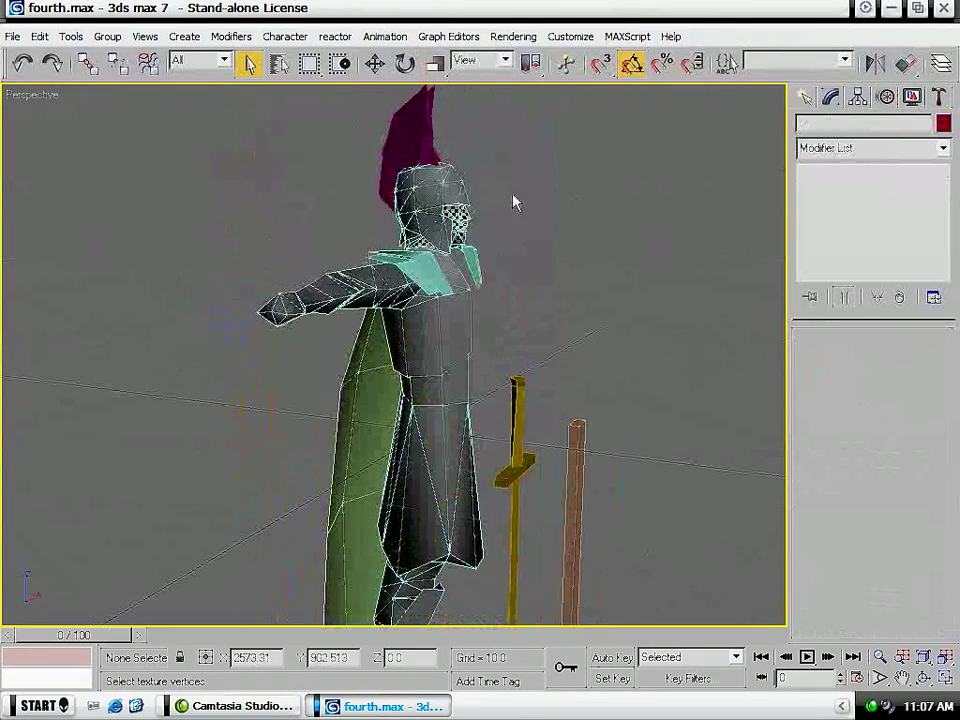
{"action": "left_click", "coordinate": [457, 219]}
{"action": "left_click", "coordinate": [915, 149]}
{"action": "left_click_drag", "start_coordinate": [943, 235], "coordinate": [940, 558]}
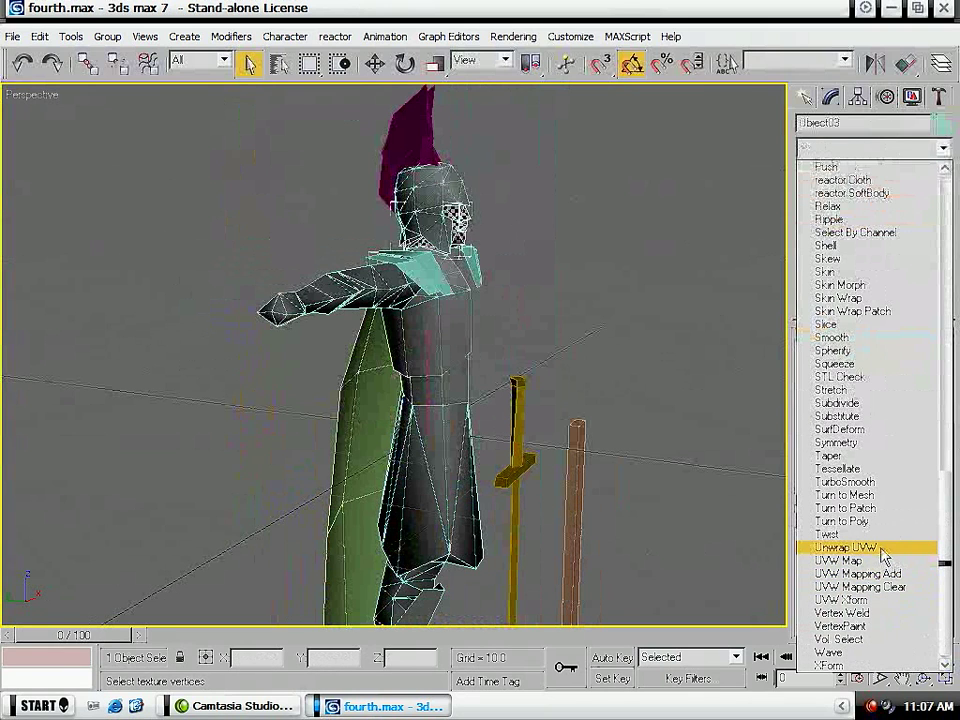
{"action": "double_click", "coordinate": [884, 550]}
{"action": "left_click", "coordinate": [491, 420]}
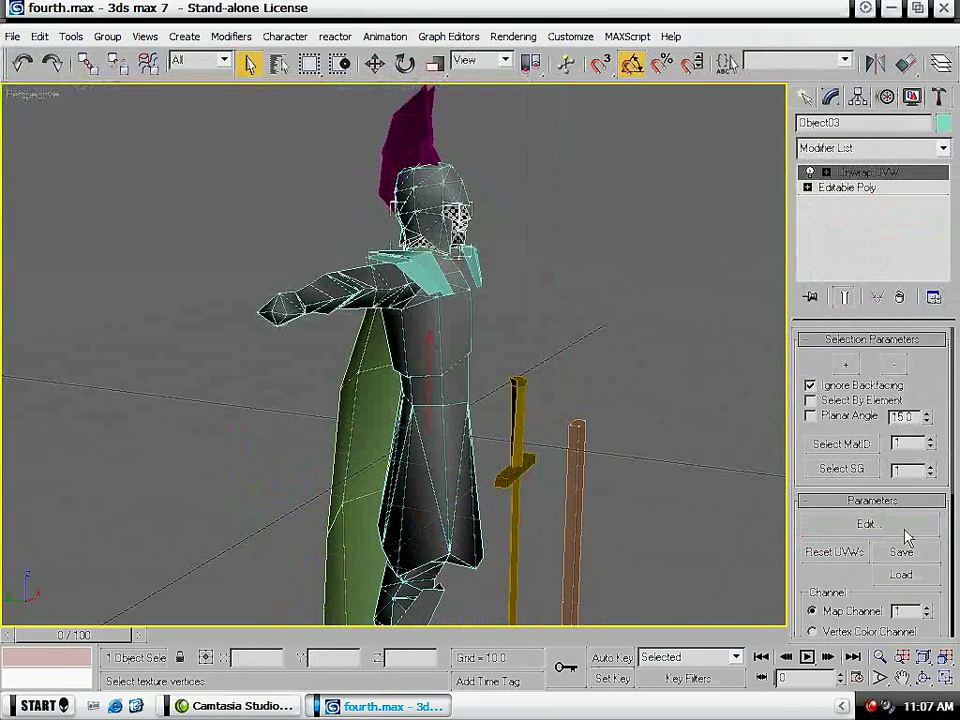
{"action": "left_click", "coordinate": [865, 524]}
- Move the face's whole UV layout off the checker texture into the empty area beside it
{"action": "scroll", "coordinate": [298, 276], "scroll_direction": "down", "scroll_amount": 8}
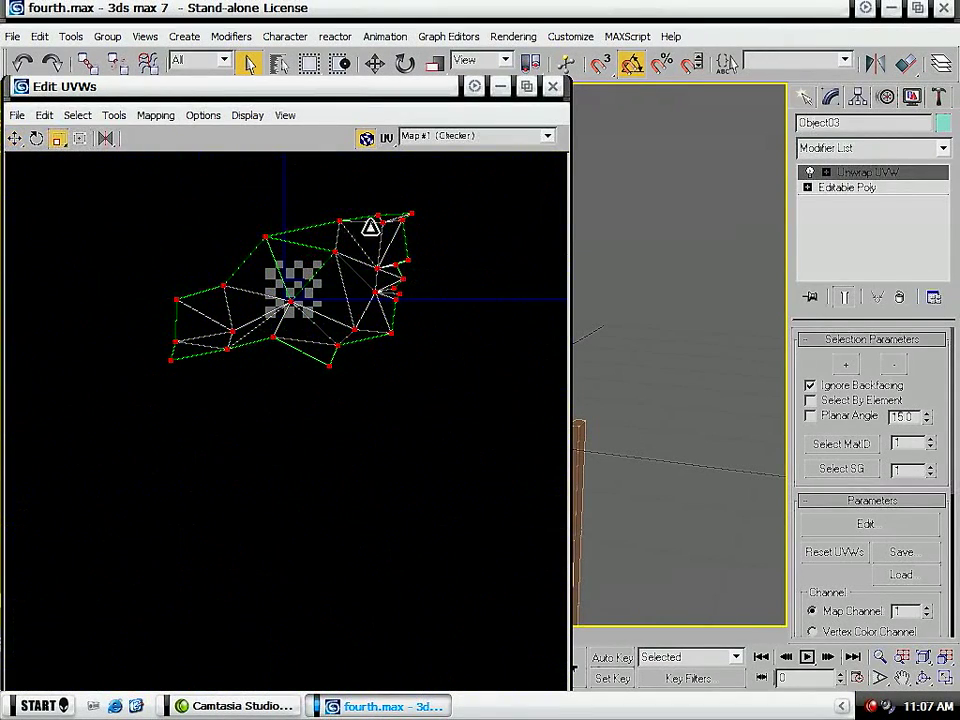
{"action": "scroll", "coordinate": [343, 237], "scroll_direction": "down", "scroll_amount": 5}
{"action": "left_click_drag", "start_coordinate": [322, 296], "coordinate": [261, 435]}
{"action": "scroll", "coordinate": [300, 260], "scroll_direction": "up", "scroll_amount": 5}
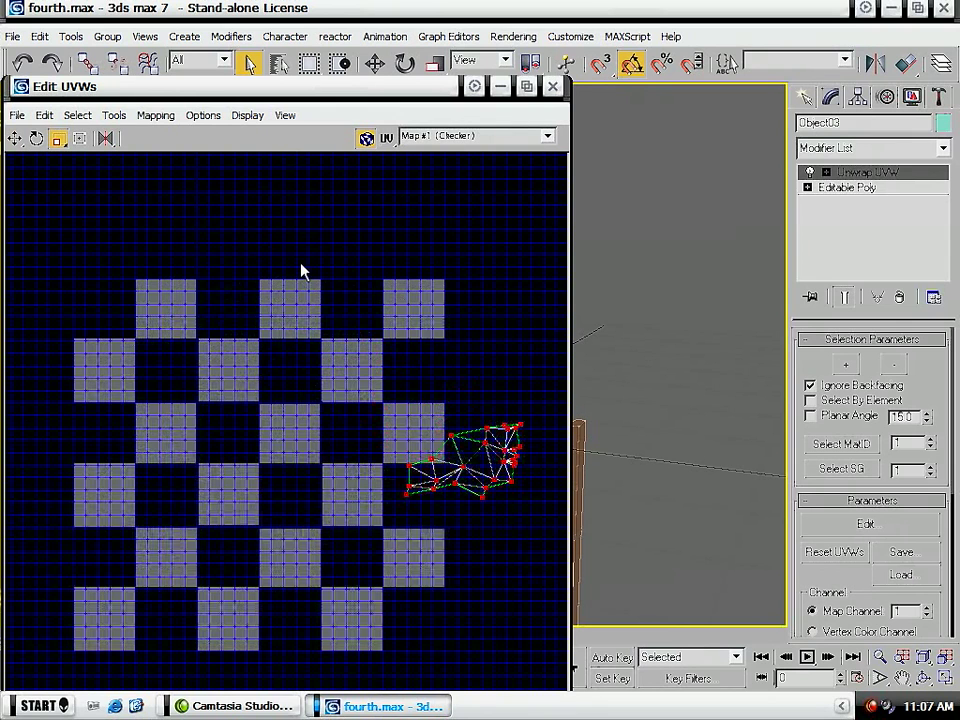
{"action": "left_click", "coordinate": [16, 139]}
{"action": "scroll", "coordinate": [365, 320], "scroll_direction": "down", "scroll_amount": 8}
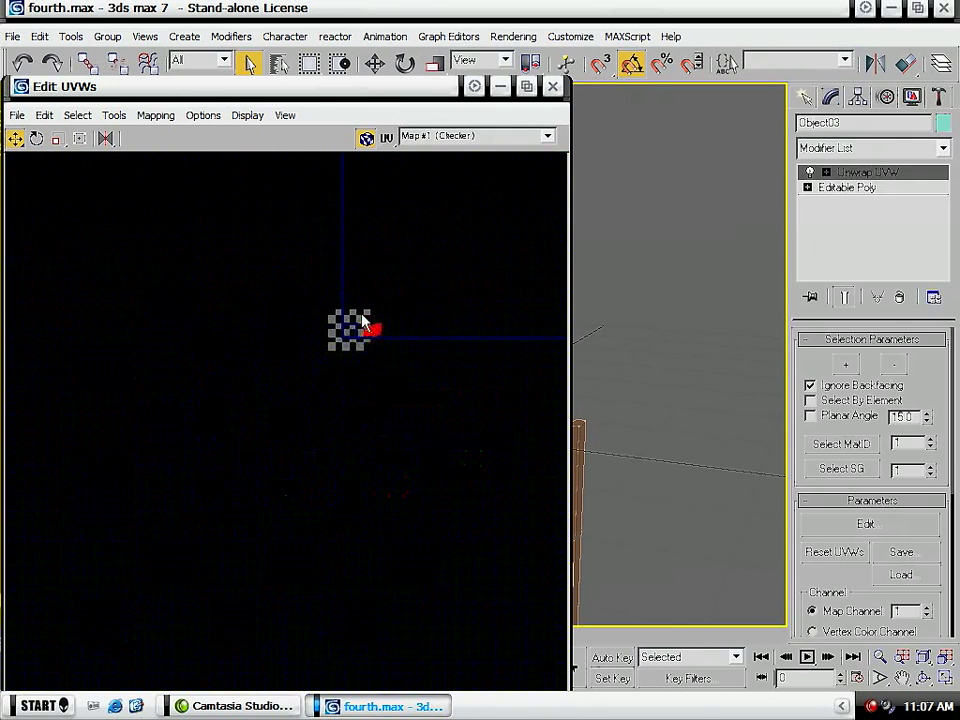
{"action": "left_click_drag", "start_coordinate": [381, 330], "coordinate": [241, 426]}
{"action": "left_click_drag", "start_coordinate": [423, 425], "coordinate": [355, 185]}
- Close the UV editor, convert the face object to an Editable Poly and clear the selection
{"action": "left_click", "coordinate": [555, 88]}
{"action": "right_click", "coordinate": [452, 207]}
{"action": "mouse_move", "coordinate": [520, 368]}
{"action": "left_click", "coordinate": [598, 383]}
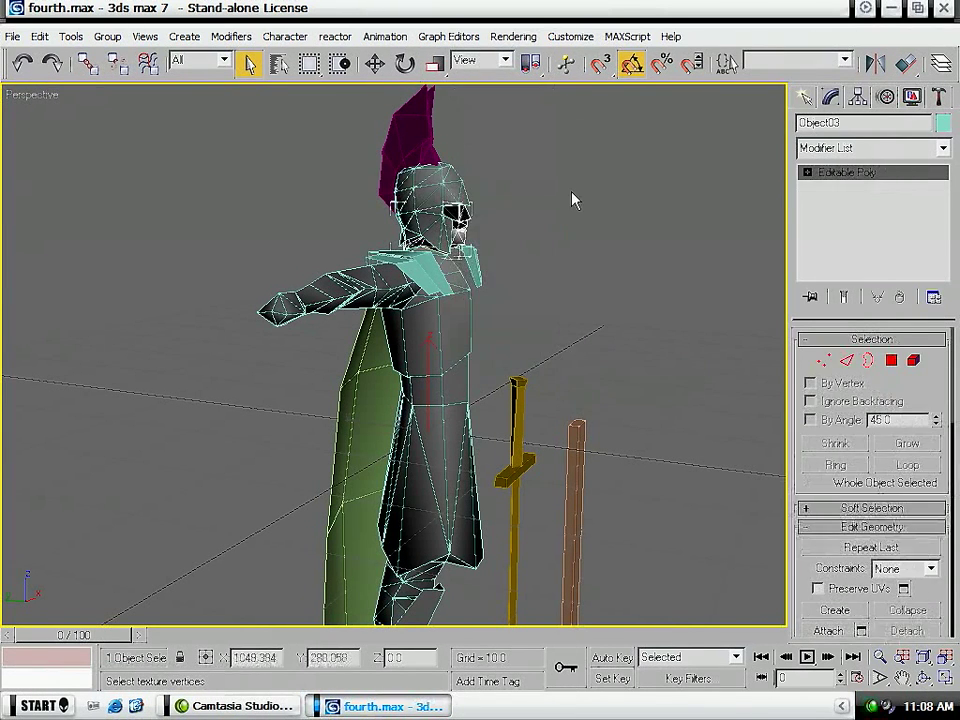
{"action": "left_click", "coordinate": [571, 191]}
- Examine the soldier, weapons, helmet and its crest pieces from several angles for parts still needing UV mapping
{"action": "middle_click_drag", "start_coordinate": [537, 518], "coordinate": [493, 249]}
{"action": "scroll", "coordinate": [494, 249], "scroll_direction": "down", "scroll_amount": 6}
{"action": "middle_click_drag", "start_coordinate": [579, 225], "coordinate": [612, 370], "text": "alt"}
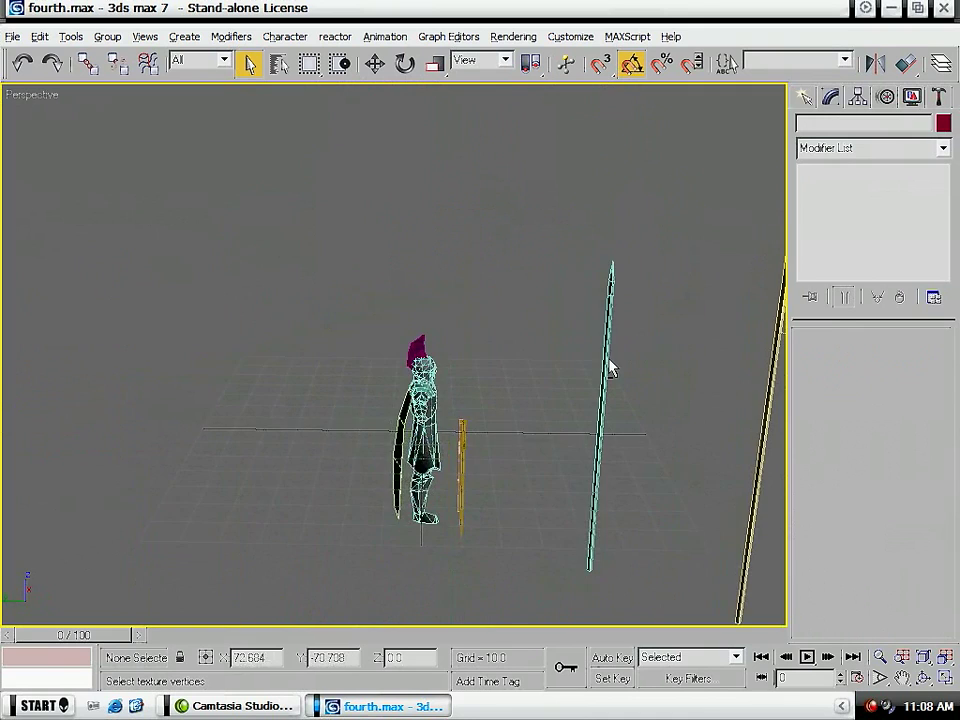
{"action": "scroll", "coordinate": [566, 361], "scroll_direction": "up", "scroll_amount": 10}
{"action": "middle_click_drag", "start_coordinate": [617, 309], "coordinate": [405, 304]}
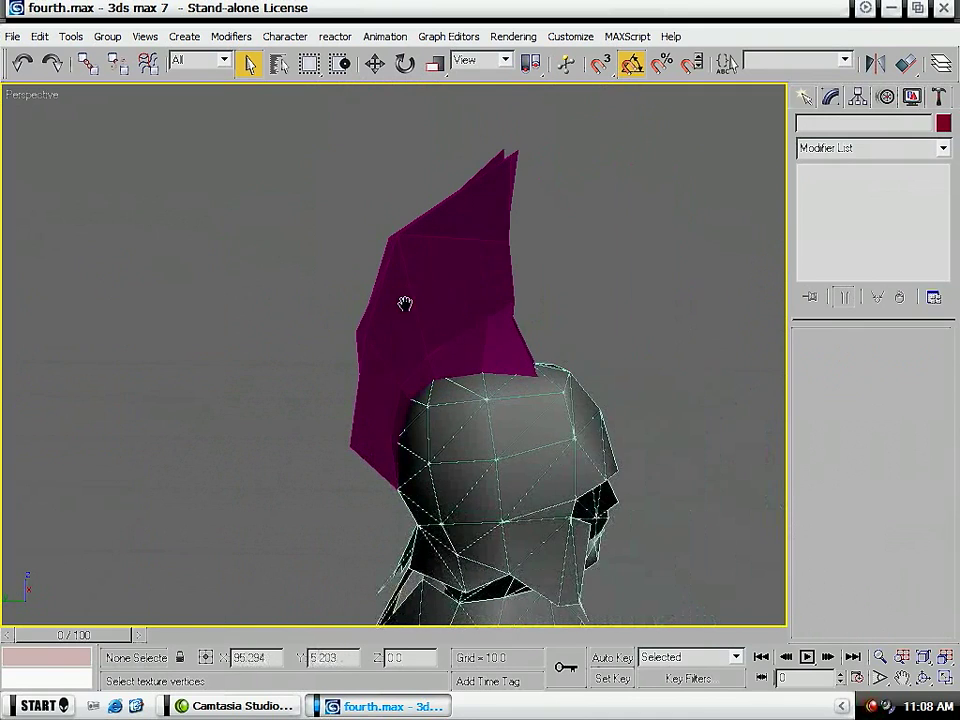
{"action": "left_click_drag", "start_coordinate": [562, 282], "coordinate": [490, 323]}
{"action": "middle_click_drag", "start_coordinate": [478, 399], "coordinate": [432, 385], "text": "alt"}
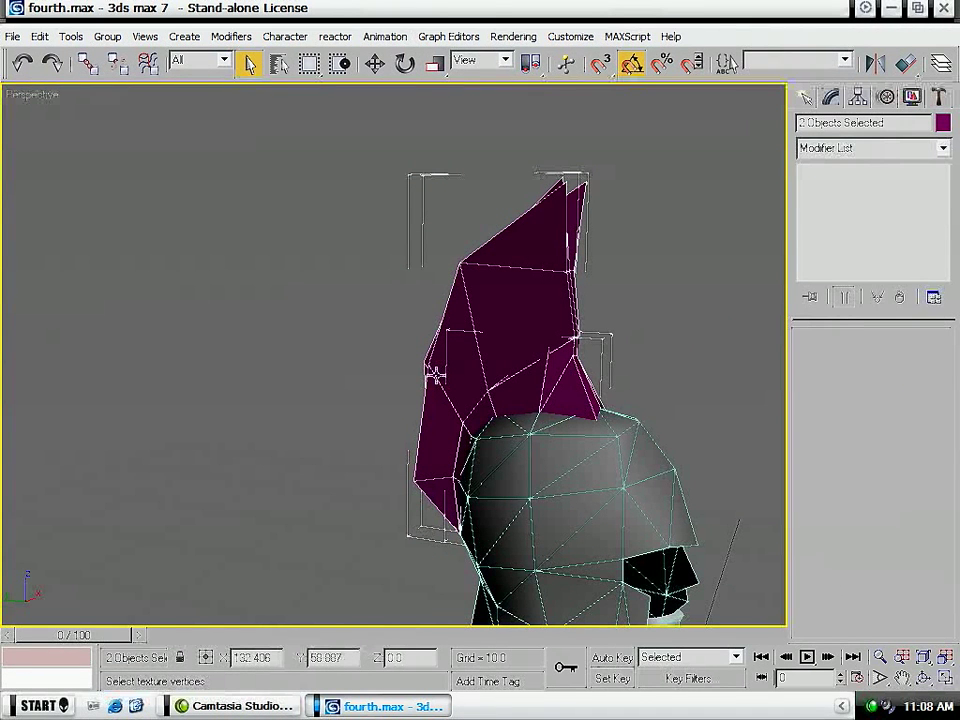
{"action": "middle_click_drag", "start_coordinate": [533, 473], "coordinate": [592, 470]}
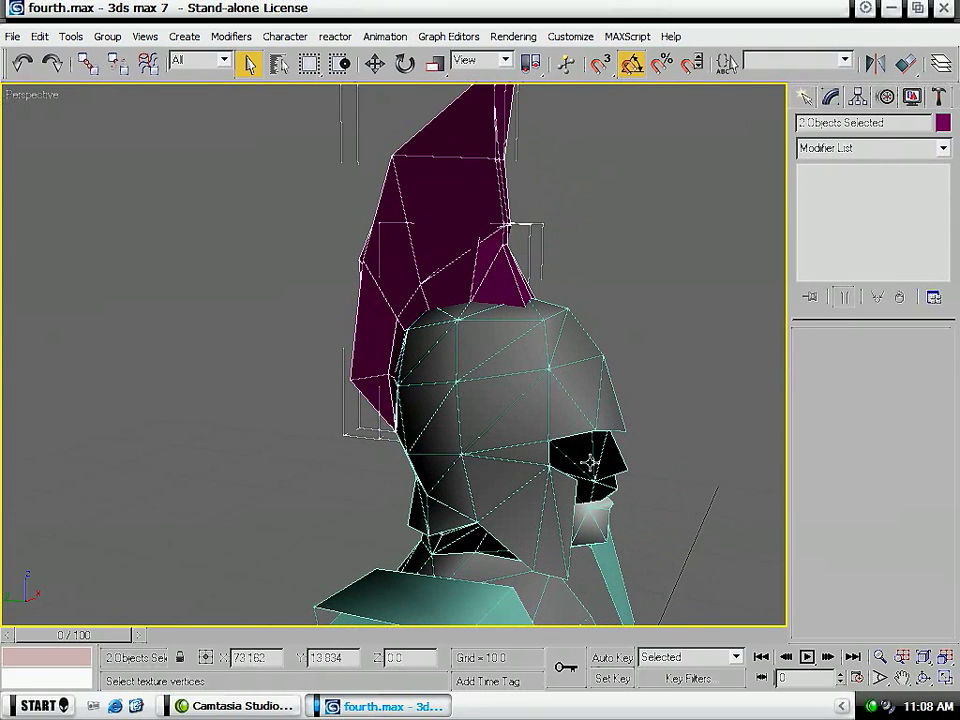
- Apply a planar UVW Map modifier to the shoulder pauldrons
{"action": "mouse_move", "coordinate": [595, 425]}
{"action": "middle_mouse_down", "text": "alt"}
{"action": "mouse_move", "coordinate": [570, 431]}
{"action": "mouse_move", "coordinate": [578, 423]}
{"action": "middle_mouse_up", "text": "alt"}
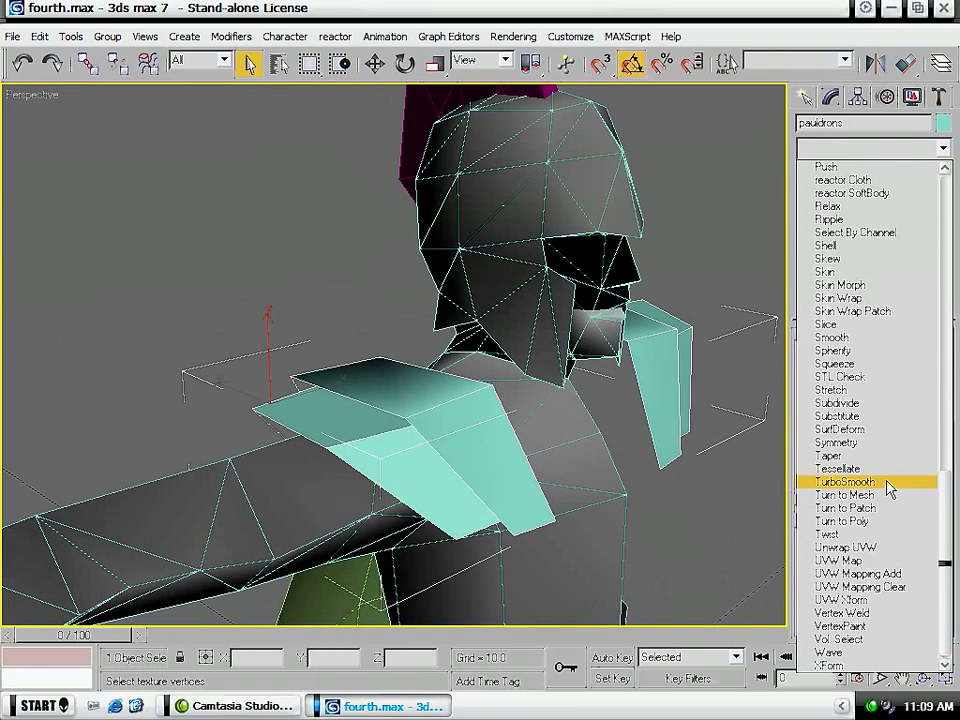
{"action": "left_click", "coordinate": [840, 561]}
{"action": "middle_click_drag", "start_coordinate": [501, 373], "coordinate": [420, 447], "text": "alt"}
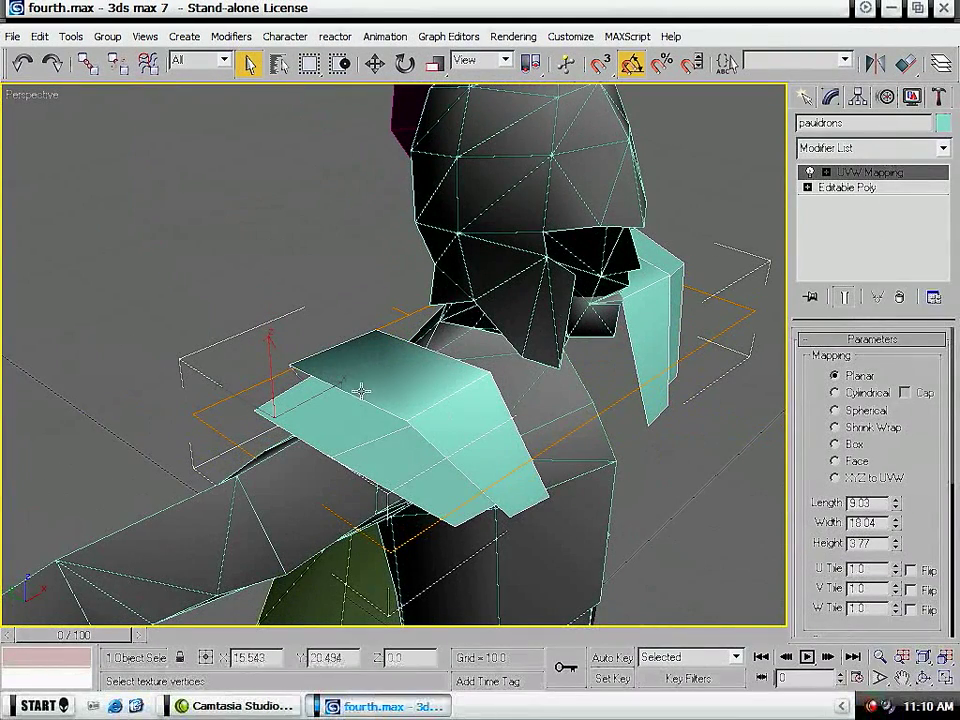
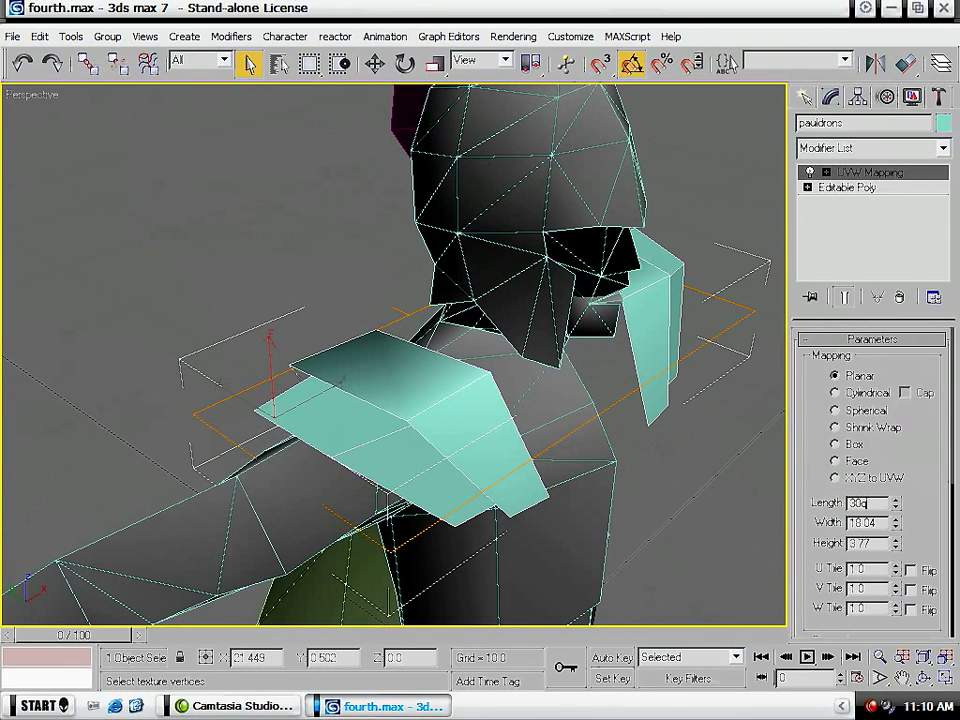
- Set the length and width of the shoulder pauldrons' planar mapping to 30
{"action": "key", "text": "Tab"}
{"action": "key", "text": "Return"}
{"action": "left_click", "coordinate": [870, 147]}
{"action": "scroll", "coordinate": [870, 420], "scroll_direction": "down", "scroll_amount": 10}
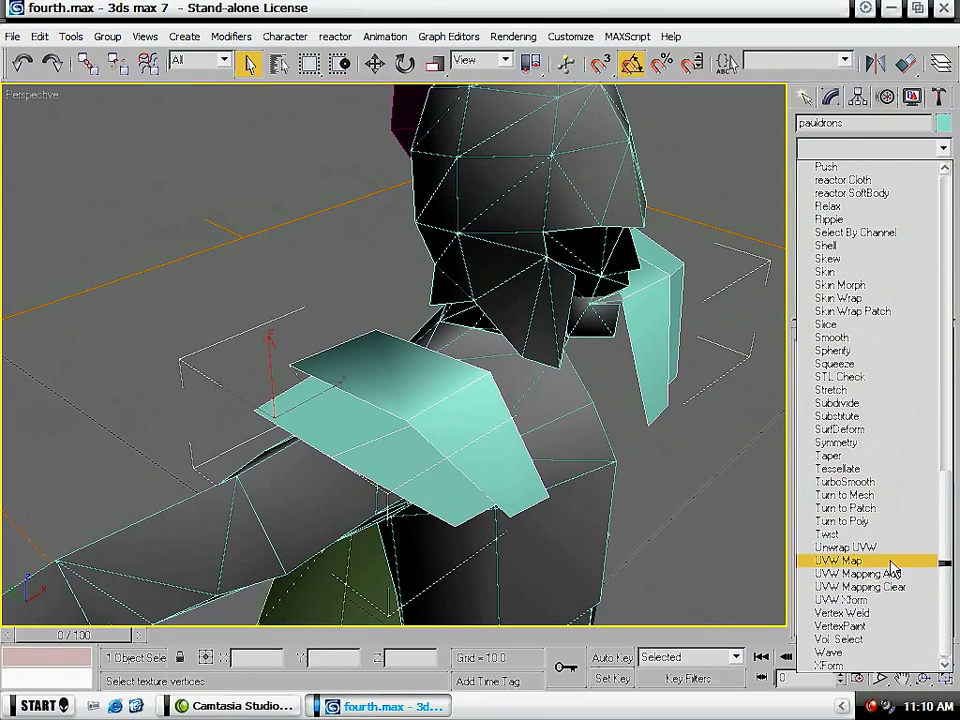
{"action": "left_click", "coordinate": [893, 562]}
{"action": "left_click", "coordinate": [903, 295]}
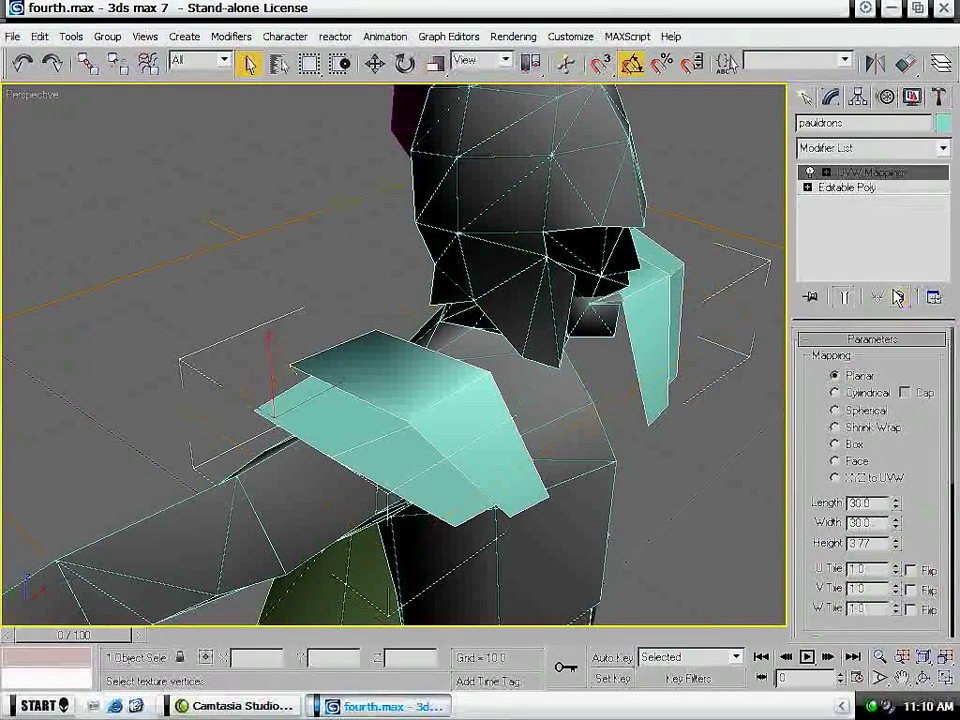
- Add an Unwrap UVW modifier to the pauldrons and open their UV layout for editing
{"action": "left_click", "coordinate": [870, 147]}
{"action": "scroll", "coordinate": [870, 480], "scroll_direction": "down", "scroll_amount": 10}
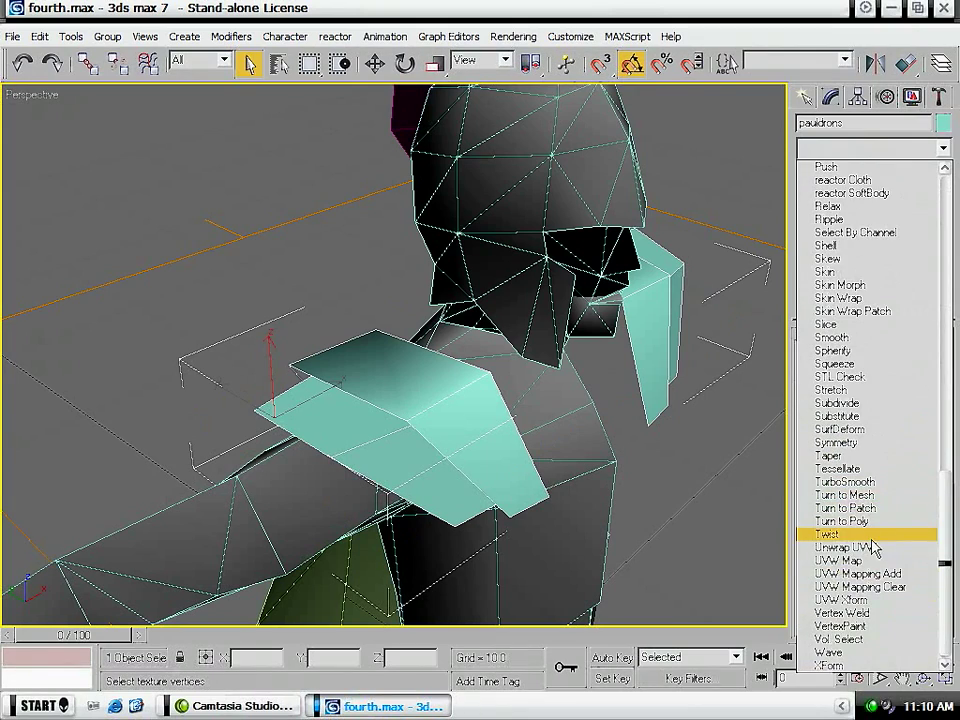
{"action": "left_click", "coordinate": [862, 547]}
{"action": "left_click", "coordinate": [866, 525]}
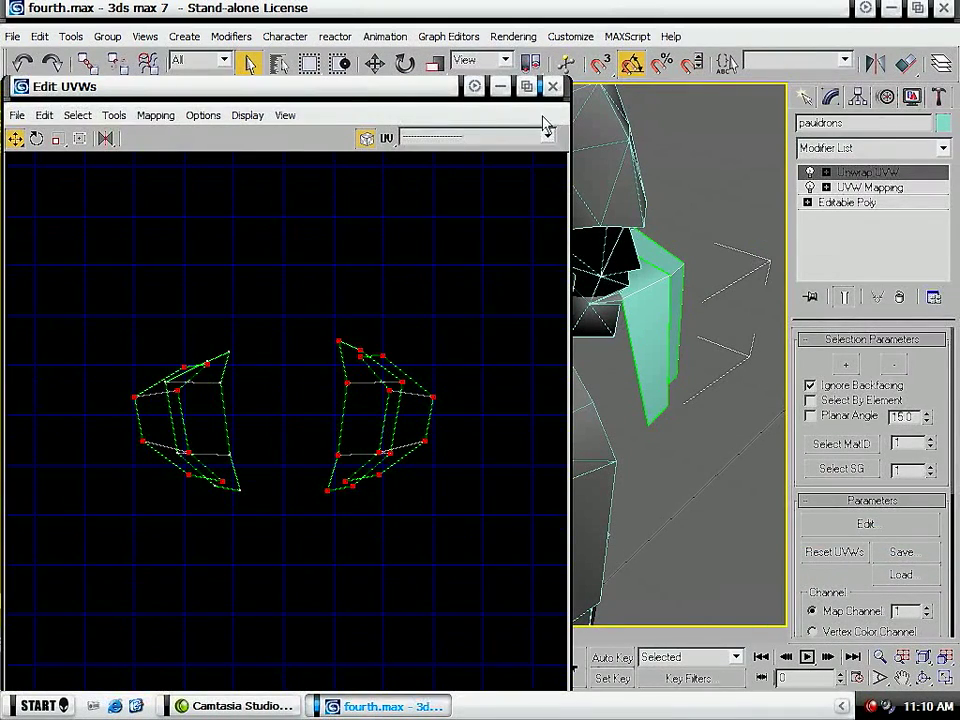
- Close the UV editor and delete the pauldron on the soldier's missing half at the Editable Poly level, keeping the modifiers above
{"action": "left_click", "coordinate": [552, 86]}
{"action": "left_click", "coordinate": [850, 202]}
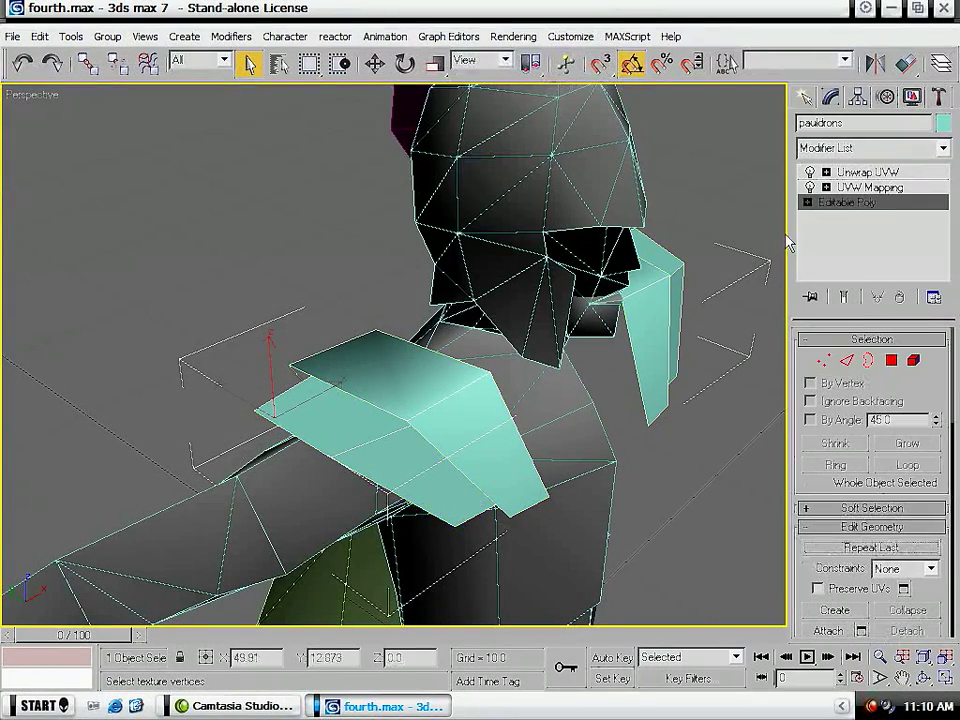
{"action": "middle_click_drag", "start_coordinate": [536, 396], "coordinate": [382, 389], "text": "alt"}
{"action": "key", "text": "5"}
{"action": "middle_click_drag", "start_coordinate": [602, 403], "coordinate": [289, 354]}
{"action": "left_click_drag", "start_coordinate": [416, 284], "coordinate": [879, 698]}
{"action": "left_click", "coordinate": [833, 202]}
{"action": "left_click", "coordinate": [815, 187]}
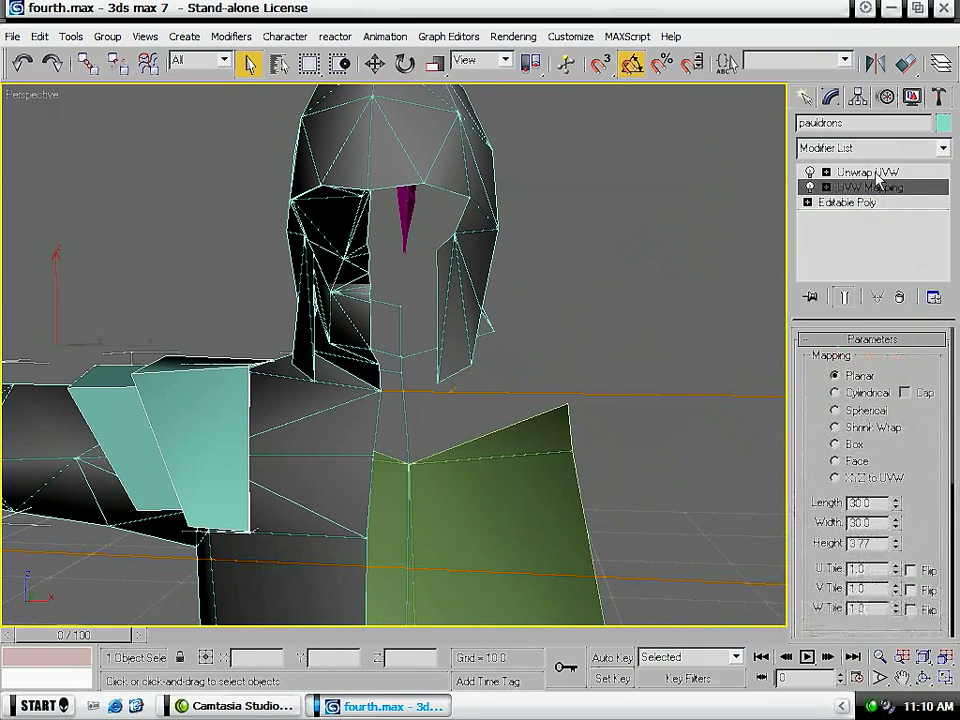
- Open the remaining pauldron's UV layout and select the two vertices on its outer edge
{"action": "left_click", "coordinate": [830, 172]}
{"action": "left_click", "coordinate": [850, 530]}
{"action": "middle_click_drag", "start_coordinate": [276, 461], "coordinate": [358, 450]}
{"action": "scroll", "coordinate": [358, 450], "scroll_direction": "down", "scroll_amount": 5}
{"action": "left_click_drag", "start_coordinate": [298, 377], "coordinate": [373, 486]}
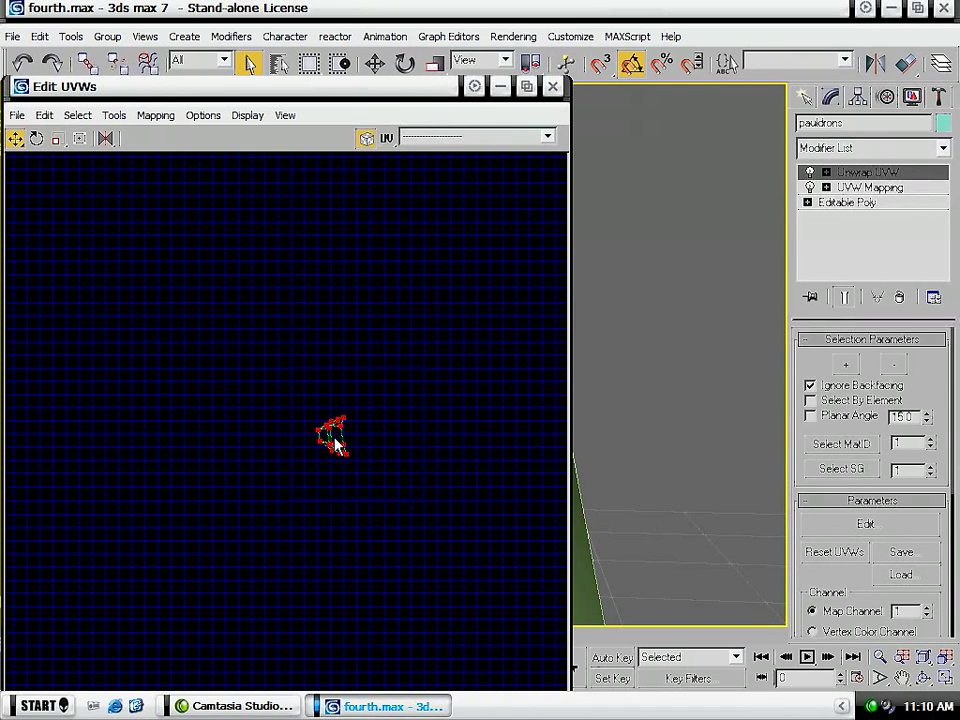
{"action": "scroll", "coordinate": [337, 445], "scroll_direction": "up", "scroll_amount": 10}
{"action": "left_click", "coordinate": [347, 399]}
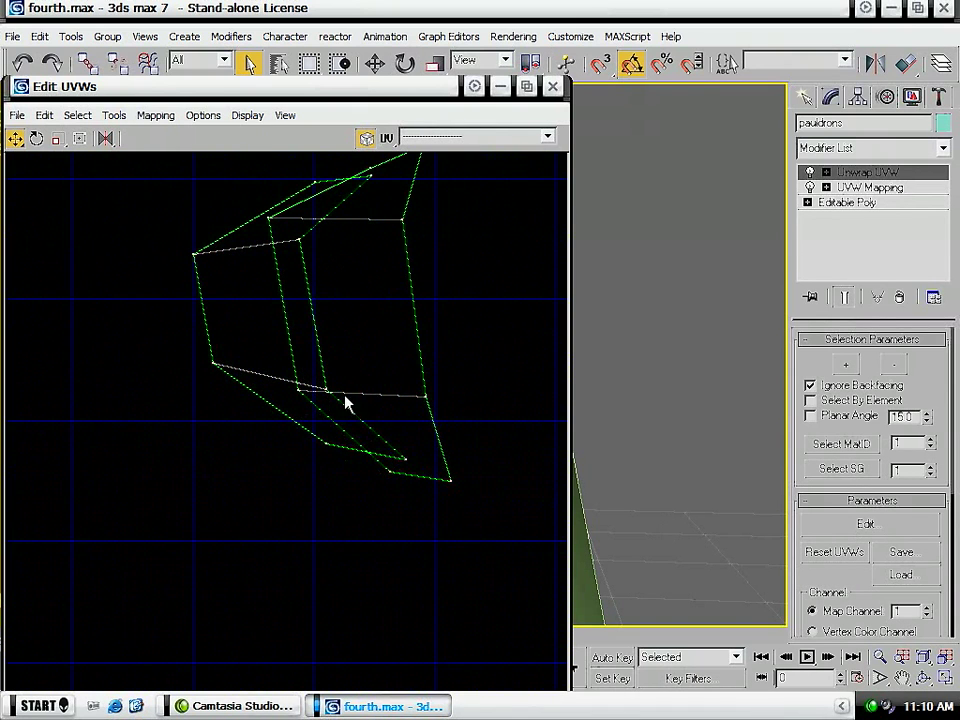
{"action": "middle_click_drag", "start_coordinate": [347, 399], "coordinate": [276, 495]}
{"action": "middle_click_drag", "start_coordinate": [612, 508], "coordinate": [119, 528]}
{"action": "left_click_drag", "start_coordinate": [117, 284], "coordinate": [198, 527]}
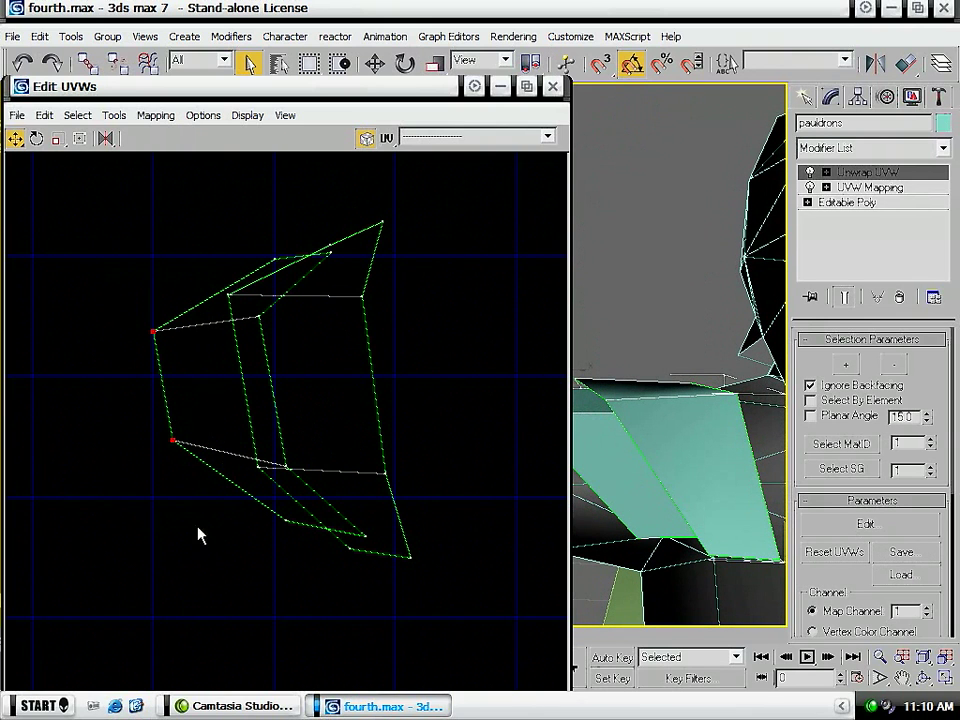
- Move the UV vertices of one pauldron plate onto the matching vertices of the other plate so both layers coincide
{"action": "left_click_drag", "start_coordinate": [322, 280], "coordinate": [387, 223]}
{"action": "left_click_drag", "start_coordinate": [272, 260], "coordinate": [330, 245]}
{"action": "left_click_drag", "start_coordinate": [263, 318], "coordinate": [362, 300]}
{"action": "left_click_drag", "start_coordinate": [289, 470], "coordinate": [386, 478]}
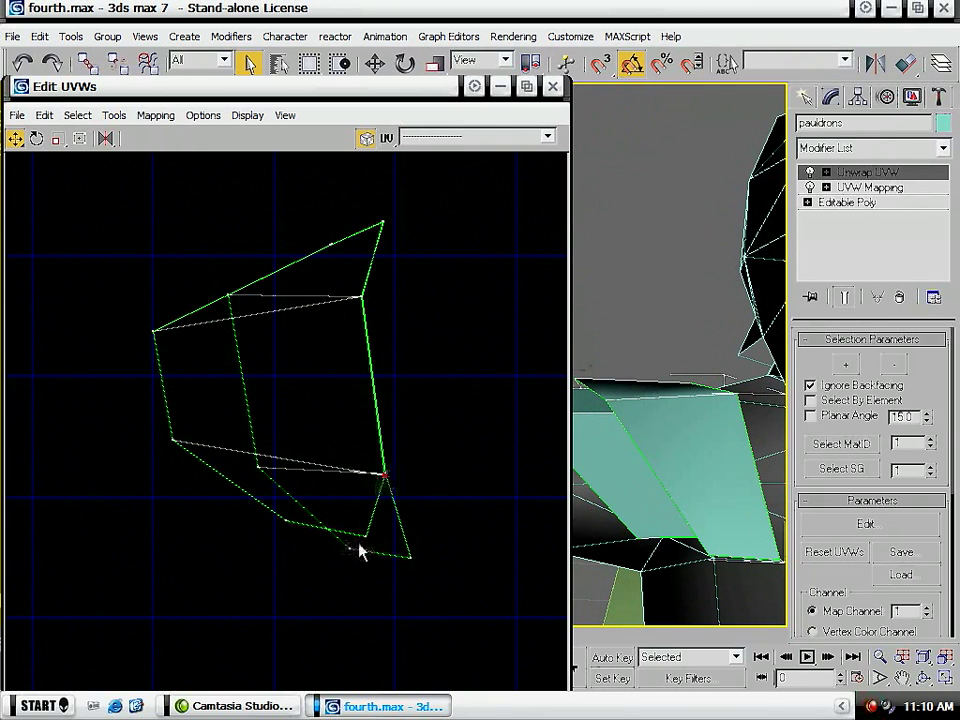
{"action": "left_click_drag", "start_coordinate": [362, 537], "coordinate": [407, 561]}
{"action": "left_click_drag", "start_coordinate": [291, 527], "coordinate": [346, 549]}
{"action": "left_click_drag", "start_coordinate": [172, 443], "coordinate": [260, 469]}
{"action": "left_click_drag", "start_coordinate": [148, 334], "coordinate": [226, 296]}
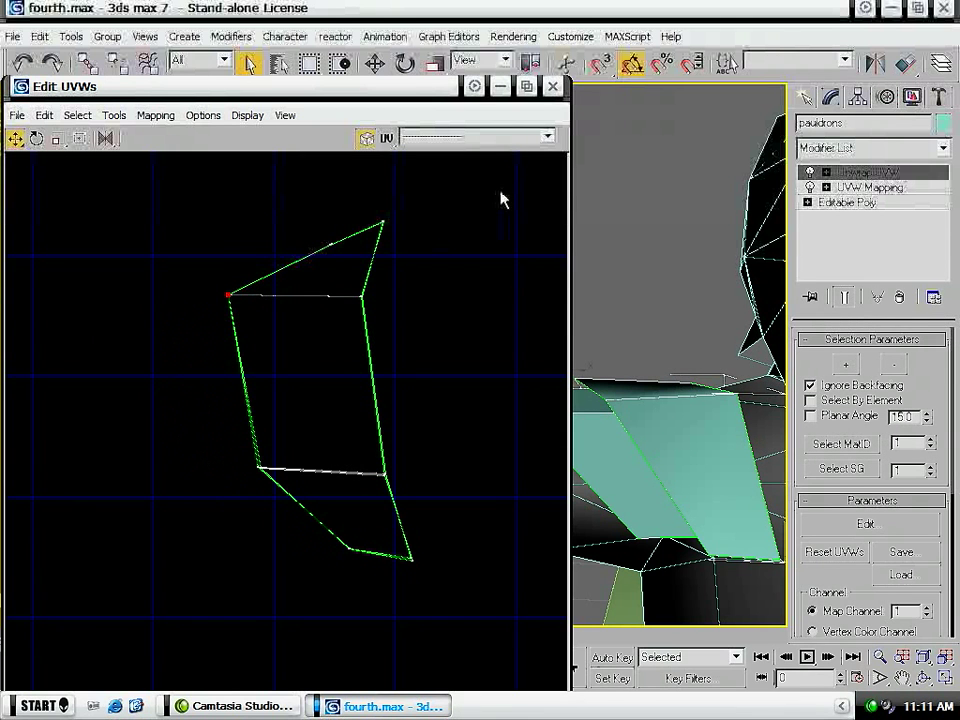
- Check the pauldron's UV layout once more, close the UV editor and convert the pauldron to an Editable Poly
{"action": "left_click", "coordinate": [552, 87]}
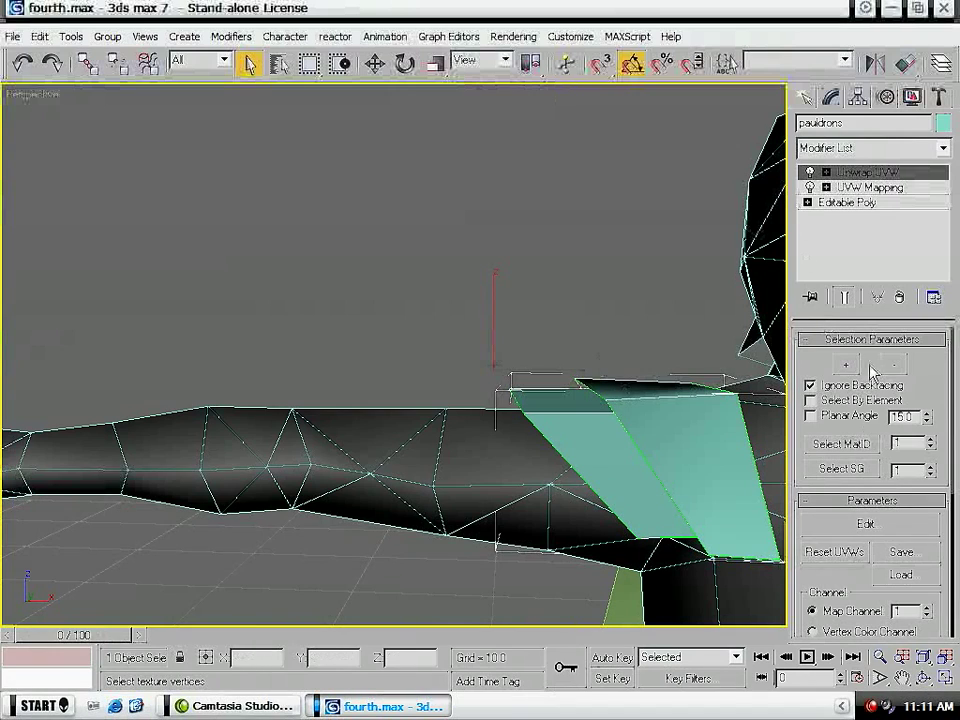
{"action": "left_click", "coordinate": [903, 527]}
{"action": "scroll", "coordinate": [347, 401], "scroll_direction": "down", "scroll_amount": 8}
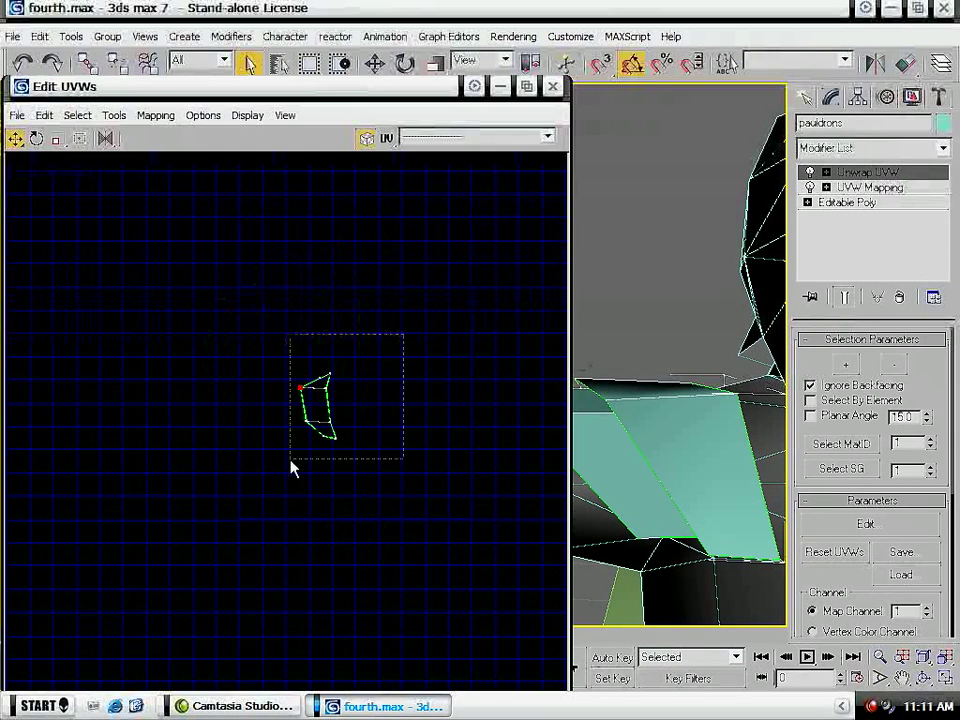
{"action": "left_click", "coordinate": [552, 87]}
{"action": "right_click", "coordinate": [628, 457]}
{"action": "mouse_move", "coordinate": [690, 615]}
{"action": "left_click", "coordinate": [786, 630]}
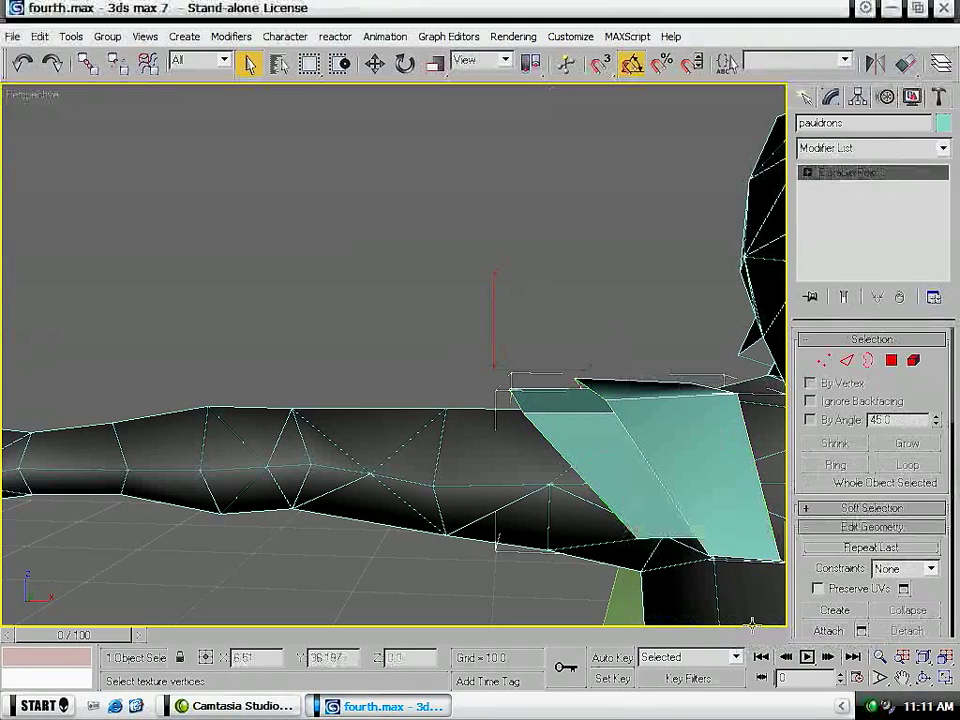
- Select the soldier's body mesh, Body_400
{"action": "left_click", "coordinate": [600, 375]}
{"action": "middle_click_drag", "start_coordinate": [600, 375], "coordinate": [111, 275]}
{"action": "left_click", "coordinate": [506, 360]}
{"action": "left_click", "coordinate": [850, 150]}
{"action": "scroll", "coordinate": [848, 500], "scroll_direction": "down", "scroll_amount": 20}
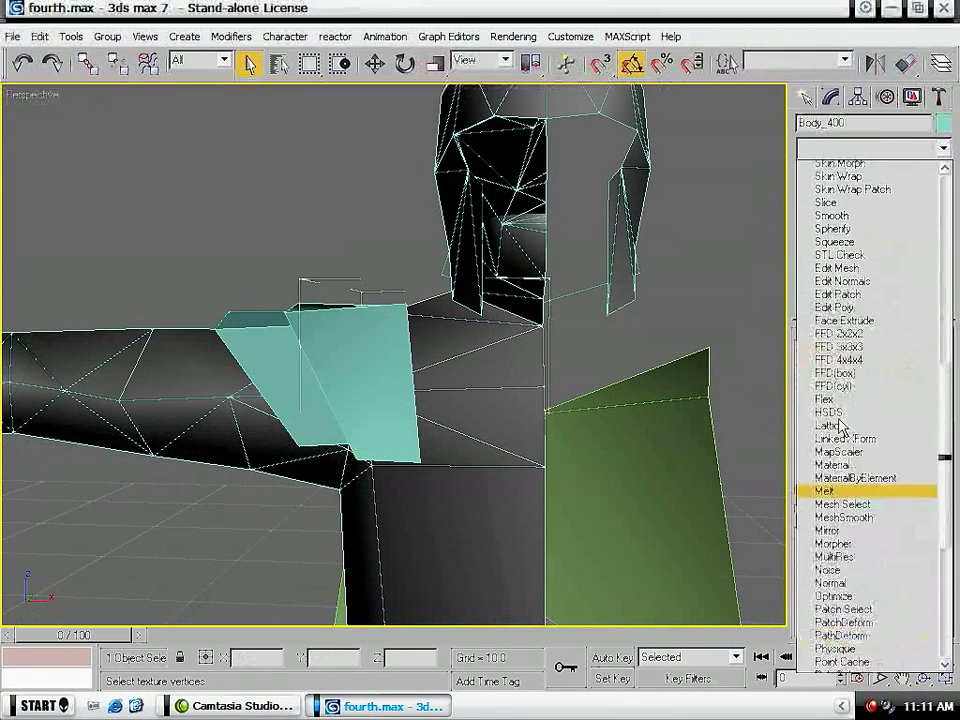
{"action": "left_click", "coordinate": [846, 548]}
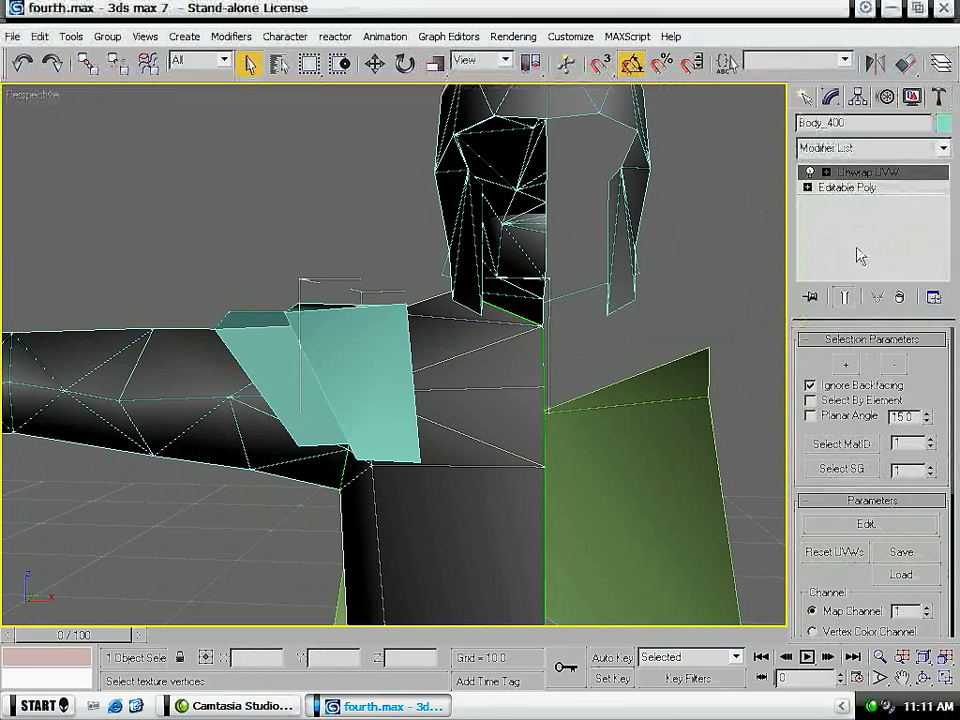
{"action": "left_click", "coordinate": [903, 297]}
- Apply a planar UVW Map modifier to the body and rotate its gizmo upright to project from the side
{"action": "left_click", "coordinate": [850, 148]}
{"action": "scroll", "coordinate": [885, 426], "scroll_direction": "down", "scroll_amount": 15}
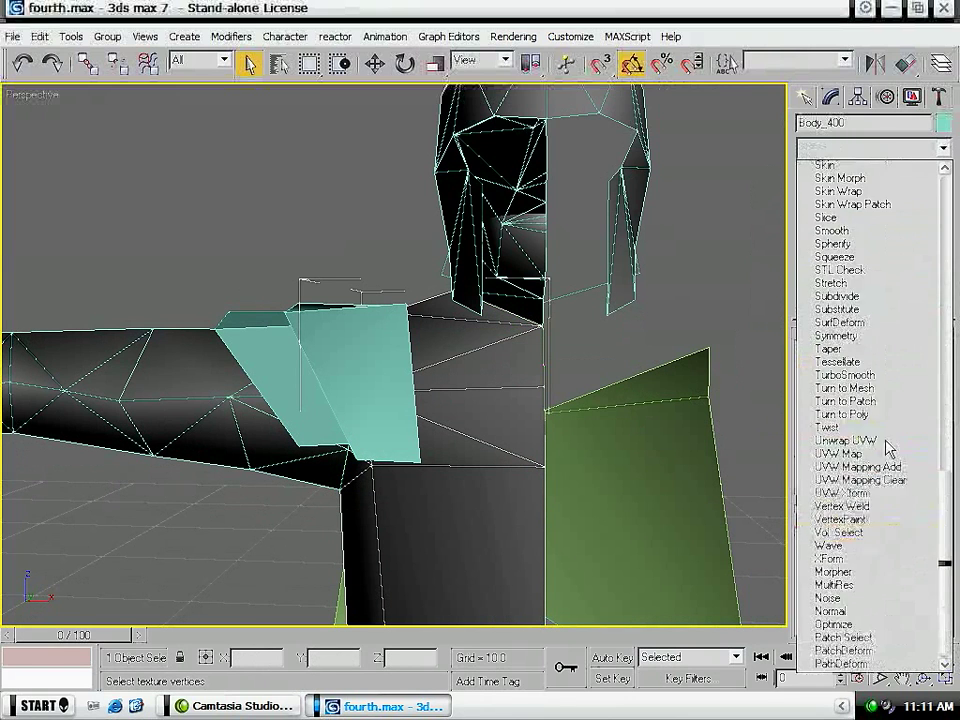
{"action": "left_click", "coordinate": [848, 561]}
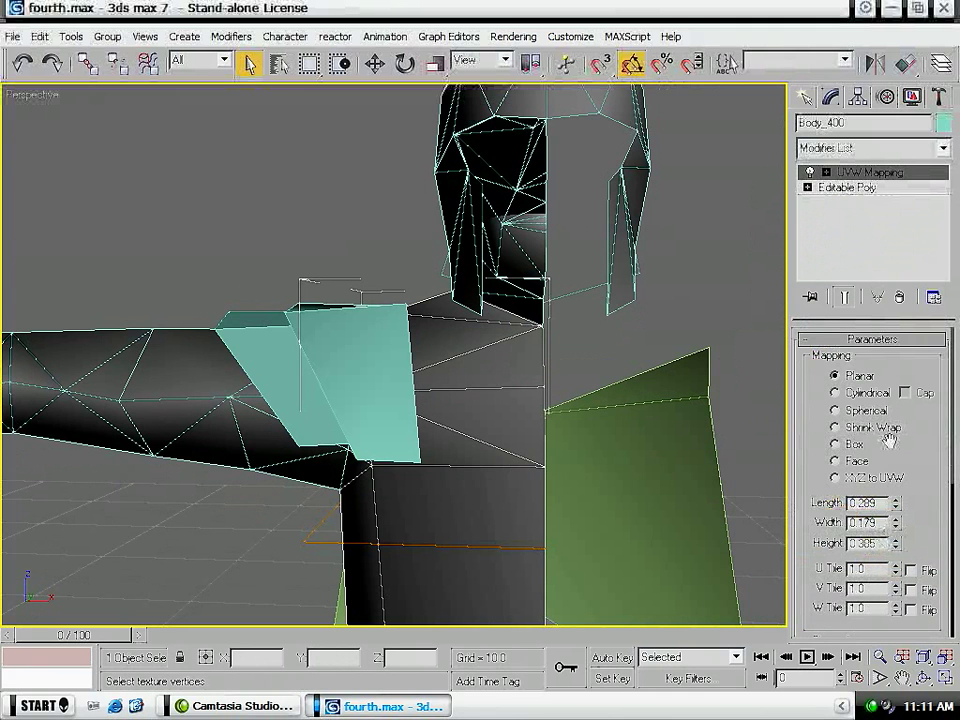
{"action": "left_click", "coordinate": [882, 177]}
{"action": "key", "text": "w"}
{"action": "middle_click_drag", "start_coordinate": [395, 408], "coordinate": [392, 386]}
{"action": "scroll", "coordinate": [393, 386], "scroll_direction": "down", "scroll_amount": 5}
{"action": "key", "text": "e"}
{"action": "left_click_drag", "start_coordinate": [397, 352], "coordinate": [309, 390]}
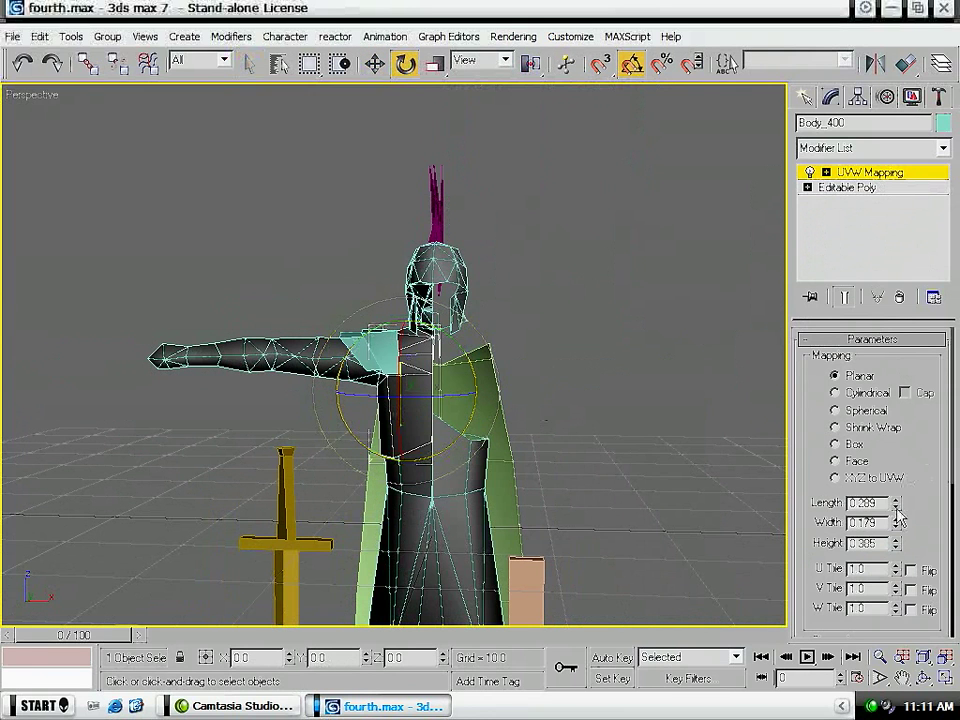
- Set the length and width of the body's planar mapping to 2
{"action": "key", "text": "Tab"}
{"action": "type", "text": "2"}
{"action": "key", "text": "Return"}
{"action": "middle_click_drag", "start_coordinate": [373, 487], "coordinate": [311, 489], "text": "alt"}
- Add an Unwrap UVW modifier to the body and open its UV layout for editing
{"action": "left_click", "coordinate": [924, 148]}
{"action": "scroll", "coordinate": [920, 300], "scroll_direction": "down", "scroll_amount": 20}
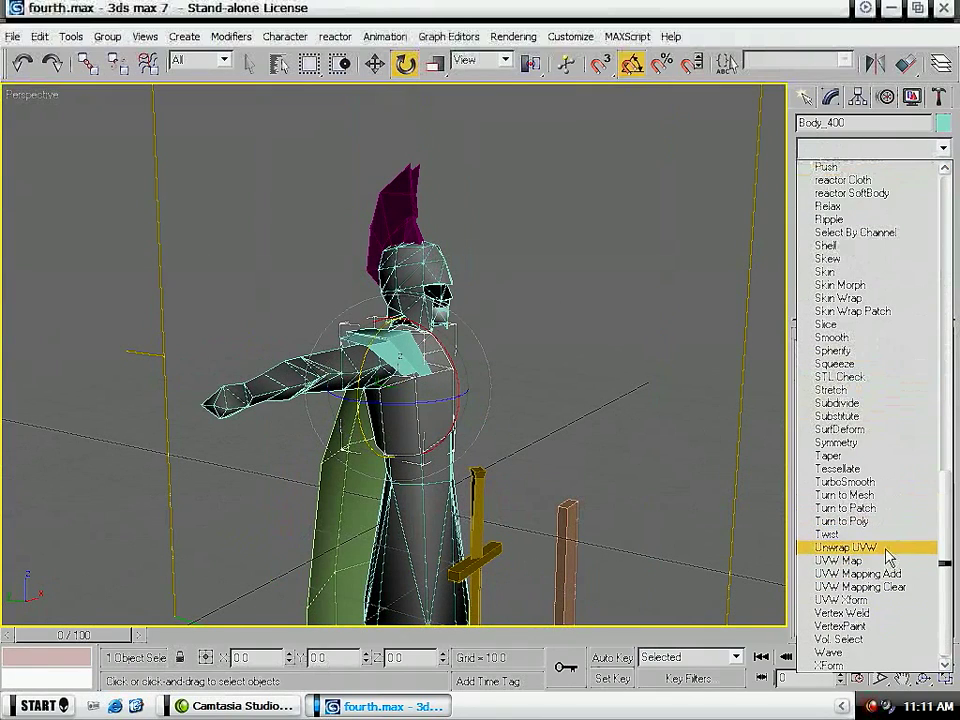
{"action": "left_click", "coordinate": [884, 548]}
{"action": "left_click", "coordinate": [885, 524]}
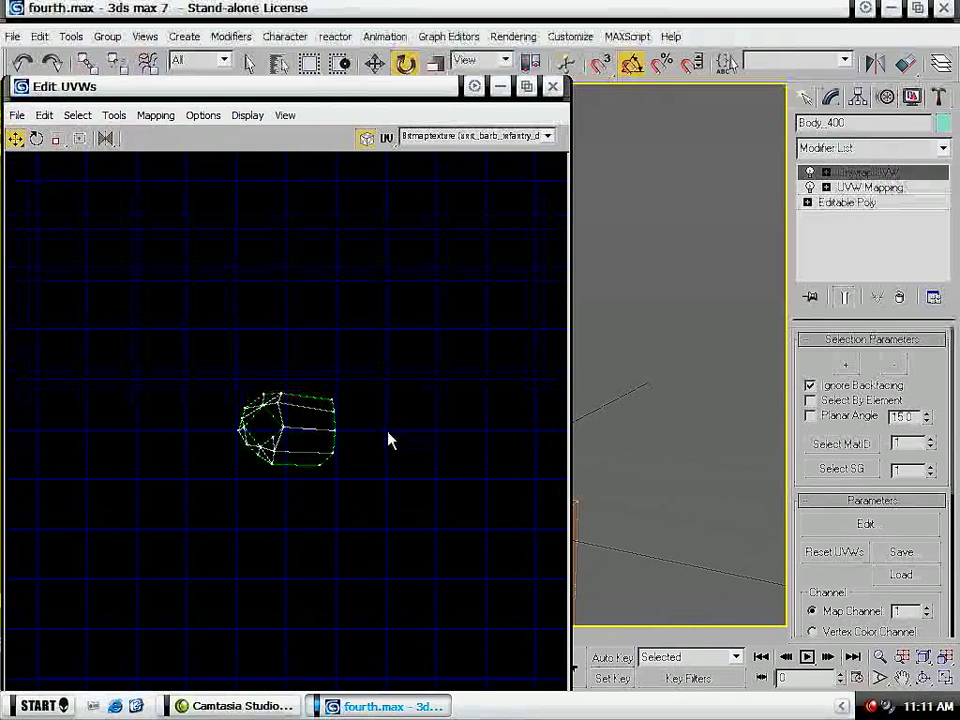
- Move the overlapping UV vertices around the body's armhole and shoulder outline apart
{"action": "scroll", "coordinate": [296, 421], "scroll_direction": "up", "scroll_amount": 5}
{"action": "left_click_drag", "start_coordinate": [478, 432], "coordinate": [96, 315]}
{"action": "left_click_drag", "start_coordinate": [224, 316], "coordinate": [218, 327]}
{"action": "left_click_drag", "start_coordinate": [122, 243], "coordinate": [109, 252]}
{"action": "middle_click_drag", "start_coordinate": [169, 232], "coordinate": [107, 543]}
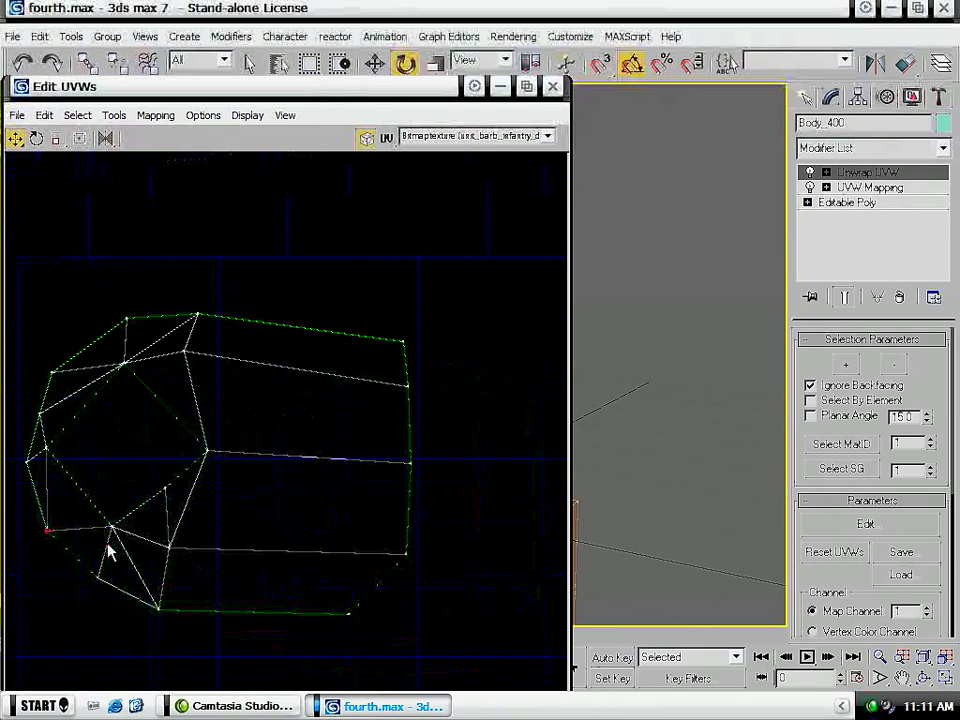
- Move the body's whole UV layout off the texture square into the empty area beside it
{"action": "scroll", "coordinate": [300, 402], "scroll_direction": "down", "scroll_amount": 5}
{"action": "key", "text": "ctrl+a"}
{"action": "scroll", "coordinate": [360, 400], "scroll_direction": "down", "scroll_amount": 4}
{"action": "left_click_drag", "start_coordinate": [331, 395], "coordinate": [530, 548]}
- Close the UV editor, convert the body to an Editable Poly and clear the selection
{"action": "left_click", "coordinate": [552, 86]}
{"action": "right_click", "coordinate": [405, 430]}
{"action": "mouse_move", "coordinate": [500, 597]}
{"action": "left_click", "coordinate": [580, 604]}
{"action": "left_click", "coordinate": [536, 418]}
- Select the helmet and switch it to polygon editing
{"action": "middle_click_drag", "start_coordinate": [485, 438], "coordinate": [489, 414]}
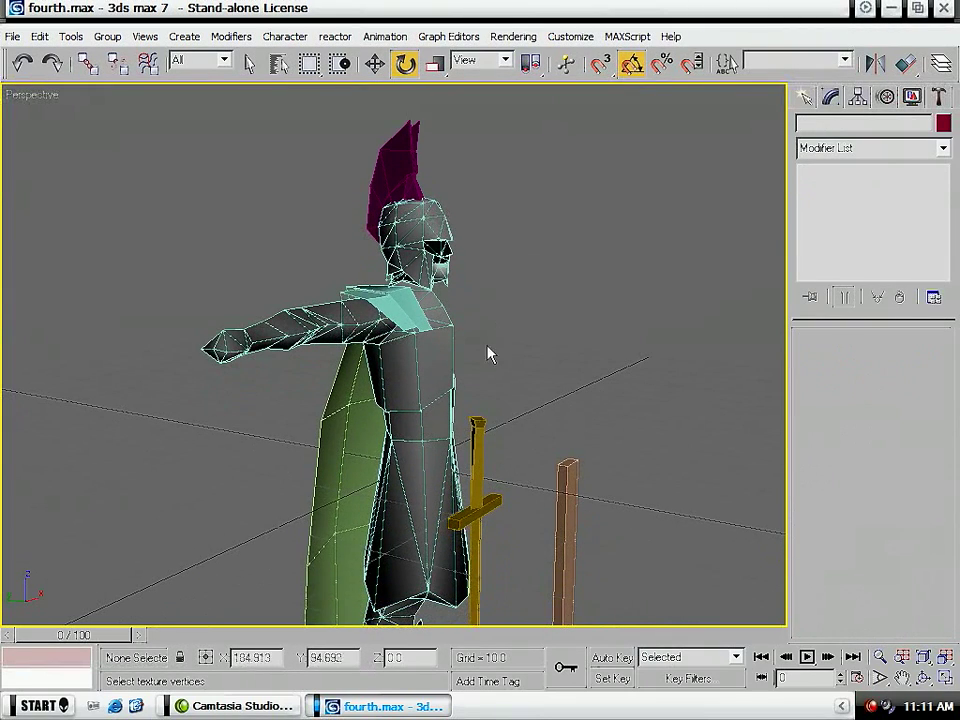
{"action": "left_click", "coordinate": [425, 215]}
{"action": "middle_click_drag", "start_coordinate": [561, 313], "coordinate": [325, 232], "text": "alt"}
{"action": "key", "text": "4"}
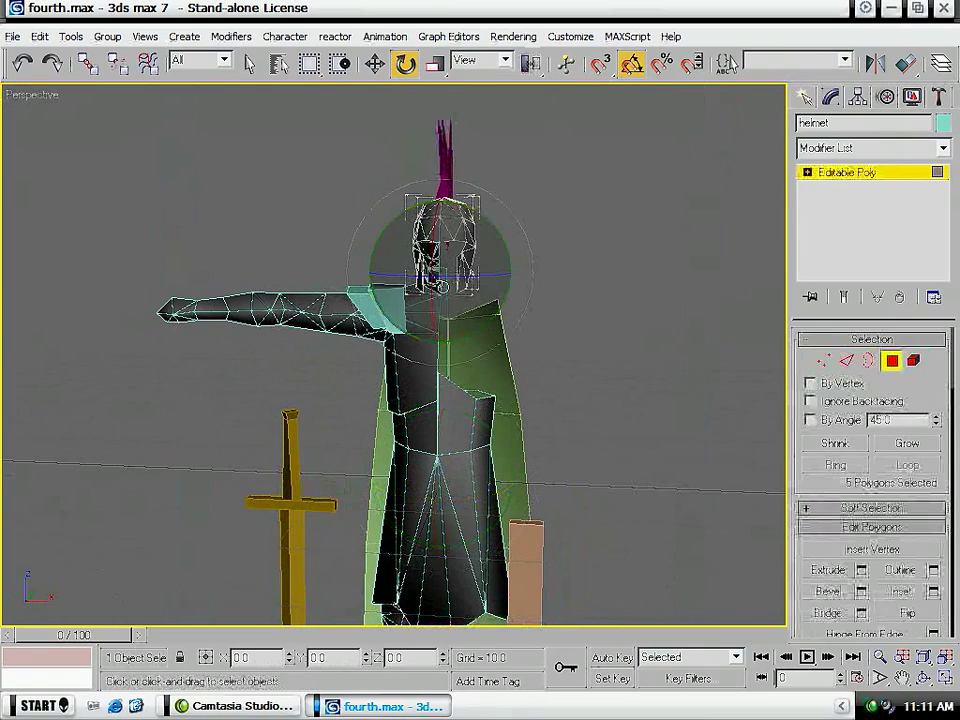
{"action": "key", "text": "z"}
{"action": "middle_click_drag", "start_coordinate": [579, 212], "coordinate": [453, 425]}
{"action": "scroll", "coordinate": [452, 424], "scroll_direction": "down", "scroll_amount": 8}
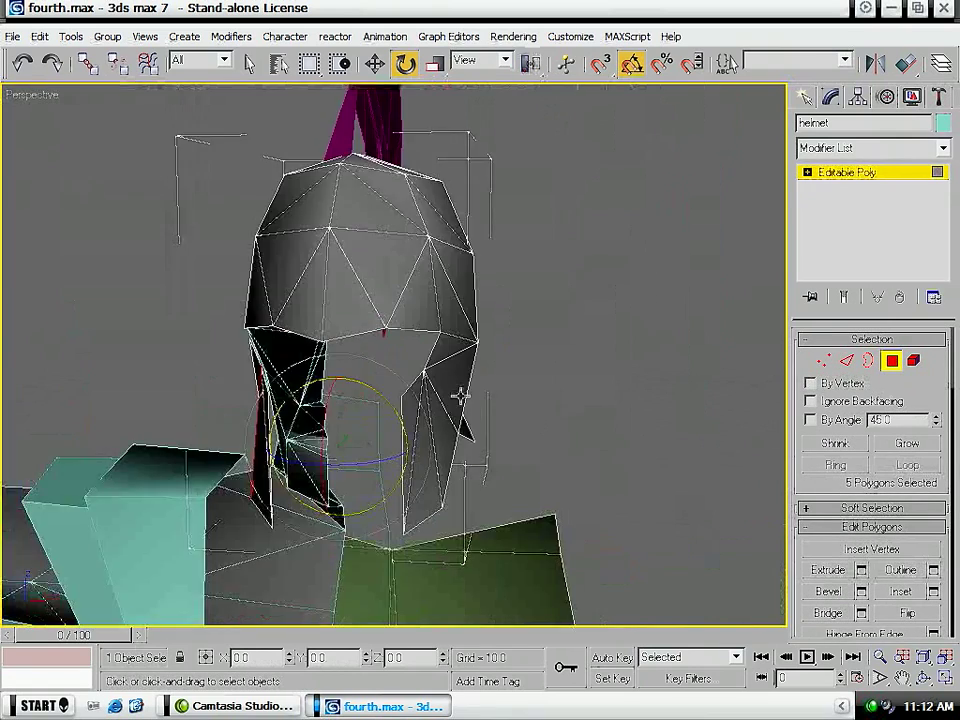
- In the front view, select all helmet polygons on the soldier's missing half and delete them
{"action": "key", "text": "f"}
{"action": "key", "text": "z"}
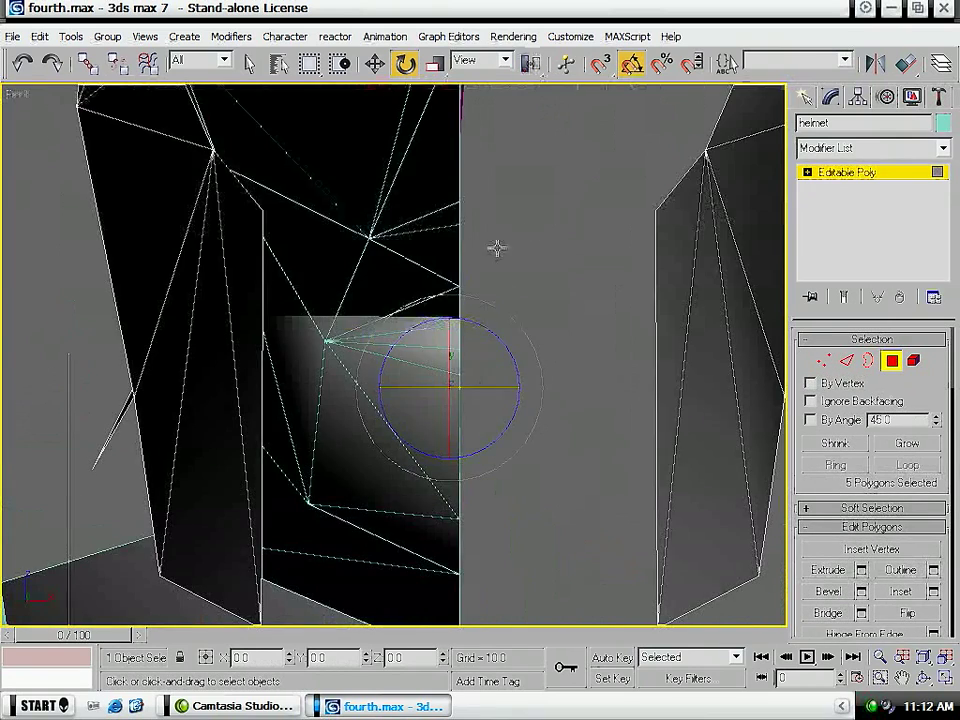
{"action": "middle_click_drag", "start_coordinate": [482, 253], "coordinate": [358, 321]}
{"action": "scroll", "coordinate": [358, 321], "scroll_direction": "down", "scroll_amount": 9}
{"action": "key", "text": "q"}
{"action": "left_click_drag", "start_coordinate": [478, 297], "coordinate": [516, 229]}
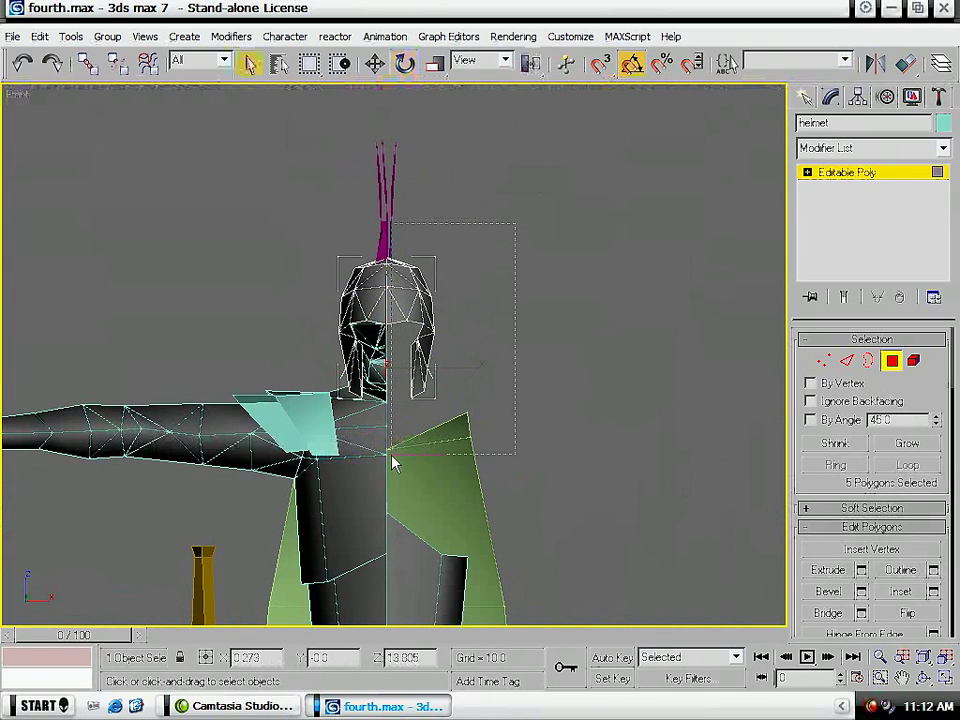
{"action": "left_click_drag", "start_coordinate": [572, 218], "coordinate": [394, 519]}
{"action": "key", "text": "Delete"}
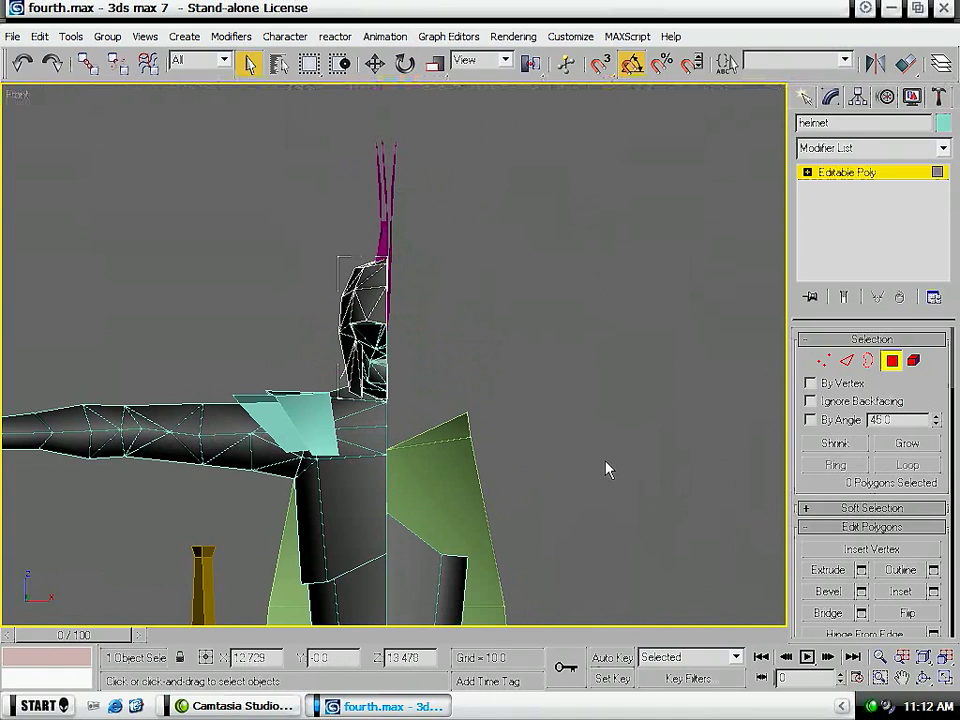
- Apply a planar UVW Map modifier to the remaining helmet half and rotate its gizmo upright to project from the side
{"action": "key", "text": "p"}
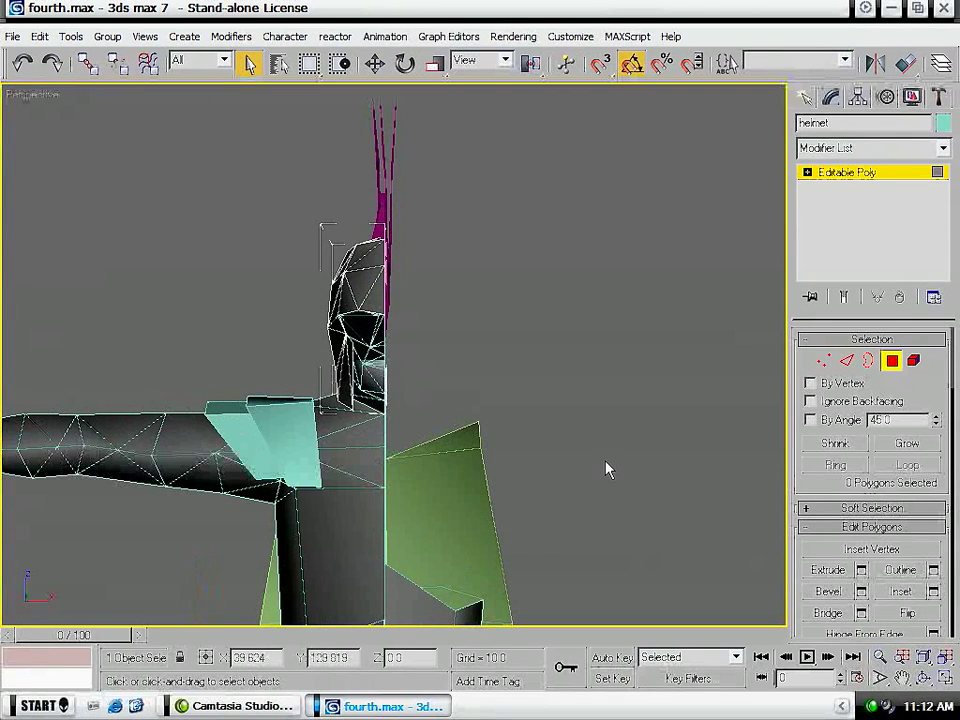
{"action": "middle_click_drag", "start_coordinate": [197, 362], "coordinate": [332, 388], "text": "alt"}
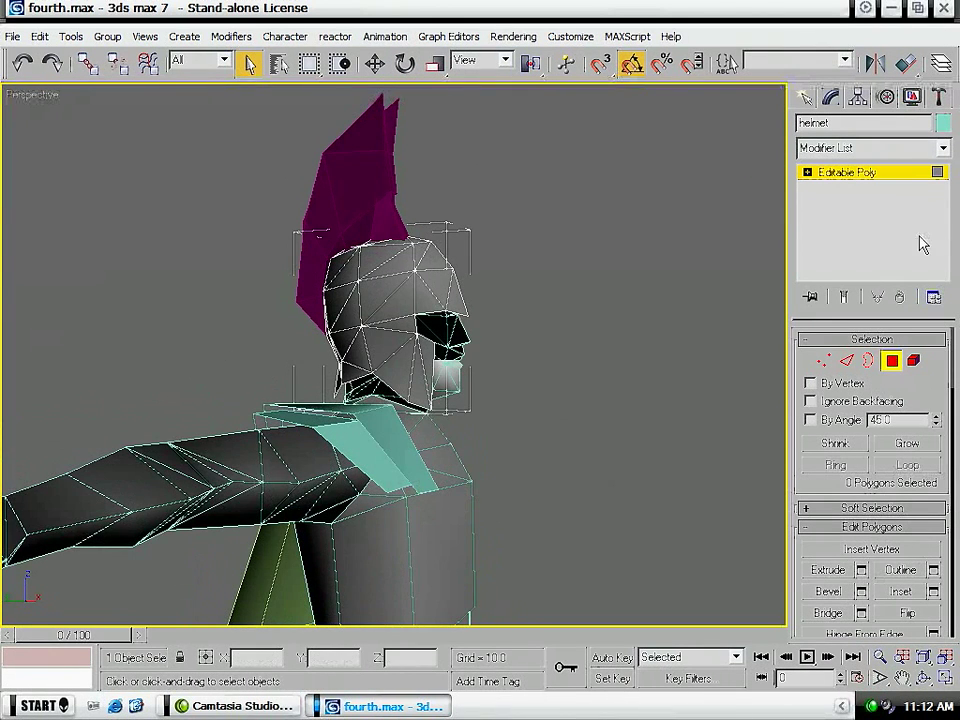
{"action": "left_click", "coordinate": [911, 150]}
{"action": "scroll", "coordinate": [875, 520], "scroll_direction": "down", "scroll_amount": 10}
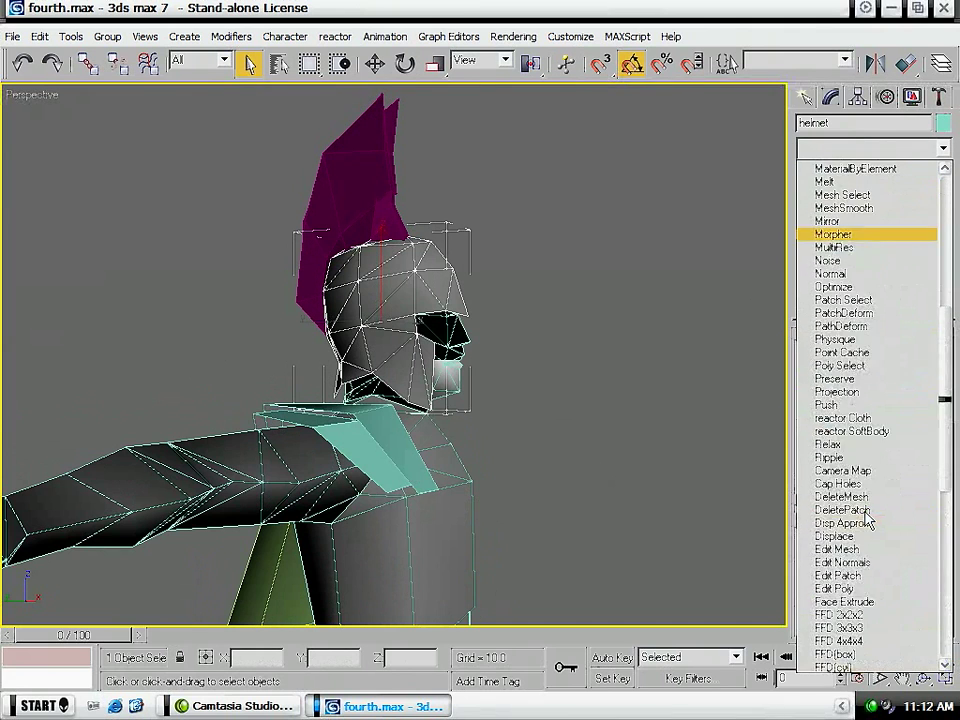
{"action": "left_click", "coordinate": [862, 563]}
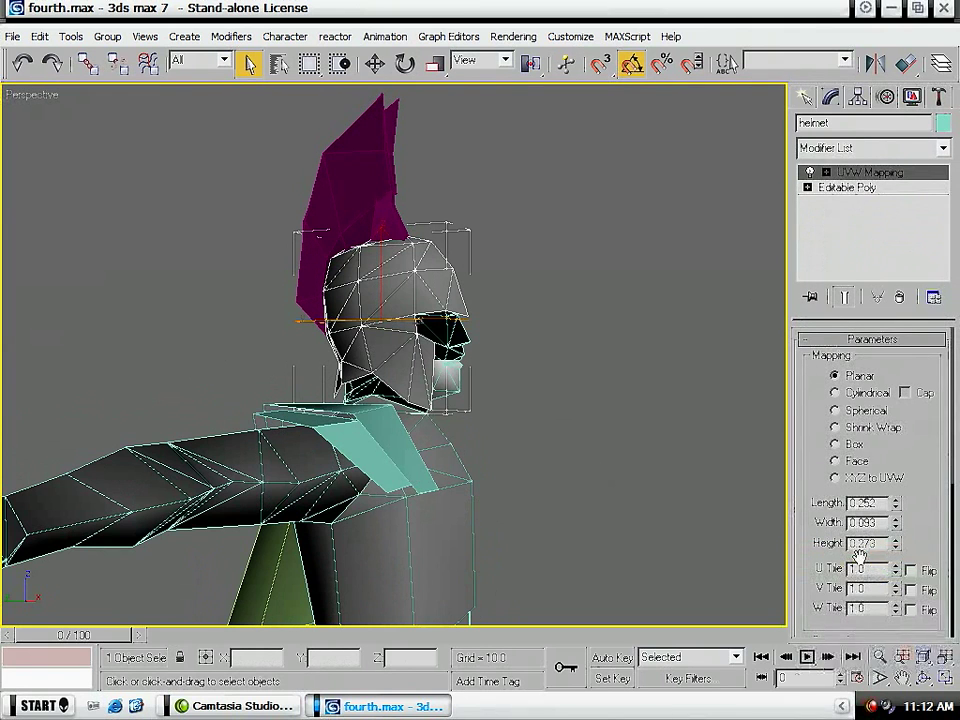
{"action": "key", "text": "w"}
{"action": "key", "text": "e"}
{"action": "left_click_drag", "start_coordinate": [352, 289], "coordinate": [335, 372]}
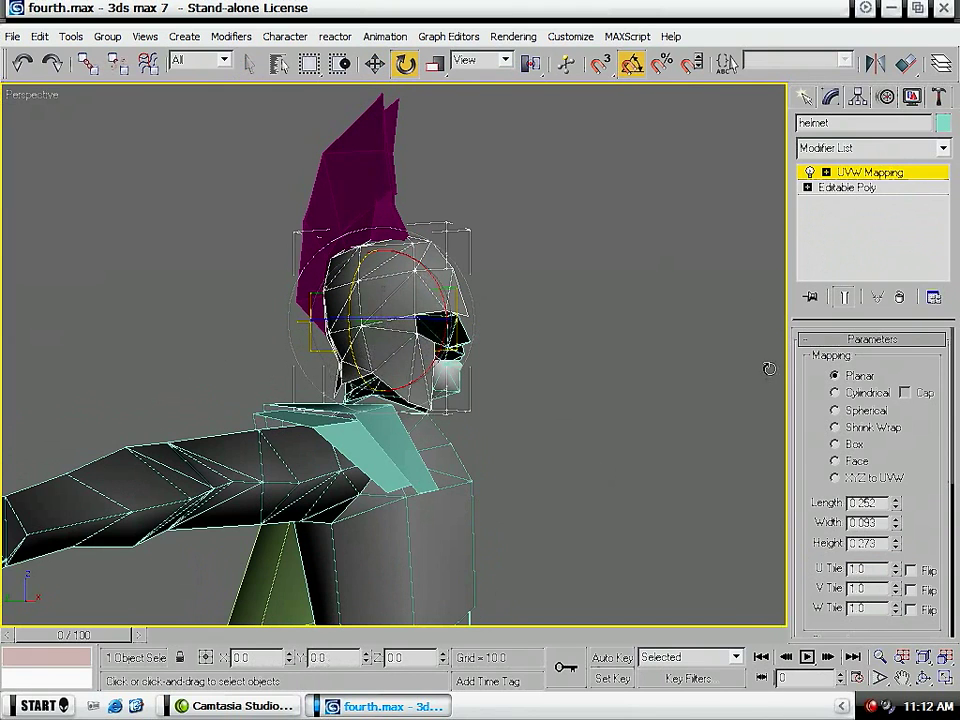
- Set the length and width of the helmet's planar mapping to 2
{"action": "type", "text": "2"}
{"action": "key", "text": "Tab"}
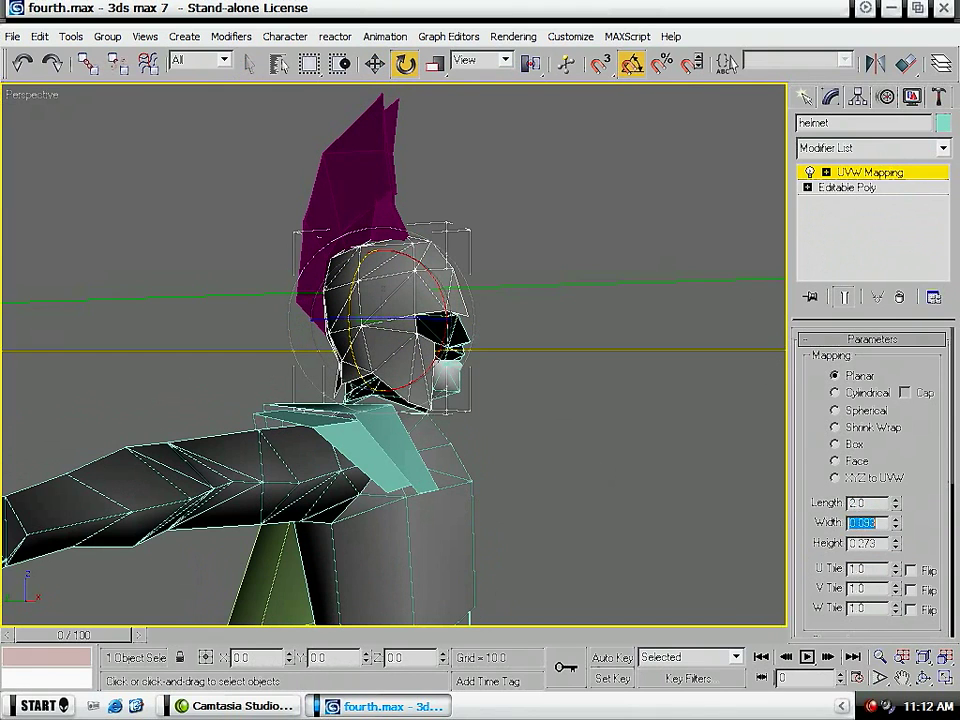
{"action": "key", "text": "Return"}
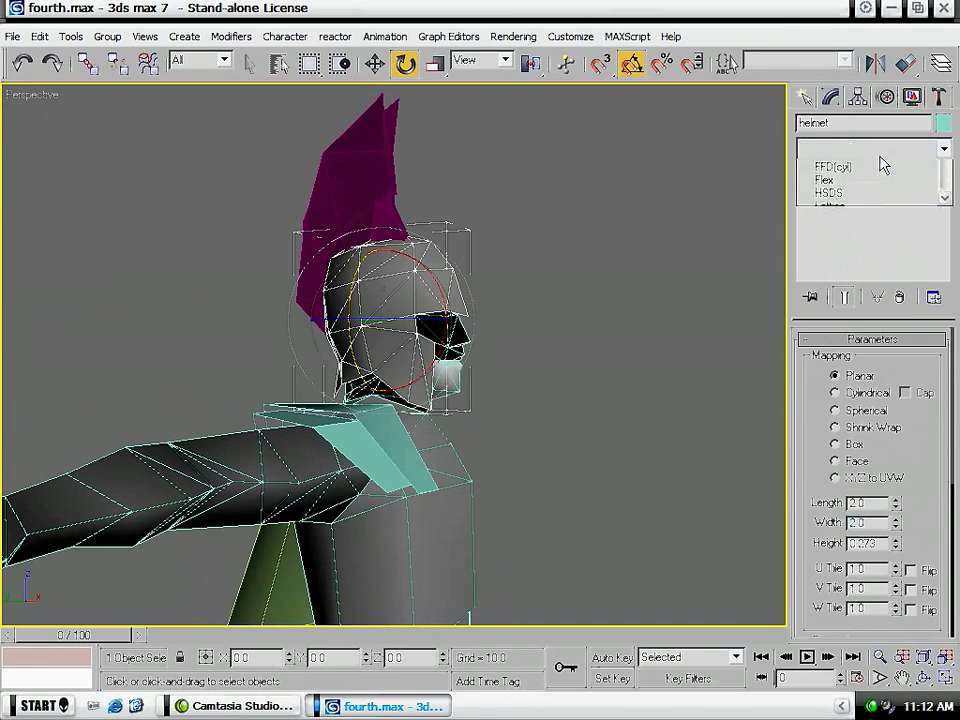
- Add an Unwrap UVW modifier to the helmet half and open its UV layout for editing
{"action": "left_click", "coordinate": [881, 150]}
{"action": "scroll", "coordinate": [943, 531], "scroll_direction": "down", "scroll_amount": 10}
{"action": "left_click", "coordinate": [885, 546]}
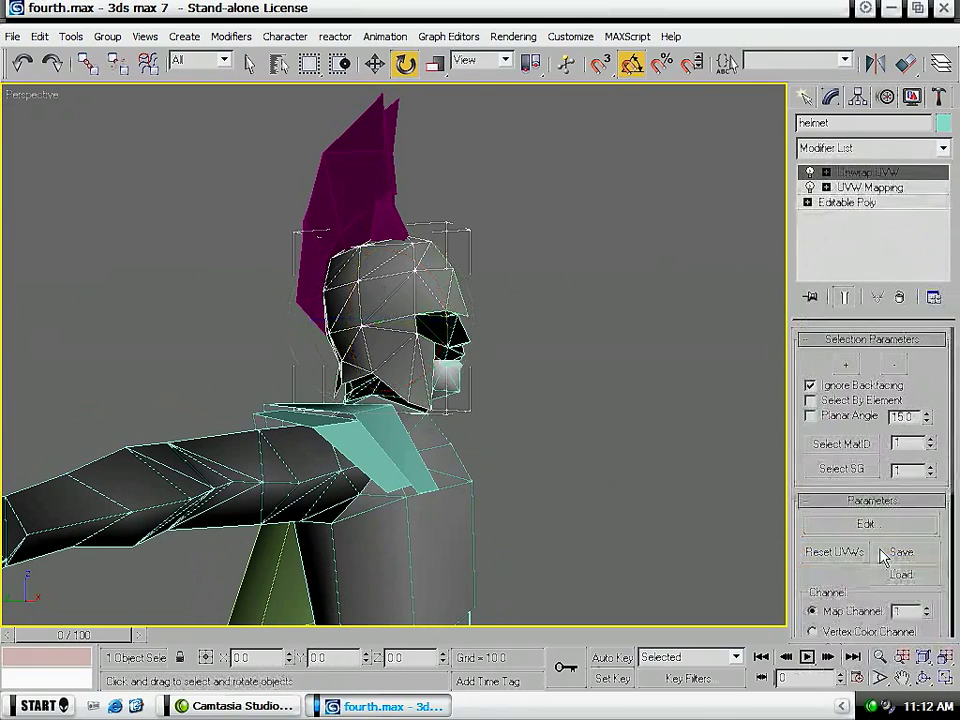
{"action": "left_click", "coordinate": [866, 523]}
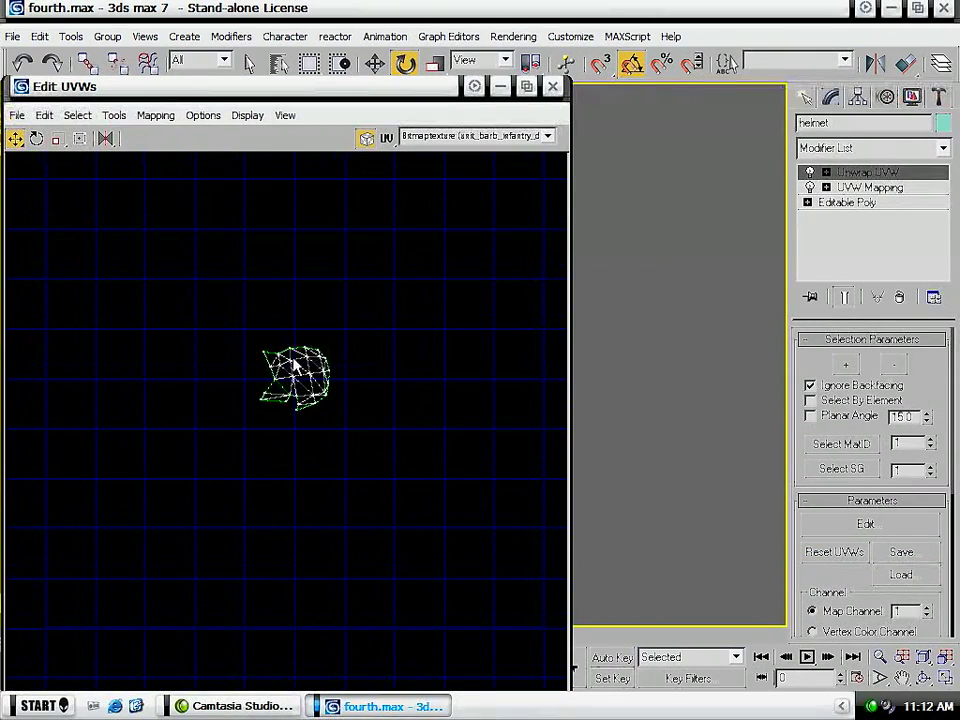
- Move the helmet layout's bottom-edge UV vertices slightly down and its top-edge vertices slightly up to stretch those faces
{"action": "scroll", "coordinate": [295, 366], "scroll_direction": "up", "scroll_amount": 5}
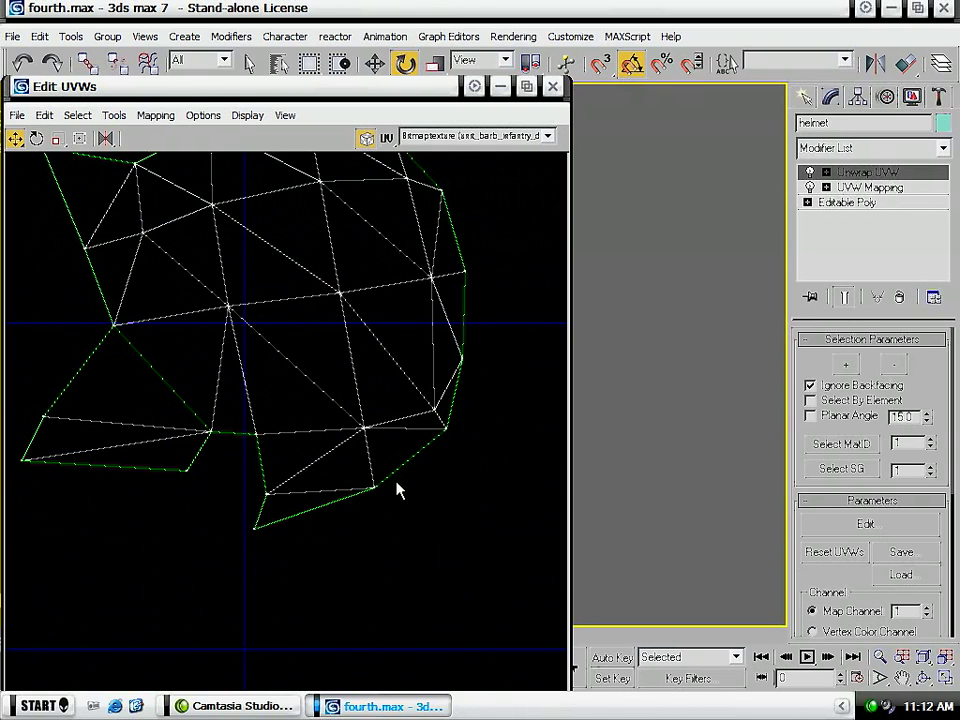
{"action": "left_click_drag", "start_coordinate": [331, 546], "coordinate": [175, 474]}
{"action": "left_click_drag", "start_coordinate": [418, 588], "coordinate": [30, 488]}
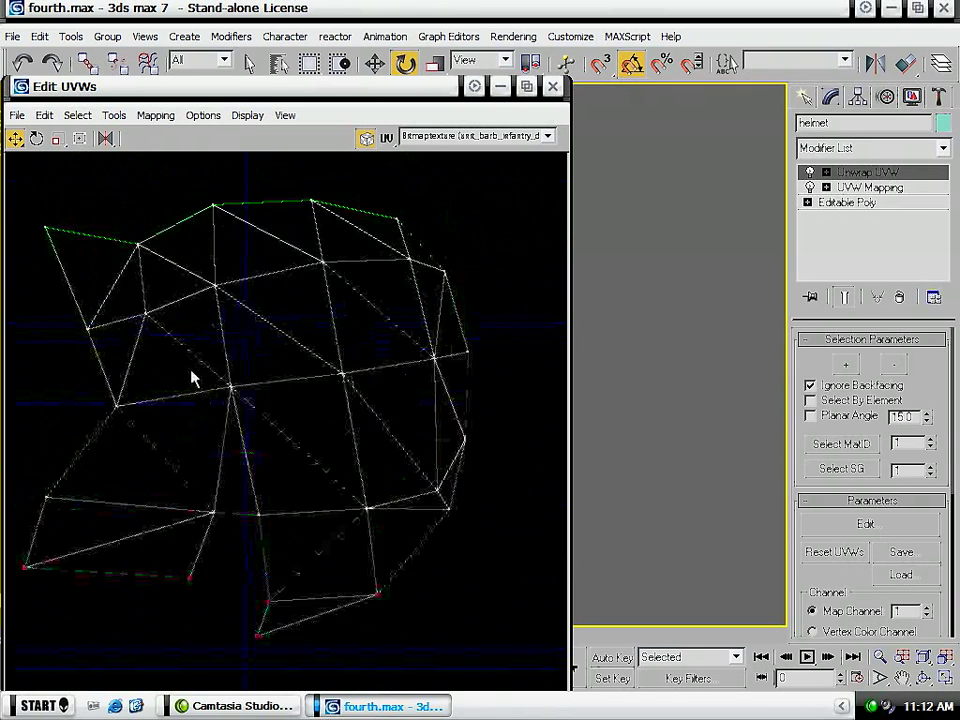
{"action": "middle_click_drag", "start_coordinate": [193, 377], "coordinate": [197, 516]}
{"action": "left_click_drag", "start_coordinate": [455, 258], "coordinate": [5, 362]}
{"action": "left_click_drag", "start_coordinate": [142, 362], "coordinate": [143, 335]}
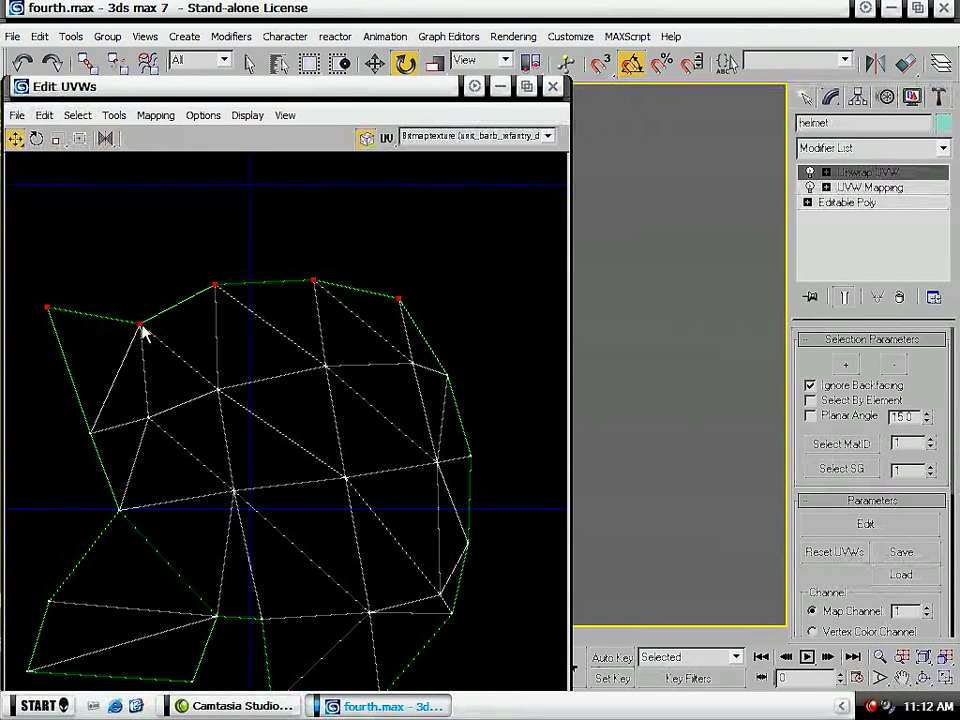
- Close the helmet's UV layout and collapse the helmet to an Editable Poly
{"action": "left_click", "coordinate": [552, 86]}
{"action": "right_click", "coordinate": [385, 328]}
{"action": "mouse_move", "coordinate": [470, 487]}
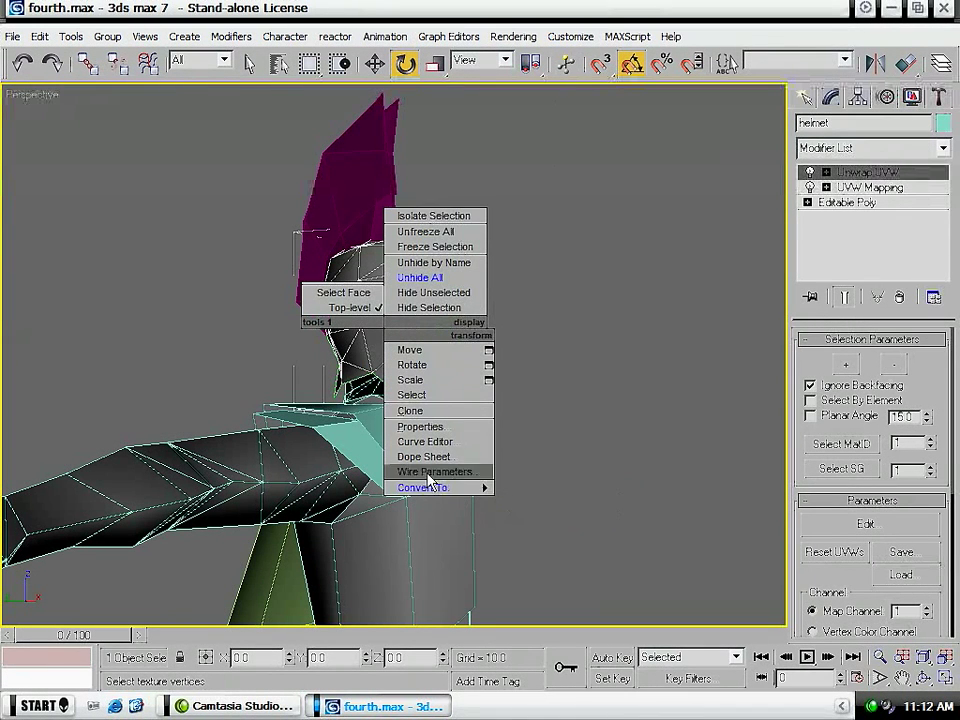
{"action": "left_click", "coordinate": [541, 500]}
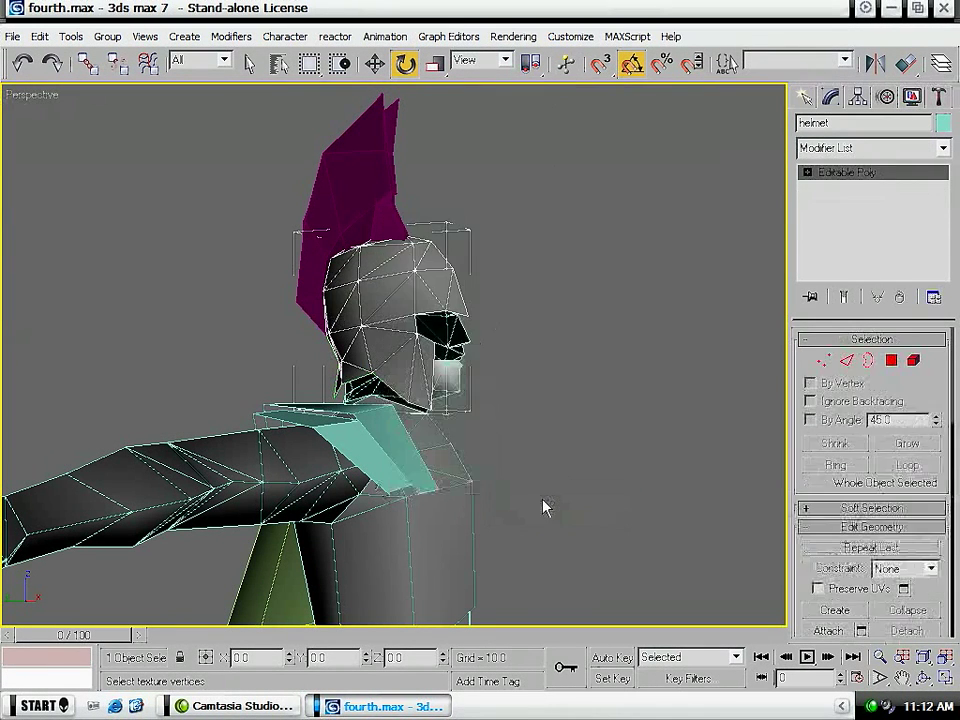
- Select the lower leg object and delete the two polygons on the back of its raised knee guard
{"action": "left_click", "coordinate": [531, 300]}
{"action": "scroll", "coordinate": [531, 296], "scroll_direction": "down", "scroll_amount": 5}
{"action": "scroll", "coordinate": [531, 300], "scroll_direction": "down", "scroll_amount": 2}
{"action": "middle_click_drag", "start_coordinate": [517, 425], "coordinate": [514, 234]}
{"action": "scroll", "coordinate": [424, 383], "scroll_direction": "up", "scroll_amount": 8}
{"action": "left_click", "coordinate": [365, 476]}
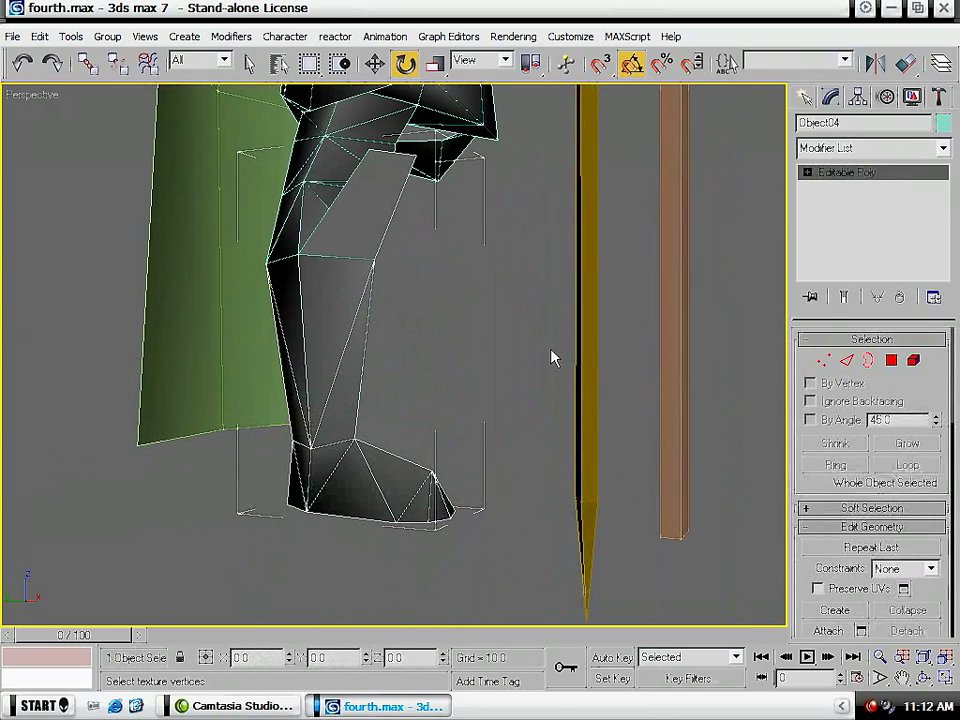
{"action": "left_click", "coordinate": [840, 150]}
{"action": "scroll", "coordinate": [920, 360], "scroll_direction": "down", "scroll_amount": 10}
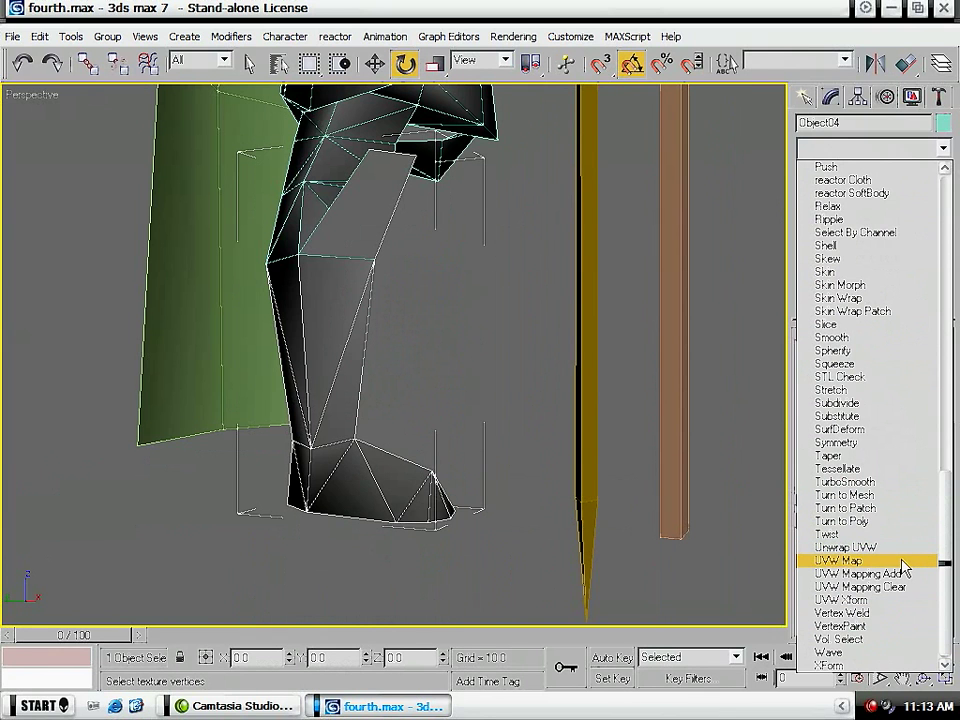
{"action": "middle_click_drag", "start_coordinate": [392, 298], "coordinate": [556, 328], "text": "alt"}
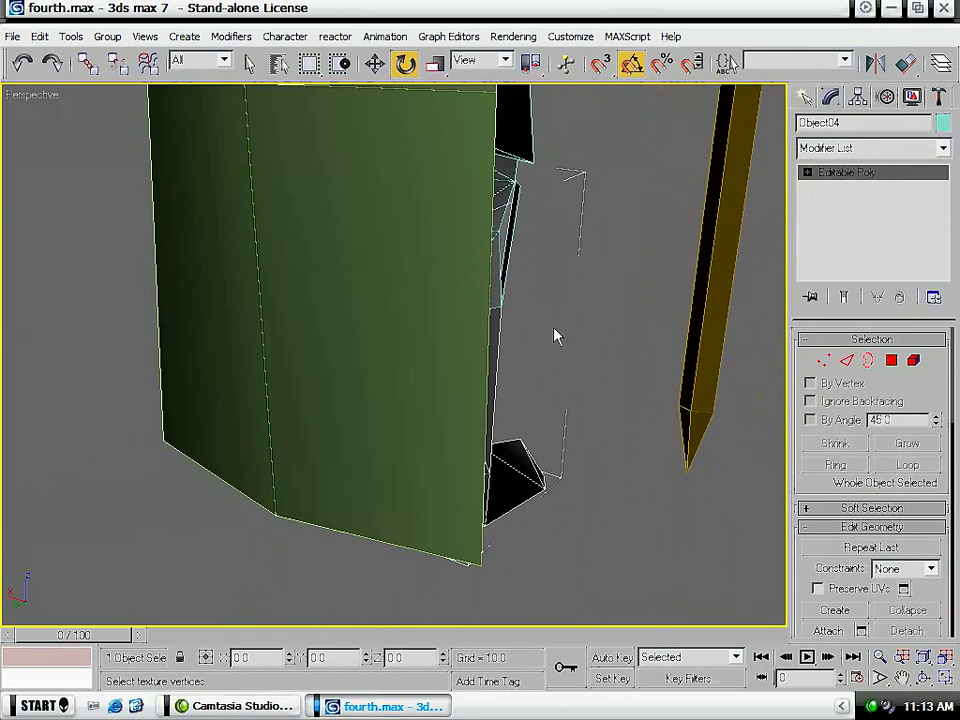
{"action": "key", "text": "4"}
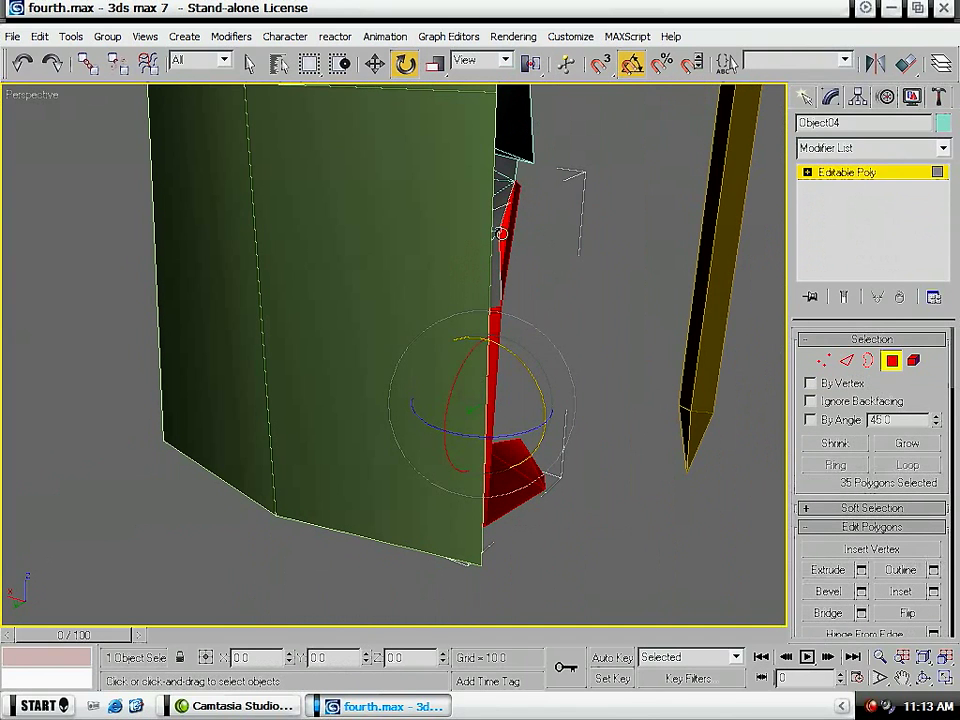
{"action": "left_click", "coordinate": [501, 233]}
{"action": "key", "text": "Delete"}
{"action": "left_click", "coordinate": [507, 233]}
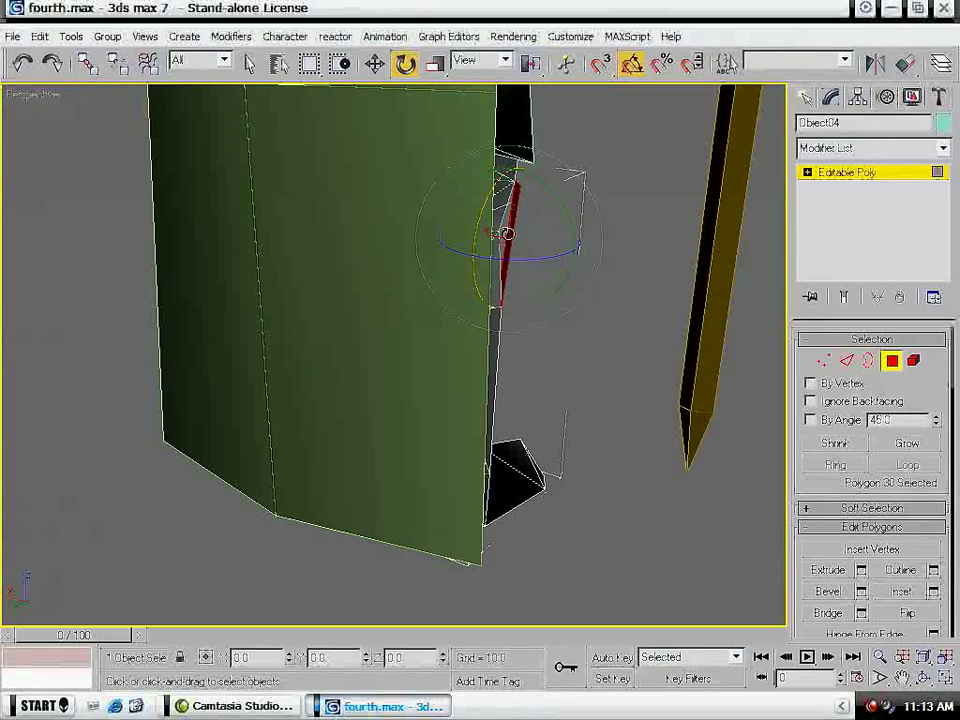
{"action": "key", "text": "Delete"}
- Select the whole lower leg as an element and apply a planar UVW Map modifier to it
{"action": "middle_click_drag", "start_coordinate": [658, 270], "coordinate": [500, 295], "text": "alt"}
{"action": "key", "text": "5"}
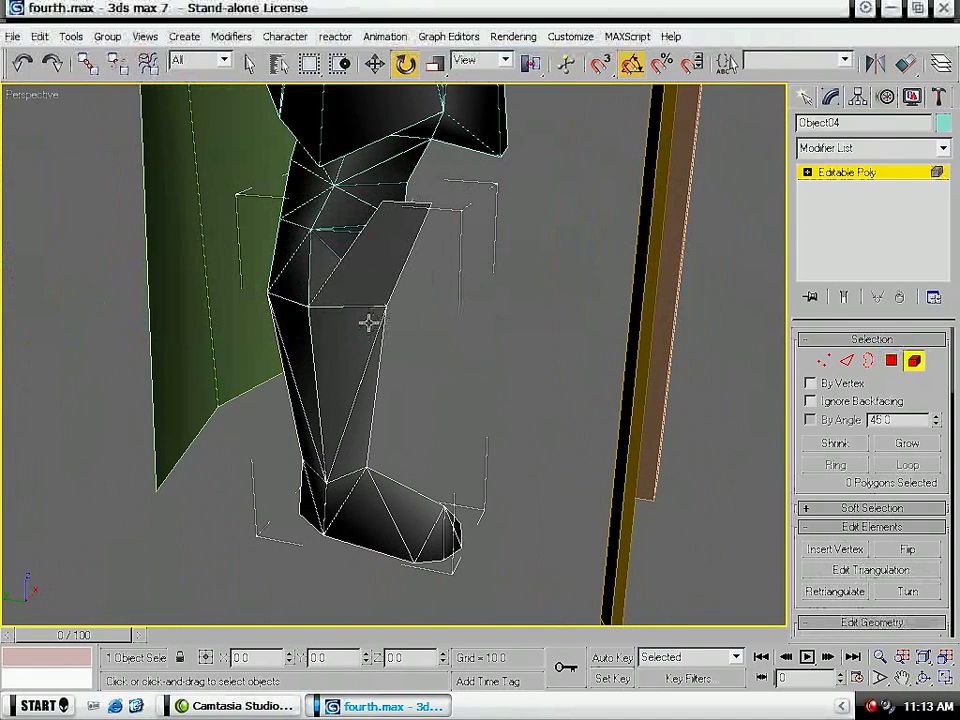
{"action": "key", "text": "q"}
{"action": "left_click", "coordinate": [369, 321]}
{"action": "left_click", "coordinate": [906, 158]}
{"action": "scroll", "coordinate": [880, 420], "scroll_direction": "down", "scroll_amount": 15}
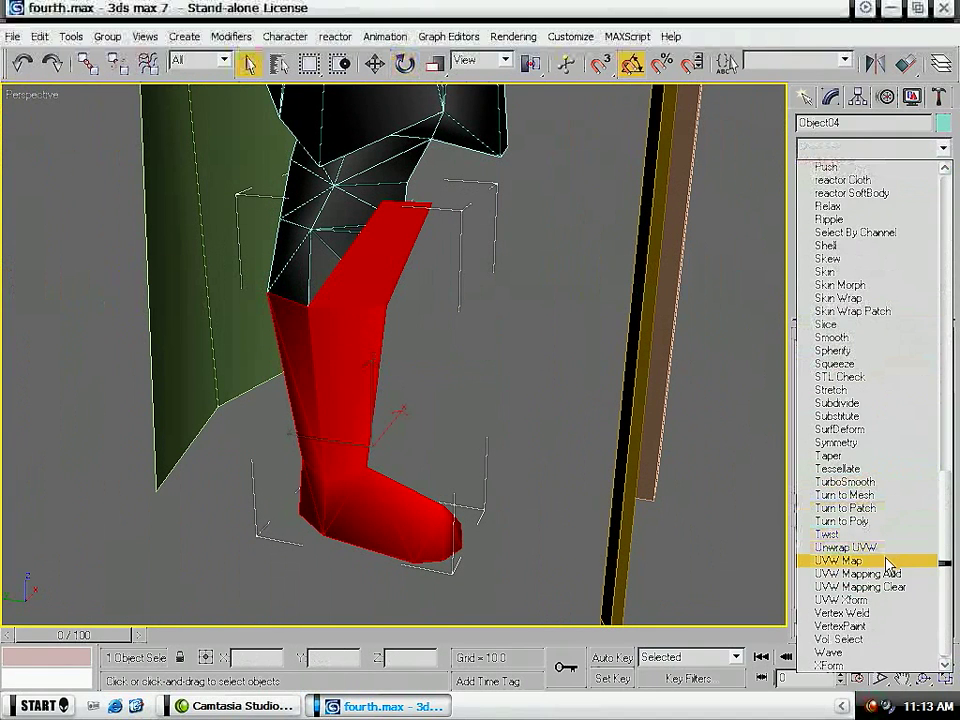
{"action": "left_click", "coordinate": [889, 561]}
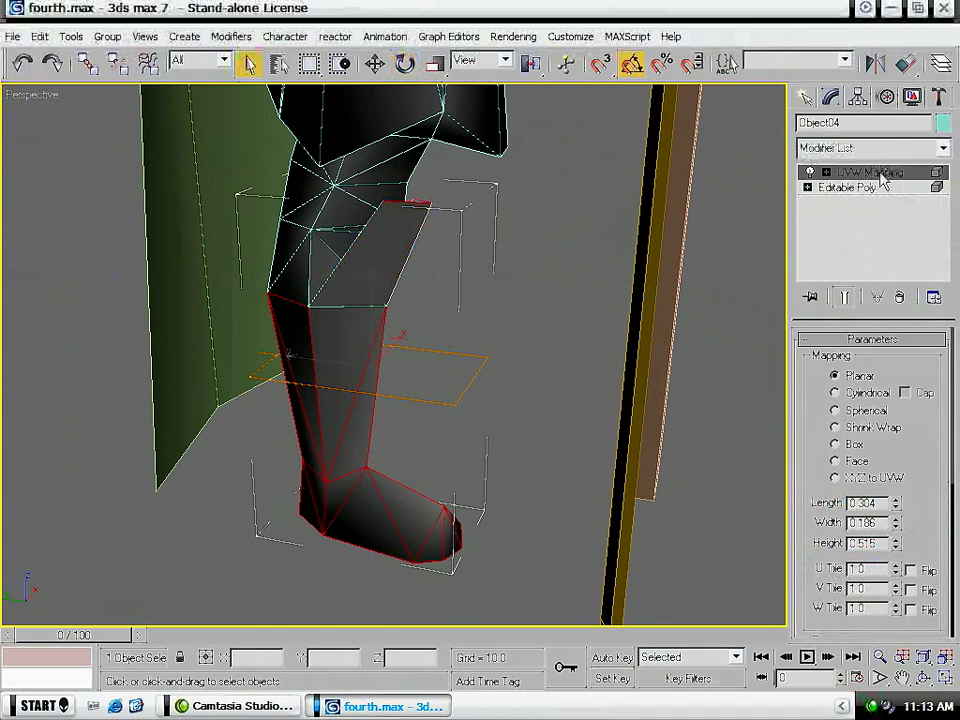
- Map the whole leg object instead of the element, rotate the planar gizmo upright, and set its length and width to 2
{"action": "left_click", "coordinate": [835, 188]}
{"action": "left_click", "coordinate": [835, 172]}
{"action": "key", "text": "e"}
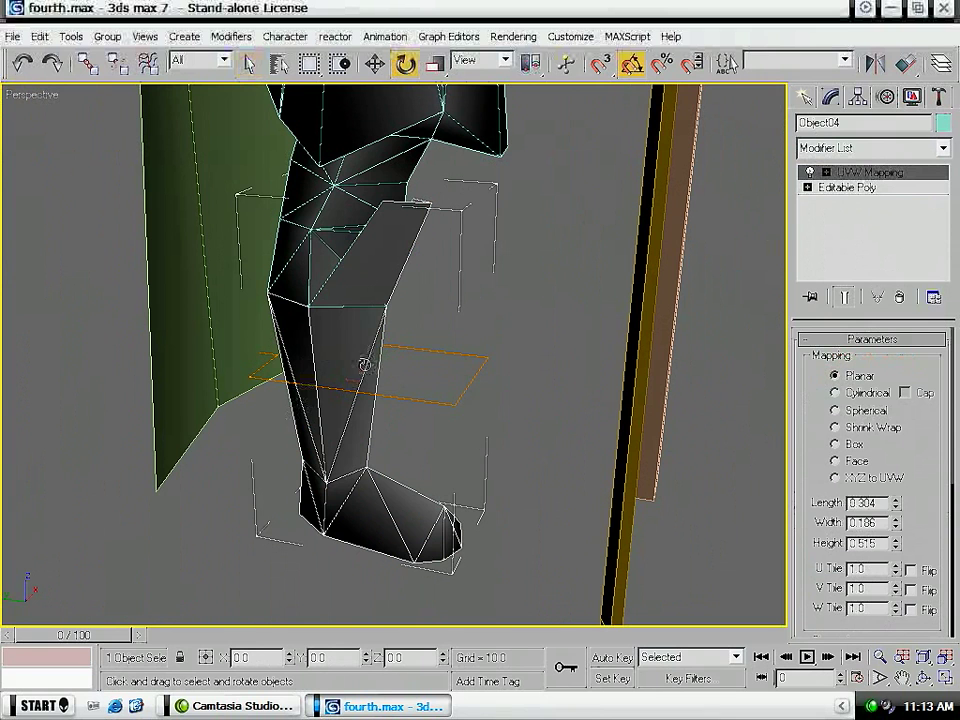
{"action": "left_click", "coordinate": [864, 173]}
{"action": "left_click_drag", "start_coordinate": [370, 332], "coordinate": [340, 411]}
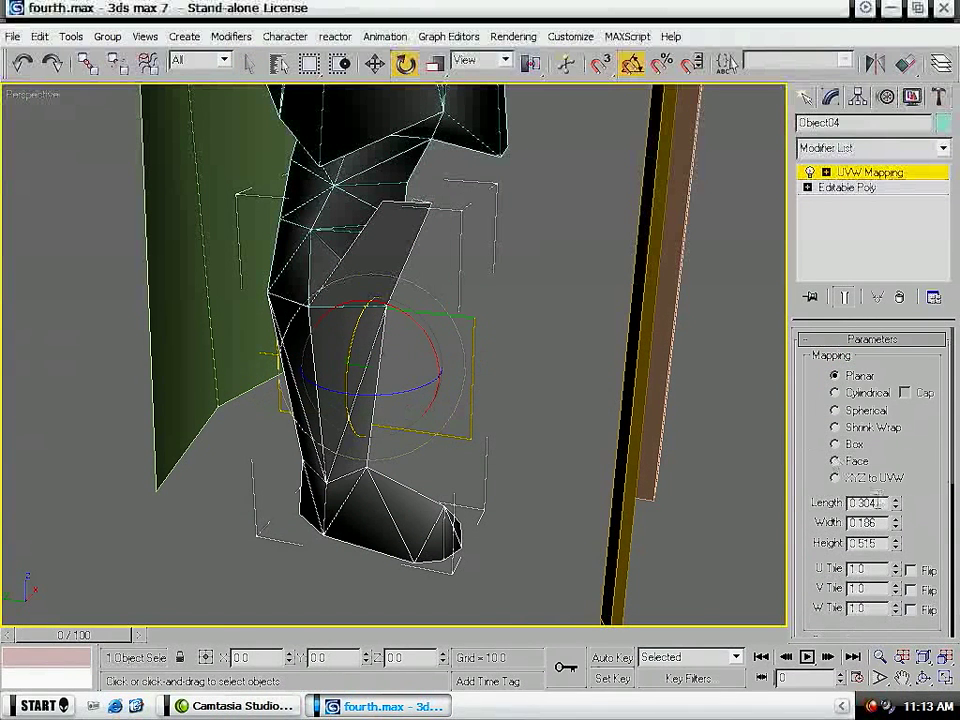
{"action": "key", "text": "Tab"}
{"action": "type", "text": "2"}
{"action": "key", "text": "Return"}
- Add an Unwrap UVW modifier to the lower leg and move its entire UV layout far to the right
{"action": "left_click", "coordinate": [870, 147]}
{"action": "scroll", "coordinate": [840, 520], "scroll_direction": "down", "scroll_amount": 20}
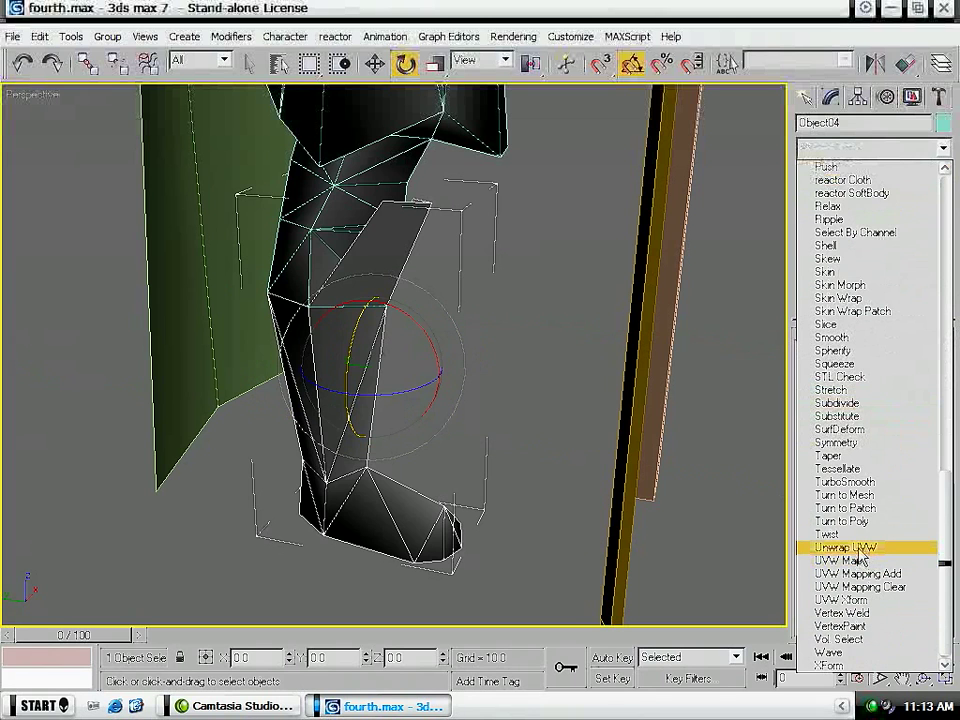
{"action": "left_click", "coordinate": [860, 549]}
{"action": "left_click", "coordinate": [865, 524]}
{"action": "scroll", "coordinate": [253, 332], "scroll_direction": "down", "scroll_amount": 5}
{"action": "left_click_drag", "start_coordinate": [278, 355], "coordinate": [525, 367]}
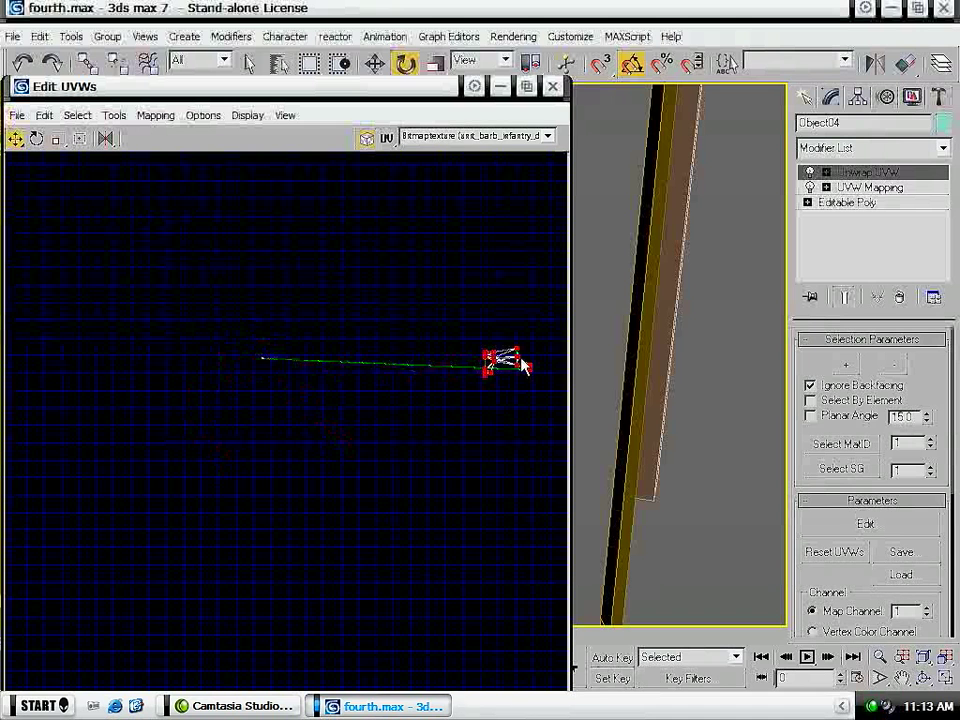
{"action": "key", "text": "ctrl+z"}
{"action": "left_click_drag", "start_coordinate": [364, 311], "coordinate": [161, 433]}
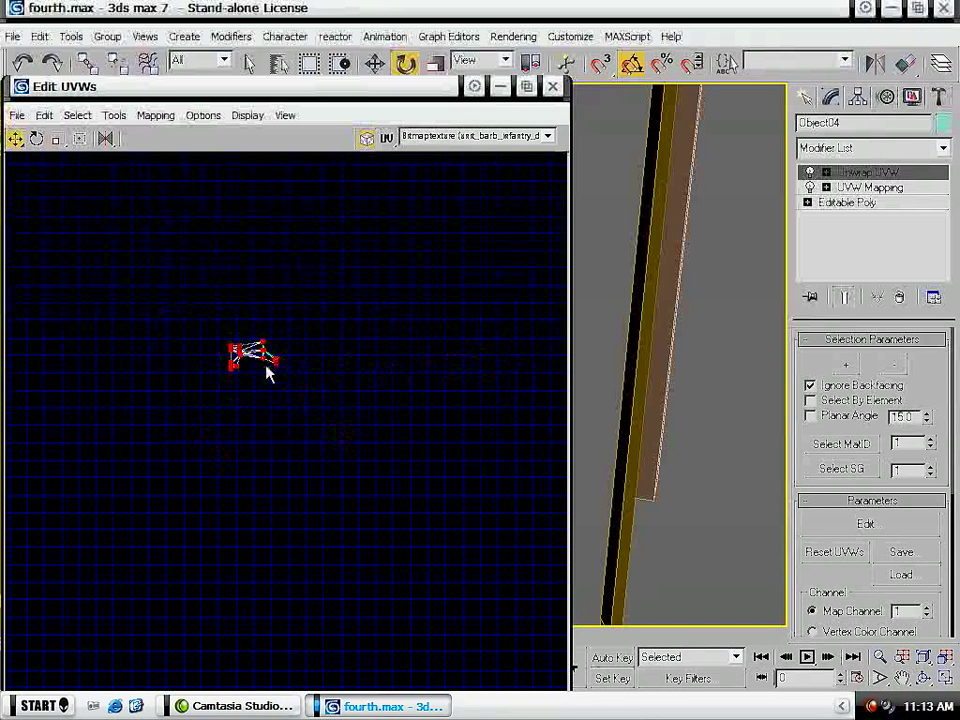
{"action": "left_click_drag", "start_coordinate": [268, 358], "coordinate": [527, 355]}
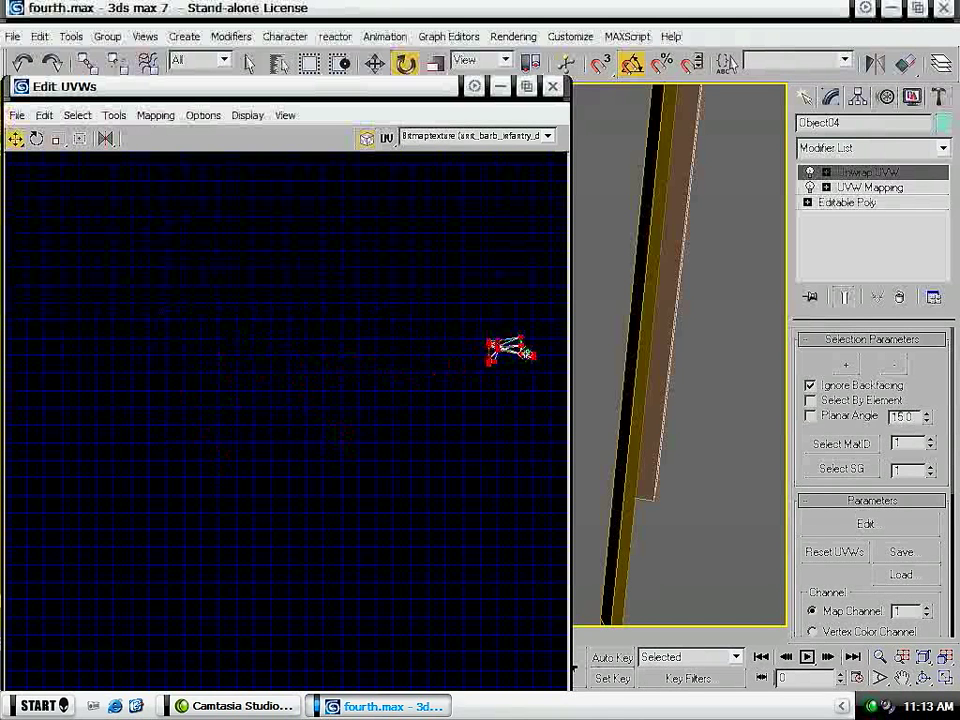
- Close the leg's UV layout, collapse the leg to an Editable Poly, and deselect it
{"action": "left_click", "coordinate": [552, 86]}
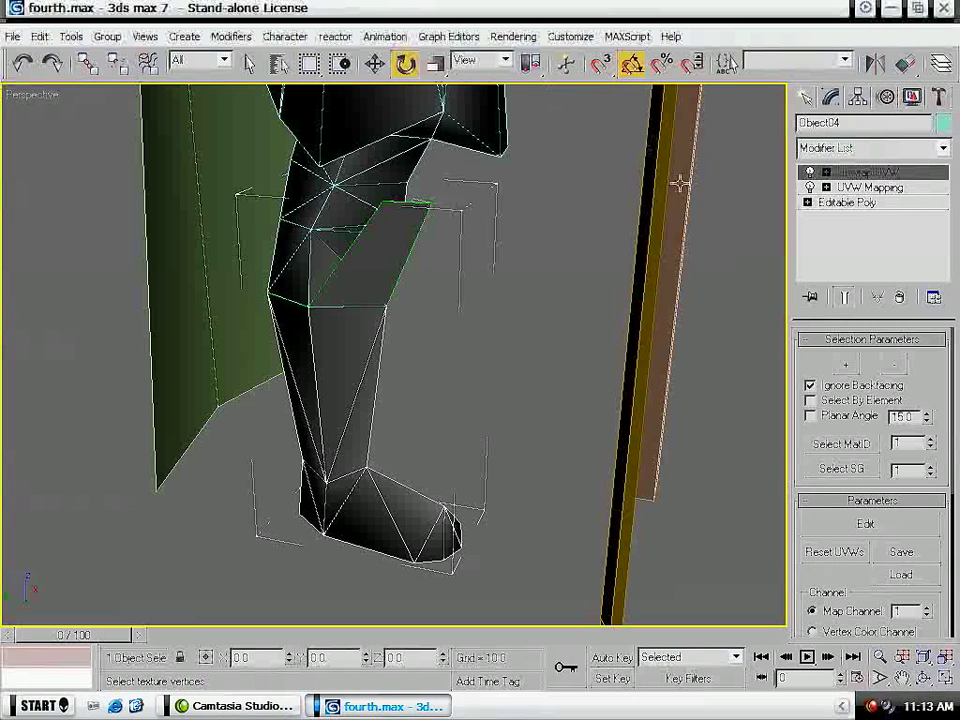
{"action": "right_click", "coordinate": [325, 466]}
{"action": "mouse_move", "coordinate": [400, 619]}
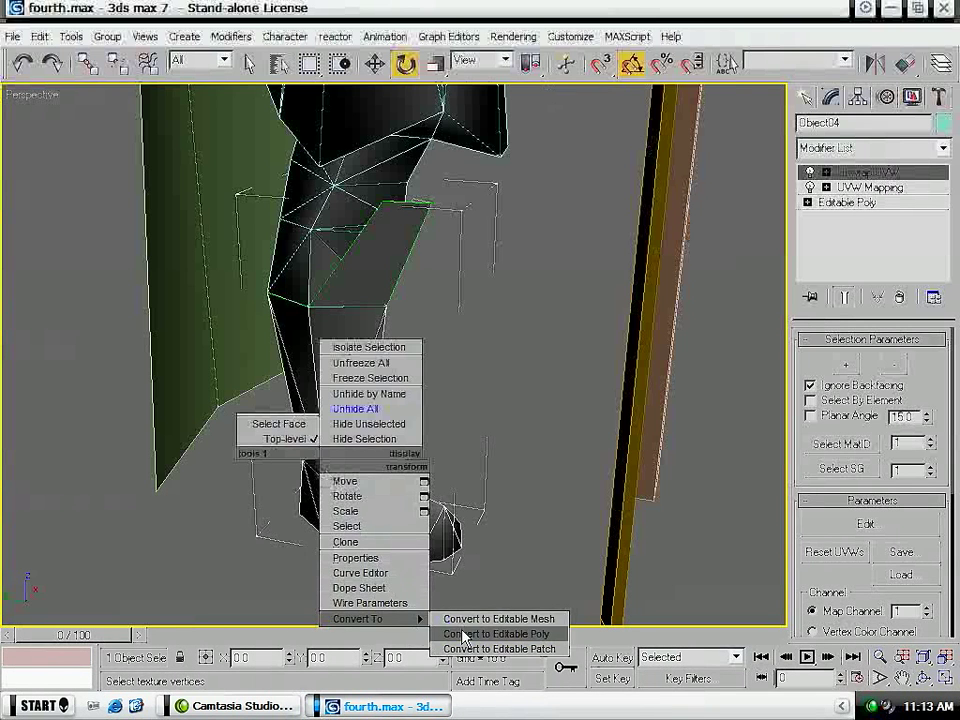
{"action": "left_click", "coordinate": [460, 635]}
{"action": "left_click", "coordinate": [545, 368]}
{"action": "middle_click_drag", "start_coordinate": [351, 401], "coordinate": [444, 407], "text": "alt"}
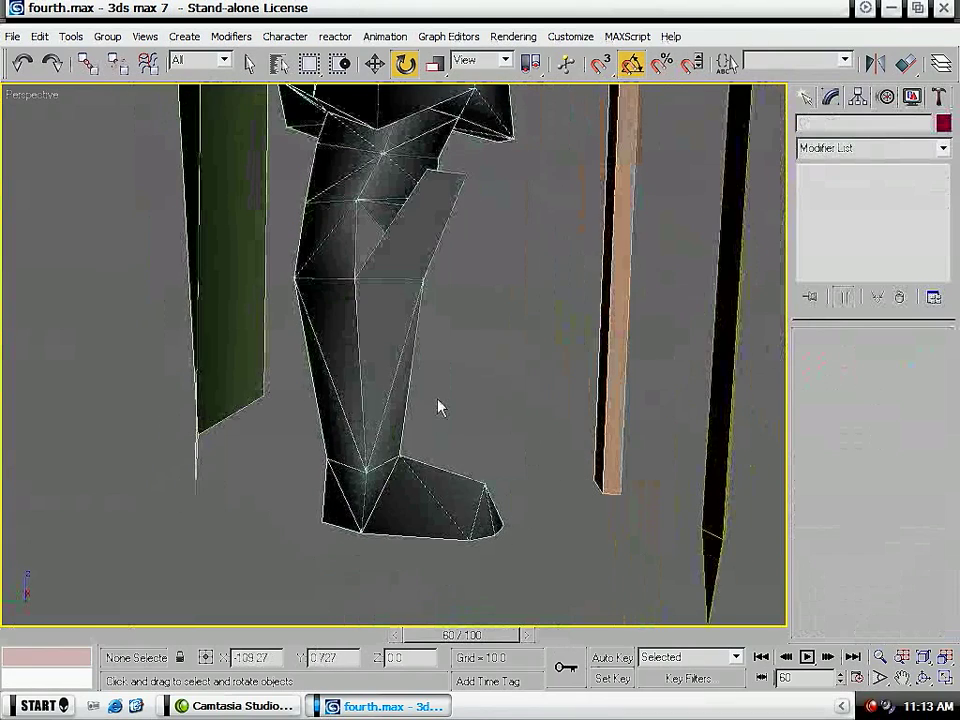
{"action": "left_click", "coordinate": [393, 393]}
{"action": "key", "text": "4"}
{"action": "left_click_drag", "start_coordinate": [574, 557], "coordinate": [262, 318]}
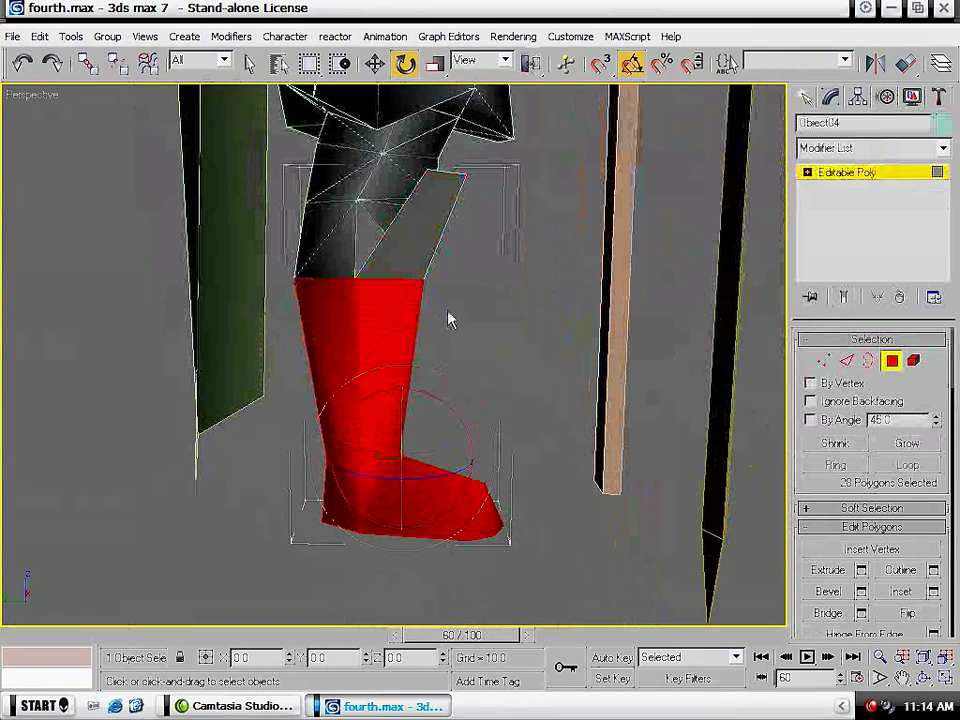
{"action": "left_click", "coordinate": [425, 229], "text": "ctrl"}
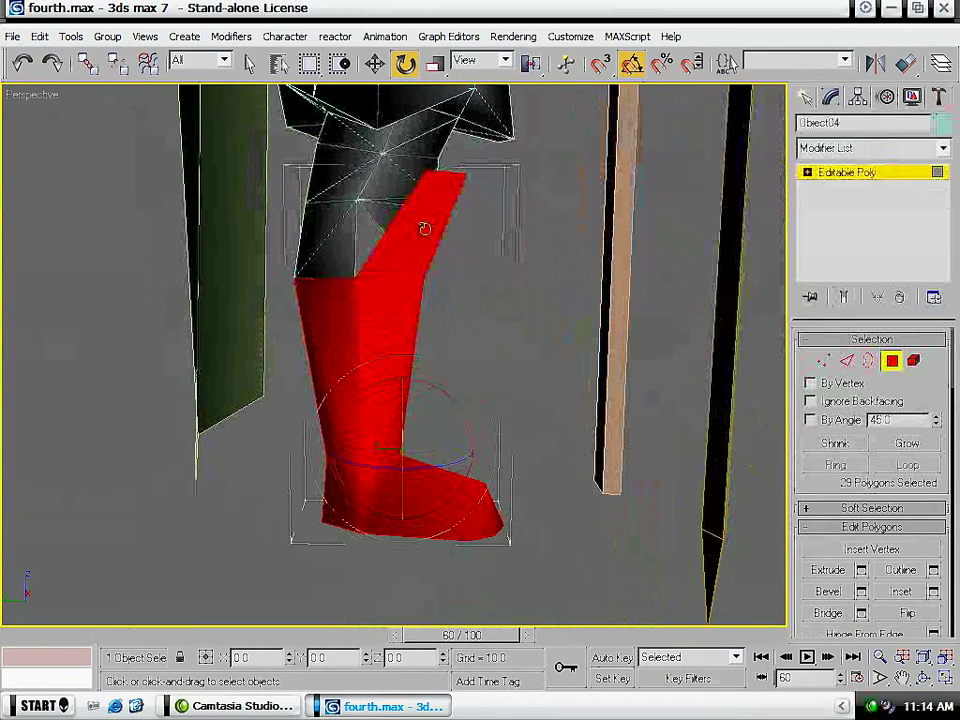
{"action": "left_click_drag", "start_coordinate": [546, 368], "coordinate": [262, 211], "text": "ctrl"}
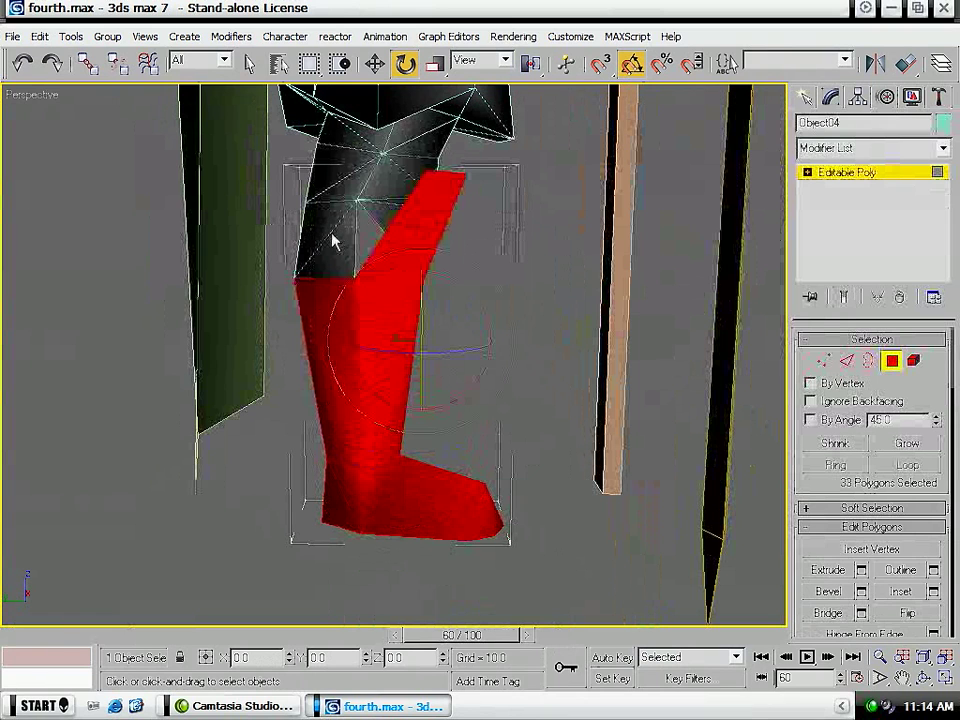
{"action": "key", "text": "ctrl+z"}
{"action": "middle_click_drag", "start_coordinate": [516, 272], "coordinate": [343, 268], "text": "alt"}
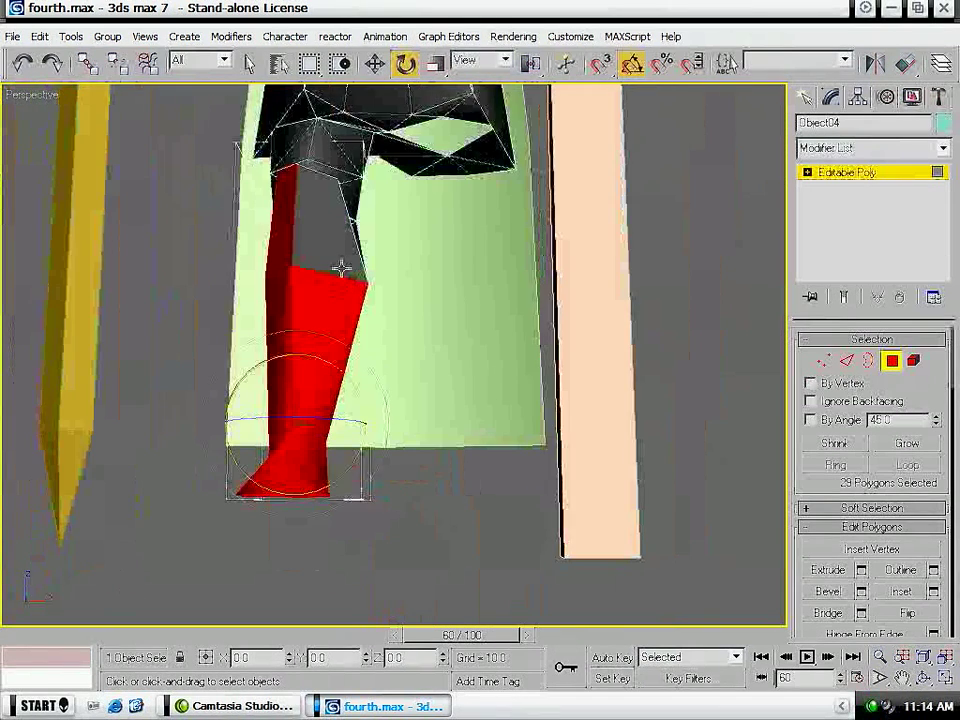
{"action": "left_click", "coordinate": [343, 210], "text": "ctrl"}
{"action": "middle_click_drag", "start_coordinate": [276, 294], "coordinate": [411, 371], "text": "alt"}
{"action": "left_click", "coordinate": [885, 180]}
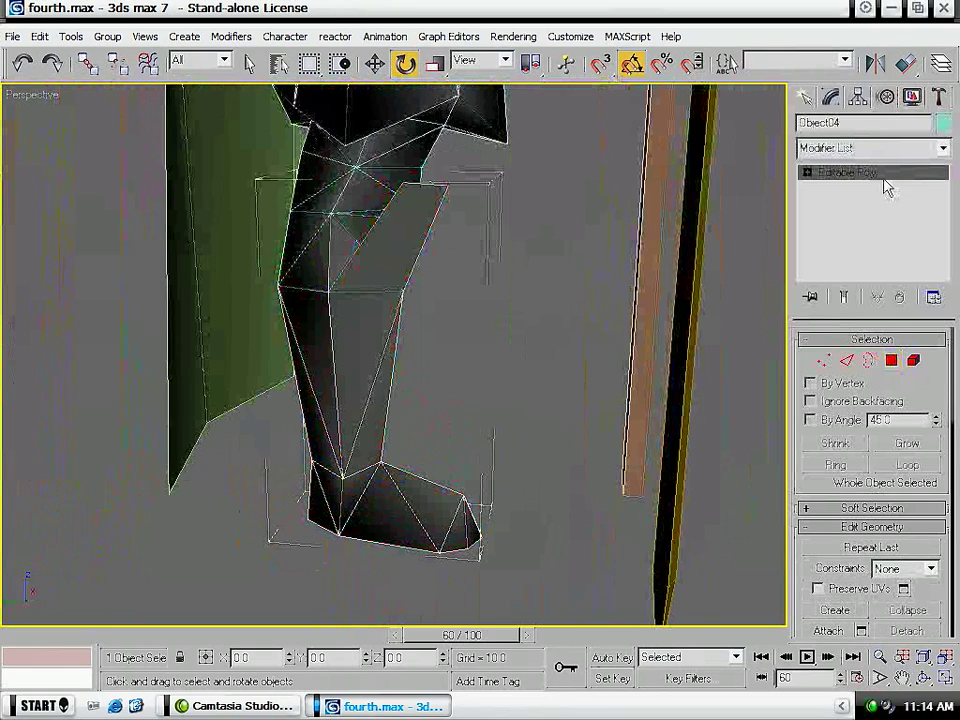
- Apply Unwrap UVW to the lower leg again, move the selected UV vertices up and left, and close the layout
{"action": "left_click", "coordinate": [898, 148]}
{"action": "scroll", "coordinate": [880, 470], "scroll_direction": "down", "scroll_amount": 15}
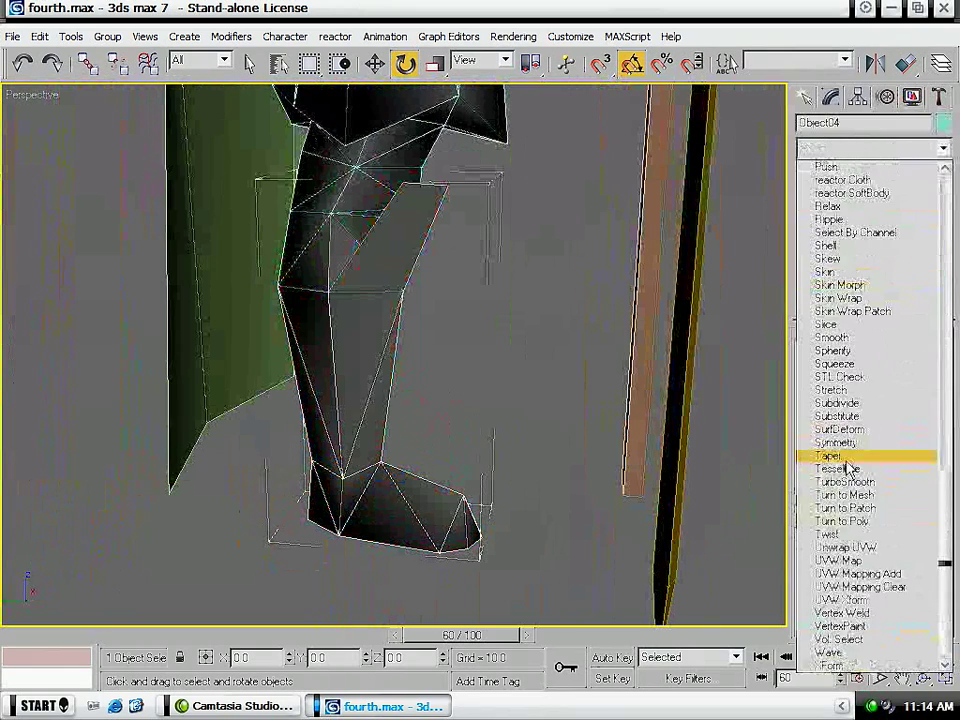
{"action": "left_click", "coordinate": [830, 548]}
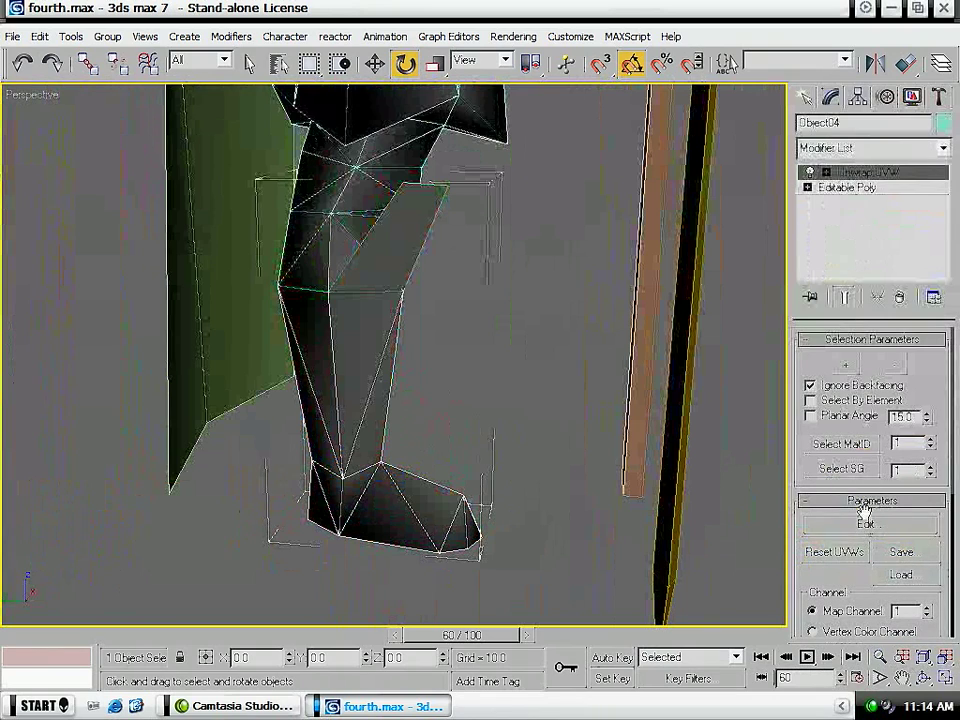
{"action": "left_click", "coordinate": [866, 525]}
{"action": "left_click", "coordinate": [870, 521]}
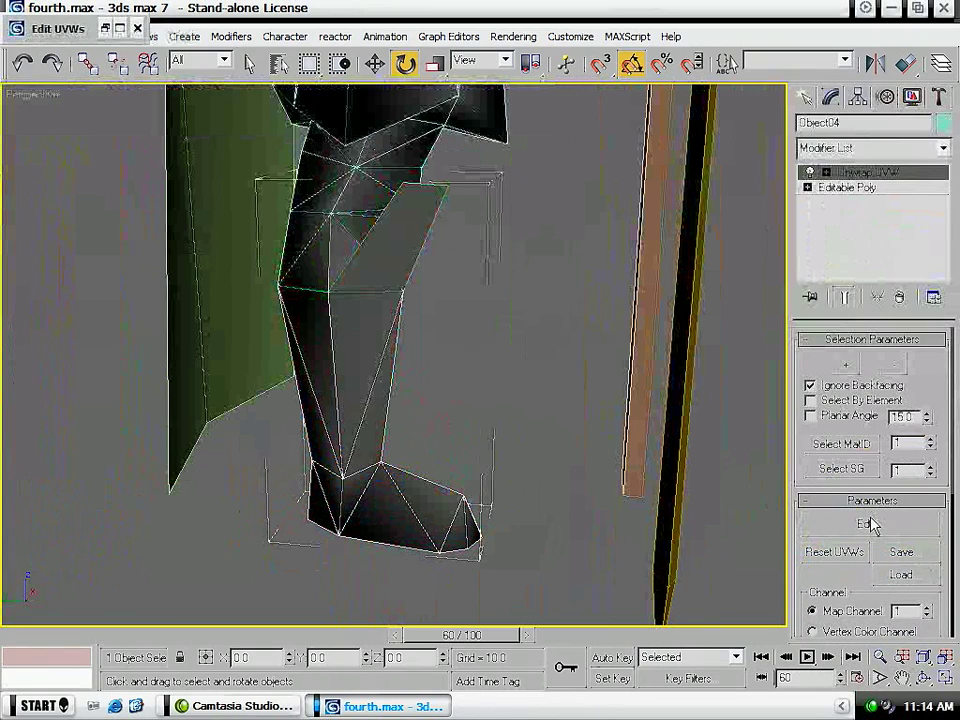
{"action": "scroll", "coordinate": [558, 376], "scroll_direction": "down", "scroll_amount": 8}
{"action": "scroll", "coordinate": [613, 367], "scroll_direction": "up", "scroll_amount": 3}
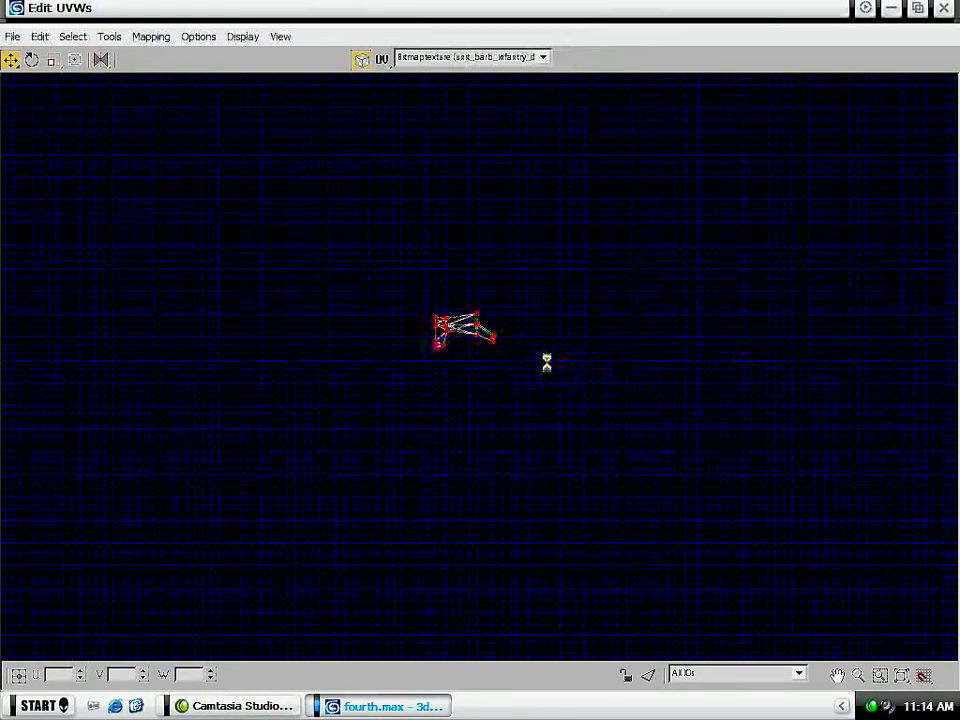
{"action": "scroll", "coordinate": [550, 363], "scroll_direction": "up", "scroll_amount": 4}
{"action": "left_click_drag", "start_coordinate": [416, 290], "coordinate": [350, 225]}
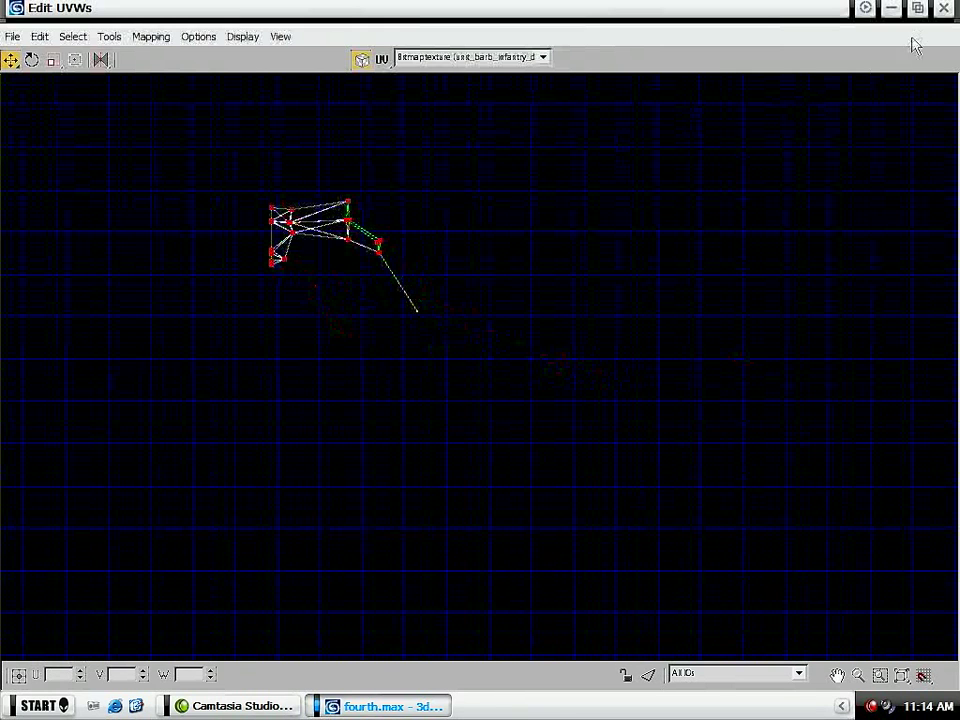
{"action": "left_click", "coordinate": [943, 9]}
{"action": "left_click", "coordinate": [943, 10]}
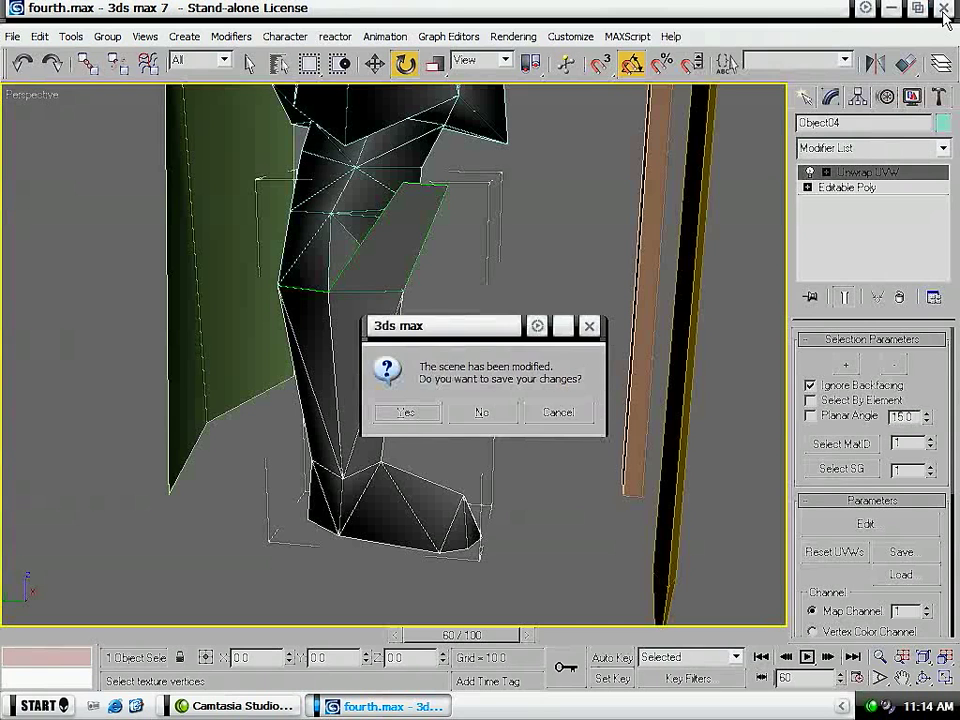
- Dismiss the save prompt without closing the scene and remove the Unwrap UVW modifier from the lower leg
{"action": "left_click", "coordinate": [560, 413]}
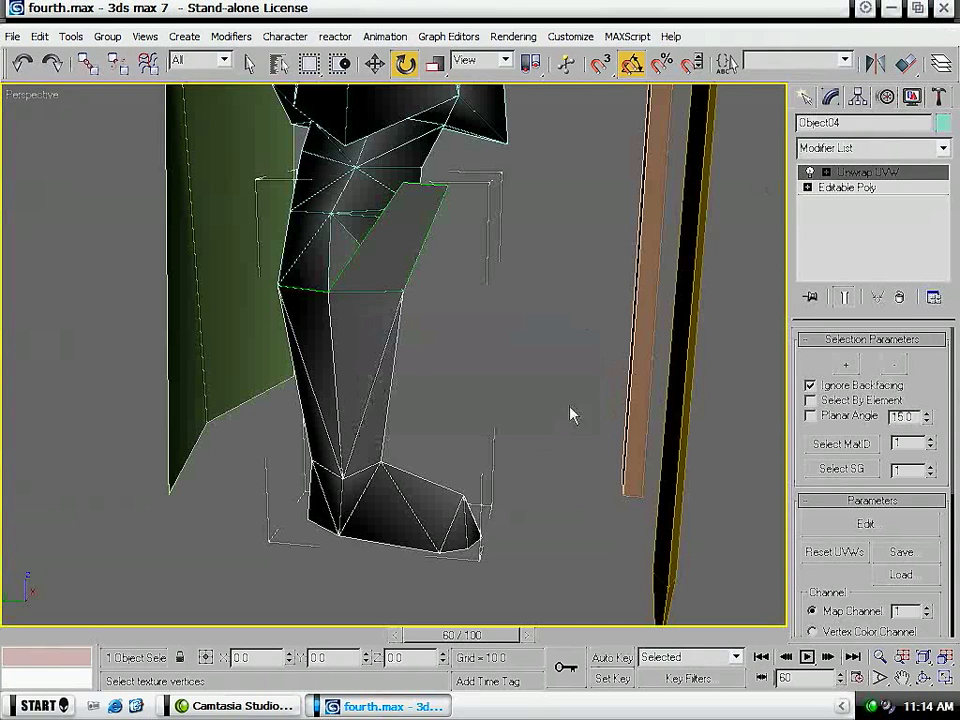
{"action": "left_click", "coordinate": [899, 297]}
{"action": "key", "text": "q"}
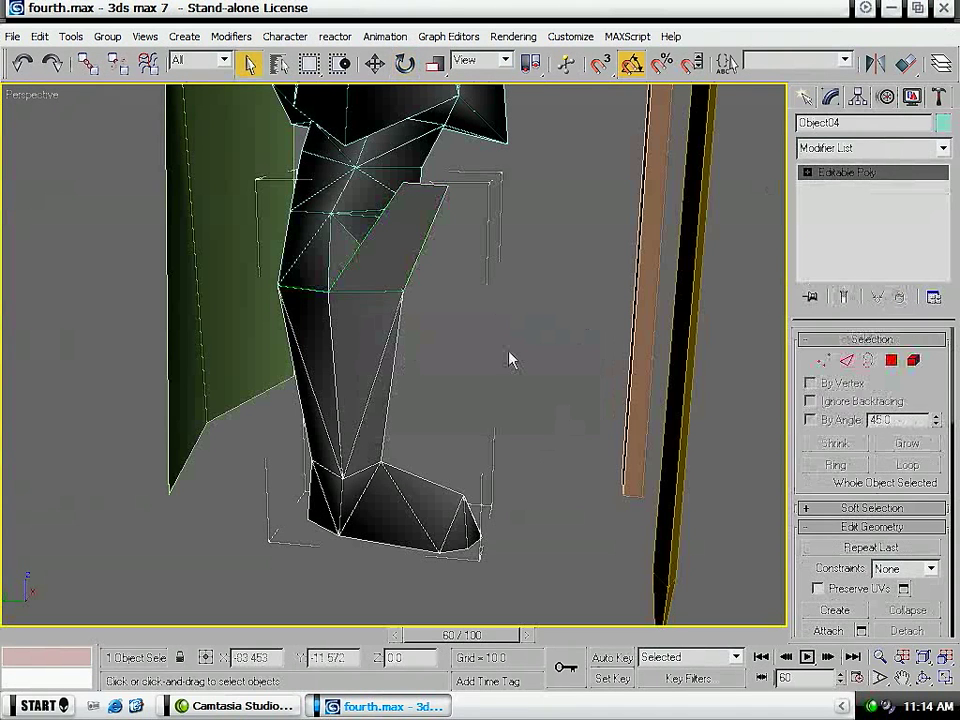
{"action": "left_click", "coordinate": [510, 360]}
{"action": "left_click", "coordinate": [385, 466]}
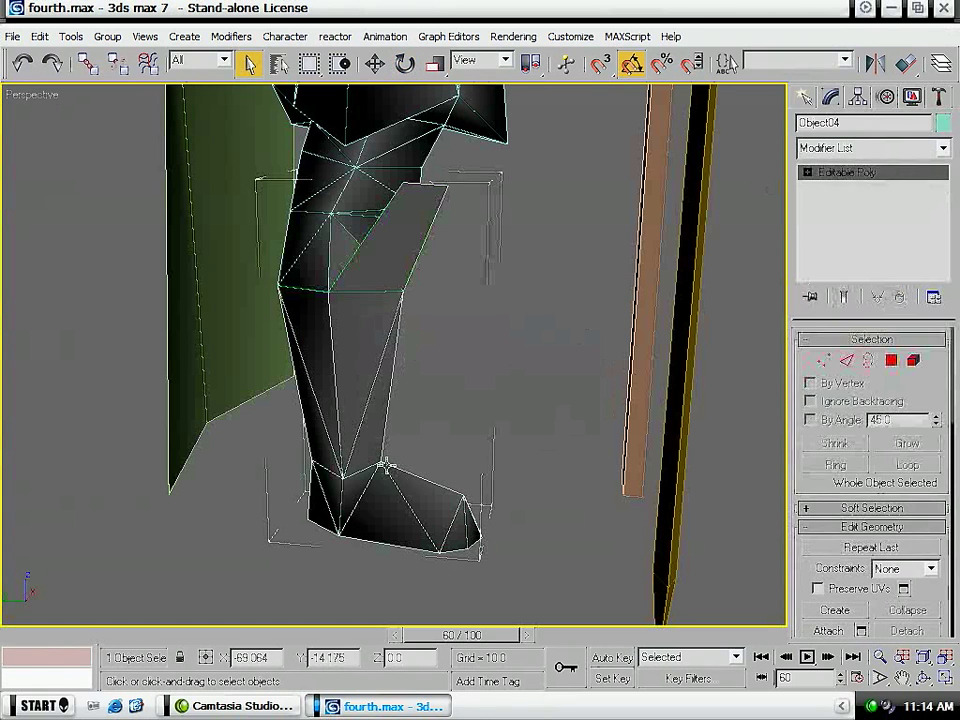
- Select all polygons of the boot, shin and knee guard on the leg object, including the guard's front face
{"action": "key", "text": "4"}
{"action": "left_click", "coordinate": [563, 571]}
{"action": "left_click_drag", "start_coordinate": [555, 584], "coordinate": [203, 354]}
{"action": "left_click", "coordinate": [423, 232], "text": "ctrl"}
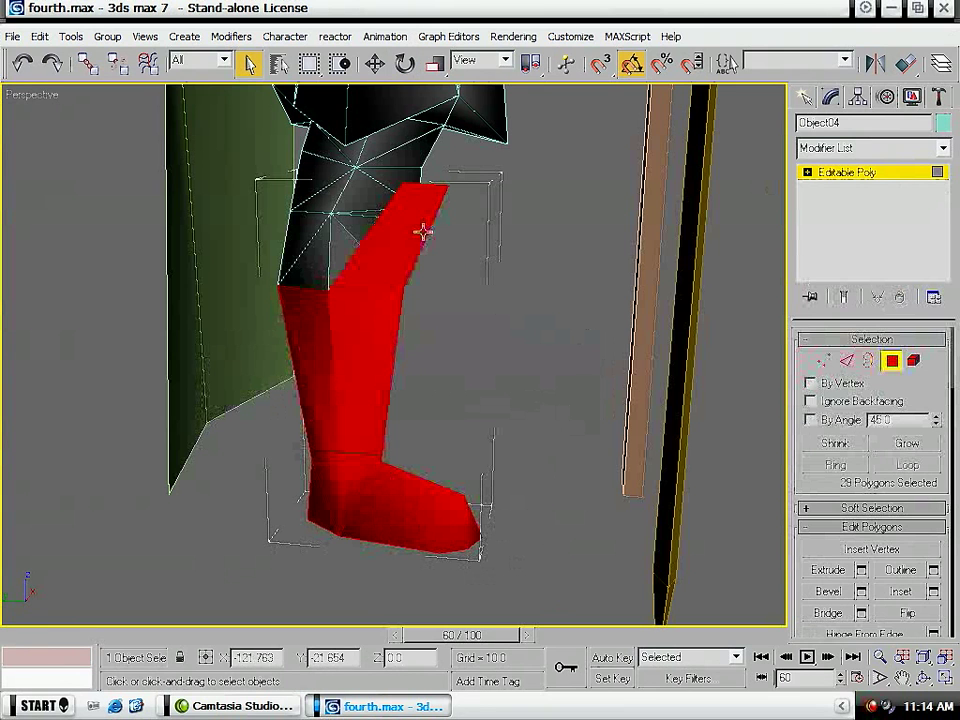
{"action": "middle_click_drag", "start_coordinate": [426, 416], "coordinate": [325, 262], "text": "alt"}
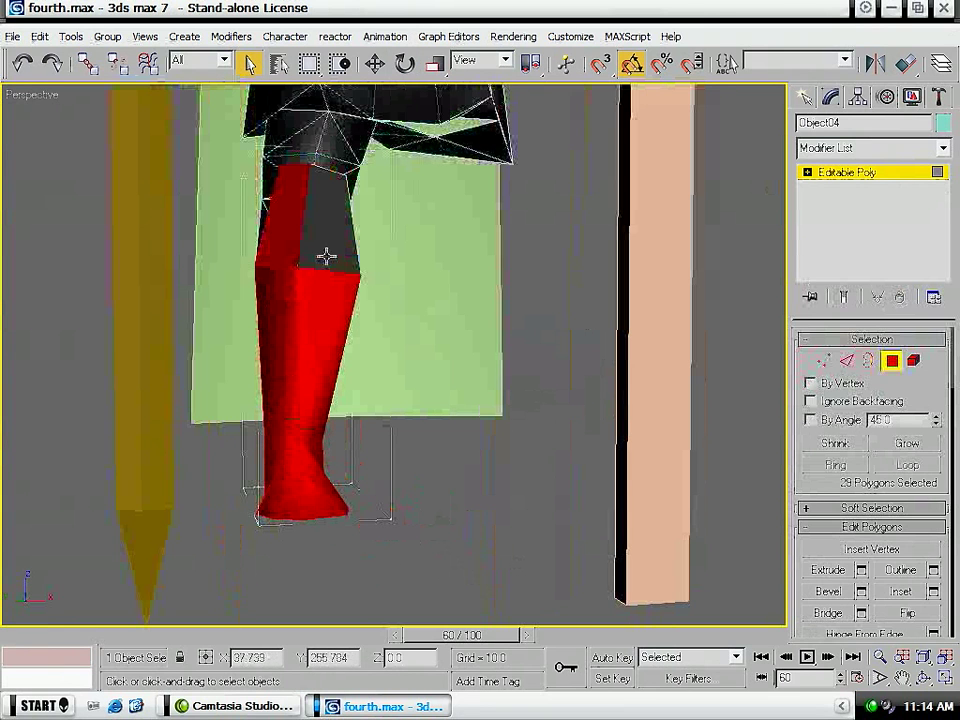
{"action": "left_click", "coordinate": [330, 220], "text": "ctrl"}
{"action": "middle_click_drag", "start_coordinate": [467, 304], "coordinate": [565, 347], "text": "alt"}
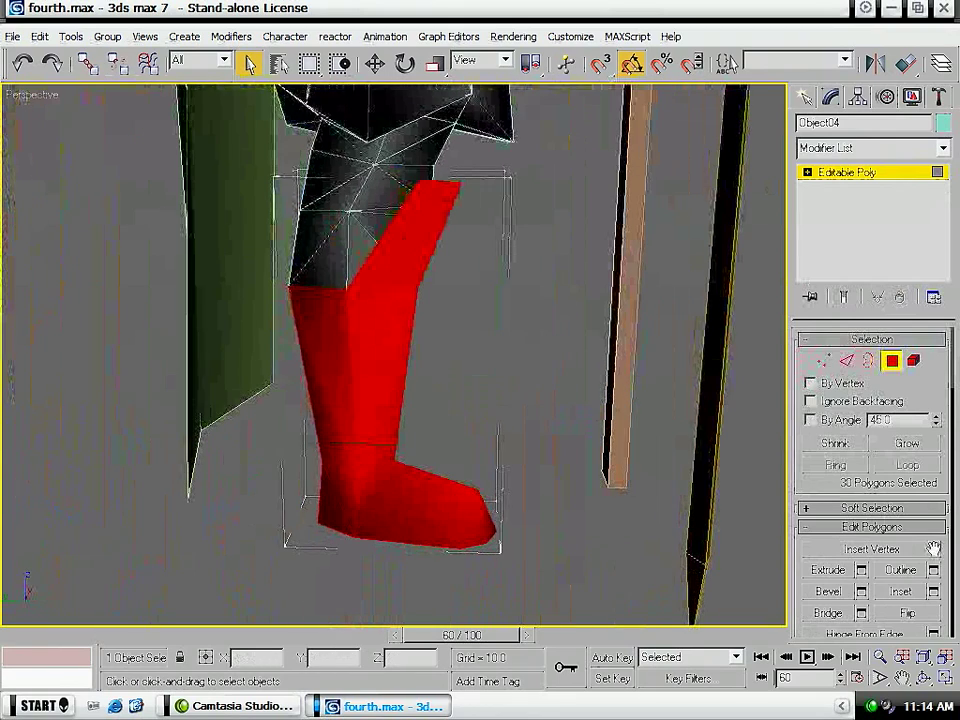
- Detach the selected boot, shin and knee guard polygons as a separate object
{"action": "scroll", "coordinate": [921, 538], "scroll_direction": "down", "scroll_amount": 5}
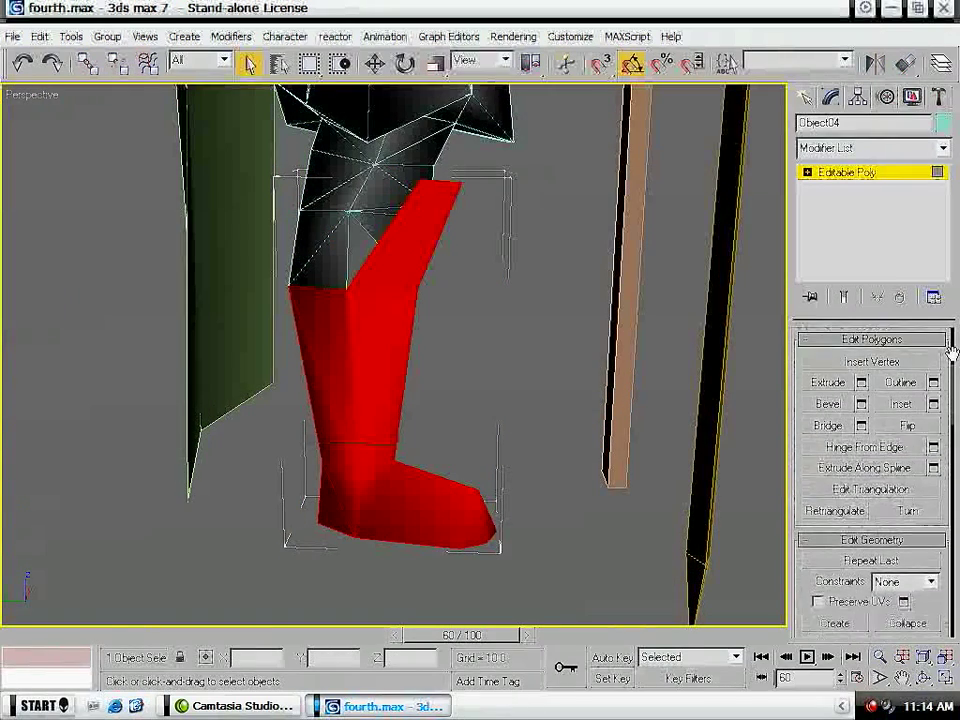
{"action": "left_click", "coordinate": [907, 565]}
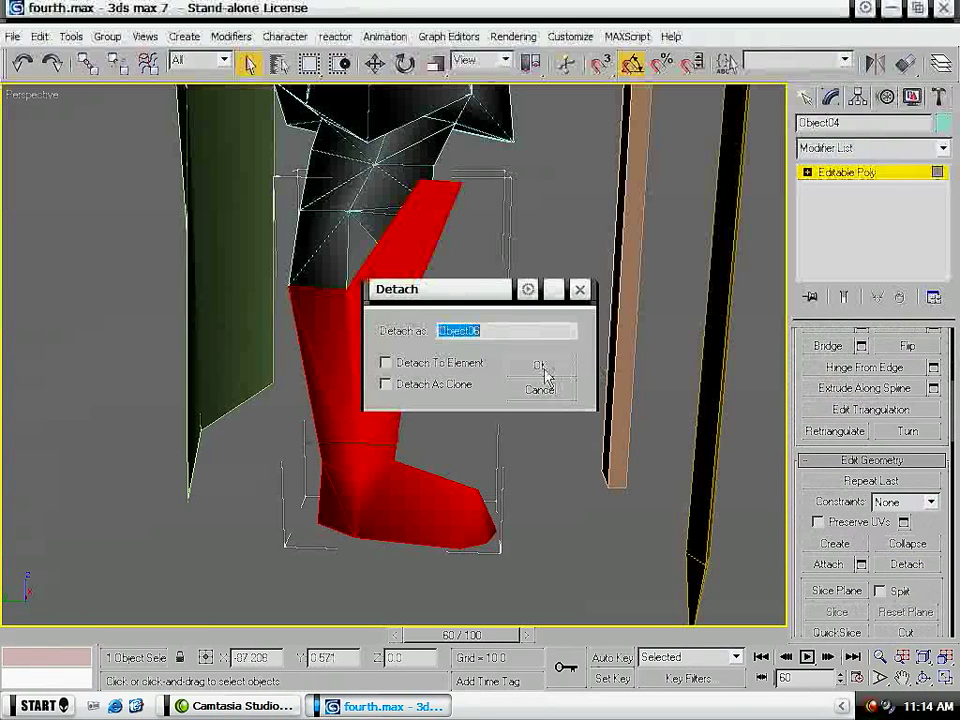
{"action": "left_click", "coordinate": [540, 366]}
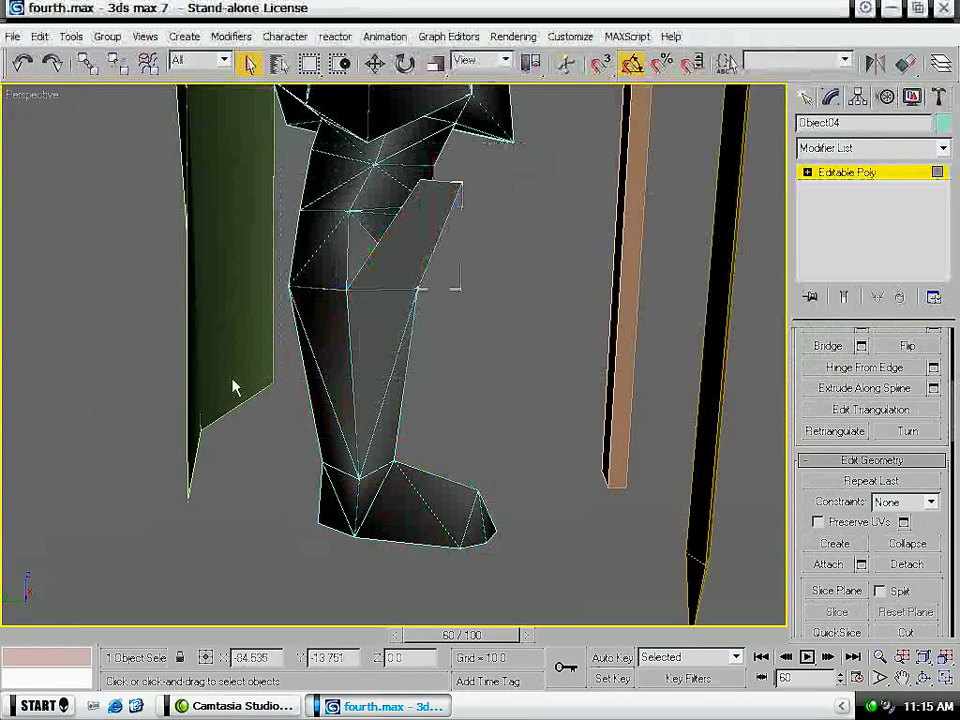
- Clear out the polygons left in the original leg object and select the detached lower leg
{"action": "middle_click_drag", "start_coordinate": [233, 276], "coordinate": [353, 356], "text": "alt"}
{"action": "middle_click_drag", "start_coordinate": [632, 272], "coordinate": [447, 240], "text": "alt"}
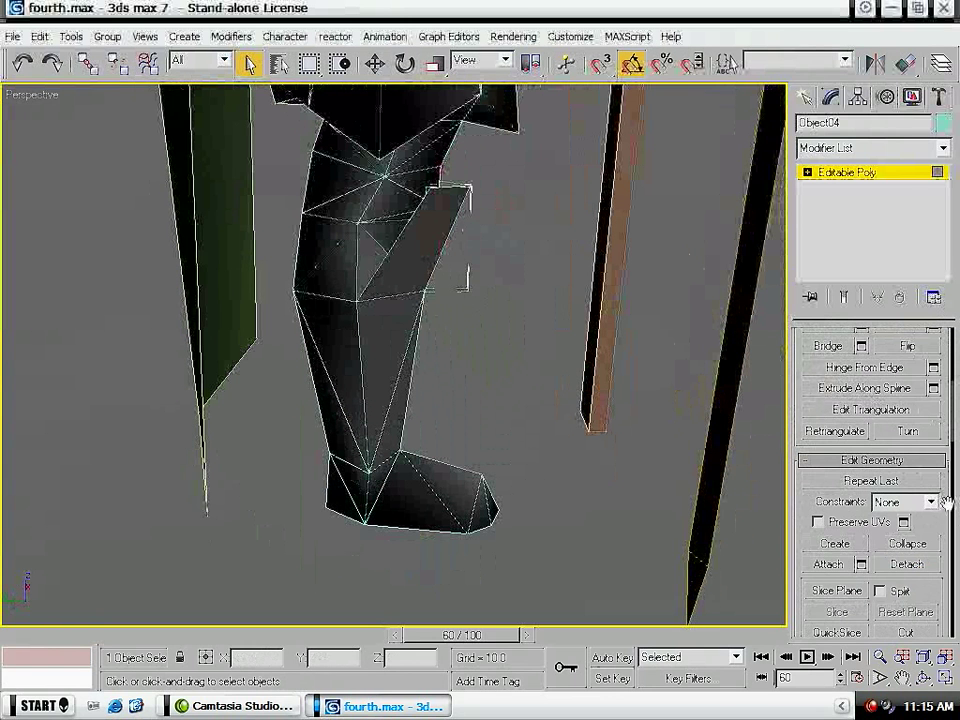
{"action": "left_click_drag", "start_coordinate": [955, 389], "coordinate": [954, 338]}
{"action": "left_click", "coordinate": [682, 363]}
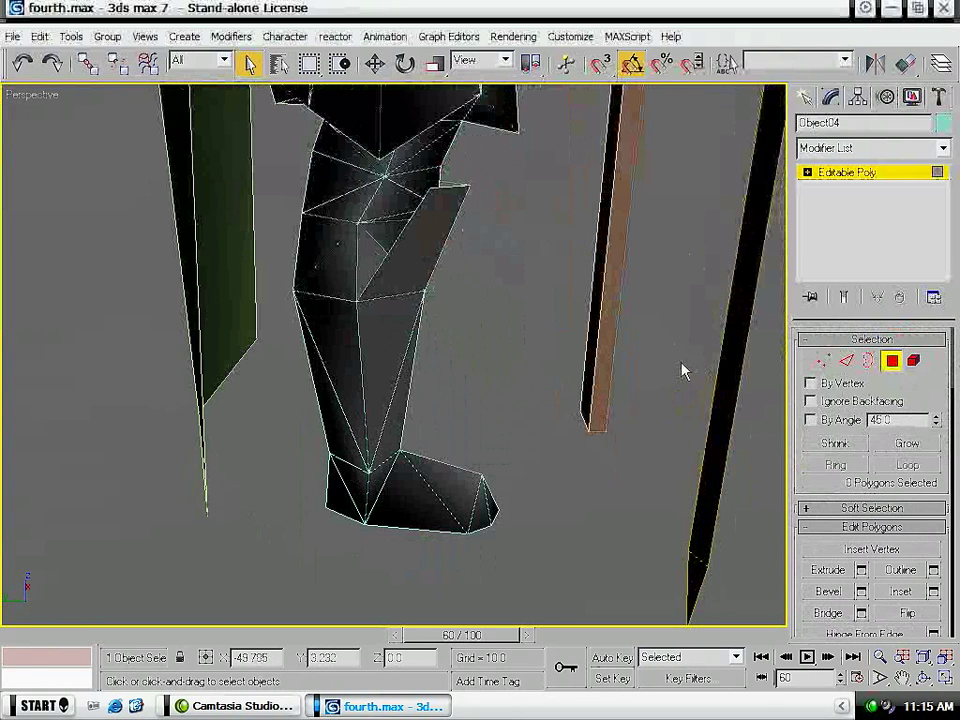
{"action": "left_click", "coordinate": [805, 98]}
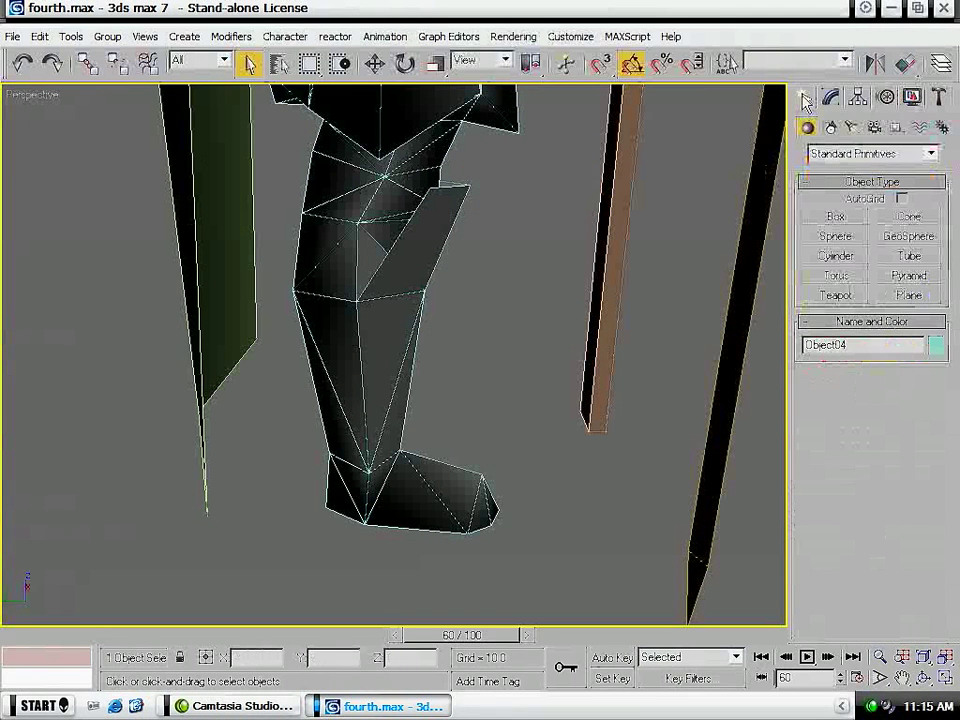
{"action": "key", "text": "ctrl+d"}
{"action": "left_click", "coordinate": [388, 396]}
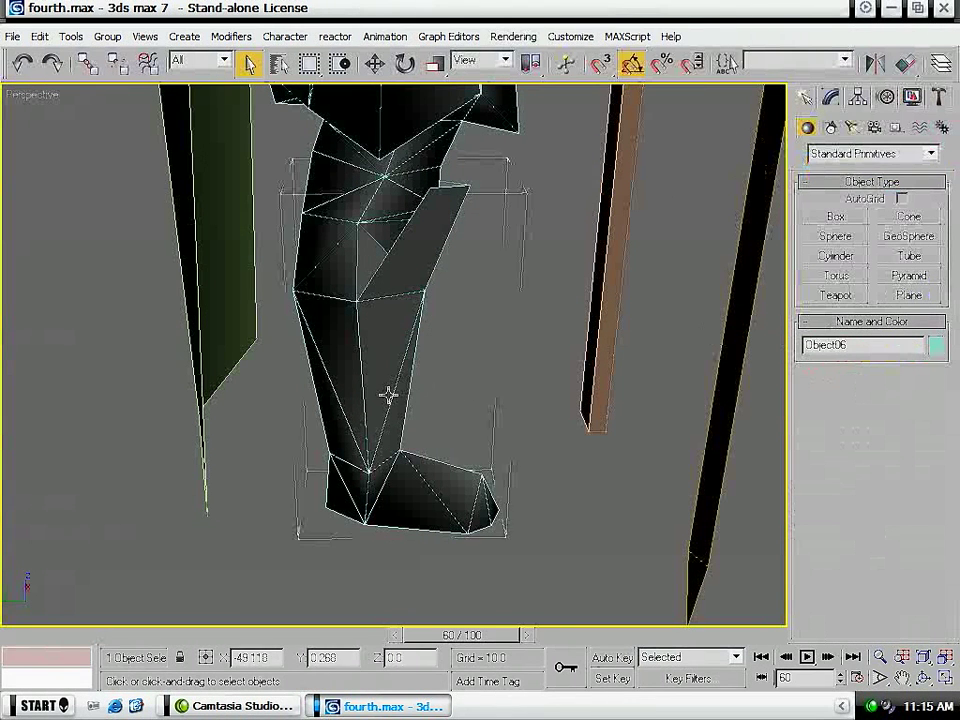
- Apply a planar UVW Map to the skirt and rotate its mapping gizmo upright
{"action": "middle_click_drag", "start_coordinate": [489, 343], "coordinate": [450, 491]}
{"action": "scroll", "coordinate": [453, 421], "scroll_direction": "down", "scroll_amount": 3}
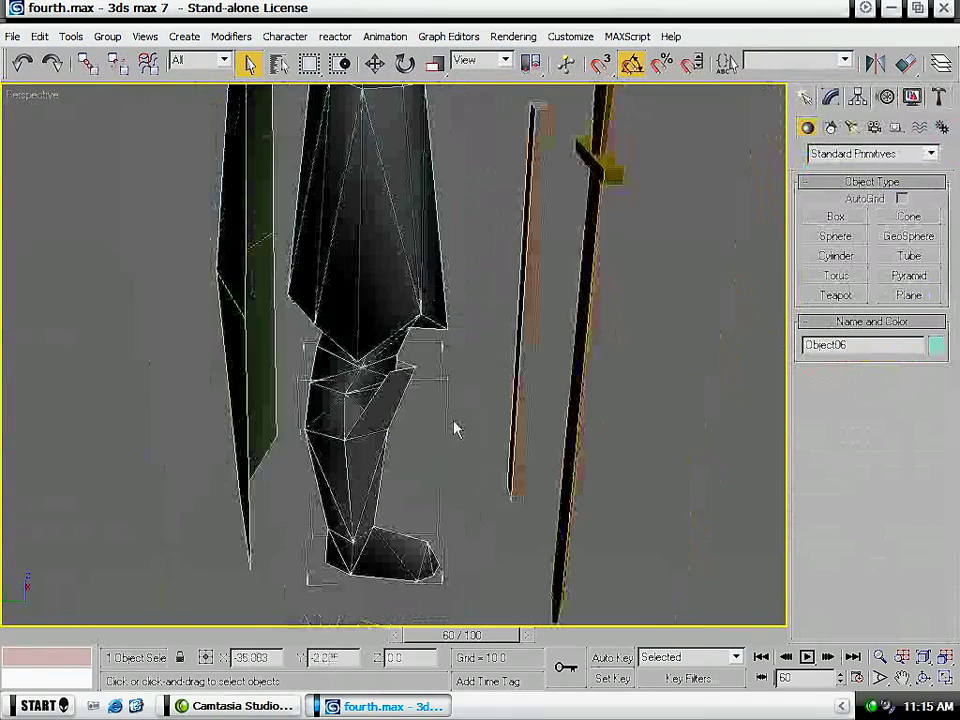
{"action": "middle_click_drag", "start_coordinate": [455, 288], "coordinate": [471, 474]}
{"action": "left_click", "coordinate": [435, 427]}
{"action": "middle_click_drag", "start_coordinate": [605, 452], "coordinate": [441, 375], "text": "alt"}
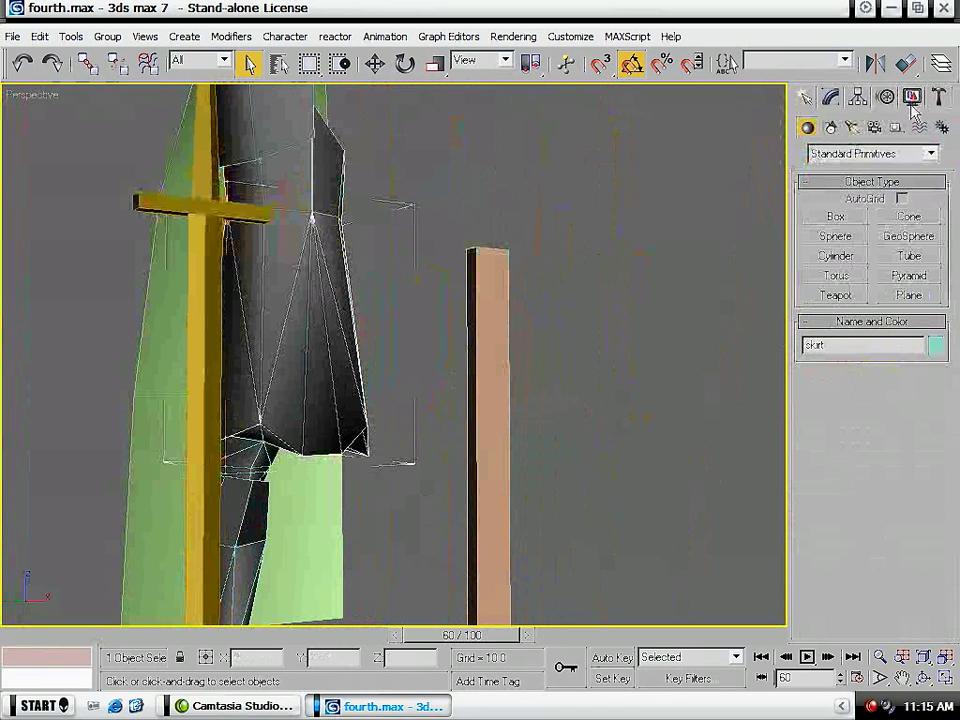
{"action": "left_click", "coordinate": [831, 97]}
{"action": "left_click", "coordinate": [857, 147]}
{"action": "scroll", "coordinate": [930, 440], "scroll_direction": "down", "scroll_amount": 15}
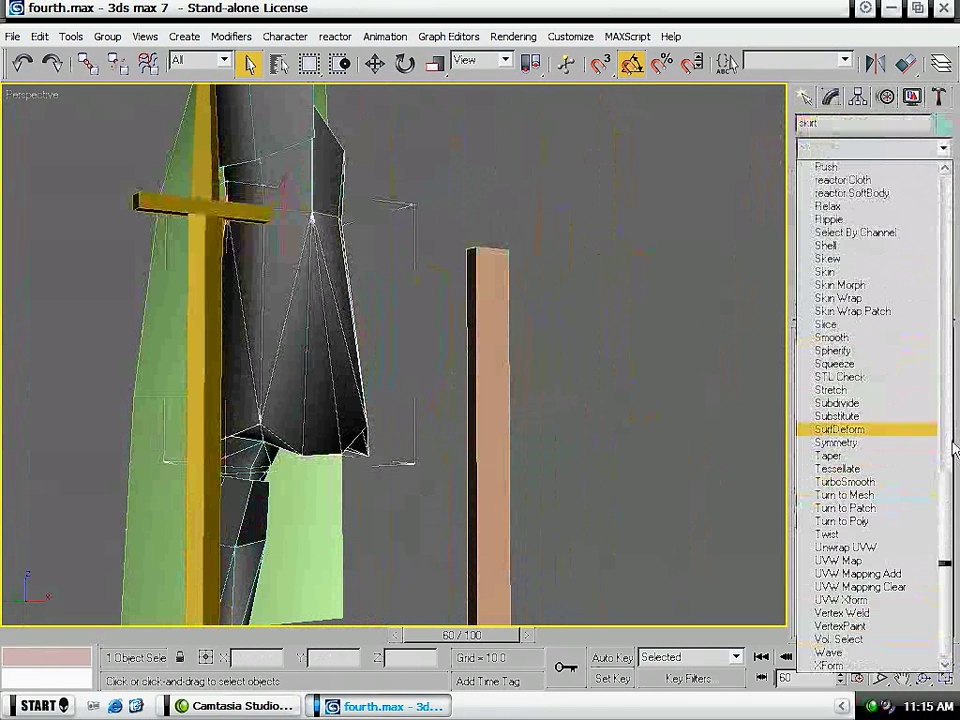
{"action": "left_click", "coordinate": [858, 561]}
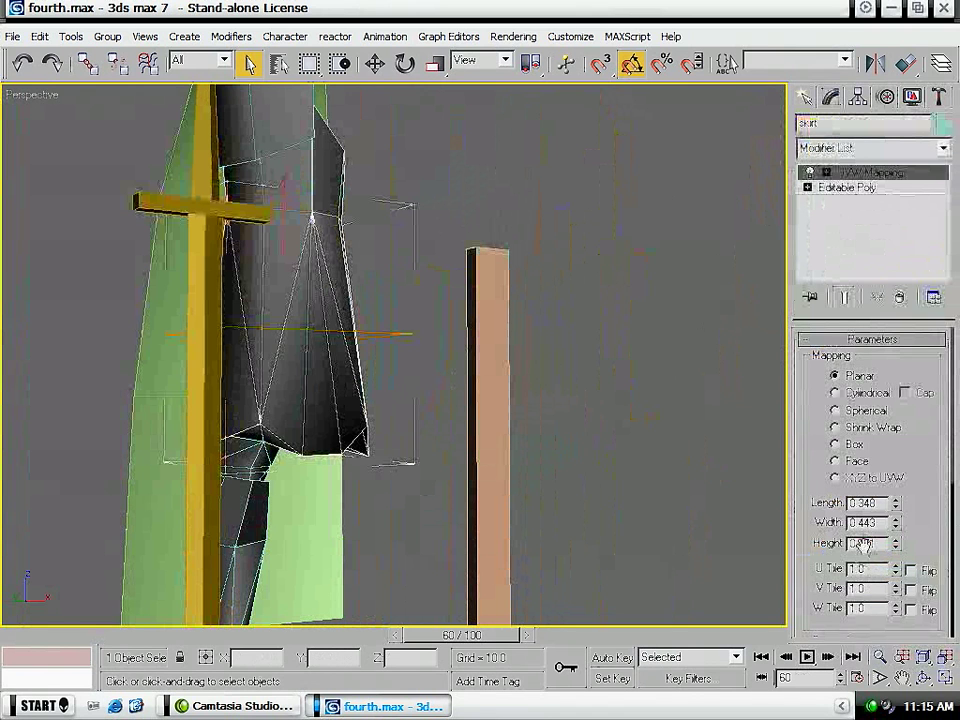
{"action": "left_click", "coordinate": [930, 173]}
{"action": "key", "text": "e"}
{"action": "left_click_drag", "start_coordinate": [223, 382], "coordinate": [223, 389]}
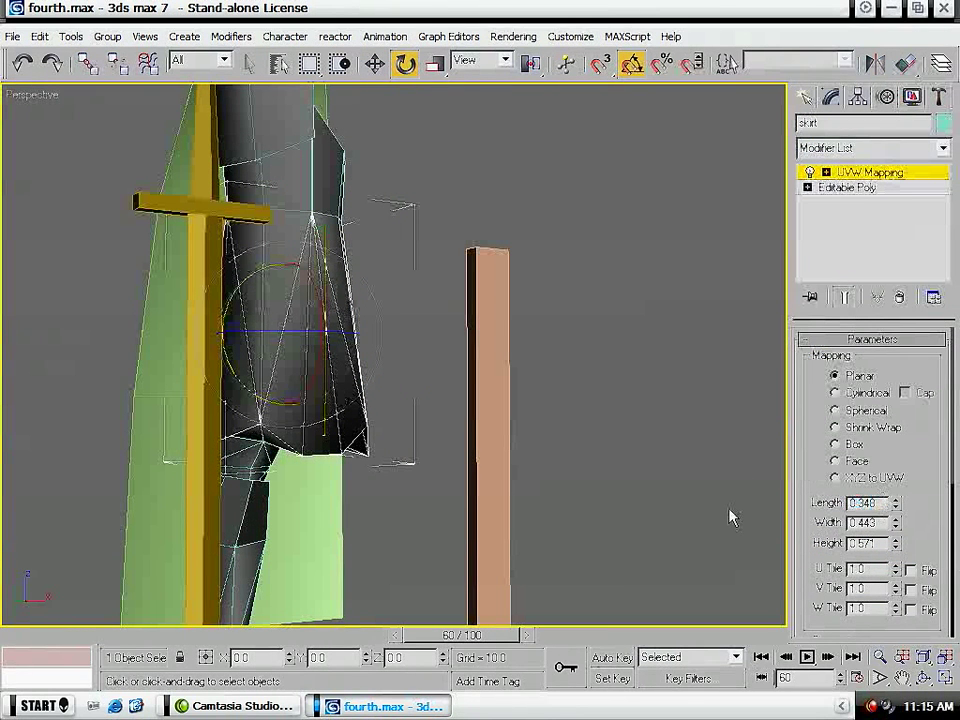
- Set the length and width of the skirt's planar mapping to 2
{"action": "left_click_drag", "start_coordinate": [878, 503], "coordinate": [822, 503]}
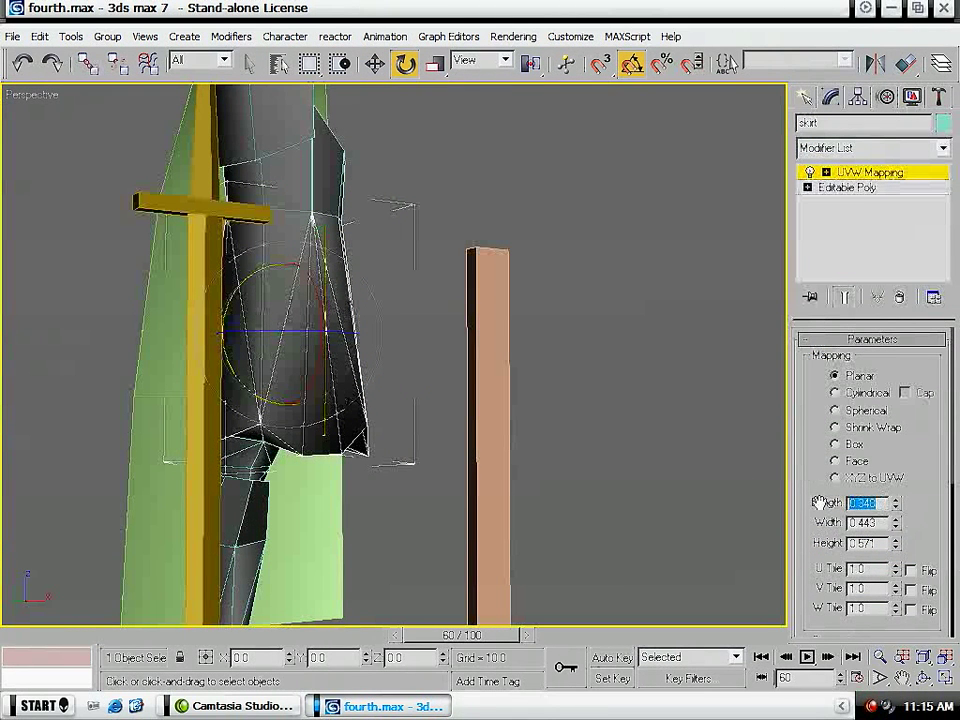
{"action": "type", "text": "2"}
{"action": "key", "text": "Tab"}
{"action": "type", "text": "2"}
{"action": "key", "text": "Return"}
{"action": "left_click", "coordinate": [883, 148]}
{"action": "scroll", "coordinate": [840, 450], "scroll_direction": "down", "scroll_amount": 10}
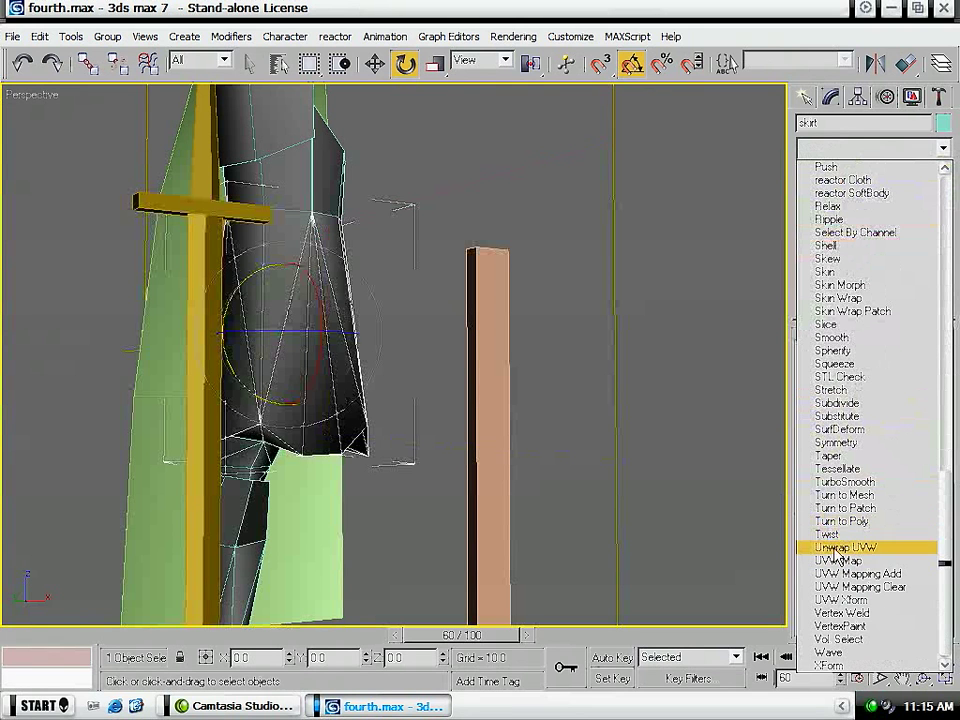
{"action": "left_click", "coordinate": [858, 563]}
{"action": "left_click", "coordinate": [902, 298]}
- Add an Unwrap UVW modifier to the skirt and open its UV layout for editing
{"action": "left_click", "coordinate": [893, 150]}
{"action": "scroll", "coordinate": [860, 330], "scroll_direction": "down", "scroll_amount": 15}
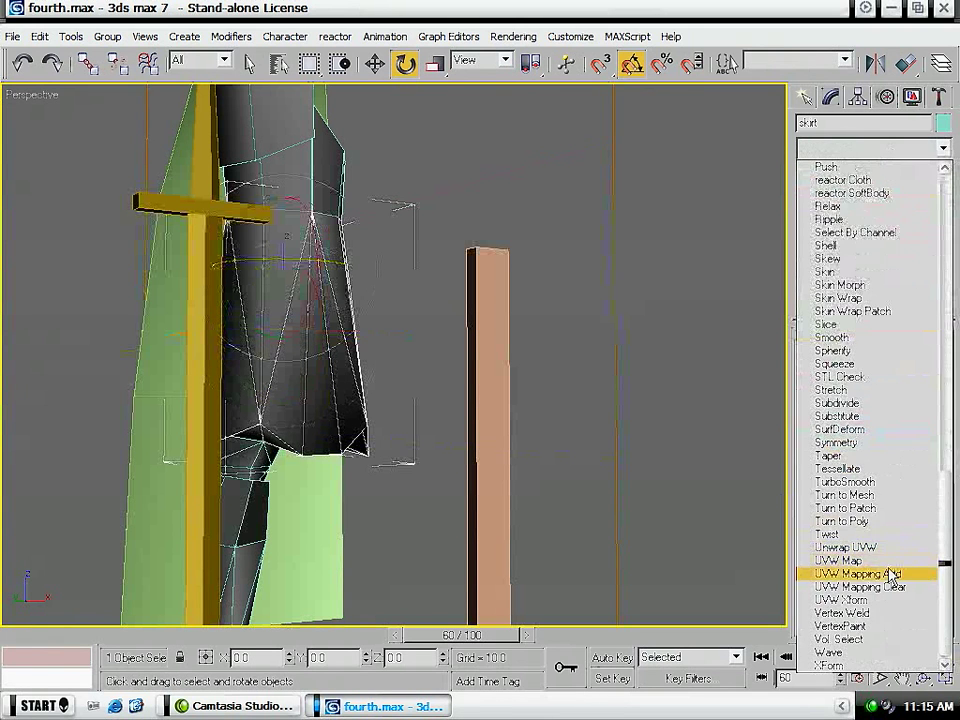
{"action": "left_click", "coordinate": [827, 546]}
{"action": "left_click", "coordinate": [866, 523]}
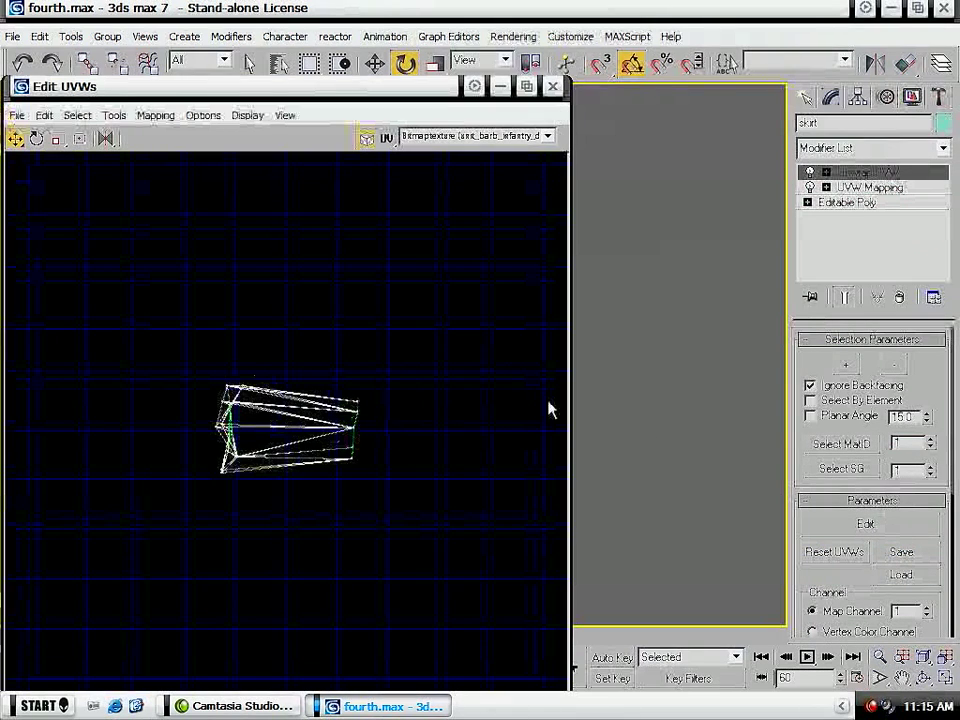
- Examine the skirt's UV layout up close, from the hem vertices to the waist edge
{"action": "middle_click_drag", "start_coordinate": [618, 420], "coordinate": [928, 444]}
{"action": "middle_click_drag", "start_coordinate": [285, 467], "coordinate": [303, 437]}
{"action": "scroll", "coordinate": [303, 437], "scroll_direction": "up", "scroll_amount": 5}
{"action": "middle_click_drag", "start_coordinate": [258, 336], "coordinate": [395, 456]}
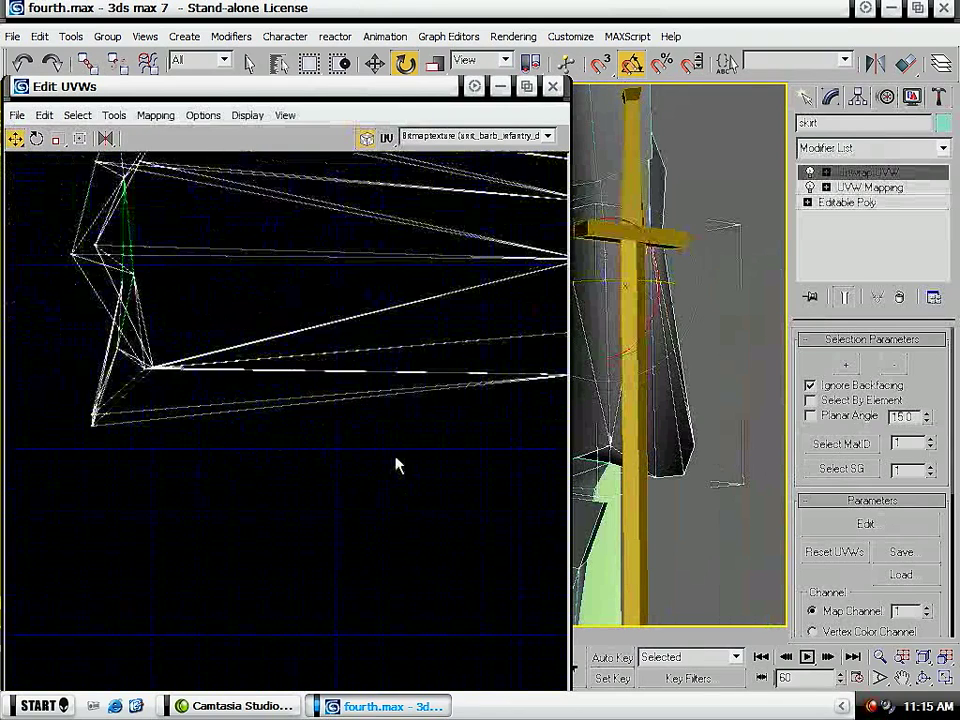
{"action": "middle_click_drag", "start_coordinate": [173, 346], "coordinate": [164, 471]}
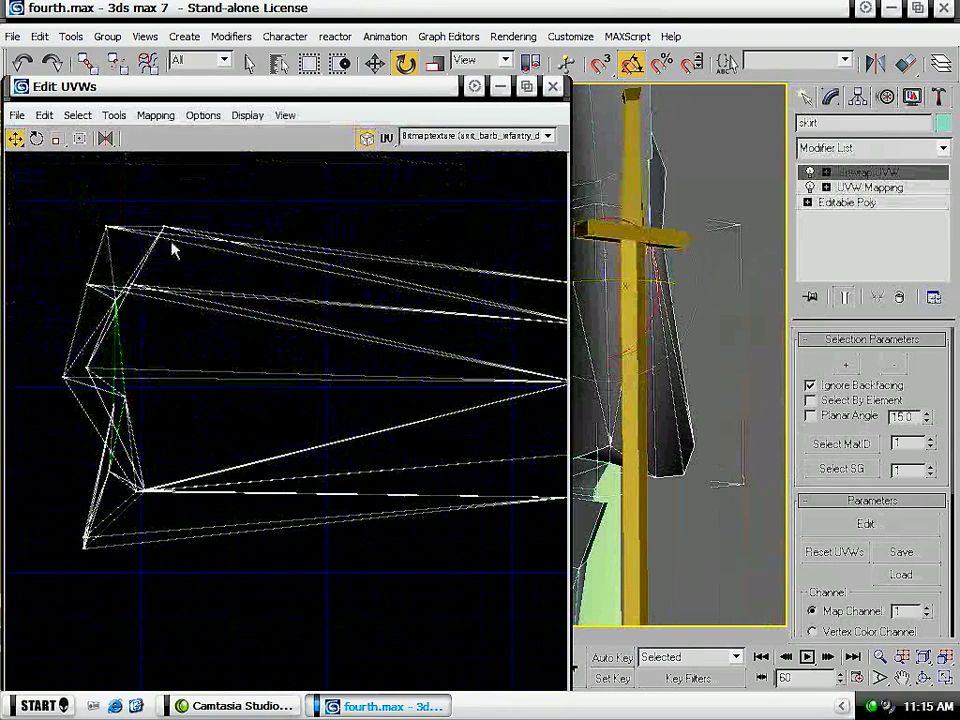
{"action": "scroll", "coordinate": [288, 219], "scroll_direction": "down", "scroll_amount": 5}
{"action": "middle_click_drag", "start_coordinate": [369, 240], "coordinate": [366, 326]}
{"action": "scroll", "coordinate": [343, 315], "scroll_direction": "up", "scroll_amount": 4}
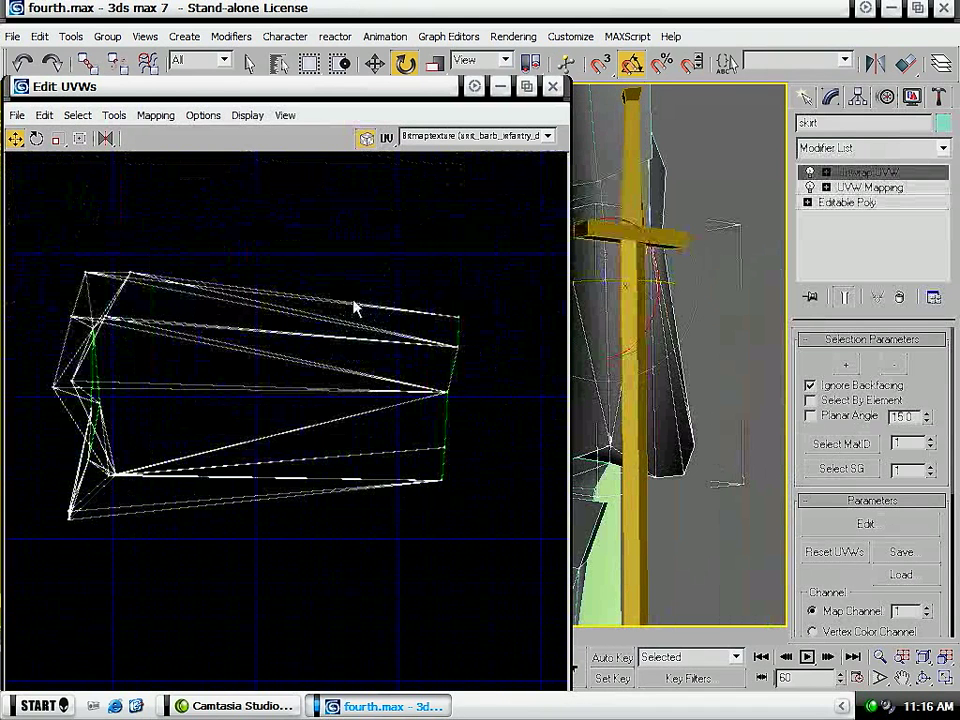
- Try moving the skirt's outer waist UV vertex upward, undo the move, close the layout and reselect the skirt
{"action": "left_click_drag", "start_coordinate": [505, 300], "coordinate": [460, 302]}
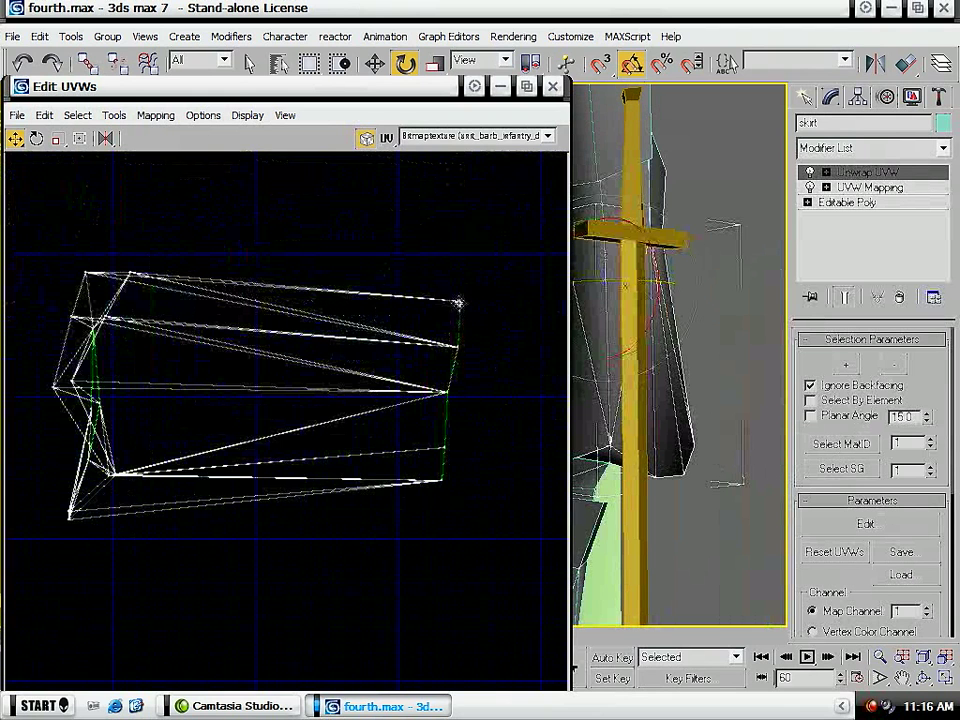
{"action": "key", "text": "ctrl+z"}
{"action": "middle_click_drag", "start_coordinate": [255, 517], "coordinate": [268, 455]}
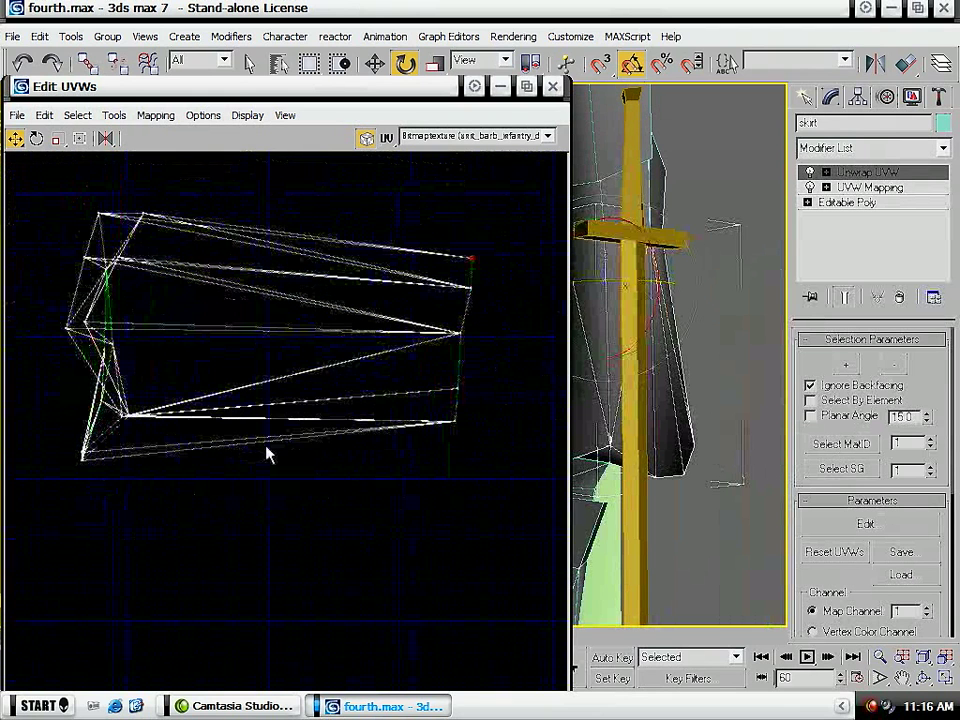
{"action": "left_click", "coordinate": [552, 88]}
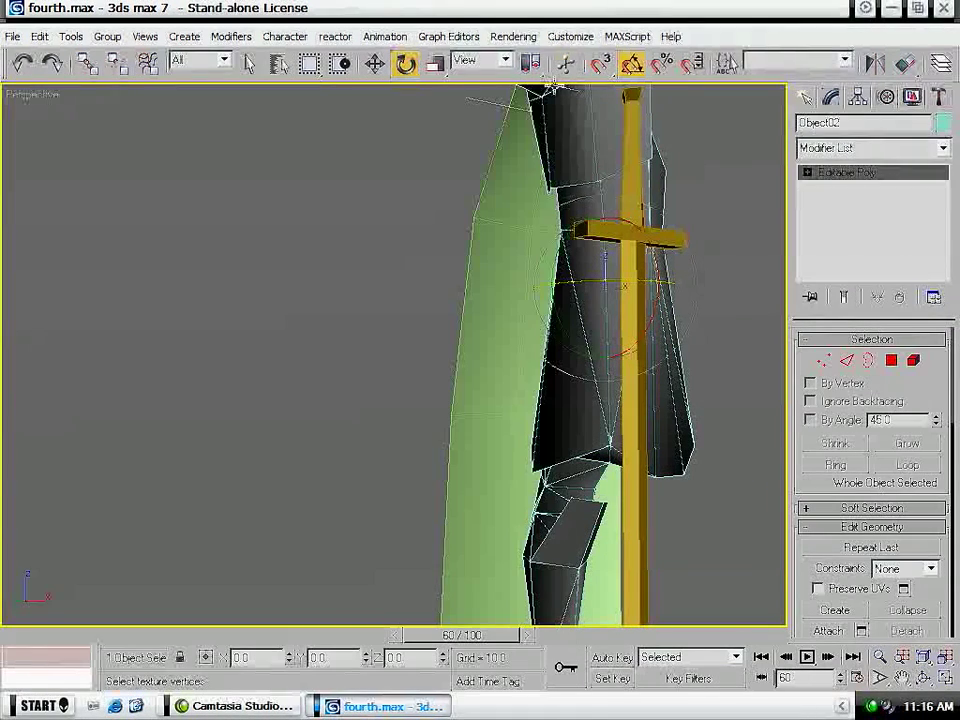
{"action": "left_click", "coordinate": [649, 219]}
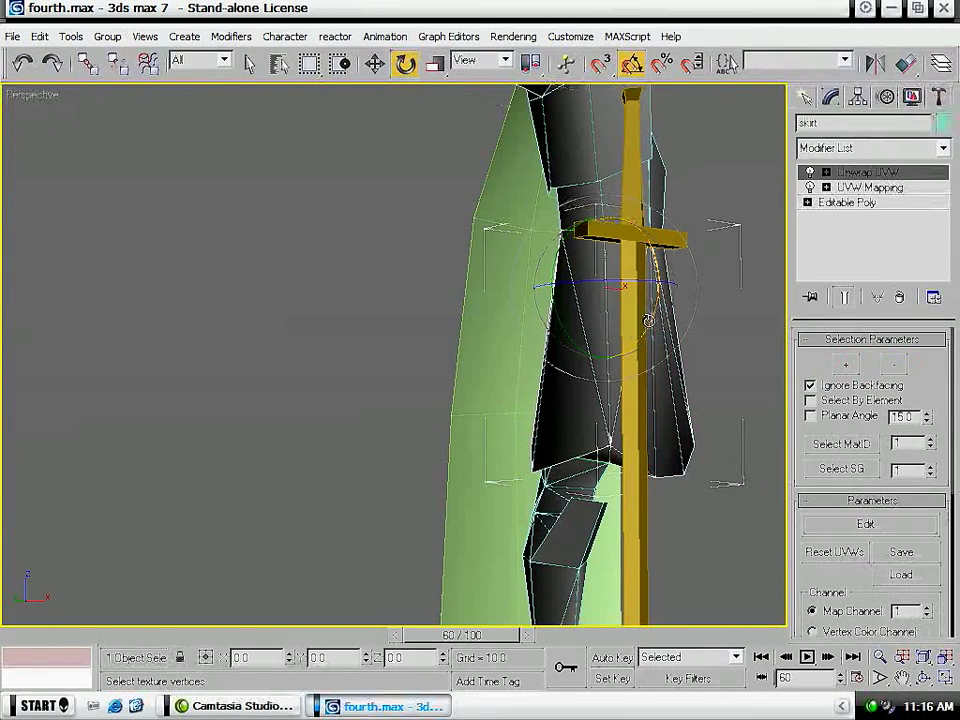
- Reopen the skirt's UV layout, move the layout aside and close it
{"action": "left_click", "coordinate": [866, 524]}
{"action": "scroll", "coordinate": [255, 238], "scroll_direction": "down", "scroll_amount": 5}
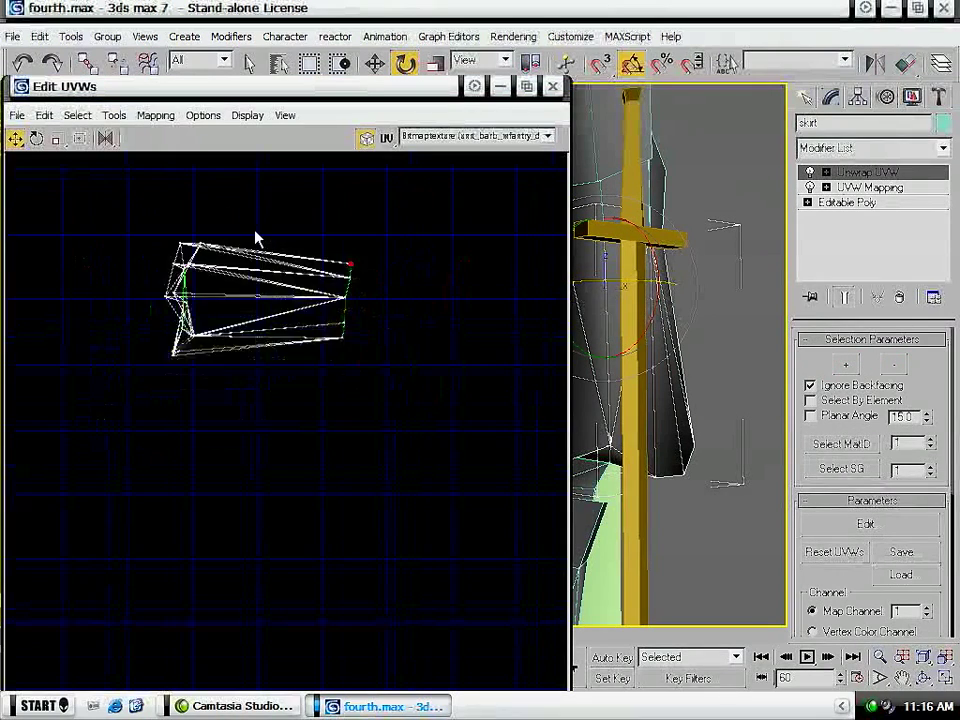
{"action": "scroll", "coordinate": [380, 317], "scroll_direction": "down", "scroll_amount": 4}
{"action": "middle_click_drag", "start_coordinate": [380, 317], "coordinate": [270, 427]}
{"action": "left_click", "coordinate": [552, 86]}
- Convert the skirt to an Editable Poly and deselect it
{"action": "right_click", "coordinate": [576, 340]}
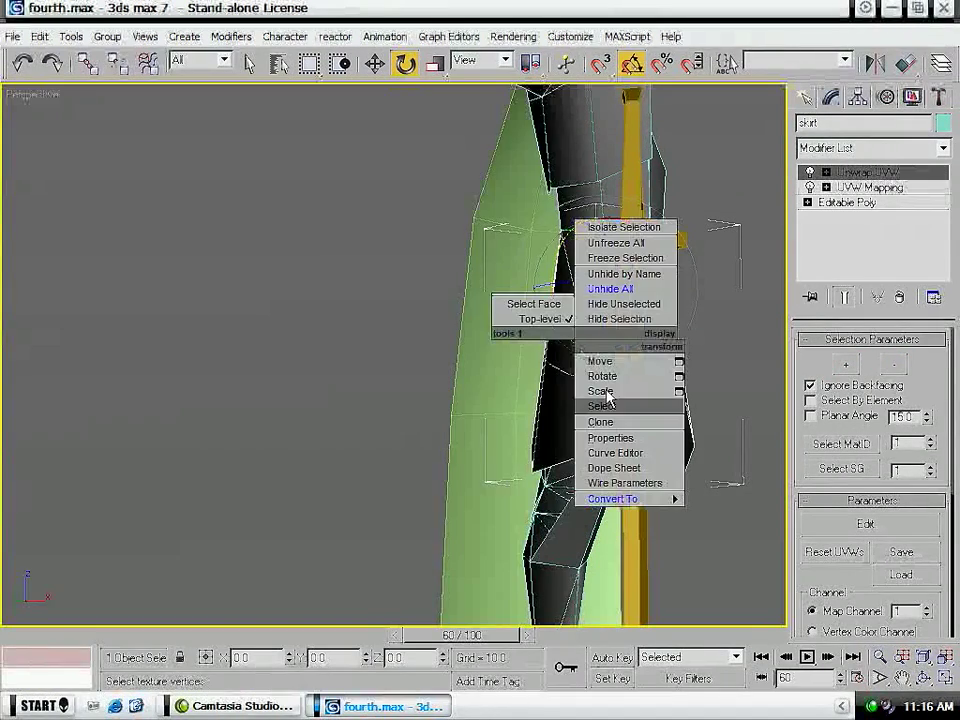
{"action": "mouse_move", "coordinate": [655, 498]}
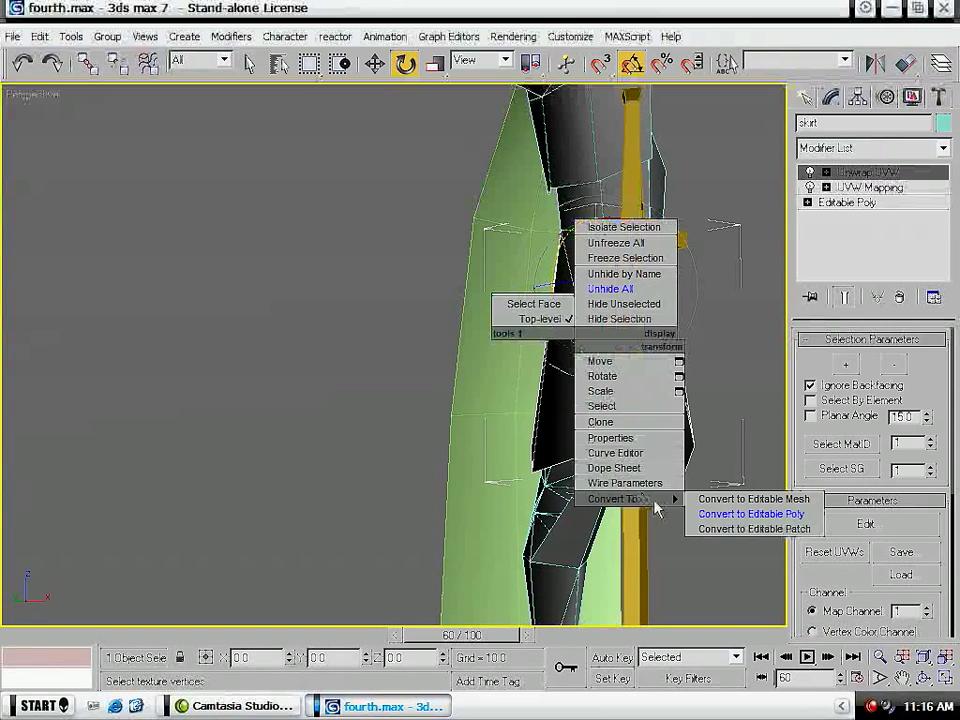
{"action": "left_click", "coordinate": [735, 514]}
{"action": "left_click", "coordinate": [185, 427]}
- Apply a planar UVW Map to the cape and enlarge the mapping width well past the cape's edges
{"action": "middle_click_drag", "start_coordinate": [197, 325], "coordinate": [422, 349], "text": "alt"}
{"action": "left_click", "coordinate": [256, 336]}
{"action": "scroll", "coordinate": [256, 336], "scroll_direction": "down", "scroll_amount": 5}
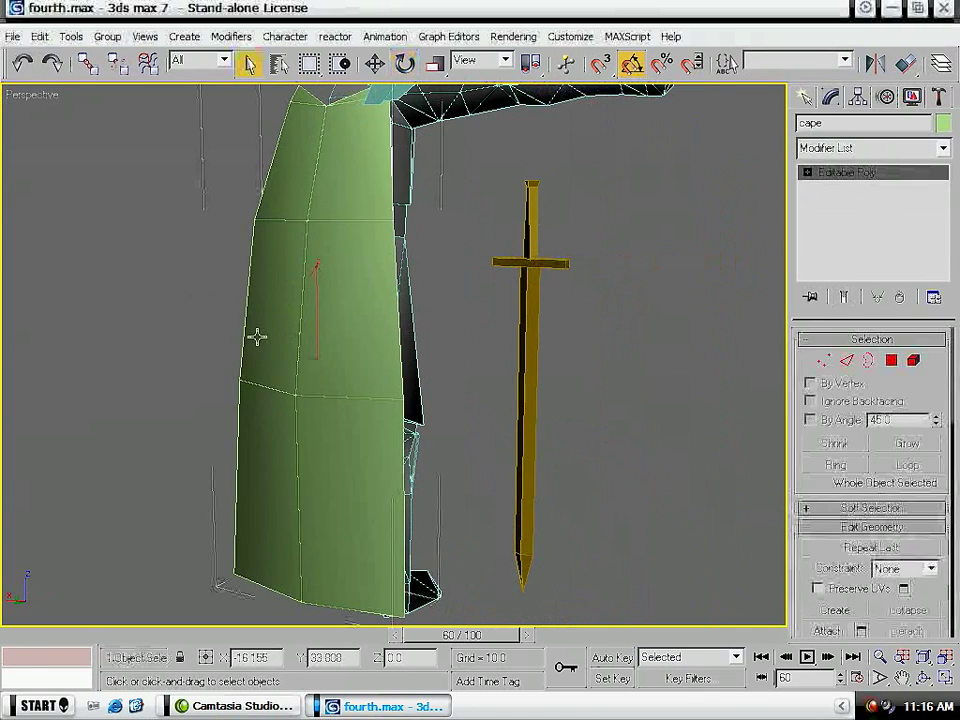
{"action": "scroll", "coordinate": [256, 336], "scroll_direction": "up", "scroll_amount": 5}
{"action": "left_click", "coordinate": [870, 148]}
{"action": "scroll", "coordinate": [870, 420], "scroll_direction": "down", "scroll_amount": 10}
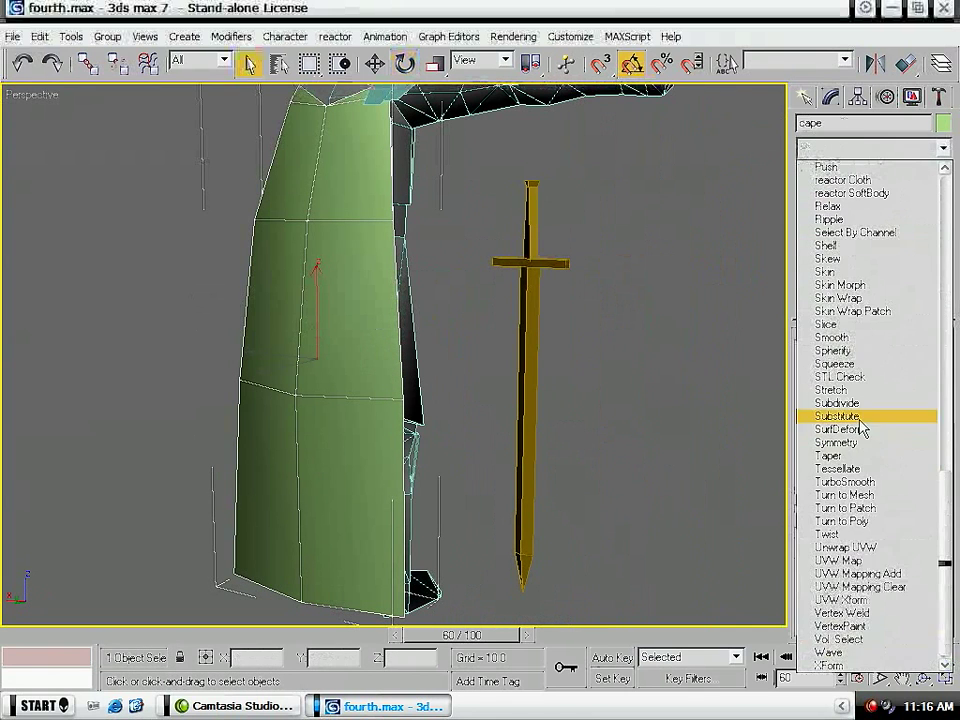
{"action": "left_click", "coordinate": [884, 564]}
{"action": "left_click_drag", "start_coordinate": [896, 522], "coordinate": [896, 470]}
- Add an Unwrap UVW modifier to the cape, move its whole UV layout aside off the texture area and close the layout
{"action": "left_click", "coordinate": [851, 150]}
{"action": "scroll", "coordinate": [855, 400], "scroll_direction": "down", "scroll_amount": 10}
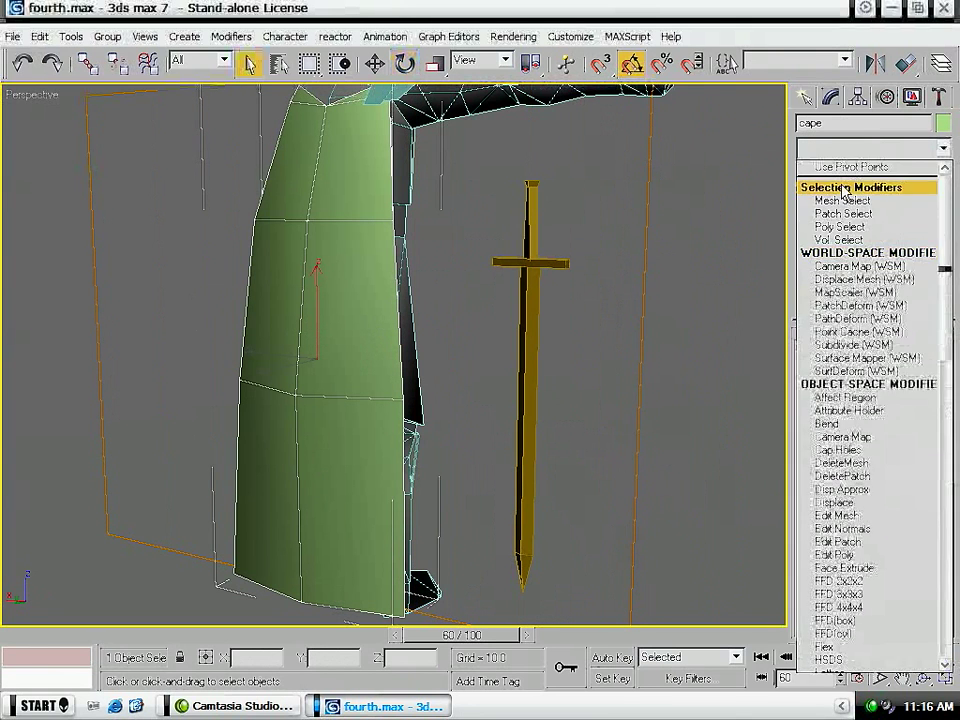
{"action": "left_click", "coordinate": [855, 546]}
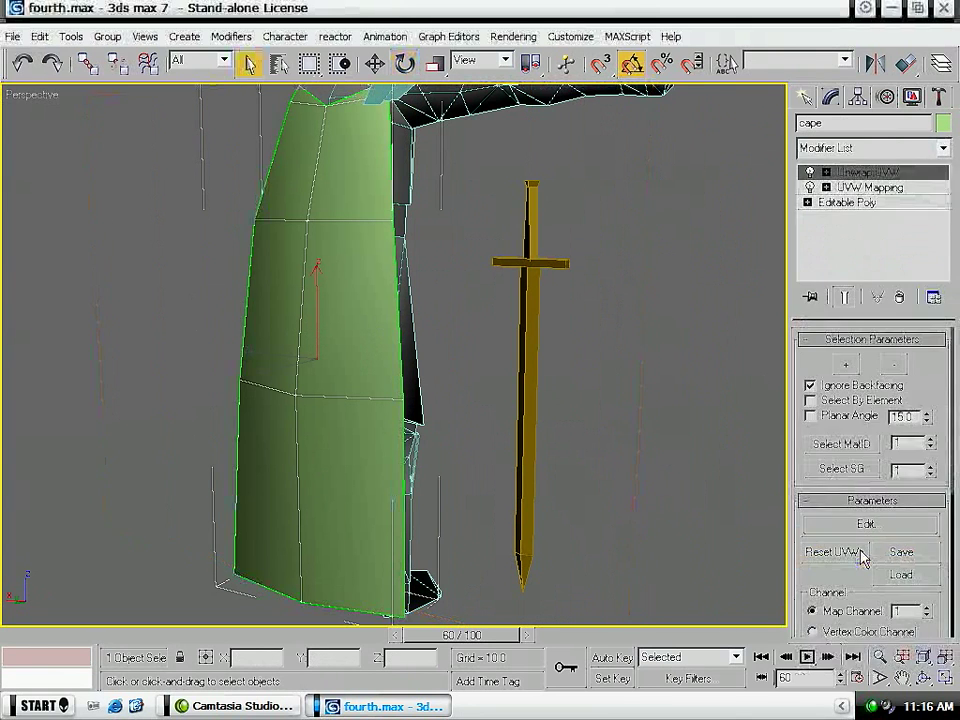
{"action": "left_click", "coordinate": [866, 523]}
{"action": "scroll", "coordinate": [461, 437], "scroll_direction": "down", "scroll_amount": 6}
{"action": "left_click_drag", "start_coordinate": [444, 328], "coordinate": [201, 577]}
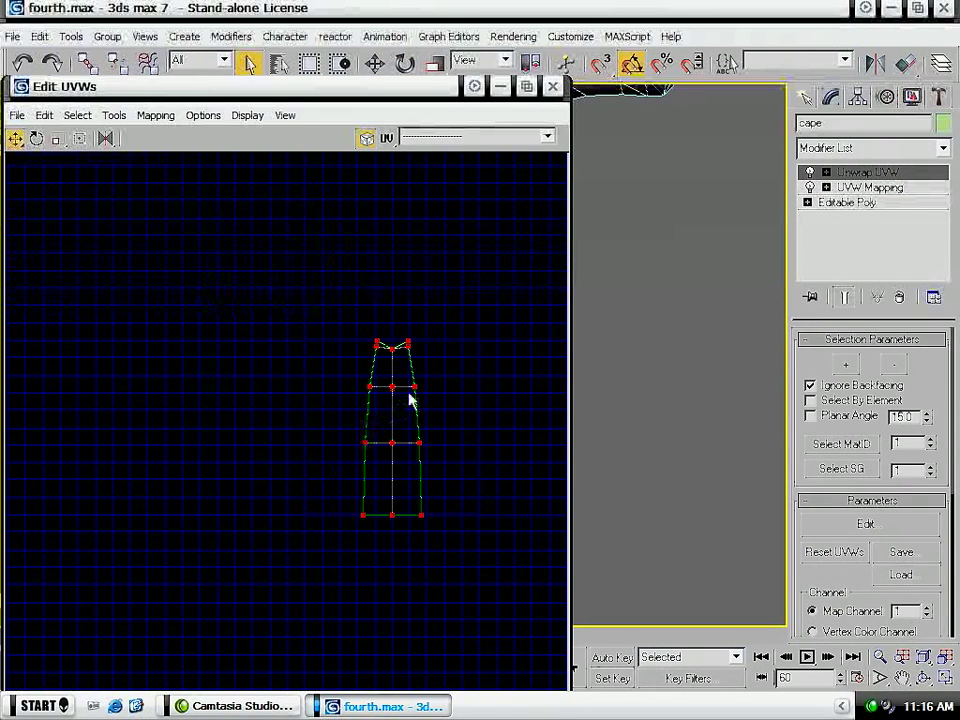
{"action": "left_click_drag", "start_coordinate": [412, 386], "coordinate": [101, 450]}
{"action": "left_click", "coordinate": [552, 86]}
- Convert the cape to an Editable Poly
{"action": "right_click", "coordinate": [365, 396]}
{"action": "mouse_move", "coordinate": [470, 560]}
{"action": "left_click", "coordinate": [497, 573]}
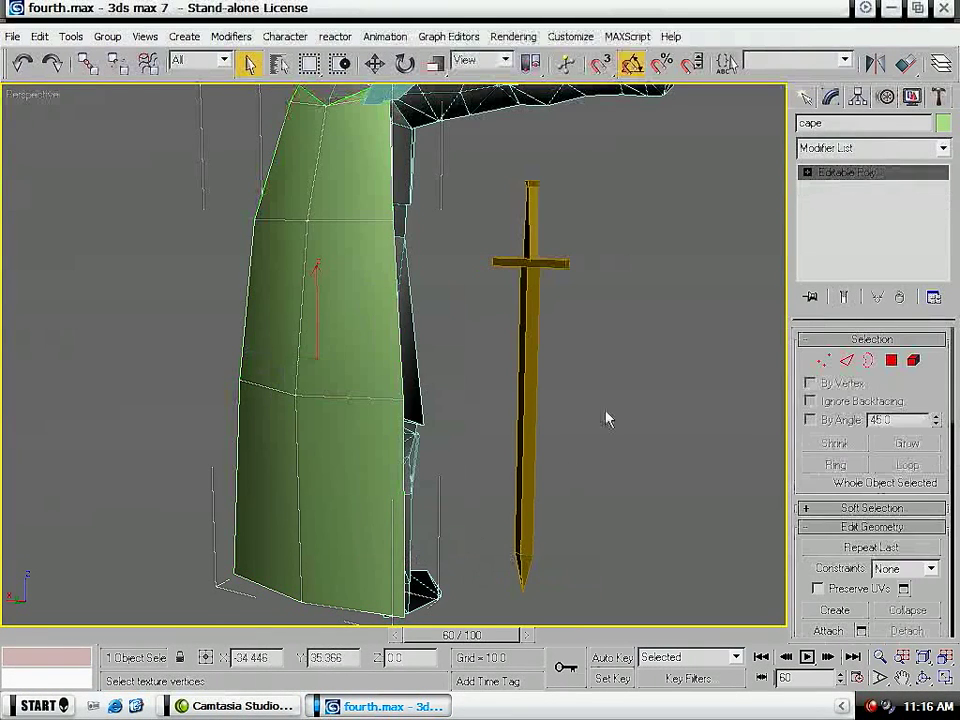
- Hide the standard, the flagpole with the triangular banner
{"action": "middle_click_drag", "start_coordinate": [572, 392], "coordinate": [587, 579]}
{"action": "left_click", "coordinate": [420, 262]}
{"action": "middle_click_drag", "start_coordinate": [541, 386], "coordinate": [507, 367]}
{"action": "scroll", "coordinate": [508, 368], "scroll_direction": "down", "scroll_amount": 6}
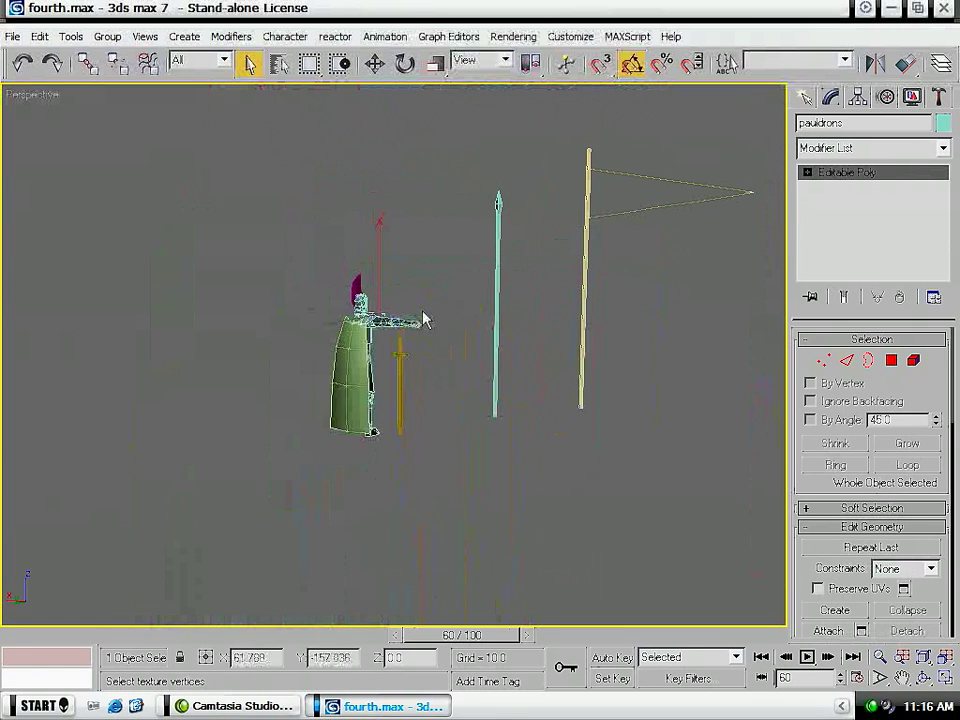
{"action": "left_click", "coordinate": [498, 313]}
{"action": "left_click", "coordinate": [584, 224]}
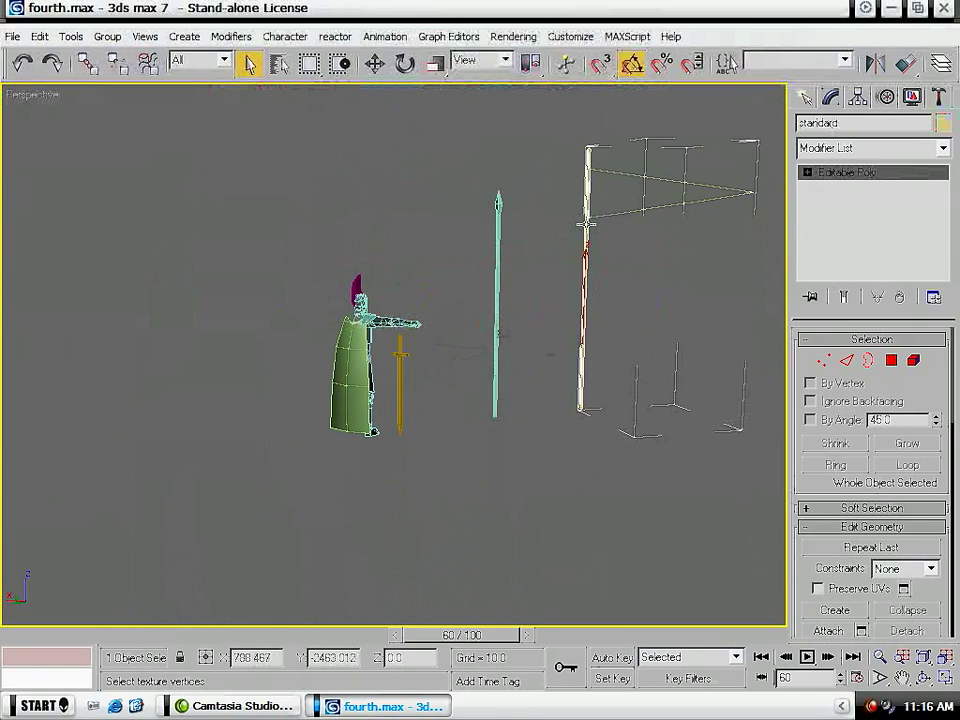
{"action": "right_click", "coordinate": [580, 219]}
{"action": "left_click", "coordinate": [603, 200]}
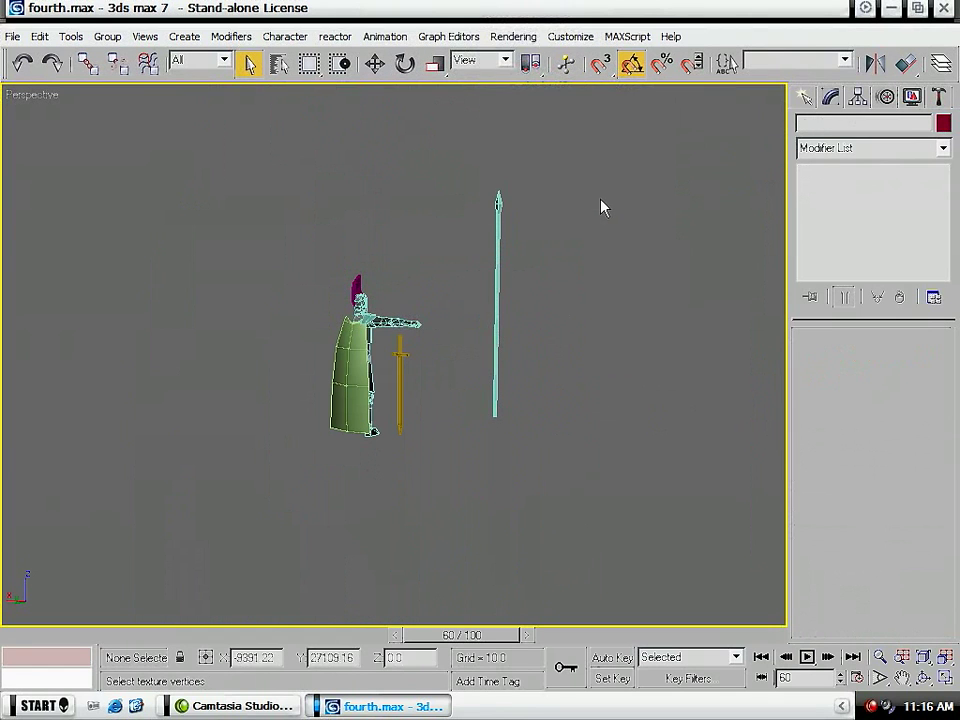
- Apply a planar UVW Map to the primary weapon, the long spear
{"action": "middle_click_drag", "start_coordinate": [415, 323], "coordinate": [212, 317], "text": "alt"}
{"action": "scroll", "coordinate": [212, 317], "scroll_direction": "up", "scroll_amount": 2}
{"action": "left_click", "coordinate": [241, 230]}
{"action": "left_click", "coordinate": [880, 147]}
{"action": "left_click", "coordinate": [912, 487]}
{"action": "left_click", "coordinate": [900, 148]}
{"action": "scroll", "coordinate": [915, 430], "scroll_direction": "down", "scroll_amount": 10}
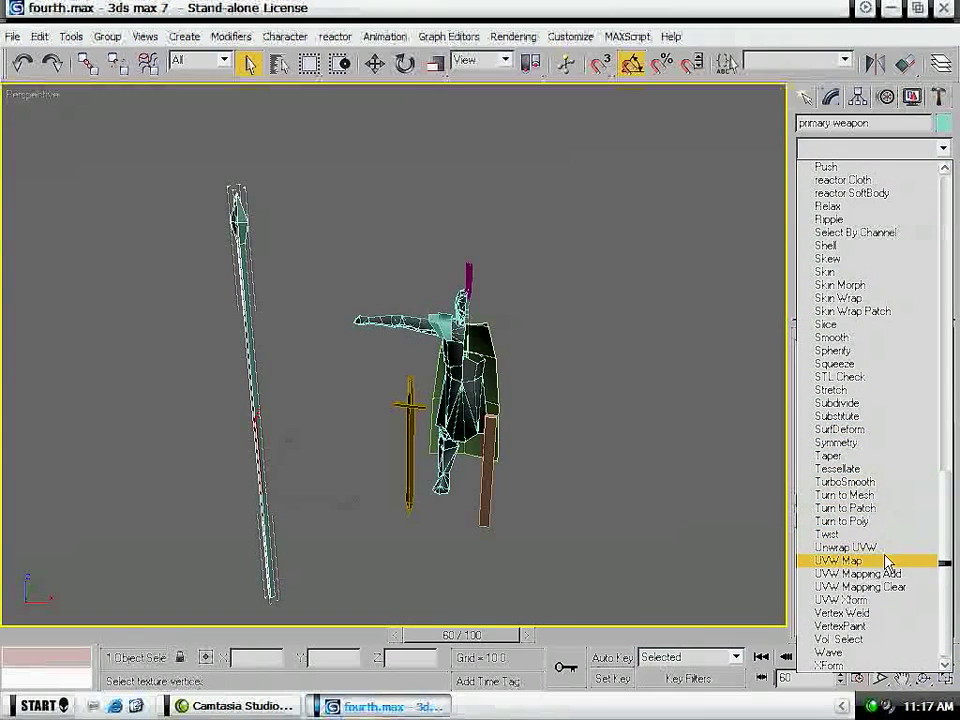
{"action": "left_click", "coordinate": [886, 562]}
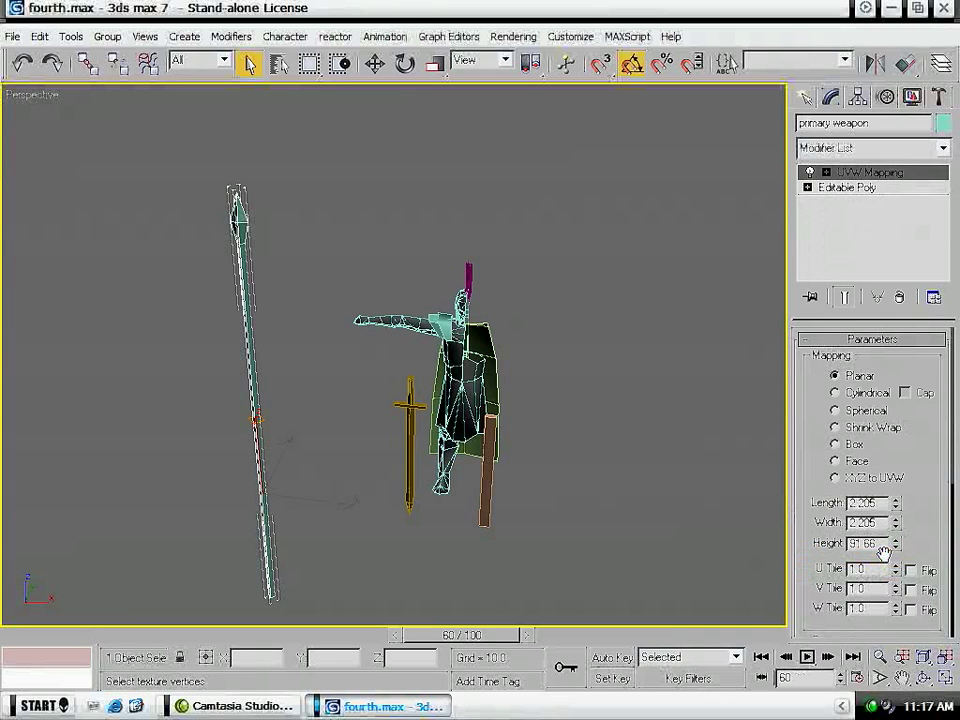
- Rotate the spear's mapping gizmo upright and set the mapping length and width to 40
{"action": "left_click", "coordinate": [881, 173]}
{"action": "key", "text": "e"}
{"action": "left_click_drag", "start_coordinate": [239, 399], "coordinate": [209, 480]}
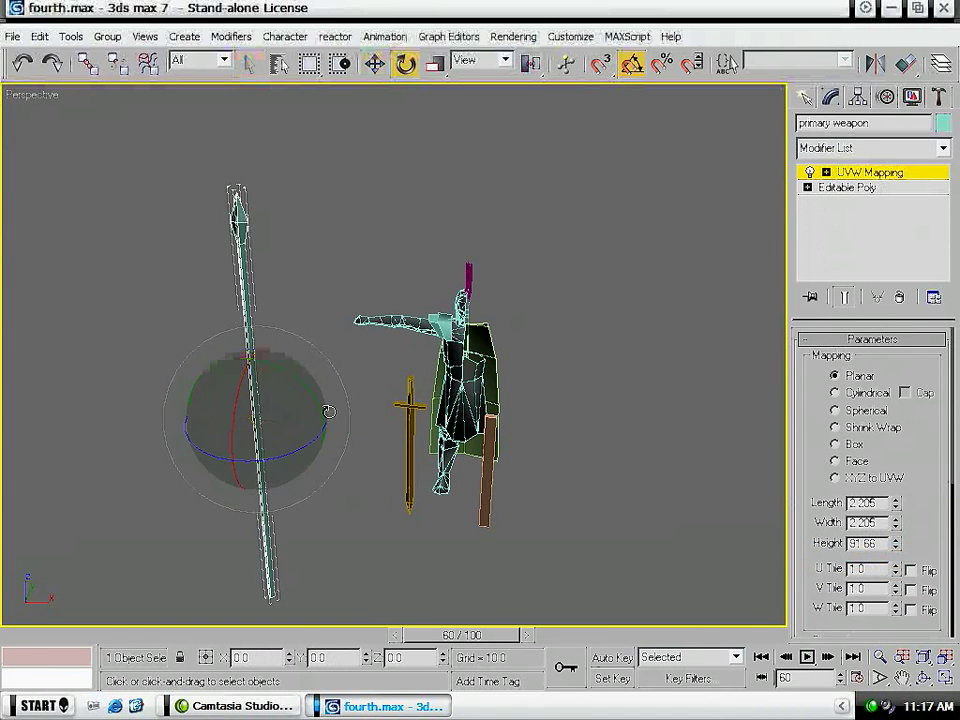
{"action": "left_click_drag", "start_coordinate": [317, 407], "coordinate": [281, 369]}
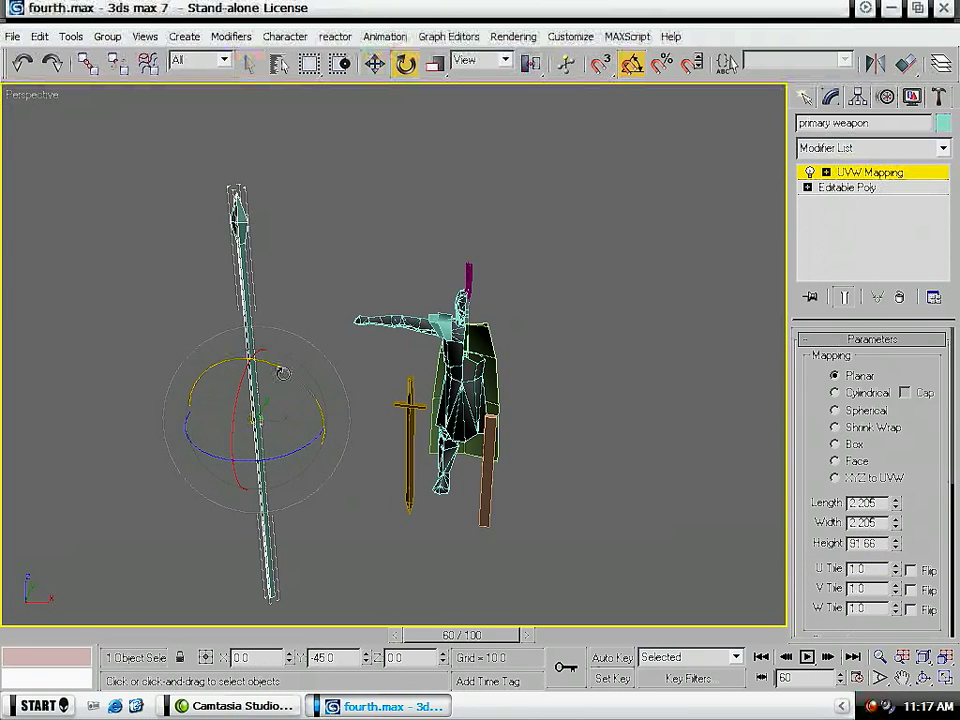
{"action": "double_click", "coordinate": [882, 503]}
{"action": "type", "text": "40"}
{"action": "key", "text": "Tab"}
{"action": "key", "text": "Return"}
- Add an Unwrap UVW modifier to the spear, move its whole UV layout aside and close the layout
{"action": "right_click", "coordinate": [902, 155]}
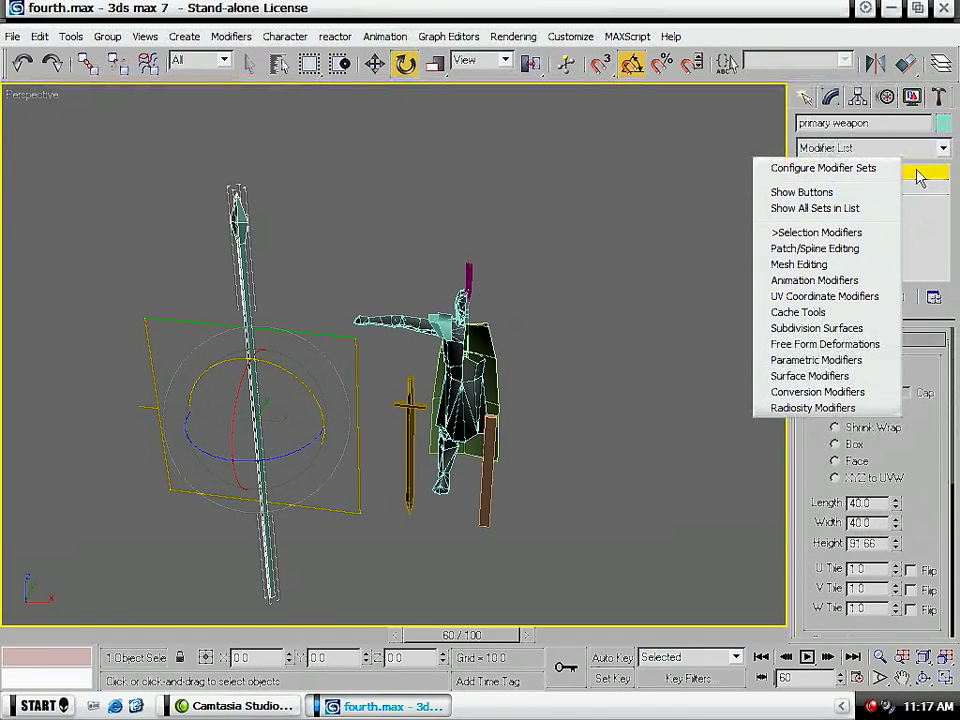
{"action": "left_click", "coordinate": [927, 144]}
{"action": "left_click_drag", "start_coordinate": [943, 270], "coordinate": [916, 566]}
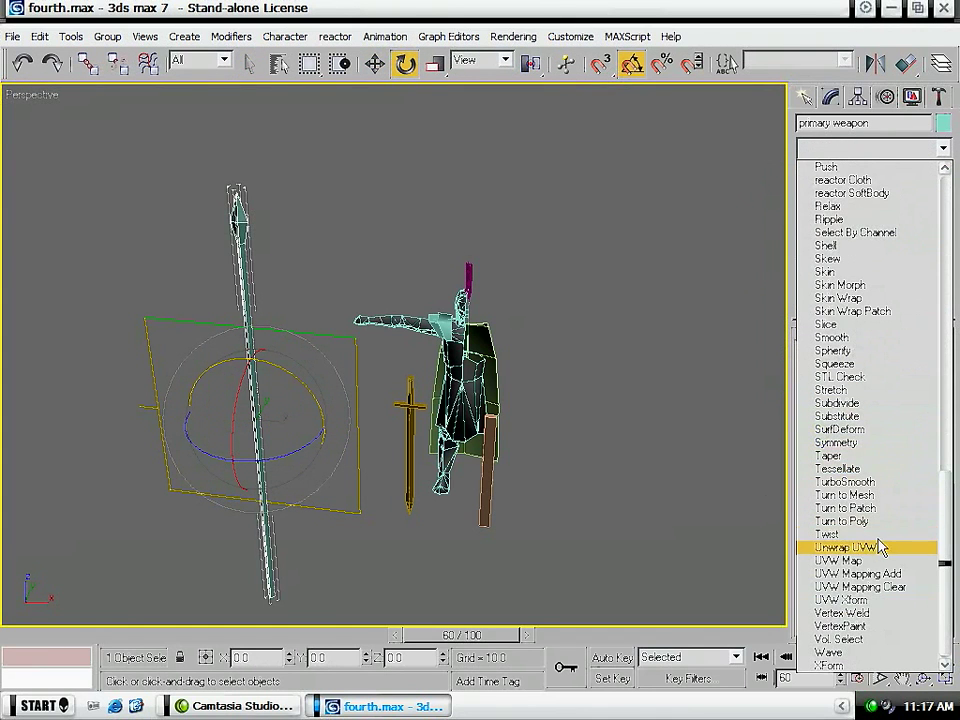
{"action": "left_click", "coordinate": [860, 548]}
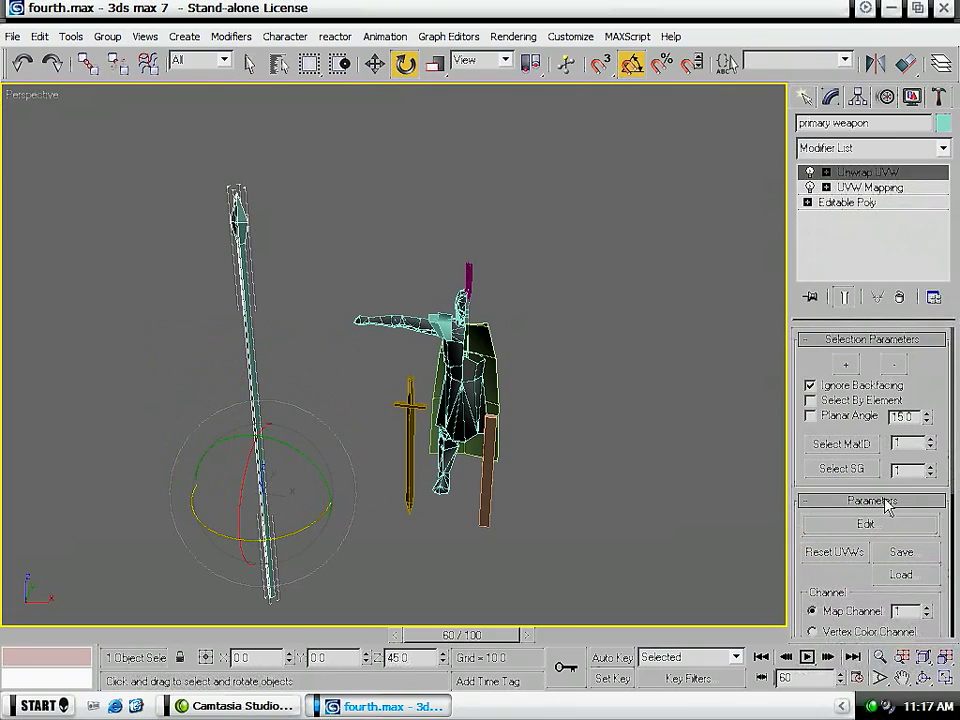
{"action": "left_click", "coordinate": [866, 525]}
{"action": "scroll", "coordinate": [255, 380], "scroll_direction": "down", "scroll_amount": 4}
{"action": "left_click_drag", "start_coordinate": [67, 317], "coordinate": [432, 447]}
{"action": "scroll", "coordinate": [393, 377], "scroll_direction": "down", "scroll_amount": 4}
{"action": "left_click_drag", "start_coordinate": [401, 380], "coordinate": [131, 422]}
{"action": "left_click", "coordinate": [555, 88]}
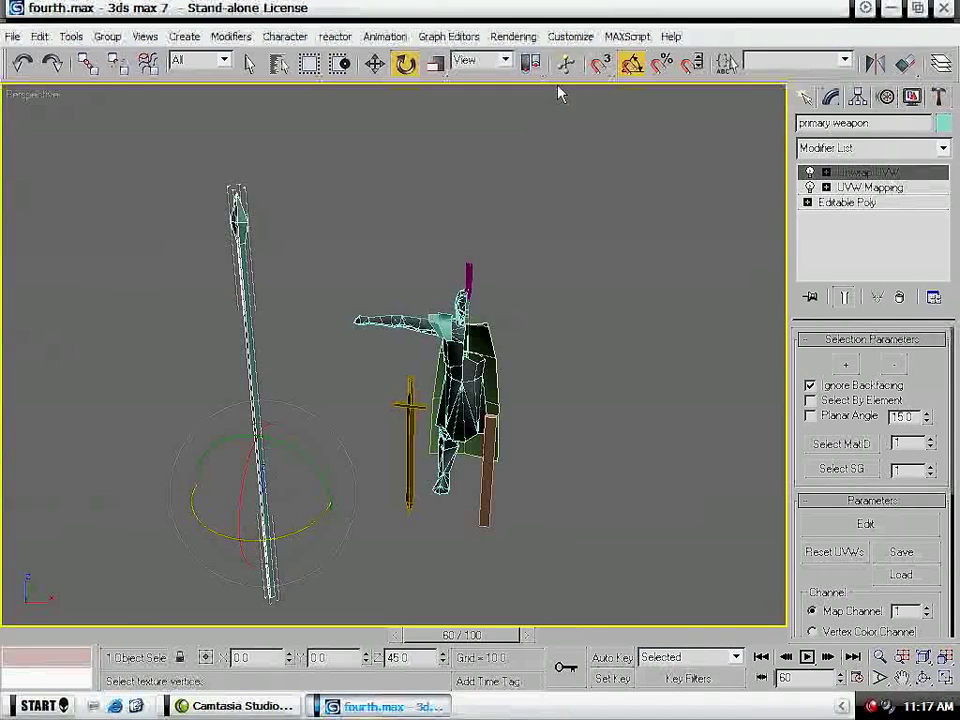
- Convert the spear to an Editable Poly and deselect it
{"action": "right_click", "coordinate": [250, 398]}
{"action": "mouse_move", "coordinate": [343, 570]}
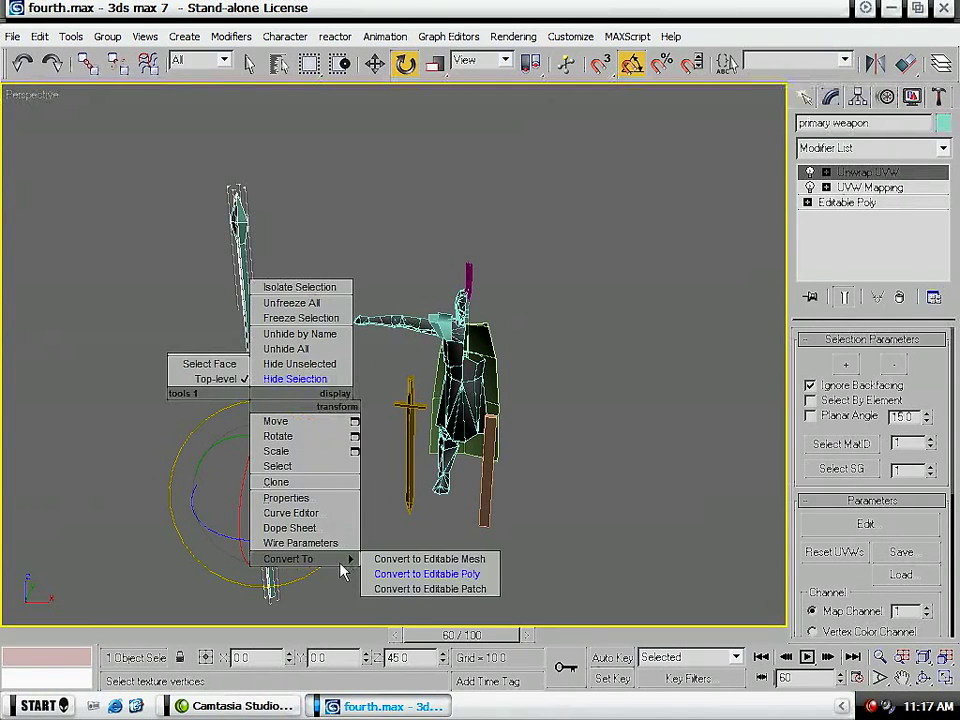
{"action": "left_click", "coordinate": [385, 574]}
{"action": "left_click", "coordinate": [613, 545]}
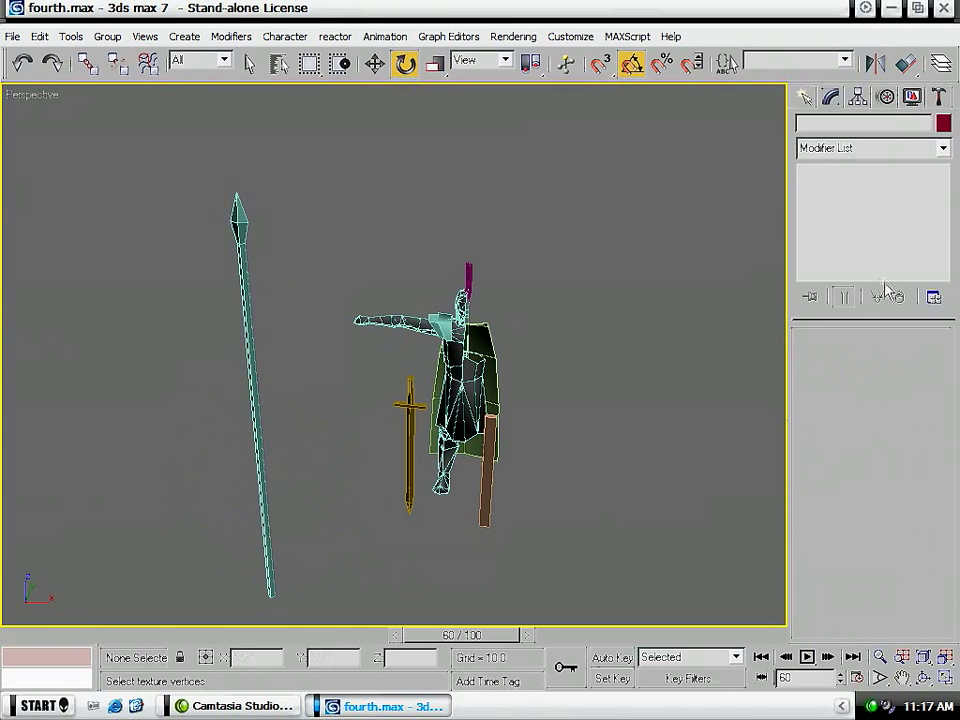
- Examine the helmet and its crest up close, as well as the soldier and weapons as a whole
{"action": "left_click", "coordinate": [893, 9]}
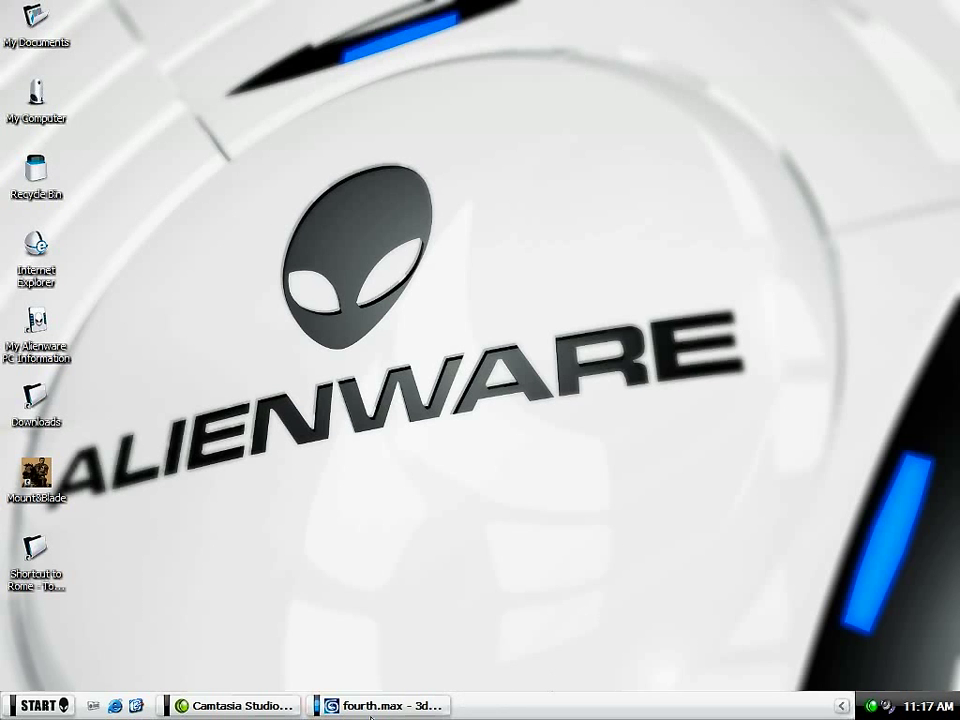
{"action": "left_click", "coordinate": [372, 712]}
{"action": "middle_click_drag", "start_coordinate": [490, 428], "coordinate": [582, 332]}
{"action": "middle_click_drag", "start_coordinate": [620, 200], "coordinate": [381, 403]}
{"action": "scroll", "coordinate": [171, 470], "scroll_direction": "up", "scroll_amount": 5}
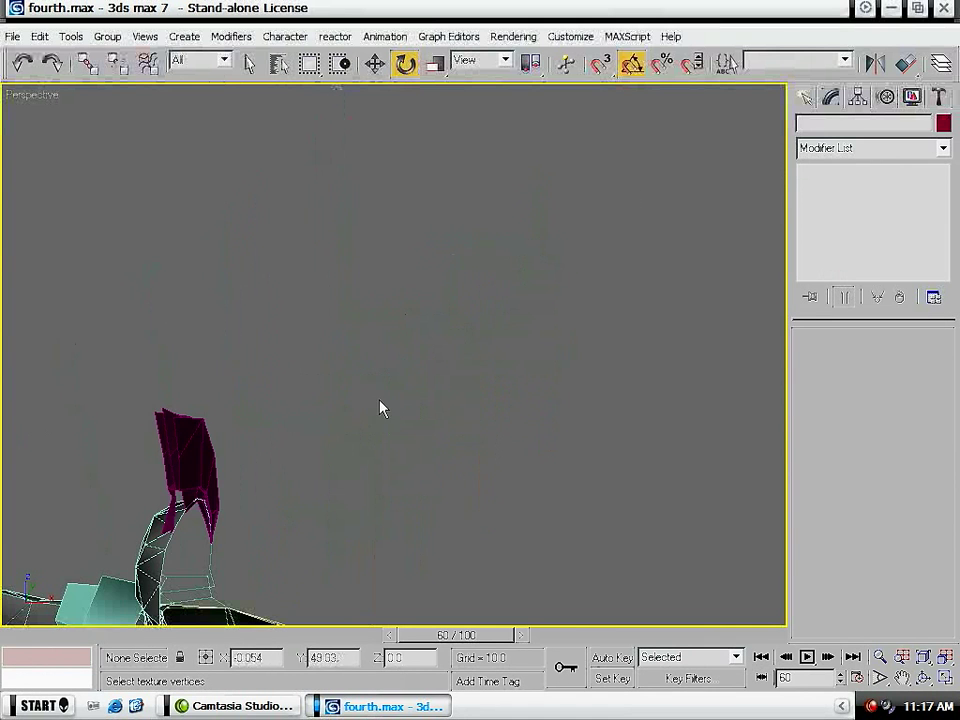
{"action": "left_click", "coordinate": [171, 463]}
{"action": "middle_click_drag", "start_coordinate": [362, 486], "coordinate": [470, 395]}
{"action": "key", "text": "q"}
{"action": "left_click", "coordinate": [296, 440]}
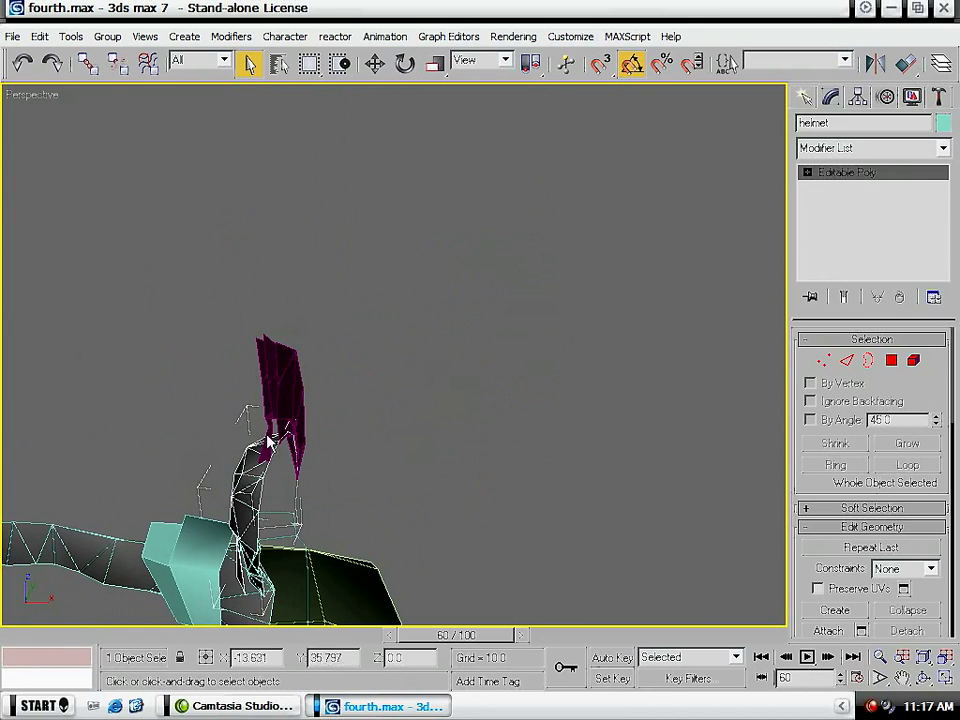
{"action": "left_click", "coordinate": [396, 437]}
{"action": "scroll", "coordinate": [420, 345], "scroll_direction": "down", "scroll_amount": 6}
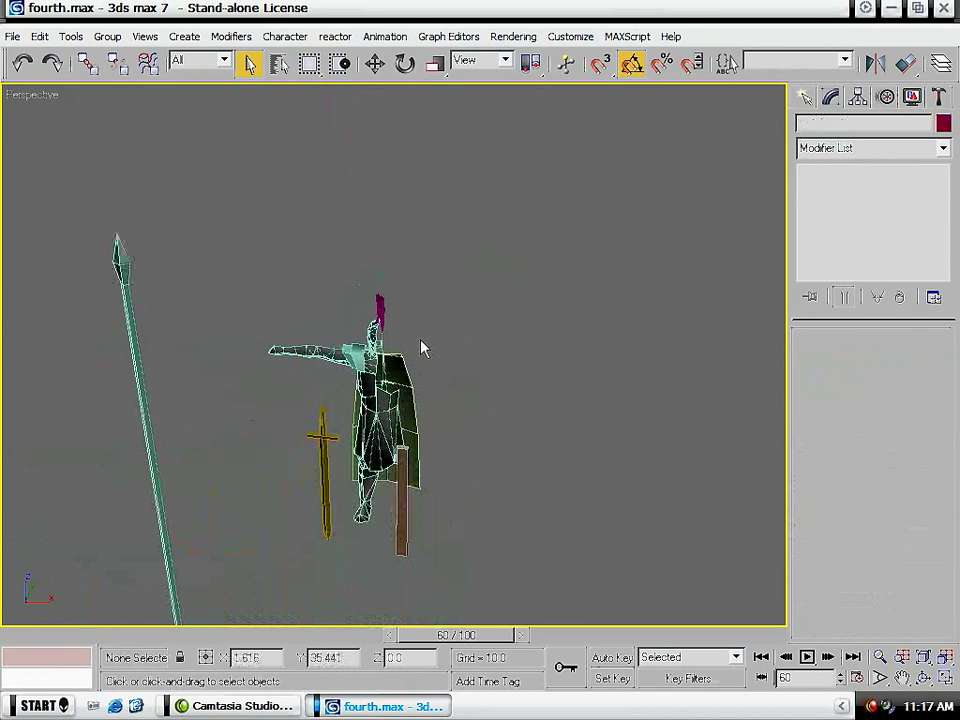
{"action": "middle_click_drag", "start_coordinate": [309, 407], "coordinate": [414, 361], "text": "alt"}
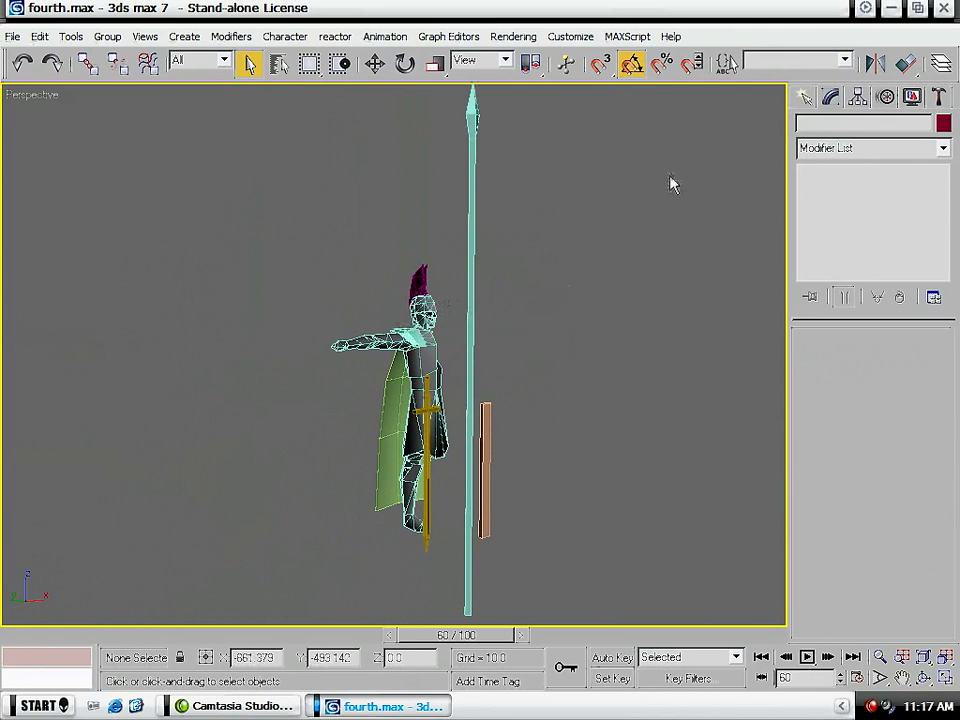
- Assign the 04 - Default material to all visible soldier parts and weapons, close the Material Editor and deselect everything
{"action": "scroll", "coordinate": [640, 203], "scroll_direction": "down", "scroll_amount": 6}
{"action": "scroll", "coordinate": [600, 208], "scroll_direction": "up", "scroll_amount": 2}
{"action": "left_click_drag", "start_coordinate": [608, 204], "coordinate": [270, 540]}
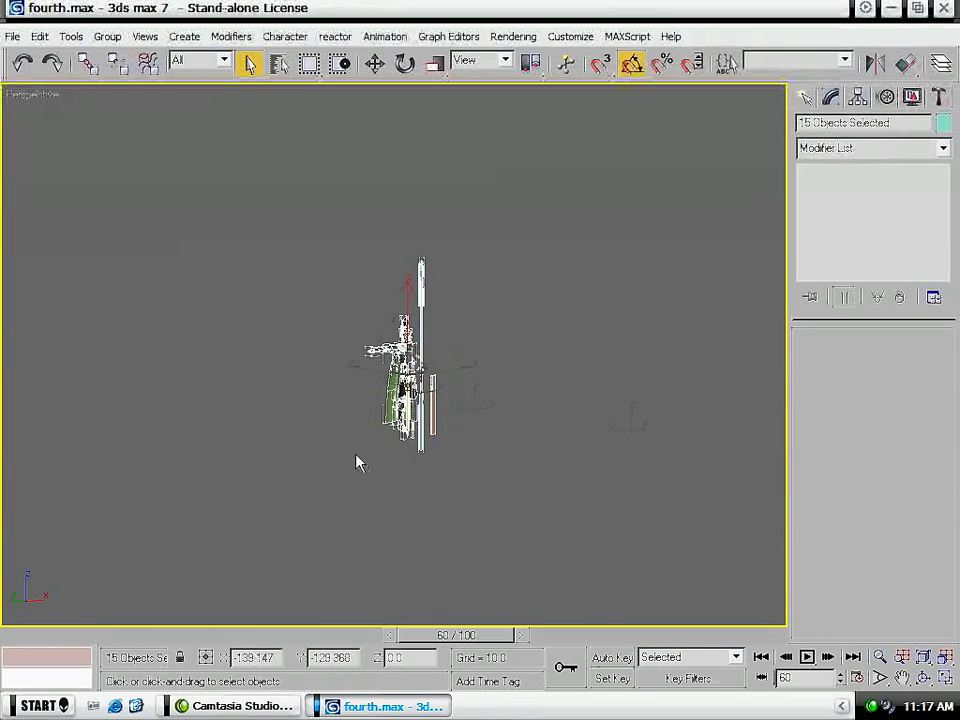
{"action": "key", "text": "z"}
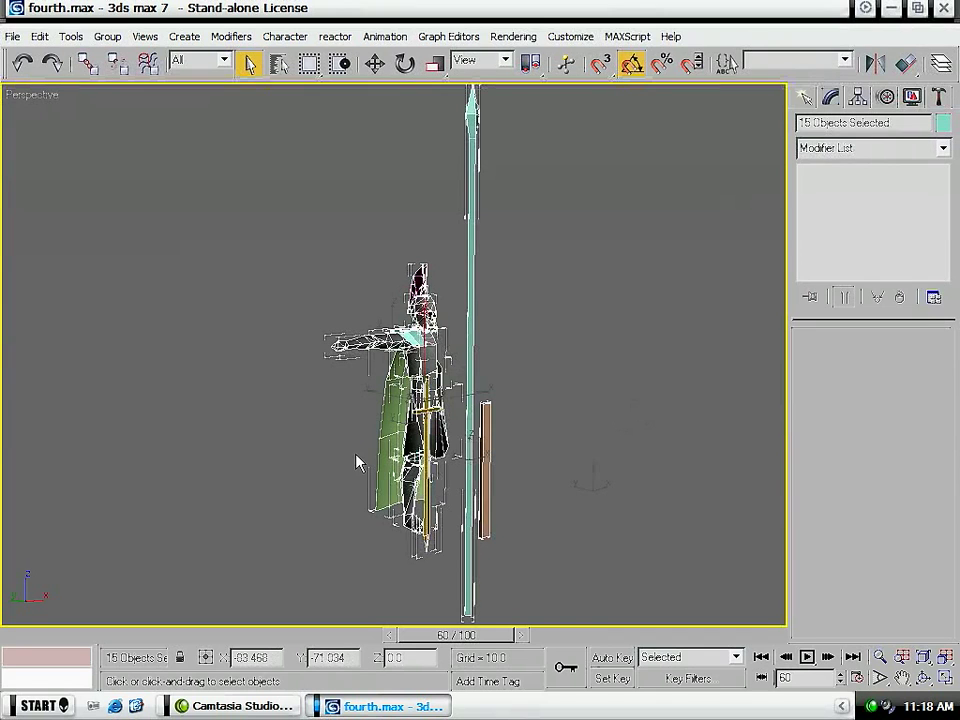
{"action": "key", "text": "m"}
{"action": "left_click", "coordinate": [45, 160]}
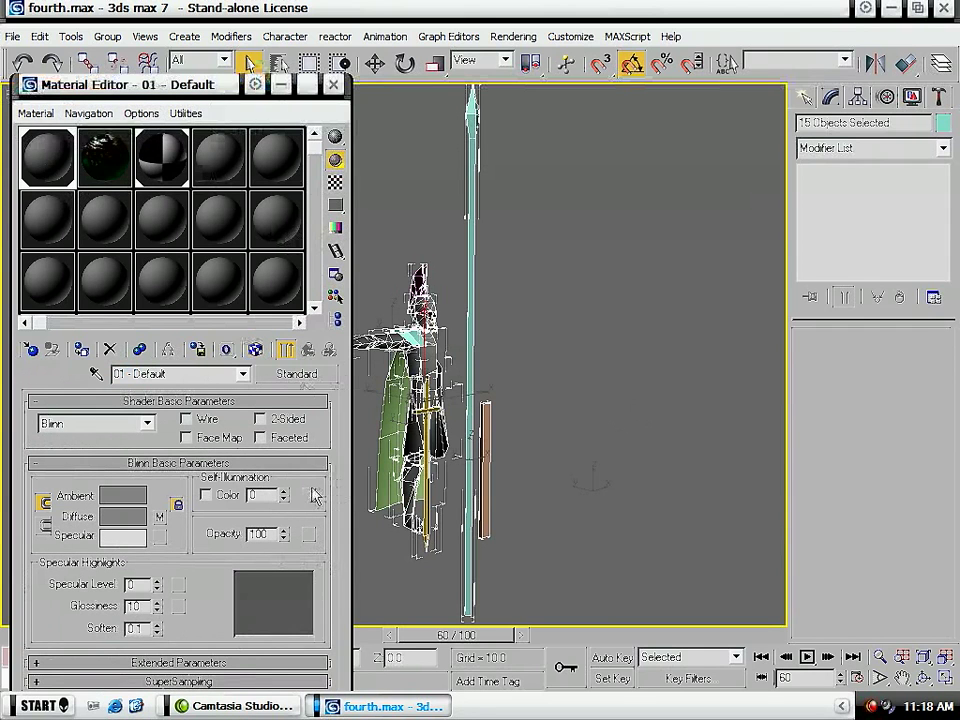
{"action": "left_click", "coordinate": [213, 161]}
{"action": "left_click", "coordinate": [81, 350]}
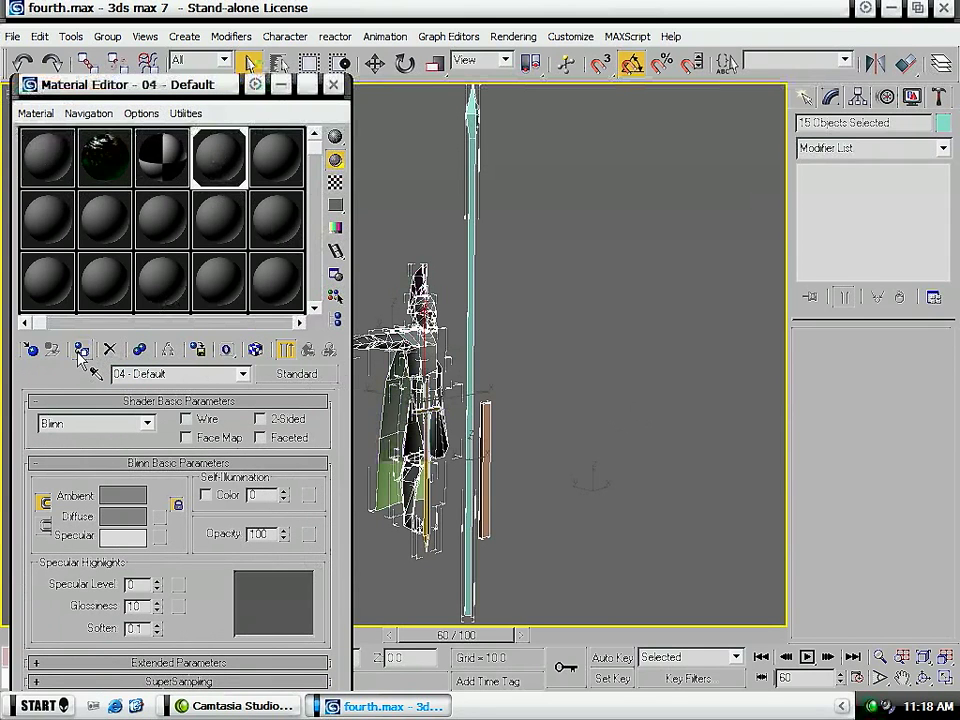
{"action": "middle_click_drag", "start_coordinate": [452, 413], "coordinate": [491, 379]}
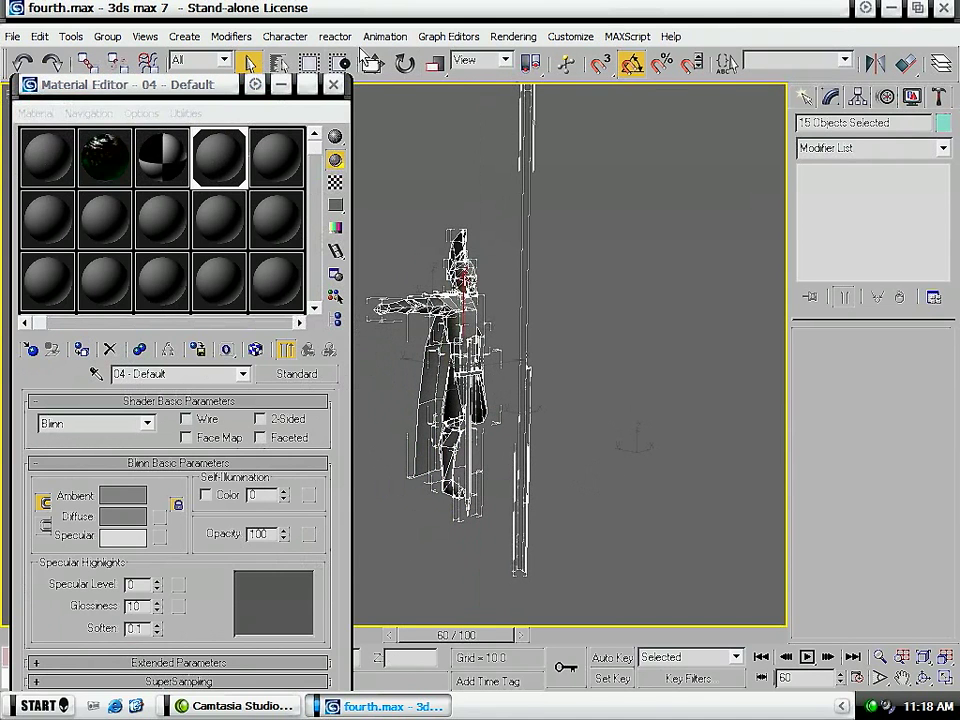
{"action": "left_click", "coordinate": [328, 77]}
{"action": "left_click", "coordinate": [333, 122]}
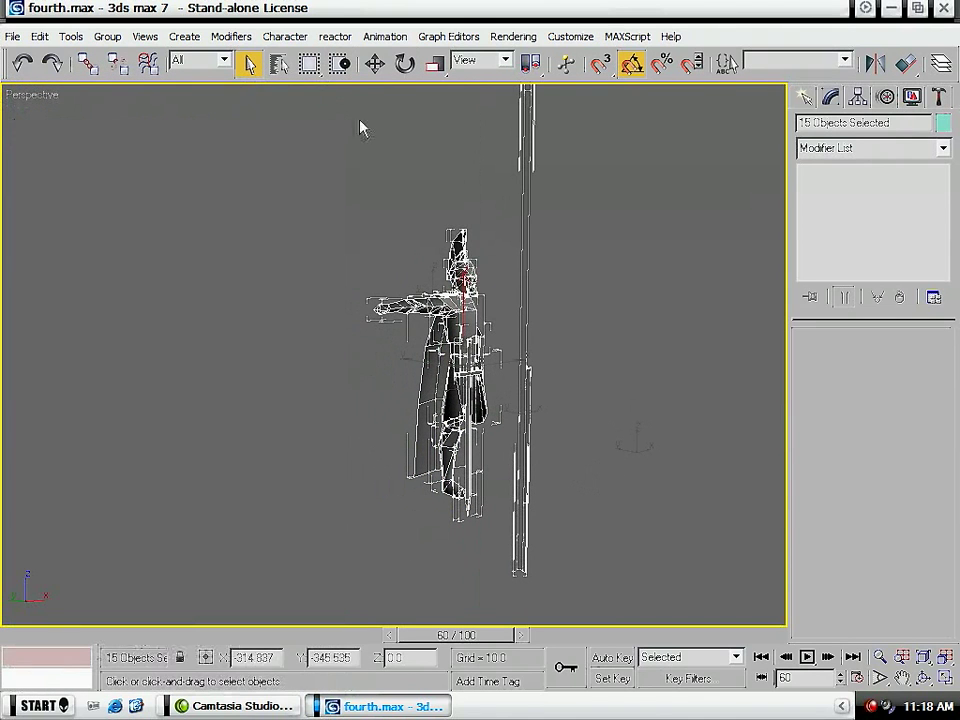
{"action": "left_click", "coordinate": [653, 252]}
- Remove the Mirror modifier from the soldier's waist piece, Object01, and deselect it
{"action": "scroll", "coordinate": [515, 340], "scroll_direction": "up", "scroll_amount": 5}
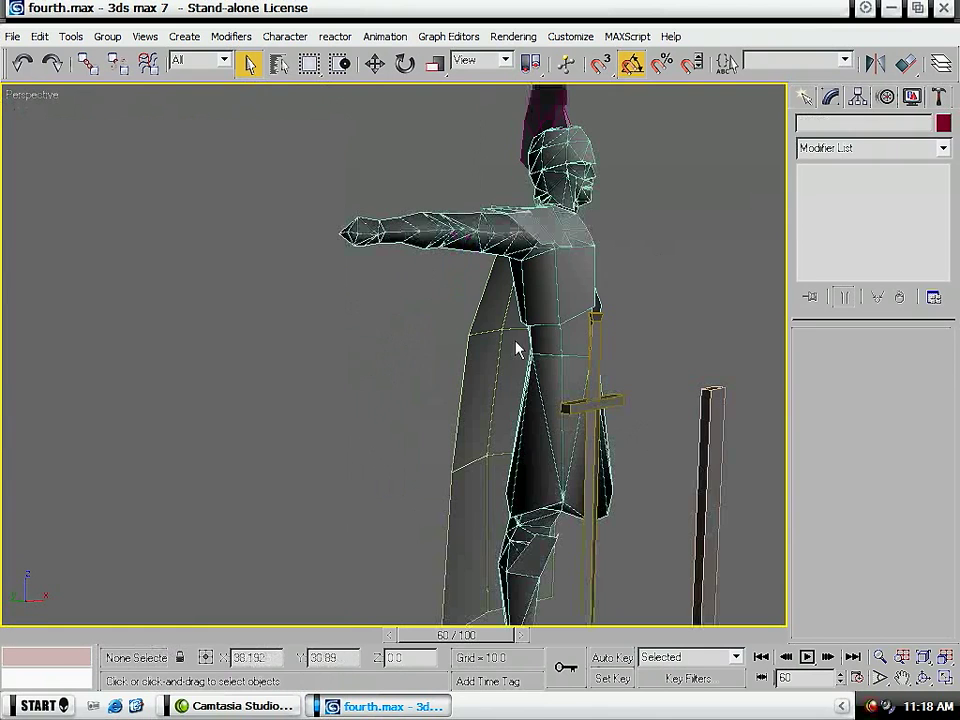
{"action": "left_click", "coordinate": [555, 337]}
{"action": "left_click", "coordinate": [553, 386]}
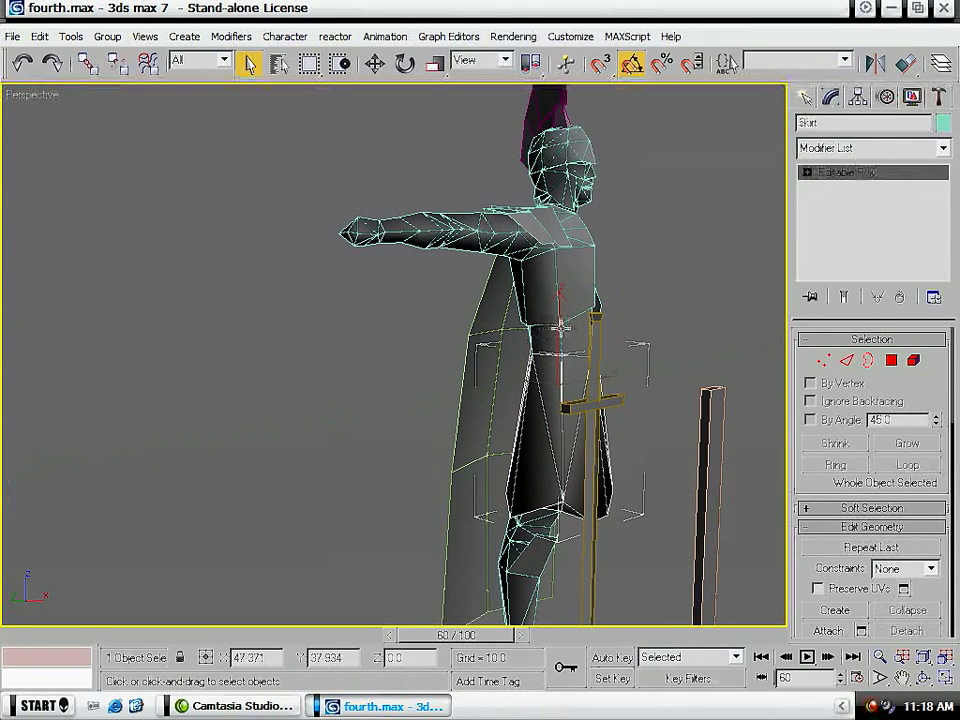
{"action": "left_click", "coordinate": [420, 246]}
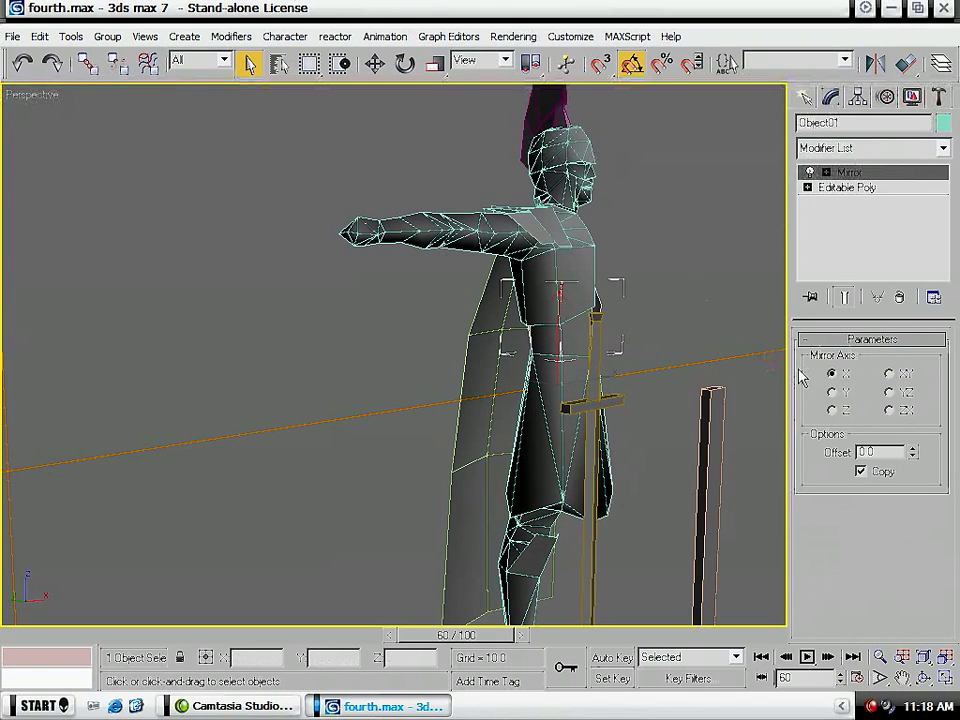
{"action": "middle_click_drag", "start_coordinate": [656, 458], "coordinate": [548, 456], "text": "alt"}
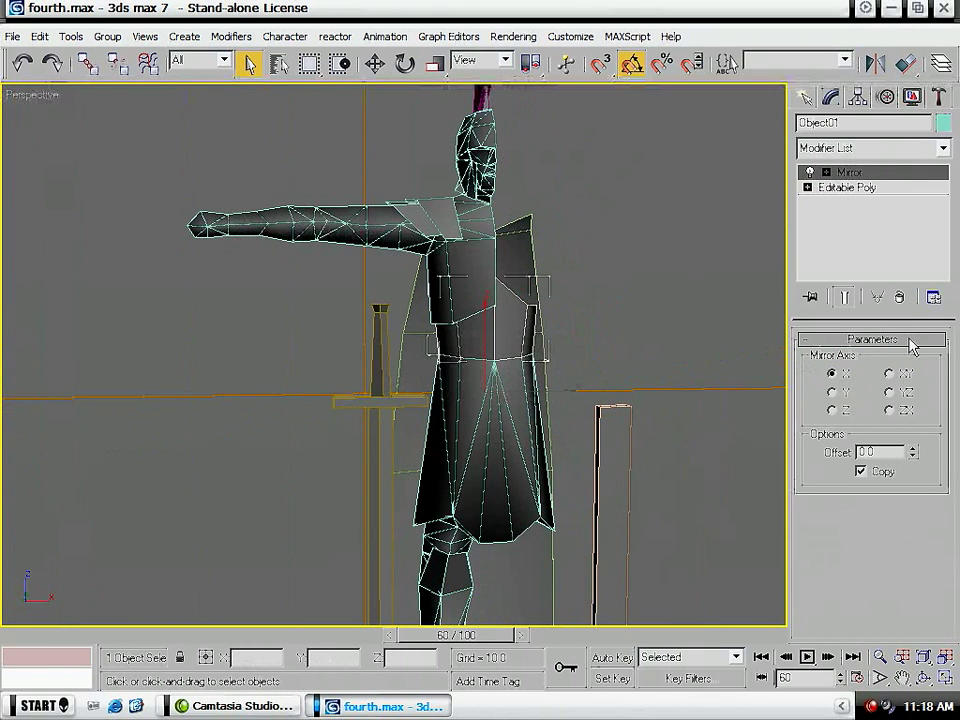
{"action": "left_click", "coordinate": [899, 300]}
{"action": "left_click", "coordinate": [692, 323]}
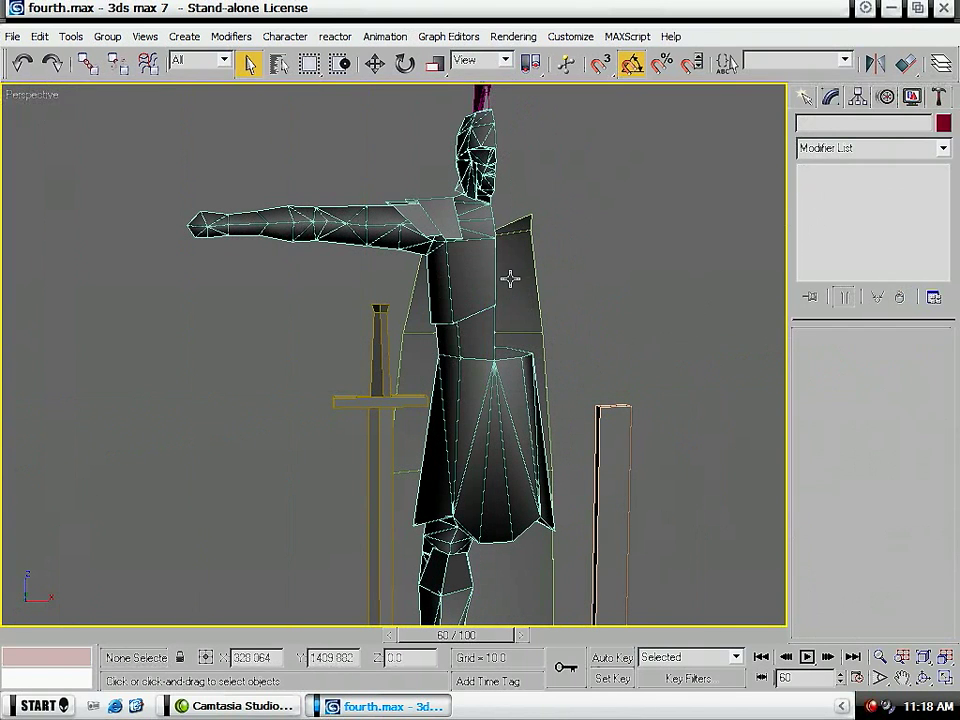
- Delete the cape's polygons on the empty side of the soldier, leaving only the half cape, and leave polygon editing
{"action": "left_click", "coordinate": [519, 276]}
{"action": "scroll", "coordinate": [598, 306], "scroll_direction": "down", "scroll_amount": 6}
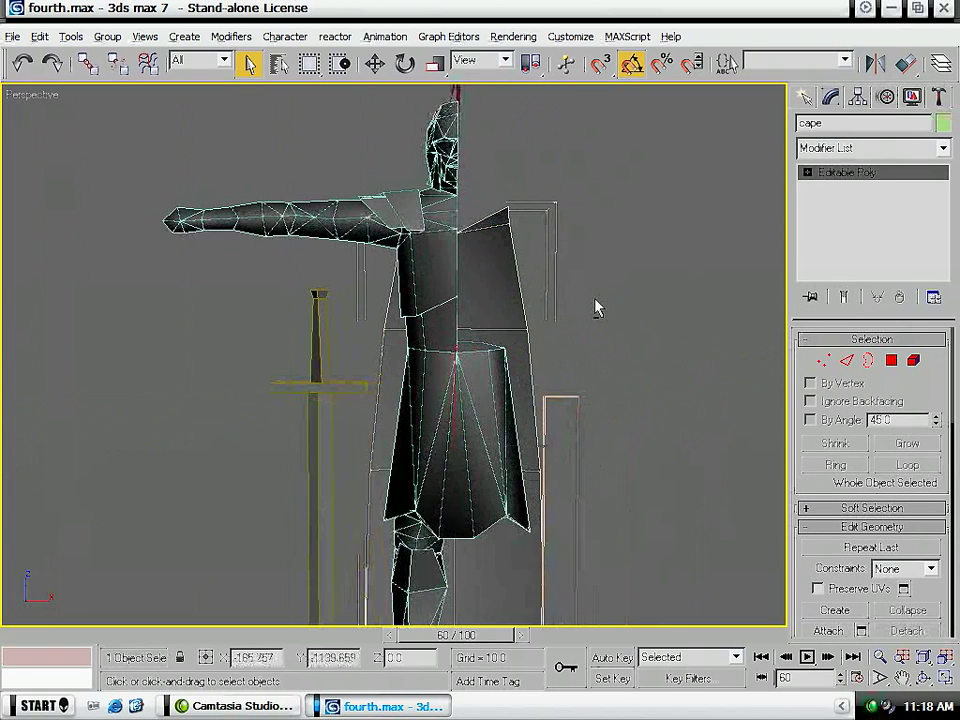
{"action": "key", "text": "z"}
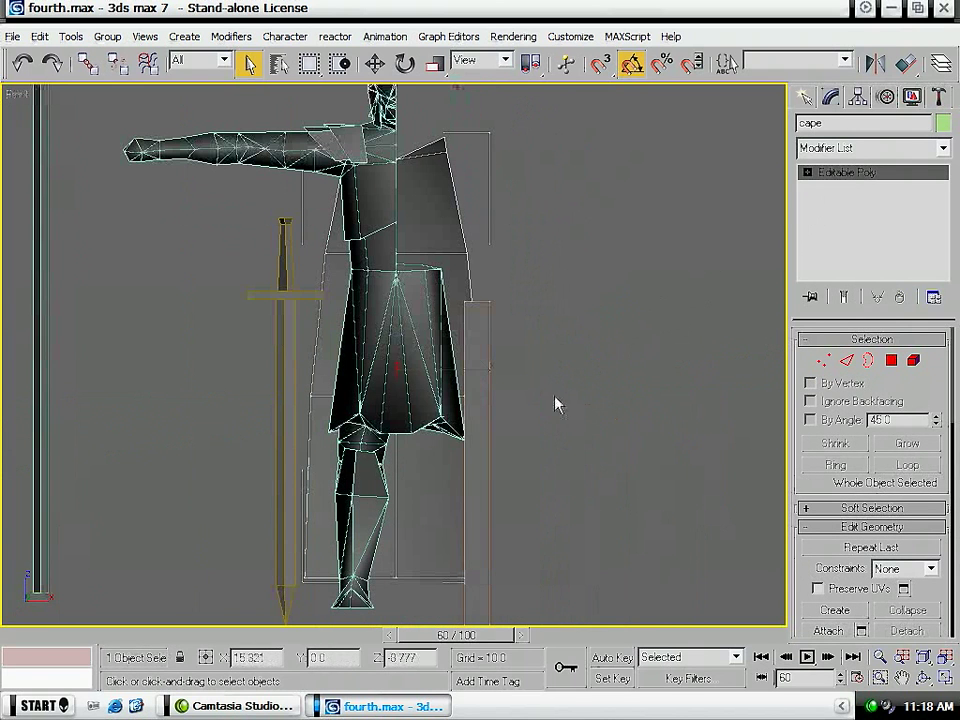
{"action": "key", "text": "4"}
{"action": "middle_click_drag", "start_coordinate": [536, 394], "coordinate": [527, 380]}
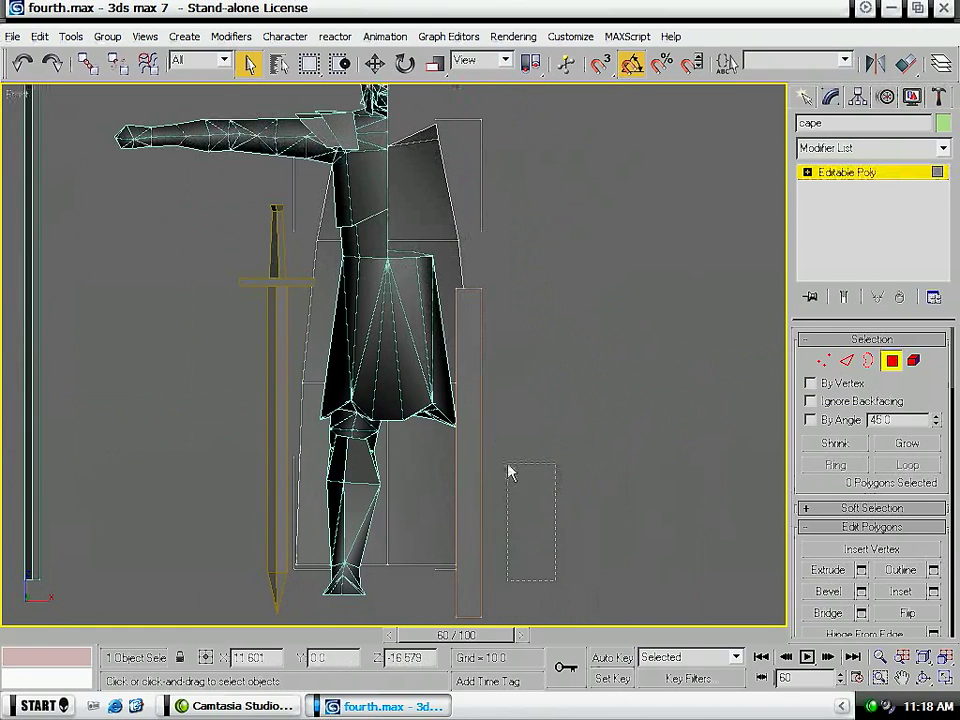
{"action": "key", "text": "ctrl+a"}
{"action": "key", "text": "Delete"}
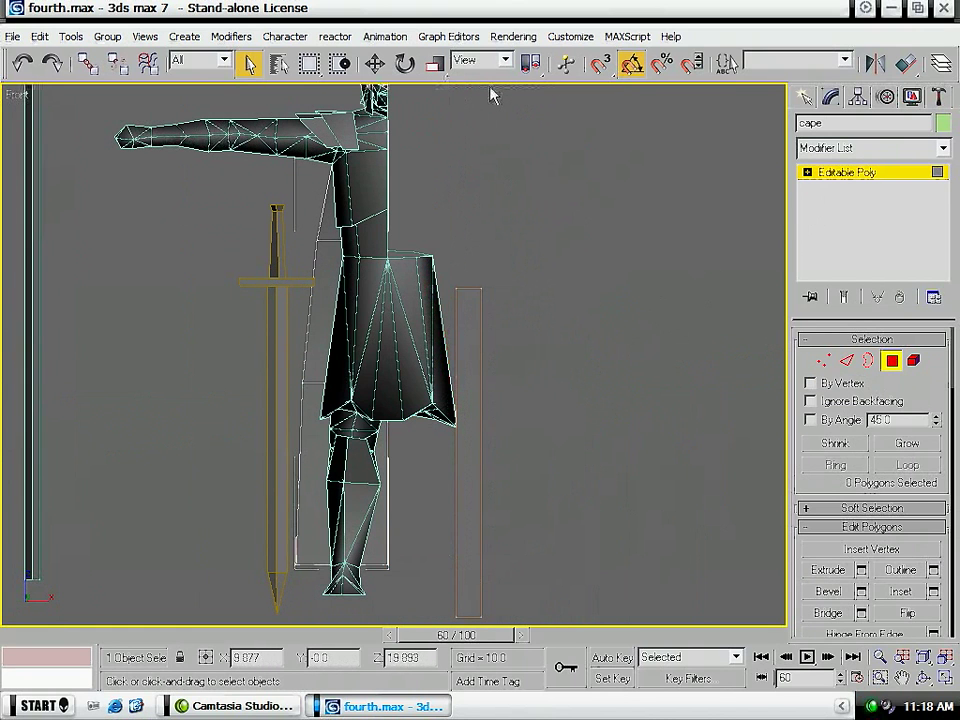
{"action": "left_click", "coordinate": [876, 171]}
- Attach the arm, helmet, cape and skirt to the soldier's upper body, Object03
{"action": "middle_click_drag", "start_coordinate": [338, 298], "coordinate": [359, 408]}
{"action": "key", "text": "p"}
{"action": "left_click", "coordinate": [378, 309]}
{"action": "left_click", "coordinate": [397, 218]}
{"action": "left_click", "coordinate": [868, 163]}
{"action": "left_click", "coordinate": [877, 160]}
{"action": "left_click", "coordinate": [828, 631]}
{"action": "left_click", "coordinate": [222, 258]}
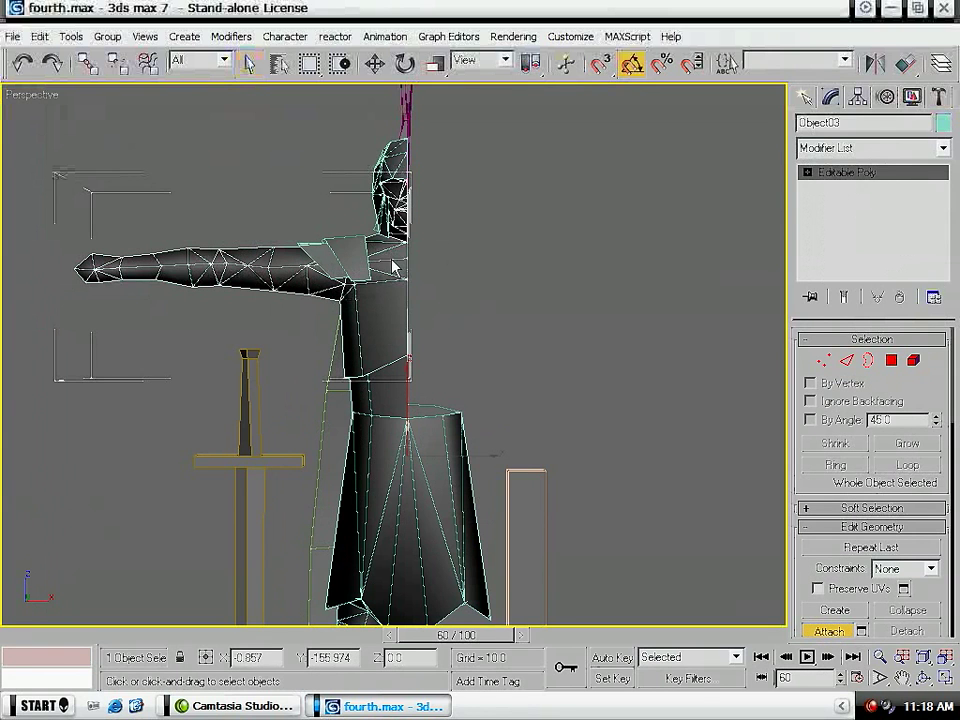
{"action": "left_click", "coordinate": [399, 165]}
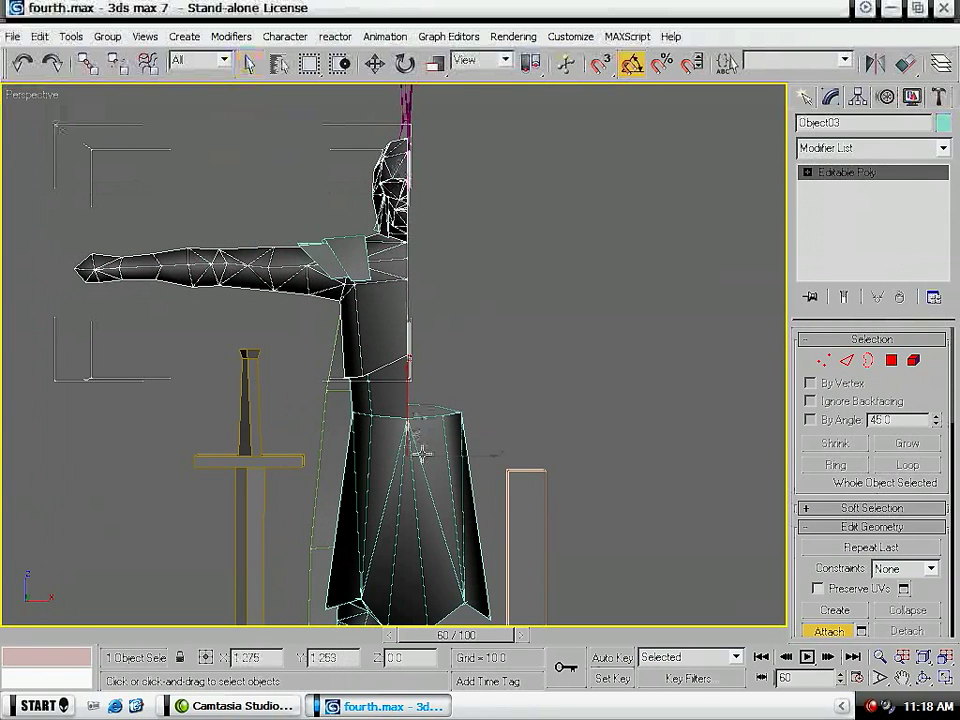
{"action": "left_click", "coordinate": [327, 437]}
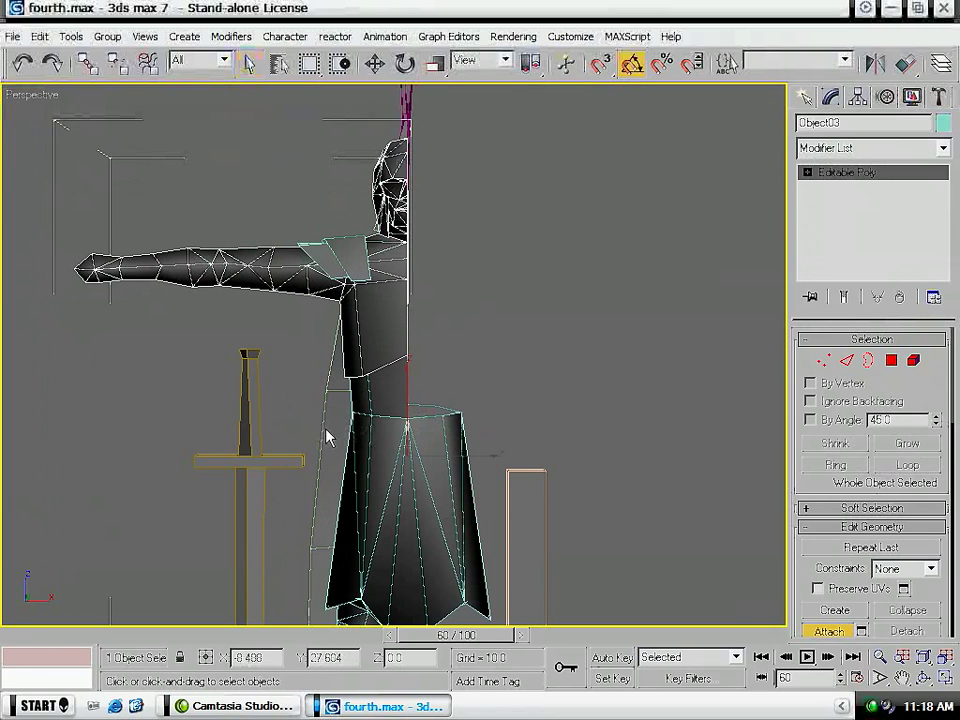
{"action": "left_click", "coordinate": [436, 464]}
- Attach the spear, sword, long box, leg and remaining soldier parts to Object03 and finish attaching
{"action": "middle_click_drag", "start_coordinate": [388, 349], "coordinate": [422, 321], "text": "alt"}
{"action": "scroll", "coordinate": [340, 204], "scroll_direction": "down", "scroll_amount": 5}
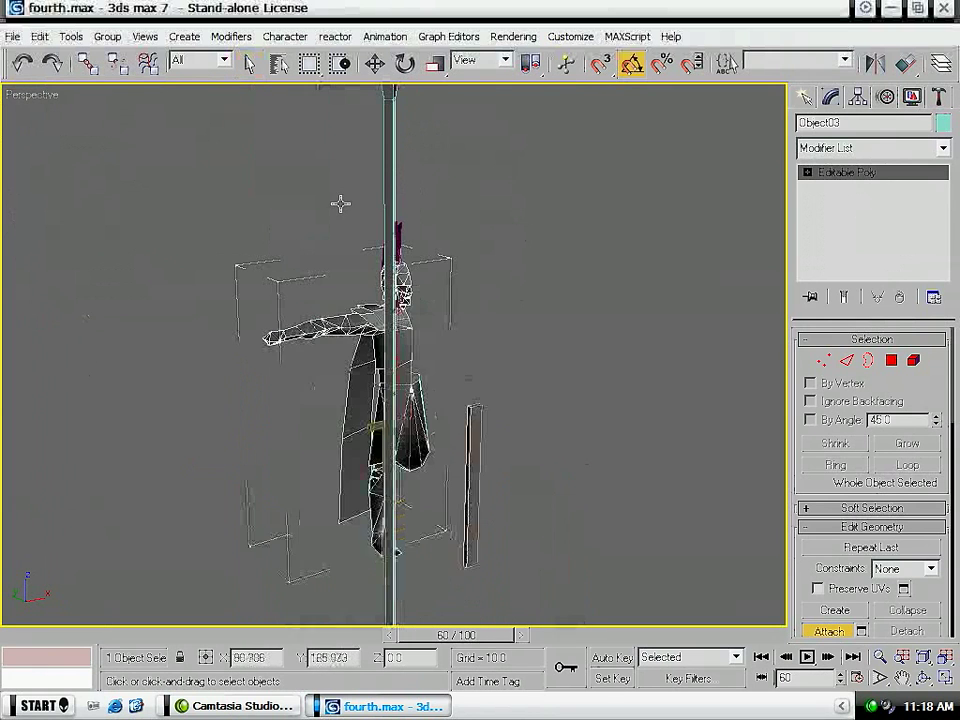
{"action": "left_click", "coordinate": [388, 202]}
{"action": "scroll", "coordinate": [391, 222], "scroll_direction": "up", "scroll_amount": 5}
{"action": "middle_click_drag", "start_coordinate": [352, 246], "coordinate": [420, 250], "text": "alt"}
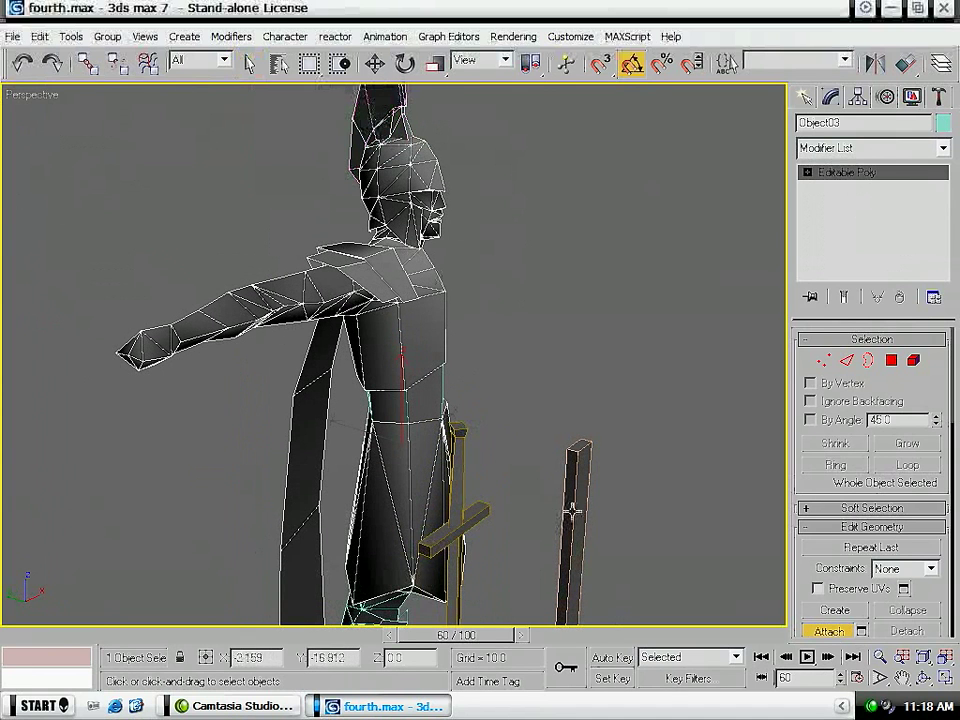
{"action": "middle_click_drag", "start_coordinate": [540, 568], "coordinate": [515, 255]}
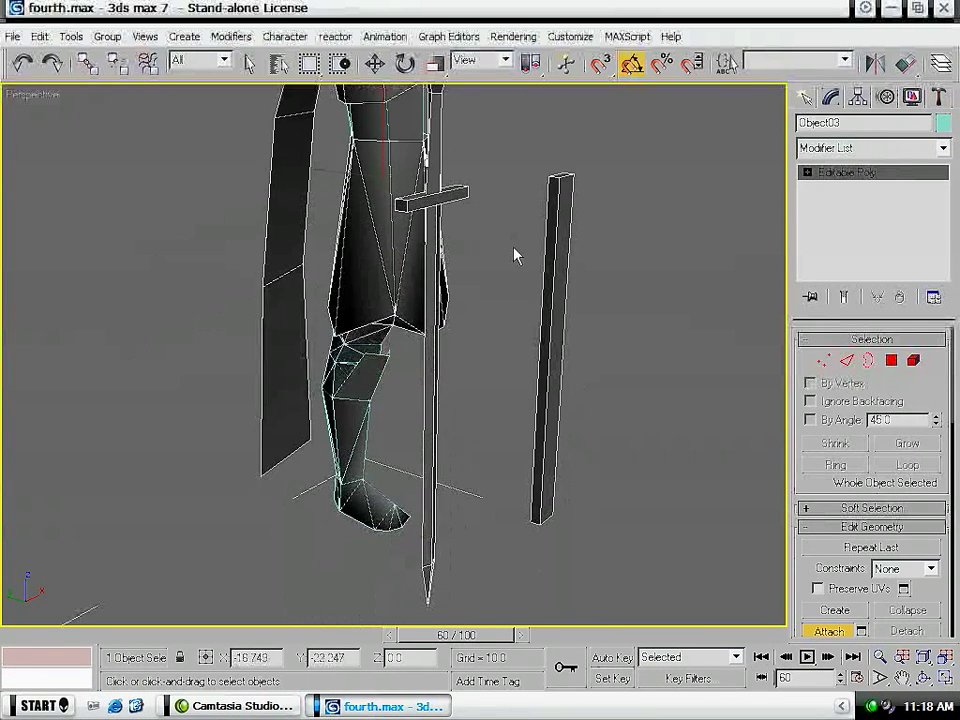
{"action": "left_click", "coordinate": [352, 357]}
{"action": "scroll", "coordinate": [389, 353], "scroll_direction": "down", "scroll_amount": 5}
{"action": "middle_click_drag", "start_coordinate": [446, 245], "coordinate": [460, 306]}
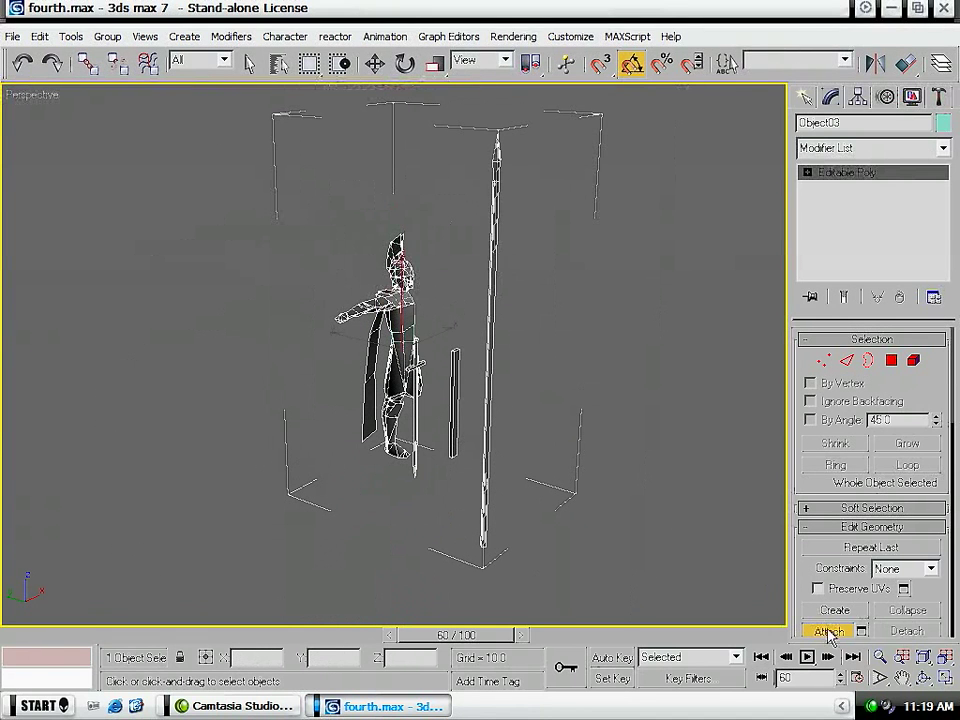
{"action": "key", "text": "w"}
- Apply an Unwrap UVW modifier to the combined Object03 and open its UV layout for editing
{"action": "left_click", "coordinate": [870, 148]}
{"action": "scroll", "coordinate": [840, 400], "scroll_direction": "down", "scroll_amount": 10}
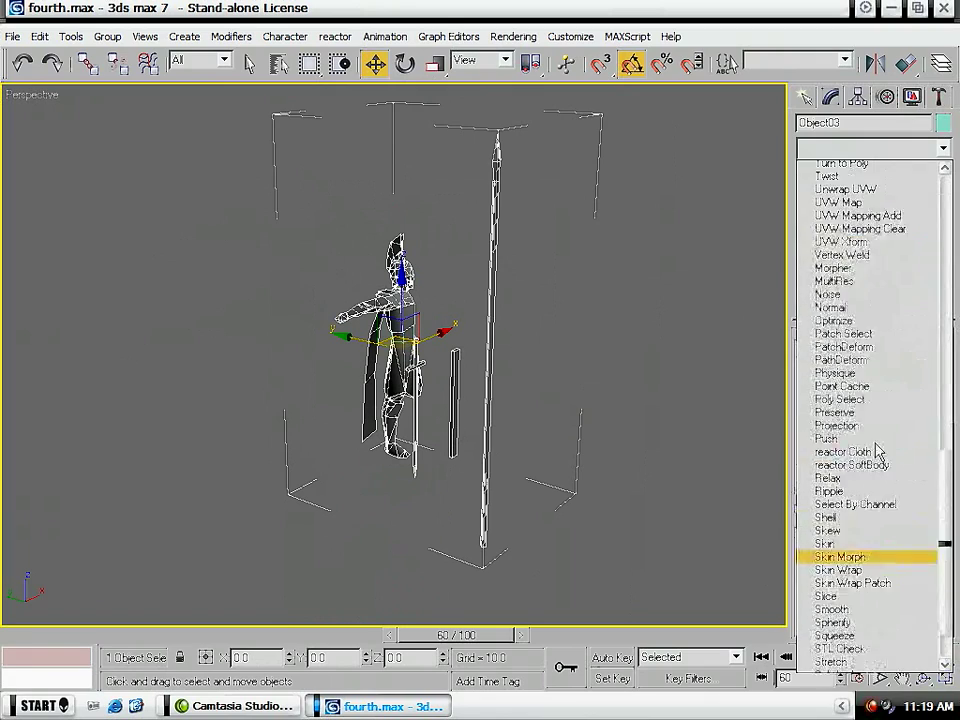
{"action": "left_click", "coordinate": [878, 548]}
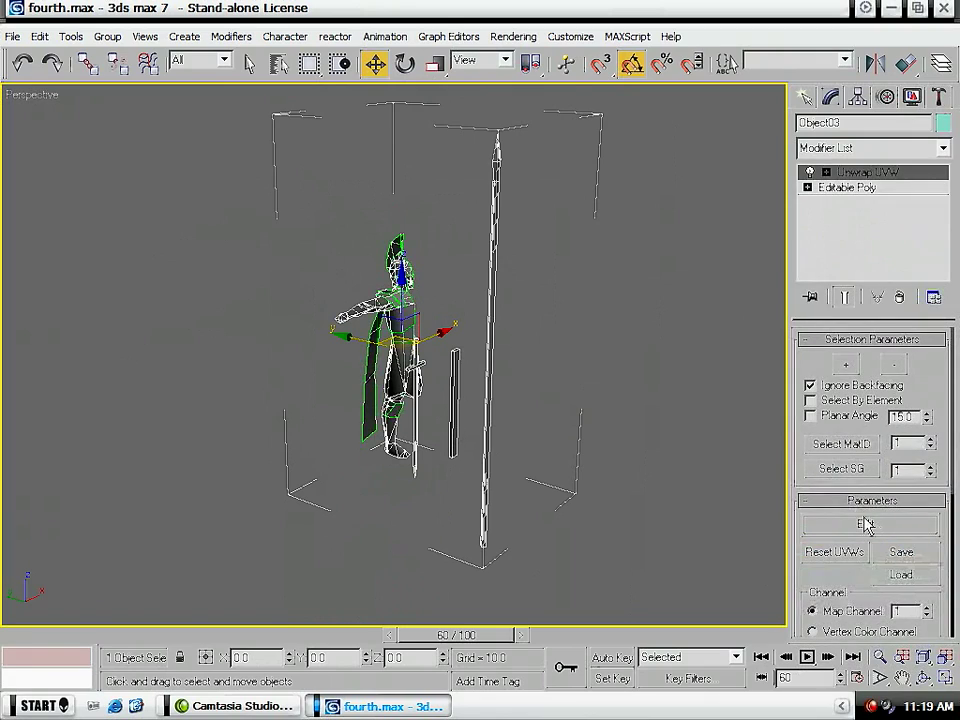
{"action": "left_click", "coordinate": [866, 524]}
- Move the distant rectangular strip, the large triangulated piece and the sword's UVs in beside the other UV pieces
{"action": "scroll", "coordinate": [374, 344], "scroll_direction": "down", "scroll_amount": 8}
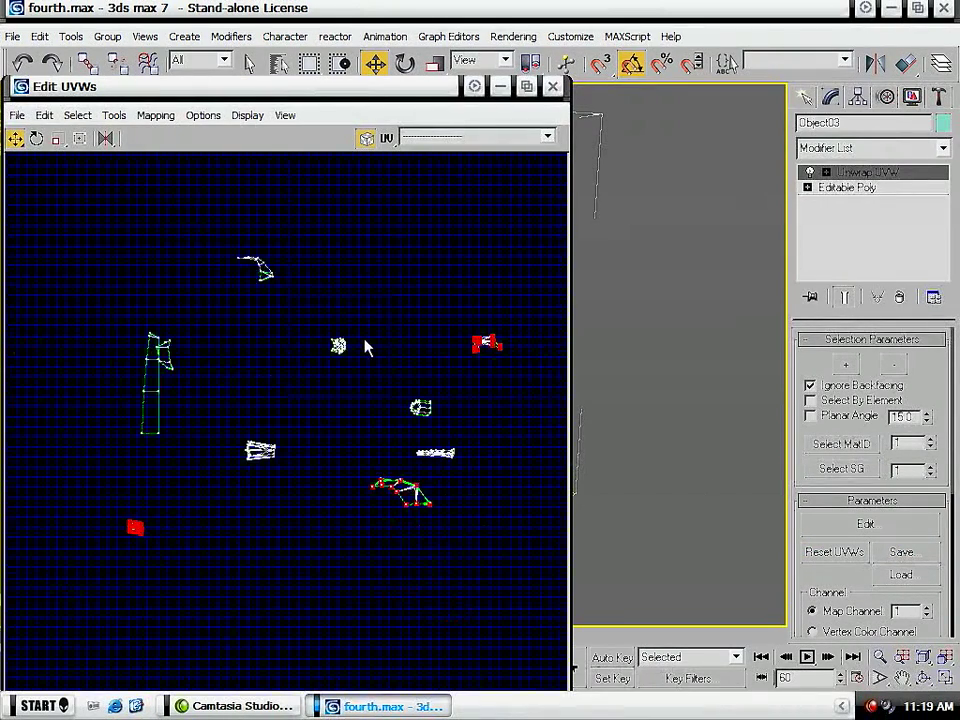
{"action": "scroll", "coordinate": [374, 342], "scroll_direction": "down", "scroll_amount": 5}
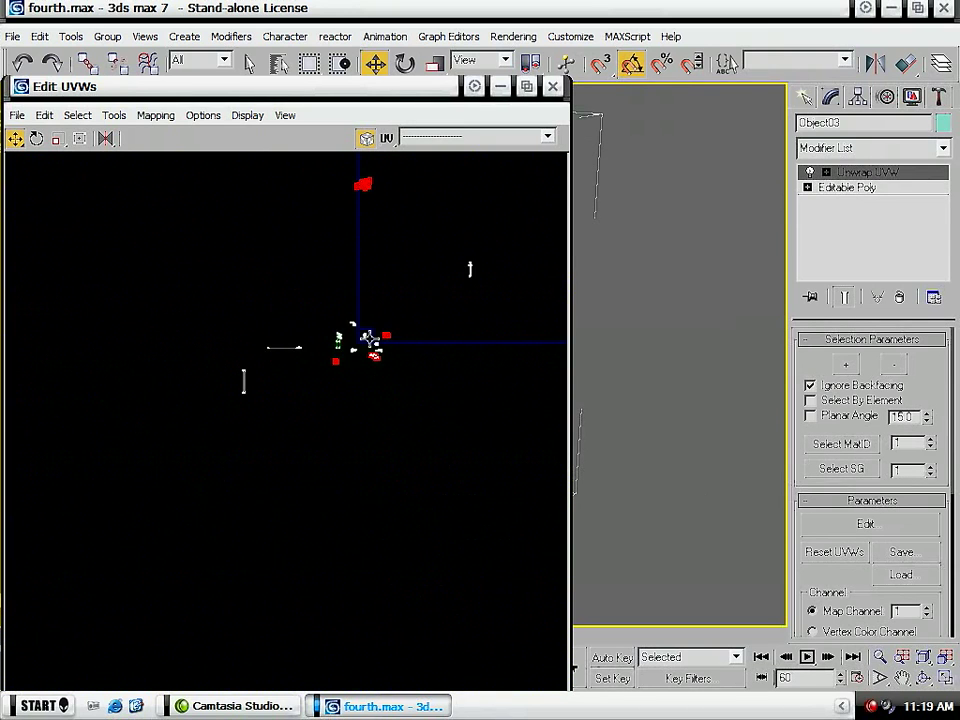
{"action": "scroll", "coordinate": [334, 388], "scroll_direction": "up", "scroll_amount": 4}
{"action": "left_click_drag", "start_coordinate": [306, 399], "coordinate": [206, 311]}
{"action": "left_click_drag", "start_coordinate": [249, 342], "coordinate": [369, 306]}
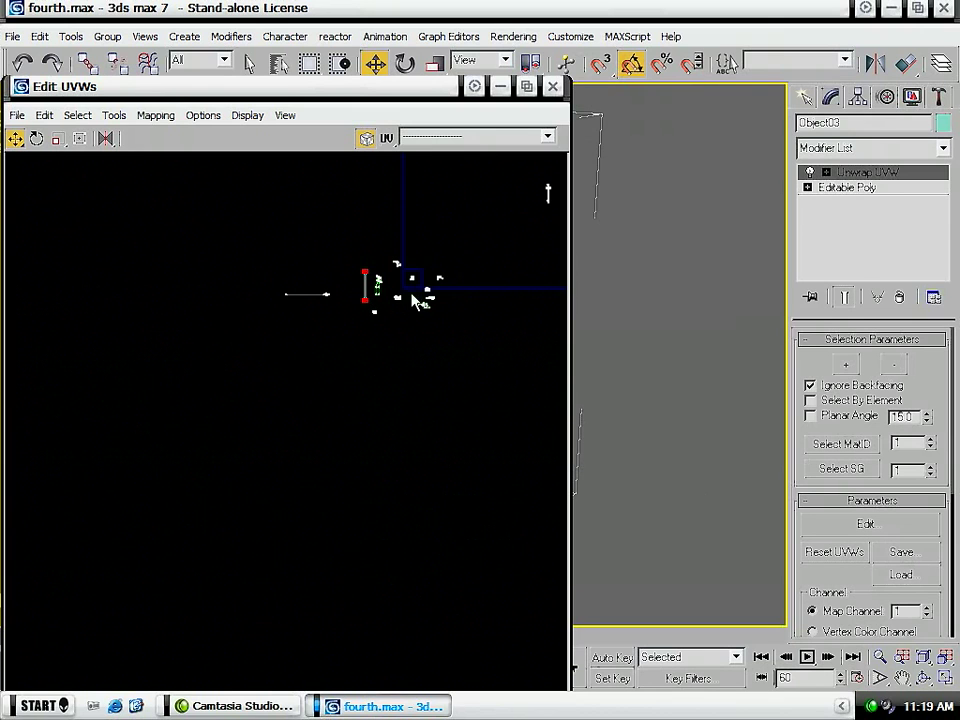
{"action": "middle_click_drag", "start_coordinate": [428, 246], "coordinate": [308, 386]}
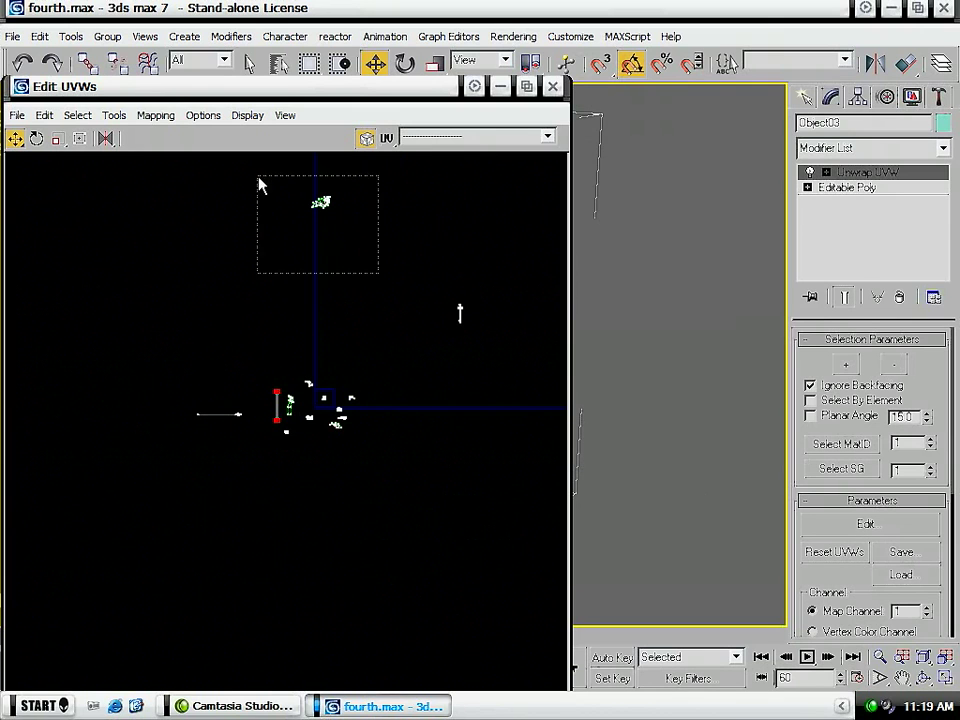
{"action": "left_click_drag", "start_coordinate": [318, 196], "coordinate": [279, 371]}
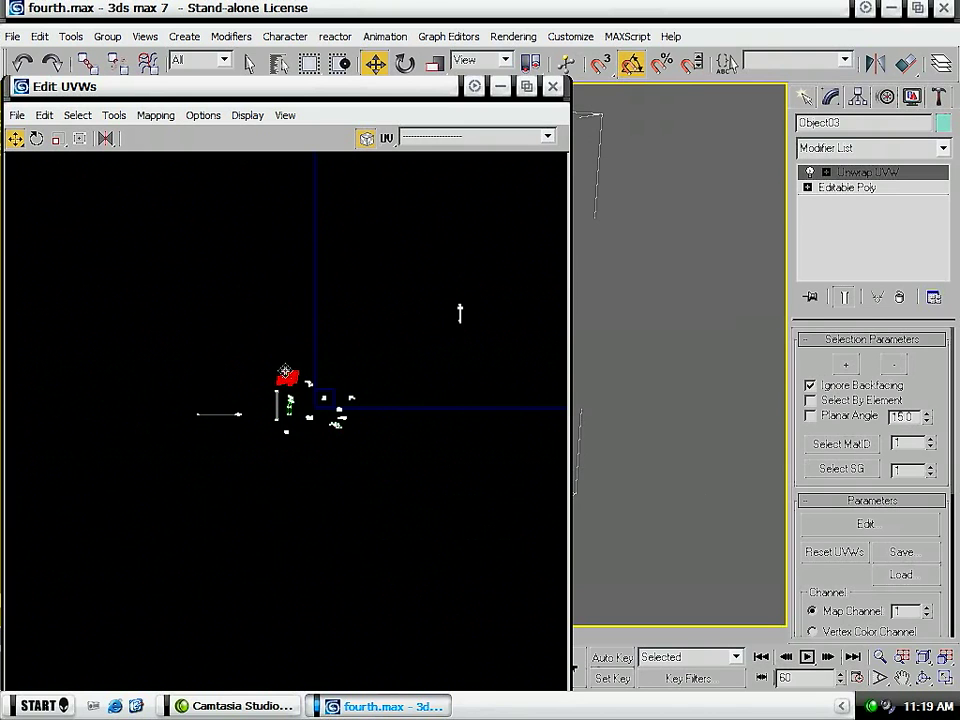
{"action": "left_click_drag", "start_coordinate": [456, 323], "coordinate": [318, 388]}
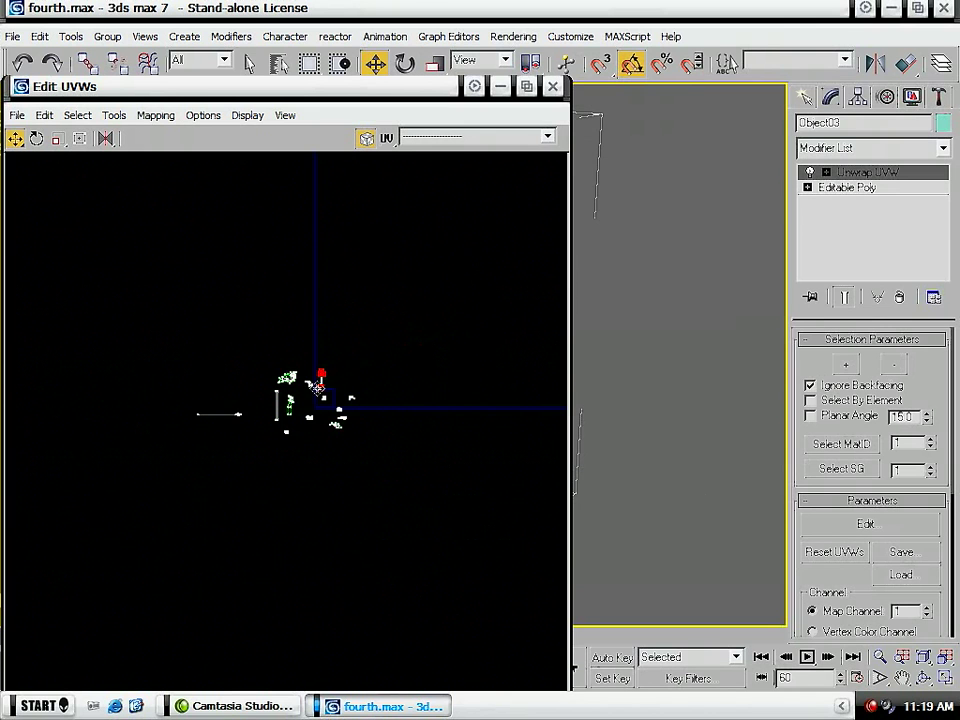
- Move the spear's UVs from the far side of the layout to just beside the sword's UVs
{"action": "scroll", "coordinate": [320, 388], "scroll_direction": "up", "scroll_amount": 5}
{"action": "scroll", "coordinate": [55, 430], "scroll_direction": "down", "scroll_amount": 4}
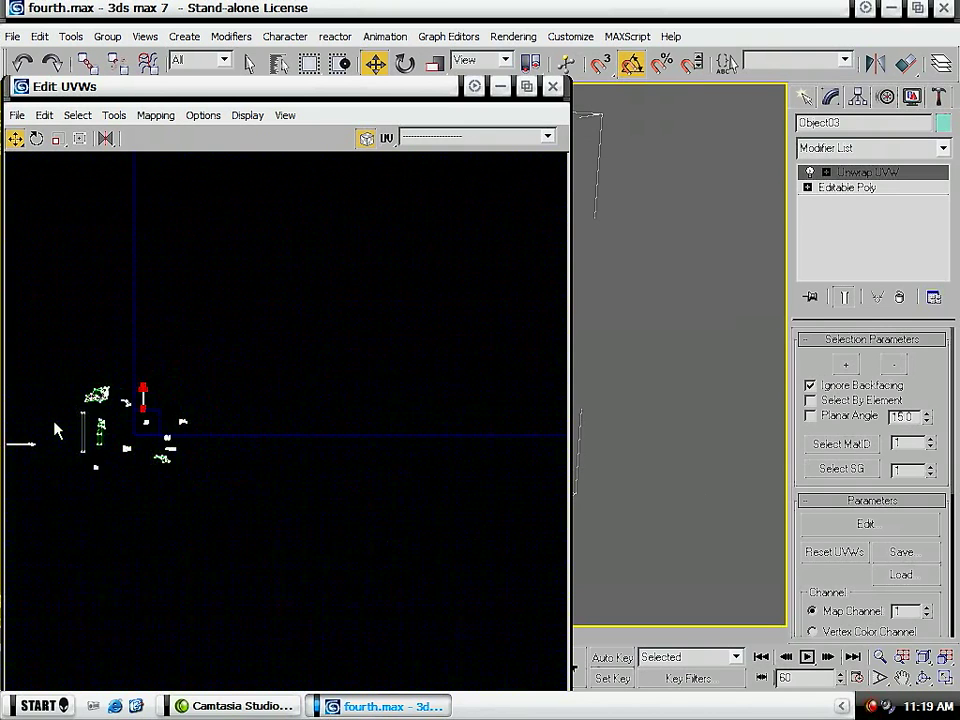
{"action": "middle_click_drag", "start_coordinate": [81, 408], "coordinate": [243, 391]}
{"action": "left_click_drag", "start_coordinate": [105, 389], "coordinate": [371, 388]}
{"action": "scroll", "coordinate": [371, 388], "scroll_direction": "up", "scroll_amount": 4}
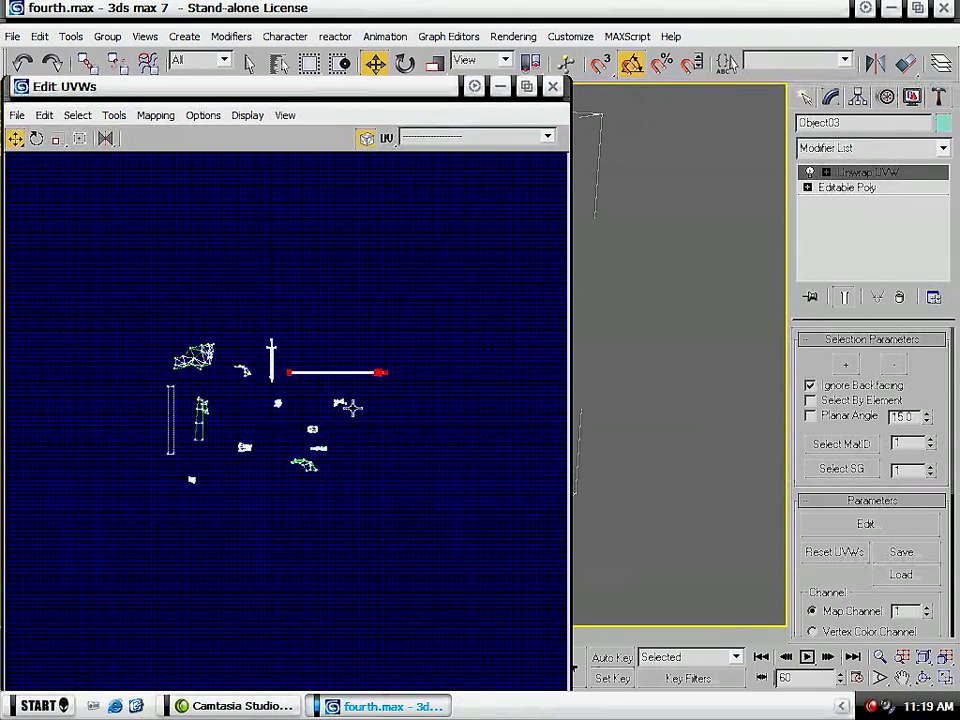
- Turn off the grid display in the unwrap options and accept the change
{"action": "left_click", "coordinate": [203, 116]}
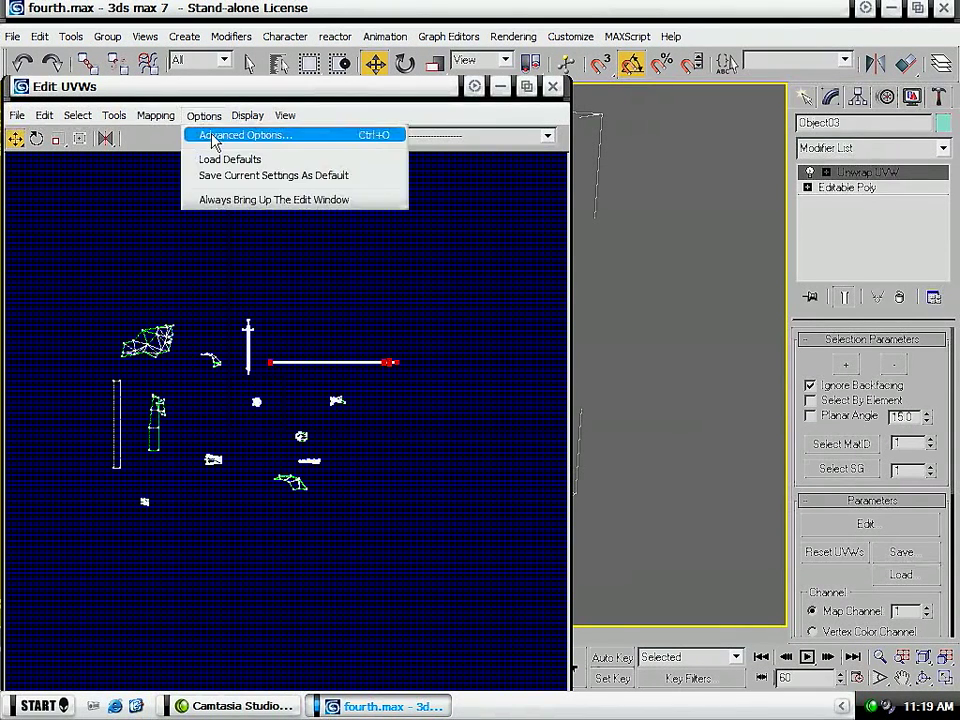
{"action": "left_click", "coordinate": [213, 137]}
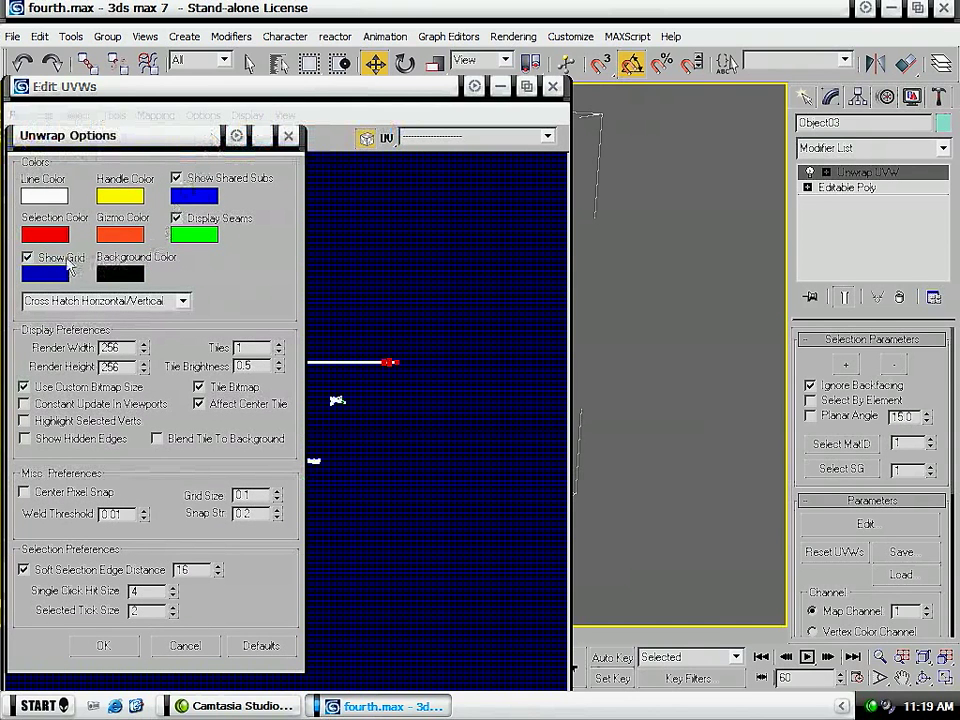
{"action": "left_click", "coordinate": [77, 262]}
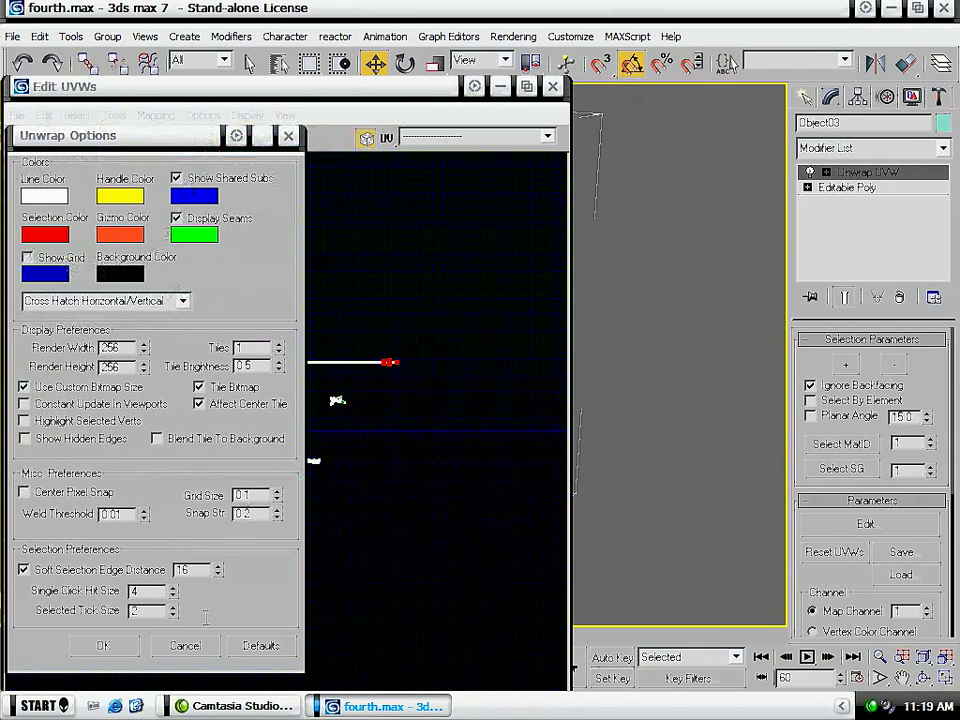
{"action": "left_click", "coordinate": [97, 647]}
- Separate the small UV piece overlapping the cape strip by moving it into the free space beside the strip
{"action": "middle_click_drag", "start_coordinate": [171, 506], "coordinate": [229, 465]}
{"action": "scroll", "coordinate": [233, 350], "scroll_direction": "up", "scroll_amount": 6}
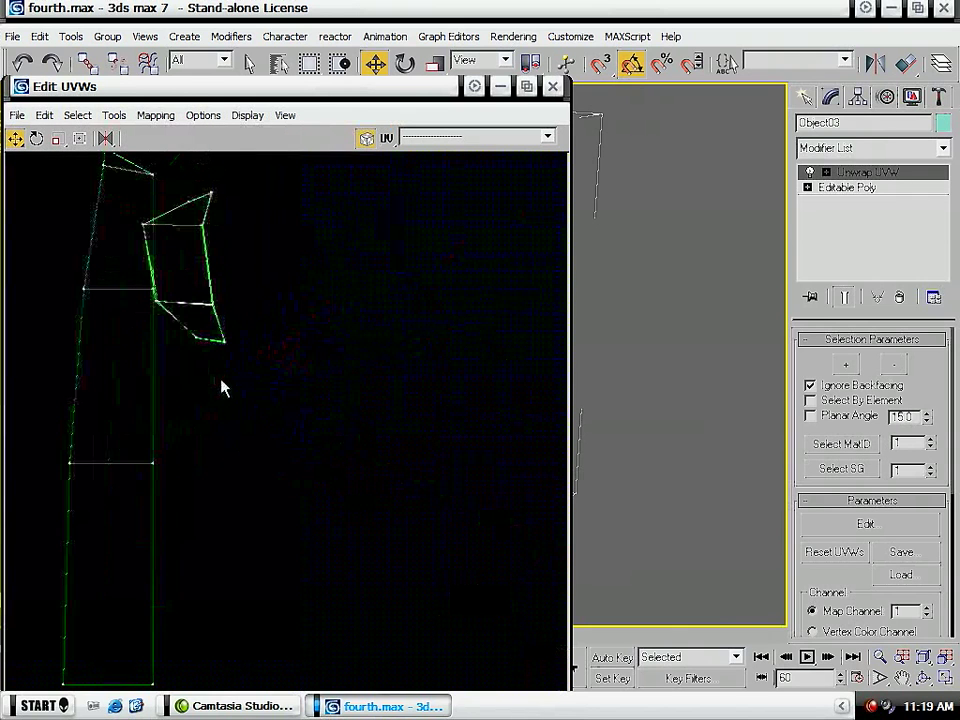
{"action": "left_click_drag", "start_coordinate": [281, 380], "coordinate": [138, 307]}
{"action": "left_click_drag", "start_coordinate": [240, 180], "coordinate": [275, 255], "text": "ctrl"}
{"action": "middle_click_drag", "start_coordinate": [253, 268], "coordinate": [316, 383]}
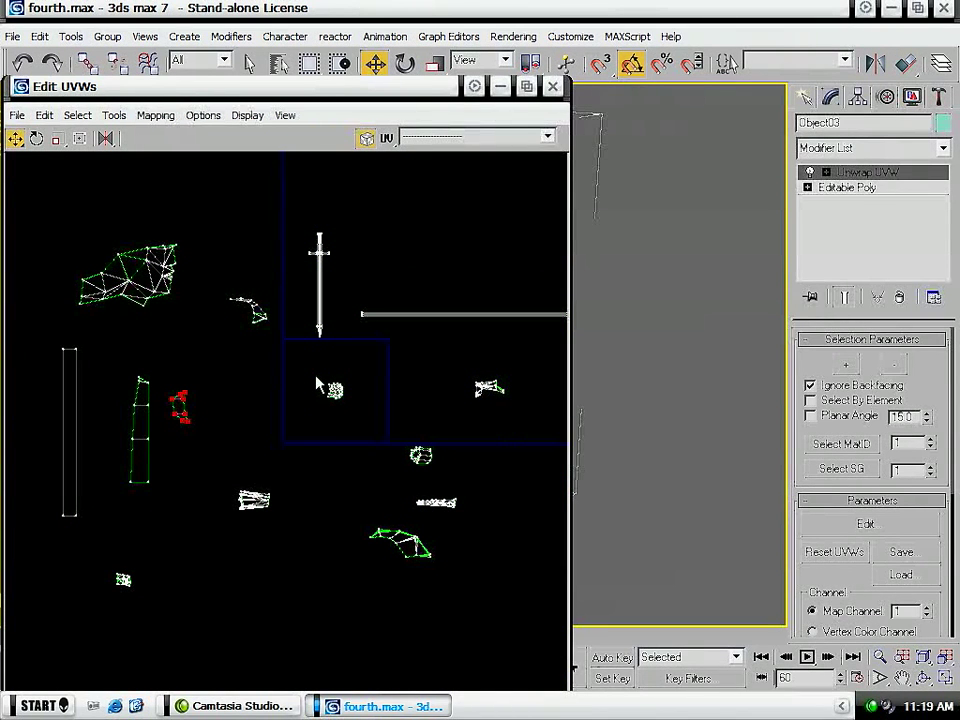
- Shorten the spear's UV shaft by moving its butt-end vertices close to the spearhead
{"action": "scroll", "coordinate": [318, 355], "scroll_direction": "down", "scroll_amount": 8}
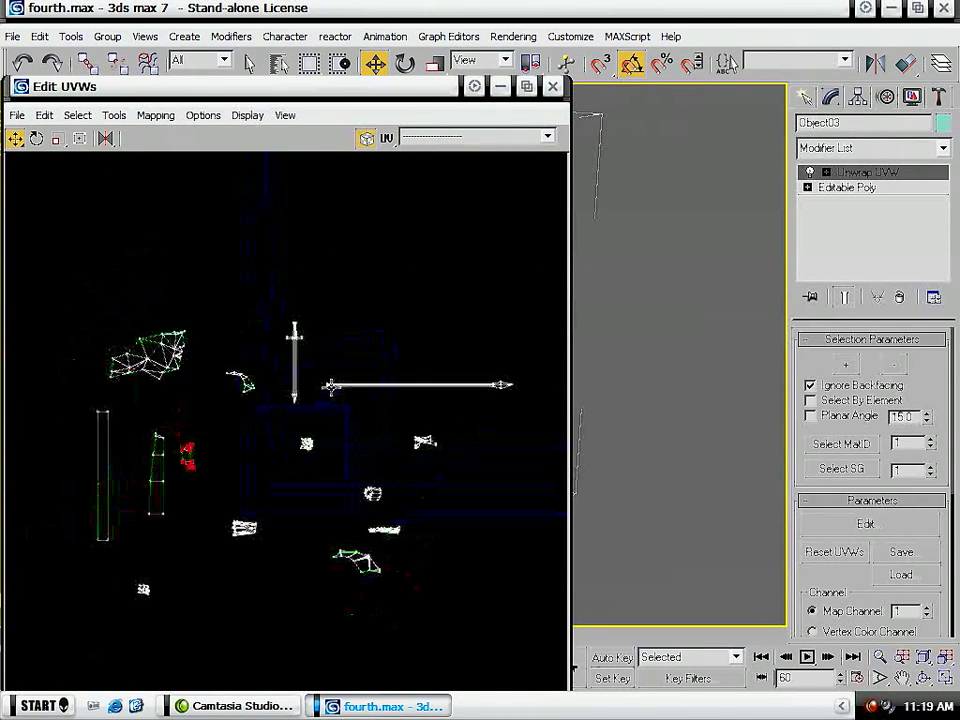
{"action": "scroll", "coordinate": [321, 358], "scroll_direction": "down", "scroll_amount": 3}
{"action": "scroll", "coordinate": [324, 362], "scroll_direction": "up", "scroll_amount": 10}
{"action": "middle_click_drag", "start_coordinate": [336, 484], "coordinate": [208, 324]}
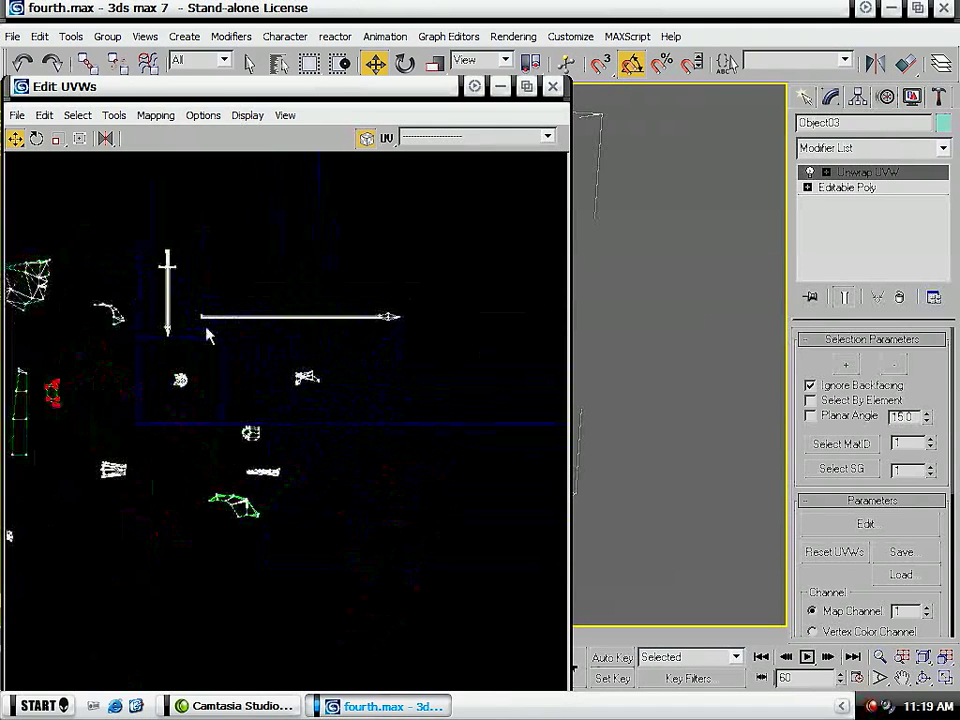
{"action": "scroll", "coordinate": [208, 336], "scroll_direction": "up", "scroll_amount": 3}
{"action": "left_click_drag", "start_coordinate": [171, 272], "coordinate": [232, 337]}
{"action": "middle_click_drag", "start_coordinate": [476, 315], "coordinate": [335, 334]}
{"action": "left_click_drag", "start_coordinate": [101, 331], "coordinate": [473, 366]}
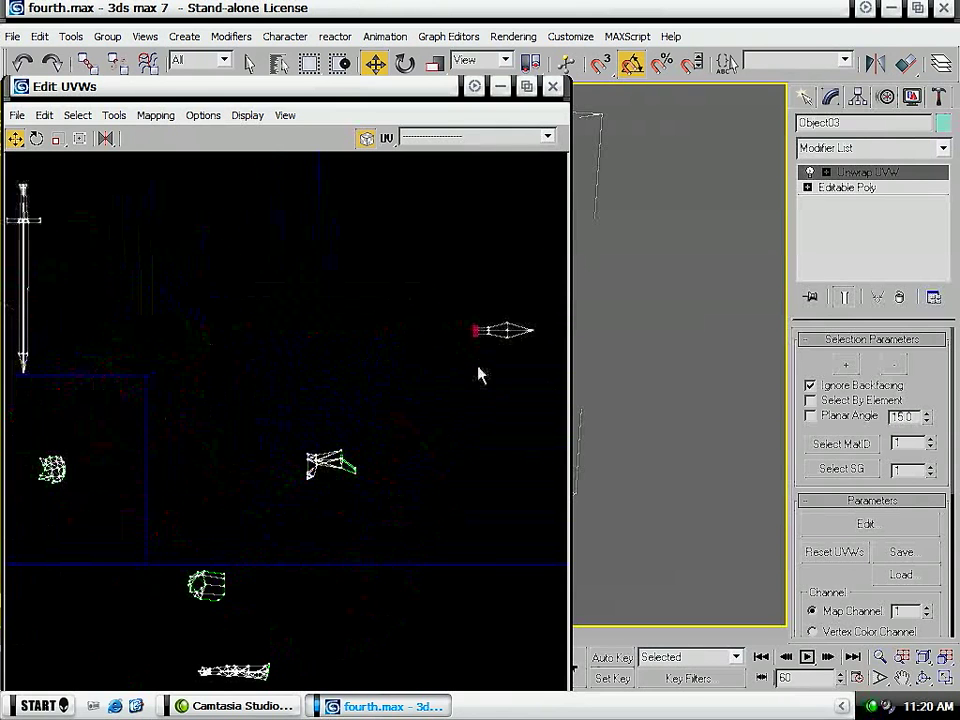
- Move the rounded UV piece with the open hole into the upper-left part of the UV square
{"action": "middle_click_drag", "start_coordinate": [242, 485], "coordinate": [370, 323]}
{"action": "scroll", "coordinate": [336, 429], "scroll_direction": "up", "scroll_amount": 4}
{"action": "left_click_drag", "start_coordinate": [394, 377], "coordinate": [128, 282]}
{"action": "middle_click_drag", "start_coordinate": [150, 305], "coordinate": [495, 553]}
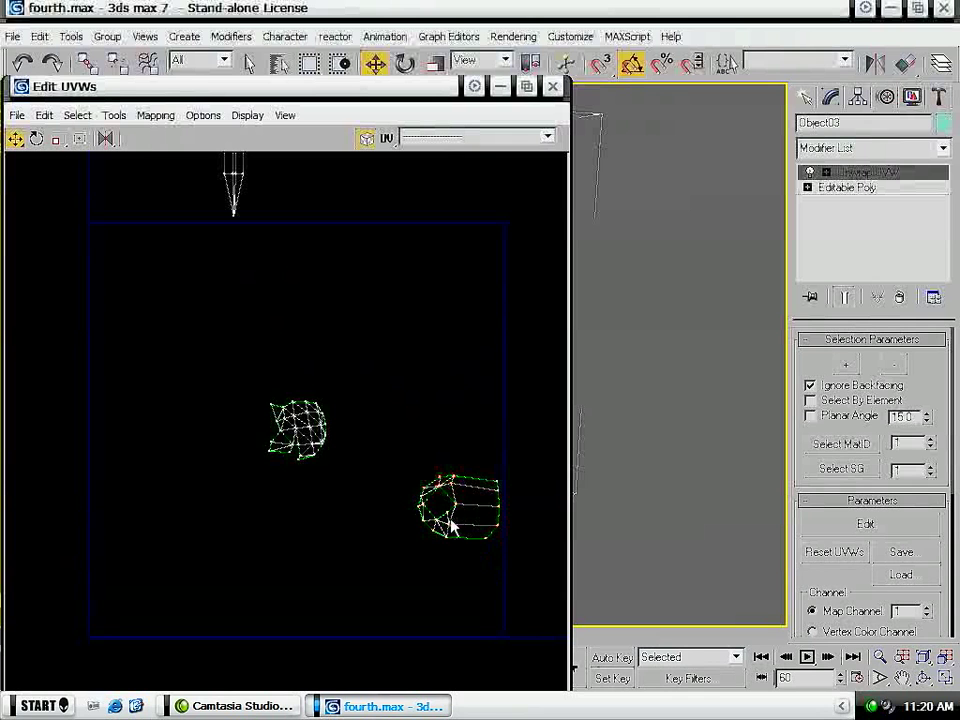
{"action": "left_click_drag", "start_coordinate": [447, 512], "coordinate": [148, 334]}
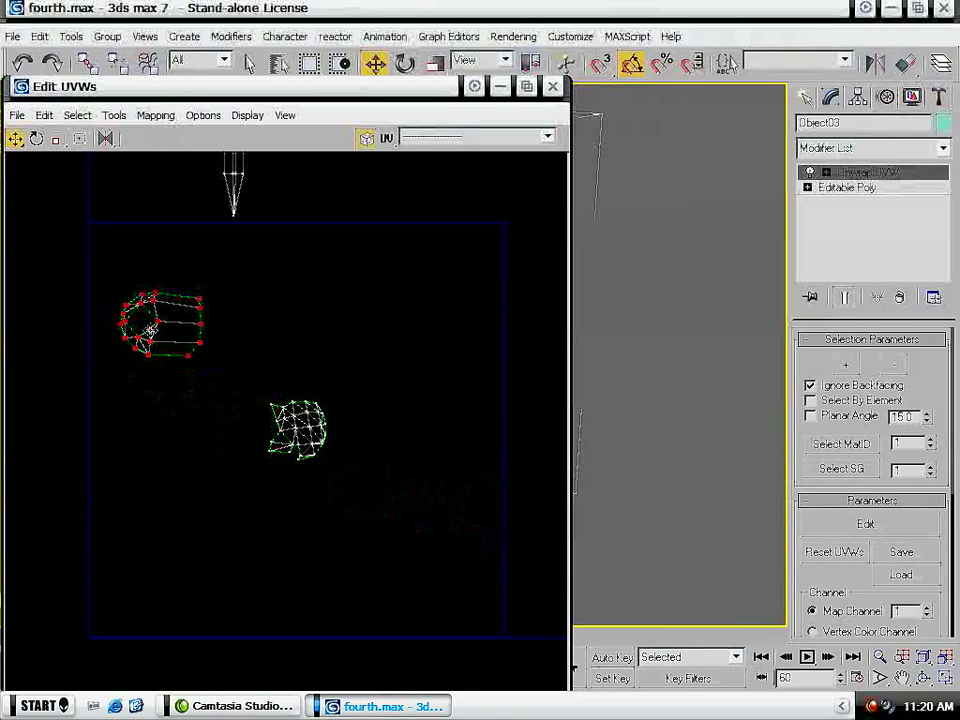
- Pull the vertices on the rounded UV piece's curved end outward to widen the faces around its hole
{"action": "middle_click_drag", "start_coordinate": [215, 375], "coordinate": [429, 429]}
{"action": "scroll", "coordinate": [405, 440], "scroll_direction": "up", "scroll_amount": 3}
{"action": "scroll", "coordinate": [404, 432], "scroll_direction": "up", "scroll_amount": 2}
{"action": "left_click", "coordinate": [134, 318]}
{"action": "middle_click_drag", "start_coordinate": [161, 387], "coordinate": [200, 466]}
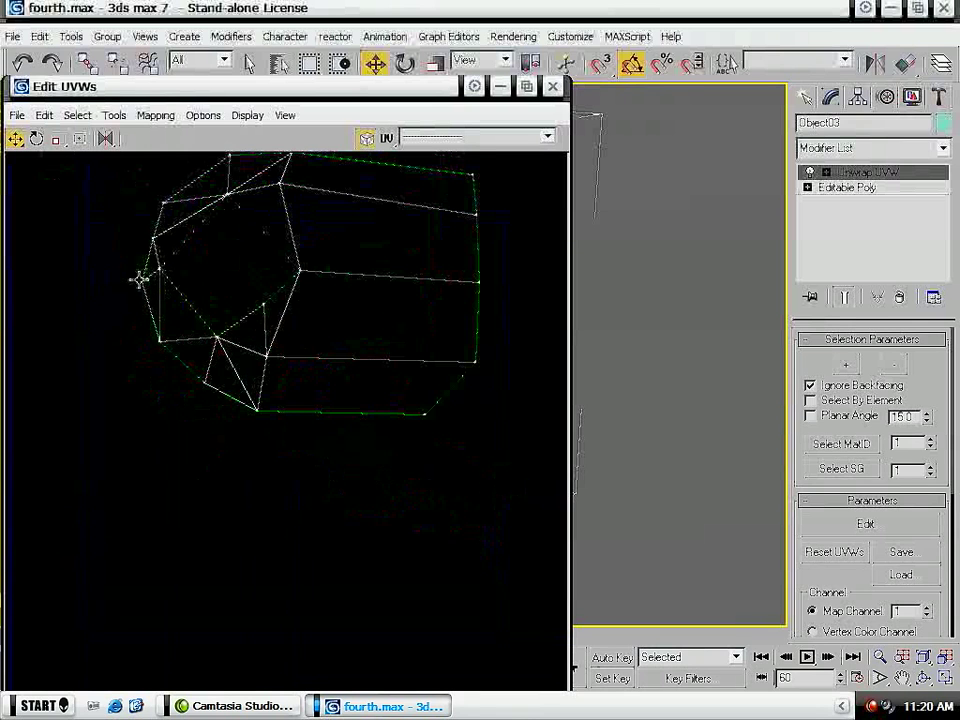
{"action": "left_click_drag", "start_coordinate": [155, 237], "coordinate": [129, 238]}
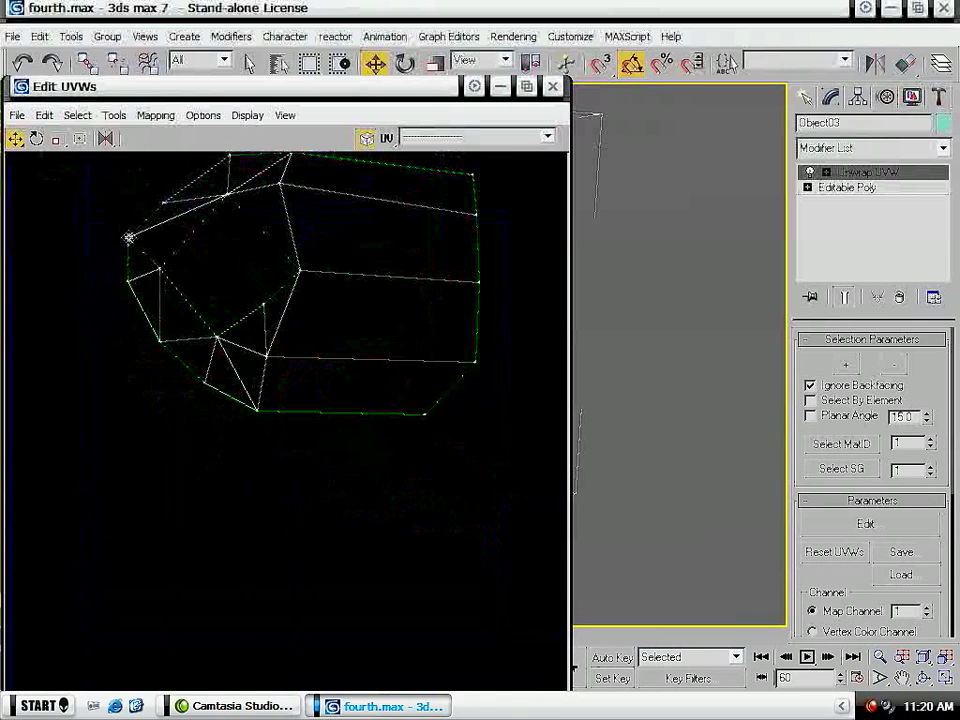
{"action": "left_click_drag", "start_coordinate": [166, 200], "coordinate": [149, 188]}
{"action": "left_click_drag", "start_coordinate": [158, 343], "coordinate": [148, 352]}
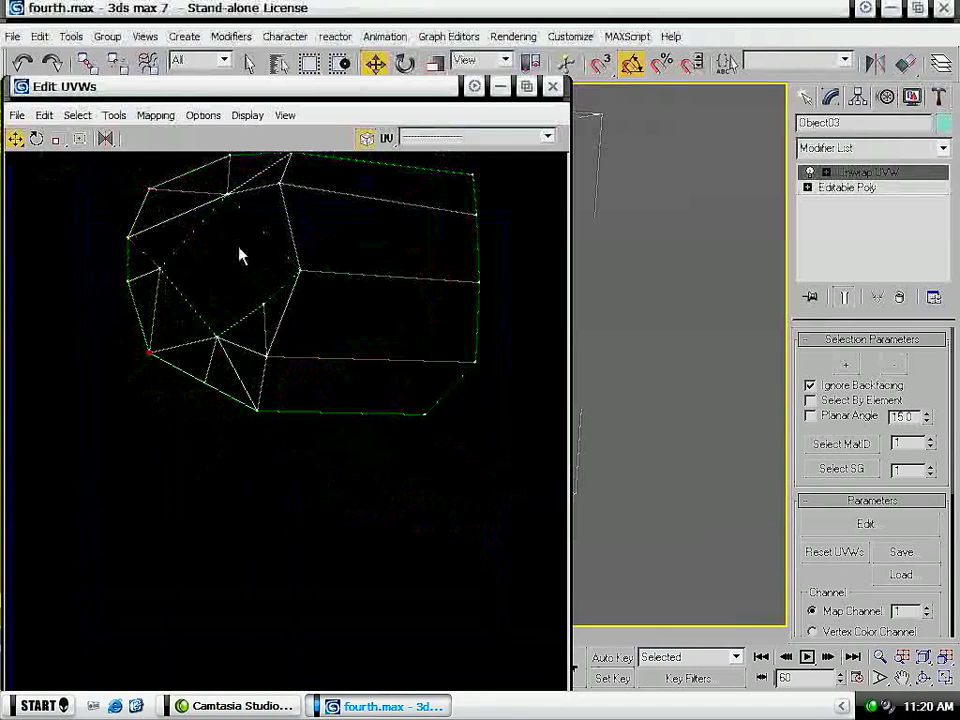
{"action": "middle_click_drag", "start_coordinate": [248, 253], "coordinate": [228, 380]}
{"action": "scroll", "coordinate": [287, 234], "scroll_direction": "down", "scroll_amount": 3}
{"action": "scroll", "coordinate": [301, 231], "scroll_direction": "up", "scroll_amount": 2}
{"action": "middle_click_drag", "start_coordinate": [301, 232], "coordinate": [284, 310]}
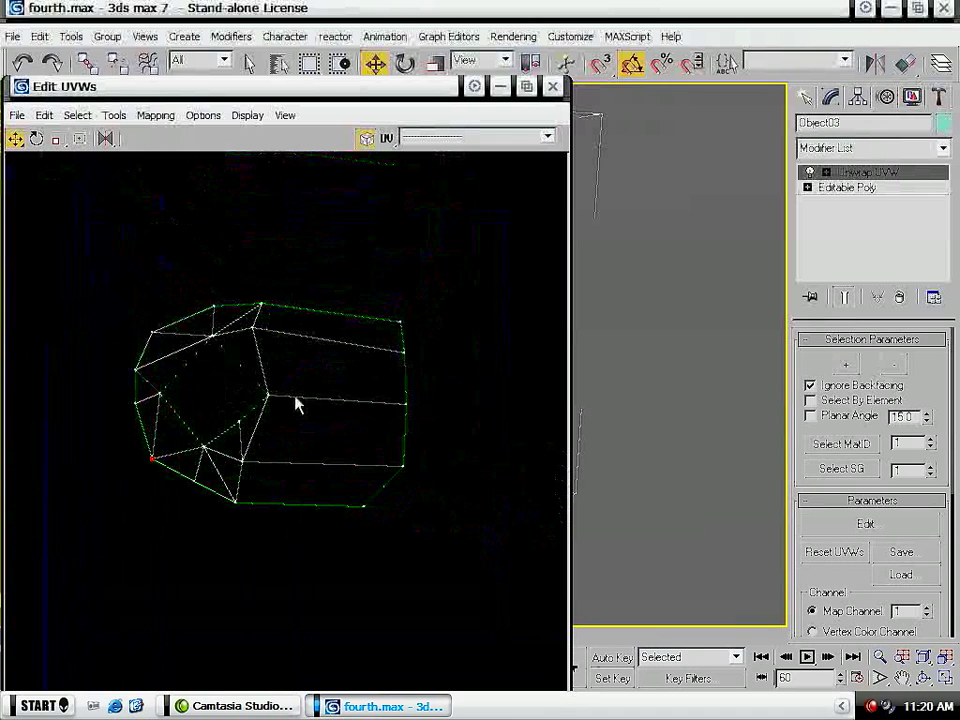
- Turn the rounded UV piece upright and enlarge it into the upper-left corner of the UV square
{"action": "scroll", "coordinate": [280, 407], "scroll_direction": "down", "scroll_amount": 2}
{"action": "left_click_drag", "start_coordinate": [392, 300], "coordinate": [152, 528]}
{"action": "left_click", "coordinate": [80, 138]}
{"action": "left_click_drag", "start_coordinate": [352, 398], "coordinate": [208, 335]}
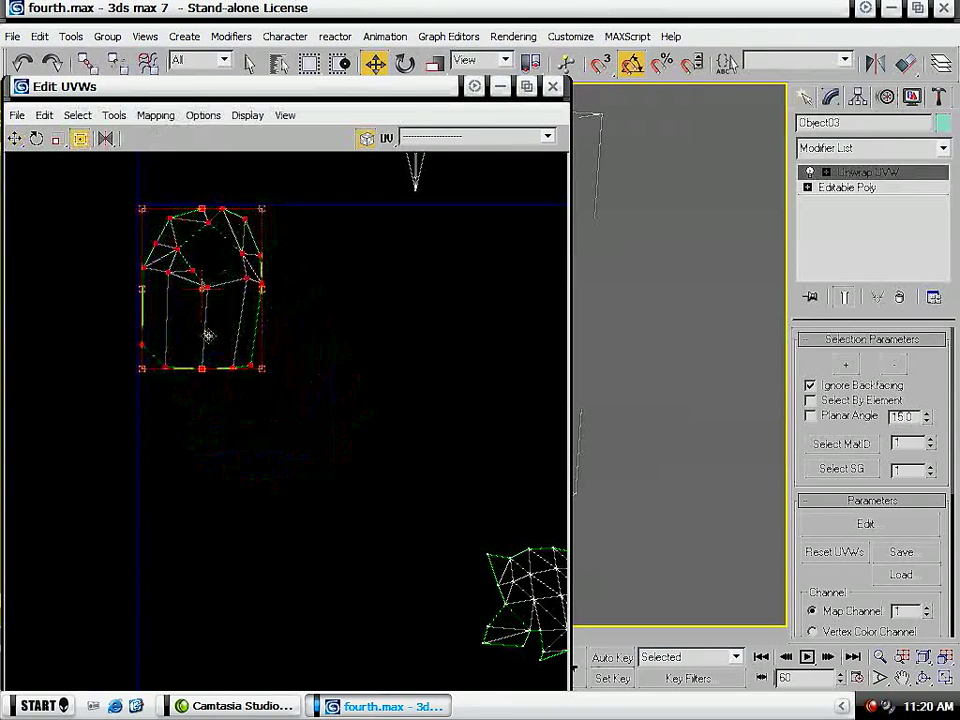
{"action": "left_click_drag", "start_coordinate": [264, 369], "coordinate": [345, 478]}
{"action": "scroll", "coordinate": [332, 396], "scroll_direction": "down", "scroll_amount": 5}
{"action": "scroll", "coordinate": [361, 387], "scroll_direction": "up", "scroll_amount": 1}
{"action": "middle_click_drag", "start_coordinate": [363, 387], "coordinate": [499, 328]}
{"action": "scroll", "coordinate": [366, 342], "scroll_direction": "down", "scroll_amount": 2}
{"action": "middle_click_drag", "start_coordinate": [330, 432], "coordinate": [86, 375]}
{"action": "scroll", "coordinate": [231, 343], "scroll_direction": "down", "scroll_amount": 2}
{"action": "scroll", "coordinate": [230, 345], "scroll_direction": "down", "scroll_amount": 3}
{"action": "scroll", "coordinate": [343, 311], "scroll_direction": "up", "scroll_amount": 5}
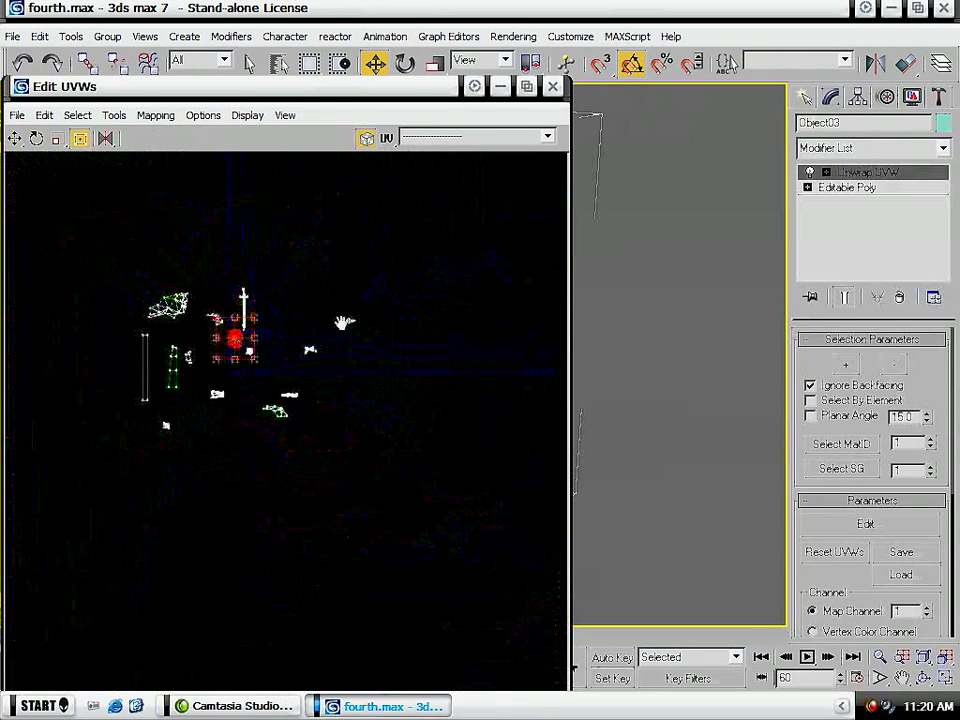
- Move the rounded UV piece and the small dense UV piece out of the UV square and close the UV editor
{"action": "middle_click_drag", "start_coordinate": [100, 296], "coordinate": [461, 268]}
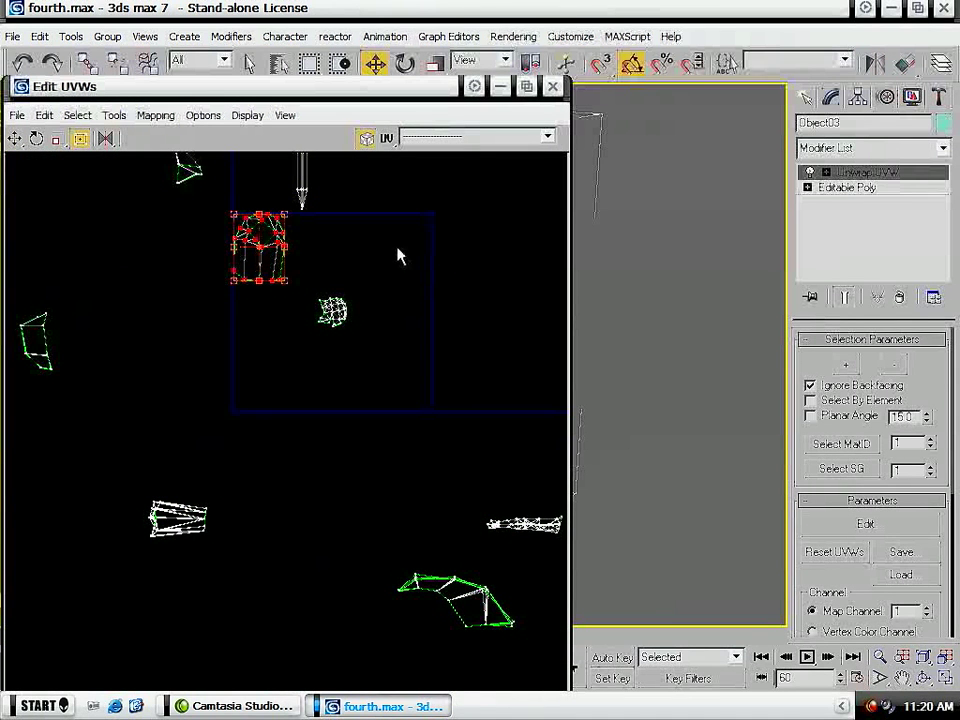
{"action": "left_click_drag", "start_coordinate": [275, 262], "coordinate": [118, 375]}
{"action": "left_click_drag", "start_coordinate": [272, 352], "coordinate": [274, 350]}
{"action": "left_click_drag", "start_coordinate": [333, 313], "coordinate": [483, 360]}
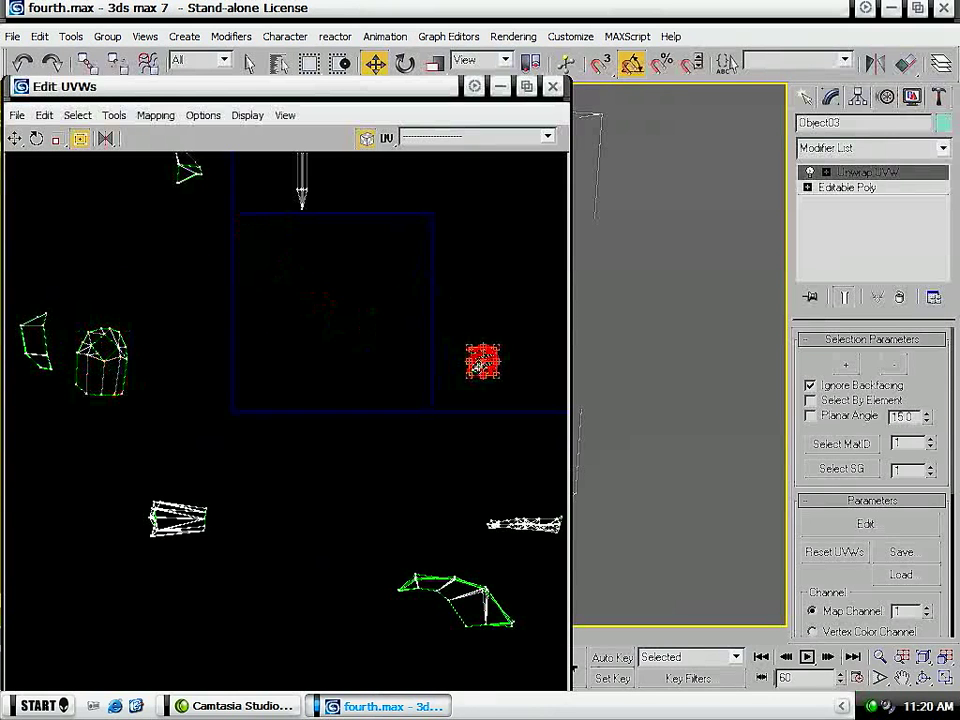
{"action": "left_click", "coordinate": [552, 87]}
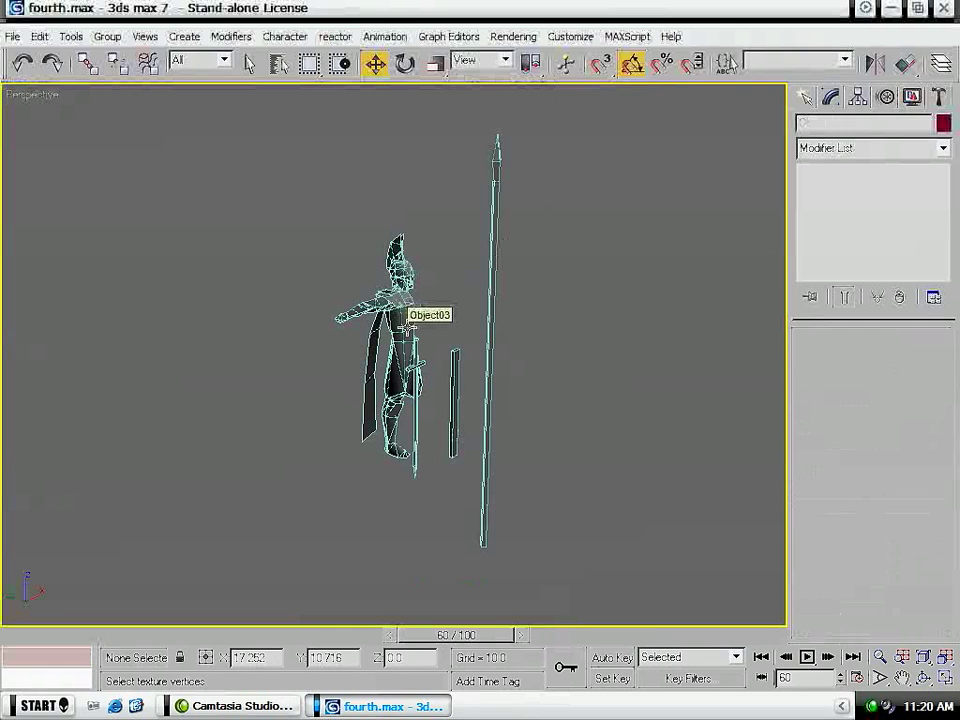
- Reopen fourth.max from the tutorials folder without saving the current changes
{"action": "left_click", "coordinate": [13, 36]}
{"action": "left_click", "coordinate": [36, 86]}
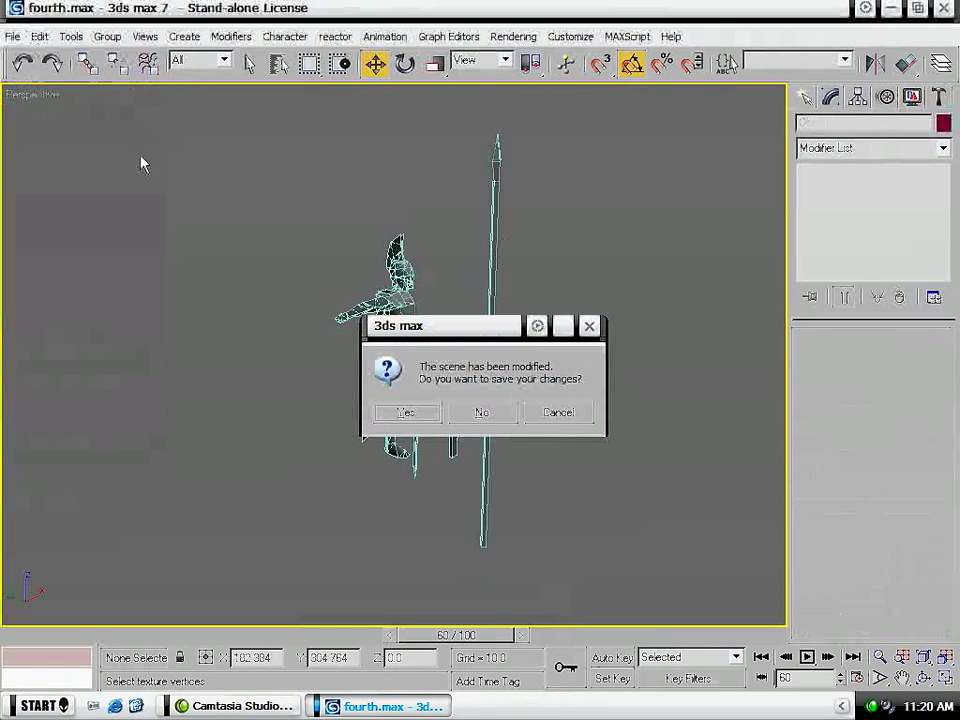
{"action": "left_click", "coordinate": [484, 412]}
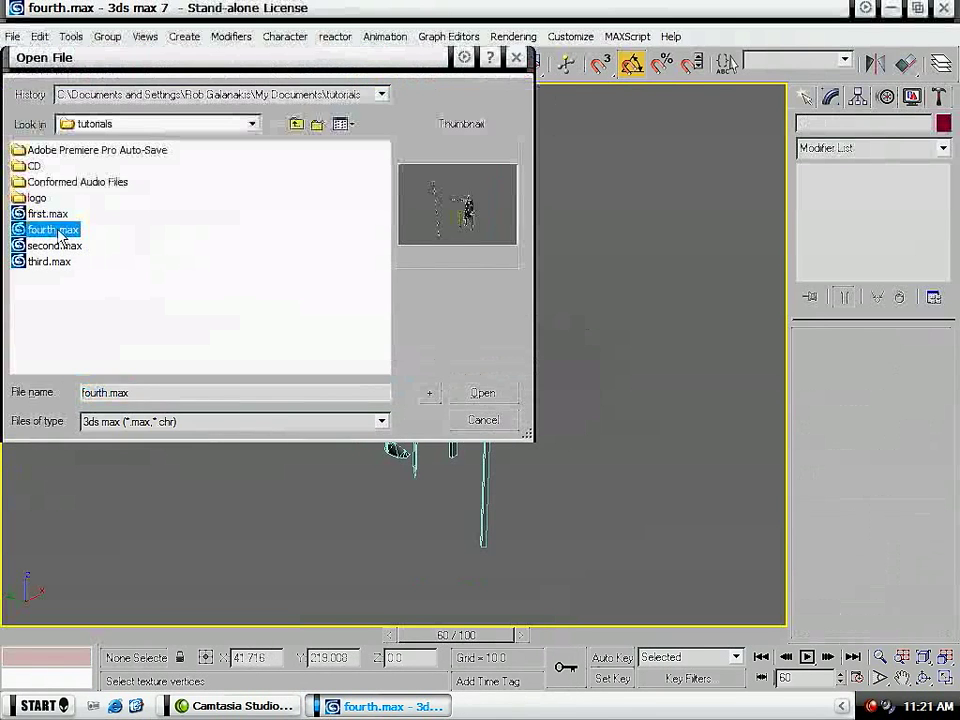
{"action": "double_click", "coordinate": [62, 235]}
{"action": "left_click", "coordinate": [332, 463]}
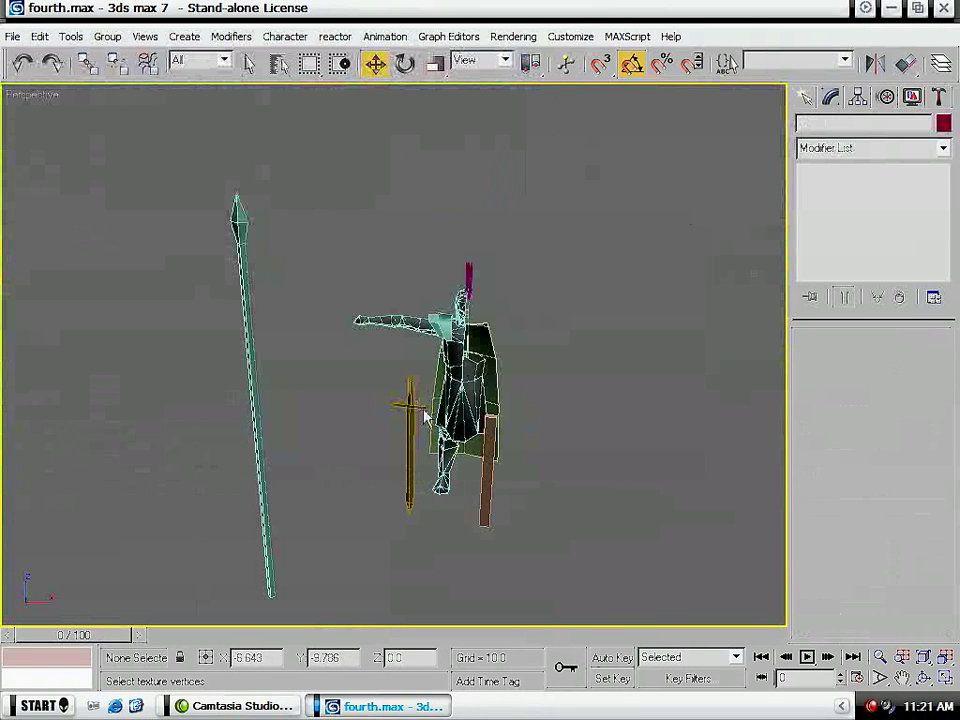
- Remove the Mirror modifier from the soldier's torso and add a UVW Mapping modifier in its place
{"action": "left_click", "coordinate": [458, 364]}
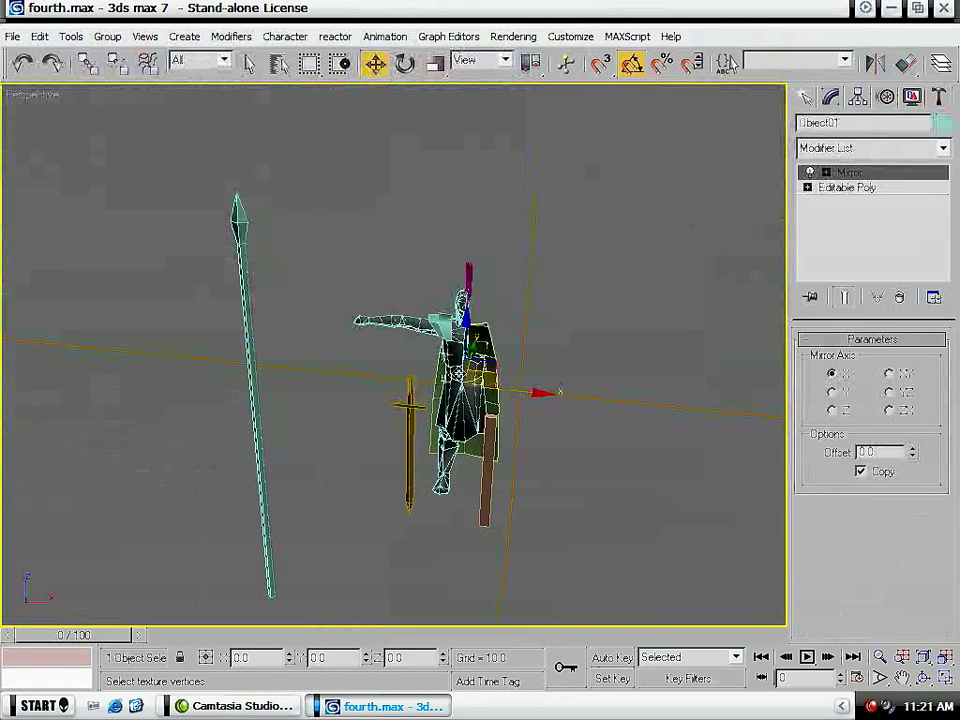
{"action": "left_click", "coordinate": [901, 299]}
{"action": "left_click", "coordinate": [831, 148]}
{"action": "scroll", "coordinate": [846, 270], "scroll_direction": "down", "scroll_amount": 10}
{"action": "left_click", "coordinate": [852, 563]}
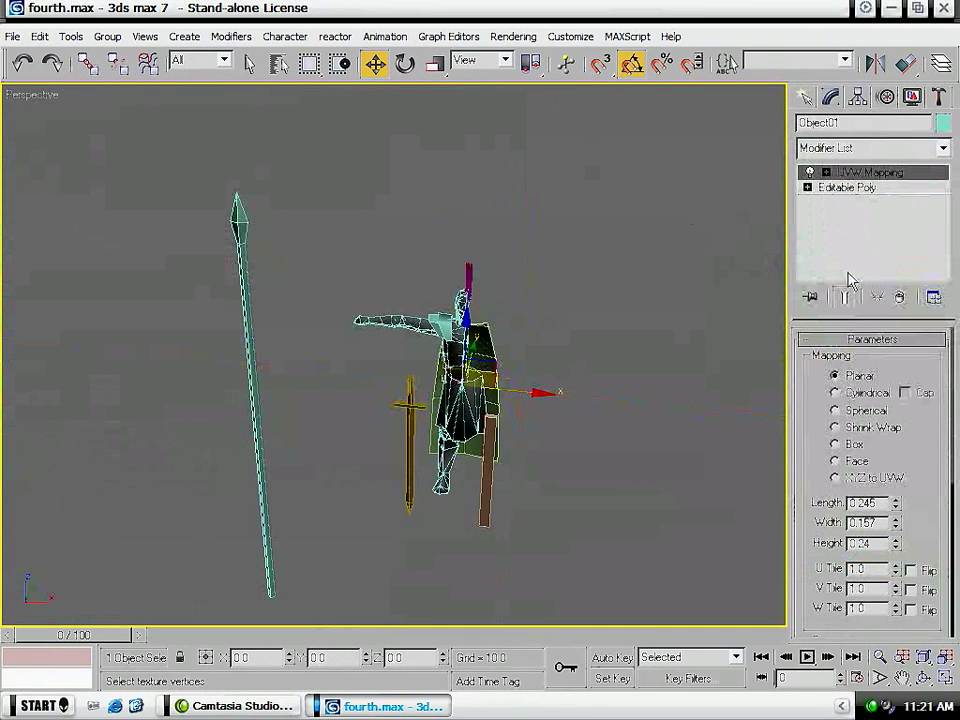
- Rotate the torso's planar mapping gizmo to face the body's side and set its length and width to 2
{"action": "left_click", "coordinate": [862, 174]}
{"action": "key", "text": "e"}
{"action": "left_click_drag", "start_coordinate": [504, 317], "coordinate": [448, 286]}
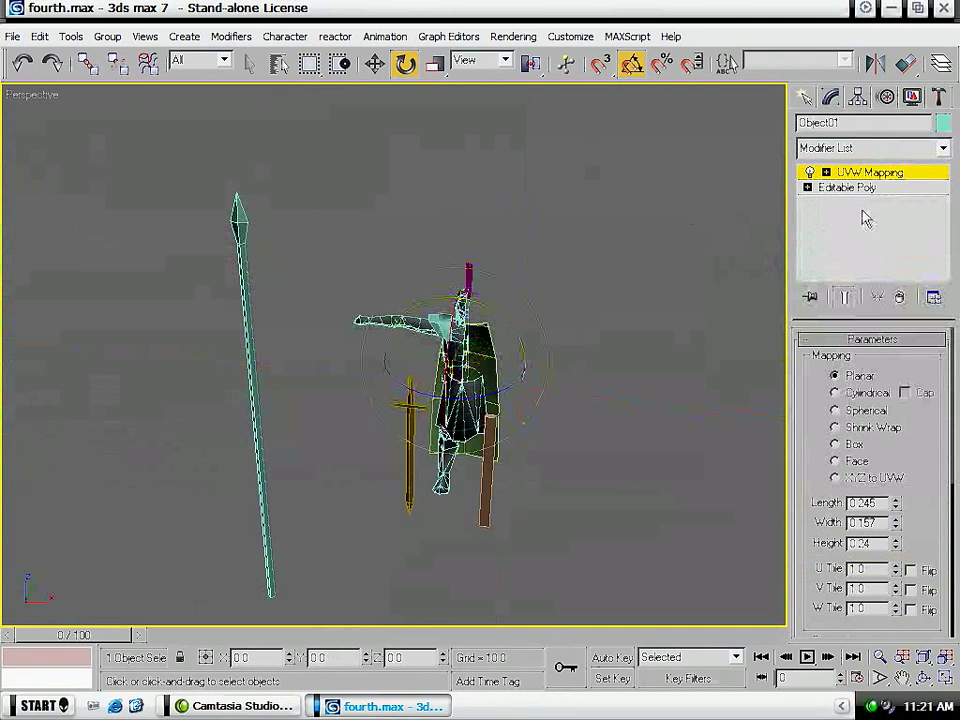
{"action": "double_click", "coordinate": [860, 503]}
{"action": "type", "text": "2"}
{"action": "key", "text": "Tab"}
{"action": "type", "text": "2"}
{"action": "key", "text": "Return"}
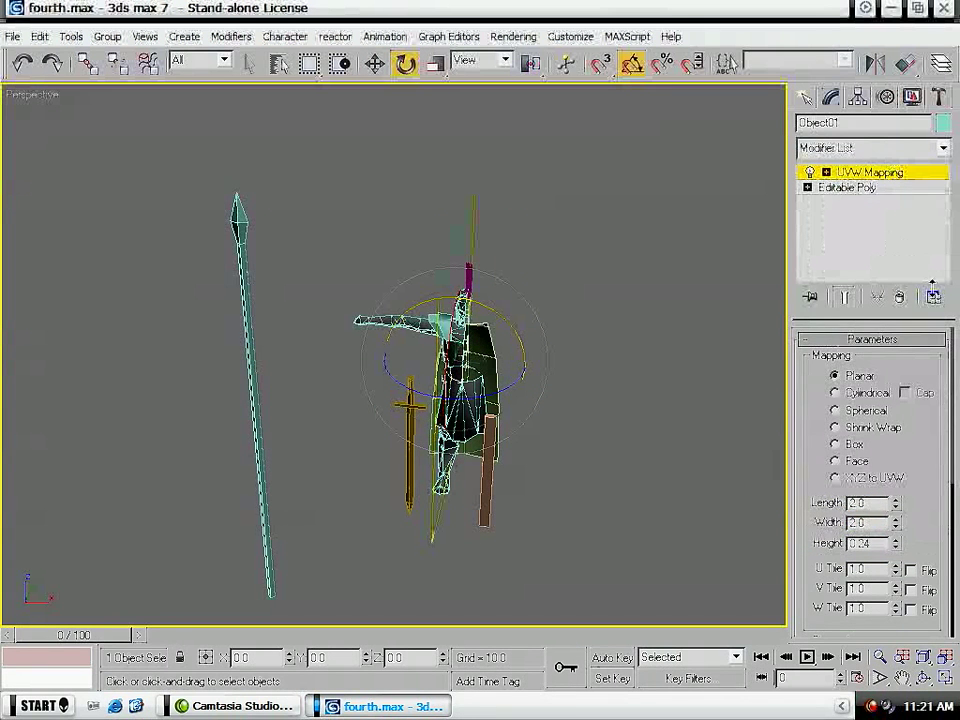
- Add an Unwrap UVW modifier to the torso and reposition its UV cluster up and to the right in the UV editor
{"action": "left_click", "coordinate": [904, 147]}
{"action": "scroll", "coordinate": [920, 450], "scroll_direction": "down", "scroll_amount": 10}
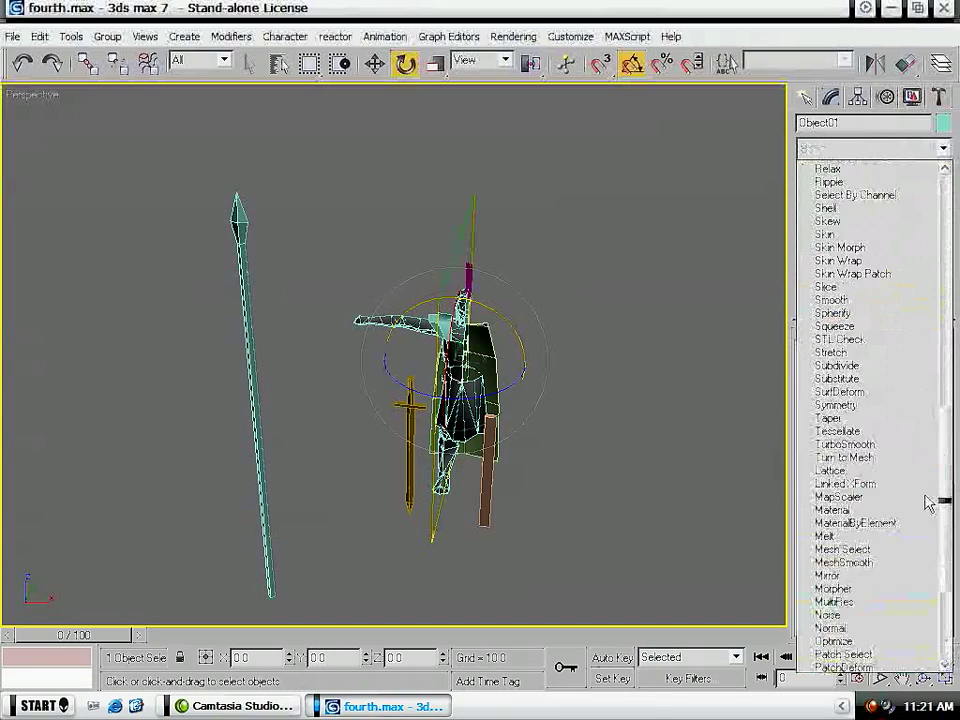
{"action": "left_click", "coordinate": [884, 550]}
{"action": "left_click", "coordinate": [890, 523]}
{"action": "middle_click_drag", "start_coordinate": [445, 451], "coordinate": [379, 426]}
{"action": "scroll", "coordinate": [372, 422], "scroll_direction": "down", "scroll_amount": 5}
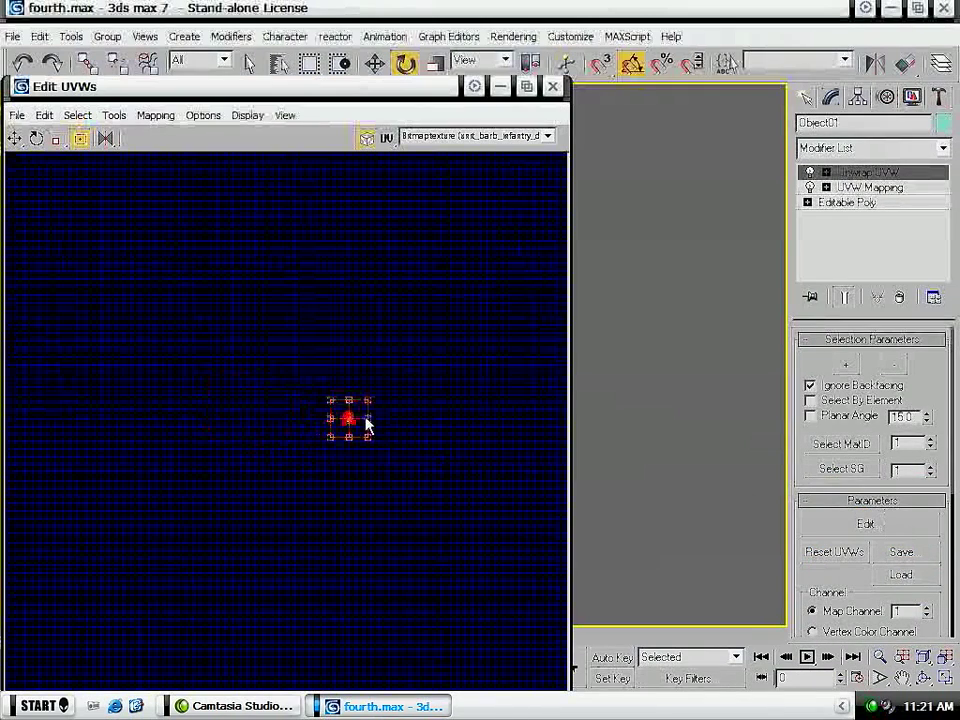
{"action": "left_click_drag", "start_coordinate": [358, 423], "coordinate": [490, 348]}
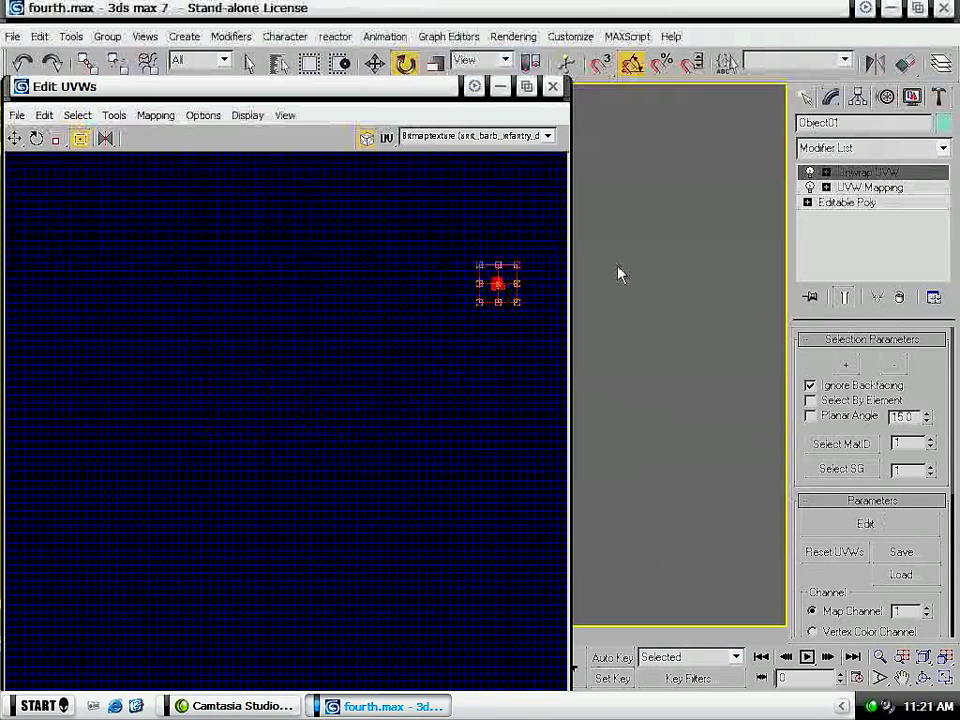
{"action": "left_click_drag", "start_coordinate": [498, 285], "coordinate": [424, 349]}
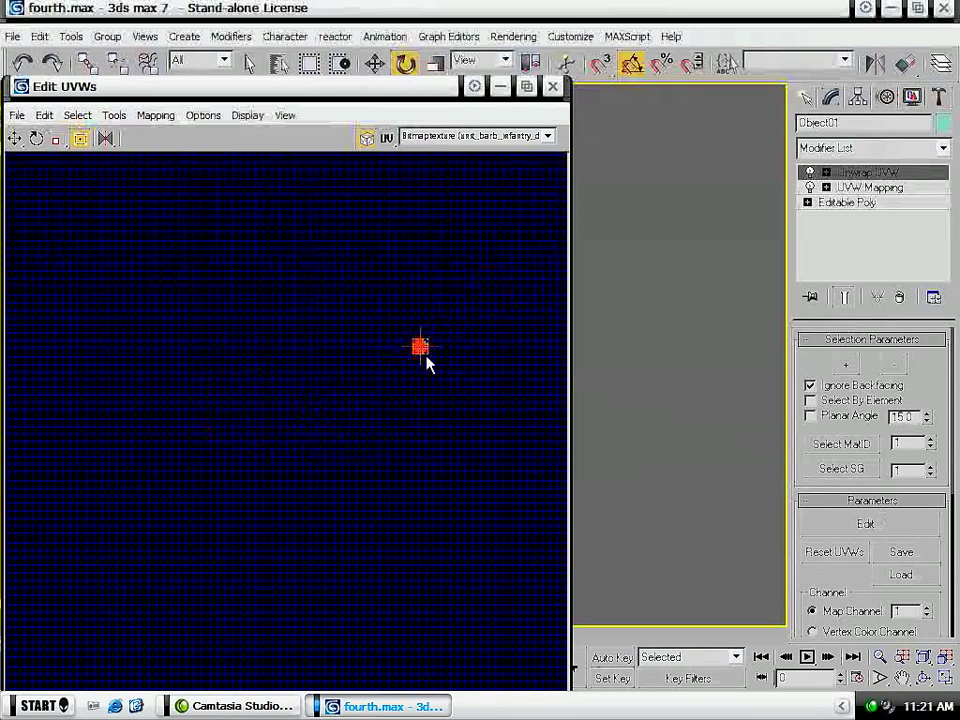
{"action": "left_click", "coordinate": [552, 86]}
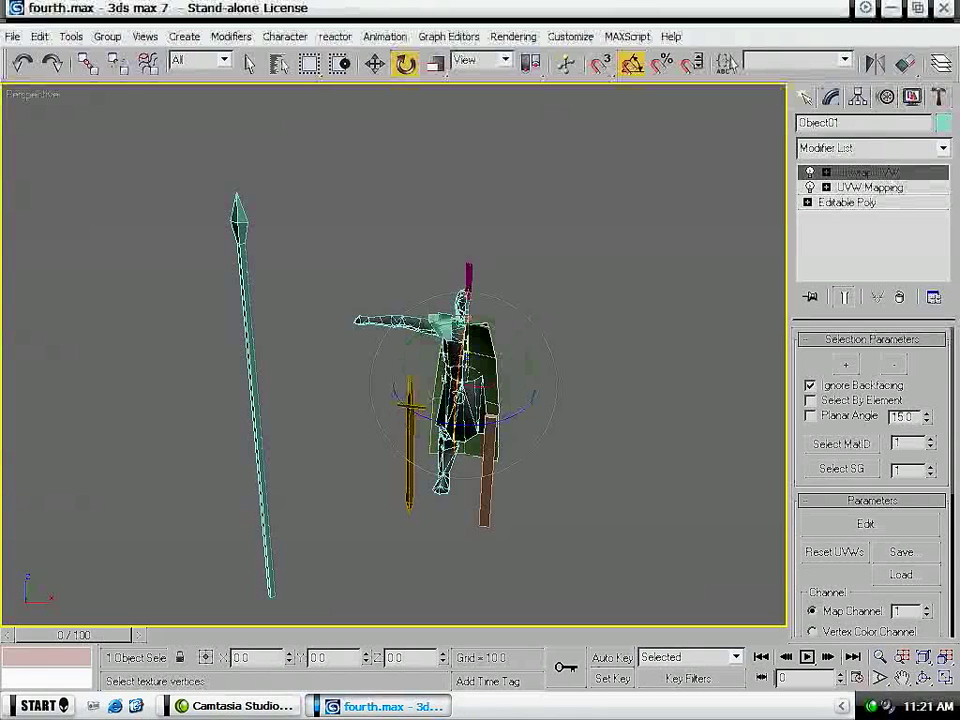
- Convert the torso to an Editable Poly and deselect it
{"action": "right_click", "coordinate": [448, 358]}
{"action": "mouse_move", "coordinate": [530, 521]}
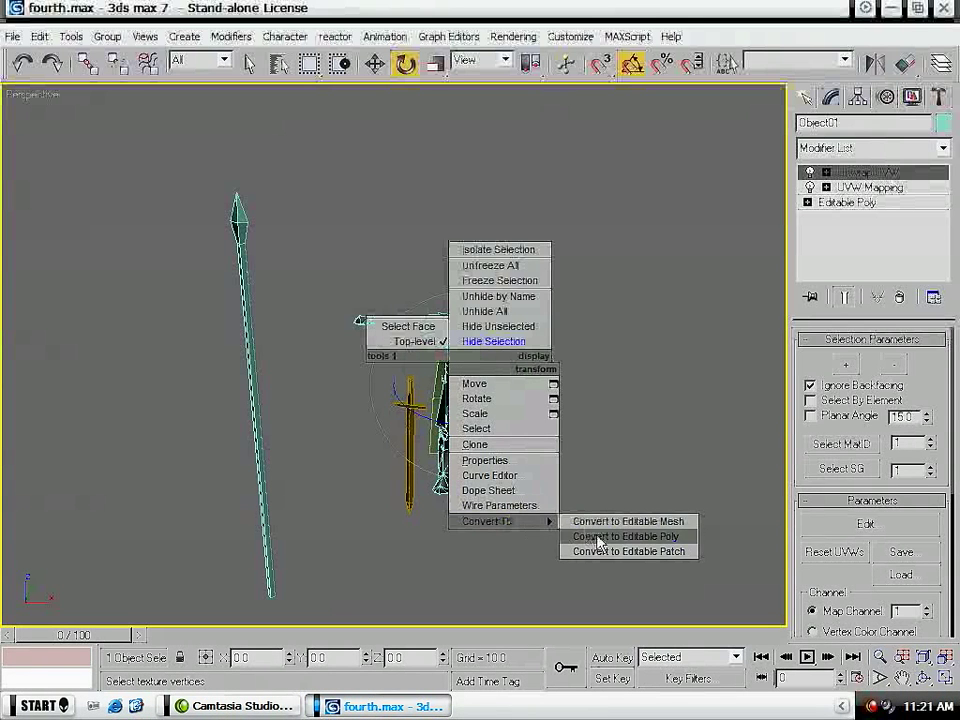
{"action": "left_click", "coordinate": [620, 536]}
{"action": "left_click", "coordinate": [612, 386]}
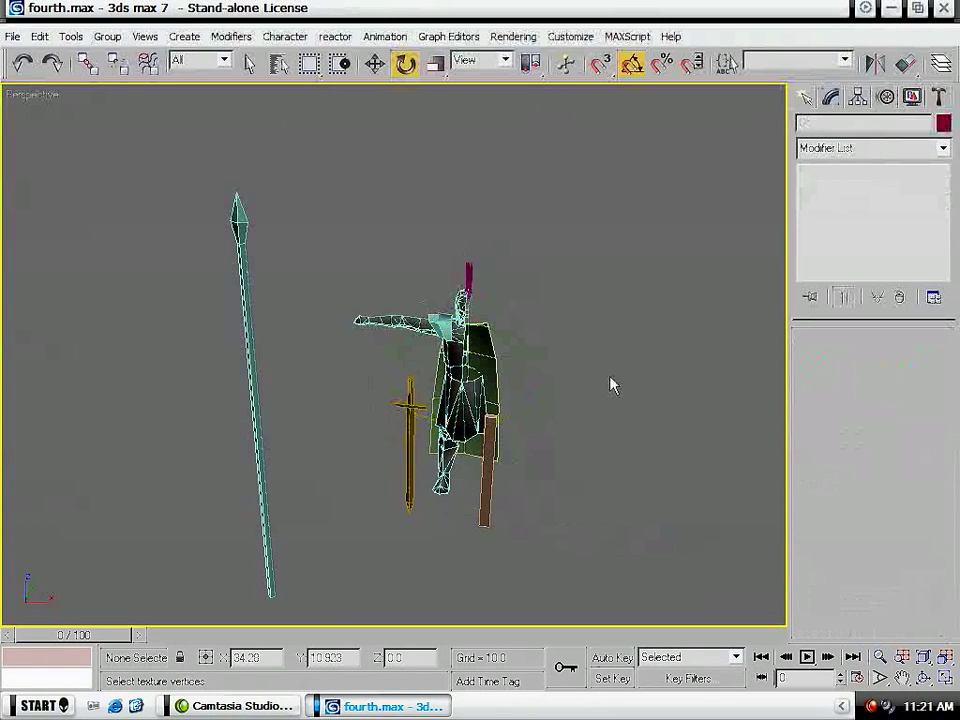
{"action": "left_click", "coordinate": [891, 9]}
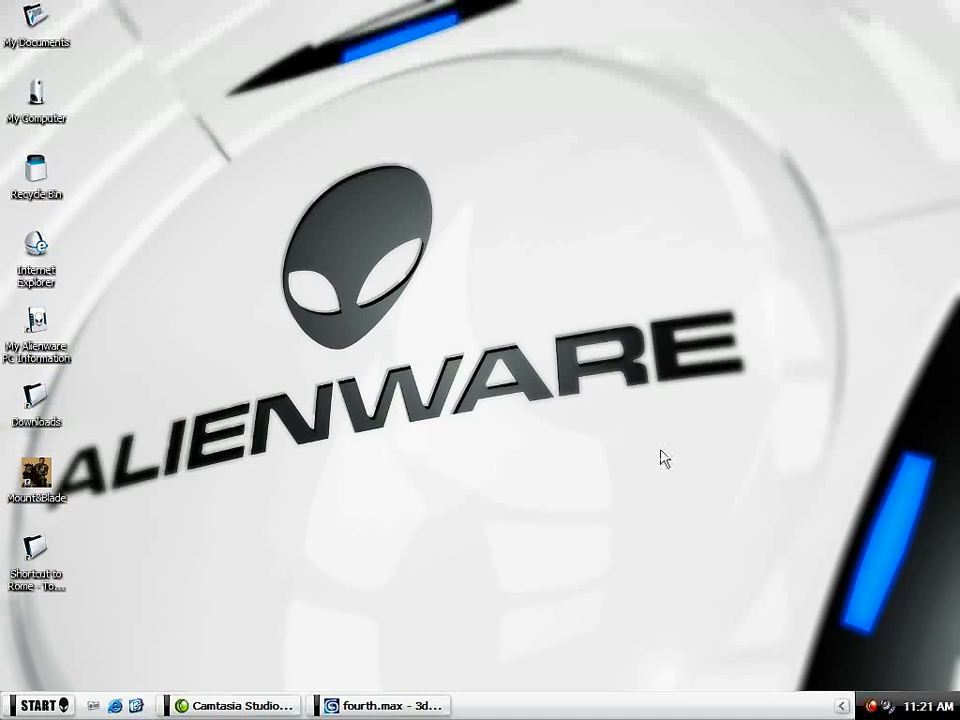
{"action": "left_click", "coordinate": [424, 705]}
- Select every object in the scene and assign the 04 - Default material to all of them
{"action": "middle_click_drag", "start_coordinate": [560, 313], "coordinate": [511, 292]}
{"action": "key", "text": "q"}
{"action": "middle_click_drag", "start_coordinate": [338, 354], "coordinate": [476, 331], "text": "alt"}
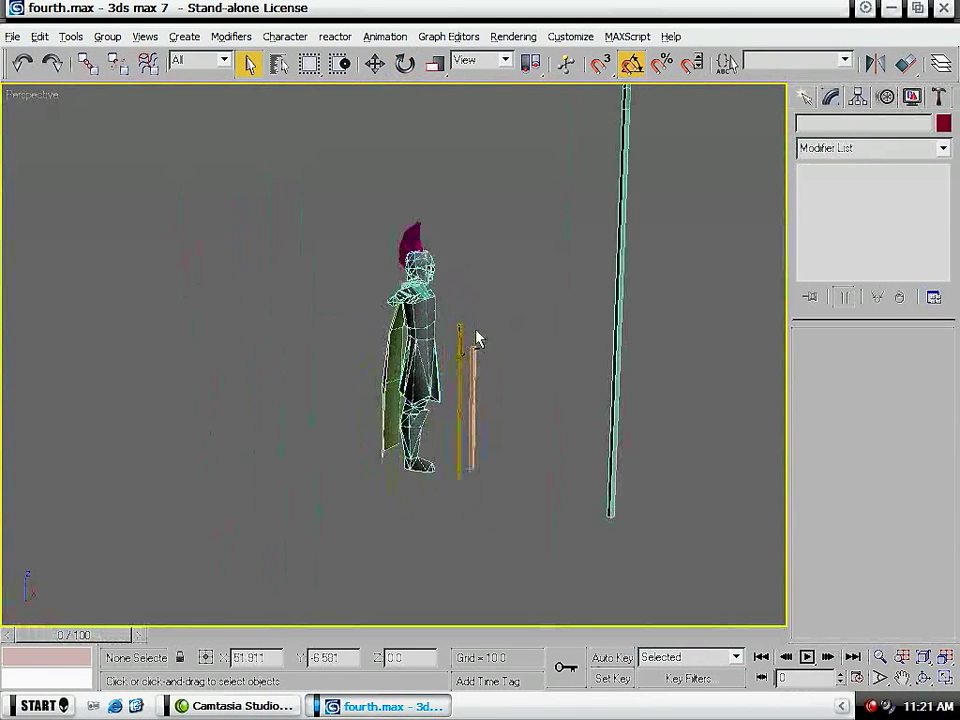
{"action": "left_click", "coordinate": [428, 330]}
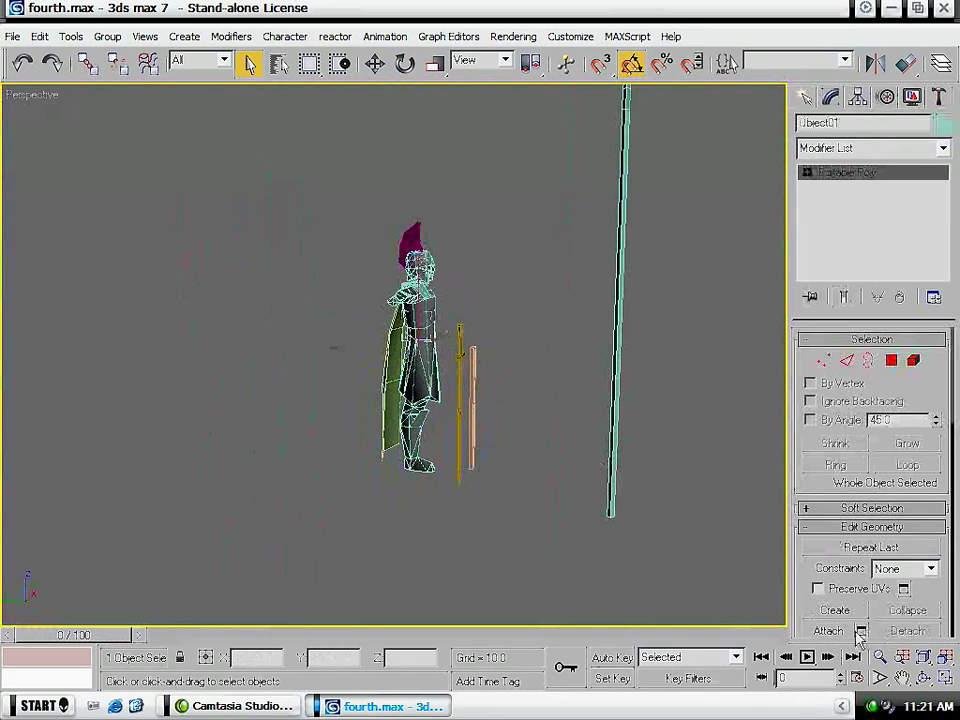
{"action": "key", "text": "n"}
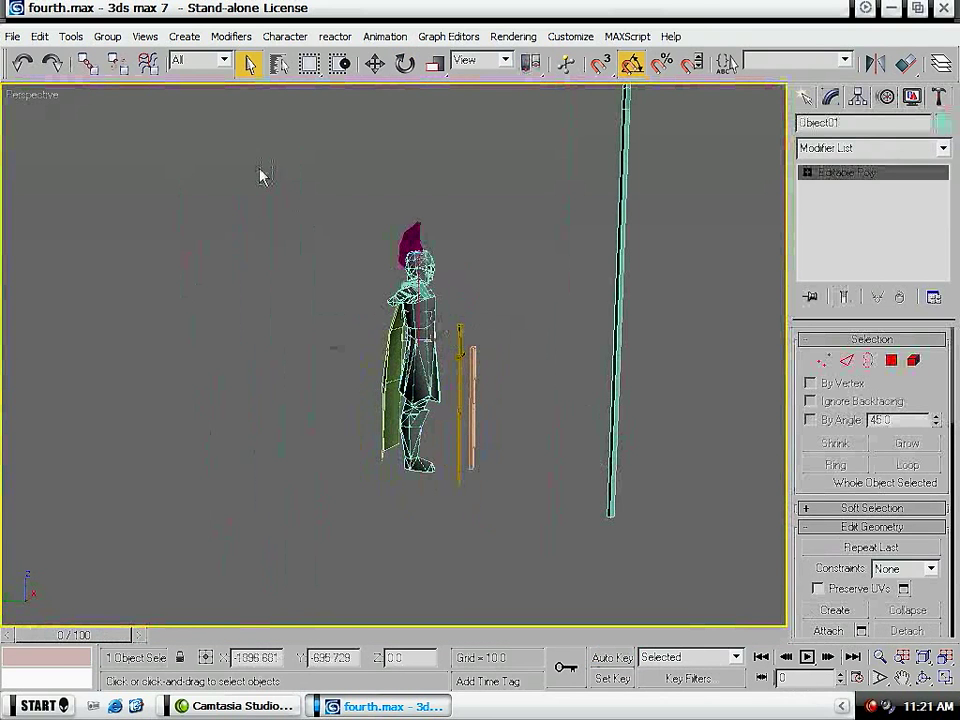
{"action": "key", "text": "ctrl+a"}
{"action": "key", "text": "n"}
{"action": "key", "text": "m"}
{"action": "left_click", "coordinate": [220, 210]}
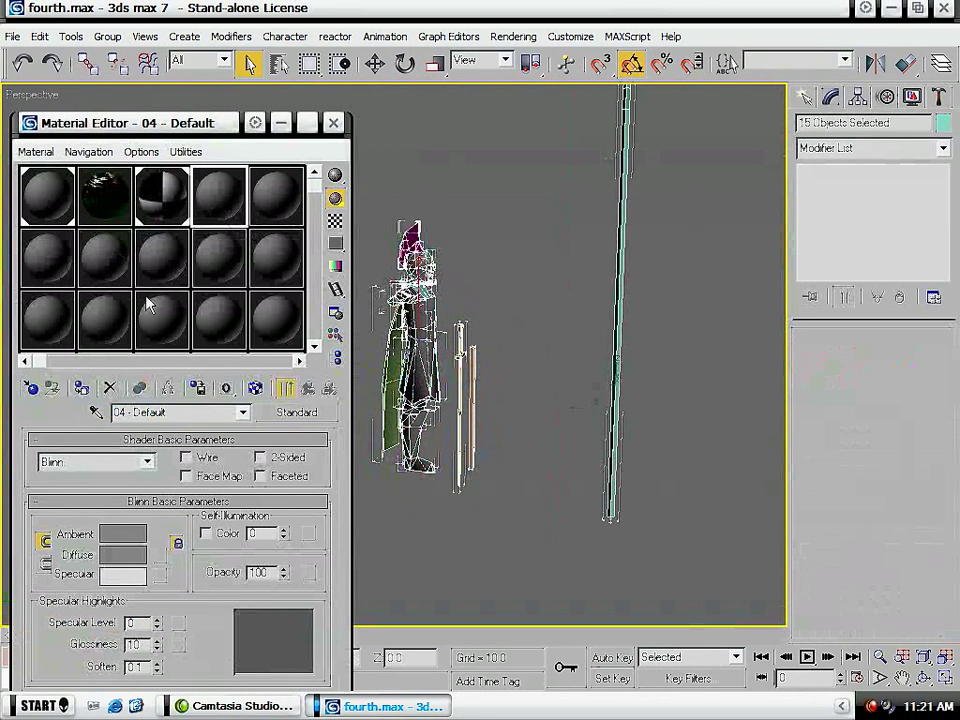
{"action": "left_click", "coordinate": [84, 389]}
{"action": "left_click", "coordinate": [335, 124]}
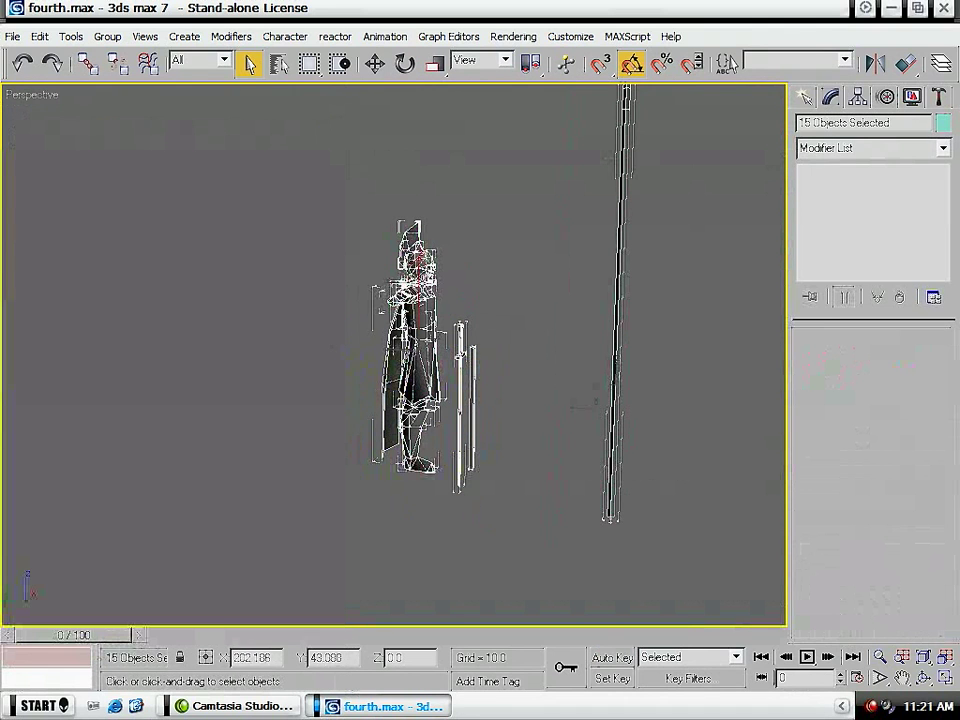
- Attach the spear, the sword and the long box beside the sword to the torso's Editable Poly
{"action": "left_click", "coordinate": [733, 530]}
{"action": "left_click", "coordinate": [828, 631]}
{"action": "left_click", "coordinate": [610, 468]}
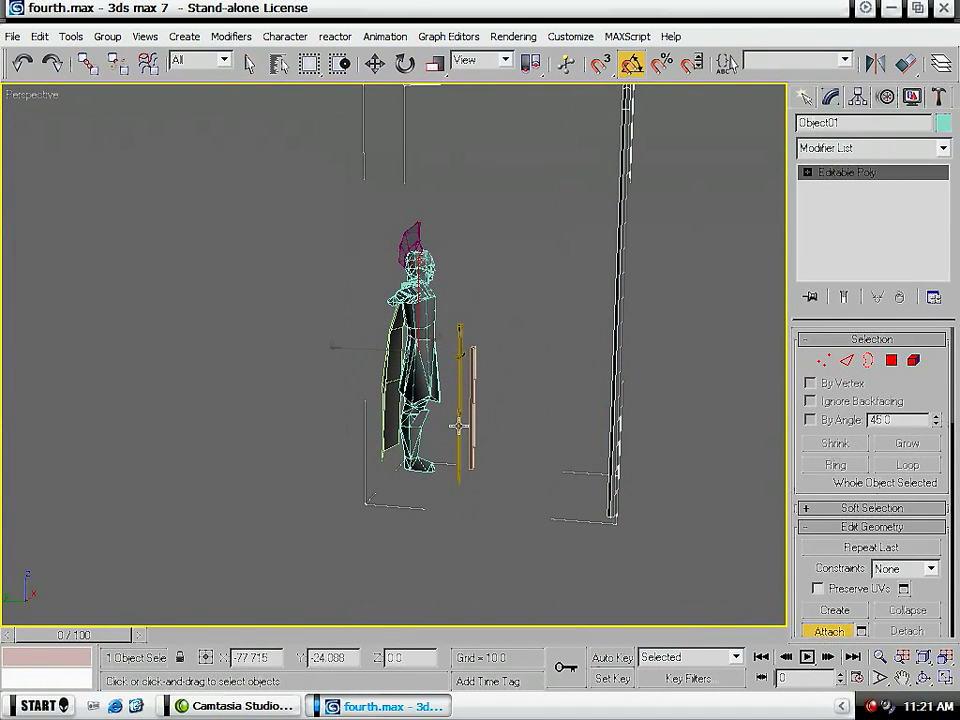
{"action": "left_click", "coordinate": [461, 435]}
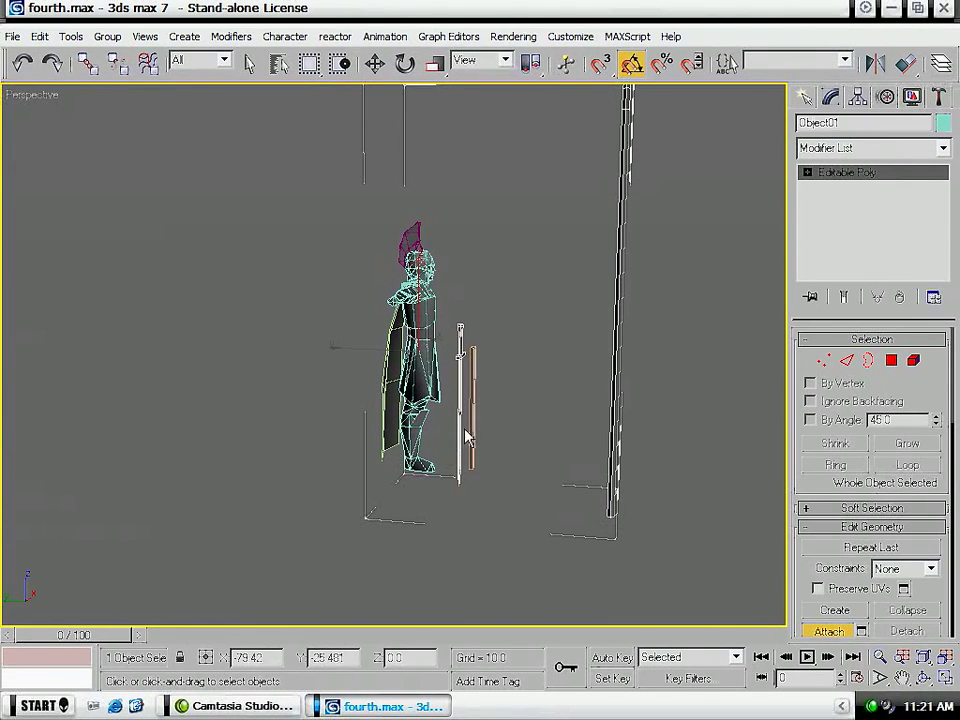
{"action": "left_click", "coordinate": [472, 430]}
- Attach the leg, cape, remaining body parts and helmet crest to the same Editable Poly
{"action": "left_click", "coordinate": [419, 437]}
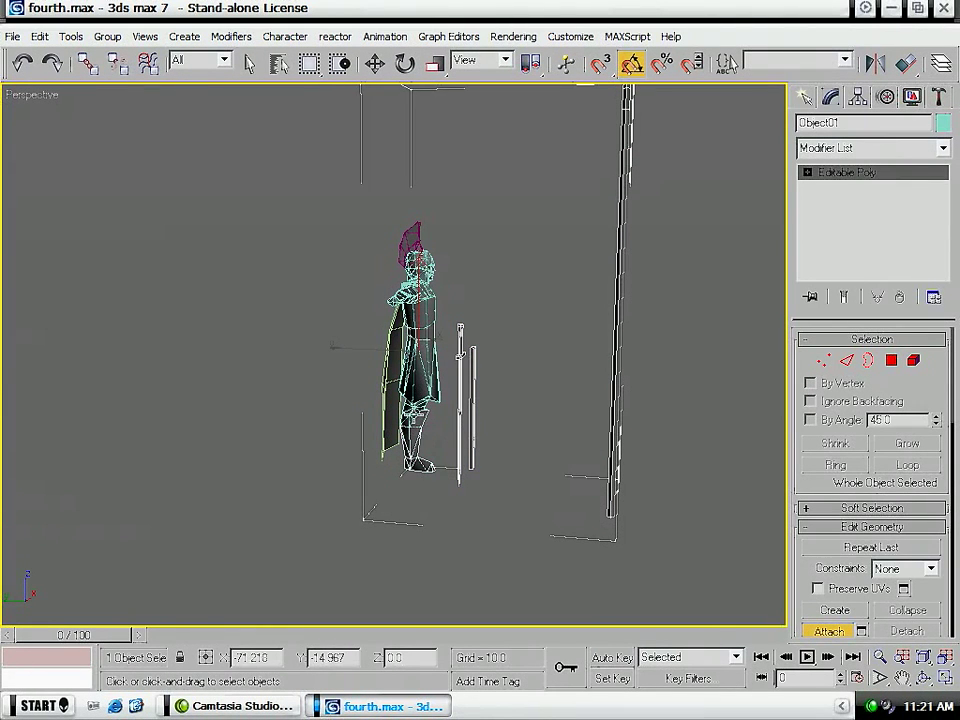
{"action": "left_click", "coordinate": [384, 408]}
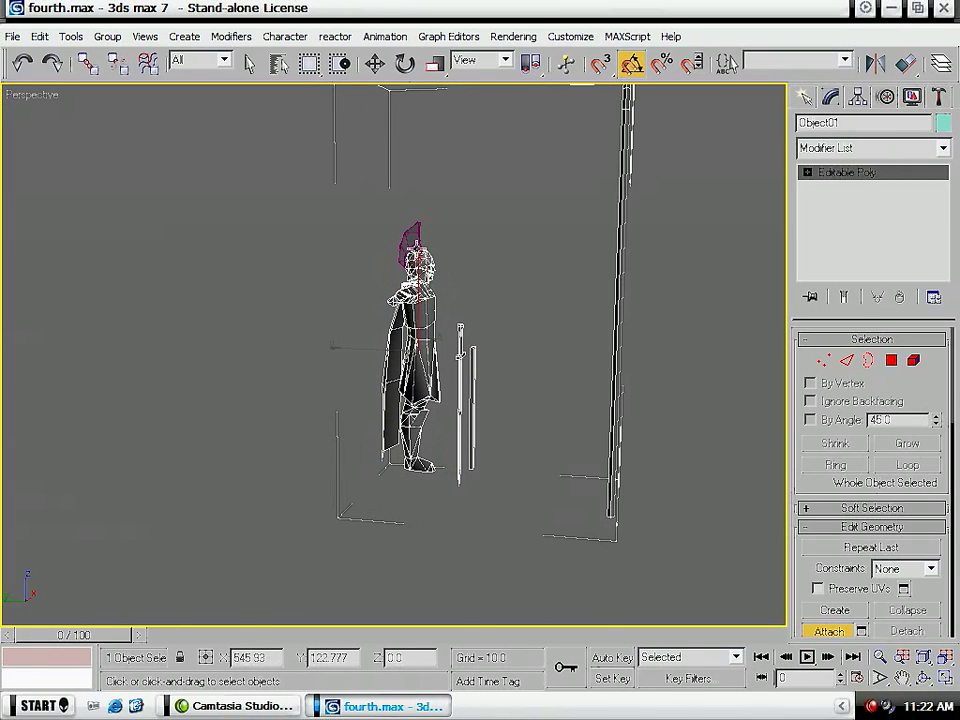
{"action": "left_click", "coordinate": [415, 232]}
{"action": "scroll", "coordinate": [416, 282], "scroll_direction": "up", "scroll_amount": 2}
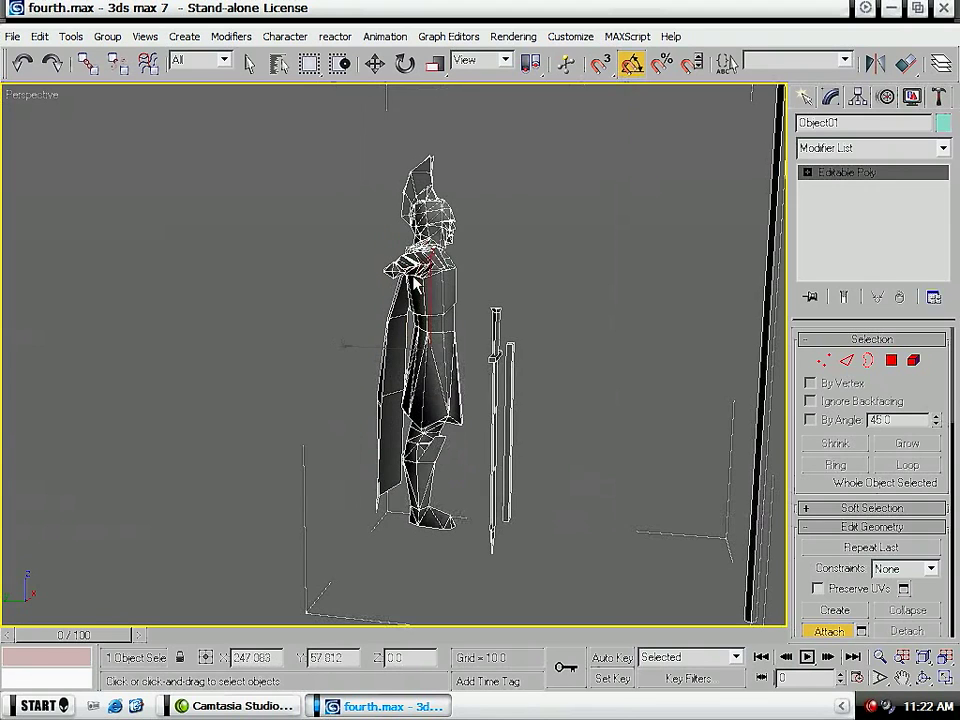
- Delete the polygons of the cape half that extends past the half soldier's centre line
{"action": "middle_click_drag", "start_coordinate": [567, 345], "coordinate": [355, 356], "text": "alt"}
{"action": "key", "text": "q"}
{"action": "key", "text": "4"}
{"action": "left_click_drag", "start_coordinate": [545, 252], "coordinate": [474, 571]}
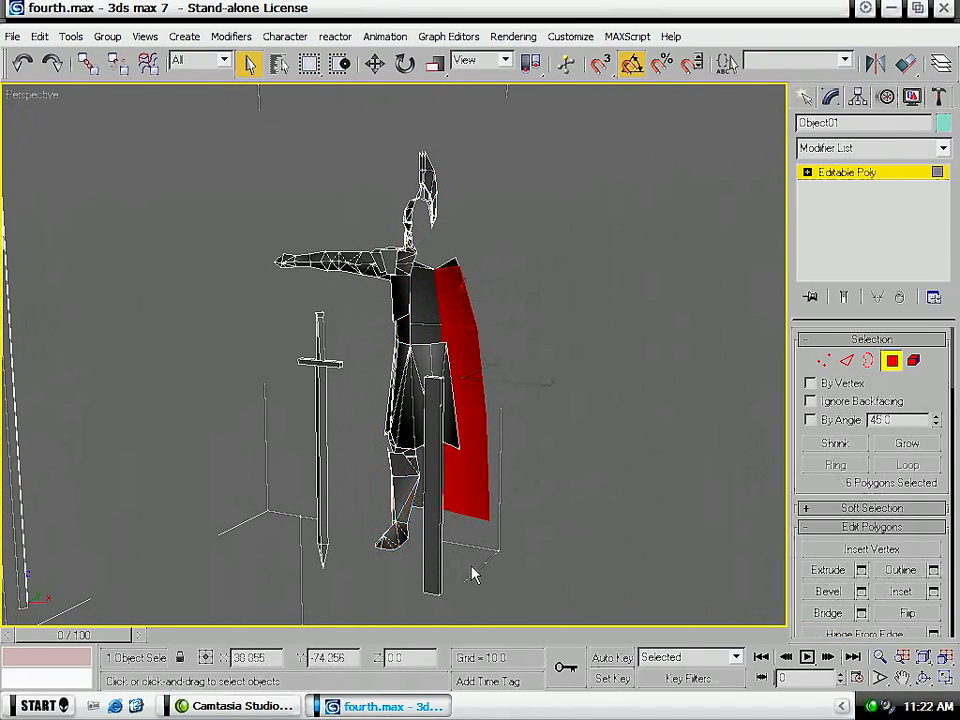
{"action": "left_click", "coordinate": [453, 268], "text": "ctrl"}
{"action": "middle_click_drag", "start_coordinate": [542, 364], "coordinate": [247, 377], "text": "alt"}
{"action": "left_click", "coordinate": [247, 372]}
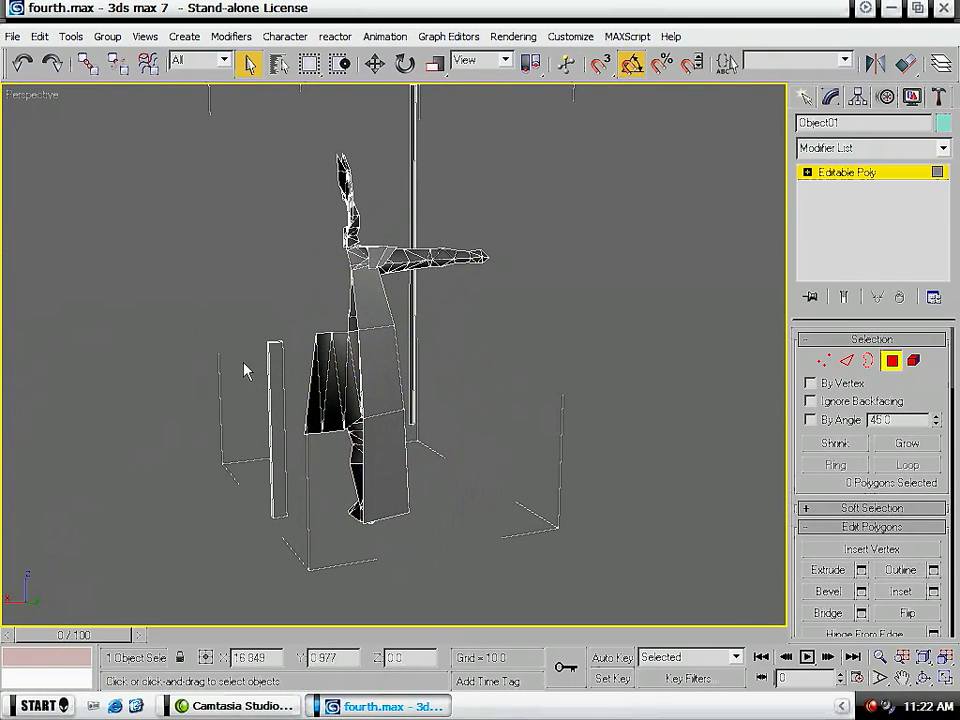
- Delete the four inner polygons of the remaining cape half, from the small collar face down to the hem
{"action": "middle_click_drag", "start_coordinate": [165, 418], "coordinate": [363, 389], "text": "alt"}
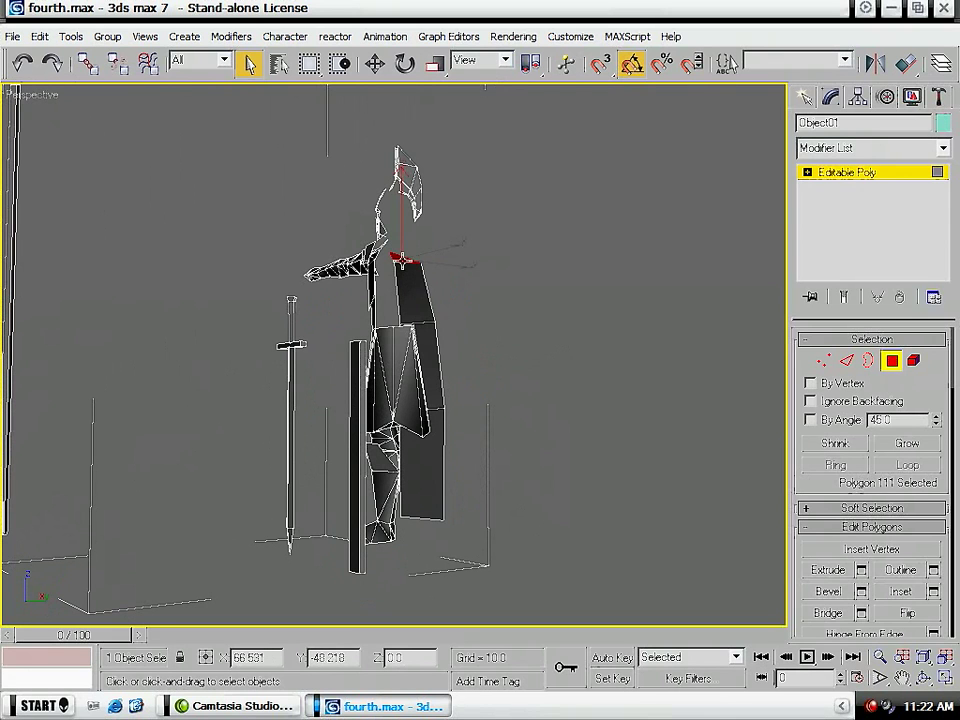
{"action": "key", "text": "Delete"}
{"action": "left_click", "coordinate": [418, 298]}
{"action": "key", "text": "Delete"}
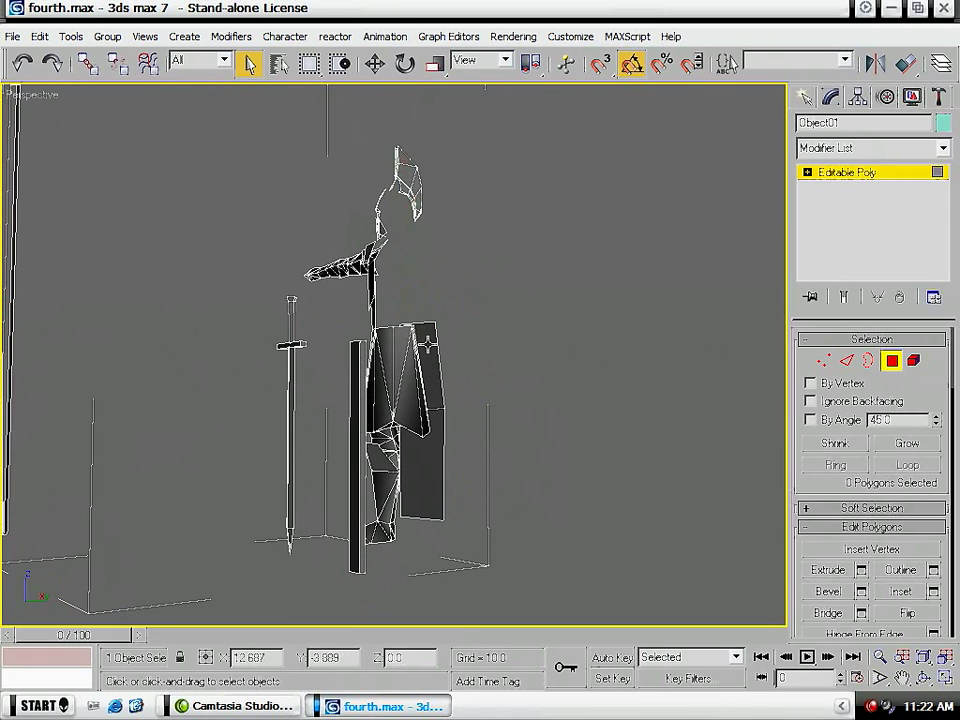
{"action": "left_click", "coordinate": [430, 360]}
{"action": "key", "text": "Delete"}
{"action": "left_click", "coordinate": [434, 463]}
{"action": "key", "text": "Delete"}
{"action": "middle_click_drag", "start_coordinate": [603, 384], "coordinate": [137, 457], "text": "alt"}
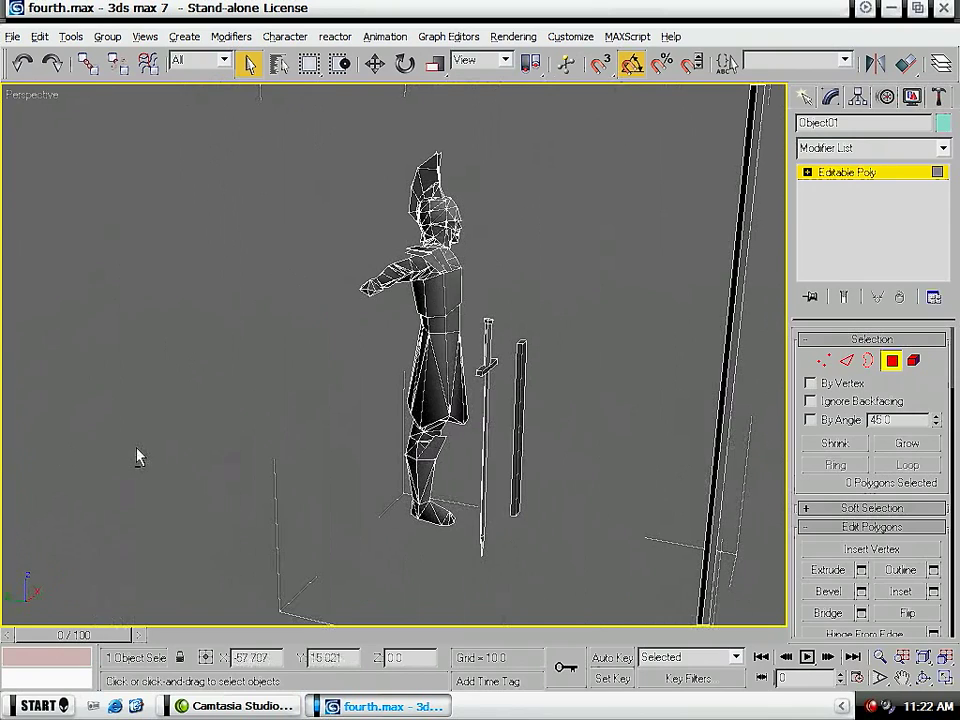
- Apply an Unwrap UVW modifier to the combined half soldier and open its UVs for editing
{"action": "left_click", "coordinate": [942, 147]}
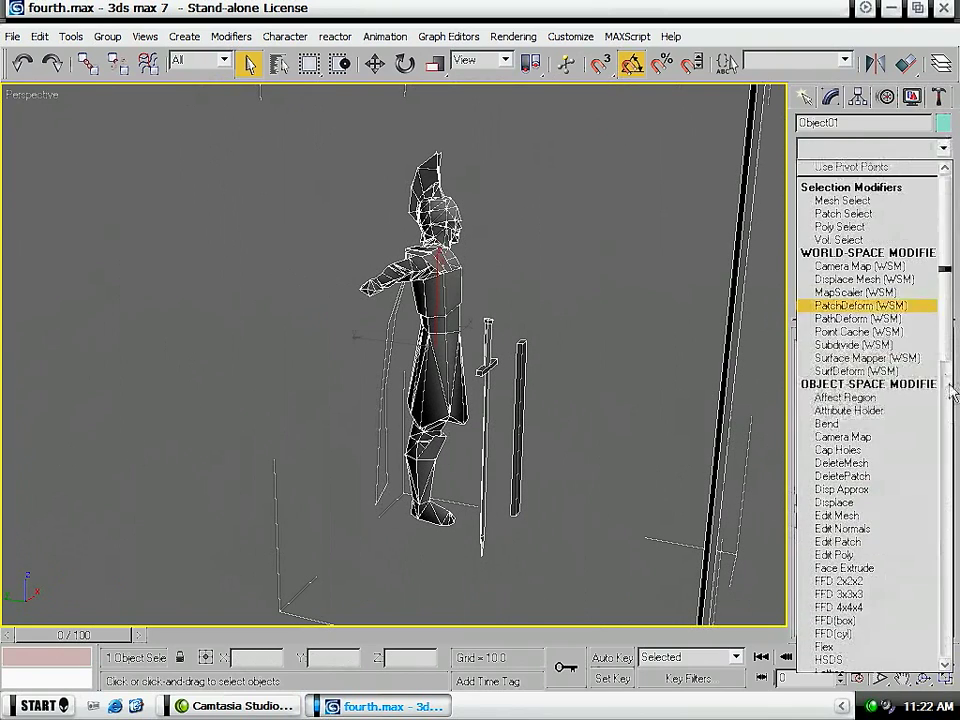
{"action": "scroll", "coordinate": [945, 381], "scroll_direction": "down", "scroll_amount": 20}
{"action": "left_click", "coordinate": [882, 549]}
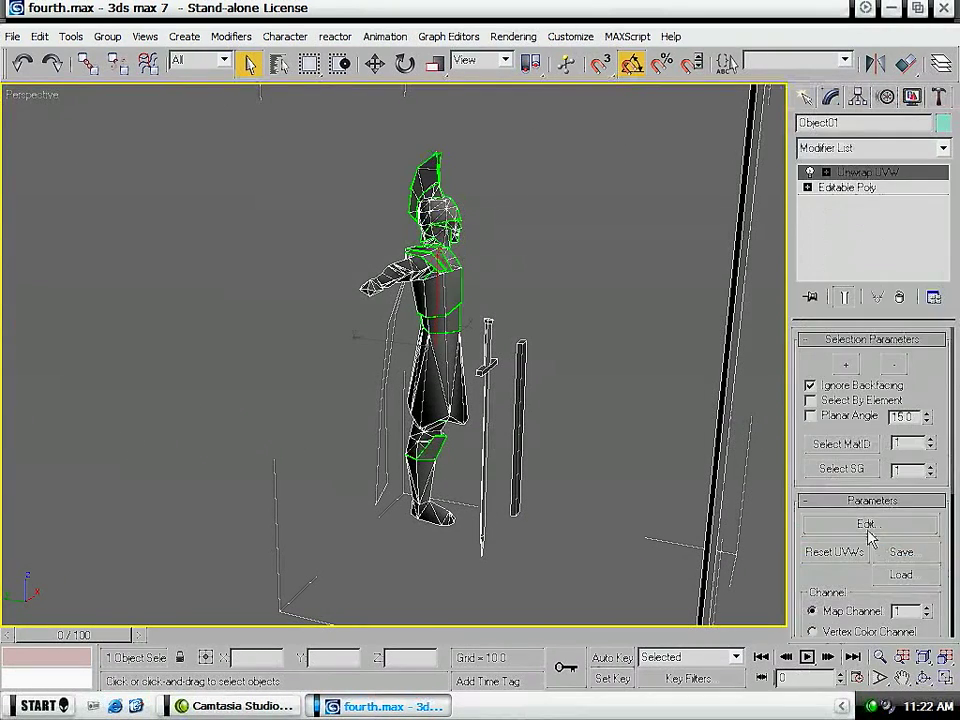
{"action": "left_click", "coordinate": [862, 524]}
- Gather the distant large triangulated shell, the sword and the long box closer around the UV tile
{"action": "scroll", "coordinate": [339, 437], "scroll_direction": "down", "scroll_amount": 6}
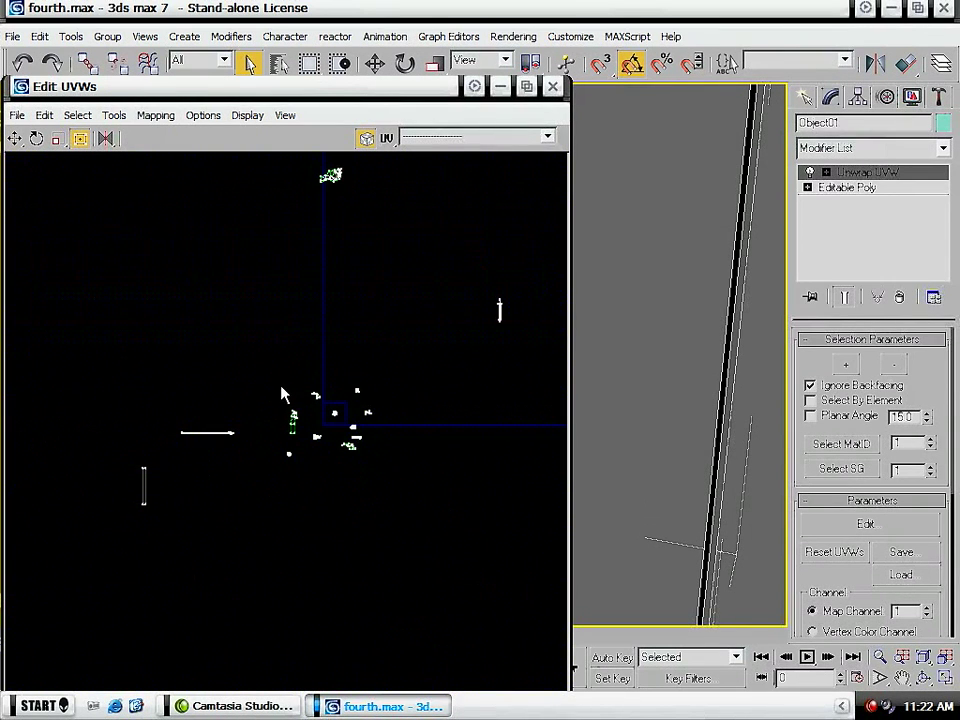
{"action": "middle_click_drag", "start_coordinate": [351, 291], "coordinate": [319, 334]}
{"action": "left_click_drag", "start_coordinate": [368, 211], "coordinate": [258, 283]}
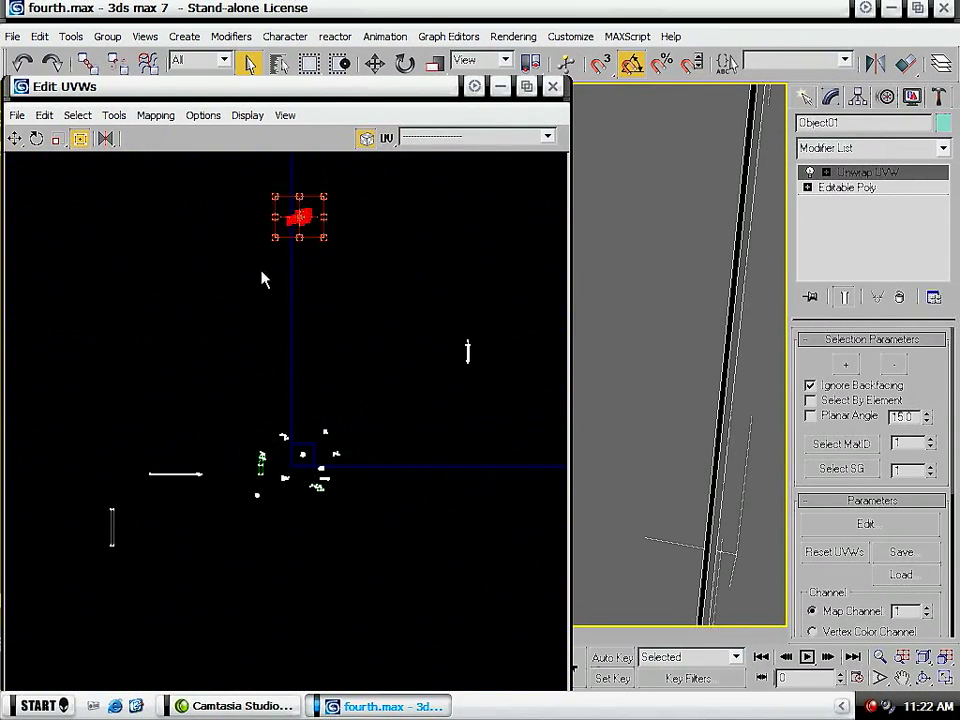
{"action": "left_click_drag", "start_coordinate": [313, 231], "coordinate": [275, 453]}
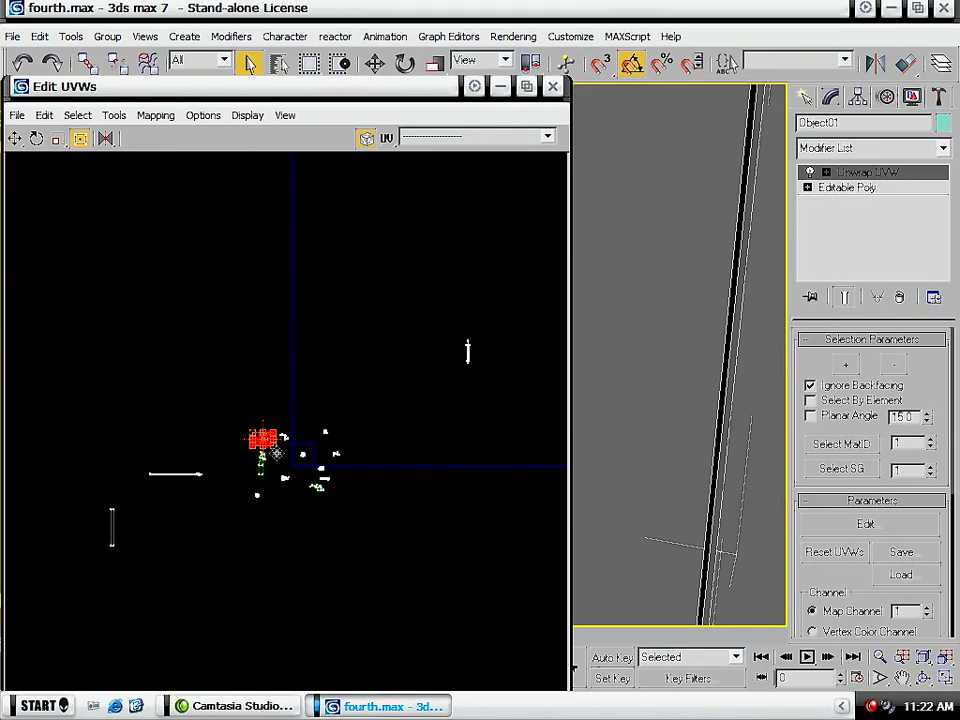
{"action": "left_click_drag", "start_coordinate": [503, 306], "coordinate": [304, 436]}
{"action": "middle_click_drag", "start_coordinate": [188, 535], "coordinate": [260, 497]}
{"action": "left_click_drag", "start_coordinate": [170, 463], "coordinate": [420, 403]}
- Maximize the UV editor and shorten the spear shell by moving its shaft's end vertices close to the spearhead
{"action": "scroll", "coordinate": [222, 462], "scroll_direction": "up", "scroll_amount": 5}
{"action": "left_click_drag", "start_coordinate": [150, 360], "coordinate": [248, 407]}
{"action": "scroll", "coordinate": [250, 407], "scroll_direction": "up", "scroll_amount": 4}
{"action": "middle_click_drag", "start_coordinate": [302, 372], "coordinate": [252, 400]}
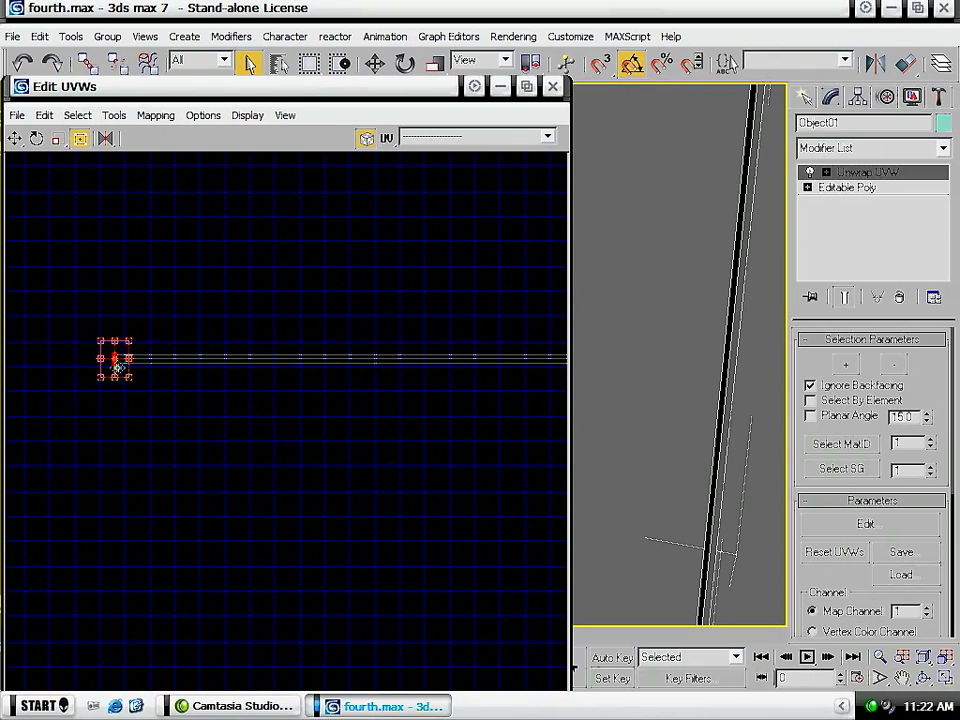
{"action": "left_click_drag", "start_coordinate": [117, 367], "coordinate": [404, 375]}
{"action": "left_click", "coordinate": [527, 87]}
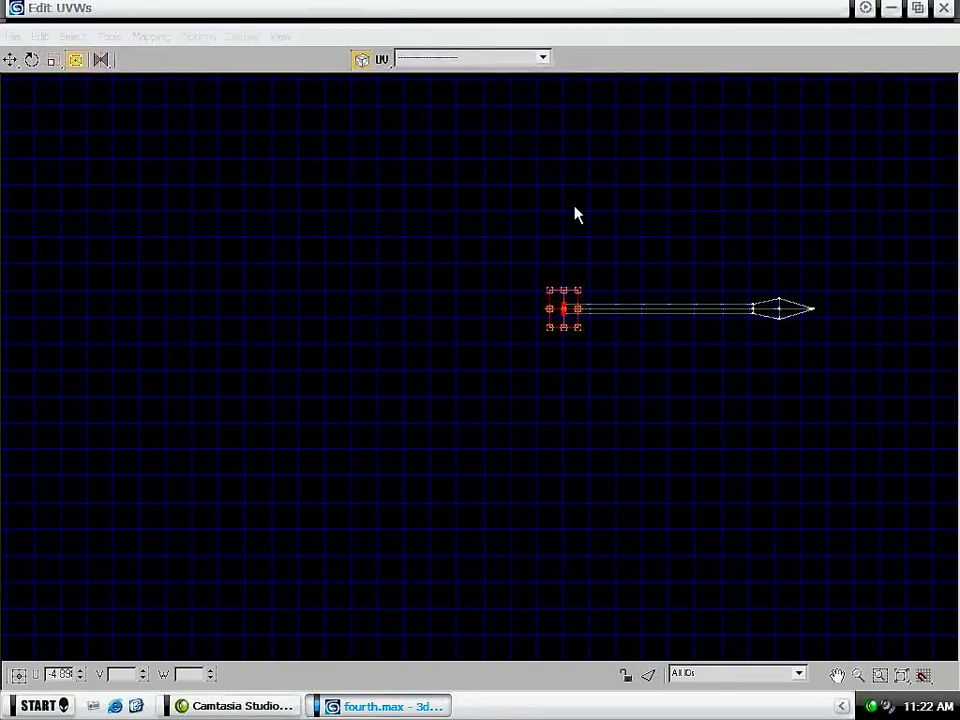
{"action": "middle_click_drag", "start_coordinate": [570, 210], "coordinate": [165, 336]}
{"action": "left_click_drag", "start_coordinate": [217, 387], "coordinate": [344, 394]}
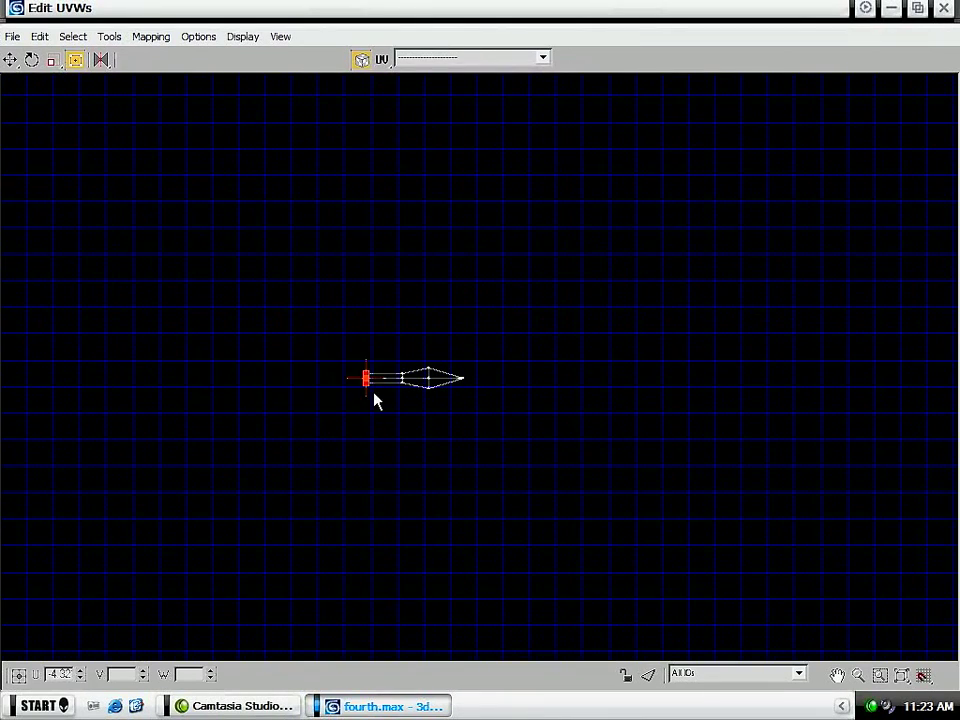
{"action": "scroll", "coordinate": [395, 398], "scroll_direction": "down", "scroll_amount": 5}
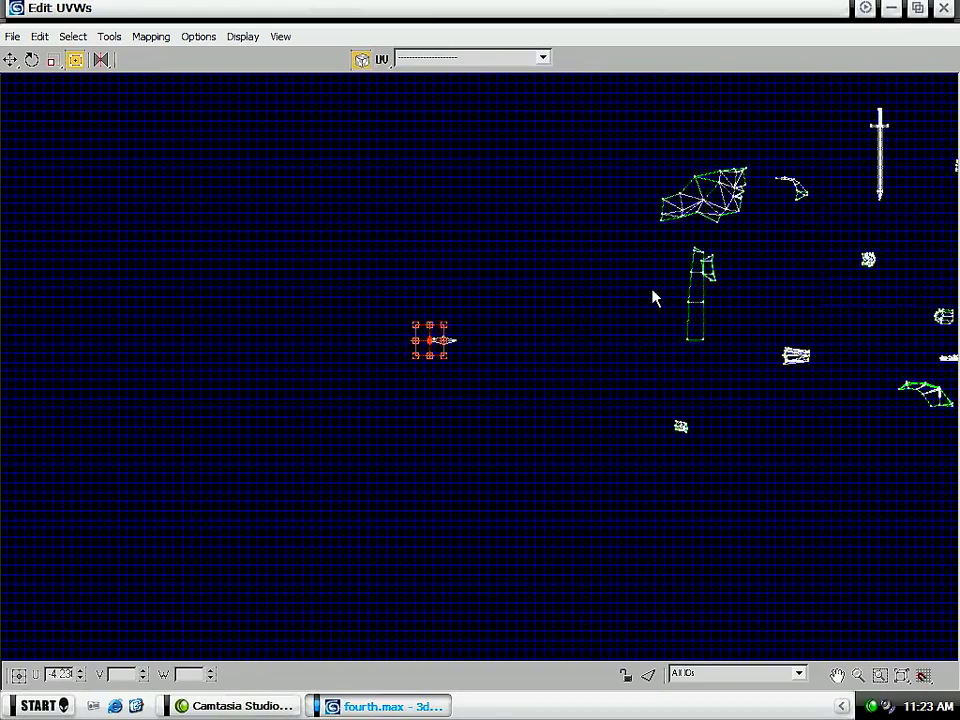
- Turn off Show Grid in the Unwrap Options and clear the UV selection
{"action": "middle_click_drag", "start_coordinate": [658, 298], "coordinate": [291, 385]}
{"action": "left_click", "coordinate": [196, 36]}
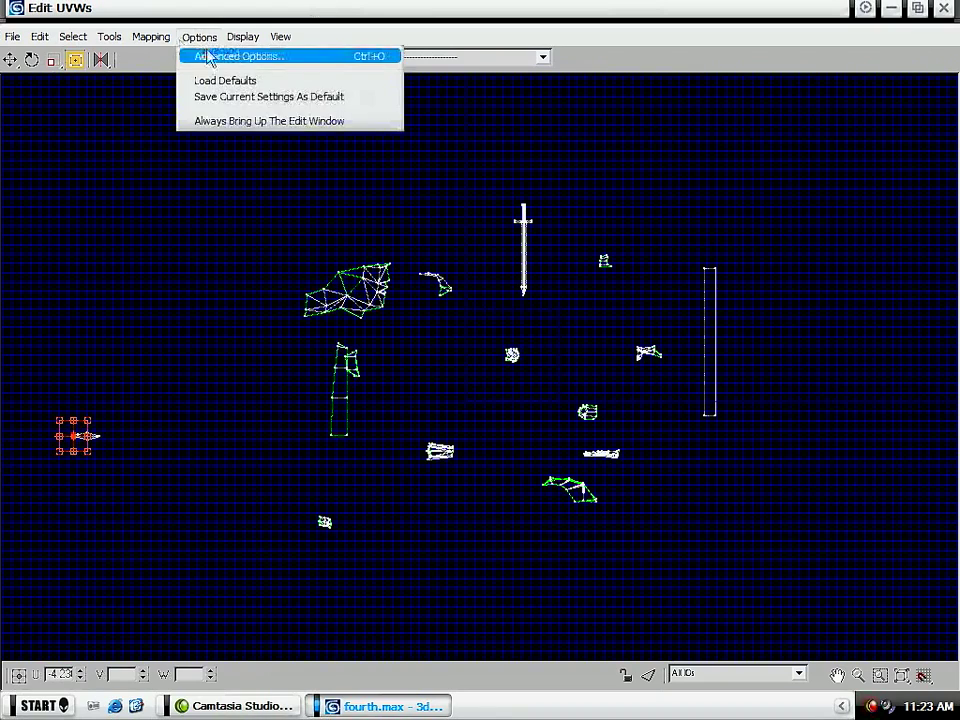
{"action": "left_click", "coordinate": [215, 56]}
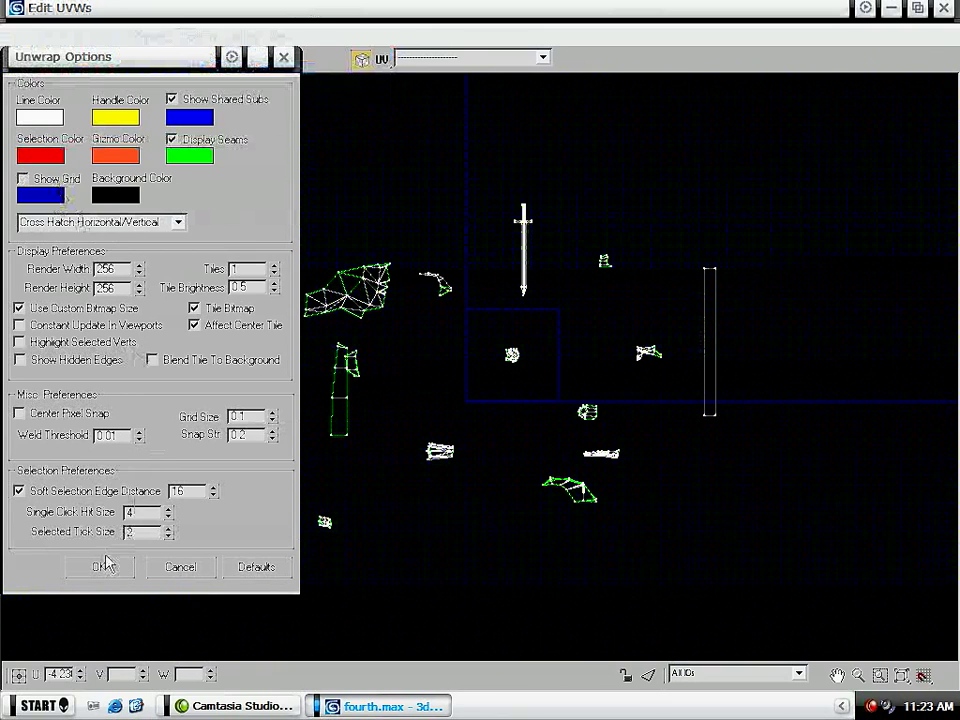
{"action": "left_click", "coordinate": [103, 566]}
{"action": "left_click", "coordinate": [500, 372]}
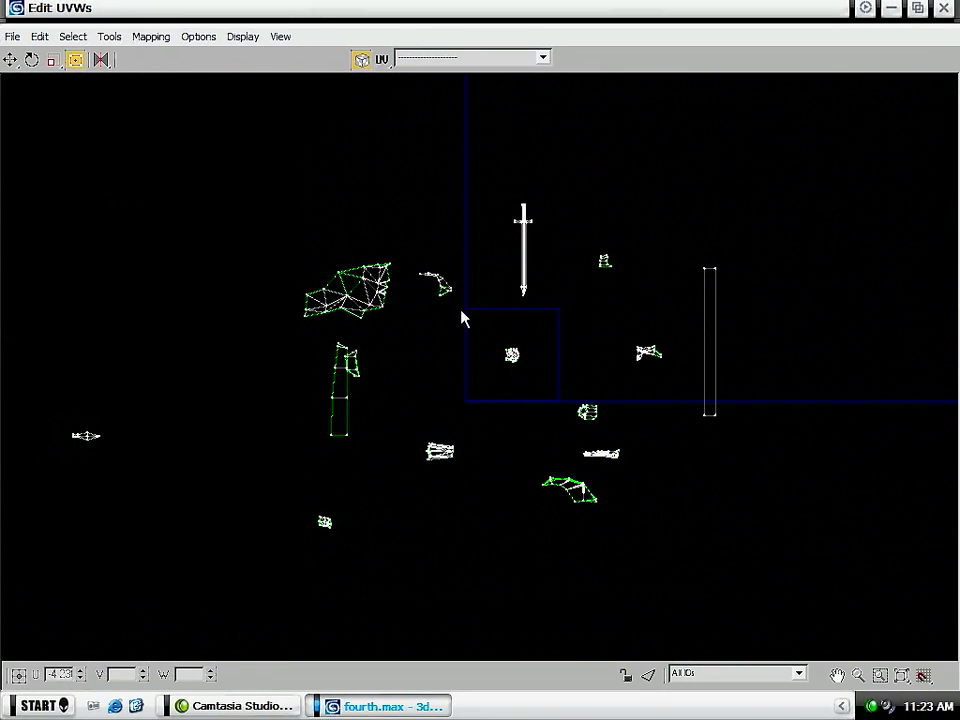
- Move the outline vertices on the rounded side of the torso shell outward to smooth its contour
{"action": "middle_click_drag", "start_coordinate": [608, 308], "coordinate": [495, 343]}
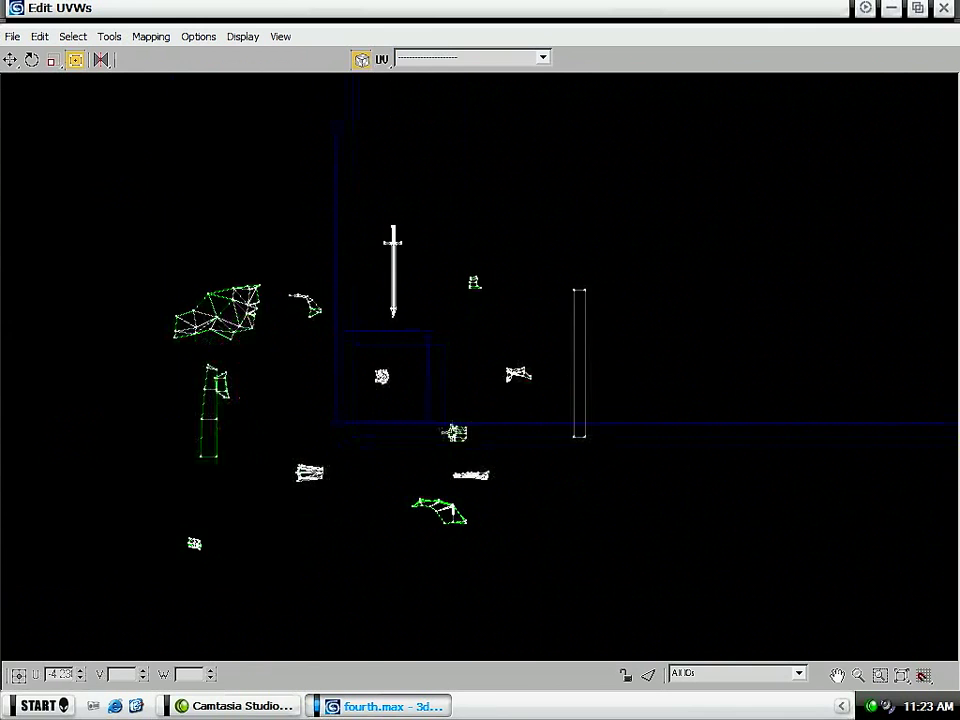
{"action": "scroll", "coordinate": [478, 442], "scroll_direction": "up", "scroll_amount": 5}
{"action": "scroll", "coordinate": [398, 530], "scroll_direction": "up", "scroll_amount": 5}
{"action": "left_click_drag", "start_coordinate": [306, 317], "coordinate": [289, 317]}
{"action": "left_click_drag", "start_coordinate": [283, 236], "coordinate": [261, 236]}
{"action": "left_click_drag", "start_coordinate": [307, 177], "coordinate": [266, 173]}
{"action": "left_click_drag", "start_coordinate": [306, 133], "coordinate": [300, 118]}
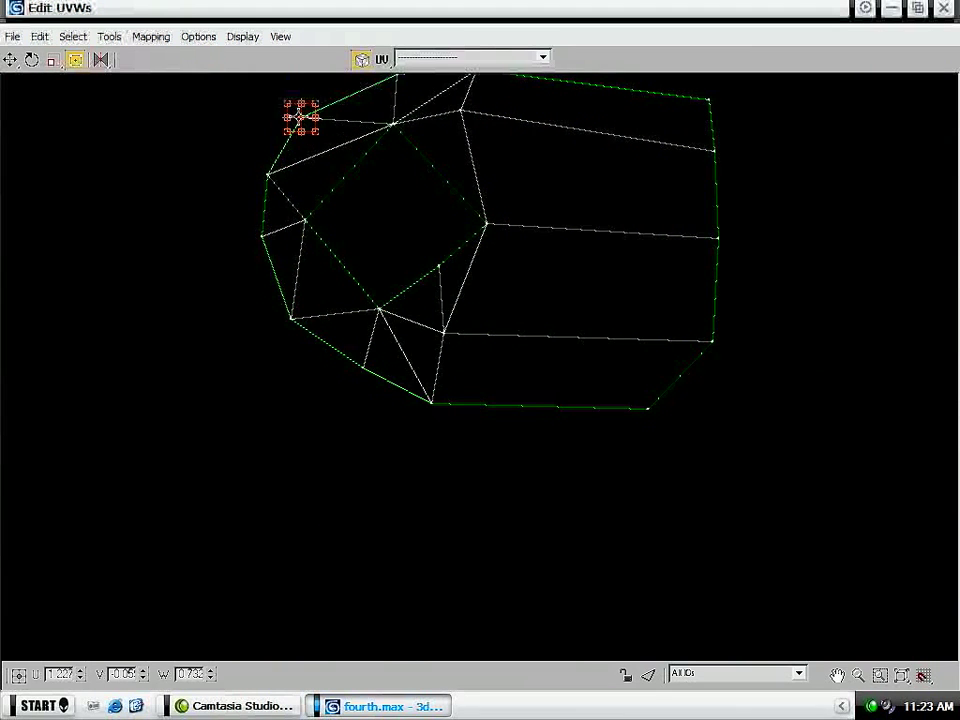
{"action": "middle_click_drag", "start_coordinate": [364, 129], "coordinate": [345, 250]}
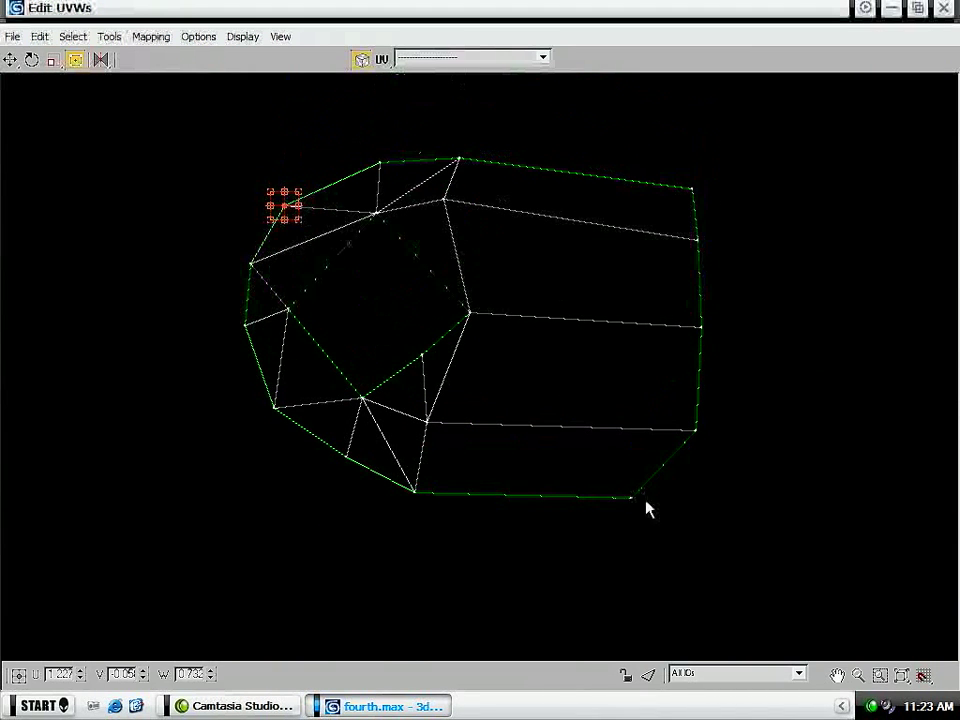
{"action": "left_click_drag", "start_coordinate": [686, 547], "coordinate": [585, 475]}
{"action": "scroll", "coordinate": [609, 456], "scroll_direction": "down", "scroll_amount": 5}
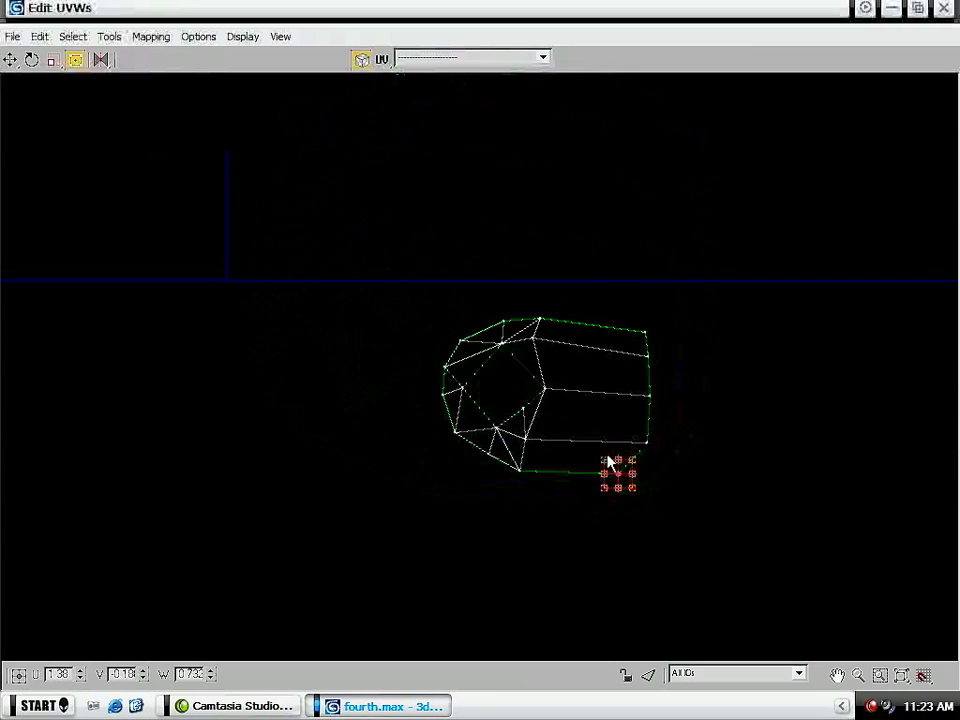
- Move the whole torso shell into the UV tile's upper-left corner and rotate it upright
{"action": "left_click_drag", "start_coordinate": [668, 516], "coordinate": [357, 287]}
{"action": "scroll", "coordinate": [357, 287], "scroll_direction": "down", "scroll_amount": 5}
{"action": "middle_click_drag", "start_coordinate": [318, 220], "coordinate": [497, 424]}
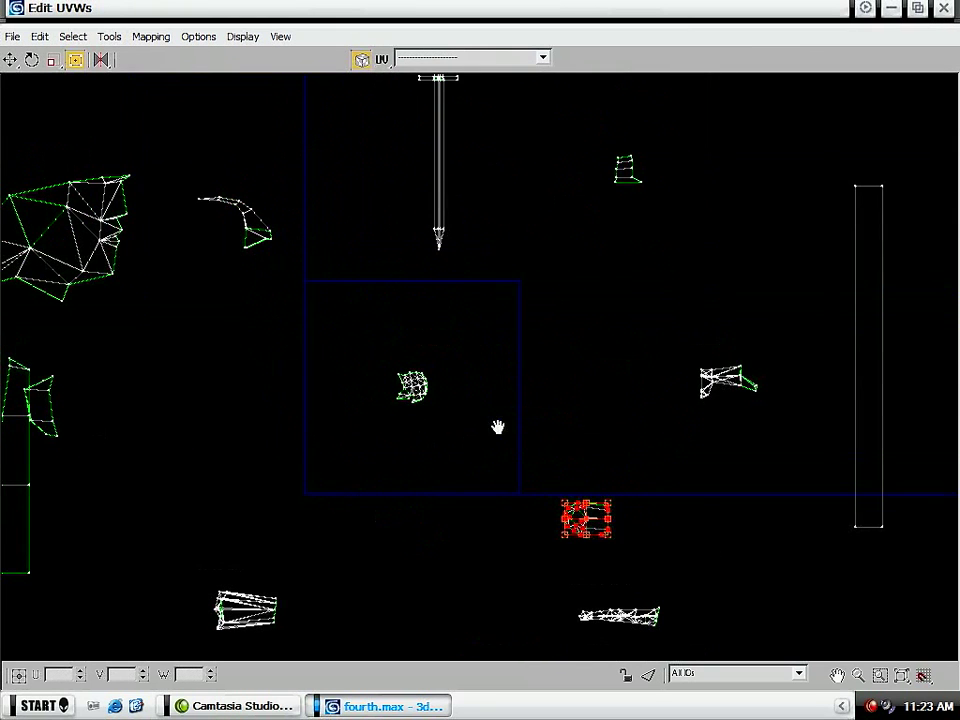
{"action": "left_click_drag", "start_coordinate": [593, 523], "coordinate": [332, 407]}
{"action": "scroll", "coordinate": [340, 330], "scroll_direction": "up", "scroll_amount": 5}
{"action": "left_click_drag", "start_coordinate": [352, 353], "coordinate": [331, 319]}
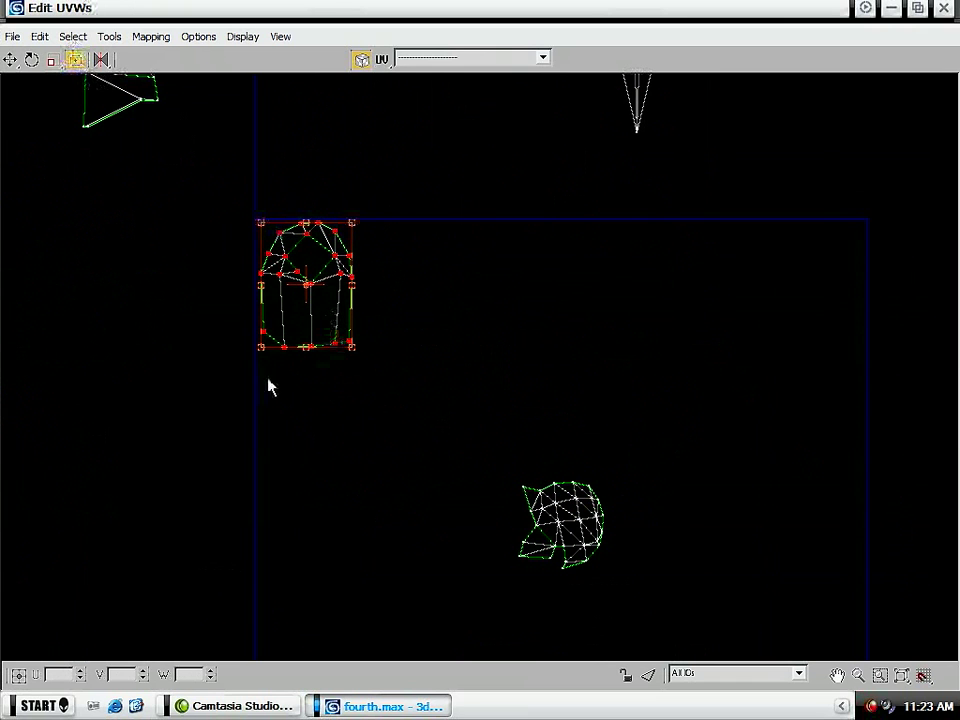
- Enlarge the torso shell proportionally within the UV tile's upper-left corner
{"action": "middle_click_drag", "start_coordinate": [365, 347], "coordinate": [375, 345]}
{"action": "left_click", "coordinate": [367, 341]}
{"action": "left_click_drag", "start_coordinate": [425, 152], "coordinate": [255, 386]}
{"action": "left_click_drag", "start_coordinate": [366, 344], "coordinate": [433, 429]}
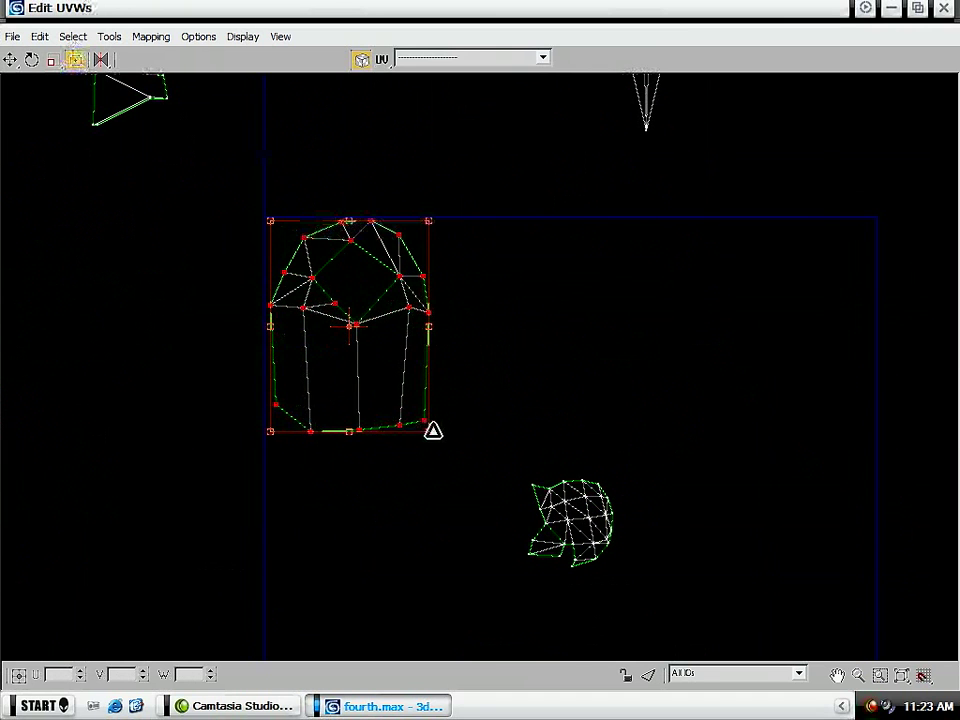
{"action": "scroll", "coordinate": [393, 387], "scroll_direction": "down", "scroll_amount": 5}
{"action": "middle_click_drag", "start_coordinate": [383, 391], "coordinate": [400, 368]}
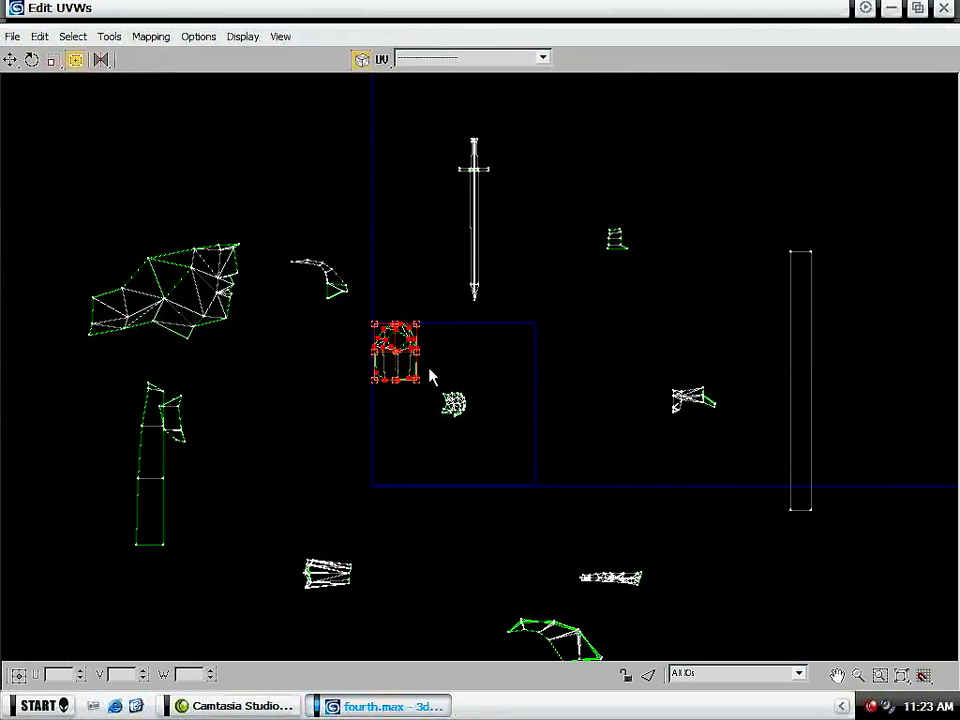
- Shrink the large triangulated shell proportionally and fit it into the UV tile's upper-right corner
{"action": "left_click_drag", "start_coordinate": [38, 196], "coordinate": [263, 358]}
{"action": "left_click_drag", "start_coordinate": [165, 290], "coordinate": [538, 335]}
{"action": "scroll", "coordinate": [589, 346], "scroll_direction": "up", "scroll_amount": 5}
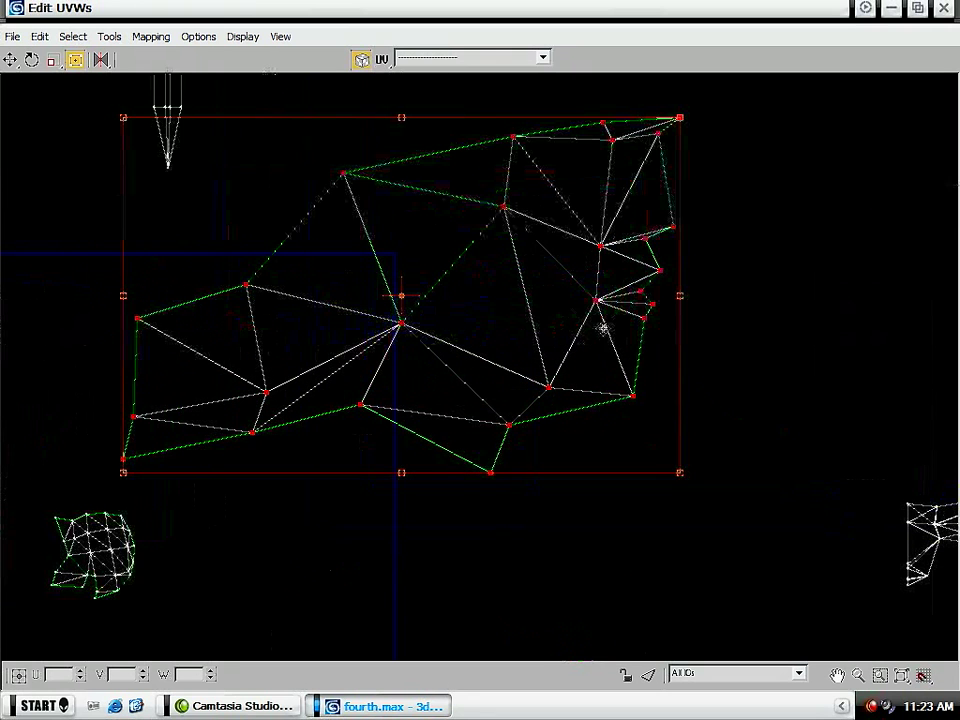
{"action": "middle_click_drag", "start_coordinate": [606, 316], "coordinate": [616, 320]}
{"action": "left_click_drag", "start_coordinate": [694, 121], "coordinate": [256, 400]}
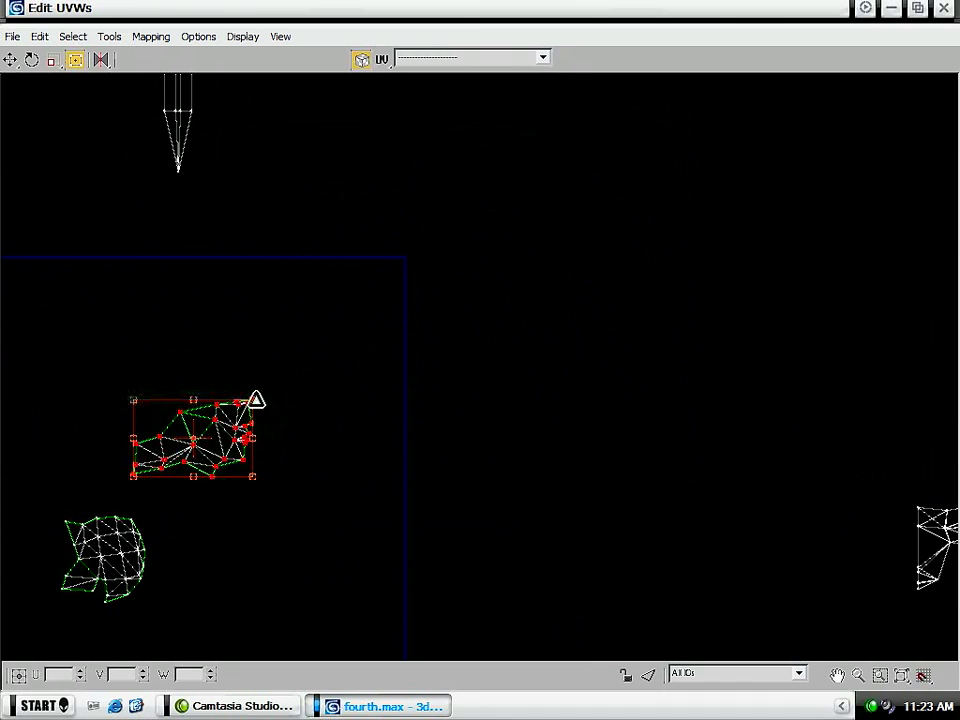
{"action": "middle_click_drag", "start_coordinate": [104, 492], "coordinate": [281, 494]}
{"action": "left_click_drag", "start_coordinate": [378, 476], "coordinate": [531, 336]}
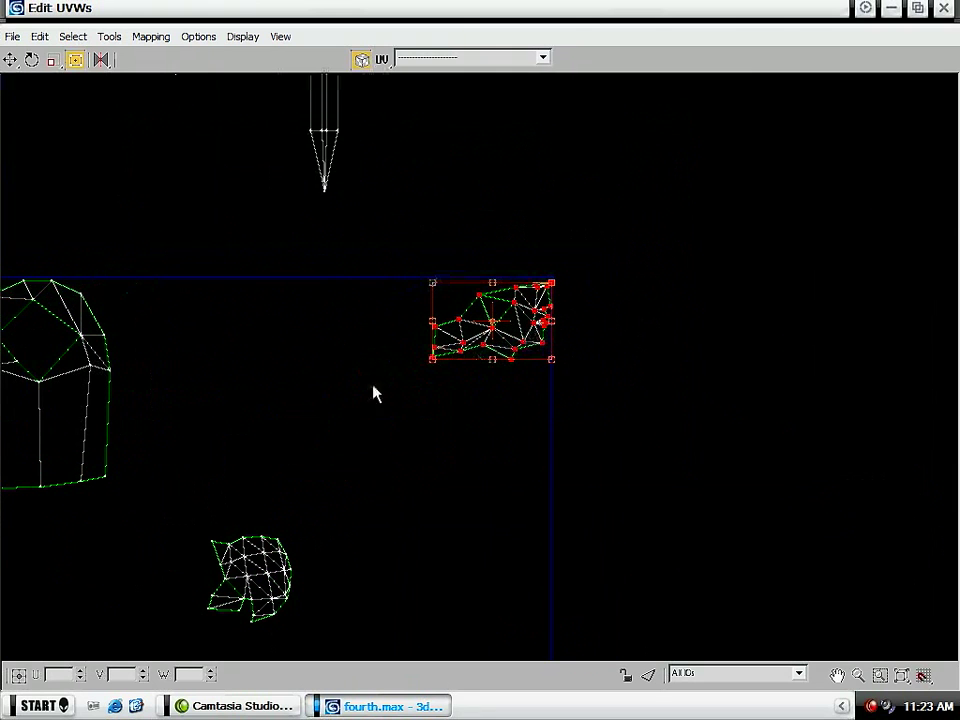
- Move the small banded shell from beside the sword into the UV tile, below the torso shell
{"action": "middle_click_drag", "start_coordinate": [505, 334], "coordinate": [375, 493]}
{"action": "middle_click_drag", "start_coordinate": [285, 152], "coordinate": [349, 486]}
{"action": "scroll", "coordinate": [465, 365], "scroll_direction": "down", "scroll_amount": 4}
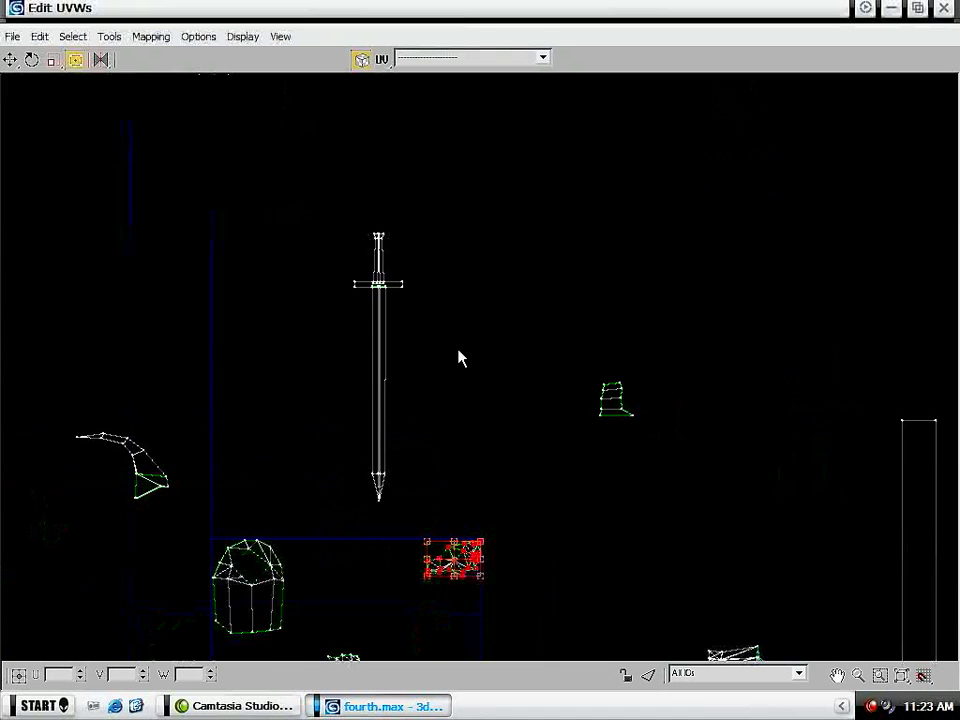
{"action": "middle_click_drag", "start_coordinate": [447, 235], "coordinate": [334, 154]}
{"action": "left_click_drag", "start_coordinate": [520, 327], "coordinate": [152, 610]}
{"action": "middle_click_drag", "start_coordinate": [191, 541], "coordinate": [312, 338]}
{"action": "scroll", "coordinate": [310, 337], "scroll_direction": "up", "scroll_amount": 5}
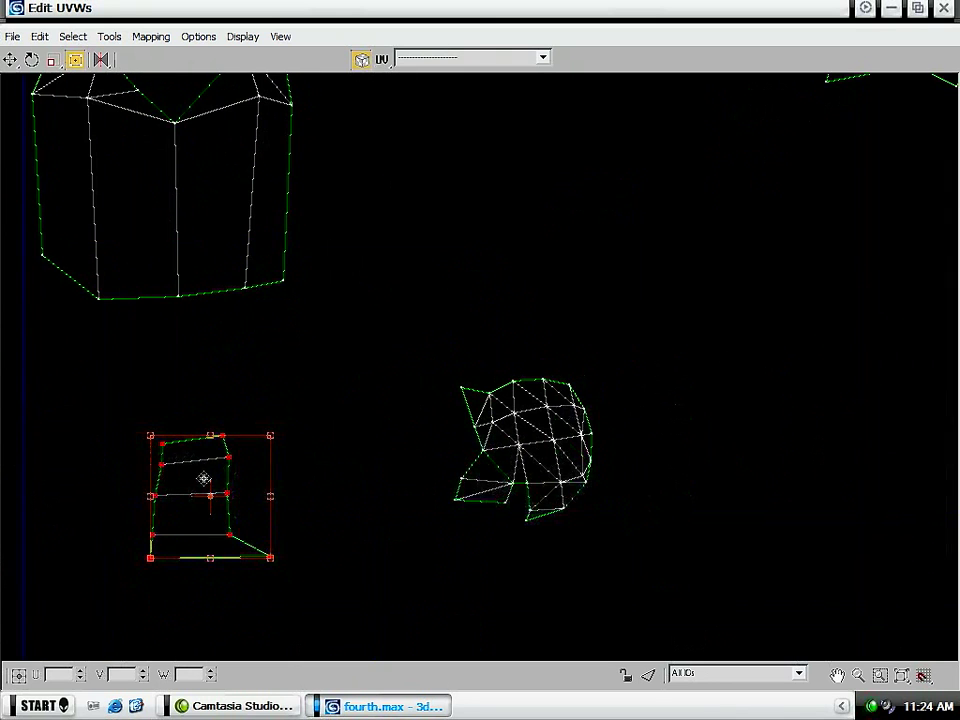
- Rotate the small banded shell onto its side and enlarge it to match the torso shell's width directly beneath it
{"action": "left_click_drag", "start_coordinate": [212, 560], "coordinate": [255, 493]}
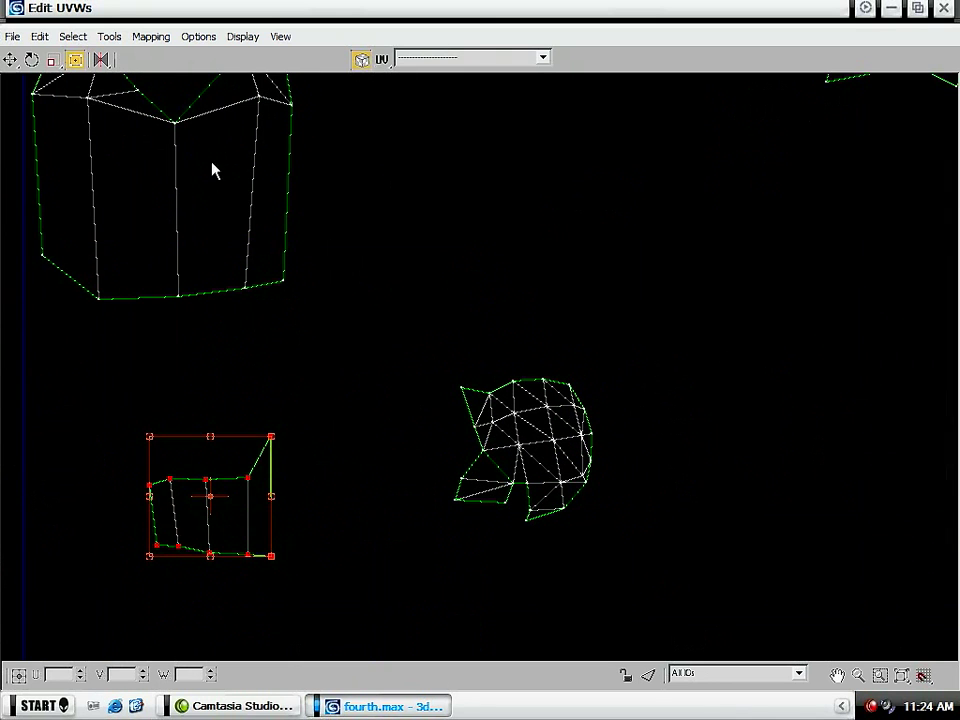
{"action": "left_click", "coordinate": [102, 60]}
{"action": "left_click_drag", "start_coordinate": [103, 60], "coordinate": [131, 52]}
{"action": "left_click_drag", "start_coordinate": [203, 474], "coordinate": [90, 297]}
{"action": "left_click_drag", "start_coordinate": [156, 377], "coordinate": [282, 398]}
{"action": "middle_click_drag", "start_coordinate": [190, 220], "coordinate": [237, 351]}
{"action": "left_click_drag", "start_coordinate": [240, 464], "coordinate": [255, 473]}
{"action": "scroll", "coordinate": [350, 300], "scroll_direction": "down", "scroll_amount": 5}
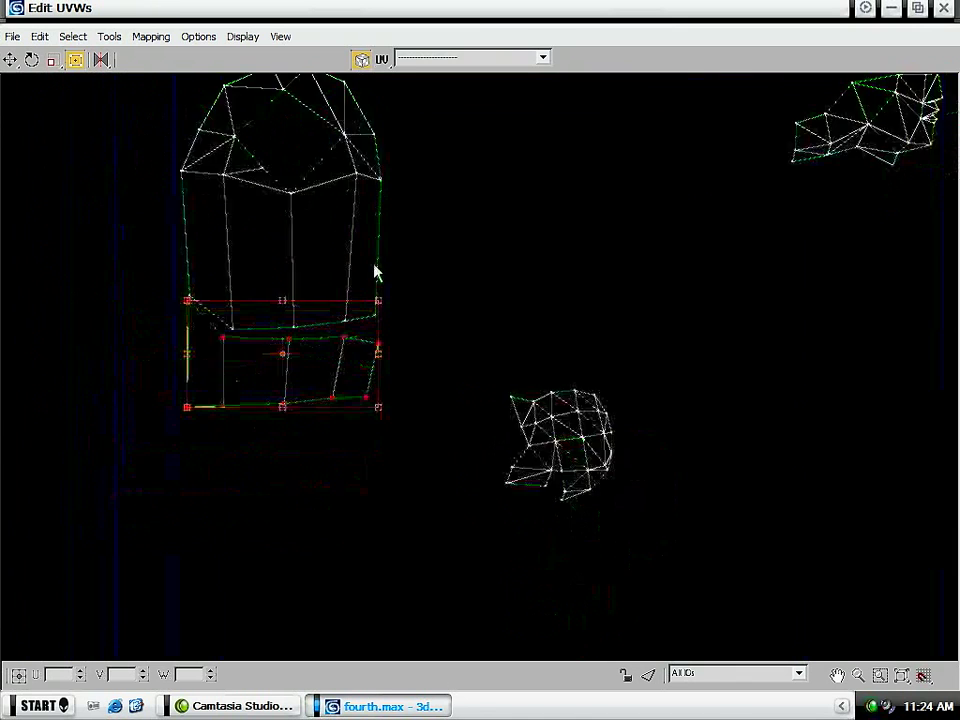
- Place the helmet shell beside the torso shell with its face opening turned away from the torso, and enlarge it
{"action": "left_click", "coordinate": [470, 375]}
{"action": "left_click_drag", "start_coordinate": [478, 395], "coordinate": [424, 190]}
{"action": "middle_click_drag", "start_coordinate": [424, 189], "coordinate": [350, 316]}
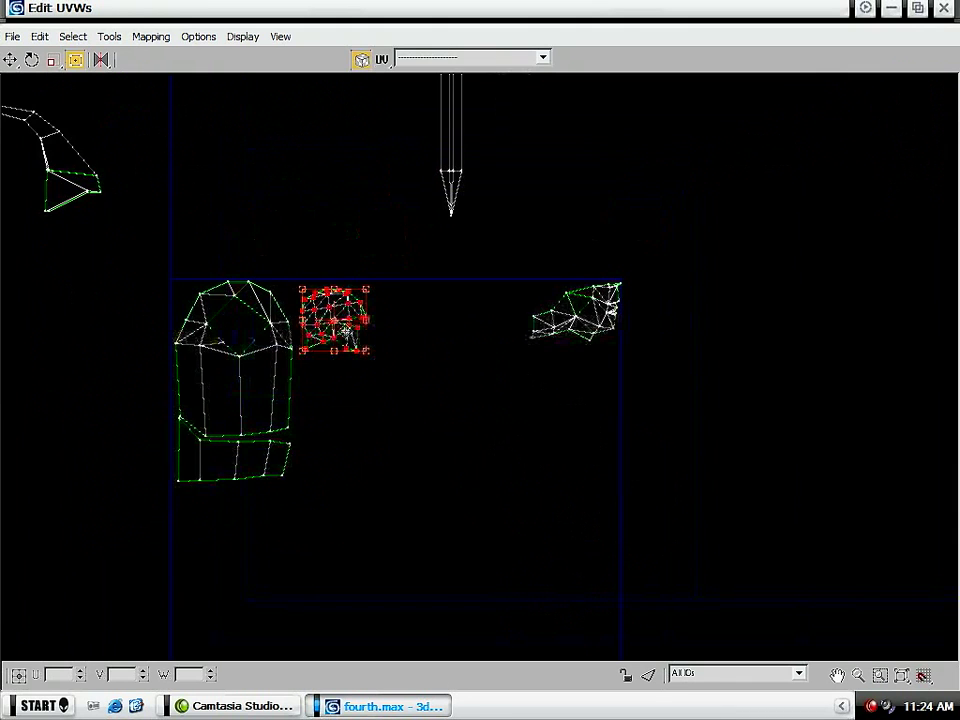
{"action": "left_click_drag", "start_coordinate": [366, 350], "coordinate": [409, 390]}
{"action": "scroll", "coordinate": [372, 291], "scroll_direction": "up", "scroll_amount": 4}
- Move the helmet shell's upper outline vertices outward to round off its top edge
{"action": "left_click", "coordinate": [463, 259]}
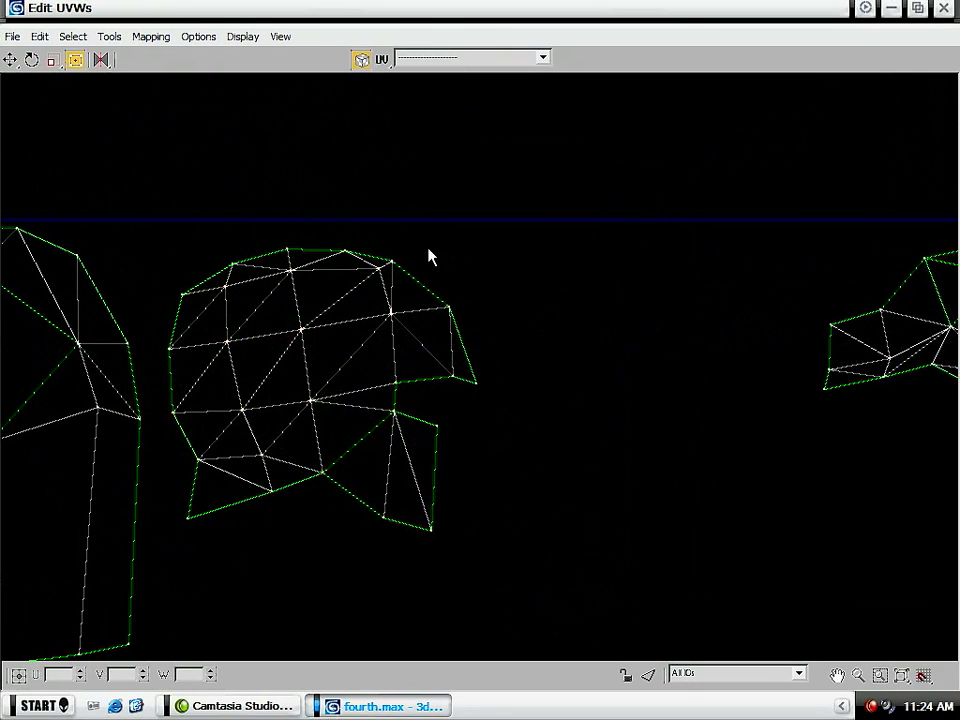
{"action": "left_click_drag", "start_coordinate": [331, 251], "coordinate": [291, 238]}
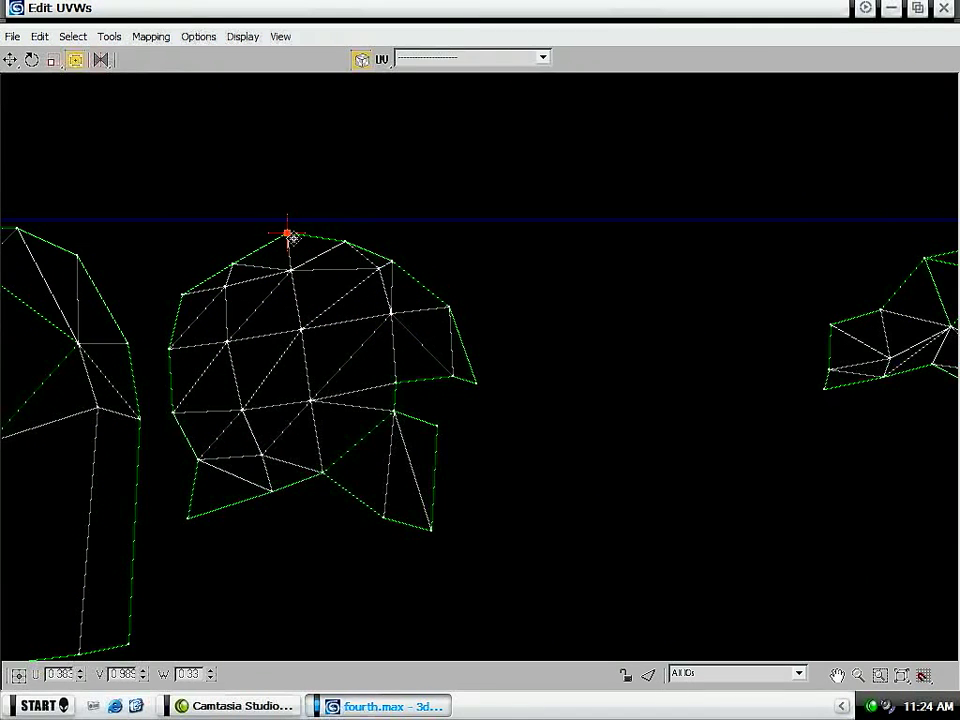
{"action": "left_click_drag", "start_coordinate": [214, 274], "coordinate": [236, 251]}
{"action": "scroll", "coordinate": [240, 258], "scroll_direction": "down", "scroll_amount": 6}
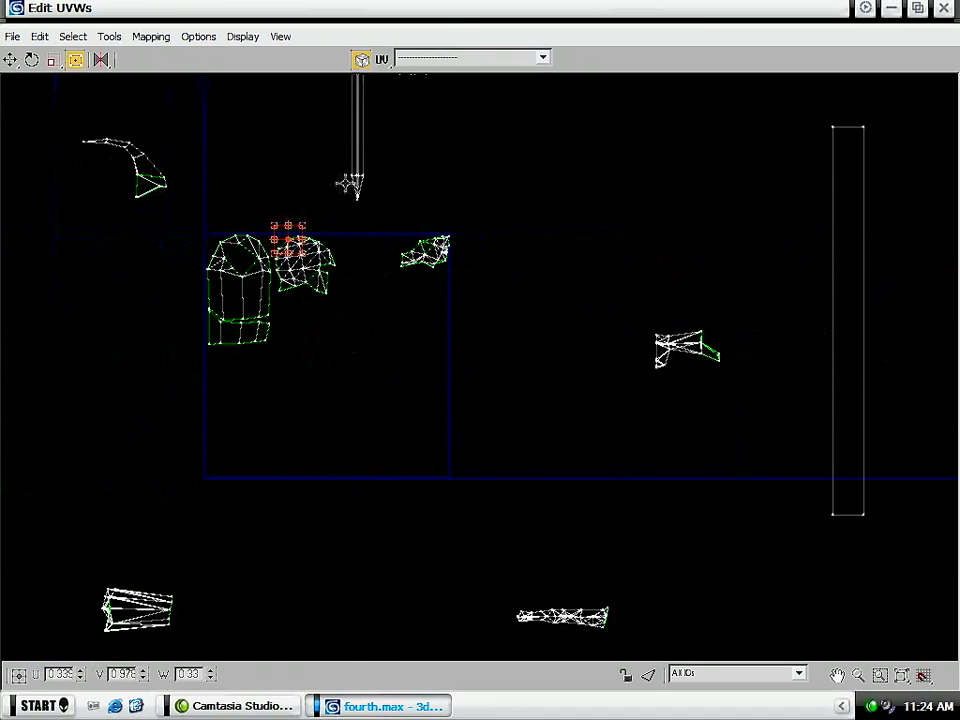
- Rotate the leg shell upright and place it in the UV tile's lower-left corner
{"action": "left_click_drag", "start_coordinate": [641, 277], "coordinate": [513, 369]}
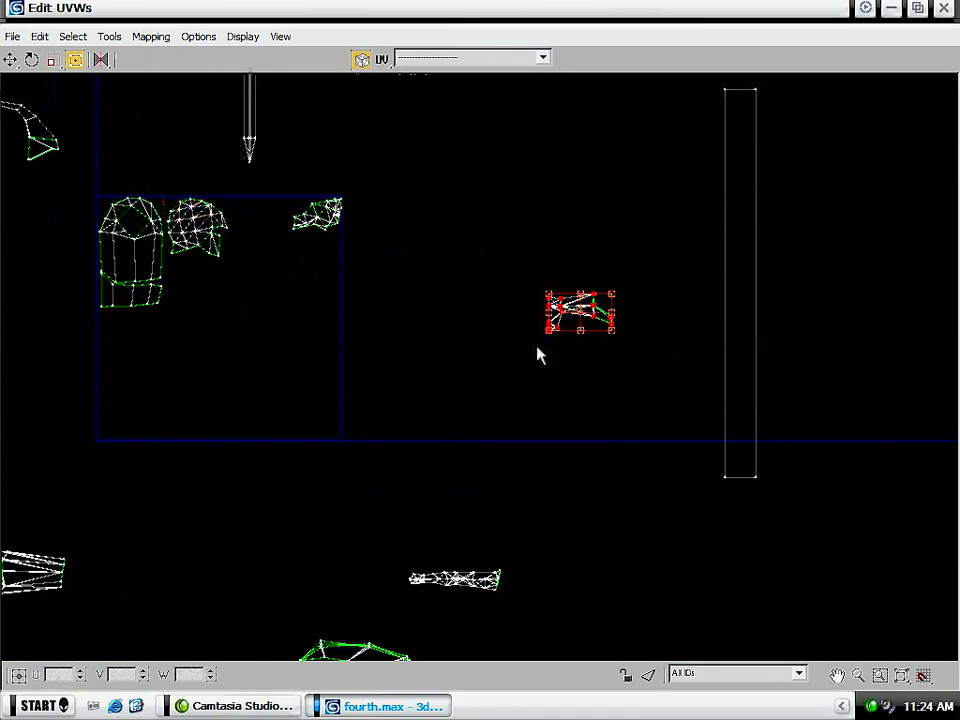
{"action": "left_click_drag", "start_coordinate": [586, 316], "coordinate": [134, 421]}
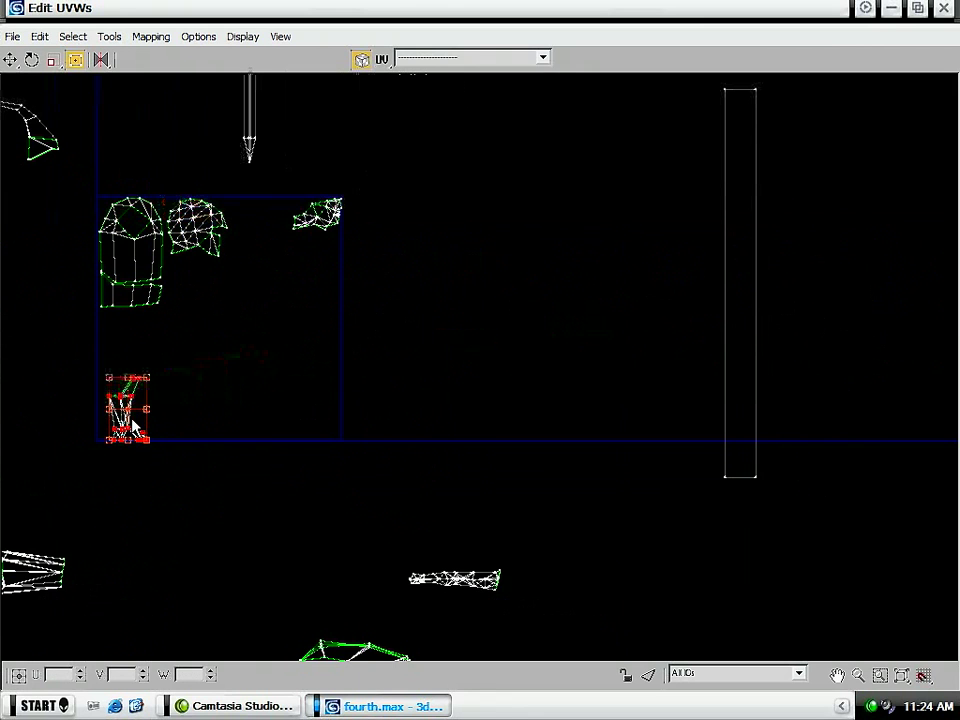
- Move the curved green-edged shell up to just beneath the UV tile's lower edge
{"action": "middle_click_drag", "start_coordinate": [120, 475], "coordinate": [295, 283]}
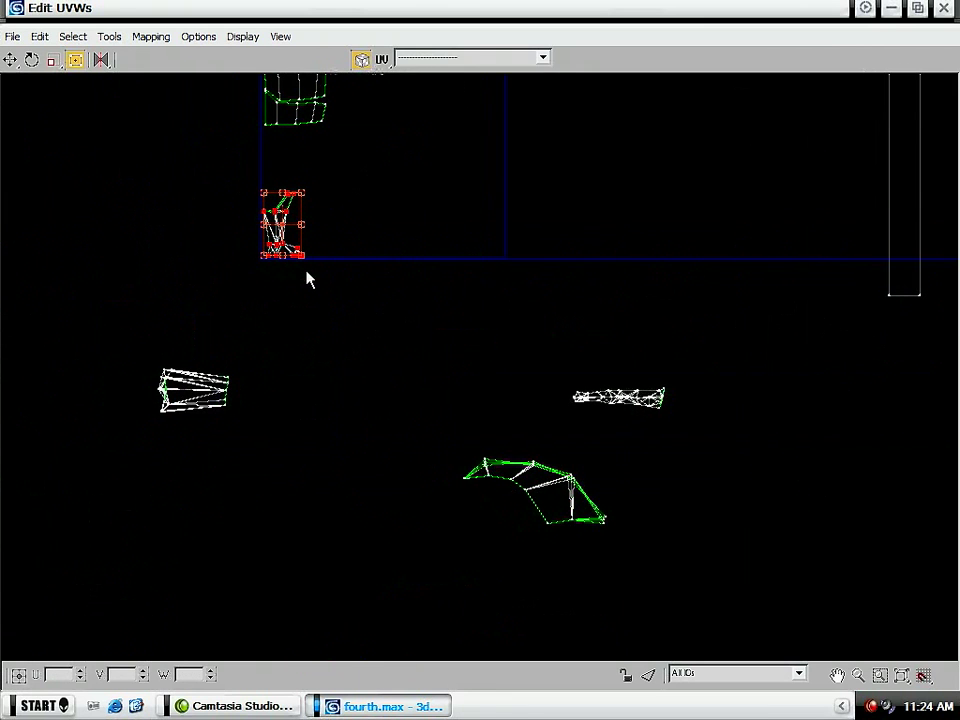
{"action": "left_click_drag", "start_coordinate": [615, 572], "coordinate": [448, 487]}
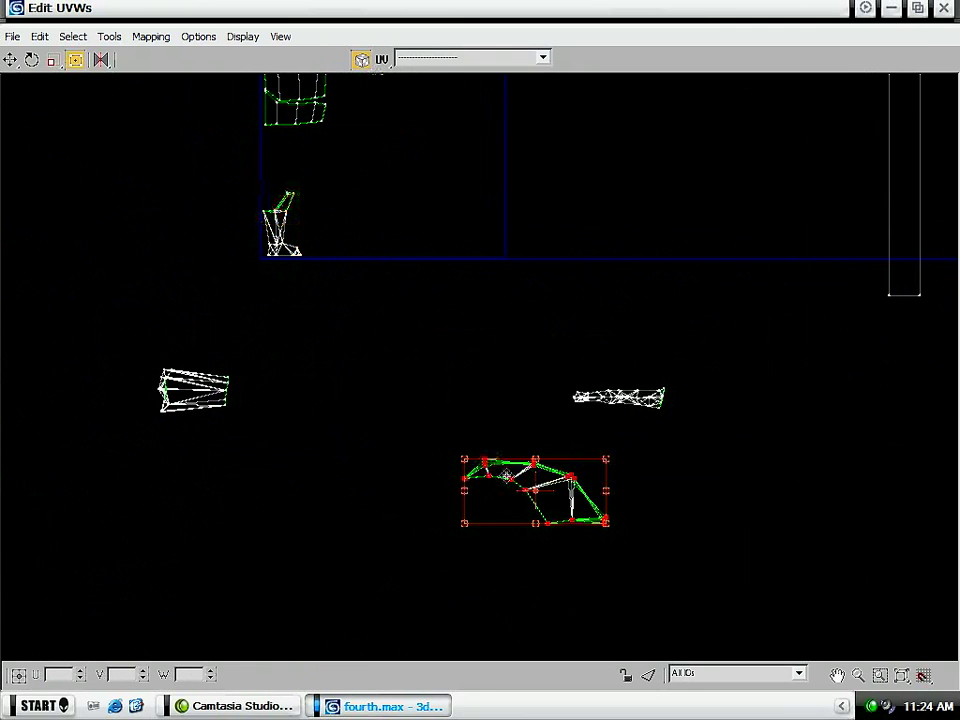
{"action": "left_click_drag", "start_coordinate": [487, 455], "coordinate": [336, 269]}
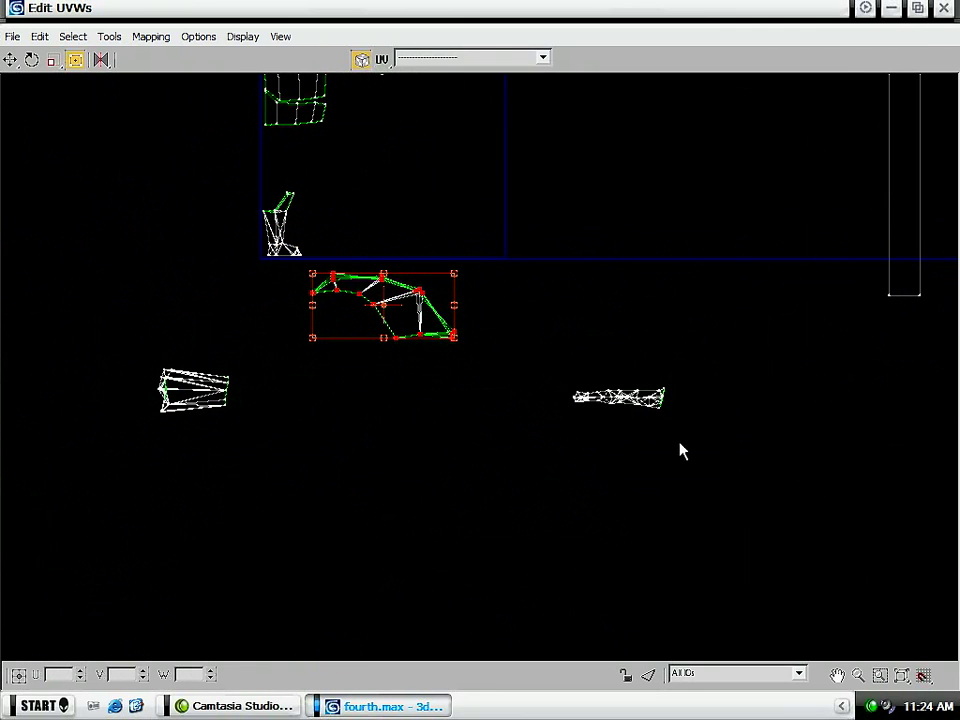
- Bring the slender arm shell into the UV tile and rotate it upright with its open end at the top
{"action": "left_click_drag", "start_coordinate": [650, 407], "coordinate": [391, 196]}
{"action": "middle_click_drag", "start_coordinate": [391, 196], "coordinate": [364, 261]}
{"action": "scroll", "coordinate": [364, 261], "scroll_direction": "up", "scroll_amount": 5}
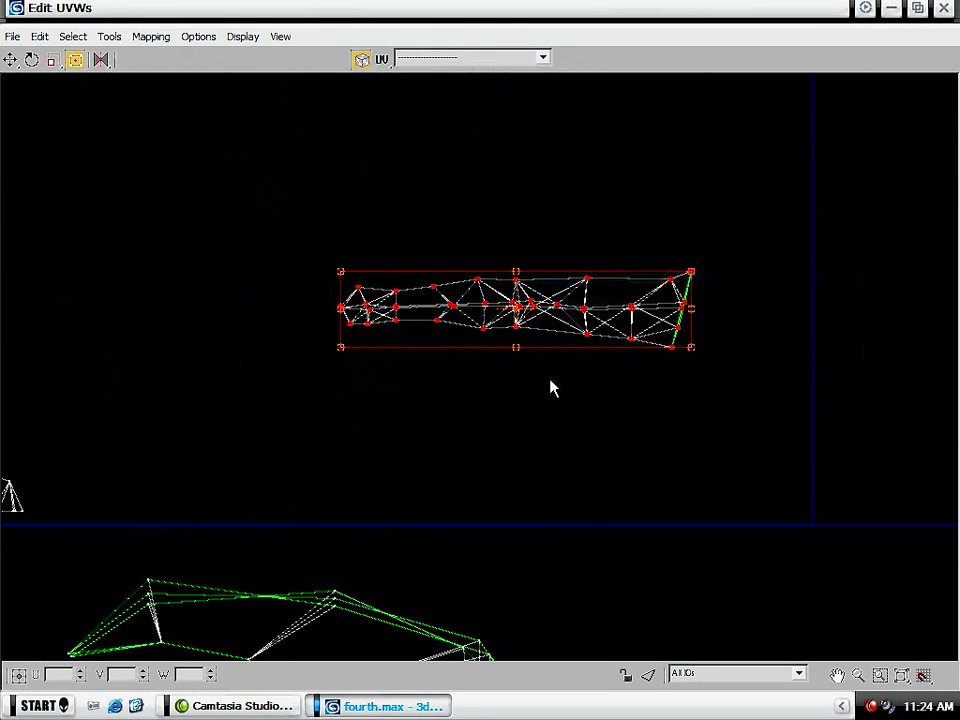
{"action": "left_click_drag", "start_coordinate": [519, 346], "coordinate": [567, 306]}
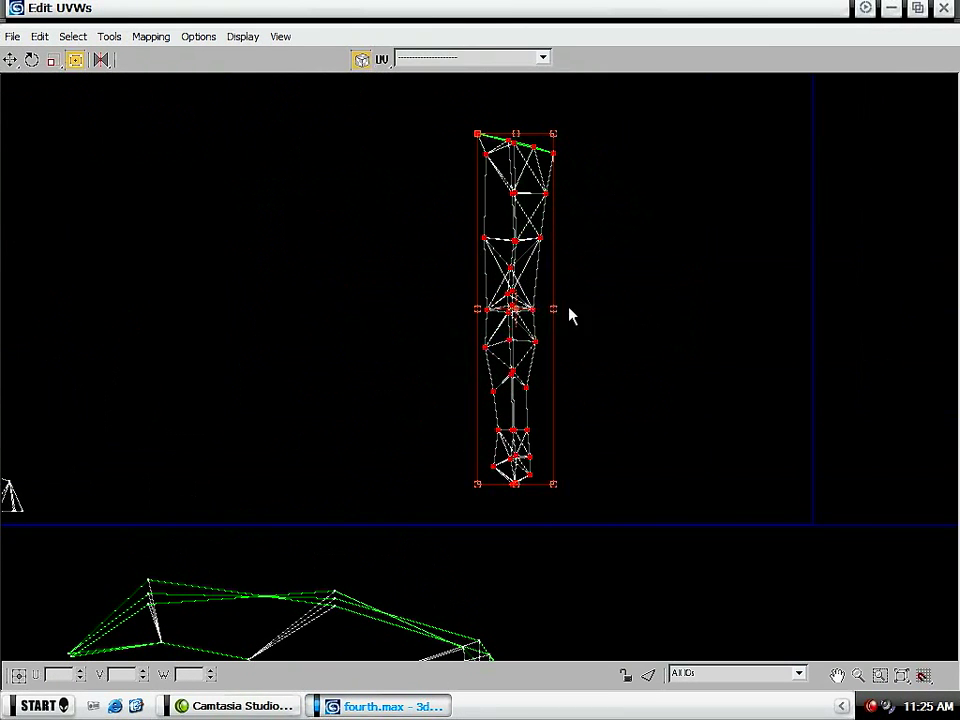
{"action": "middle_click_drag", "start_coordinate": [538, 248], "coordinate": [546, 304]}
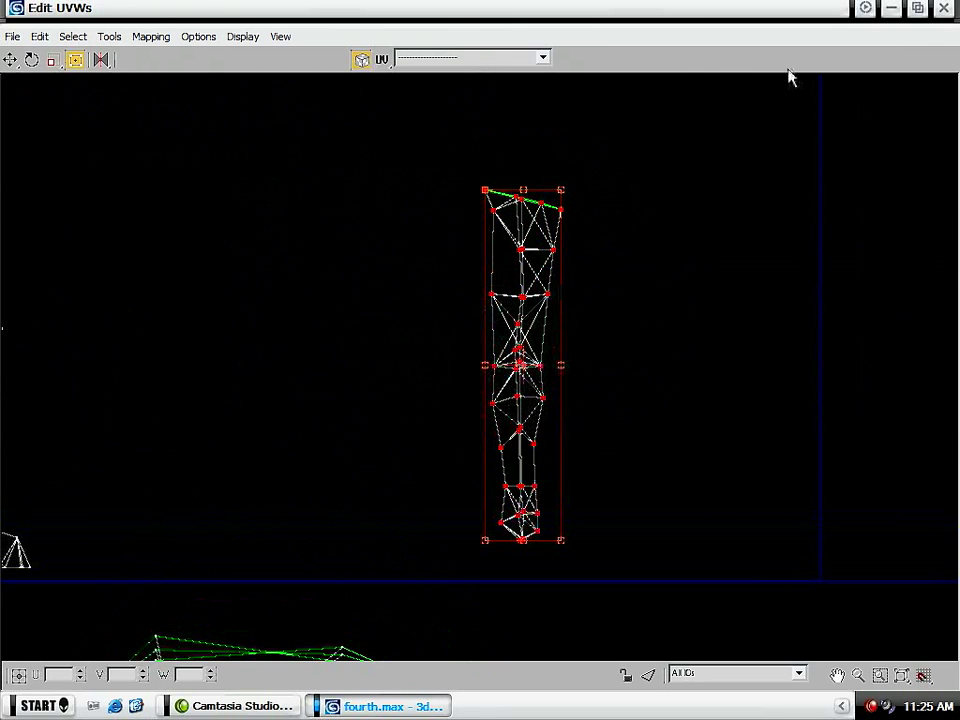
- Examine the half soldier model in the perspective viewport and reopen the UV editor at full size
{"action": "left_click", "coordinate": [917, 8]}
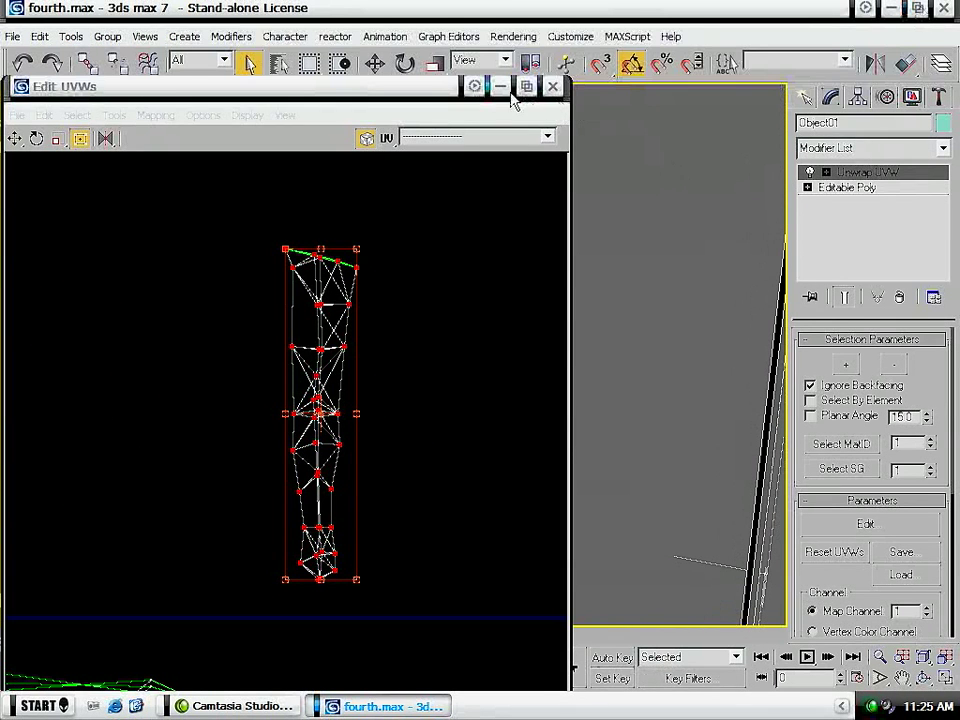
{"action": "left_click", "coordinate": [500, 86]}
{"action": "middle_click_drag", "start_coordinate": [411, 270], "coordinate": [305, 384], "text": "alt"}
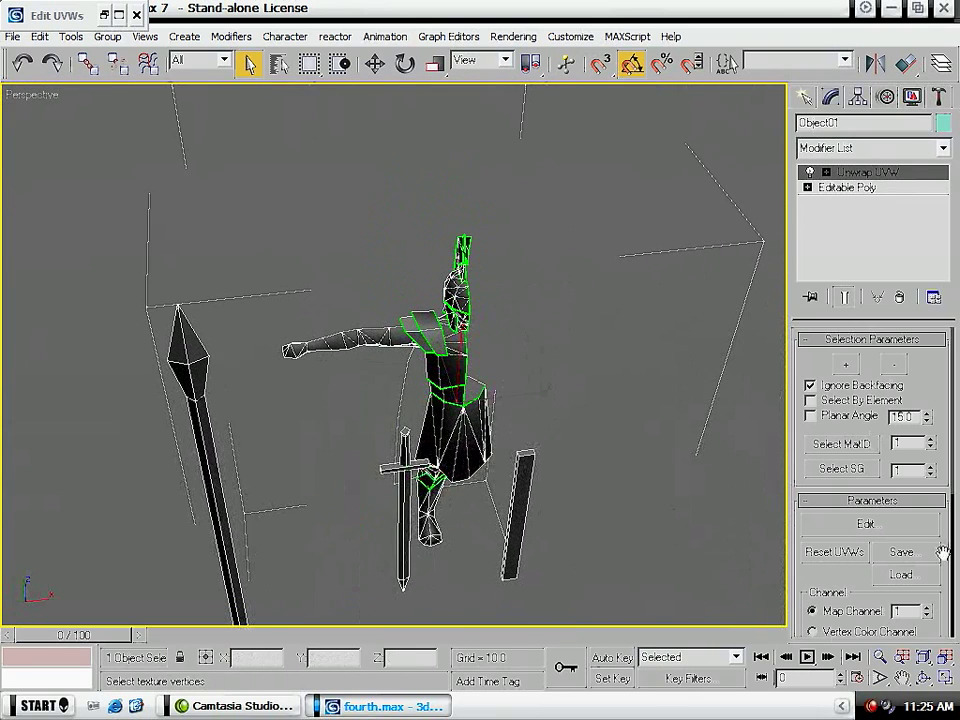
{"action": "left_click", "coordinate": [866, 526]}
{"action": "left_click", "coordinate": [525, 86]}
- Place the arm shell in the UV tile's lower-right corner, widen it and tilt it slightly
{"action": "middle_click_drag", "start_coordinate": [408, 350], "coordinate": [287, 422]}
{"action": "scroll", "coordinate": [337, 374], "scroll_direction": "down", "scroll_amount": 4}
{"action": "scroll", "coordinate": [346, 352], "scroll_direction": "up", "scroll_amount": 3}
{"action": "left_click_drag", "start_coordinate": [372, 394], "coordinate": [569, 422]}
{"action": "mouse_move", "coordinate": [535, 333]}
{"action": "left_mouse_down"}
{"action": "mouse_move", "coordinate": [486, 319]}
{"action": "mouse_move", "coordinate": [521, 347]}
{"action": "left_mouse_up"}
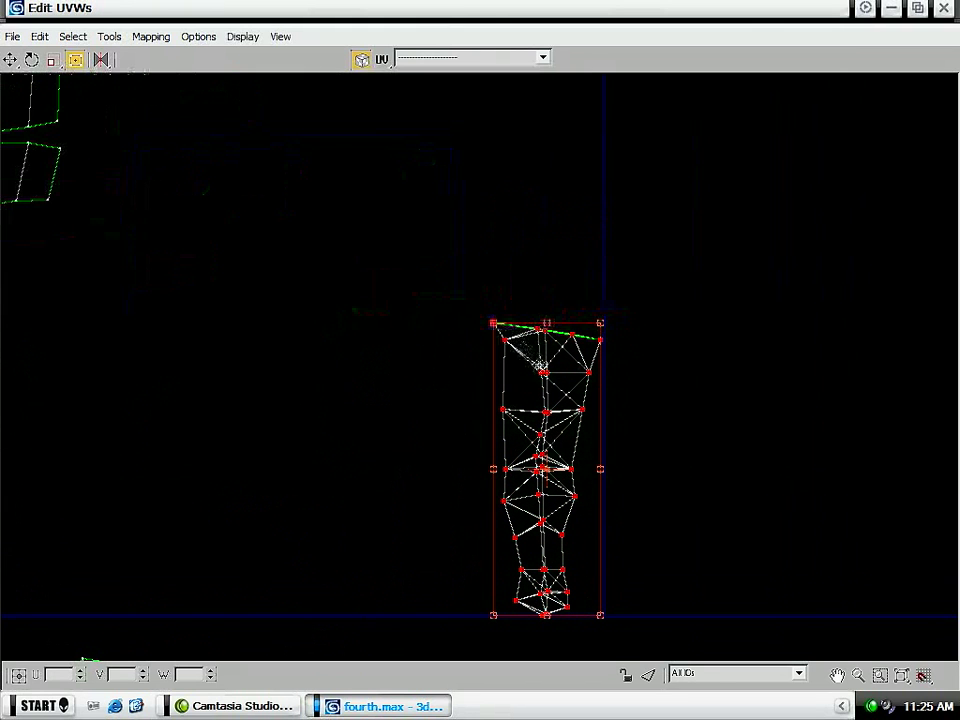
{"action": "left_click_drag", "start_coordinate": [597, 467], "coordinate": [578, 443]}
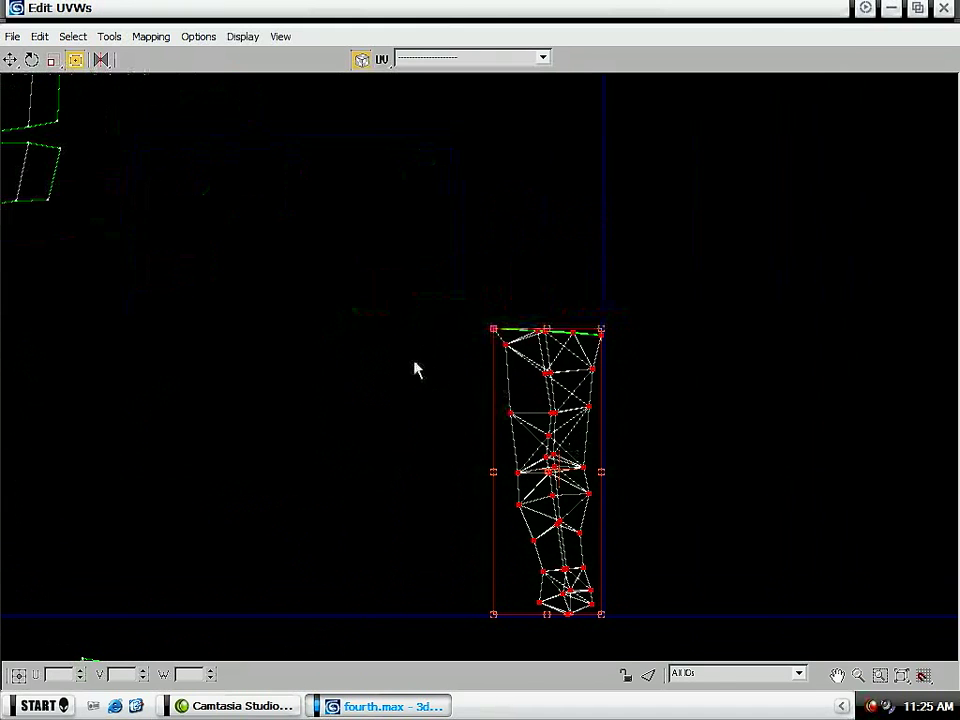
- Move the small bent shell away from the tall tapered panel shell, towards the UV tile
{"action": "middle_click_drag", "start_coordinate": [424, 352], "coordinate": [529, 315]}
{"action": "scroll", "coordinate": [529, 315], "scroll_direction": "down", "scroll_amount": 3}
{"action": "middle_click_drag", "start_coordinate": [354, 303], "coordinate": [673, 506]}
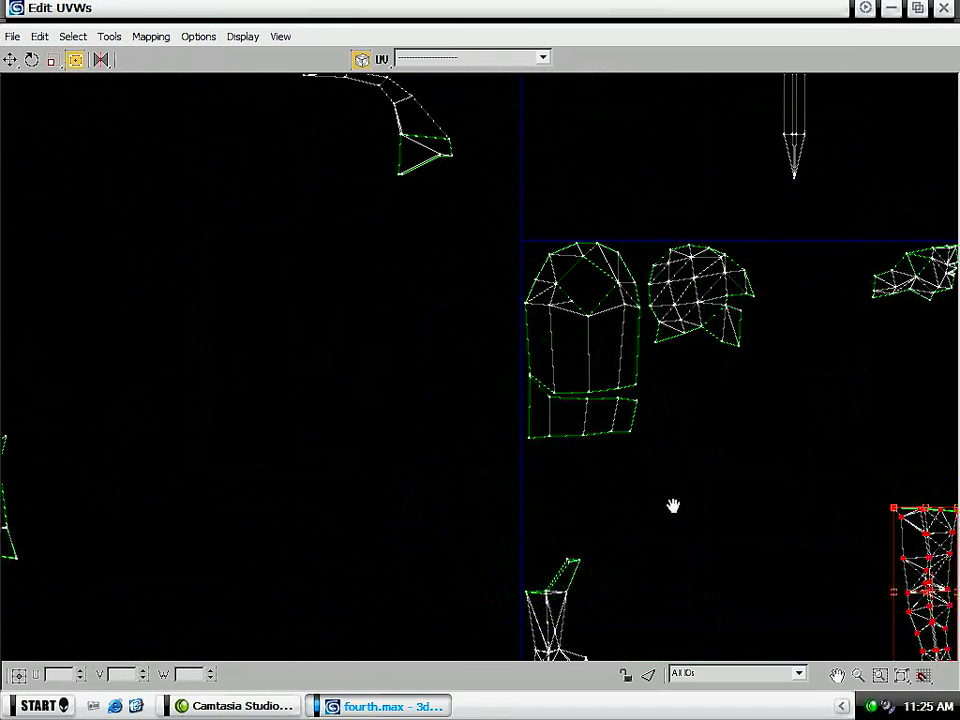
{"action": "scroll", "coordinate": [566, 430], "scroll_direction": "down", "scroll_amount": 3}
{"action": "middle_click_drag", "start_coordinate": [338, 423], "coordinate": [318, 324]}
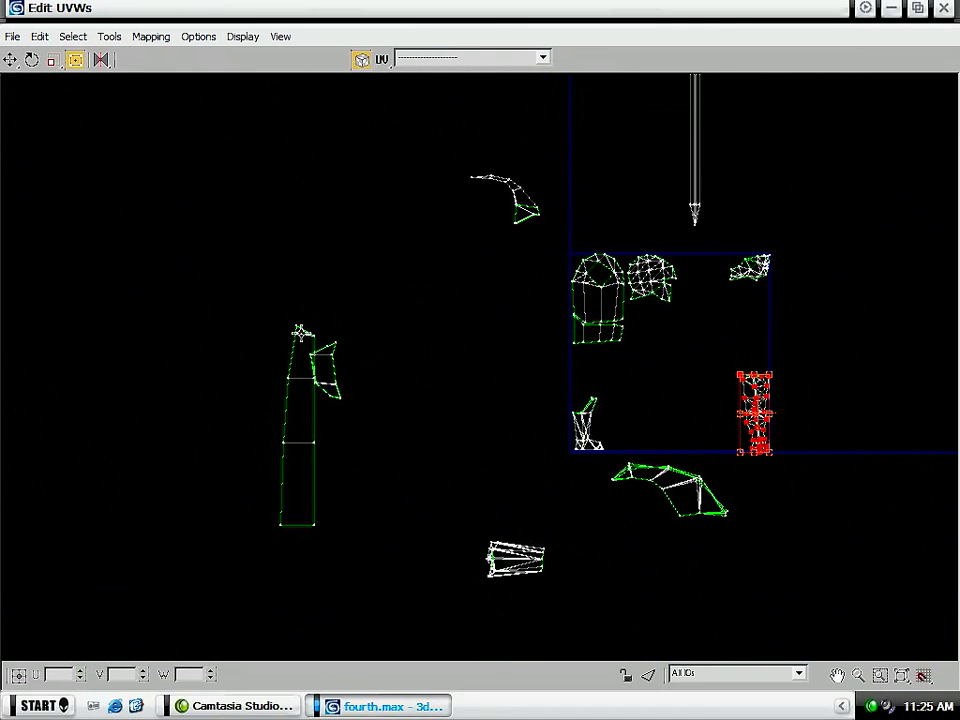
{"action": "scroll", "coordinate": [354, 381], "scroll_direction": "up", "scroll_amount": 2}
{"action": "left_click_drag", "start_coordinate": [287, 397], "coordinate": [274, 388]}
{"action": "scroll", "coordinate": [290, 378], "scroll_direction": "up", "scroll_amount": 3}
{"action": "left_click_drag", "start_coordinate": [396, 292], "coordinate": [246, 354]}
{"action": "left_click_drag", "start_coordinate": [304, 354], "coordinate": [600, 385]}
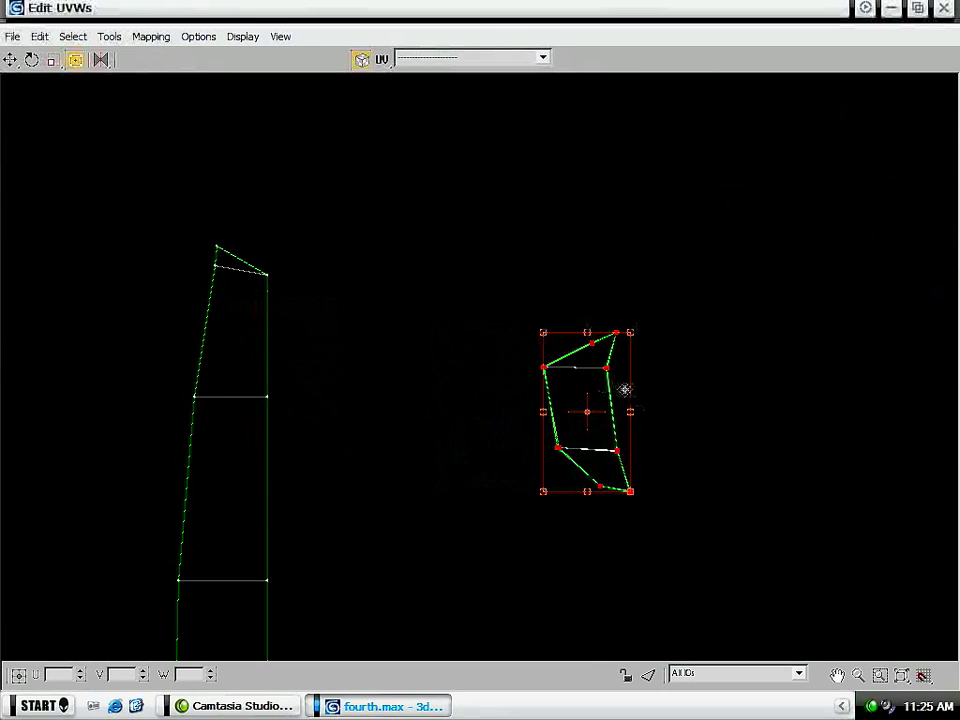
- Shrink the tall tapered panel shell and place it outside the tile's left edge, beside the torso shell
{"action": "scroll", "coordinate": [540, 390], "scroll_direction": "down", "scroll_amount": 2}
{"action": "left_click_drag", "start_coordinate": [435, 300], "coordinate": [279, 594]}
{"action": "left_click_drag", "start_coordinate": [386, 553], "coordinate": [369, 311]}
{"action": "middle_click_drag", "start_coordinate": [392, 311], "coordinate": [160, 395]}
{"action": "left_click_drag", "start_coordinate": [160, 395], "coordinate": [512, 453]}
- Shorten the sword shell by moving its blade tip vertices up towards the crossguard
{"action": "middle_click_drag", "start_coordinate": [662, 220], "coordinate": [418, 385]}
{"action": "left_click_drag", "start_coordinate": [561, 189], "coordinate": [512, 250]}
{"action": "left_click_drag", "start_coordinate": [479, 502], "coordinate": [455, 325]}
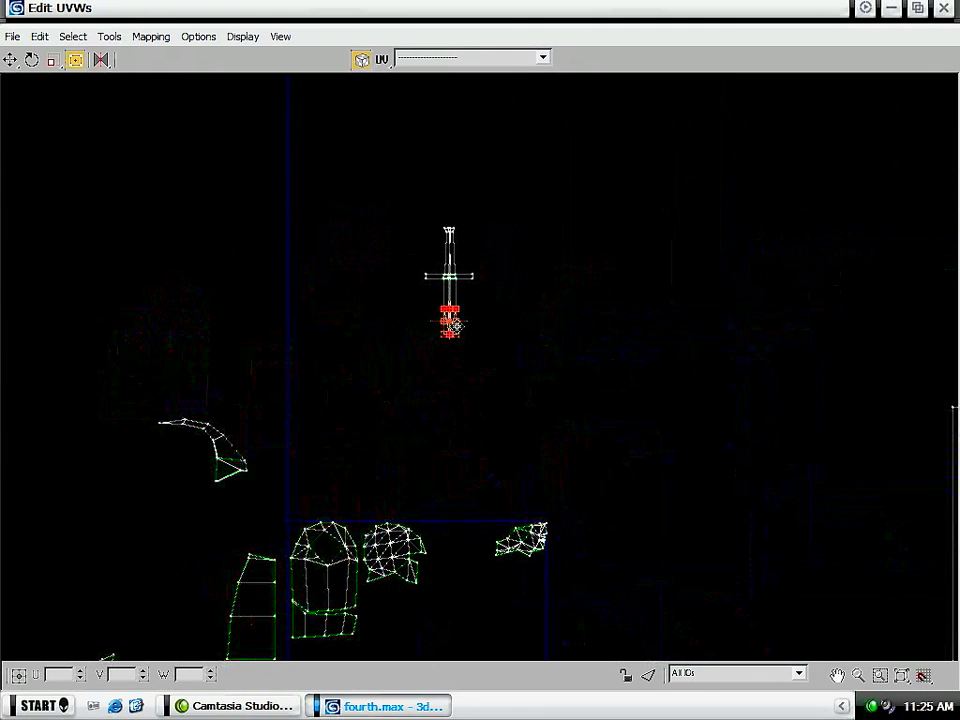
{"action": "left_click", "coordinate": [553, 291]}
- Move the whole sword shell into the UV tile, between the boot shell and the arm shell
{"action": "left_click_drag", "start_coordinate": [547, 191], "coordinate": [377, 340]}
{"action": "left_click_drag", "start_coordinate": [461, 294], "coordinate": [662, 570]}
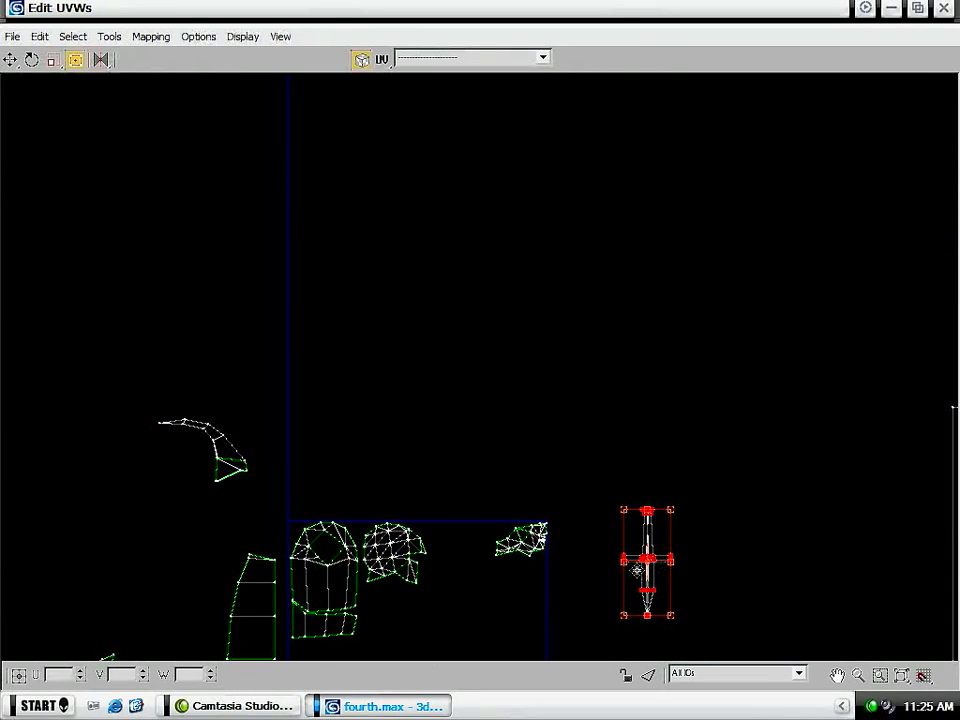
{"action": "middle_click_drag", "start_coordinate": [636, 572], "coordinate": [600, 275]}
{"action": "left_click_drag", "start_coordinate": [636, 347], "coordinate": [505, 398]}
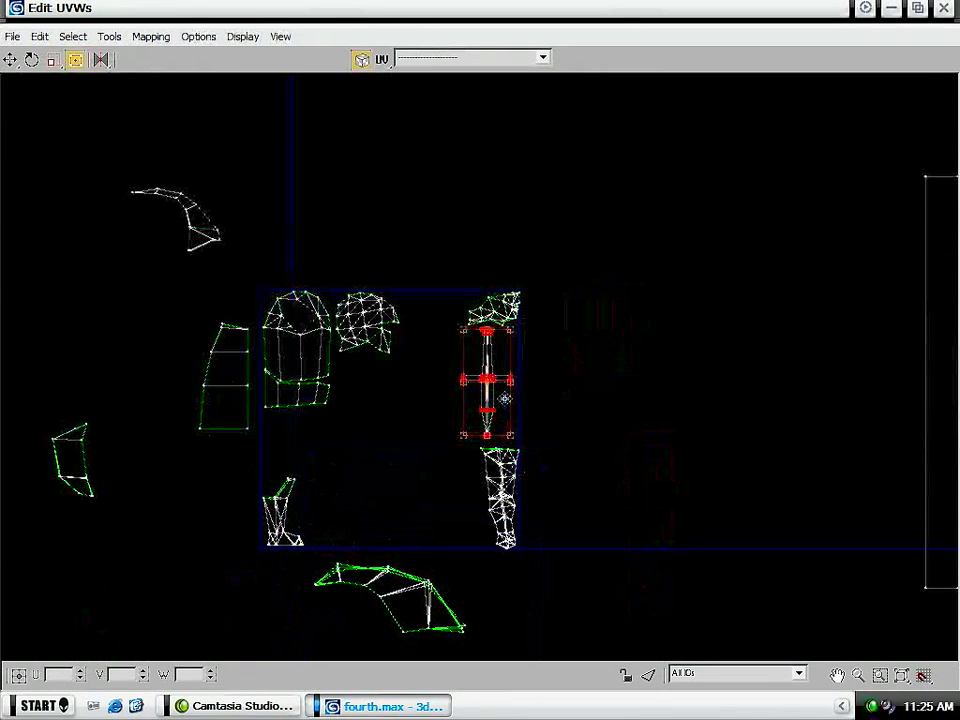
{"action": "scroll", "coordinate": [377, 424], "scroll_direction": "up", "scroll_amount": 5}
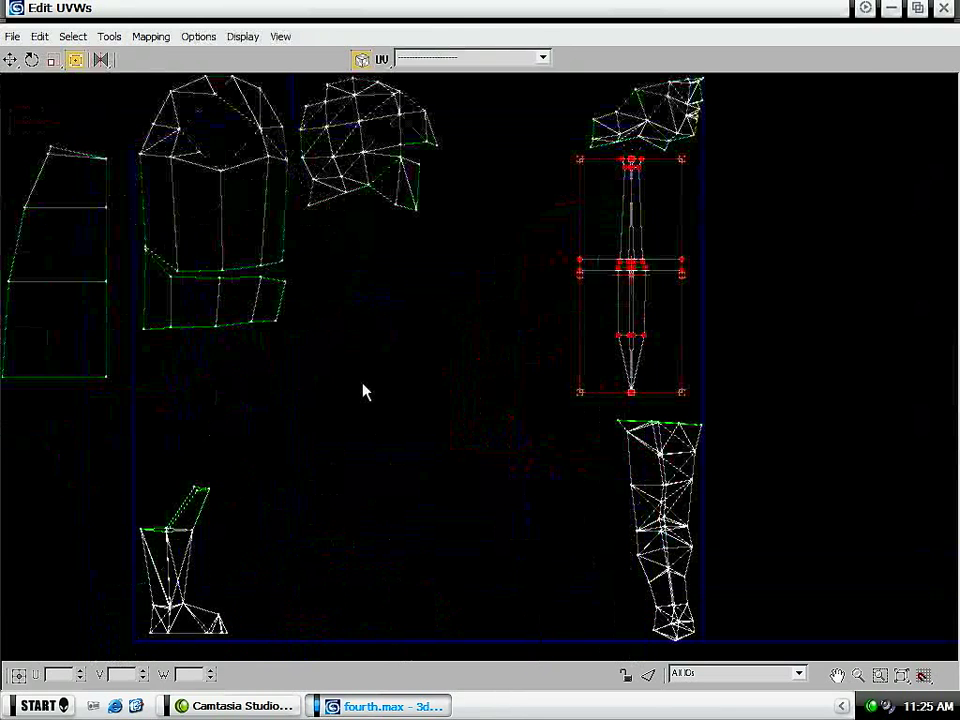
{"action": "left_click_drag", "start_coordinate": [662, 295], "coordinate": [448, 466]}
{"action": "left_click", "coordinate": [522, 420]}
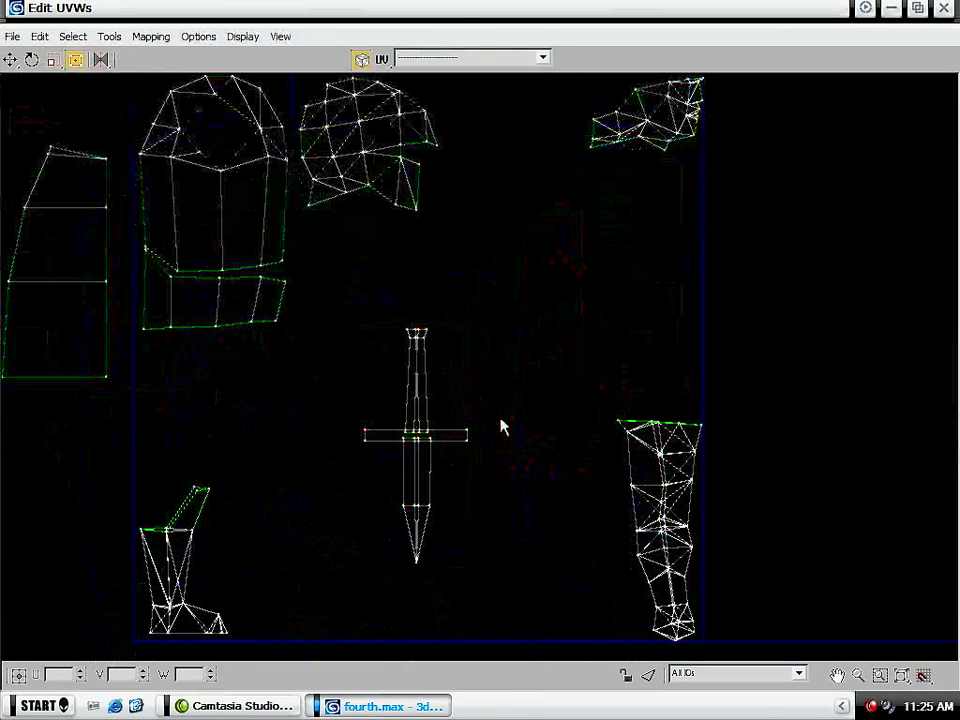
- Narrow the sword's crossguard by scaling its end vertices horizontally towards the blade
{"action": "left_click_drag", "start_coordinate": [493, 417], "coordinate": [452, 465]}
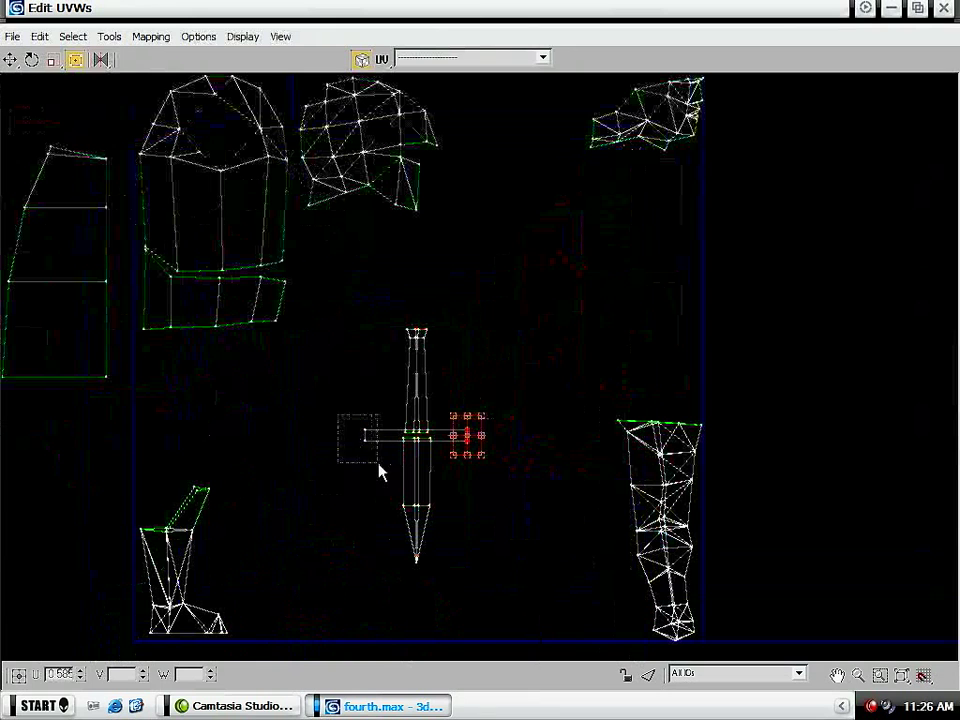
{"action": "left_click_drag", "start_coordinate": [379, 463], "coordinate": [380, 464], "text": "ctrl"}
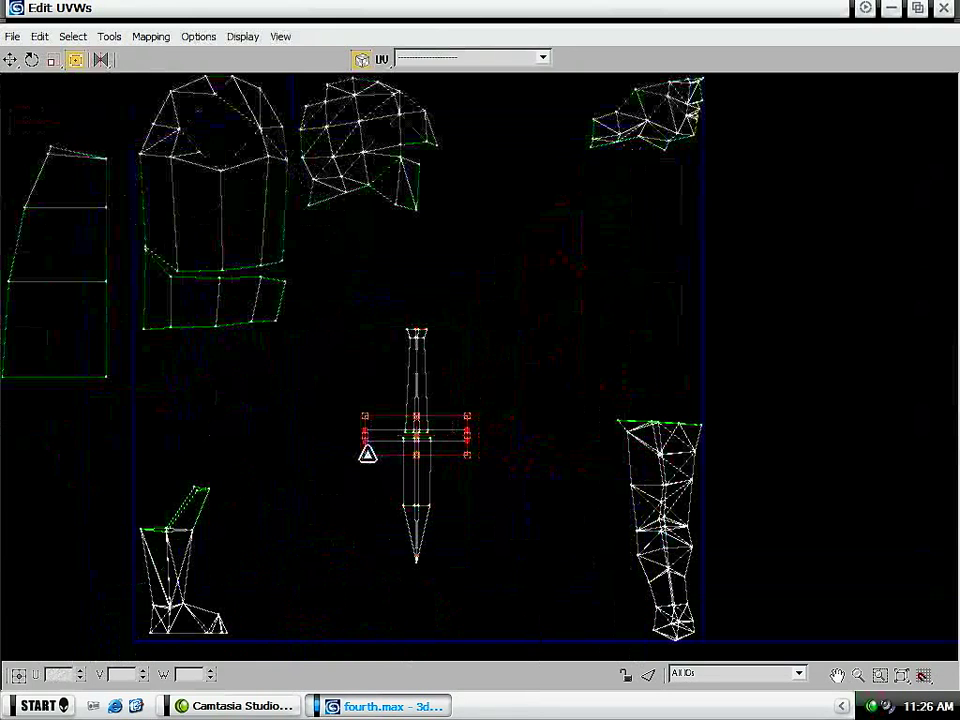
{"action": "left_click_drag", "start_coordinate": [56, 61], "coordinate": [54, 102]}
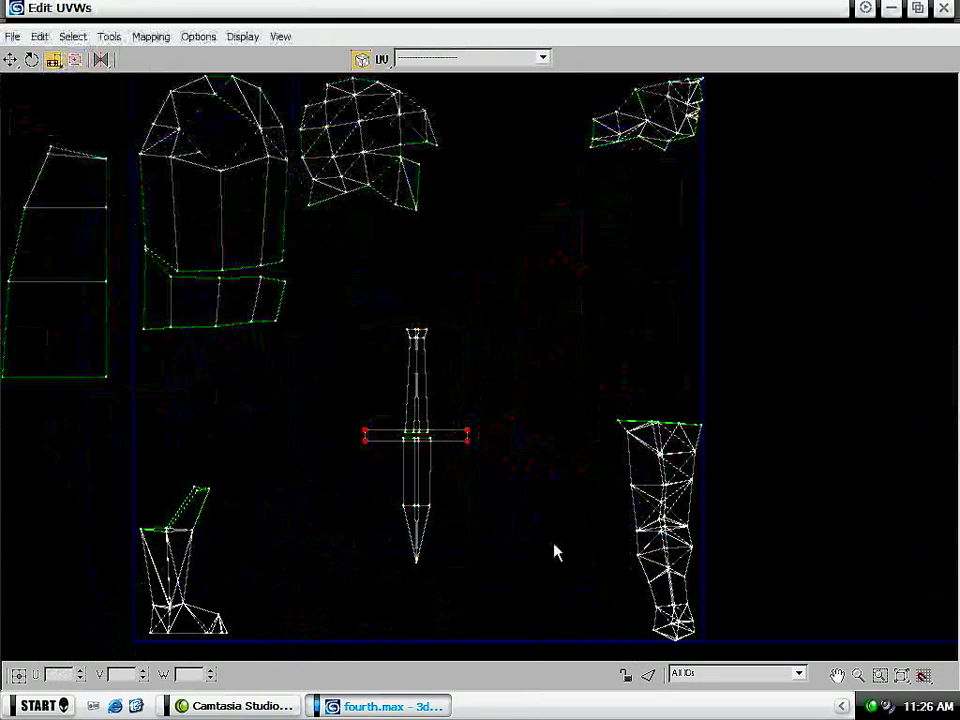
{"action": "left_click_drag", "start_coordinate": [375, 462], "coordinate": [441, 445]}
{"action": "left_click", "coordinate": [10, 59]}
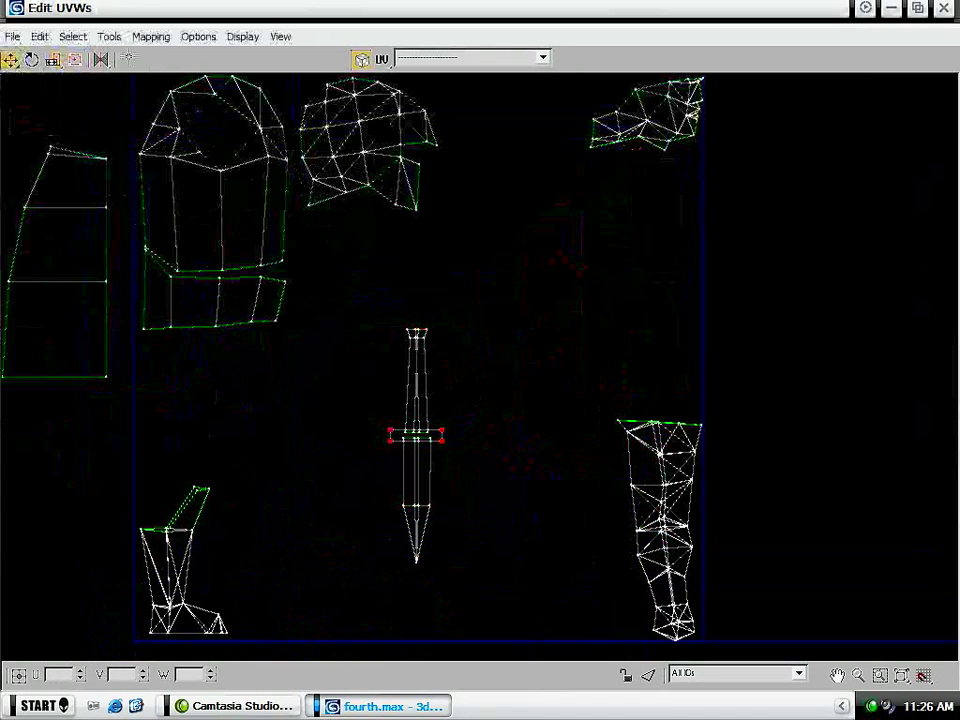
{"action": "left_click", "coordinate": [75, 59]}
- Shorten the sword's grip by lowering its pommel vertices, and place the sword directly above the arm shell
{"action": "left_click_drag", "start_coordinate": [378, 362], "coordinate": [427, 383]}
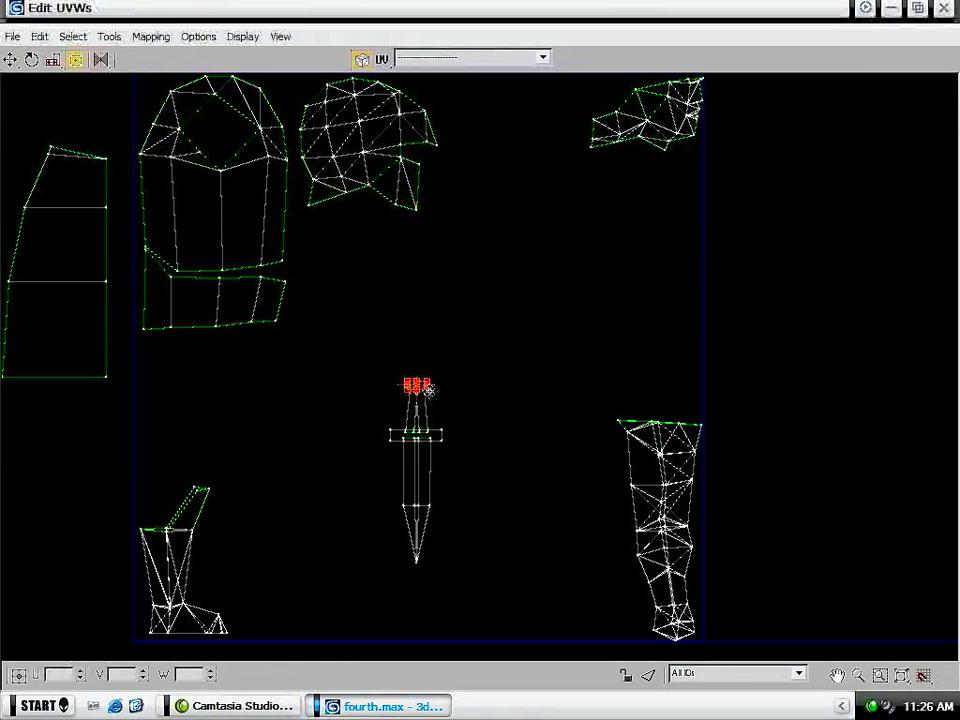
{"action": "left_click_drag", "start_coordinate": [482, 602], "coordinate": [363, 497]}
{"action": "left_click_drag", "start_coordinate": [521, 354], "coordinate": [281, 634]}
{"action": "left_click_drag", "start_coordinate": [444, 527], "coordinate": [681, 337]}
- Shorten the long rectangular shell outside the tile and place it in the tile between the boot and arm shells
{"action": "scroll", "coordinate": [338, 265], "scroll_direction": "down", "scroll_amount": 5}
{"action": "middle_click_drag", "start_coordinate": [645, 268], "coordinate": [522, 328]}
{"action": "left_click_drag", "start_coordinate": [733, 144], "coordinate": [555, 572]}
{"action": "left_click_drag", "start_coordinate": [639, 163], "coordinate": [647, 448]}
{"action": "left_click_drag", "start_coordinate": [651, 429], "coordinate": [156, 386]}
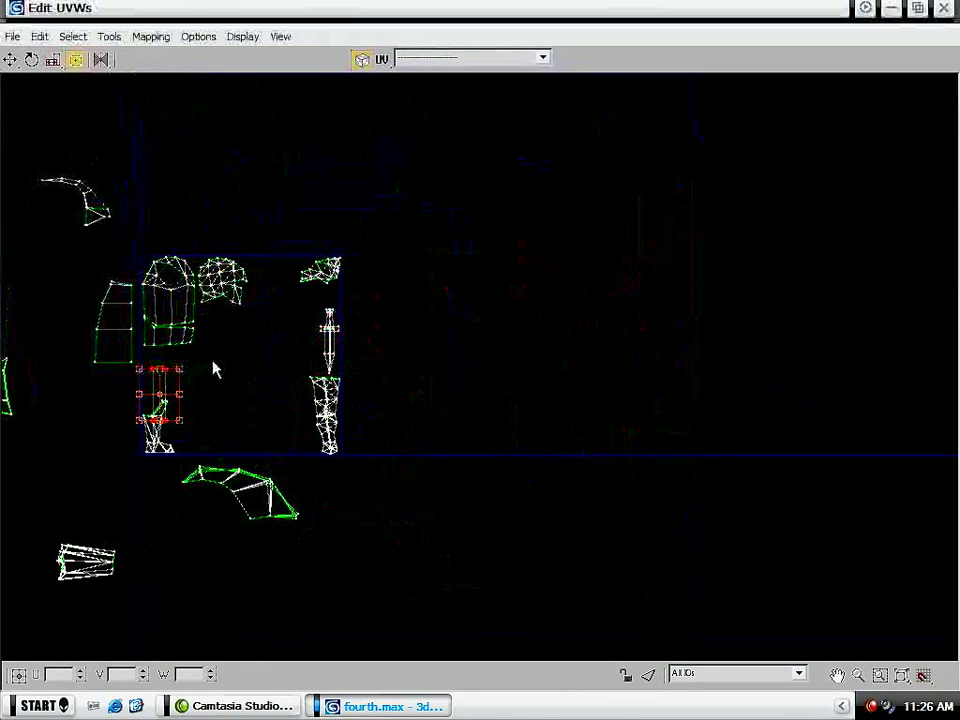
{"action": "scroll", "coordinate": [296, 350], "scroll_direction": "up", "scroll_amount": 5}
{"action": "middle_click_drag", "start_coordinate": [193, 411], "coordinate": [303, 362]}
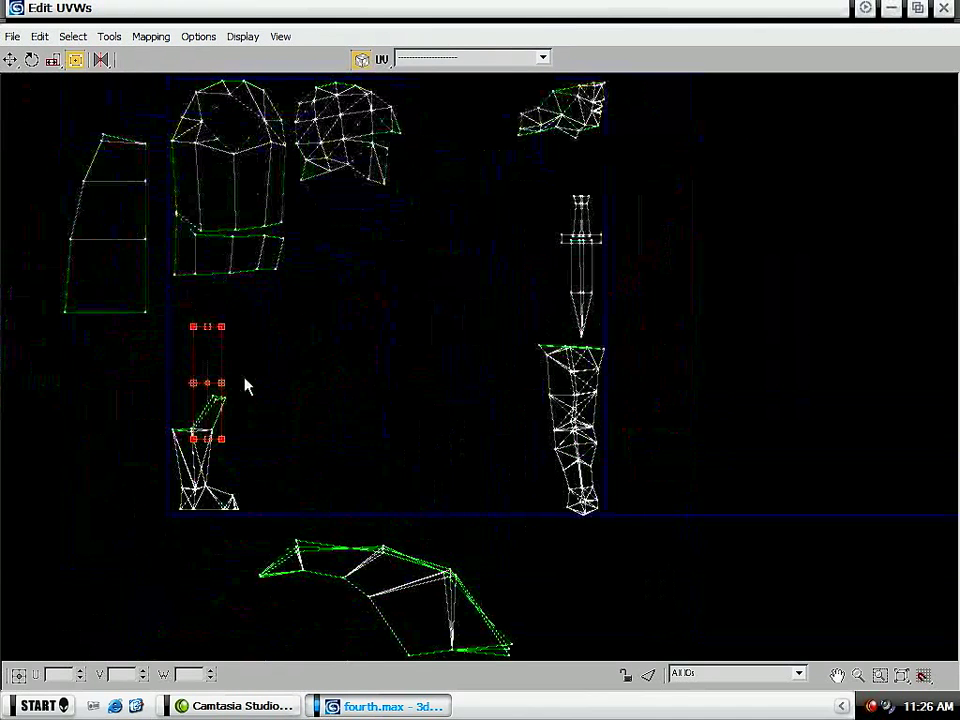
{"action": "left_click_drag", "start_coordinate": [218, 399], "coordinate": [377, 416]}
{"action": "left_click", "coordinate": [285, 405]}
- Move the boot shell out past the tile's right edge and put the rectangular shell in the lower-left corner
{"action": "left_click_drag", "start_coordinate": [272, 383], "coordinate": [138, 522]}
{"action": "left_click_drag", "start_coordinate": [214, 463], "coordinate": [756, 386]}
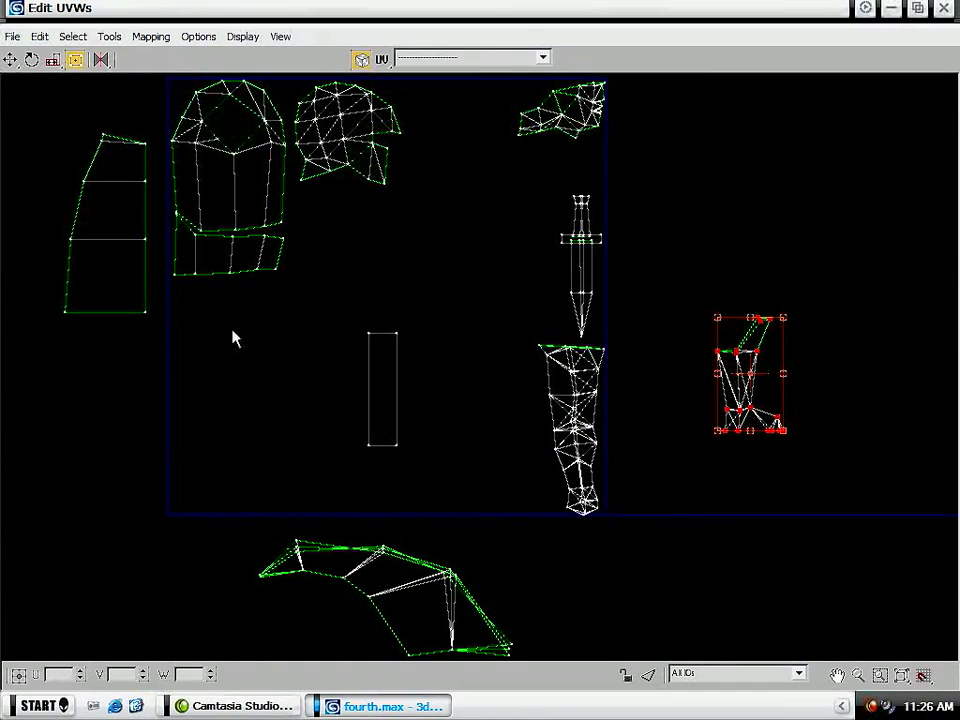
{"action": "left_click_drag", "start_coordinate": [418, 319], "coordinate": [313, 469]}
{"action": "left_click_drag", "start_coordinate": [376, 416], "coordinate": [179, 483]}
{"action": "middle_click_drag", "start_coordinate": [227, 213], "coordinate": [202, 285]}
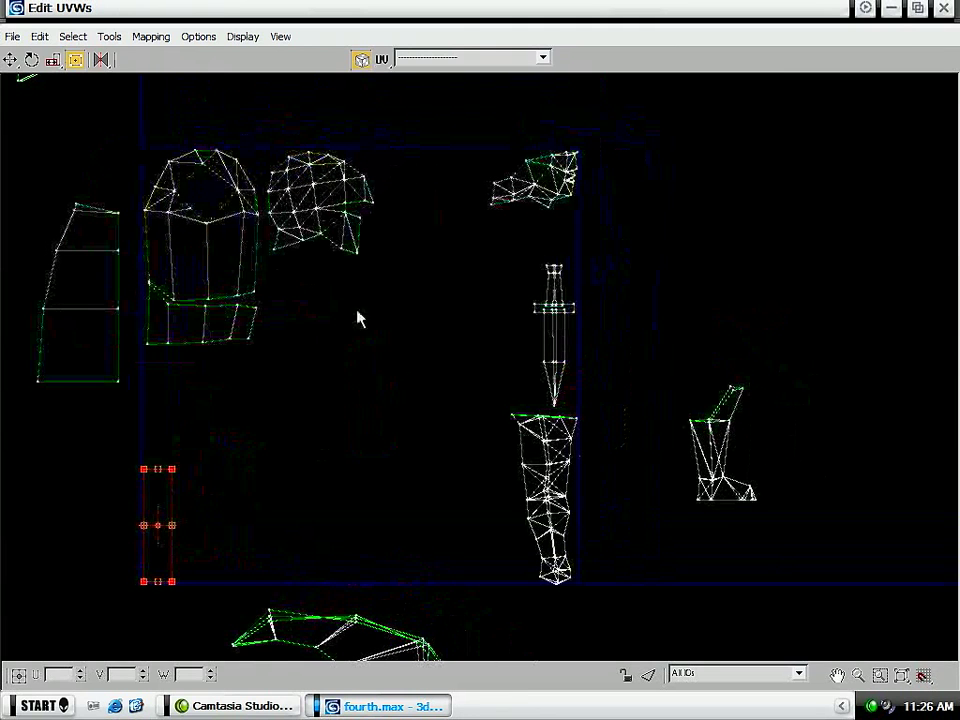
- Move the sword shell to the tile's middle and place the tapered panel shell directly above the arm shell
{"action": "left_click_drag", "start_coordinate": [622, 250], "coordinate": [470, 418]}
{"action": "left_click_drag", "start_coordinate": [553, 360], "coordinate": [355, 412]}
{"action": "left_click_drag", "start_coordinate": [17, 176], "coordinate": [128, 420]}
{"action": "left_click_drag", "start_coordinate": [96, 354], "coordinate": [553, 378]}
- Enlarge the irregular shell in the UV tile's upper-right corner
{"action": "middle_click_drag", "start_coordinate": [545, 110], "coordinate": [538, 140]}
{"action": "left_click_drag", "start_coordinate": [634, 152], "coordinate": [469, 262]}
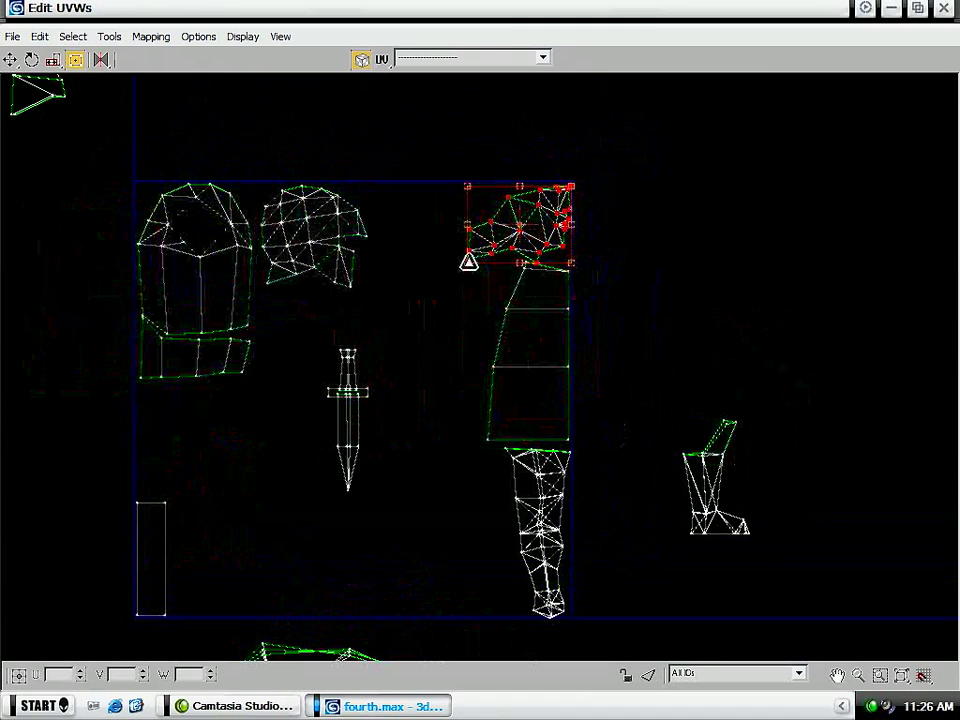
- Place the spearhead shell outside the tile's right edge, above the boot shell, and rotate it upright with its point up
{"action": "middle_click_drag", "start_coordinate": [408, 225], "coordinate": [718, 515]}
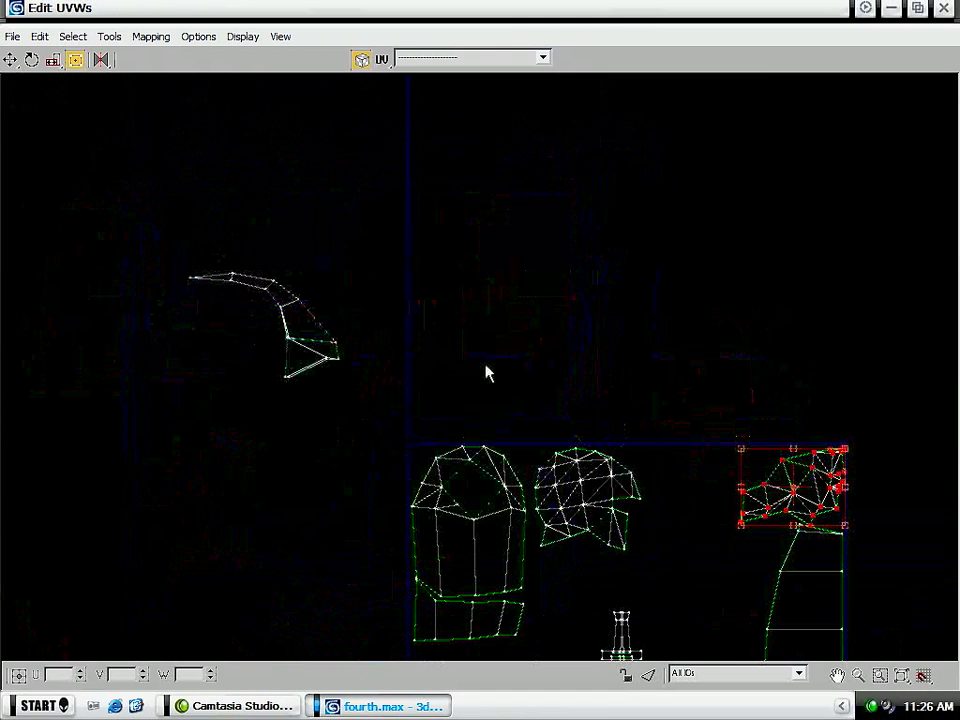
{"action": "scroll", "coordinate": [478, 375], "scroll_direction": "down", "scroll_amount": 5}
{"action": "left_click_drag", "start_coordinate": [192, 424], "coordinate": [497, 370]}
{"action": "scroll", "coordinate": [497, 370], "scroll_direction": "up", "scroll_amount": 5}
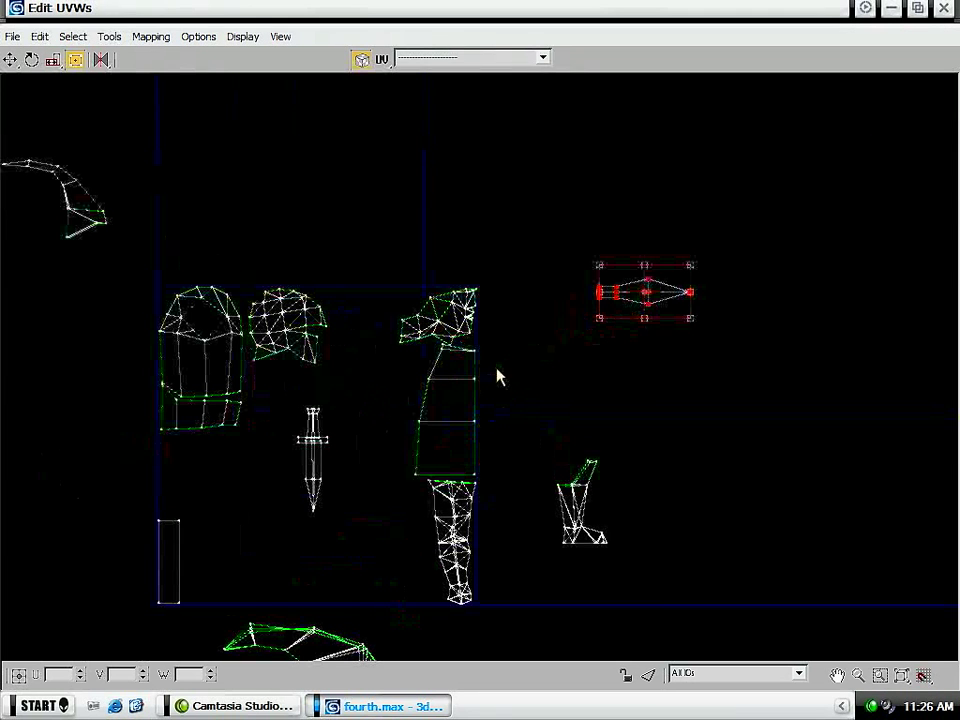
{"action": "left_click_drag", "start_coordinate": [666, 312], "coordinate": [625, 338]}
{"action": "scroll", "coordinate": [268, 343], "scroll_direction": "down", "scroll_amount": 4}
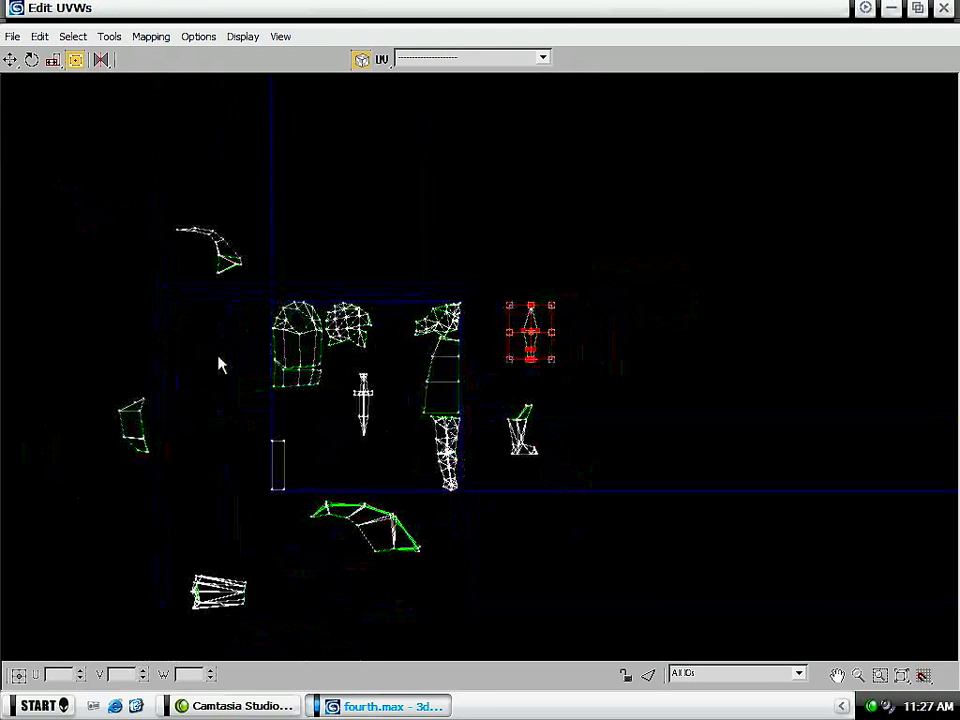
- Move the thin white curved shell down beside the tile's left edge, and shrink the green-edged curved shell beneath the tile
{"action": "middle_click_drag", "start_coordinate": [223, 343], "coordinate": [233, 346]}
{"action": "left_click_drag", "start_coordinate": [180, 211], "coordinate": [244, 444]}
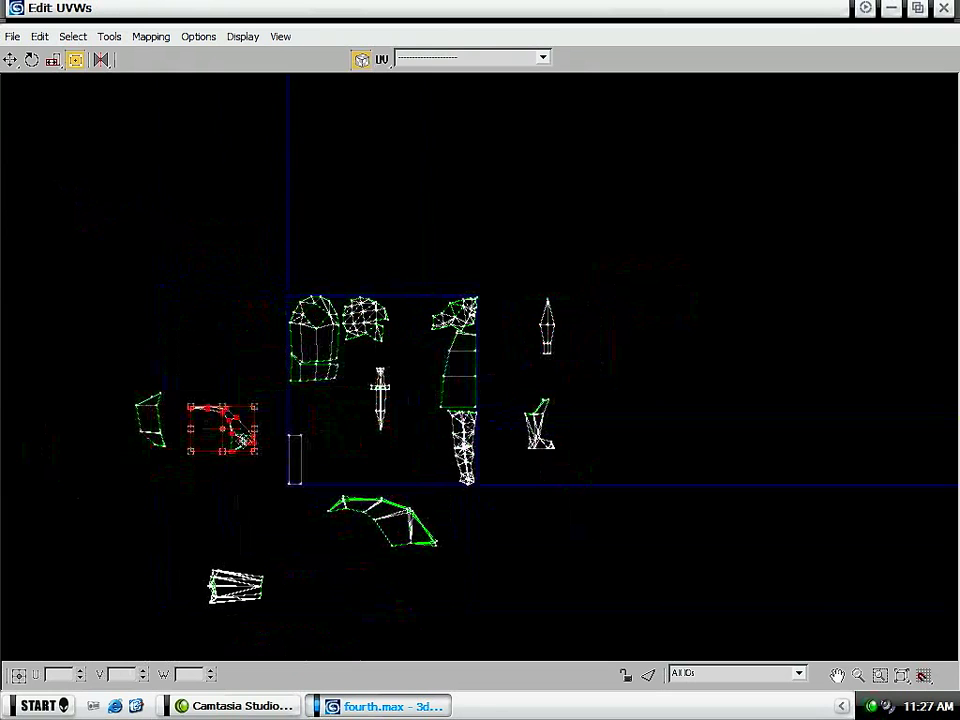
{"action": "left_click_drag", "start_coordinate": [471, 579], "coordinate": [300, 497]}
{"action": "left_click_drag", "start_coordinate": [411, 493], "coordinate": [390, 506]}
- Move the sleeve-like shell from outside the lower-left corner into the UV tile, beneath the sword
{"action": "left_click_drag", "start_coordinate": [280, 641], "coordinate": [175, 564]}
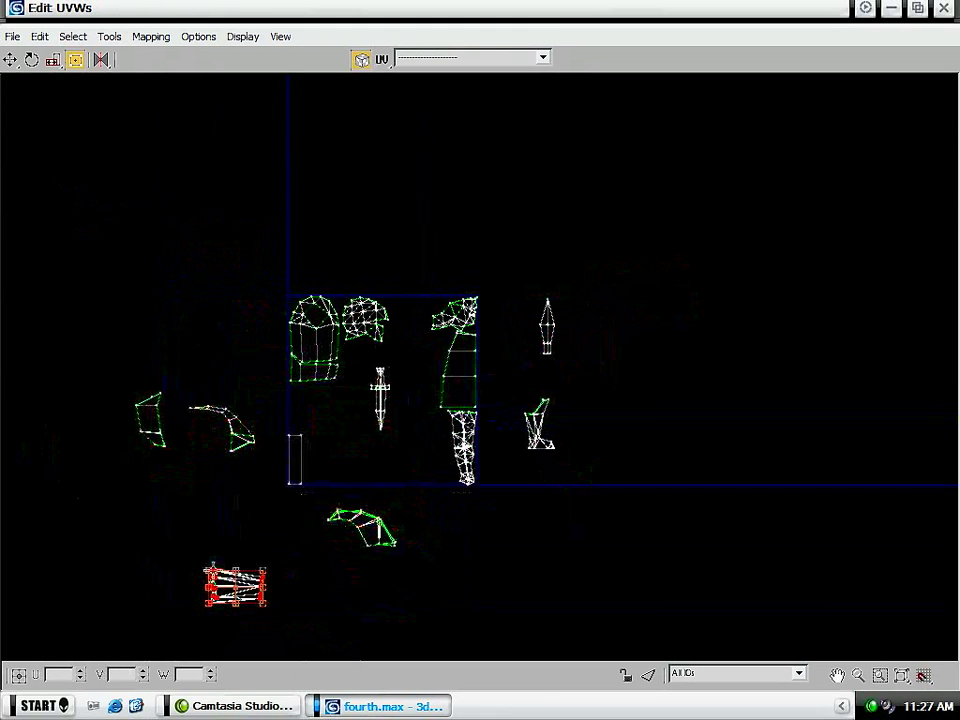
{"action": "left_click_drag", "start_coordinate": [235, 587], "coordinate": [349, 448]}
{"action": "scroll", "coordinate": [331, 468], "scroll_direction": "up", "scroll_amount": 5}
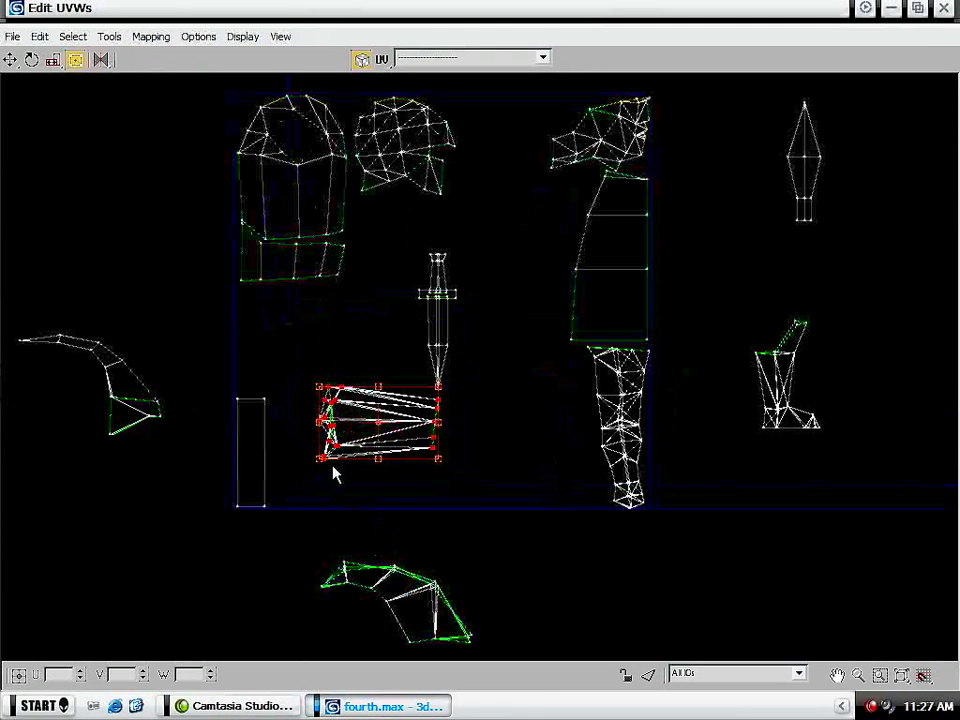
- Move the rectangular shell outside the tile's lower-left corner and the helmet shell outside its right edge
{"action": "left_click", "coordinate": [250, 450]}
{"action": "left_click_drag", "start_coordinate": [250, 450], "coordinate": [153, 556]}
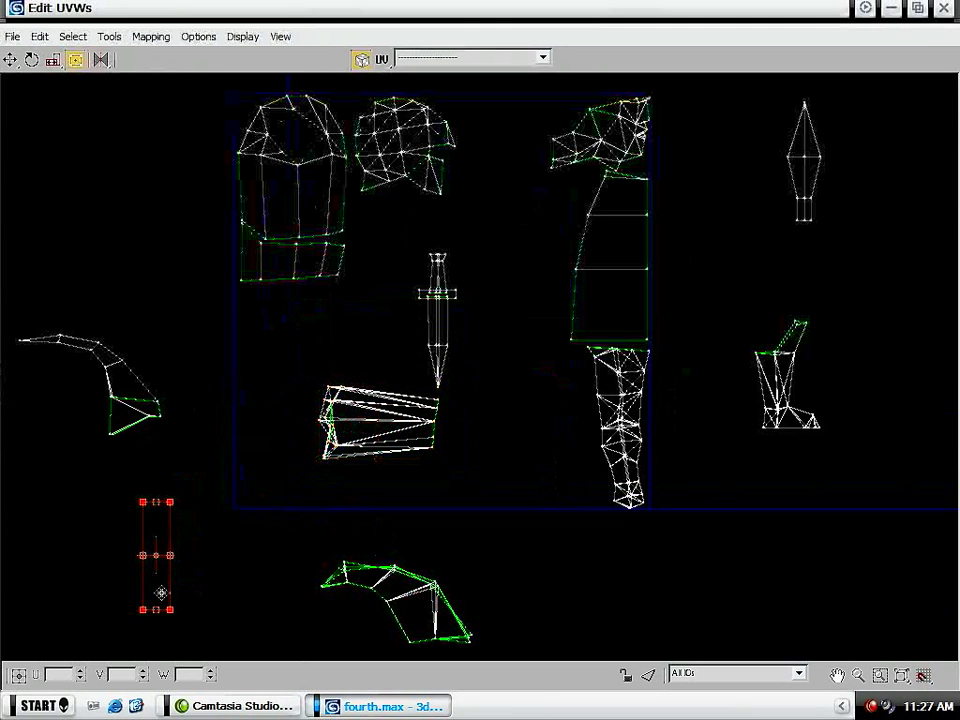
{"action": "left_click", "coordinate": [362, 100]}
{"action": "left_click_drag", "start_coordinate": [400, 125], "coordinate": [712, 186]}
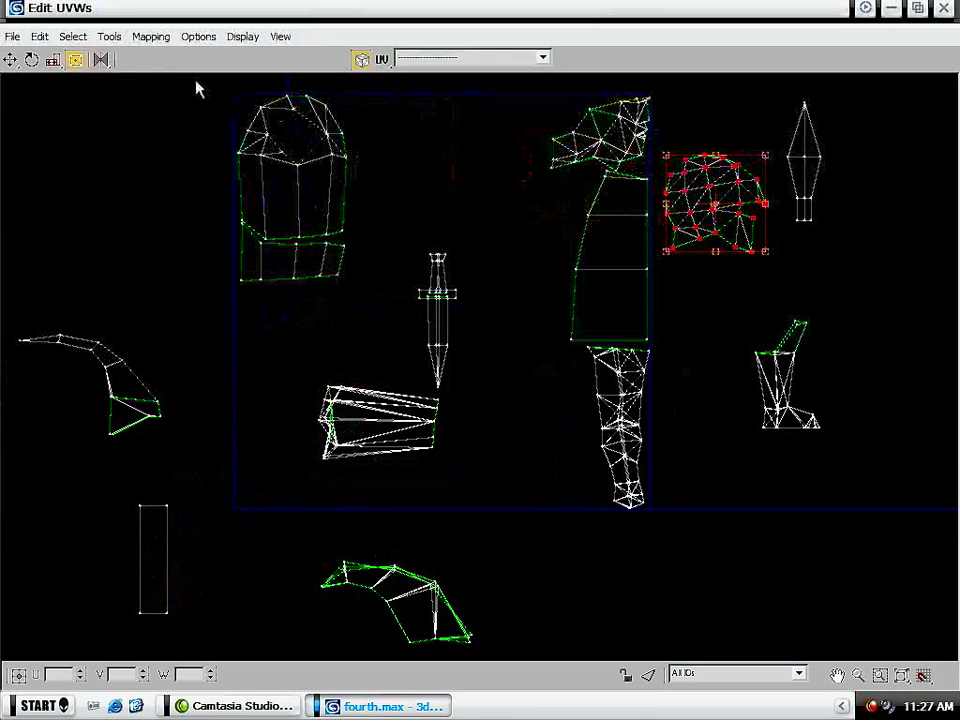
- Enlarge the torso shell and the banded shell beneath it together, keeping them in the tile's upper-left corner
{"action": "left_click", "coordinate": [381, 319]}
{"action": "left_click_drag", "start_coordinate": [361, 211], "coordinate": [187, 92]}
{"action": "left_click_drag", "start_coordinate": [347, 283], "coordinate": [387, 325]}
{"action": "middle_click_drag", "start_coordinate": [533, 322], "coordinate": [432, 302]}
{"action": "scroll", "coordinate": [430, 299], "scroll_direction": "down", "scroll_amount": 3}
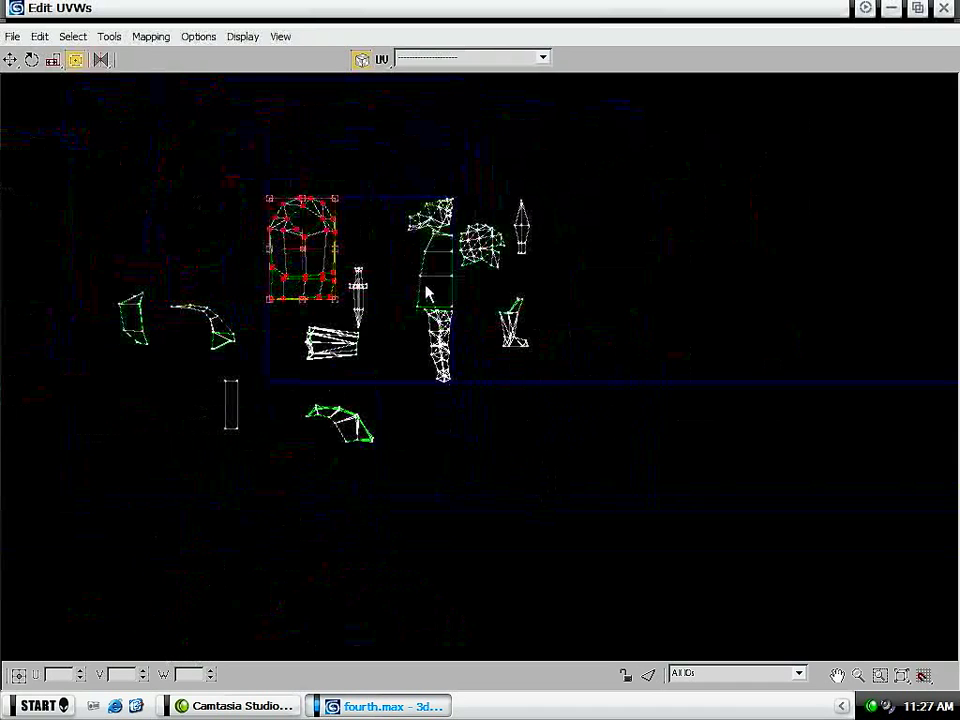
- Bring the small shell lying far from the others to just beneath the UV tile's lower-left corner
{"action": "scroll", "coordinate": [425, 279], "scroll_direction": "down", "scroll_amount": 5}
{"action": "left_click_drag", "start_coordinate": [332, 444], "coordinate": [230, 376]}
{"action": "left_click_drag", "start_coordinate": [278, 402], "coordinate": [383, 323]}
{"action": "scroll", "coordinate": [389, 260], "scroll_direction": "down", "scroll_amount": 5}
{"action": "scroll", "coordinate": [414, 248], "scroll_direction": "up", "scroll_amount": 5}
{"action": "scroll", "coordinate": [416, 256], "scroll_direction": "up", "scroll_amount": 5}
{"action": "key", "text": "z"}
{"action": "scroll", "coordinate": [245, 465], "scroll_direction": "down", "scroll_amount": 5}
{"action": "middle_click_drag", "start_coordinate": [200, 495], "coordinate": [389, 350]}
{"action": "left_click", "coordinate": [79, 62]}
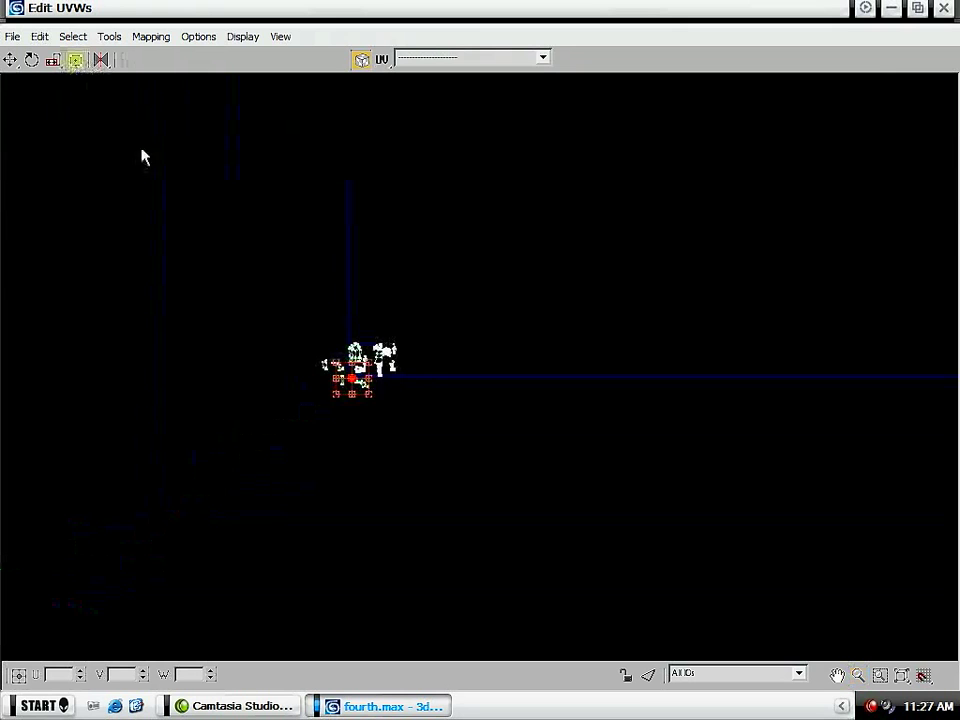
{"action": "scroll", "coordinate": [360, 445], "scroll_direction": "up", "scroll_amount": 5}
{"action": "scroll", "coordinate": [356, 229], "scroll_direction": "down", "scroll_amount": 5}
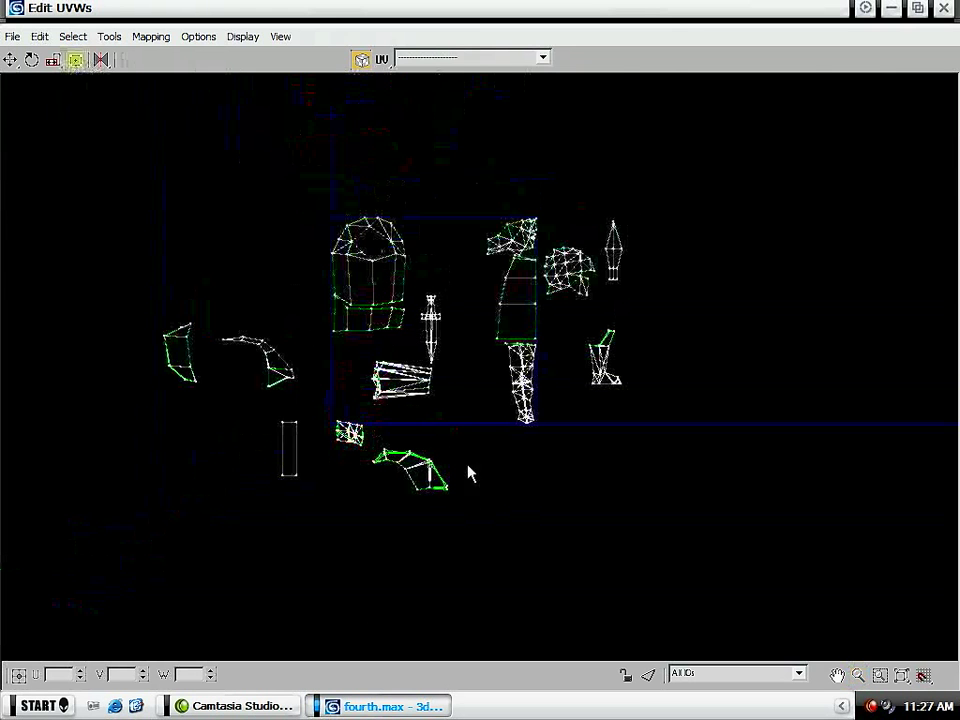
- Select the vertices of the sleeve-like shell beneath the sword
{"action": "scroll", "coordinate": [407, 437], "scroll_direction": "up", "scroll_amount": 3}
{"action": "left_click_drag", "start_coordinate": [474, 436], "coordinate": [279, 265]}
{"action": "left_click_drag", "start_coordinate": [543, 433], "coordinate": [252, 238]}
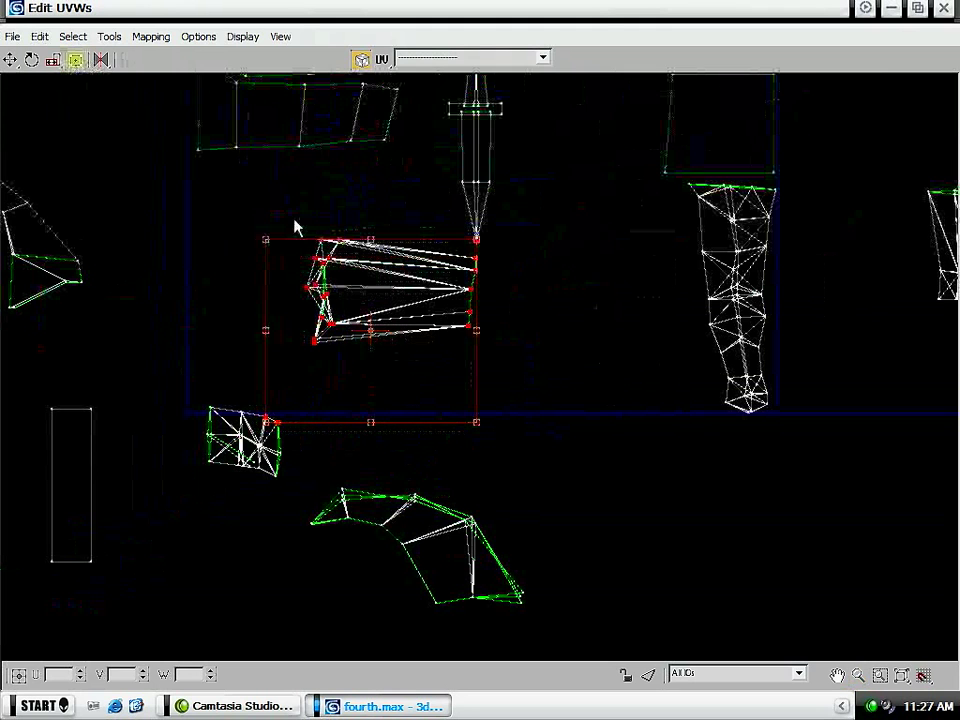
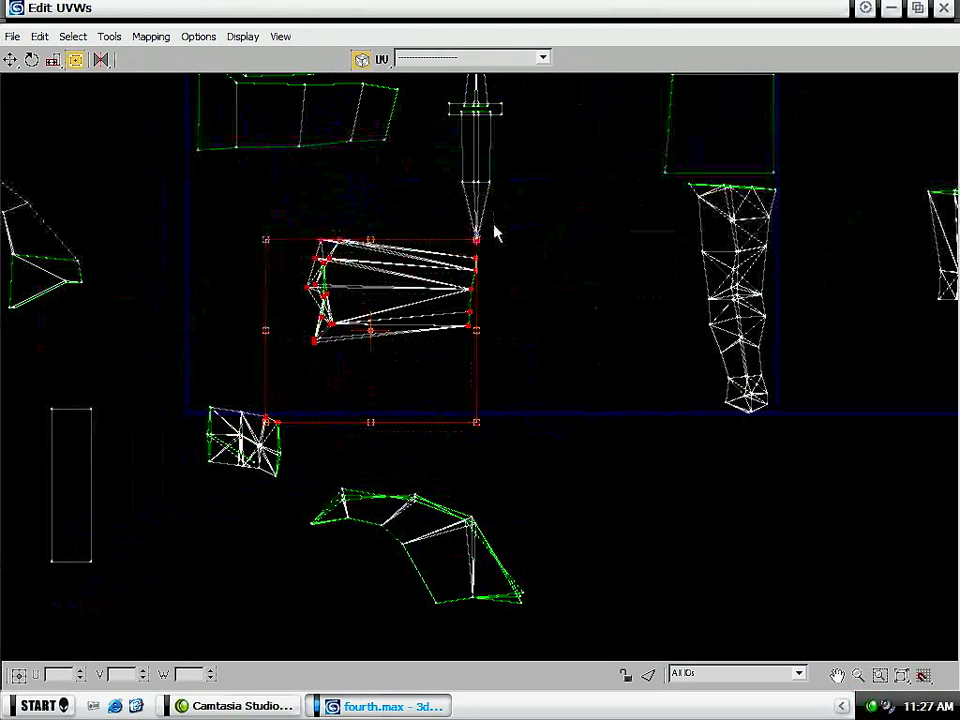
- Drop the stray vertices from the selection, stand the sleeve-like shell upright left of the sword and mirror it horizontally
{"action": "left_click_drag", "start_coordinate": [305, 465], "coordinate": [221, 393], "text": "alt"}
{"action": "left_click_drag", "start_coordinate": [396, 322], "coordinate": [332, 288]}
{"action": "middle_click_drag", "start_coordinate": [313, 280], "coordinate": [378, 385]}
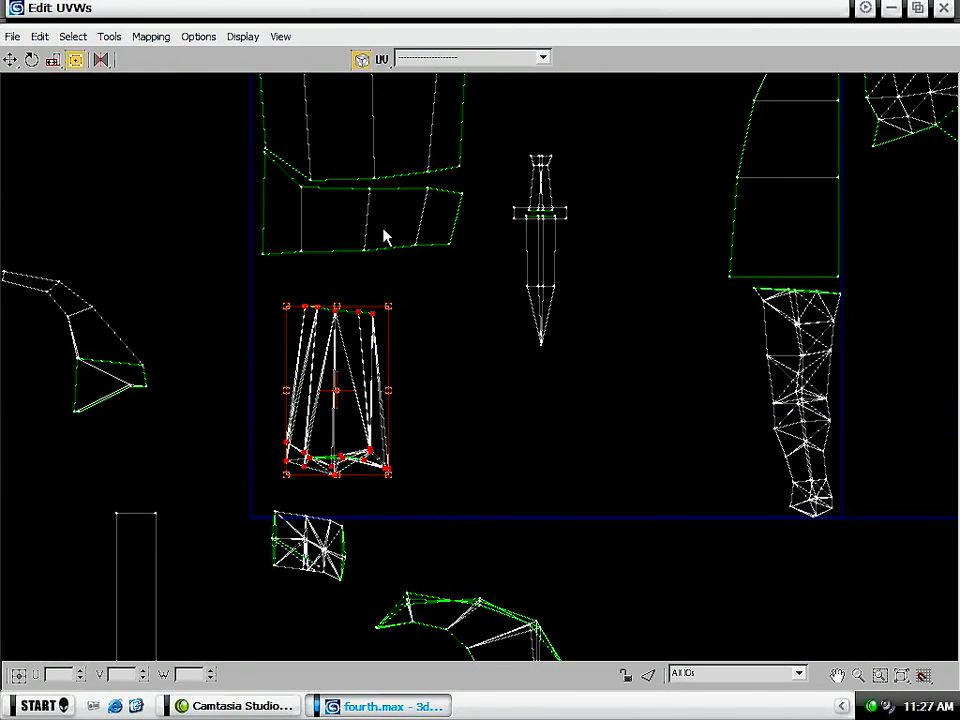
{"action": "left_click", "coordinate": [101, 61]}
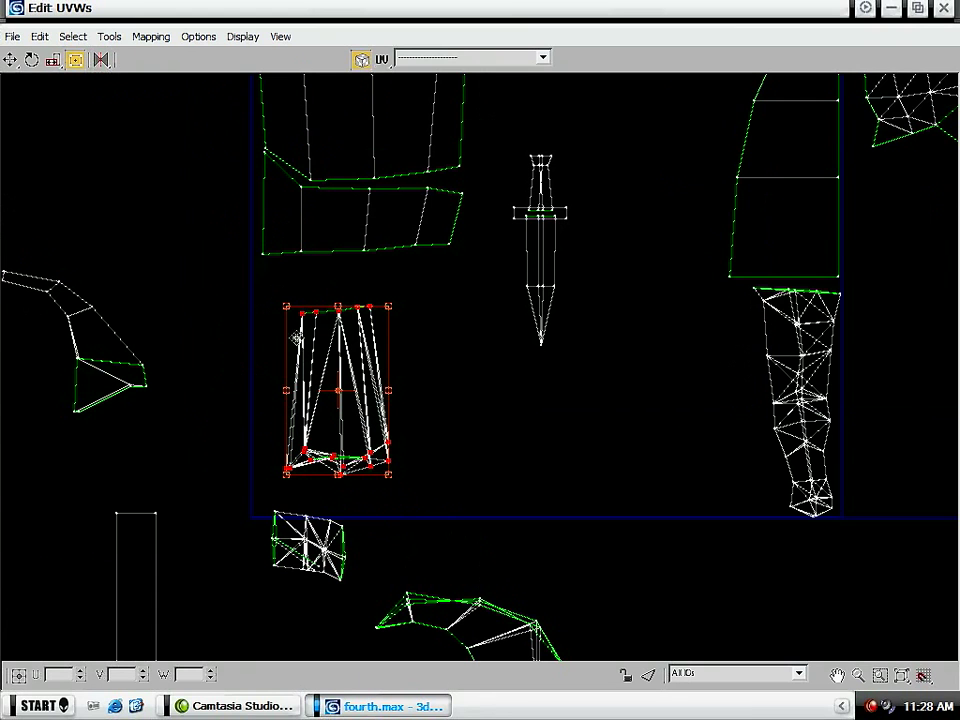
- Enlarge the sleeve-like shell to fill the tile's lower-left corner beneath the banded shell and spread its upper corner vertices outward
{"action": "left_click_drag", "start_coordinate": [359, 325], "coordinate": [324, 279]}
{"action": "left_click_drag", "start_coordinate": [352, 422], "coordinate": [476, 509]}
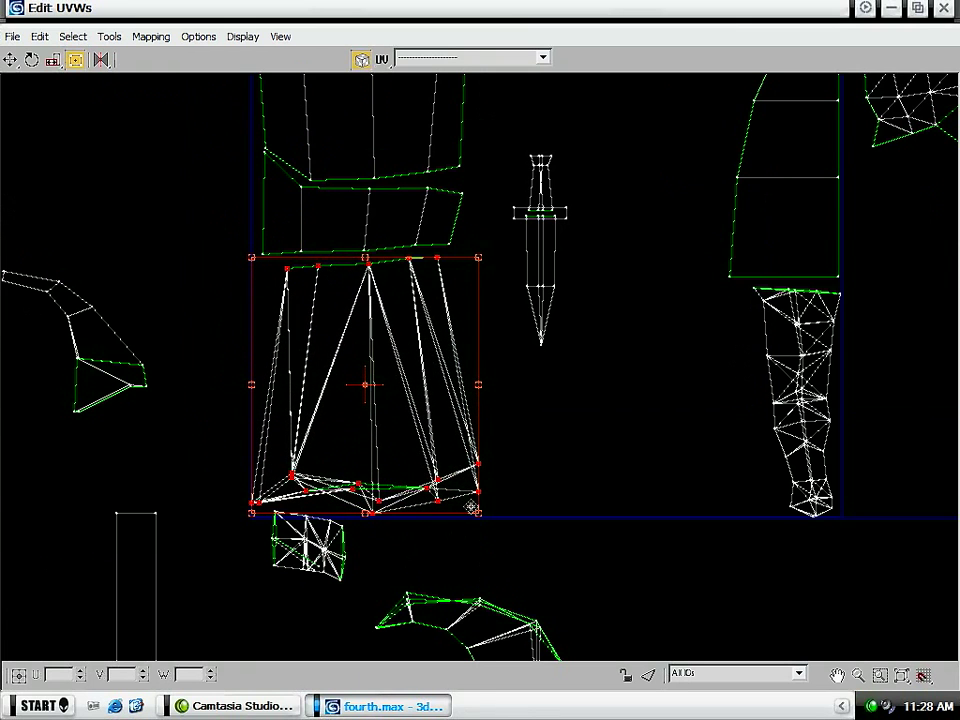
{"action": "left_click_drag", "start_coordinate": [458, 257], "coordinate": [269, 268]}
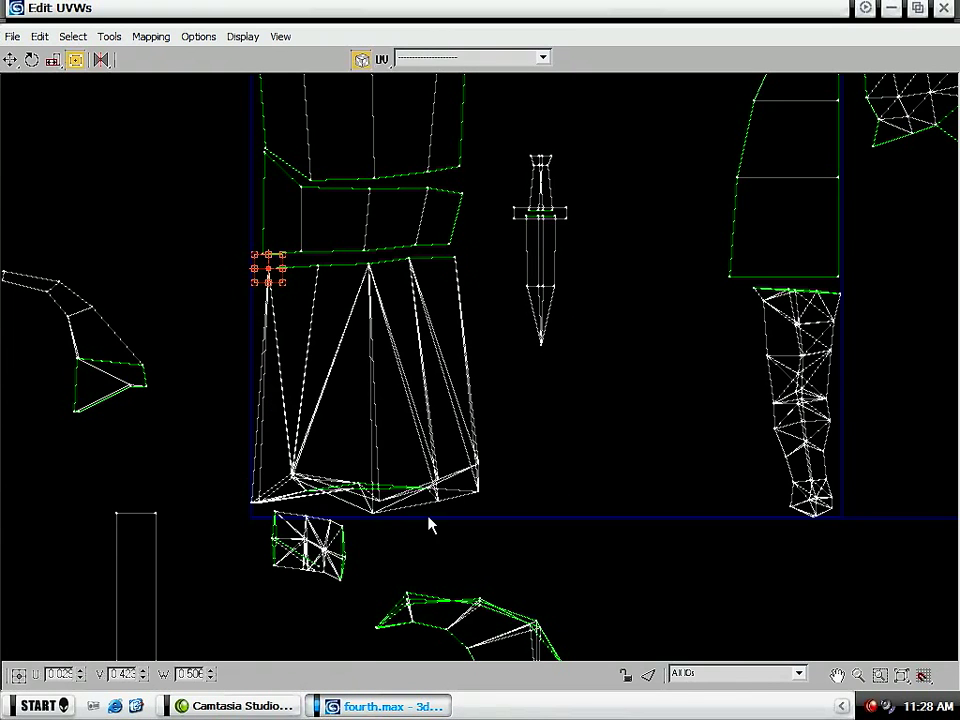
- Inspect the small shell beneath the tile's lower-left corner and convert the unwrapped model back to an Editable Poly
{"action": "left_click_drag", "start_coordinate": [244, 508], "coordinate": [243, 509]}
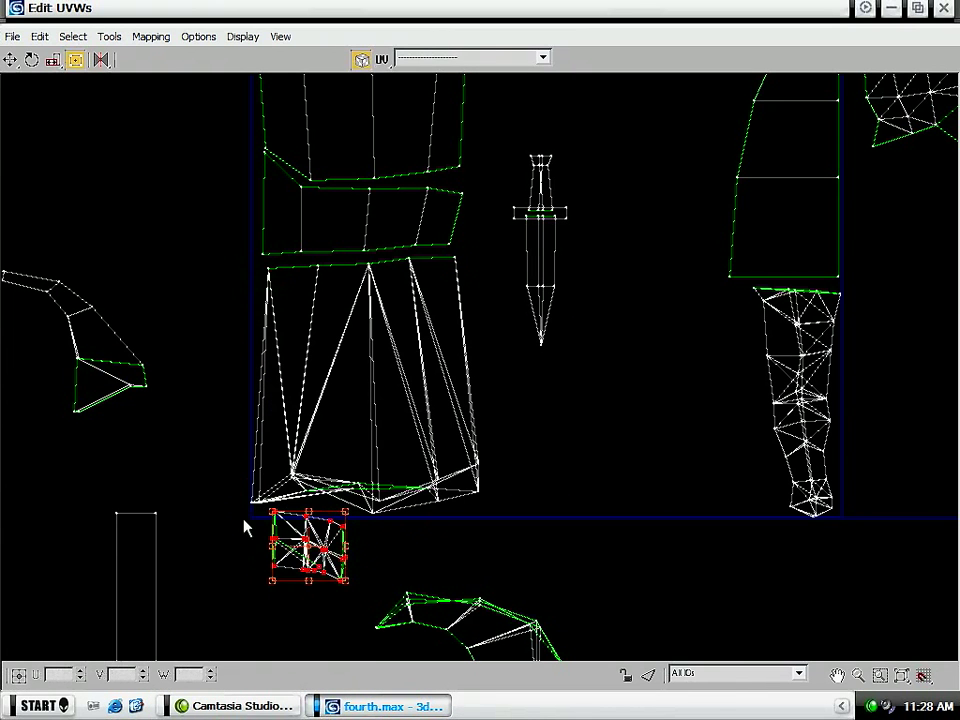
{"action": "middle_click_drag", "start_coordinate": [312, 575], "coordinate": [325, 458]}
{"action": "scroll", "coordinate": [325, 458], "scroll_direction": "up", "scroll_amount": 6}
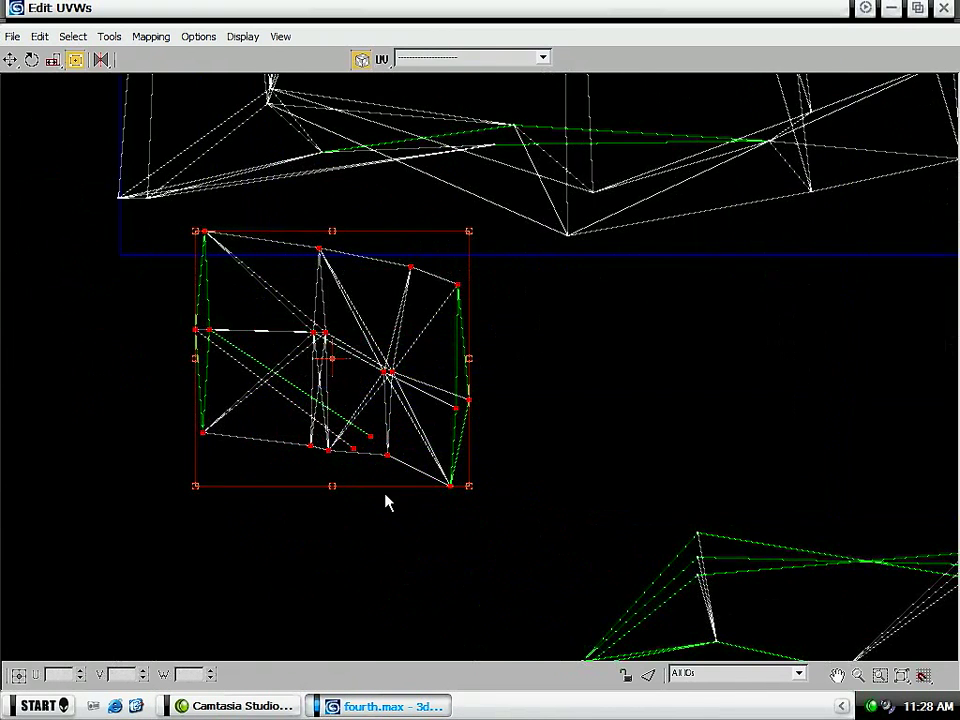
{"action": "left_click", "coordinate": [893, 10]}
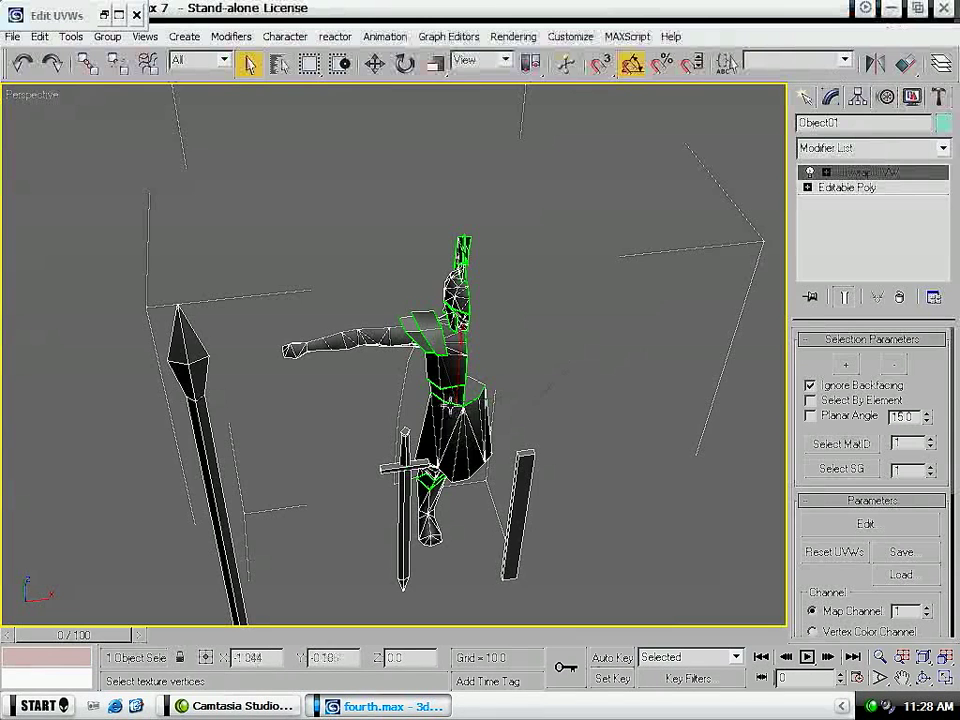
{"action": "middle_click_drag", "start_coordinate": [366, 430], "coordinate": [560, 340], "text": "alt"}
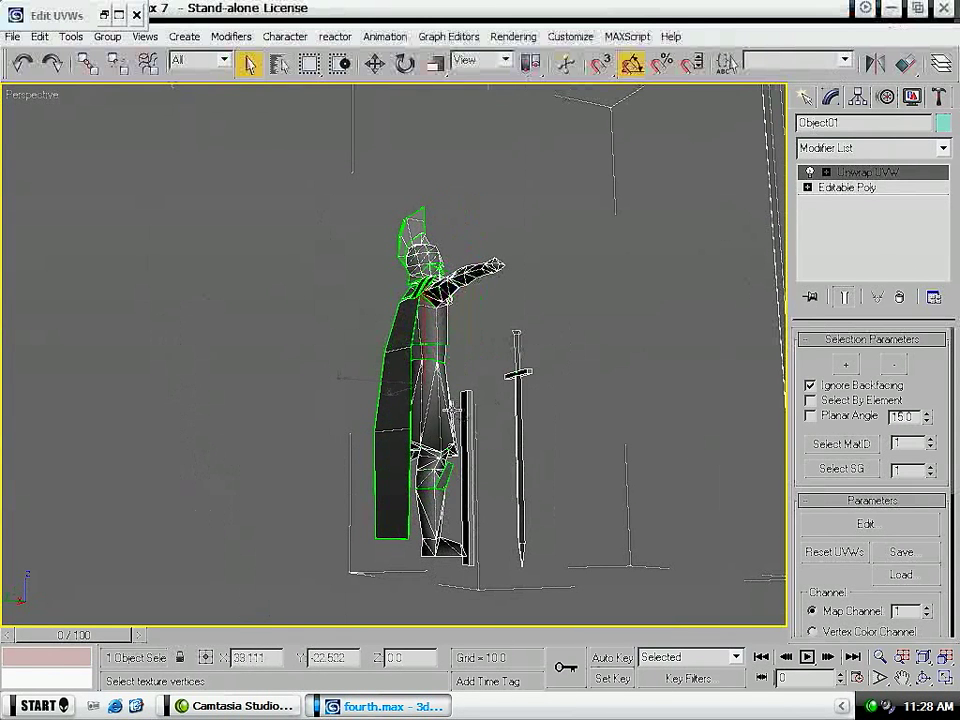
{"action": "right_click", "coordinate": [428, 421]}
{"action": "mouse_move", "coordinate": [470, 573]}
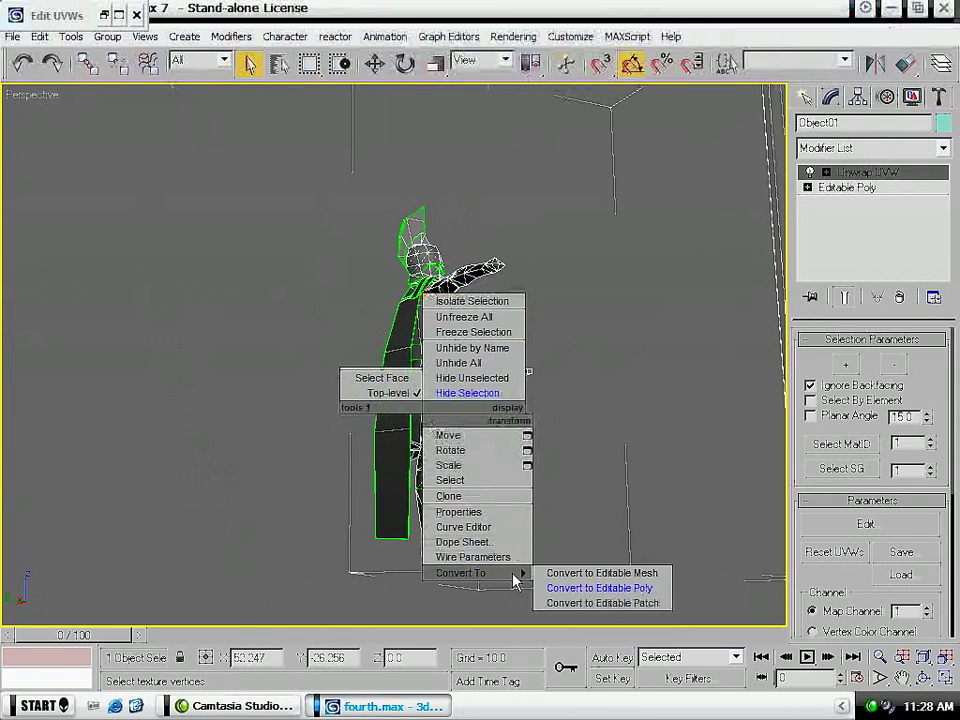
{"action": "left_click", "coordinate": [590, 587]}
- Detach the upper-leg element just beneath the soldier's skirt as a separate object
{"action": "scroll", "coordinate": [536, 571], "scroll_direction": "up", "scroll_amount": 10}
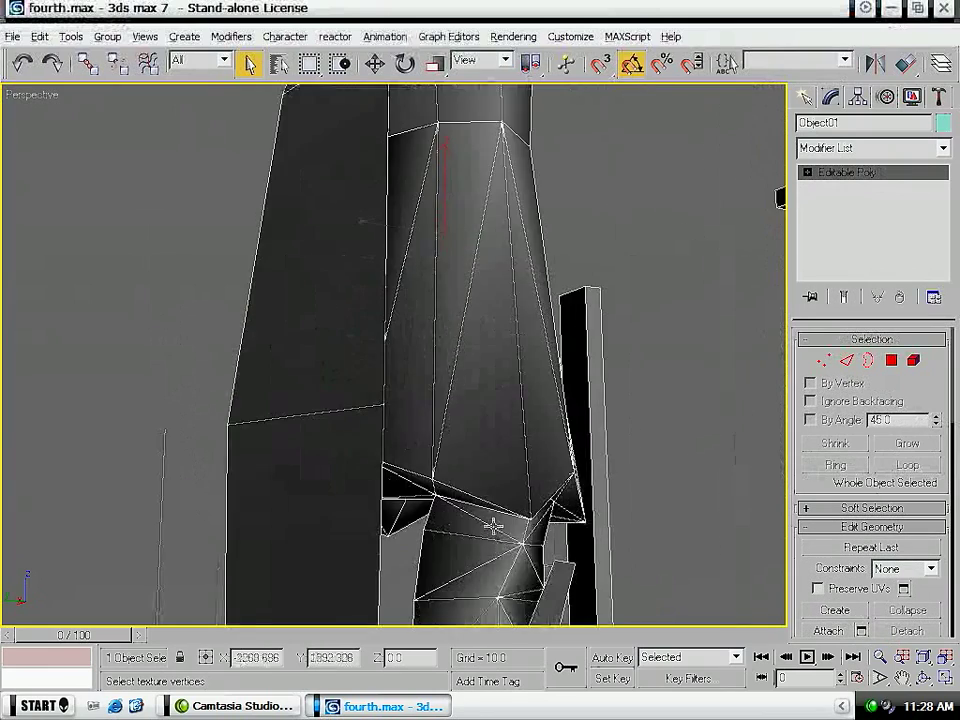
{"action": "middle_click_drag", "start_coordinate": [527, 526], "coordinate": [420, 536], "text": "alt"}
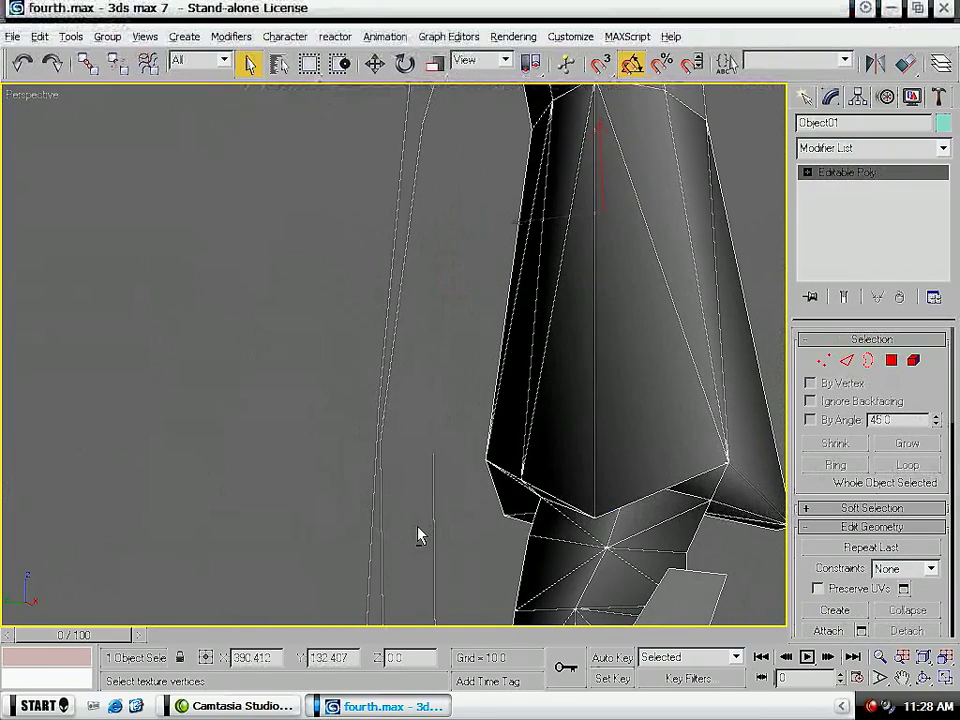
{"action": "middle_click_drag", "start_coordinate": [669, 578], "coordinate": [598, 424]}
{"action": "key", "text": "5"}
{"action": "left_click", "coordinate": [553, 430]}
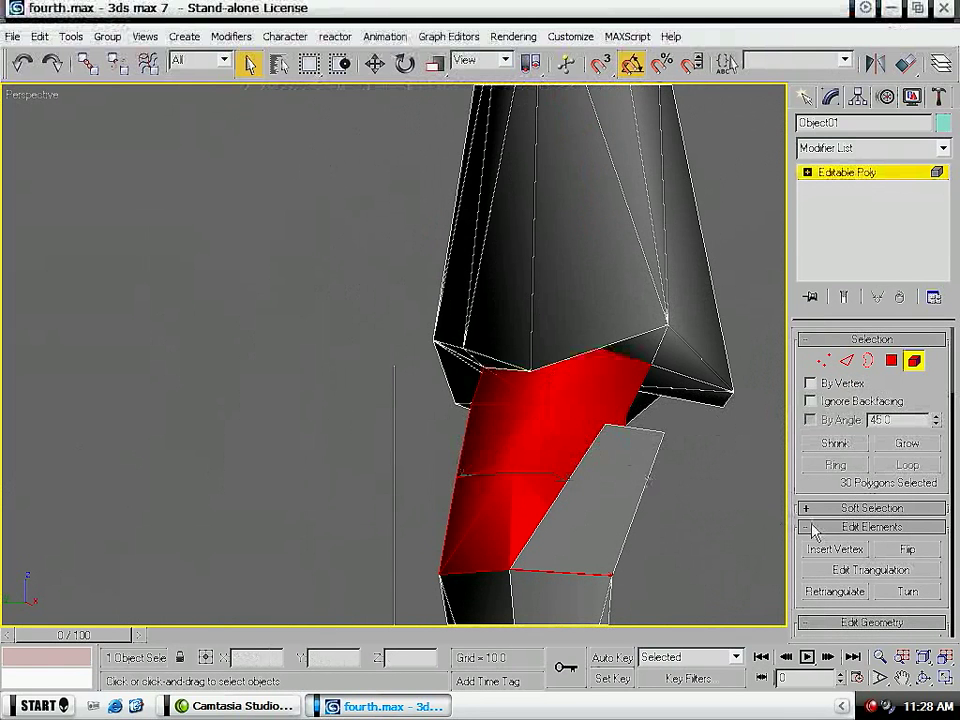
{"action": "middle_click_drag", "start_coordinate": [673, 498], "coordinate": [441, 459], "text": "alt"}
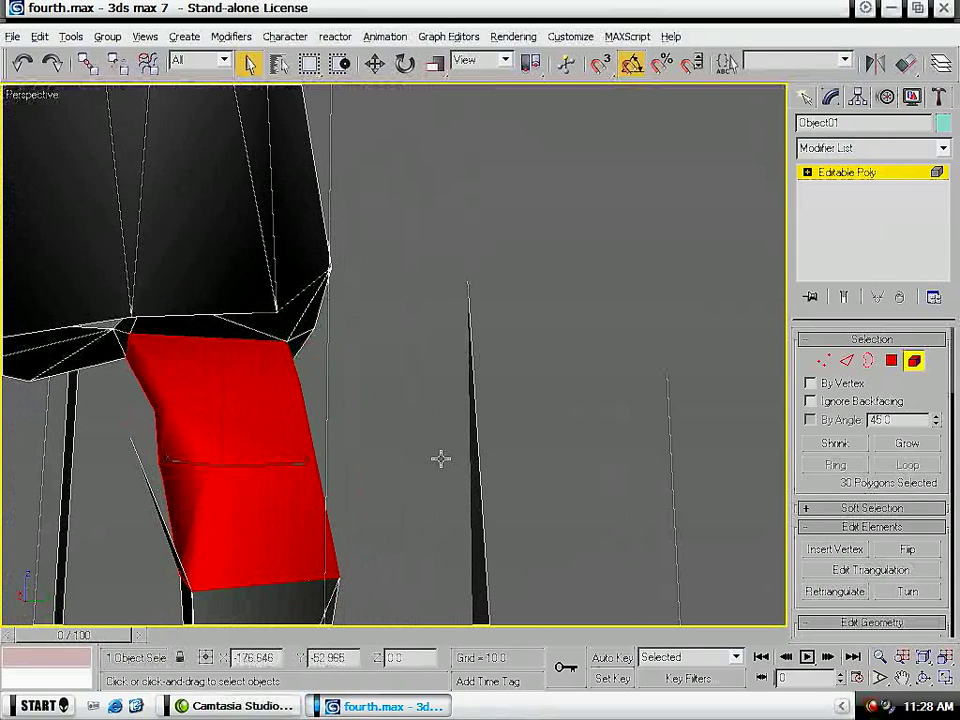
{"action": "scroll", "coordinate": [885, 495], "scroll_direction": "down", "scroll_amount": 5}
{"action": "left_click", "coordinate": [907, 502]}
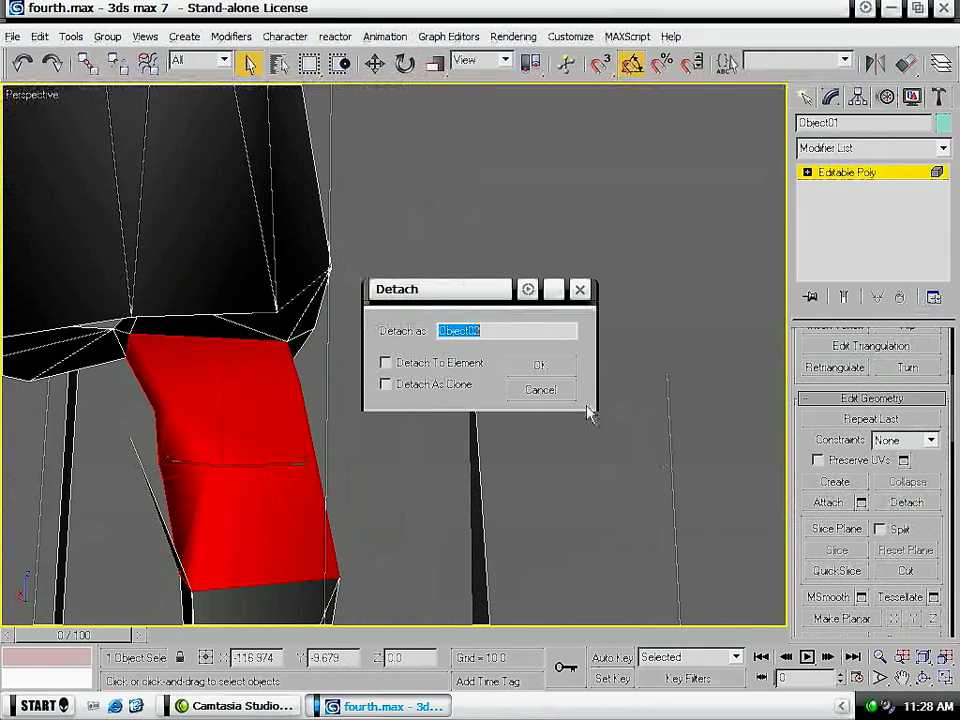
{"action": "left_click", "coordinate": [537, 365]}
- Select the detached upper-leg piece and isolate it for a close view
{"action": "left_click", "coordinate": [812, 103]}
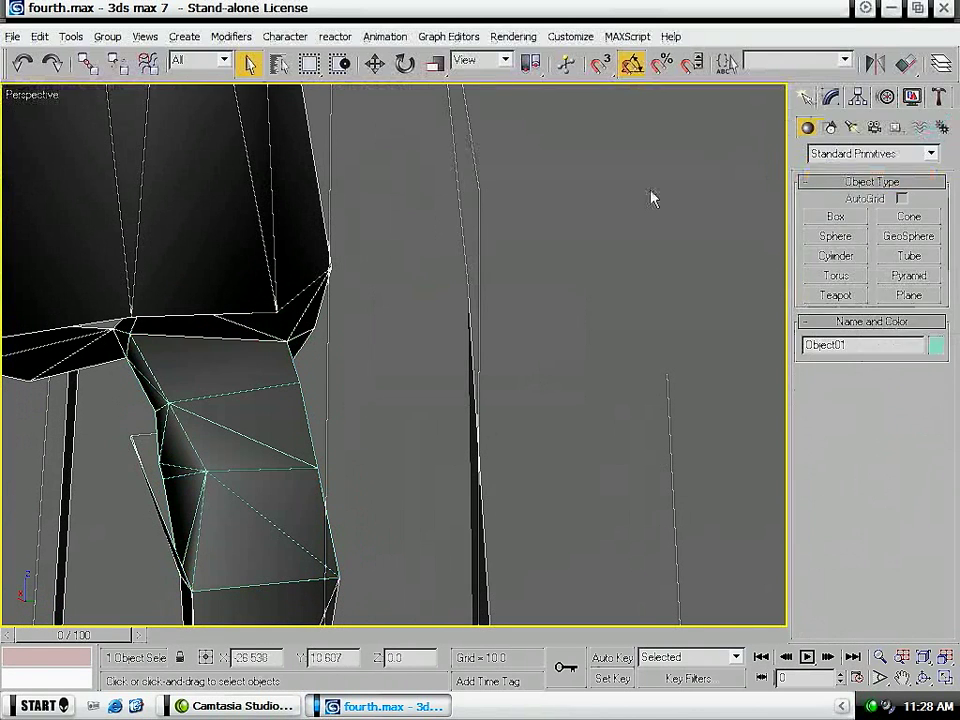
{"action": "left_click", "coordinate": [545, 240]}
{"action": "scroll", "coordinate": [540, 243], "scroll_direction": "down", "scroll_amount": 5}
{"action": "left_click", "coordinate": [340, 376]}
{"action": "right_click", "coordinate": [338, 373]}
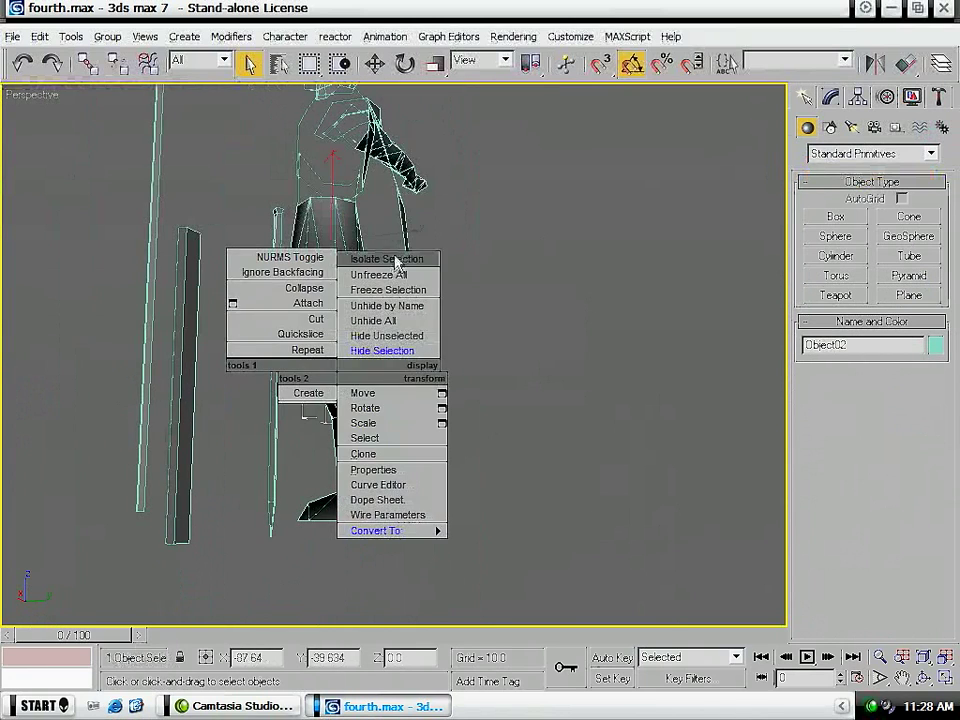
{"action": "left_click", "coordinate": [354, 259]}
{"action": "middle_click_drag", "start_coordinate": [321, 379], "coordinate": [589, 377], "text": "alt"}
{"action": "middle_click_drag", "start_coordinate": [335, 370], "coordinate": [460, 421], "text": "alt"}
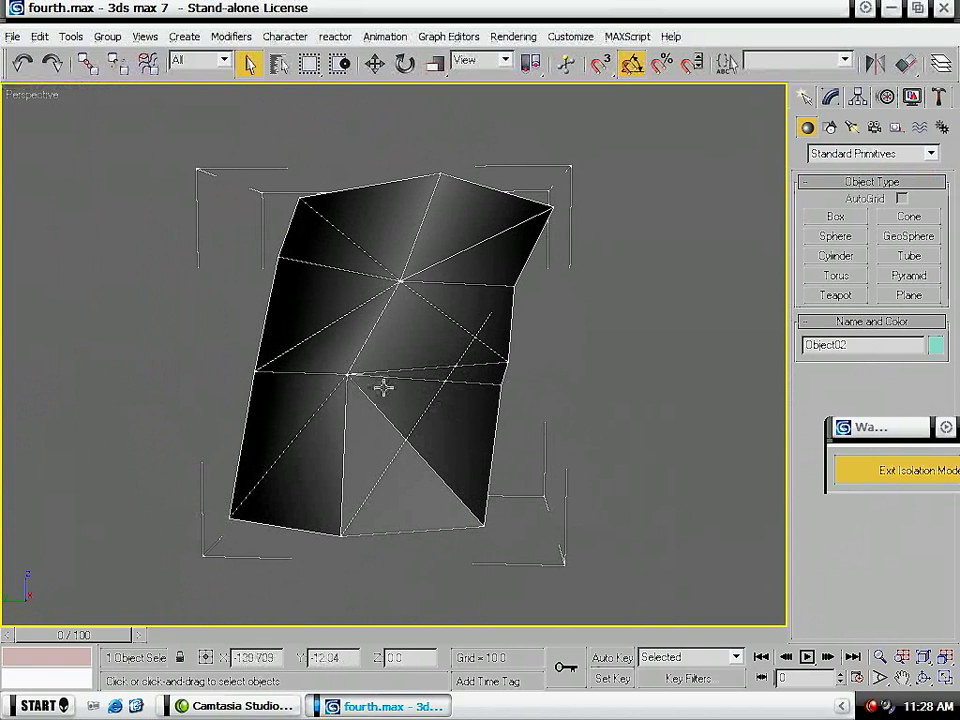
- Select all polygons on one side of the isolated leg piece, keeping the isolation dialog clear of the command settings
{"action": "key", "text": "4"}
{"action": "left_click", "coordinate": [525, 316]}
{"action": "left_click", "coordinate": [525, 262]}
{"action": "left_click", "coordinate": [453, 229], "text": "ctrl"}
{"action": "left_click", "coordinate": [360, 240], "text": "ctrl"}
{"action": "left_click", "coordinate": [327, 261], "text": "ctrl"}
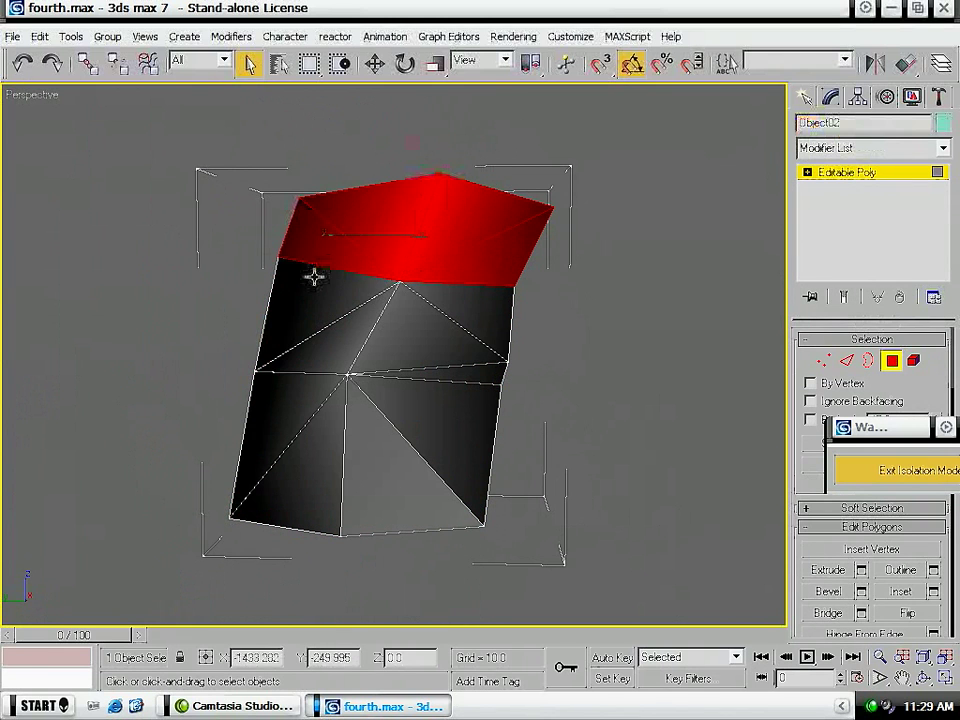
{"action": "left_click", "coordinate": [296, 303], "text": "ctrl"}
{"action": "left_click", "coordinate": [328, 344], "text": "ctrl"}
{"action": "left_click", "coordinate": [441, 345], "text": "ctrl"}
{"action": "left_click", "coordinate": [470, 318], "text": "ctrl"}
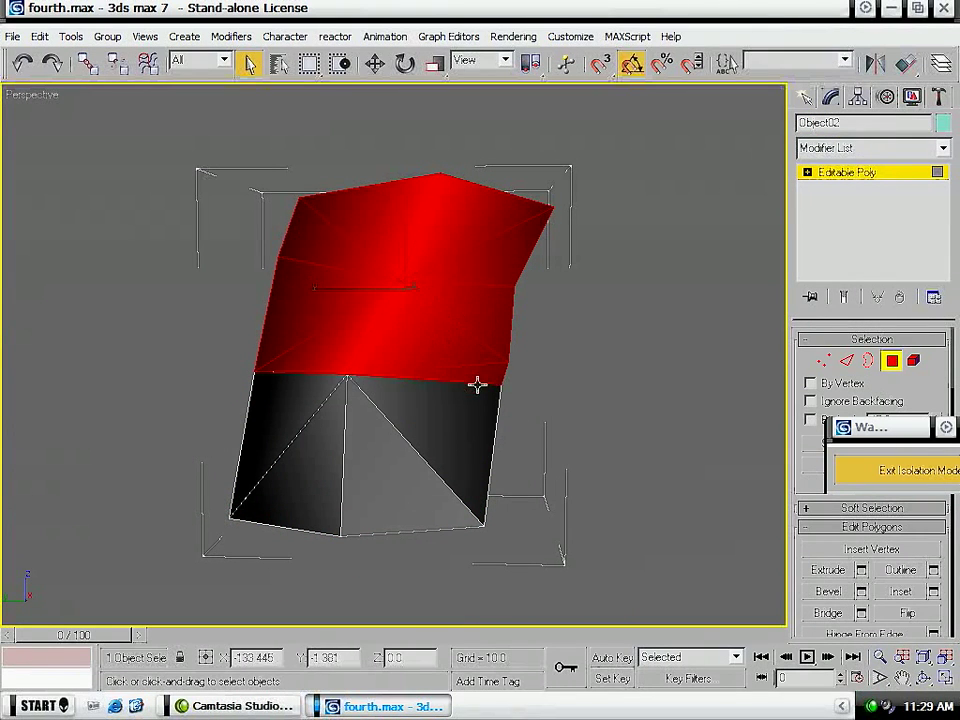
{"action": "left_click", "coordinate": [462, 420], "text": "ctrl"}
{"action": "left_click", "coordinate": [388, 493], "text": "ctrl"}
{"action": "left_click", "coordinate": [282, 481], "text": "ctrl"}
{"action": "left_click", "coordinate": [252, 432], "text": "ctrl"}
{"action": "left_click_drag", "start_coordinate": [846, 456], "coordinate": [38, 164]}
{"action": "left_click_drag", "start_coordinate": [726, 160], "coordinate": [161, 615]}
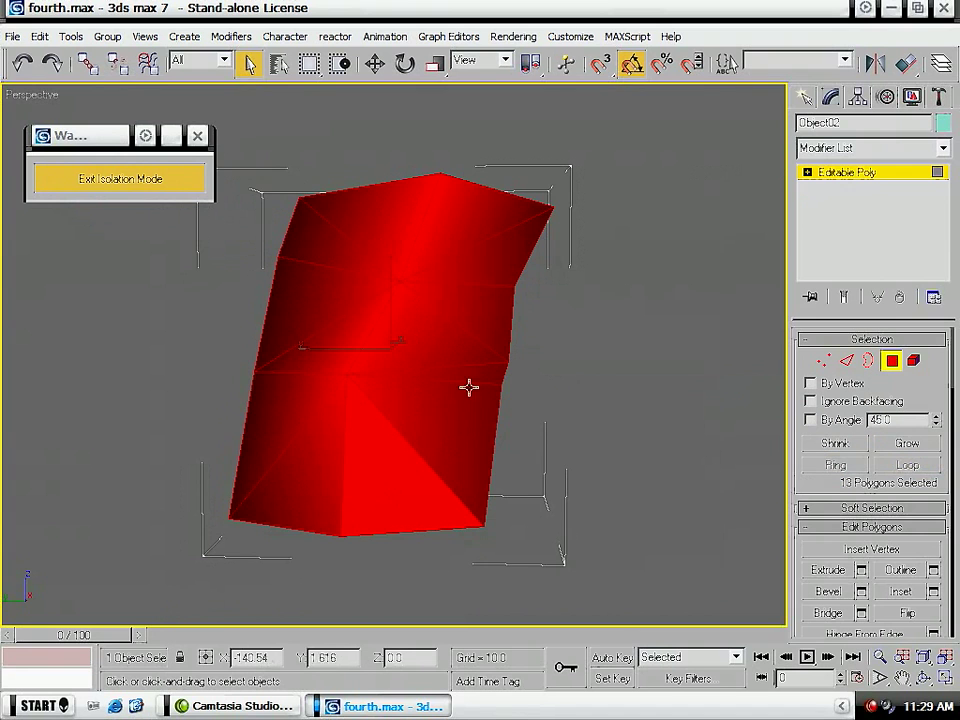
{"action": "middle_click_drag", "start_coordinate": [645, 354], "coordinate": [317, 353], "text": "alt"}
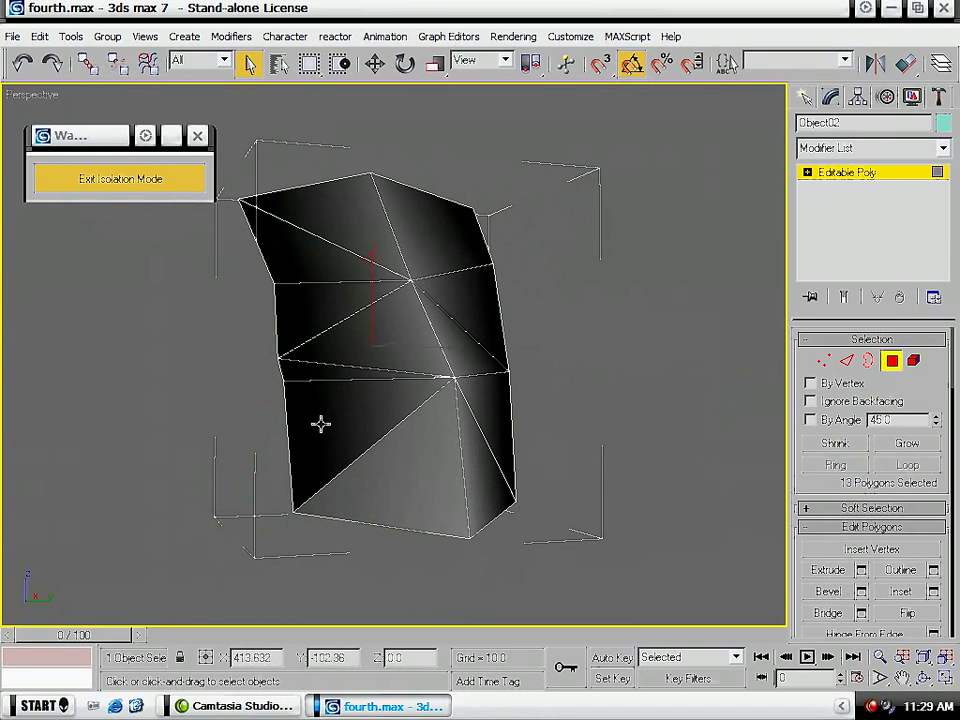
- Turn on Ignore Backfacing, add the polygons on the leg piece's other side to the selection and switch to vertex level
{"action": "left_click", "coordinate": [354, 416], "text": "ctrl"}
{"action": "left_click", "coordinate": [414, 390], "text": "ctrl"}
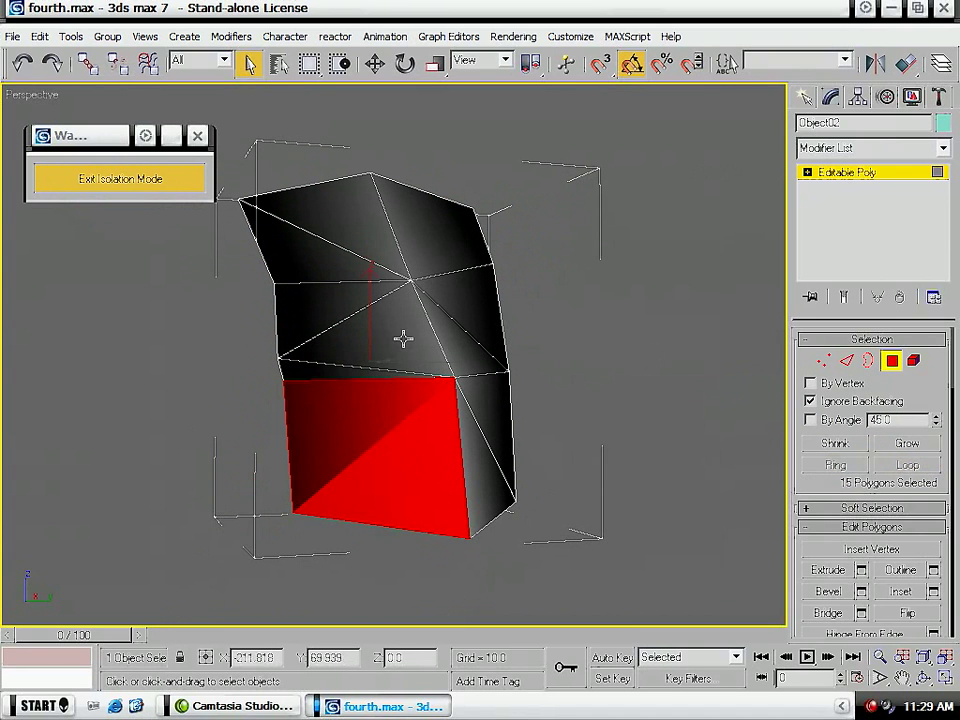
{"action": "left_click", "coordinate": [321, 377], "text": "ctrl"}
{"action": "left_click", "coordinate": [385, 322], "text": "ctrl"}
{"action": "left_click", "coordinate": [307, 315], "text": "ctrl"}
{"action": "left_click", "coordinate": [306, 254], "text": "ctrl"}
{"action": "left_click", "coordinate": [356, 215], "text": "ctrl"}
{"action": "left_click", "coordinate": [432, 228], "text": "ctrl"}
{"action": "left_click", "coordinate": [492, 306], "text": "ctrl"}
{"action": "left_click", "coordinate": [472, 365], "text": "ctrl"}
{"action": "left_click", "coordinate": [485, 400], "text": "ctrl"}
{"action": "left_click", "coordinate": [480, 459], "text": "ctrl"}
{"action": "middle_click_drag", "start_coordinate": [636, 420], "coordinate": [556, 427], "text": "alt"}
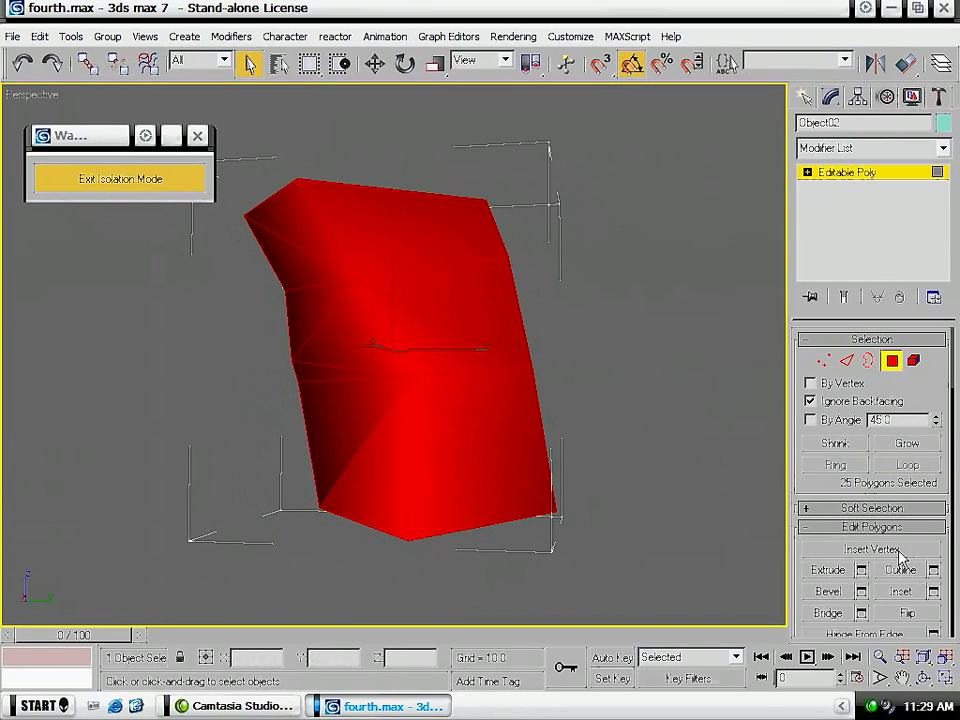
{"action": "left_click", "coordinate": [822, 360], "text": "ctrl"}
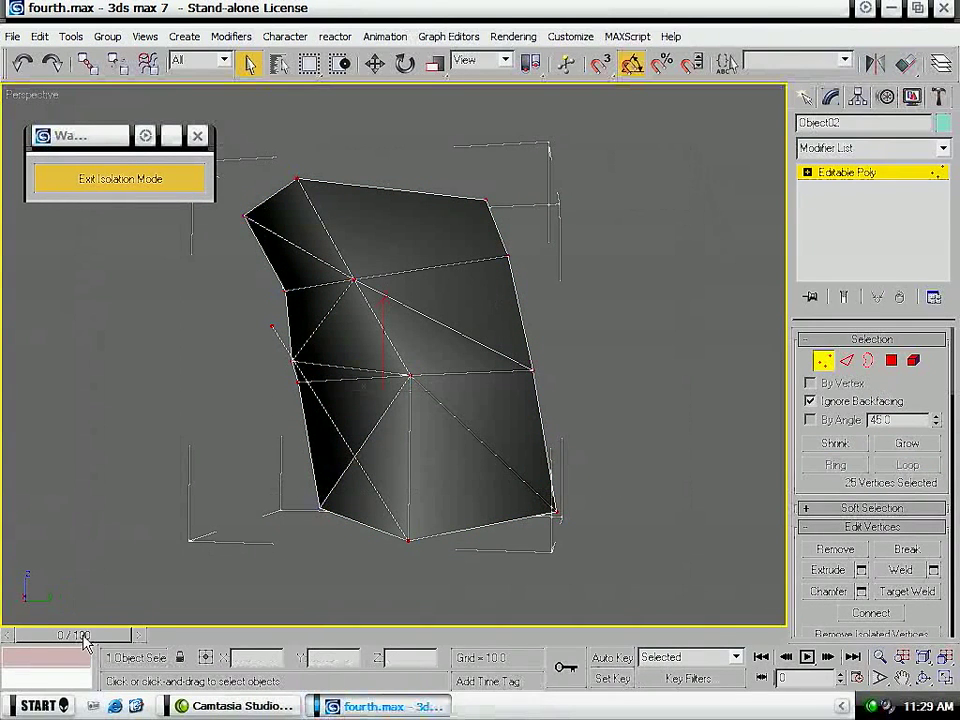
- Delete the stray triangular polygon at the lower end of the isolated leg piece
{"action": "middle_click_drag", "start_coordinate": [548, 488], "coordinate": [446, 513], "text": "alt"}
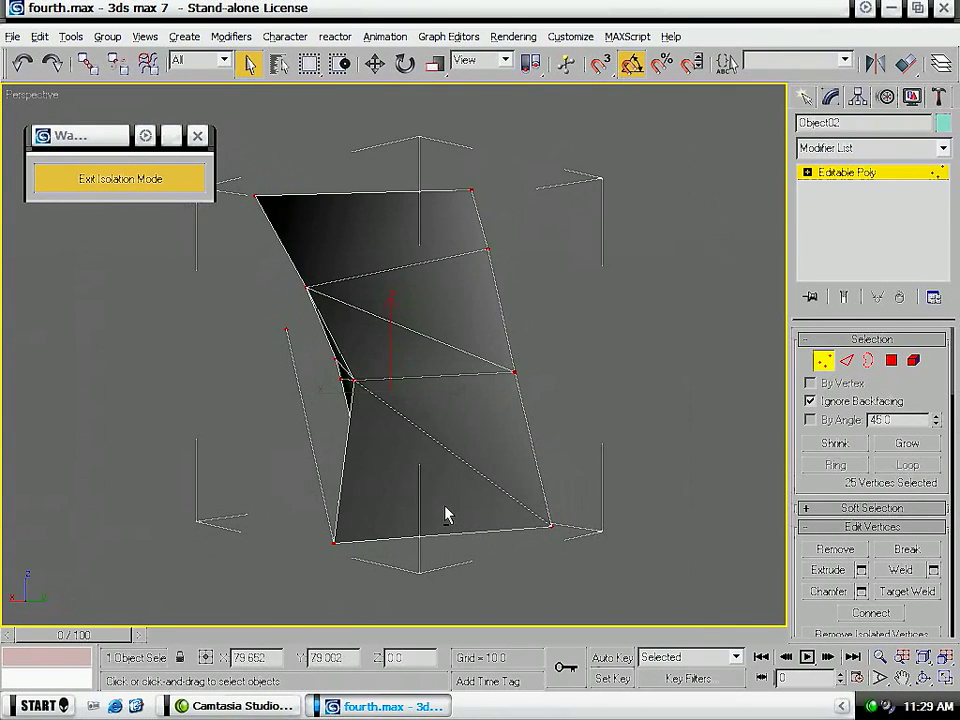
{"action": "key", "text": "4"}
{"action": "left_click_drag", "start_coordinate": [135, 360], "coordinate": [328, 412]}
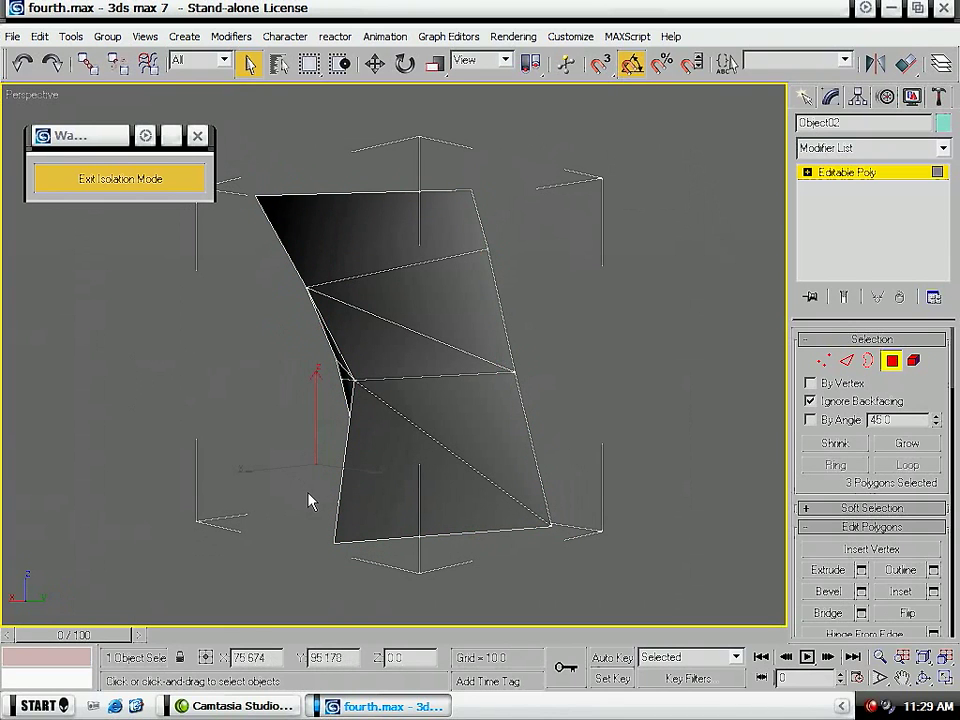
{"action": "middle_click_drag", "start_coordinate": [265, 458], "coordinate": [527, 257], "text": "alt"}
{"action": "left_click", "coordinate": [523, 203]}
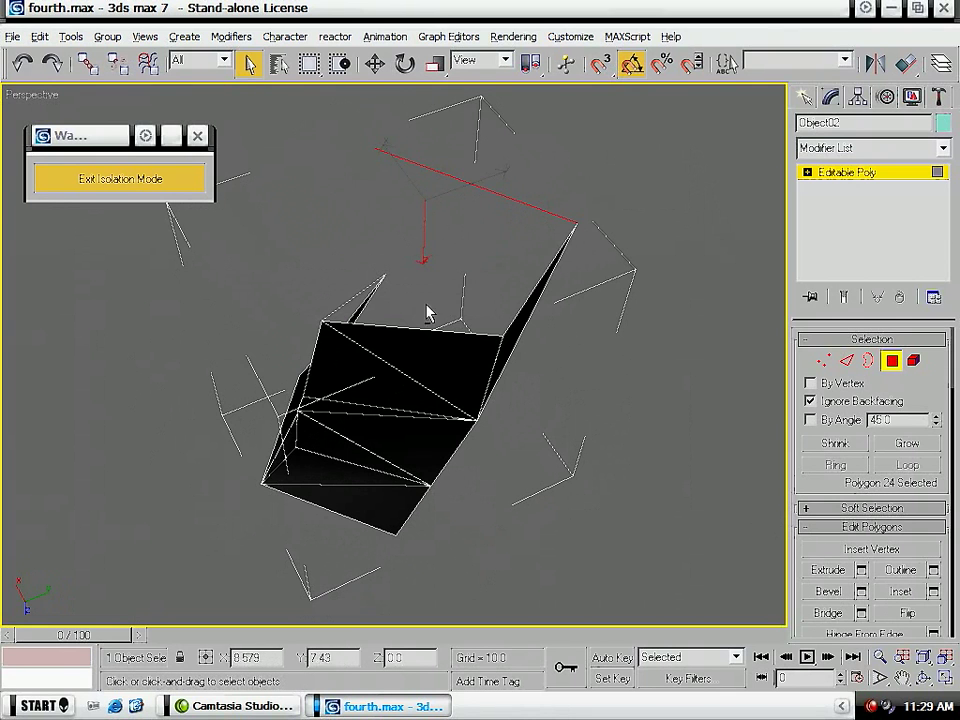
{"action": "middle_click_drag", "start_coordinate": [427, 331], "coordinate": [332, 533], "text": "alt"}
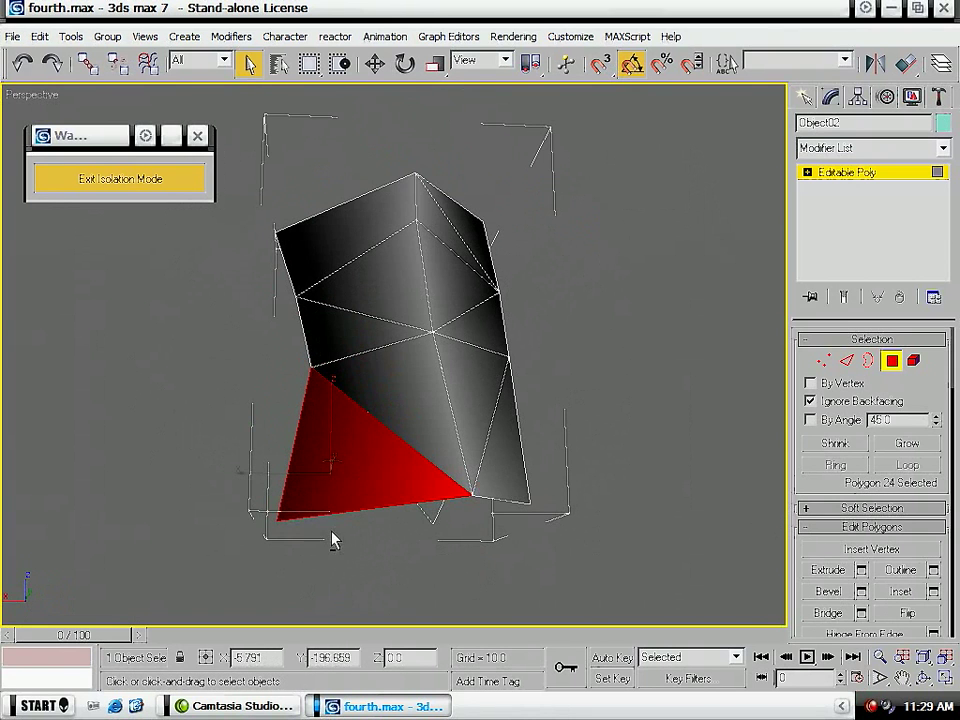
{"action": "key", "text": "Delete"}
- Reselect the leg piece's outer polygons face by face, working from one side around to the other
{"action": "middle_click_drag", "start_coordinate": [303, 567], "coordinate": [470, 566], "text": "alt"}
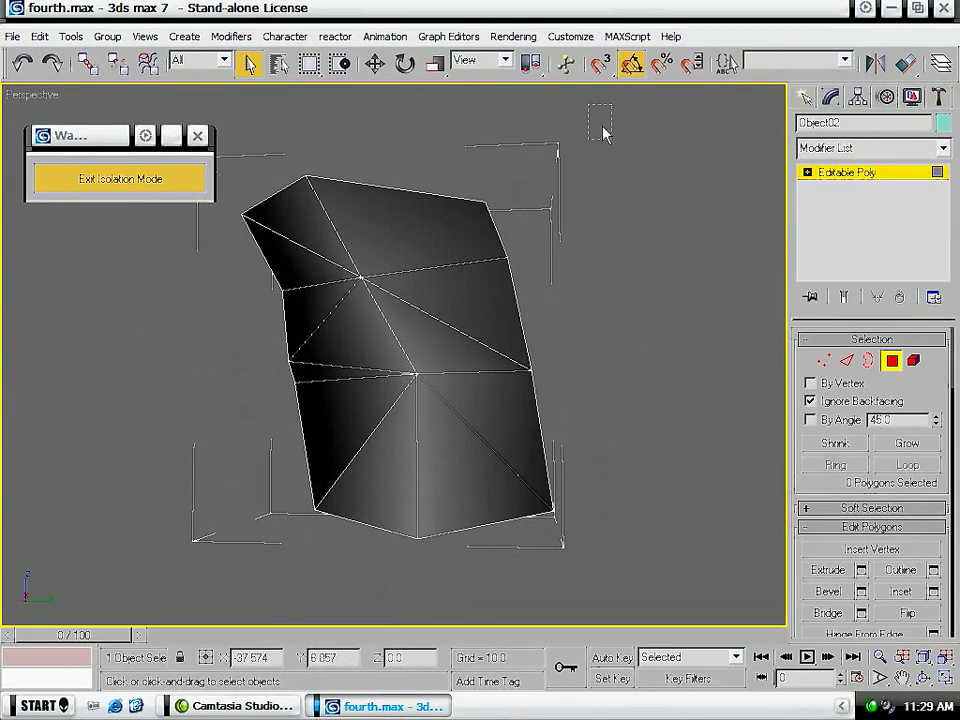
{"action": "key", "text": "ctrl+a"}
{"action": "middle_click_drag", "start_coordinate": [213, 491], "coordinate": [573, 505], "text": "alt"}
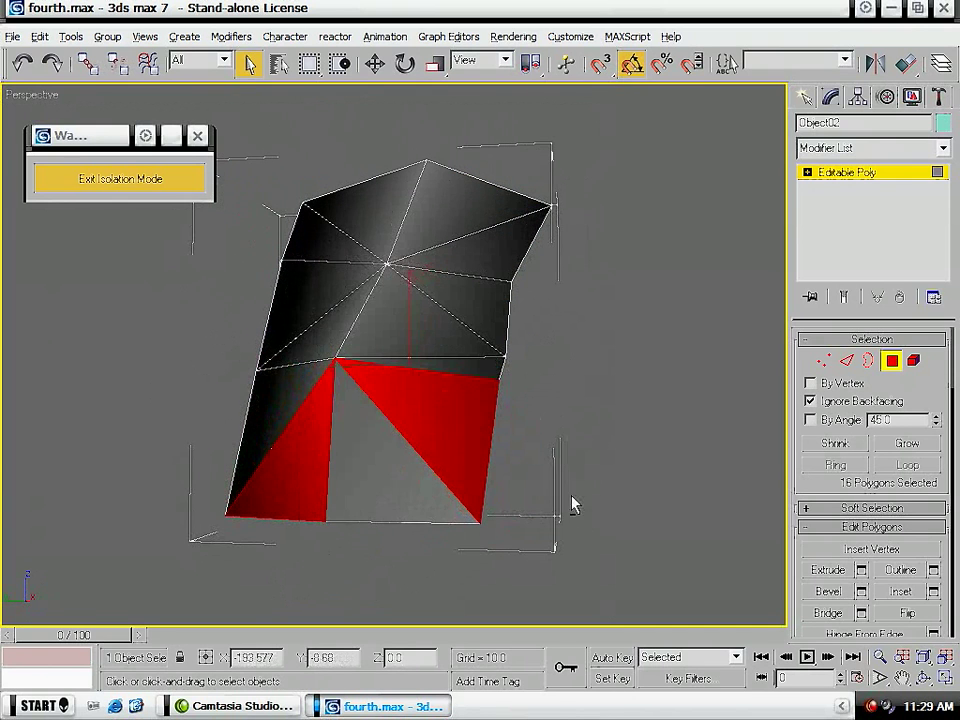
{"action": "left_click", "coordinate": [388, 486], "text": "ctrl"}
{"action": "left_click", "coordinate": [259, 398], "text": "ctrl"}
{"action": "left_click", "coordinate": [317, 330], "text": "ctrl"}
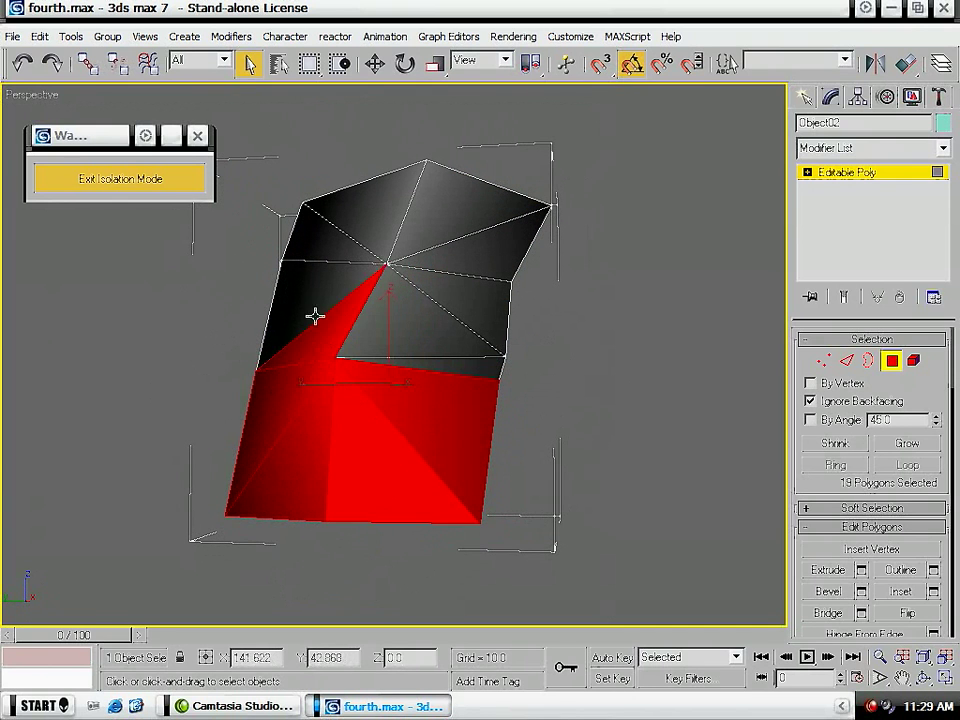
{"action": "left_click", "coordinate": [442, 310], "text": "ctrl"}
{"action": "left_click", "coordinate": [448, 214], "text": "ctrl"}
{"action": "left_click", "coordinate": [380, 218], "text": "ctrl"}
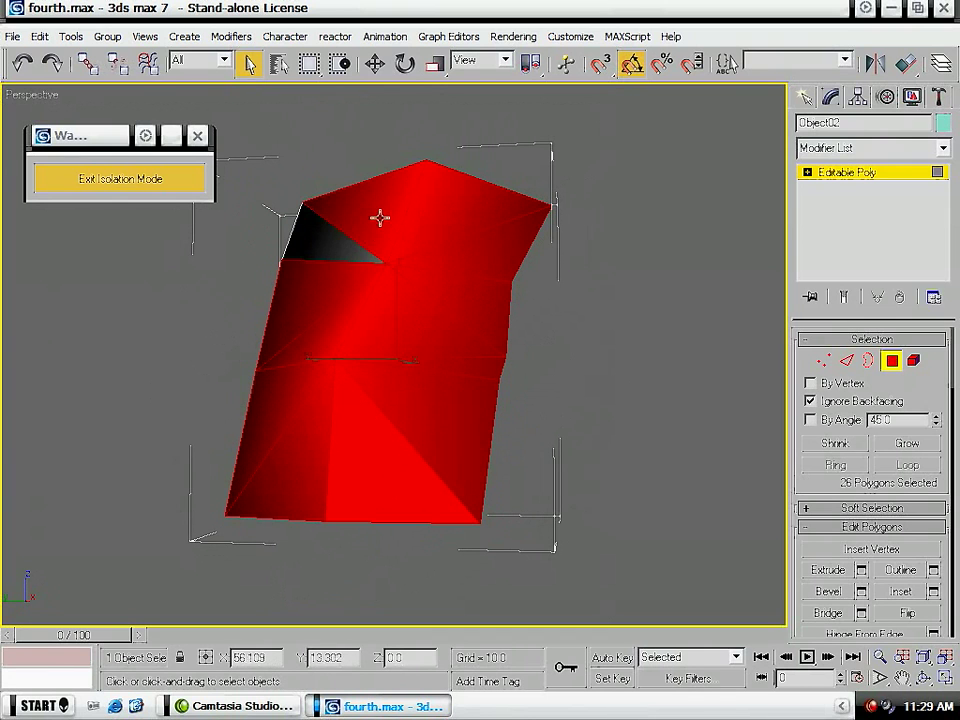
{"action": "left_click", "coordinate": [334, 243], "text": "ctrl"}
{"action": "middle_click_drag", "start_coordinate": [625, 488], "coordinate": [313, 519], "text": "alt"}
{"action": "left_click", "coordinate": [369, 459]}
{"action": "left_click", "coordinate": [349, 381], "text": "ctrl"}
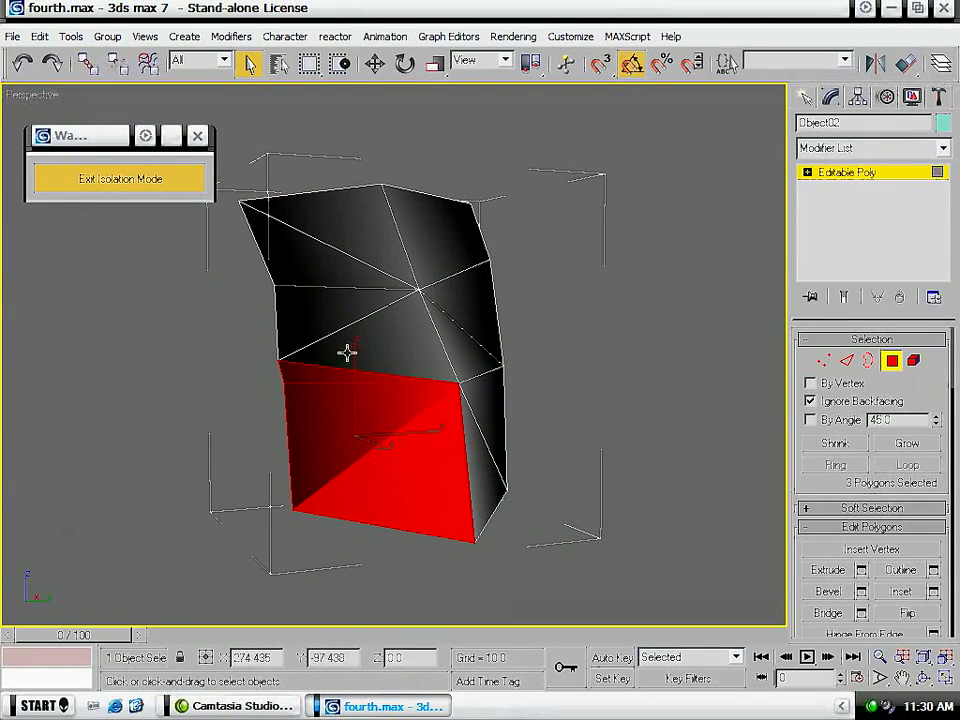
- Weld the isolated leg piece's selected vertices with a weld threshold of 0.01
{"action": "key", "text": "1"}
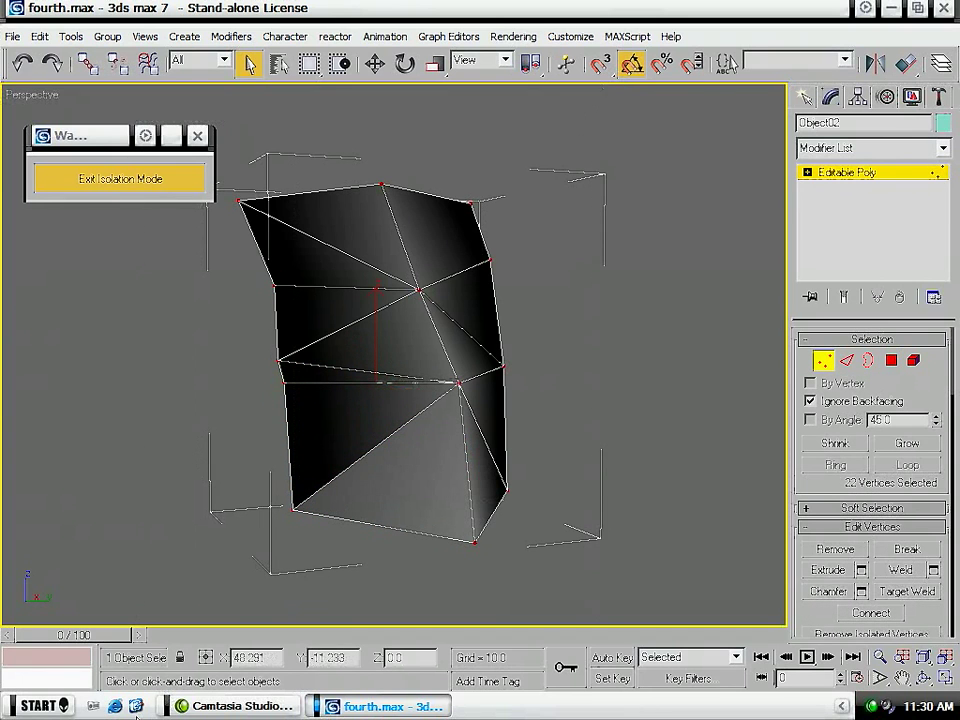
{"action": "left_click", "coordinate": [933, 570]}
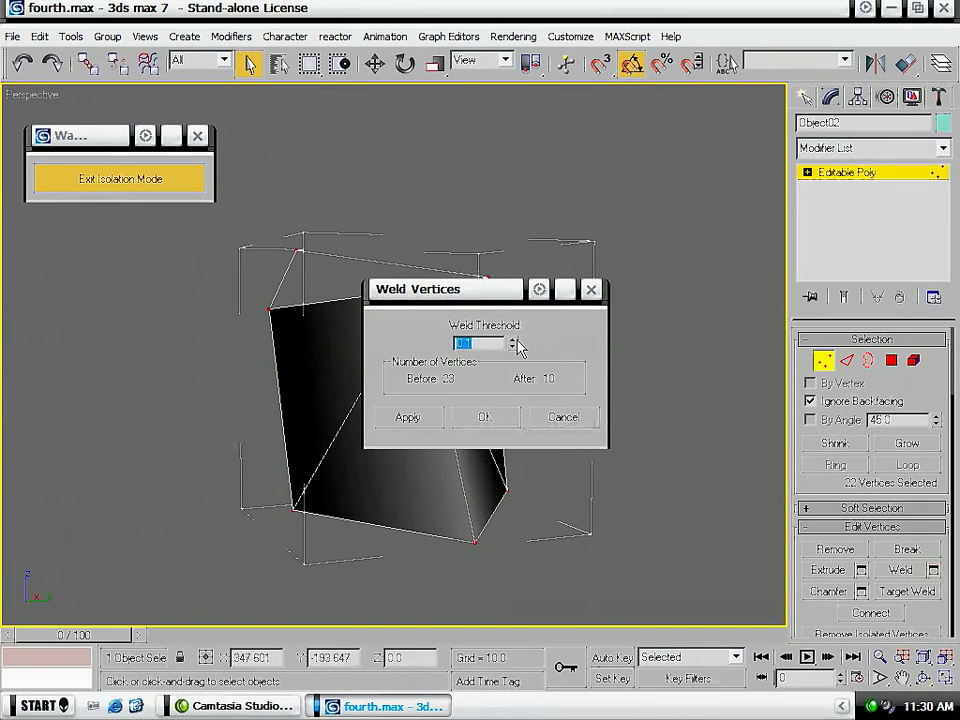
{"action": "left_click_drag", "start_coordinate": [512, 343], "coordinate": [511, 405]}
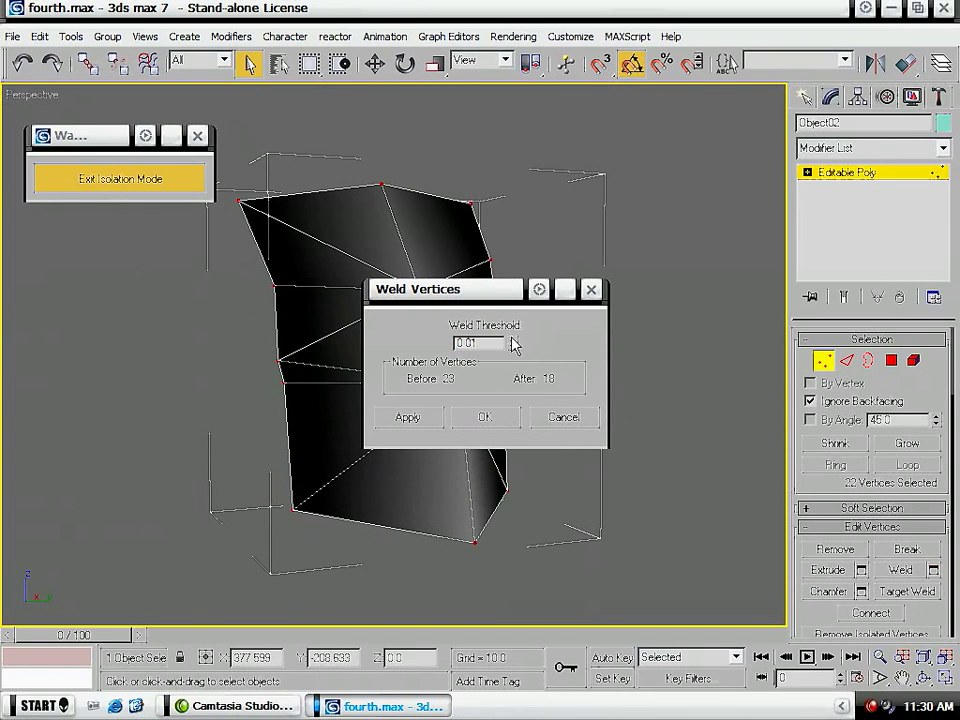
{"action": "left_click", "coordinate": [488, 416]}
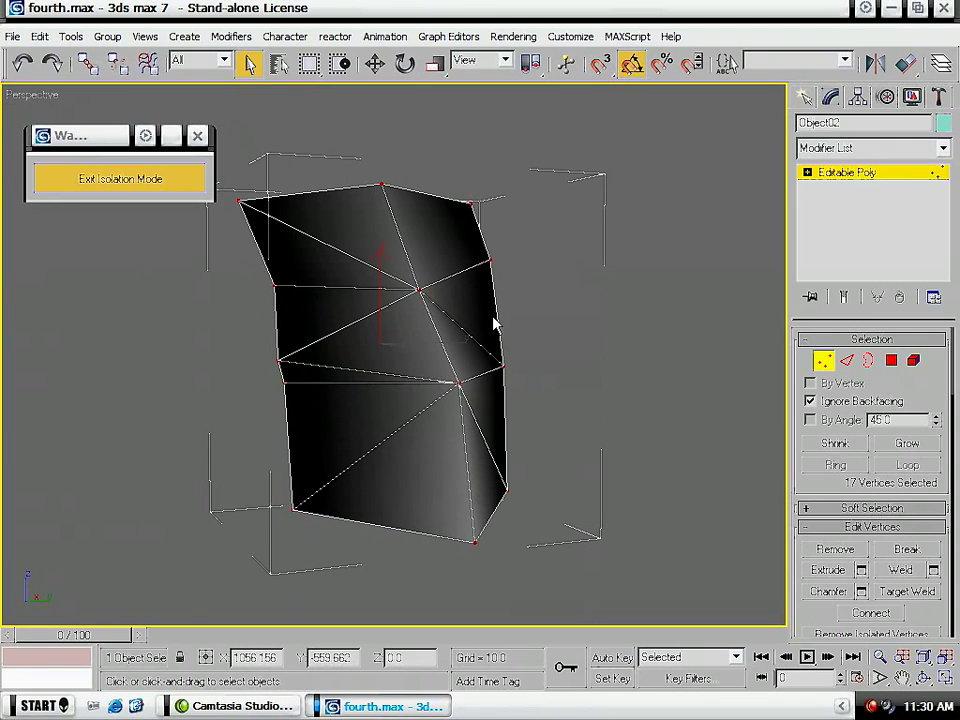
- Select the leg piece as an element, deselect it, and inspect its welded surface and shading from all sides
{"action": "key", "text": "5"}
{"action": "left_click", "coordinate": [411, 347]}
{"action": "mouse_move", "coordinate": [404, 347]}
{"action": "middle_mouse_down", "text": "alt"}
{"action": "mouse_move", "coordinate": [508, 474]}
{"action": "mouse_move", "coordinate": [665, 481]}
{"action": "middle_mouse_up", "text": "alt"}
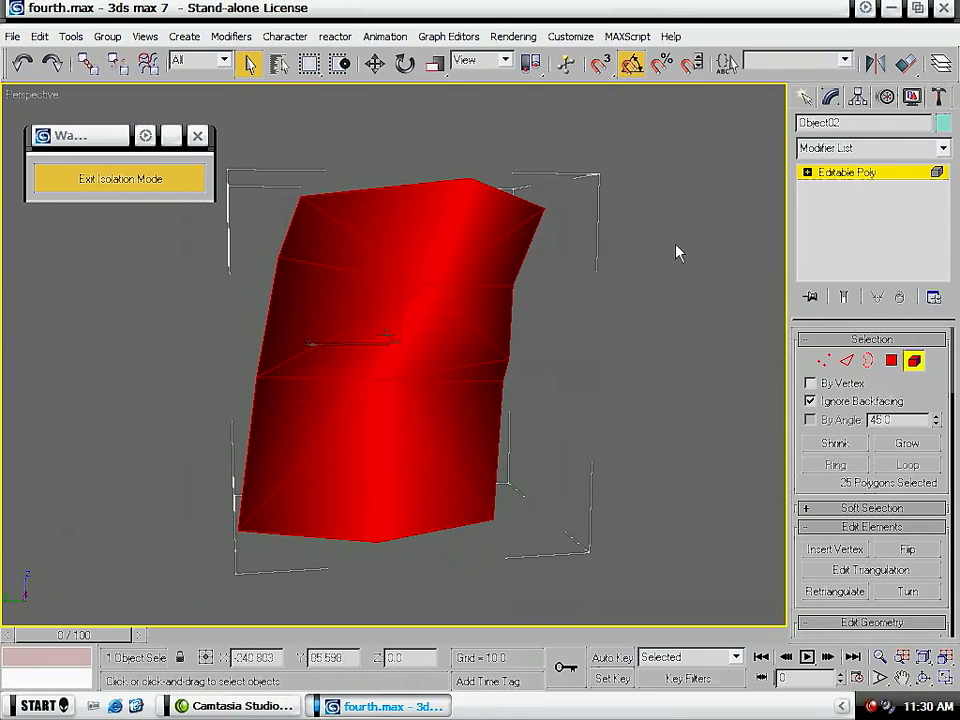
{"action": "left_click", "coordinate": [640, 353]}
{"action": "mouse_move", "coordinate": [336, 441]}
{"action": "middle_mouse_down", "text": "alt"}
{"action": "mouse_move", "coordinate": [596, 454]}
{"action": "mouse_move", "coordinate": [701, 420]}
{"action": "mouse_move", "coordinate": [360, 453]}
{"action": "mouse_move", "coordinate": [107, 461]}
{"action": "mouse_move", "coordinate": [5, 432]}
{"action": "middle_mouse_up", "text": "alt"}
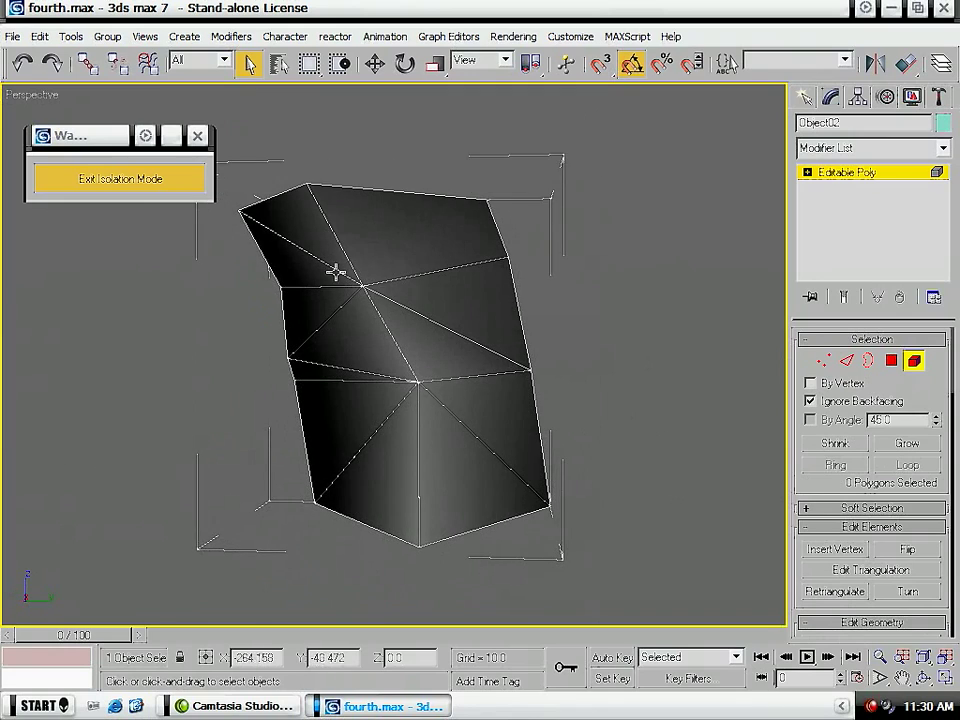
{"action": "middle_click_drag", "start_coordinate": [393, 228], "coordinate": [459, 242], "text": "alt"}
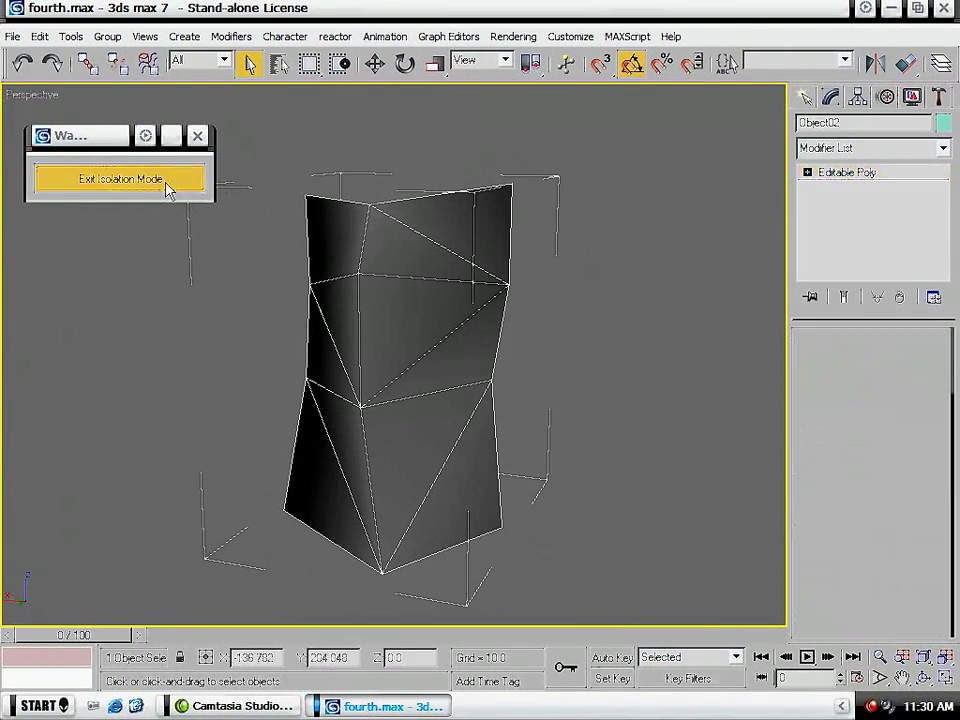
- Exit isolation mode and attach the repaired leg piece to the soldier's main mesh
{"action": "left_click", "coordinate": [200, 183]}
{"action": "left_click", "coordinate": [866, 172]}
{"action": "left_click", "coordinate": [357, 330]}
{"action": "left_click", "coordinate": [830, 630]}
- Apply an Unwrap UVW modifier to the combined soldier mesh and open its UV editor
{"action": "left_click", "coordinate": [862, 147]}
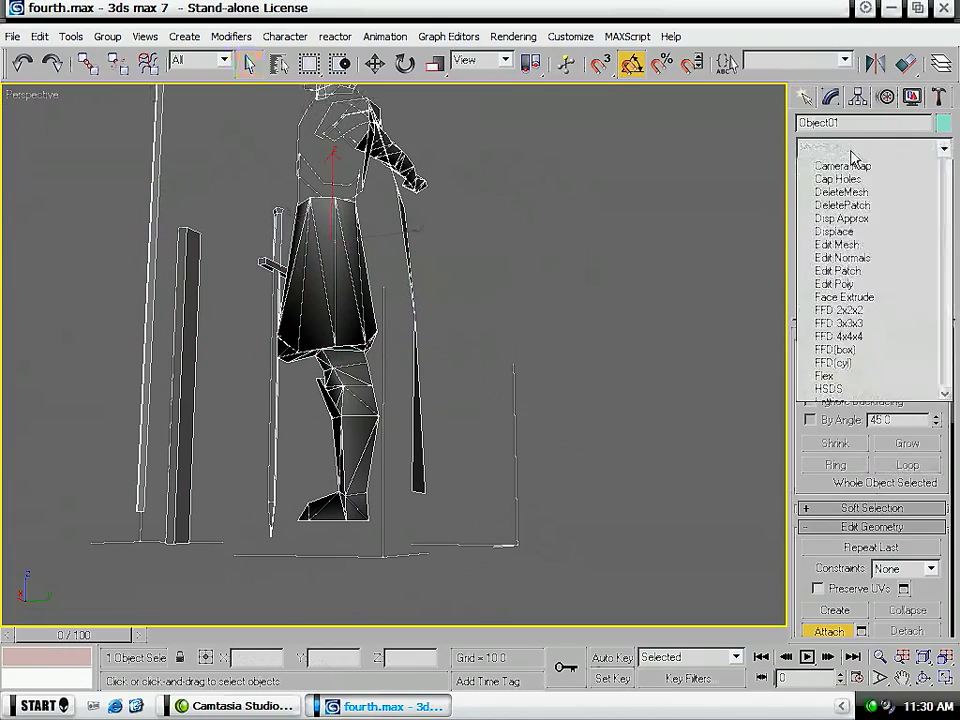
{"action": "scroll", "coordinate": [873, 533], "scroll_direction": "down", "scroll_amount": 10}
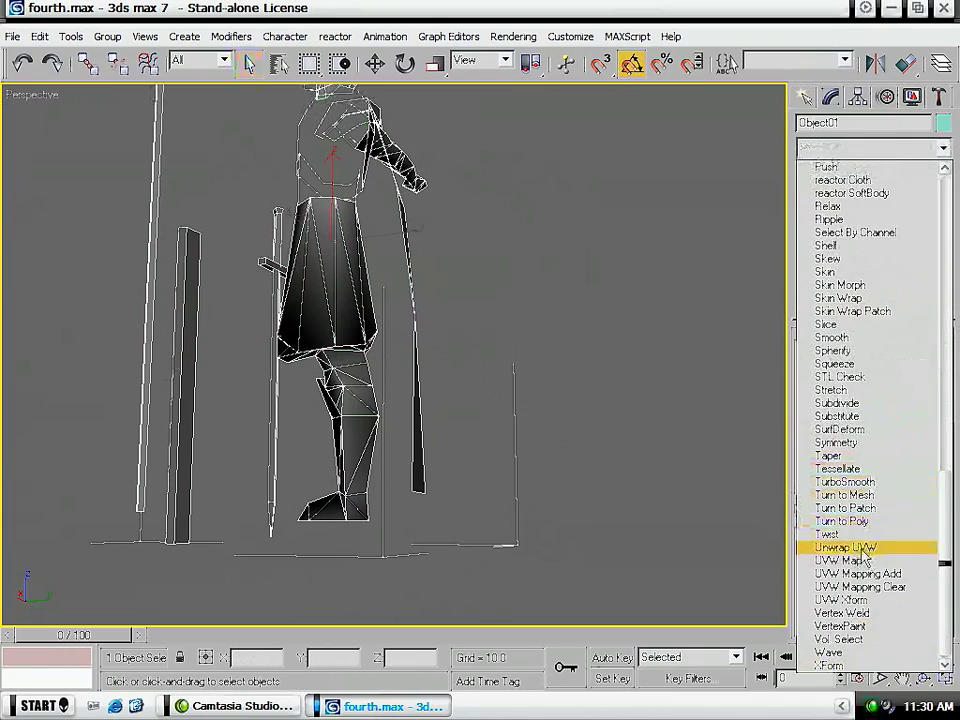
{"action": "left_click", "coordinate": [866, 548]}
{"action": "left_click", "coordinate": [865, 523]}
{"action": "middle_click_drag", "start_coordinate": [300, 465], "coordinate": [285, 372]}
{"action": "scroll", "coordinate": [285, 372], "scroll_direction": "down", "scroll_amount": 3}
{"action": "middle_click_drag", "start_coordinate": [258, 463], "coordinate": [357, 376]}
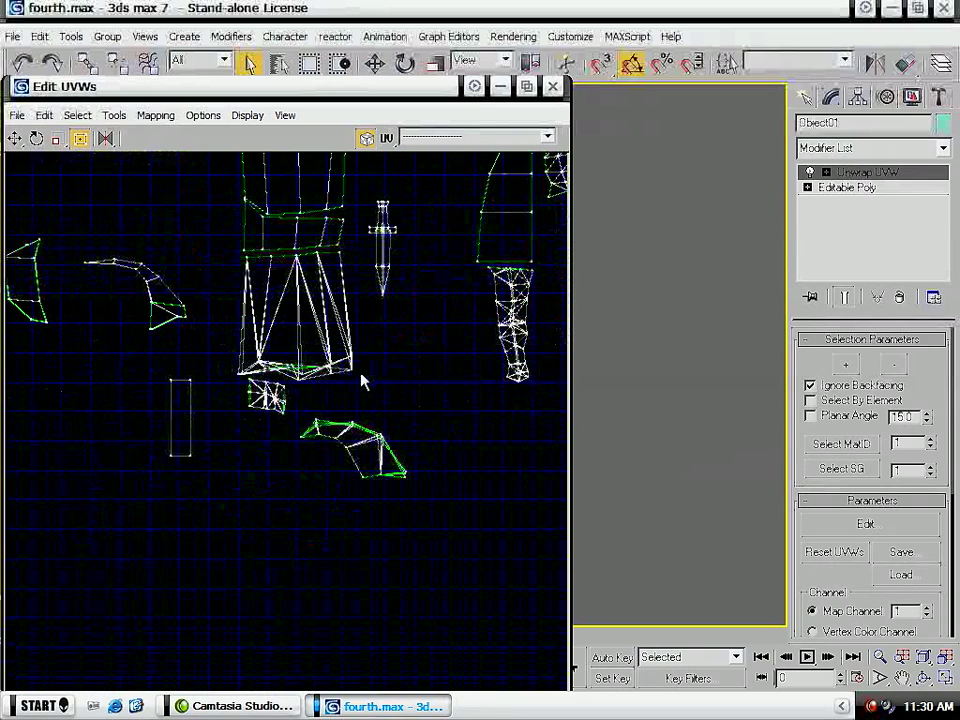
- Turn off Show Grid in the advanced unwrap options
{"action": "left_click", "coordinate": [205, 115]}
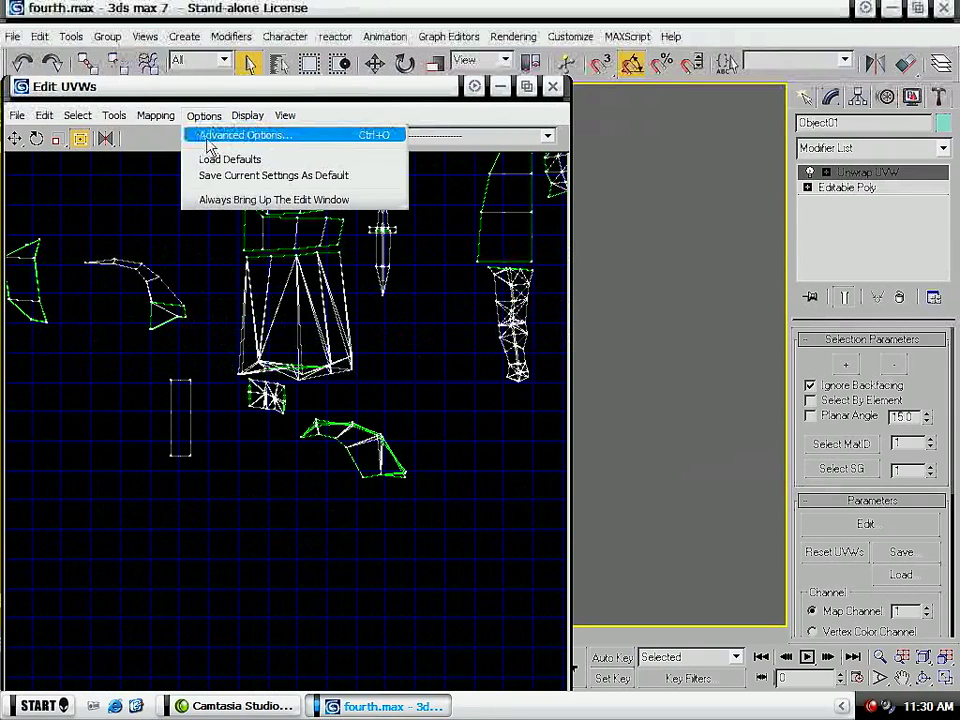
{"action": "left_click", "coordinate": [232, 133]}
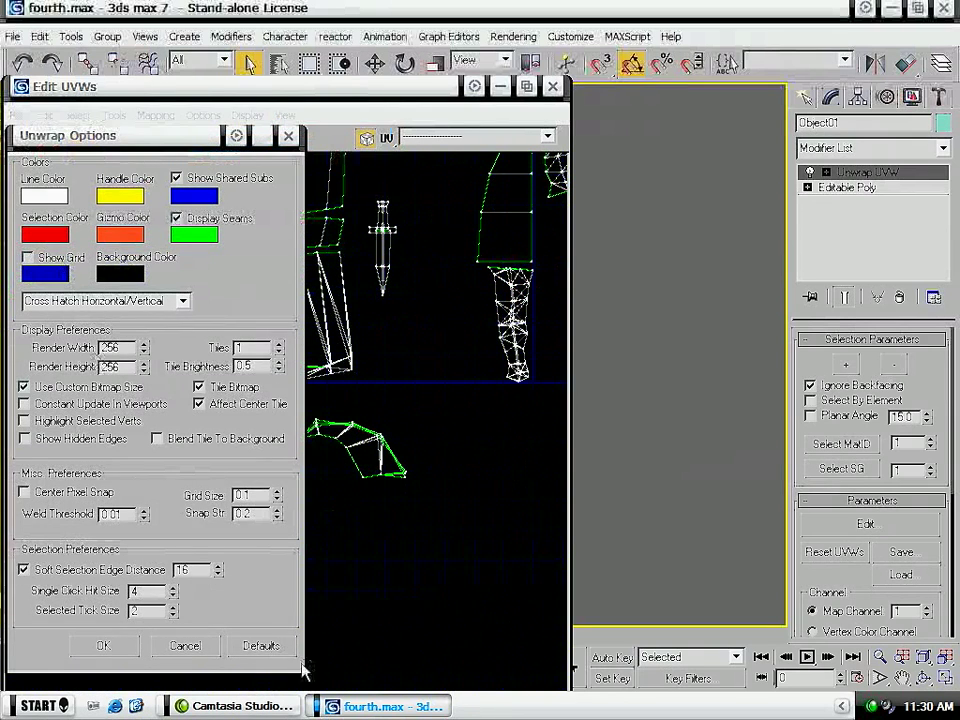
{"action": "left_click", "coordinate": [103, 645]}
- Move the upper-leg shell into the tile beside the skirt shell and enlarge it
{"action": "middle_click_drag", "start_coordinate": [280, 447], "coordinate": [371, 418]}
{"action": "scroll", "coordinate": [371, 418], "scroll_direction": "up", "scroll_amount": 3}
{"action": "left_click_drag", "start_coordinate": [288, 352], "coordinate": [232, 325]}
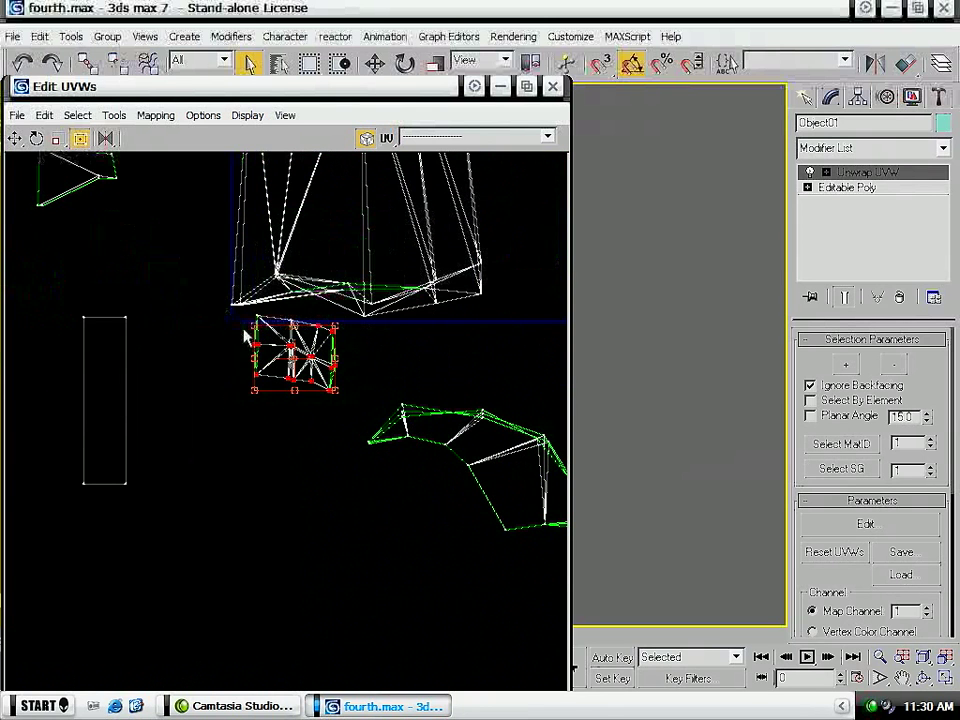
{"action": "scroll", "coordinate": [242, 332], "scroll_direction": "up", "scroll_amount": 3}
{"action": "left_click_drag", "start_coordinate": [356, 304], "coordinate": [411, 301], "text": "ctrl"}
{"action": "scroll", "coordinate": [410, 301], "scroll_direction": "down", "scroll_amount": 3}
{"action": "middle_click_drag", "start_coordinate": [442, 240], "coordinate": [137, 380]}
{"action": "left_click_drag", "start_coordinate": [131, 506], "coordinate": [375, 414]}
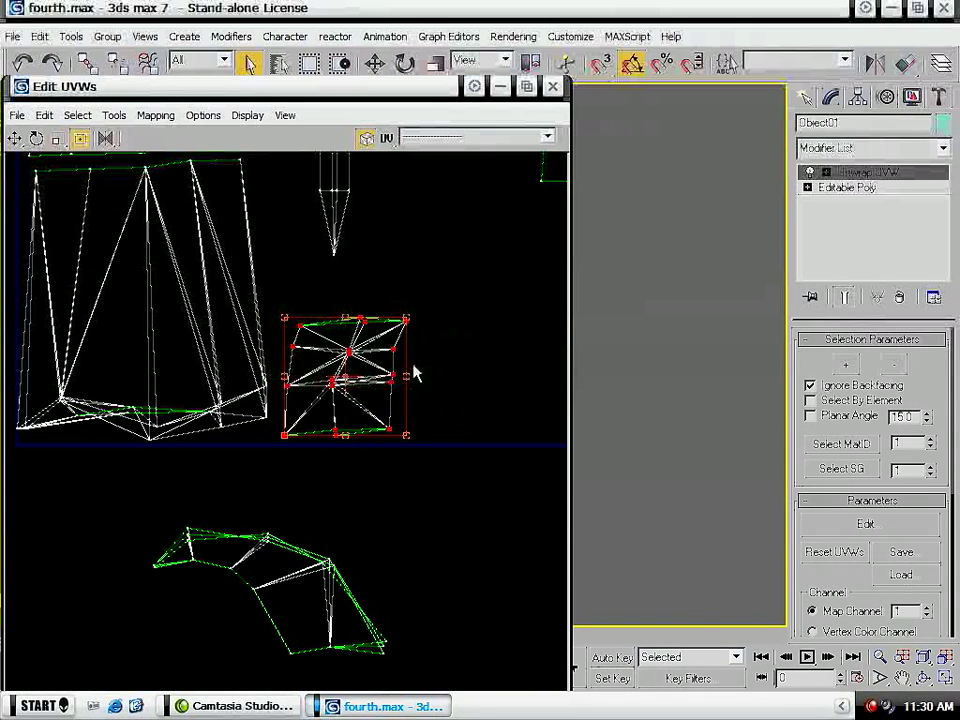
- Mirror the upper-leg shell horizontally and shift it slightly toward the skirt shell
{"action": "scroll", "coordinate": [398, 340], "scroll_direction": "up", "scroll_amount": 4}
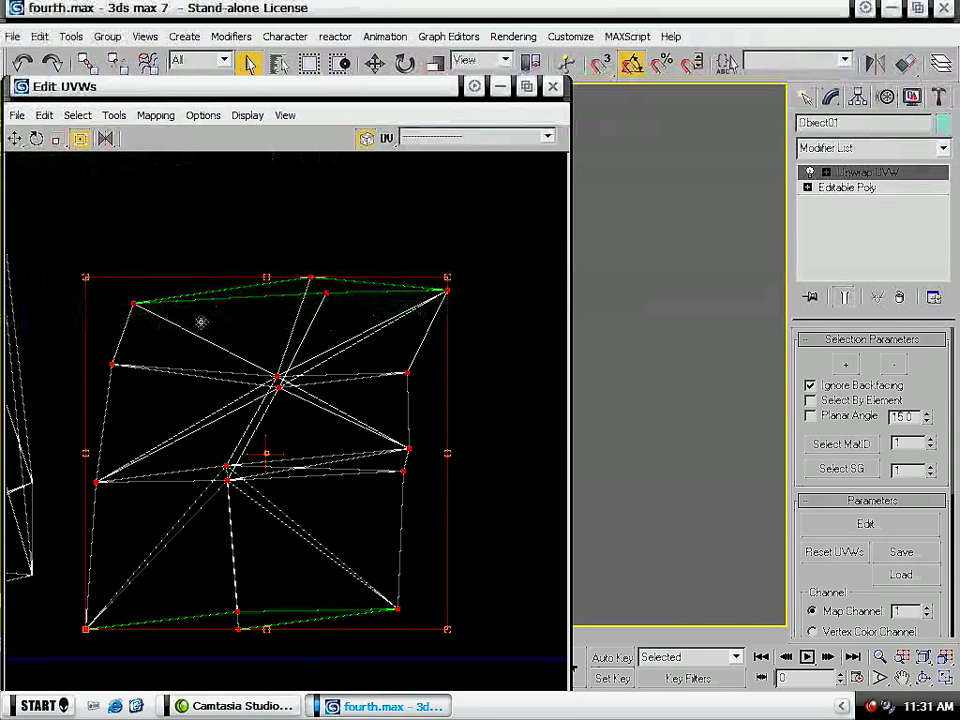
{"action": "scroll", "coordinate": [419, 418], "scroll_direction": "down", "scroll_amount": 4}
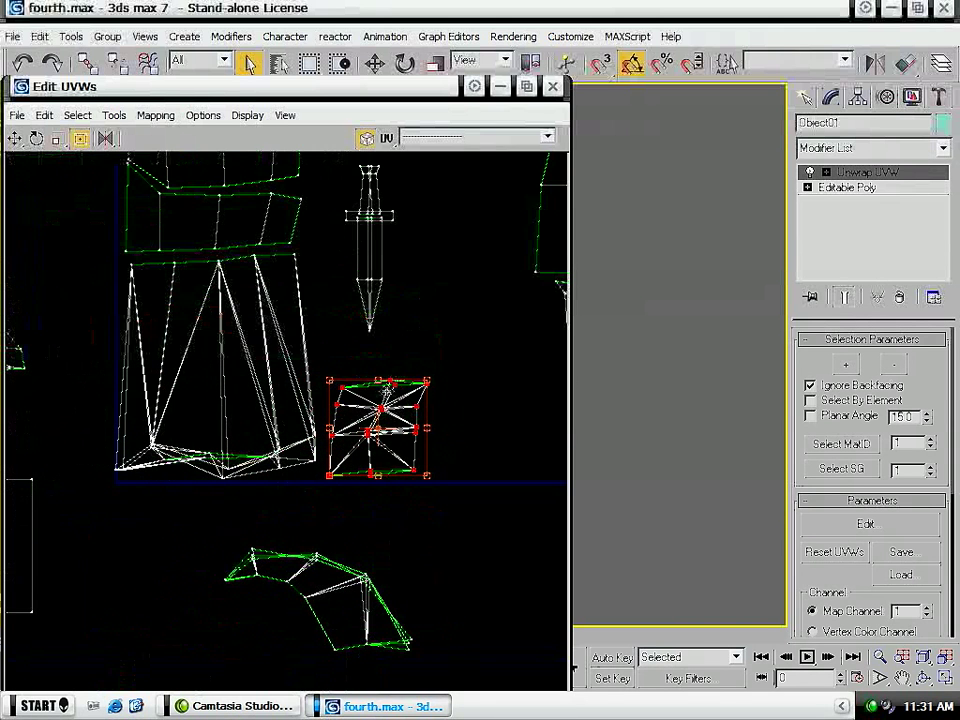
{"action": "left_click", "coordinate": [107, 139]}
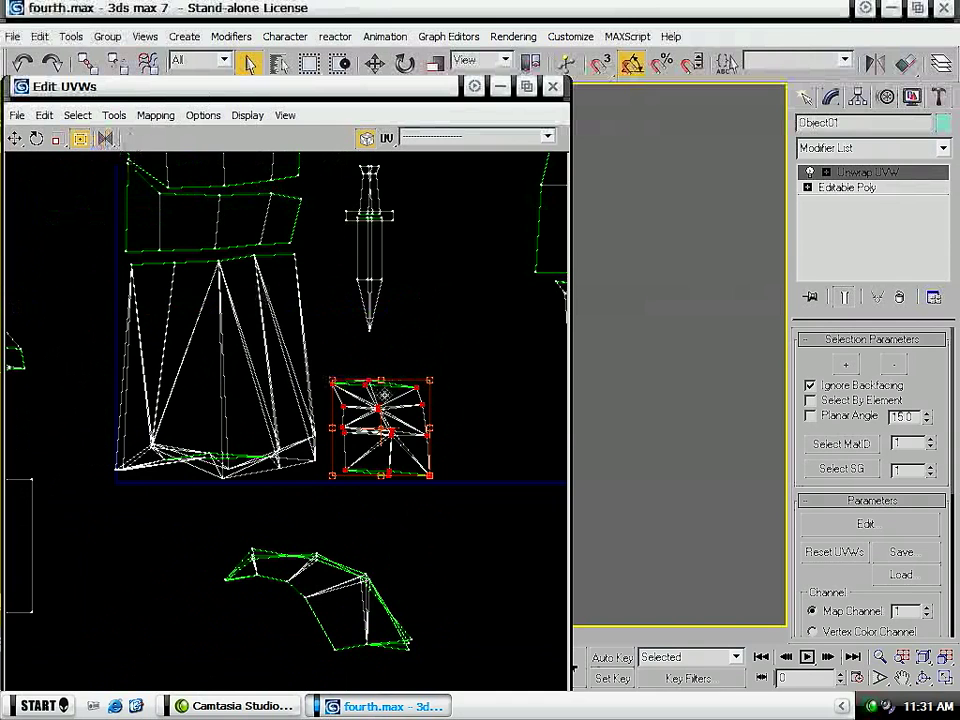
{"action": "left_click_drag", "start_coordinate": [384, 391], "coordinate": [378, 392]}
- Move the rounded, notched shell from outside the tile into the gap beside the torso shell
{"action": "middle_click_drag", "start_coordinate": [414, 213], "coordinate": [193, 436]}
{"action": "middle_click_drag", "start_coordinate": [332, 403], "coordinate": [370, 442]}
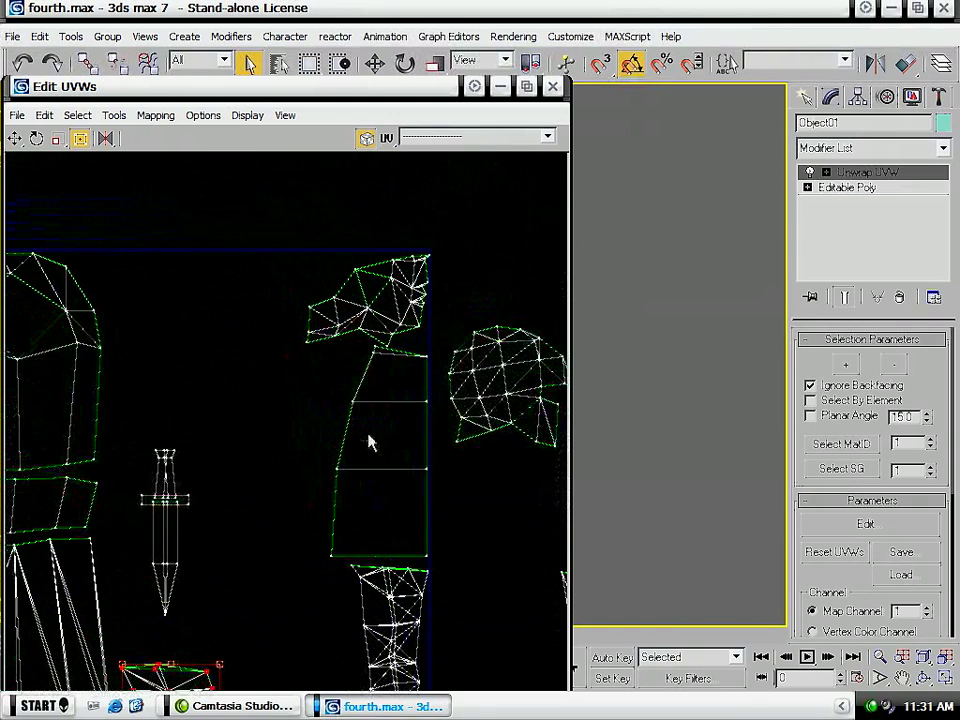
{"action": "middle_click_drag", "start_coordinate": [405, 340], "coordinate": [262, 398]}
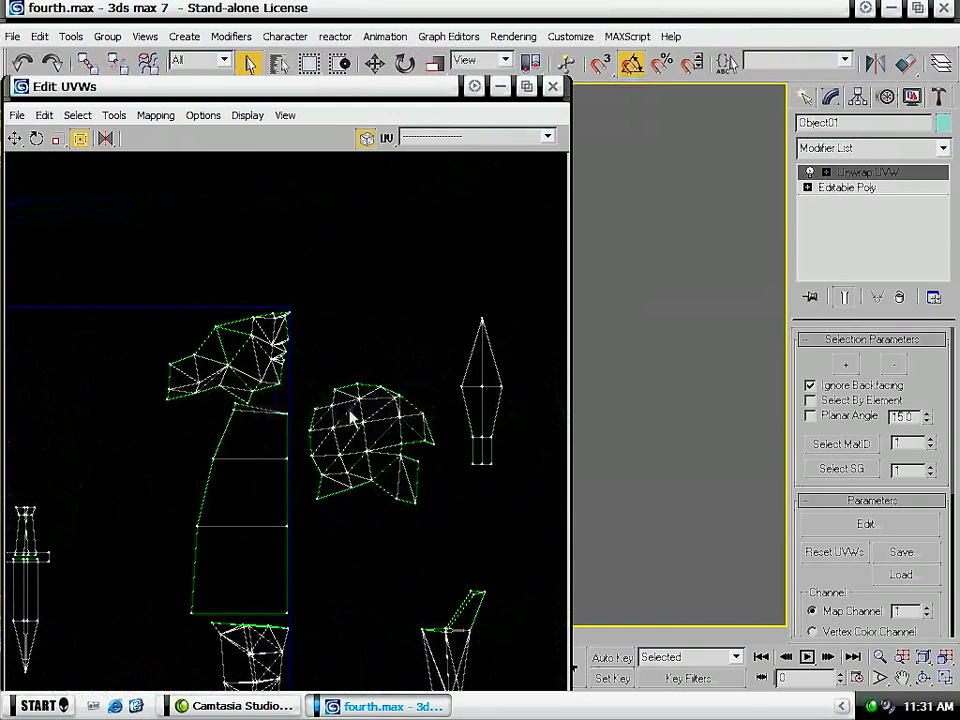
{"action": "left_click_drag", "start_coordinate": [300, 378], "coordinate": [440, 548]}
{"action": "left_click_drag", "start_coordinate": [400, 485], "coordinate": [104, 440]}
{"action": "middle_click_drag", "start_coordinate": [104, 440], "coordinate": [314, 462]}
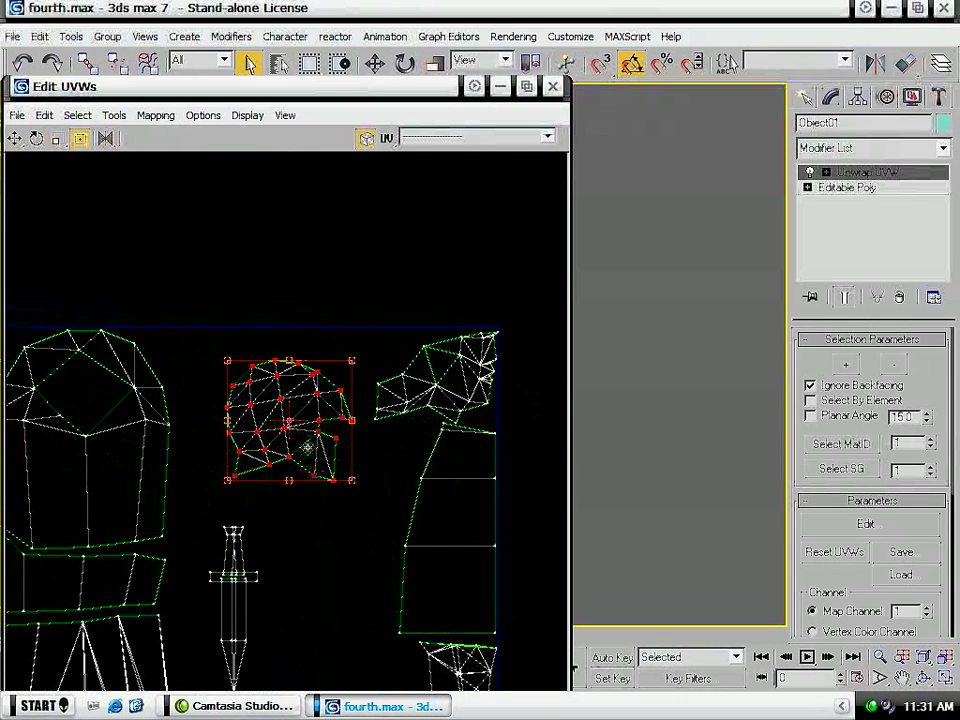
- Mirror the rounded shell horizontally, fit it into the tile's upper edge beside the torso, and enlarge it
{"action": "left_click", "coordinate": [105, 140]}
{"action": "left_click_drag", "start_coordinate": [306, 397], "coordinate": [261, 388]}
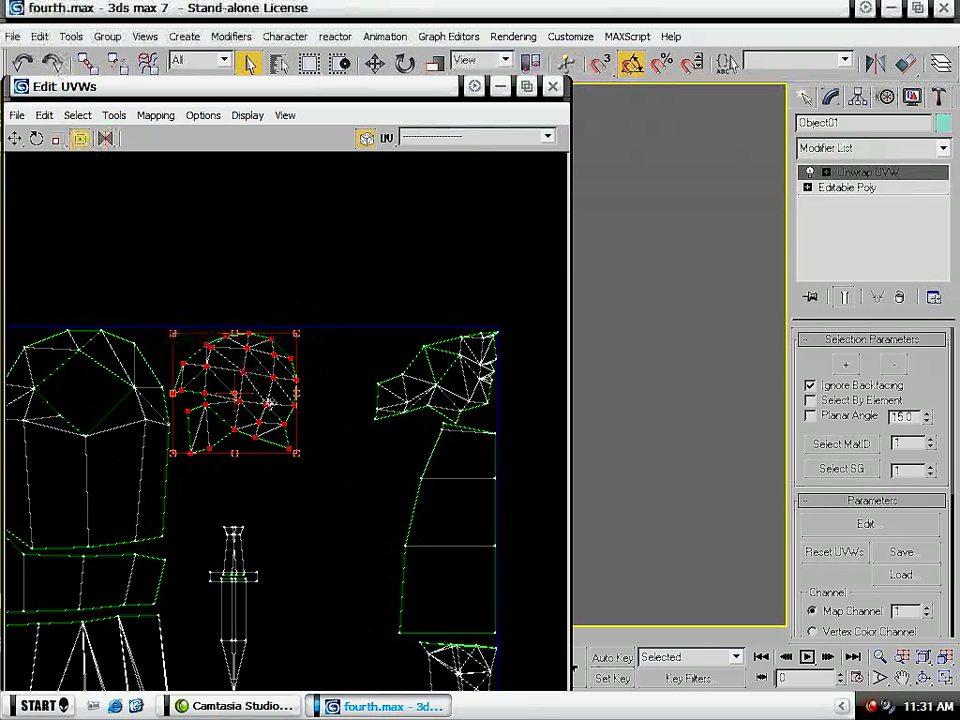
{"action": "left_click_drag", "start_coordinate": [302, 457], "coordinate": [341, 481]}
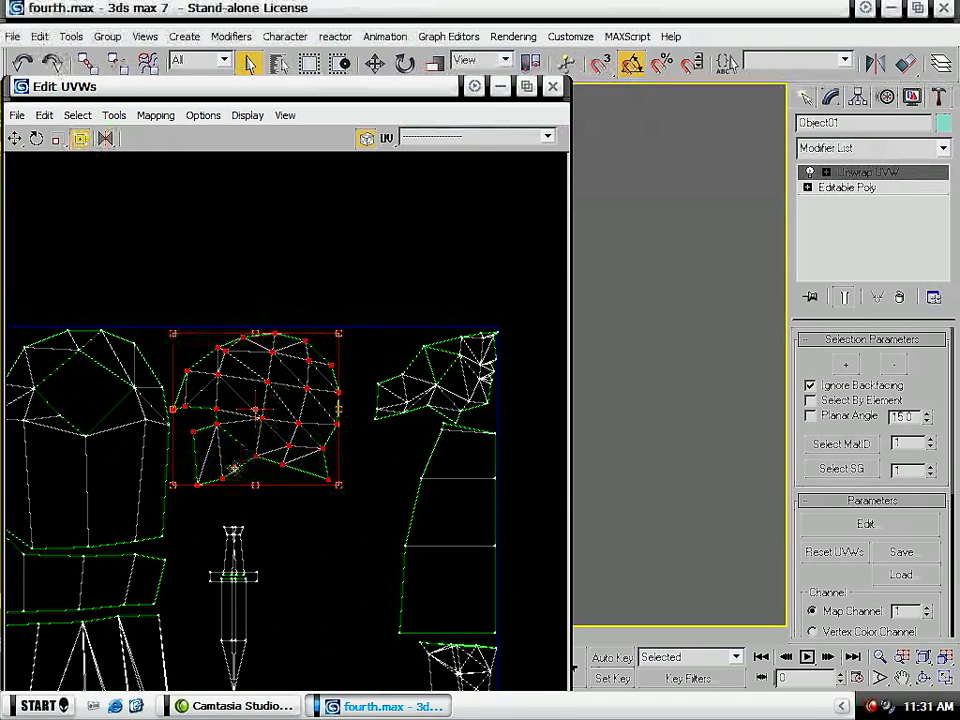
- Flip the spearhead-shaped shell vertically and place it inside the tile between the rounded shell and the upper-corner shell
{"action": "scroll", "coordinate": [232, 476], "scroll_direction": "down", "scroll_amount": 3}
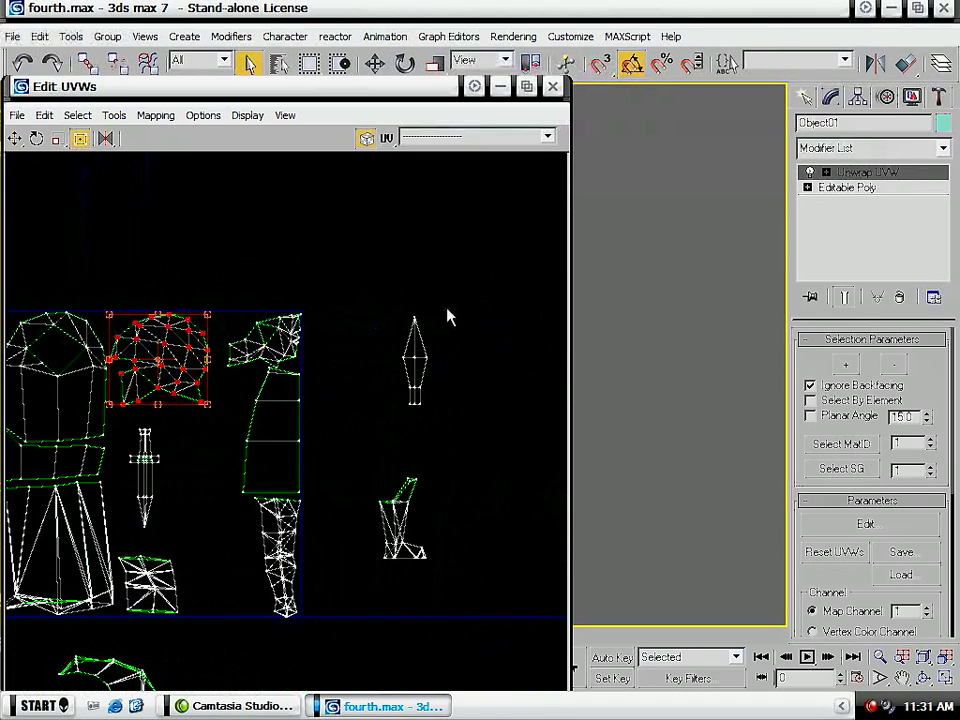
{"action": "left_click", "coordinate": [434, 405]}
{"action": "left_click_drag", "start_coordinate": [434, 405], "coordinate": [240, 435]}
{"action": "left_click_drag", "start_coordinate": [105, 139], "coordinate": [105, 152]}
{"action": "scroll", "coordinate": [203, 355], "scroll_direction": "up", "scroll_amount": 2}
{"action": "left_click_drag", "start_coordinate": [233, 433], "coordinate": [230, 353]}
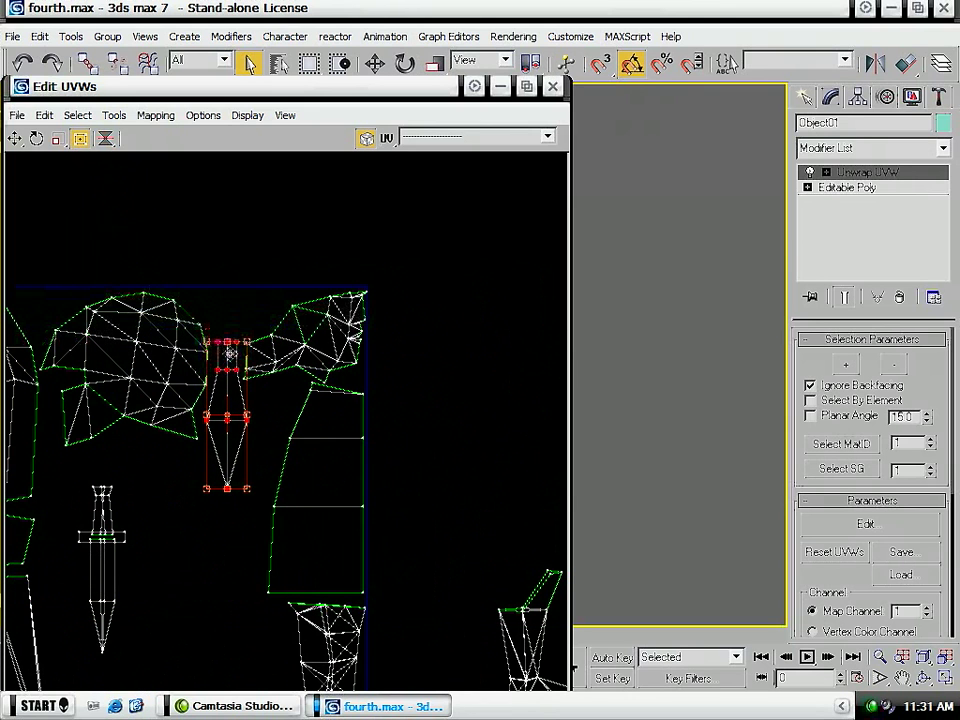
- Reselect the combined soldier mesh and reopen its UV editor
{"action": "left_click", "coordinate": [645, 388]}
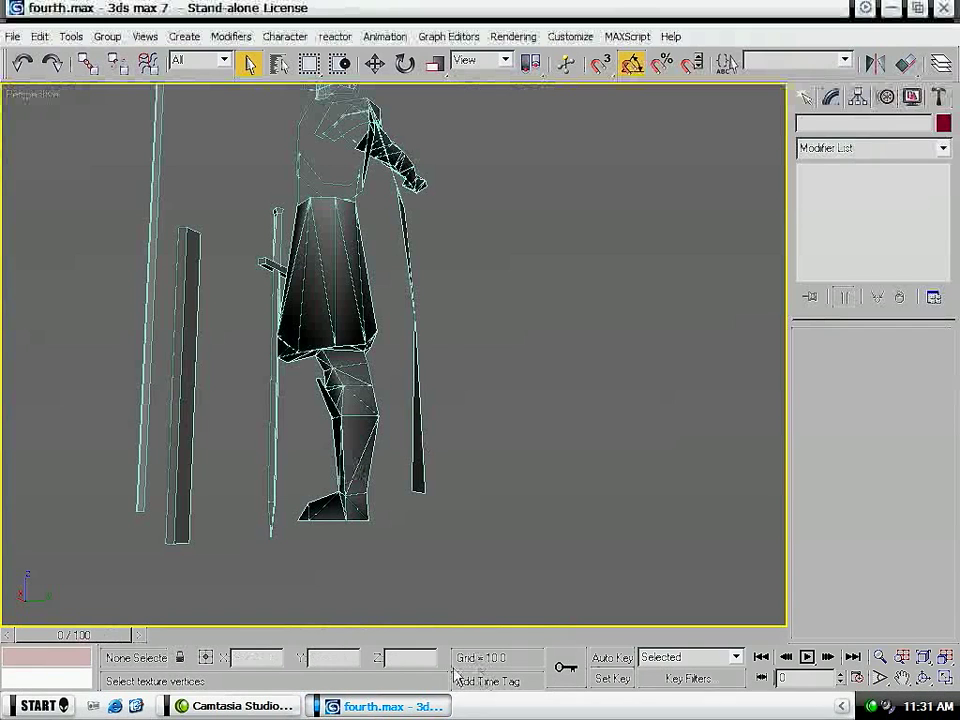
{"action": "left_click", "coordinate": [323, 291]}
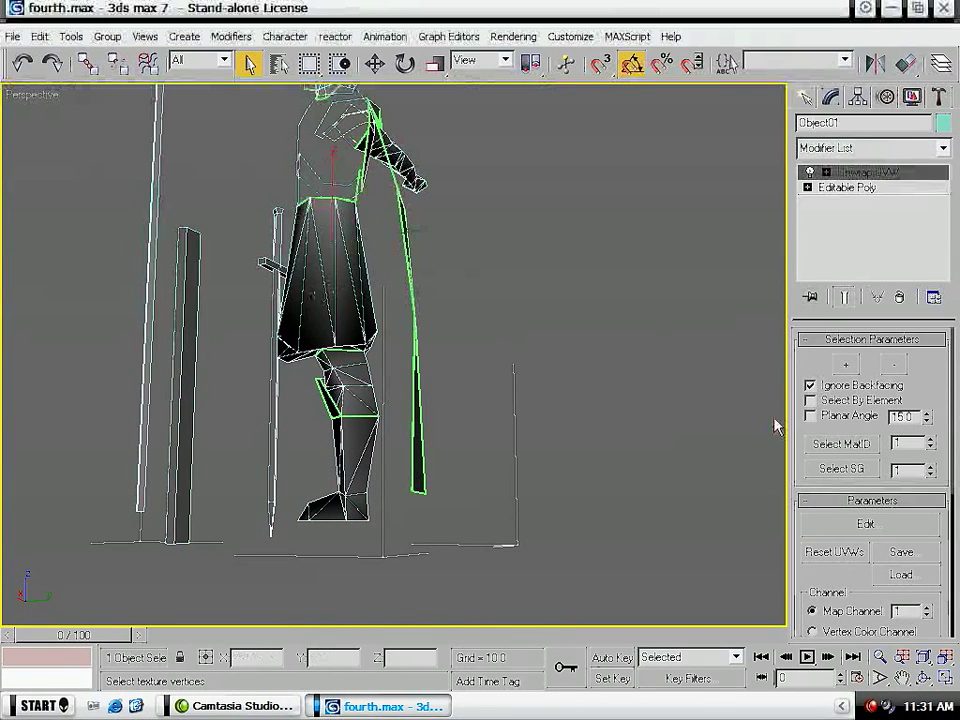
{"action": "left_click", "coordinate": [865, 522]}
- Rotate the narrow rectangular shell to lie horizontally and place it along the tile's lower edge between upper-leg and arm shells
{"action": "middle_click_drag", "start_coordinate": [363, 411], "coordinate": [441, 262]}
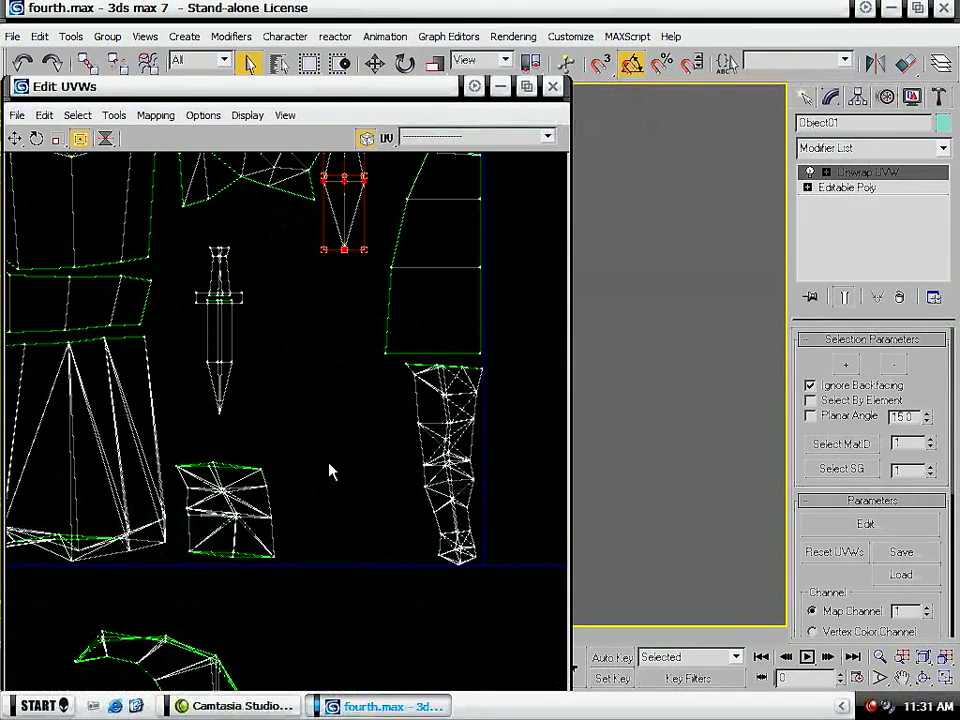
{"action": "scroll", "coordinate": [243, 477], "scroll_direction": "down", "scroll_amount": 3}
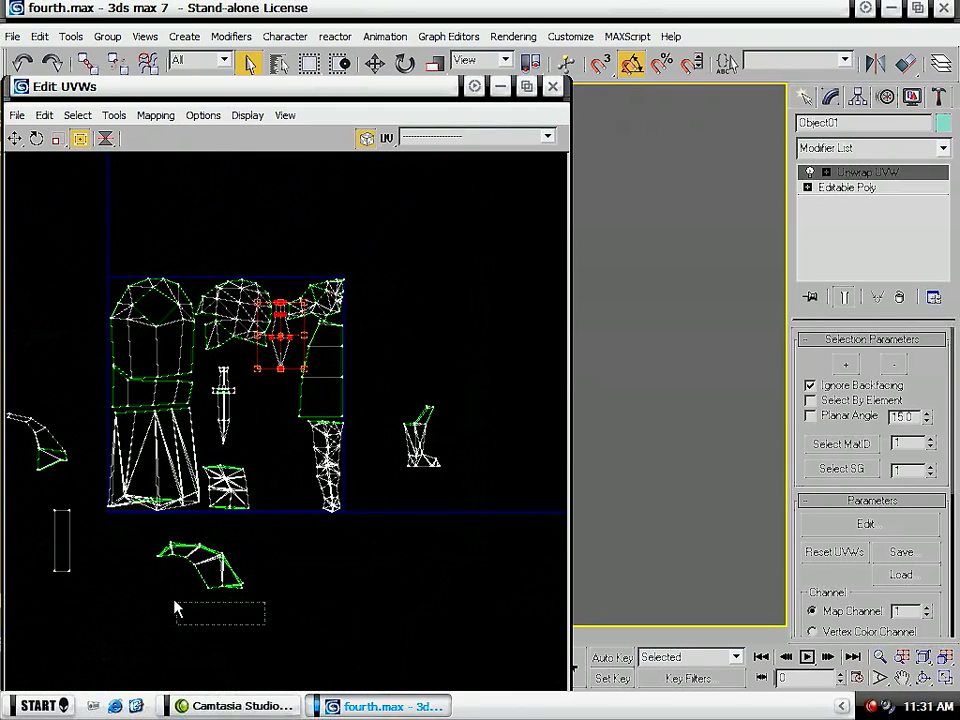
{"action": "left_click_drag", "start_coordinate": [175, 605], "coordinate": [108, 613]}
{"action": "left_click_drag", "start_coordinate": [43, 518], "coordinate": [288, 493]}
{"action": "scroll", "coordinate": [300, 521], "scroll_direction": "up", "scroll_amount": 4}
{"action": "left_click", "coordinate": [243, 467]}
{"action": "left_click", "coordinate": [228, 453]}
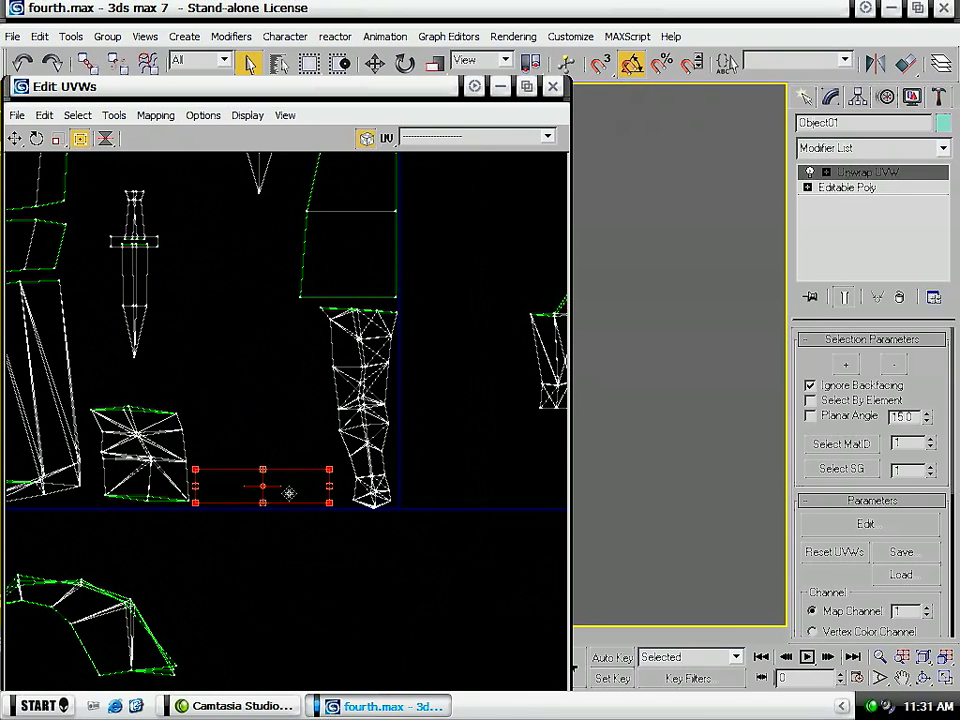
{"action": "middle_click_drag", "start_coordinate": [190, 428], "coordinate": [294, 420]}
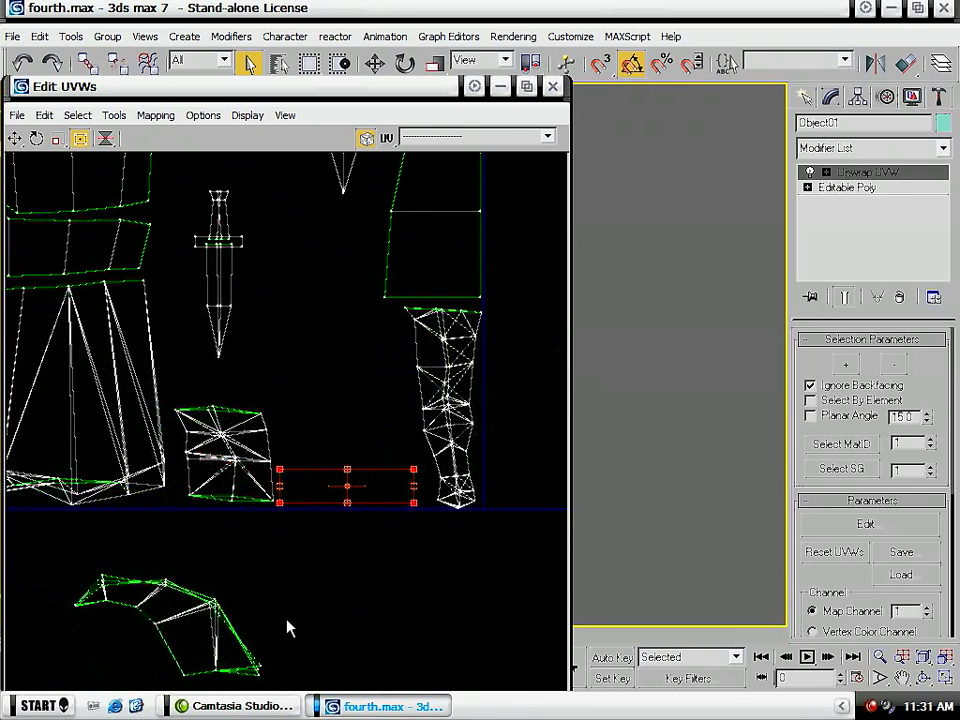
- Move the boot shell into the tile between the dagger and arm shells and enlarge it
{"action": "scroll", "coordinate": [280, 590], "scroll_direction": "down", "scroll_amount": 5}
{"action": "left_click_drag", "start_coordinate": [416, 498], "coordinate": [387, 533]}
{"action": "key", "text": "ctrl+z"}
{"action": "mouse_move", "coordinate": [451, 532]}
{"action": "left_mouse_down"}
{"action": "mouse_move", "coordinate": [378, 443]}
{"action": "mouse_move", "coordinate": [410, 467]}
{"action": "mouse_move", "coordinate": [328, 439]}
{"action": "mouse_move", "coordinate": [300, 458]}
{"action": "left_mouse_up"}
{"action": "scroll", "coordinate": [300, 458], "scroll_direction": "up", "scroll_amount": 5}
{"action": "left_click_drag", "start_coordinate": [285, 516], "coordinate": [336, 604]}
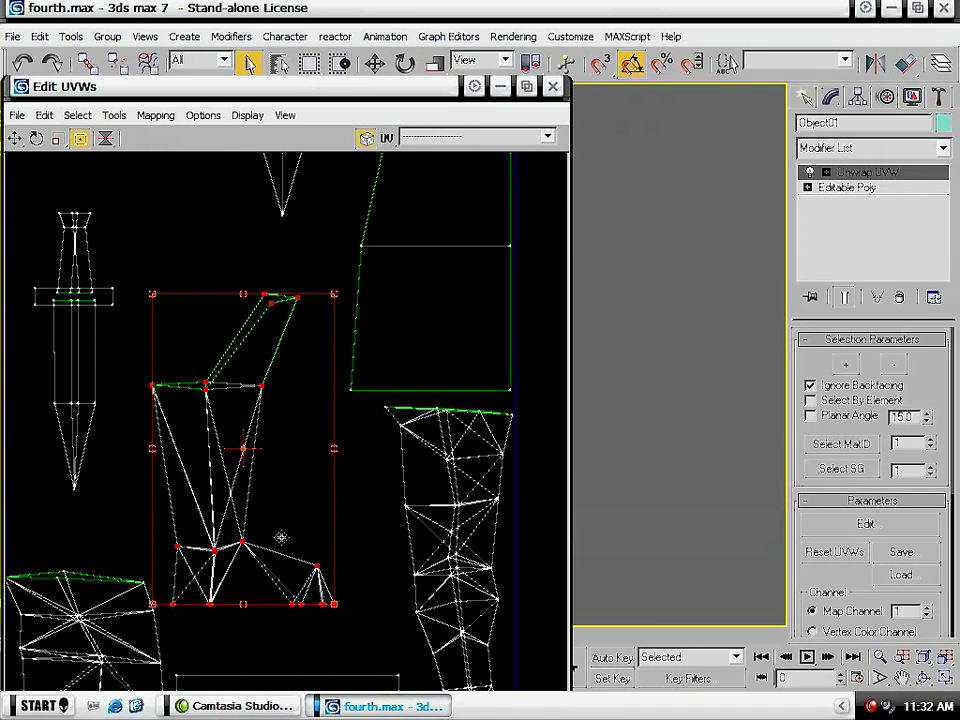
- Enlarge the arm shell within the space below the cape shell at the tile's edge
{"action": "middle_click_drag", "start_coordinate": [460, 554], "coordinate": [405, 394]}
{"action": "left_click_drag", "start_coordinate": [508, 645], "coordinate": [368, 252]}
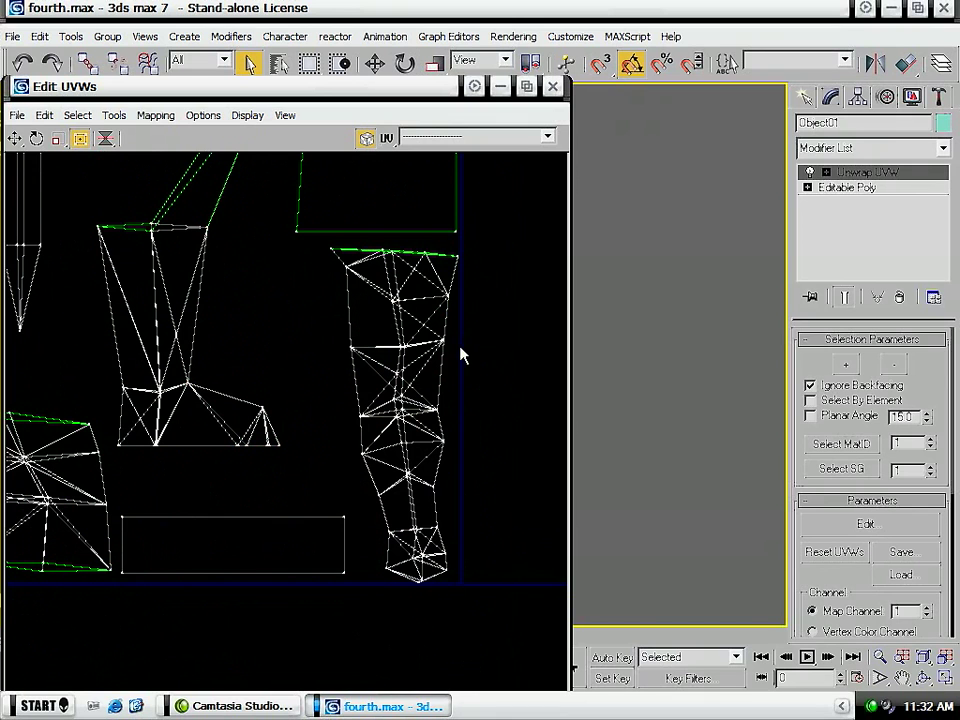
{"action": "left_click_drag", "start_coordinate": [316, 251], "coordinate": [370, 483], "text": "ctrl"}
{"action": "left_click_drag", "start_coordinate": [333, 252], "coordinate": [307, 239]}
{"action": "middle_click_drag", "start_coordinate": [307, 248], "coordinate": [300, 440]}
{"action": "left_click_drag", "start_coordinate": [258, 512], "coordinate": [176, 497]}
- Mirror the boot shell horizontally so its toe points away from the arm shell
{"action": "left_click_drag", "start_coordinate": [325, 251], "coordinate": [124, 402], "text": "ctrl"}
{"action": "left_click_drag", "start_coordinate": [193, 384], "coordinate": [198, 440]}
{"action": "mouse_move", "coordinate": [112, 138]}
{"action": "left_mouse_down"}
{"action": "mouse_move", "coordinate": [109, 183]}
{"action": "mouse_move", "coordinate": [108, 160]}
{"action": "left_mouse_up"}
{"action": "left_click", "coordinate": [163, 249]}
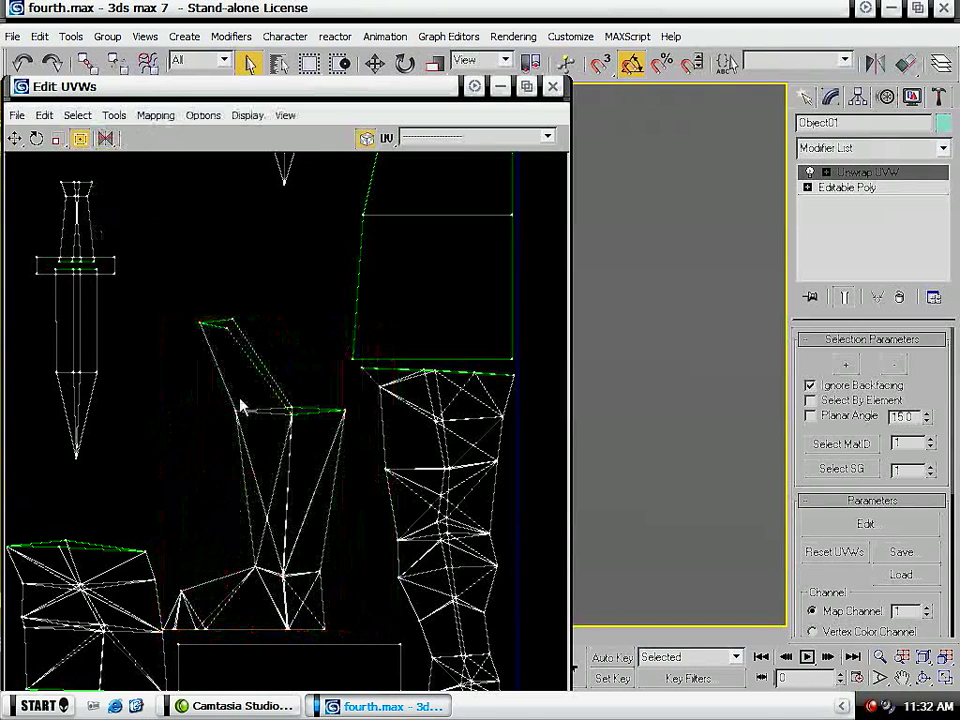
- Move the boot shell against the arm shell, just above the rectangular shell, and enlarge it to fill the gap
{"action": "left_click", "coordinate": [311, 444]}
{"action": "left_click_drag", "start_coordinate": [311, 446], "coordinate": [327, 458]}
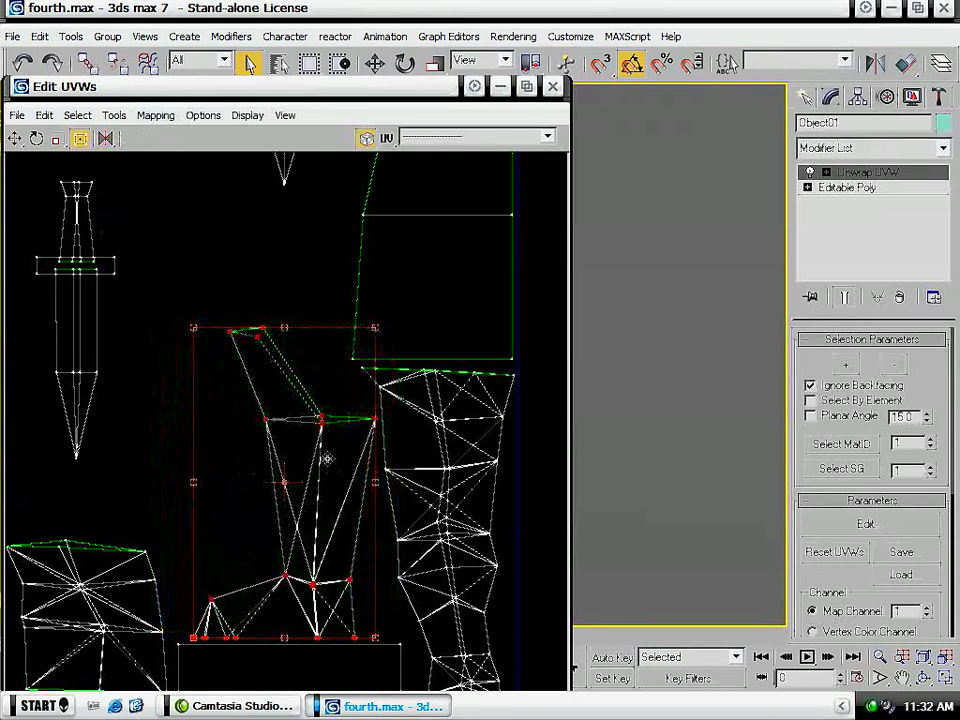
{"action": "left_click_drag", "start_coordinate": [189, 327], "coordinate": [171, 301]}
{"action": "scroll", "coordinate": [175, 305], "scroll_direction": "down", "scroll_amount": 3}
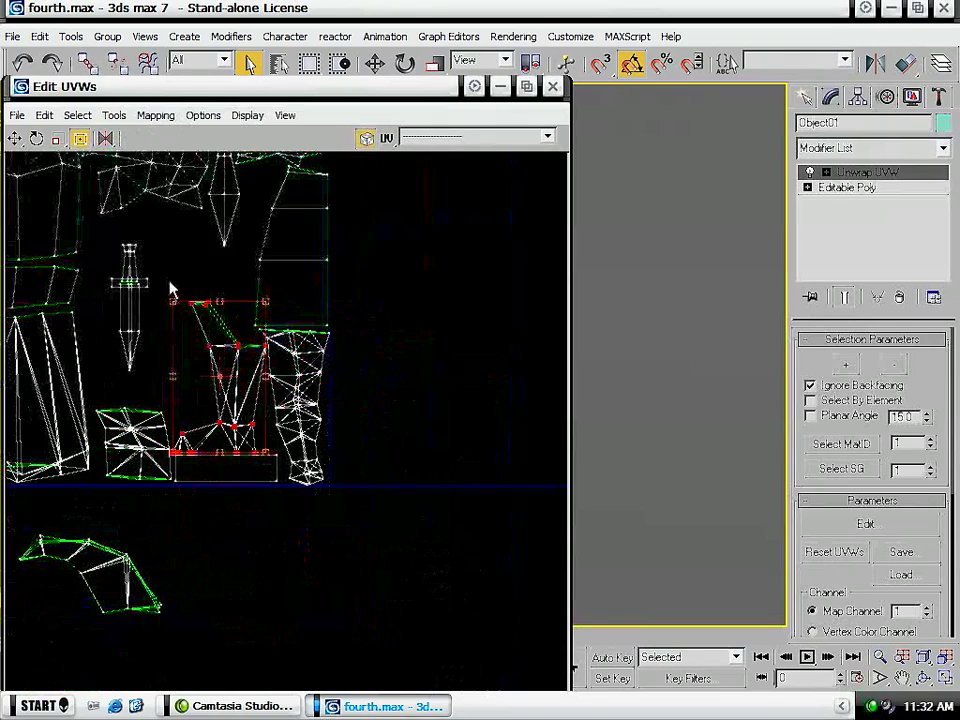
- Move the crossguard dagger shell out of the tile, past the edge beside the cape shell
{"action": "middle_click_drag", "start_coordinate": [160, 337], "coordinate": [280, 396]}
{"action": "left_click_drag", "start_coordinate": [276, 303], "coordinate": [221, 446]}
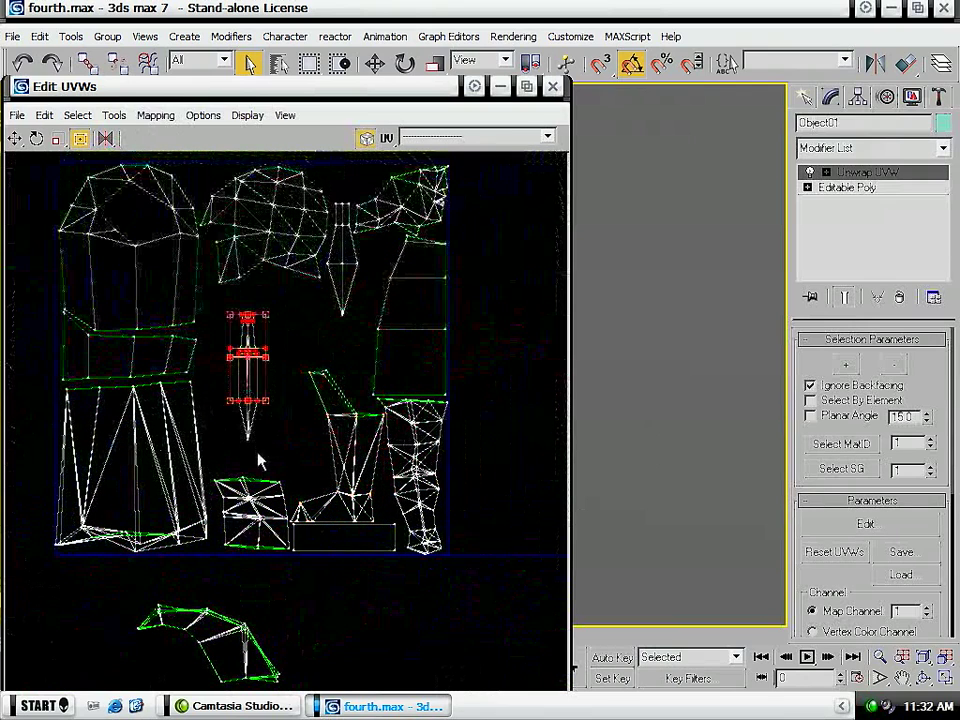
{"action": "left_click_drag", "start_coordinate": [248, 355], "coordinate": [476, 358]}
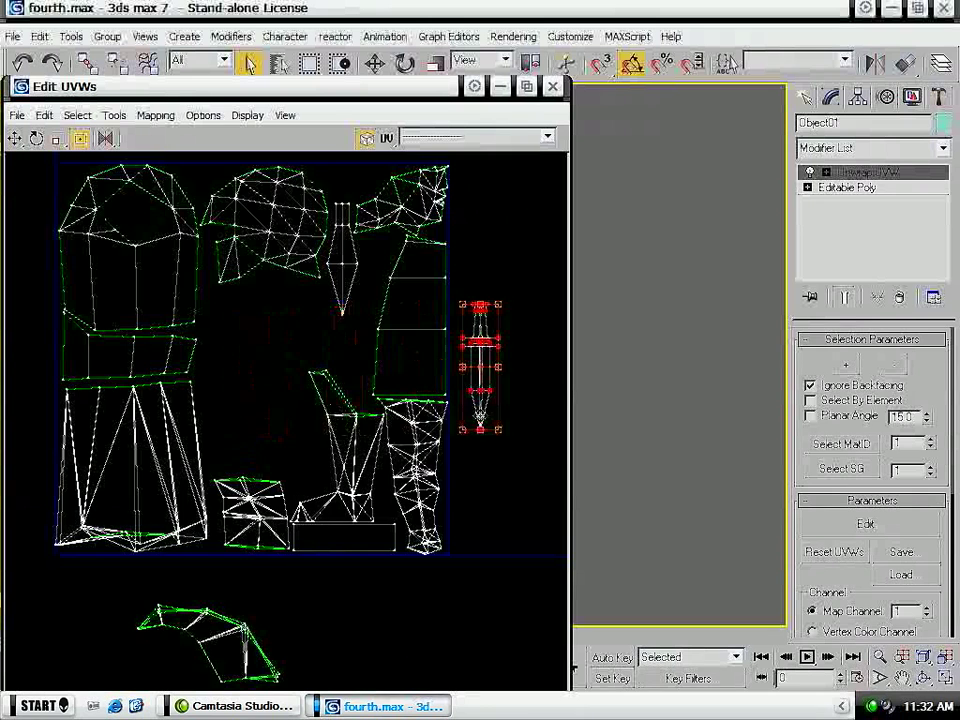
- Move the curved shell from below the tile into the gap under the rounded triangulated shell and shrink it slightly
{"action": "scroll", "coordinate": [258, 393], "scroll_direction": "down", "scroll_amount": 2}
{"action": "scroll", "coordinate": [257, 386], "scroll_direction": "down", "scroll_amount": 1}
{"action": "middle_click_drag", "start_coordinate": [215, 376], "coordinate": [334, 372]}
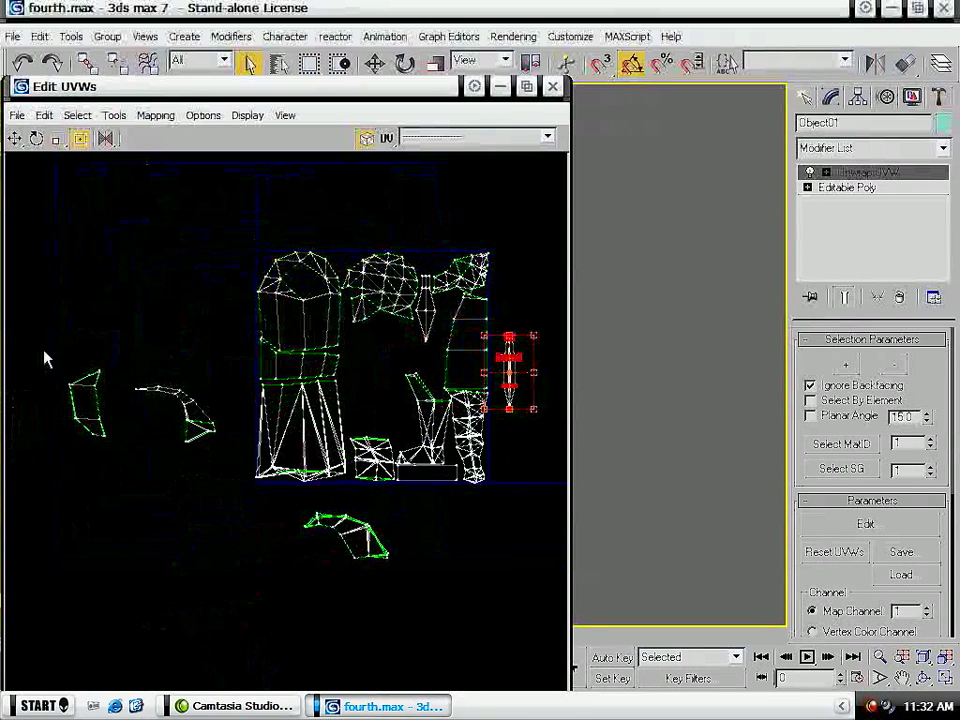
{"action": "left_click_drag", "start_coordinate": [130, 485], "coordinate": [128, 480]}
{"action": "left_click_drag", "start_coordinate": [99, 411], "coordinate": [168, 314]}
{"action": "left_click_drag", "start_coordinate": [336, 543], "coordinate": [390, 339]}
{"action": "scroll", "coordinate": [390, 339], "scroll_direction": "up", "scroll_amount": 5}
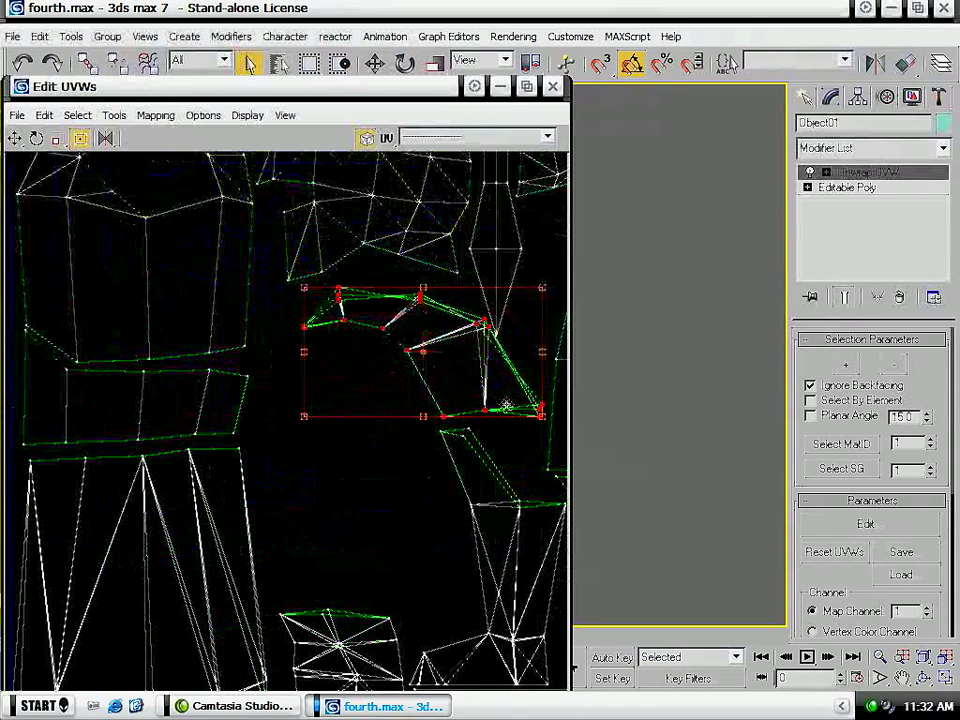
{"action": "left_click_drag", "start_coordinate": [540, 413], "coordinate": [516, 406]}
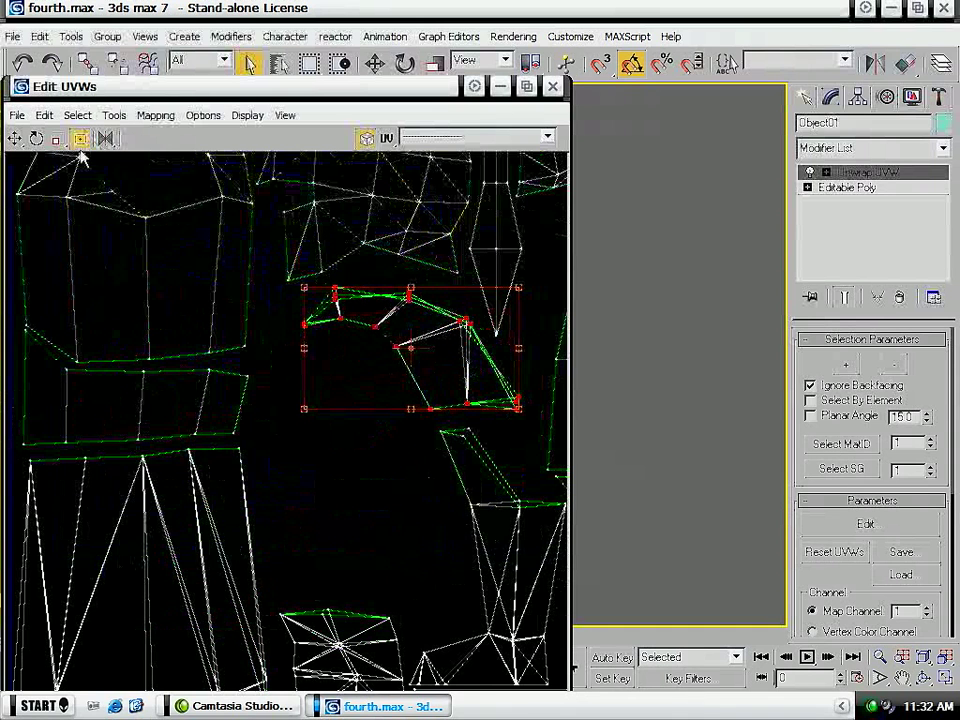
- Rotate and mirror the curved shell, fitting it between the rounded triangulated shell and the boot shell
{"action": "left_click_drag", "start_coordinate": [411, 409], "coordinate": [408, 171]}
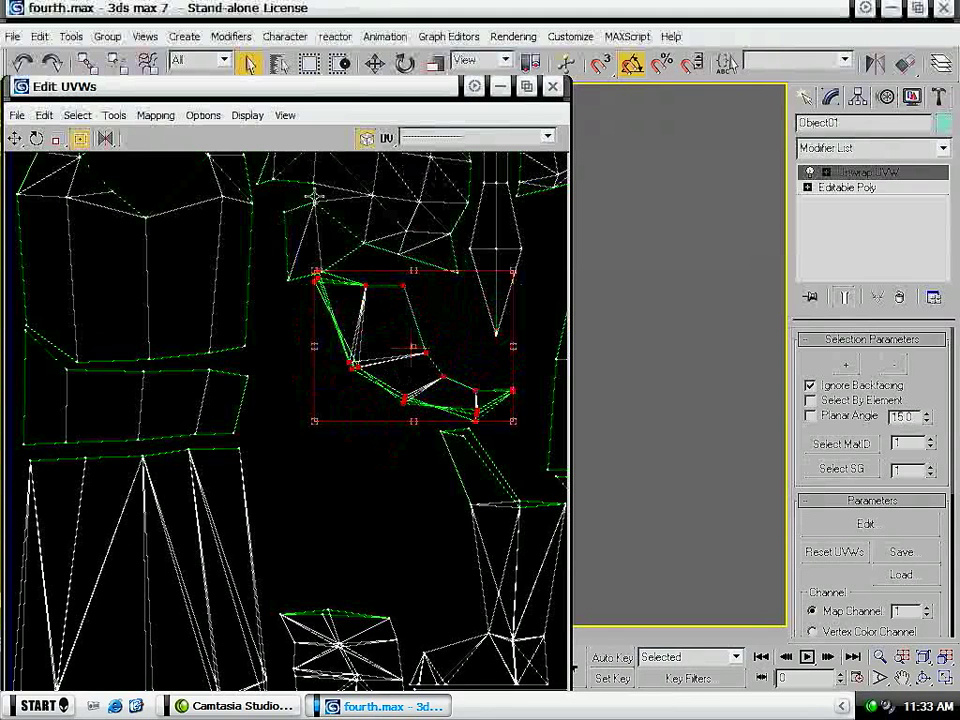
{"action": "left_click", "coordinate": [102, 140]}
{"action": "left_click_drag", "start_coordinate": [425, 423], "coordinate": [595, 297]}
{"action": "left_click_drag", "start_coordinate": [420, 332], "coordinate": [442, 366]}
{"action": "left_click_drag", "start_coordinate": [338, 308], "coordinate": [305, 290]}
- Bring the thin curved shell into the tile above the small square shell and rotate it to follow the boot shell
{"action": "scroll", "coordinate": [349, 272], "scroll_direction": "down", "scroll_amount": 5}
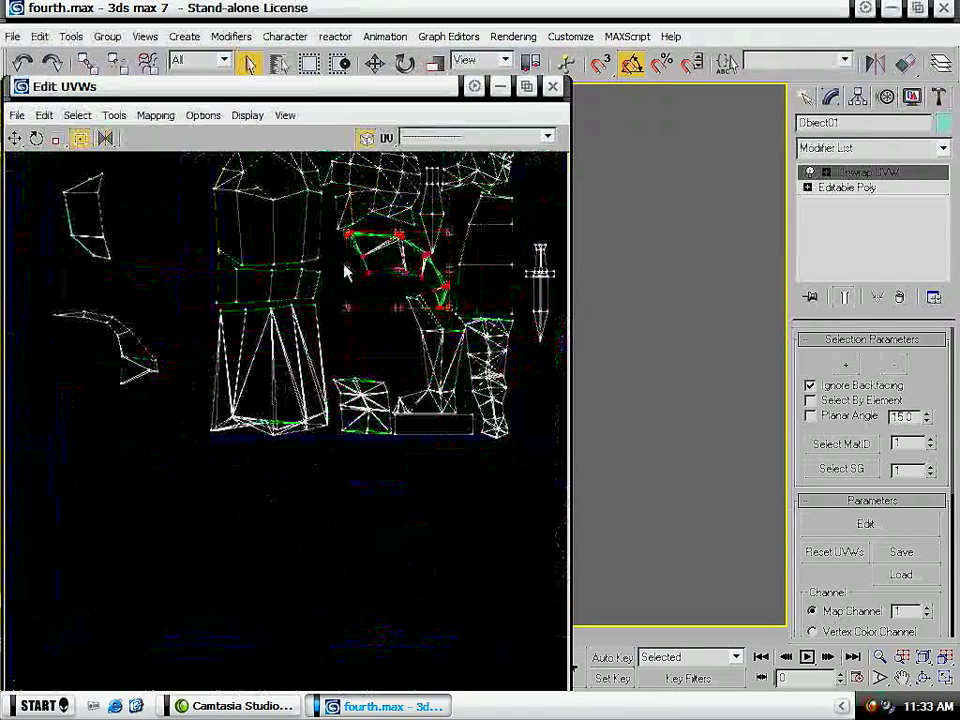
{"action": "left_click_drag", "start_coordinate": [214, 392], "coordinate": [104, 295]}
{"action": "left_click_drag", "start_coordinate": [201, 327], "coordinate": [388, 327]}
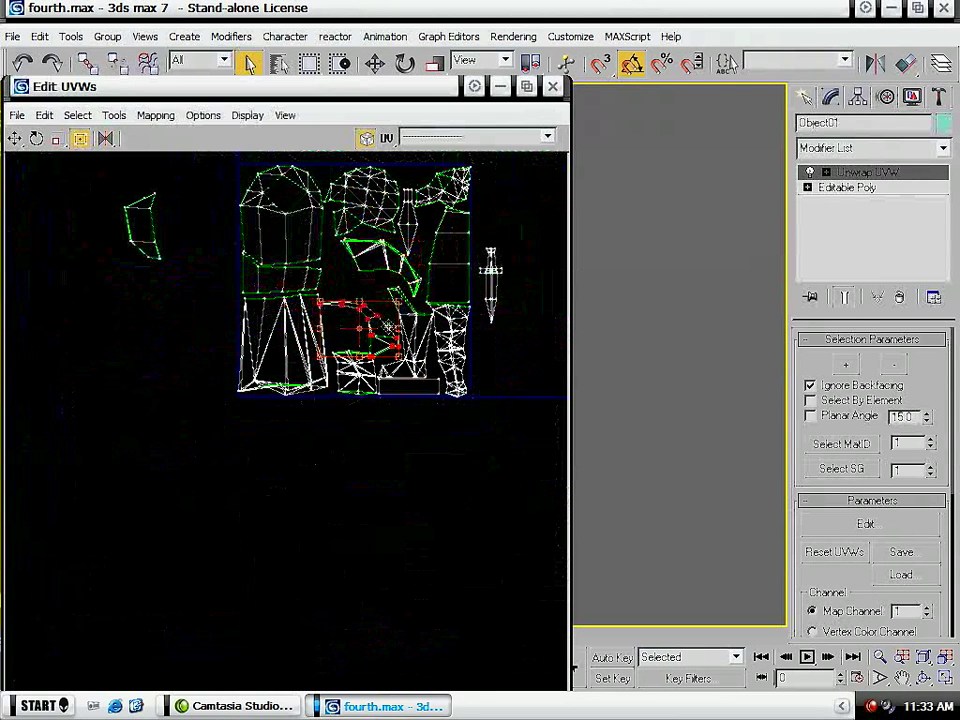
{"action": "scroll", "coordinate": [388, 327], "scroll_direction": "up", "scroll_amount": 5}
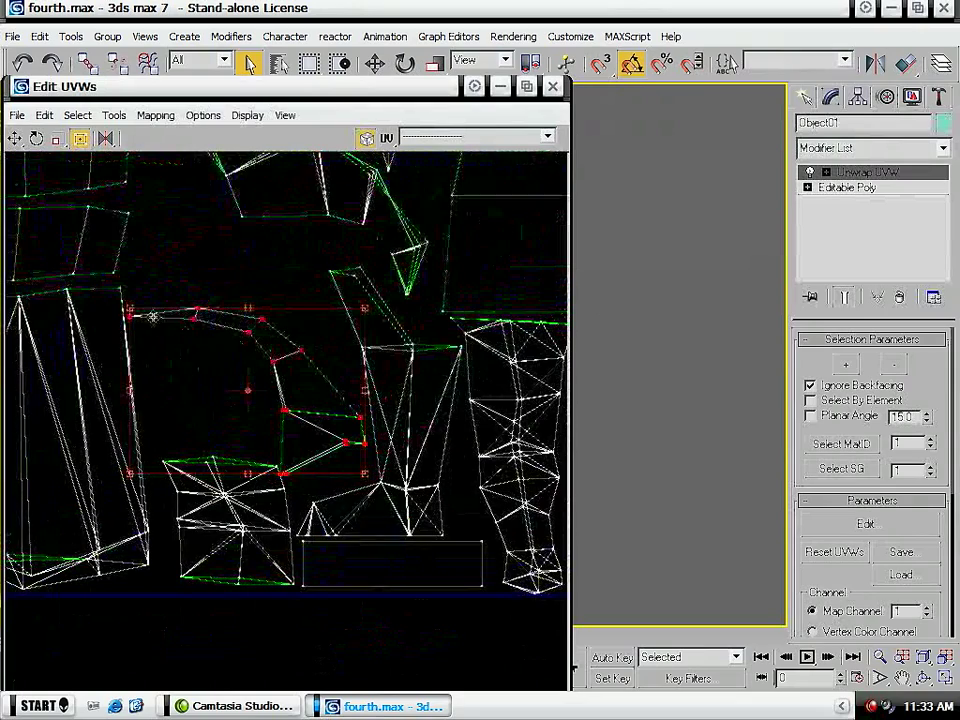
{"action": "left_click_drag", "start_coordinate": [128, 305], "coordinate": [201, 220]}
- Move the last shell from beside the tile into the gap above the small square shell
{"action": "scroll", "coordinate": [184, 279], "scroll_direction": "down", "scroll_amount": 3}
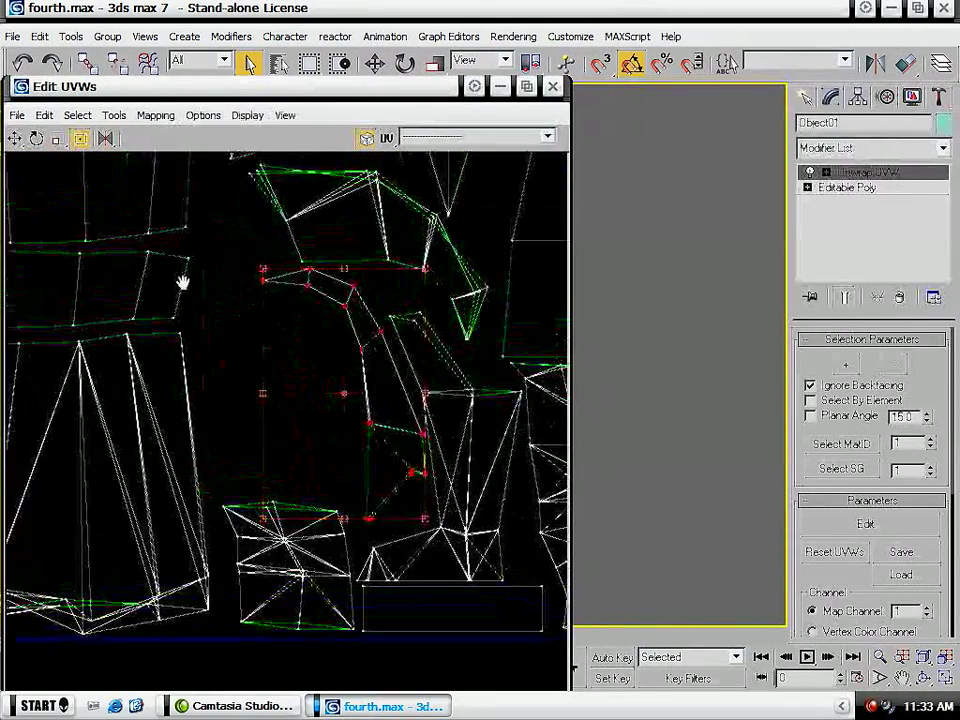
{"action": "middle_click_drag", "start_coordinate": [128, 268], "coordinate": [320, 358]}
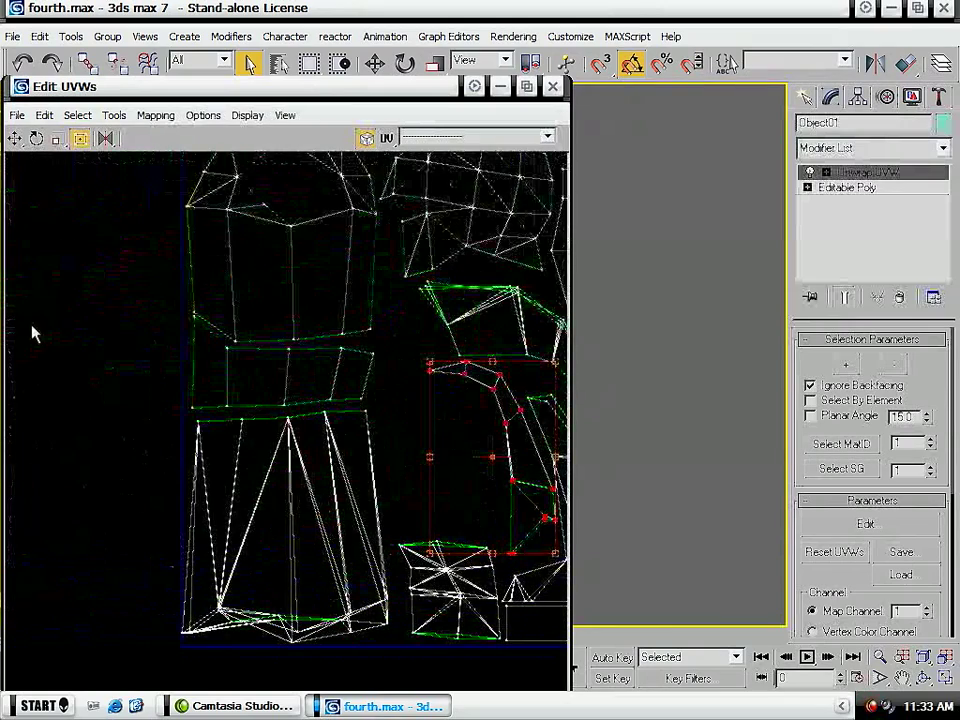
{"action": "left_click", "coordinate": [28, 323]}
{"action": "scroll", "coordinate": [60, 318], "scroll_direction": "down", "scroll_amount": 1}
{"action": "middle_click_drag", "start_coordinate": [112, 312], "coordinate": [246, 350]}
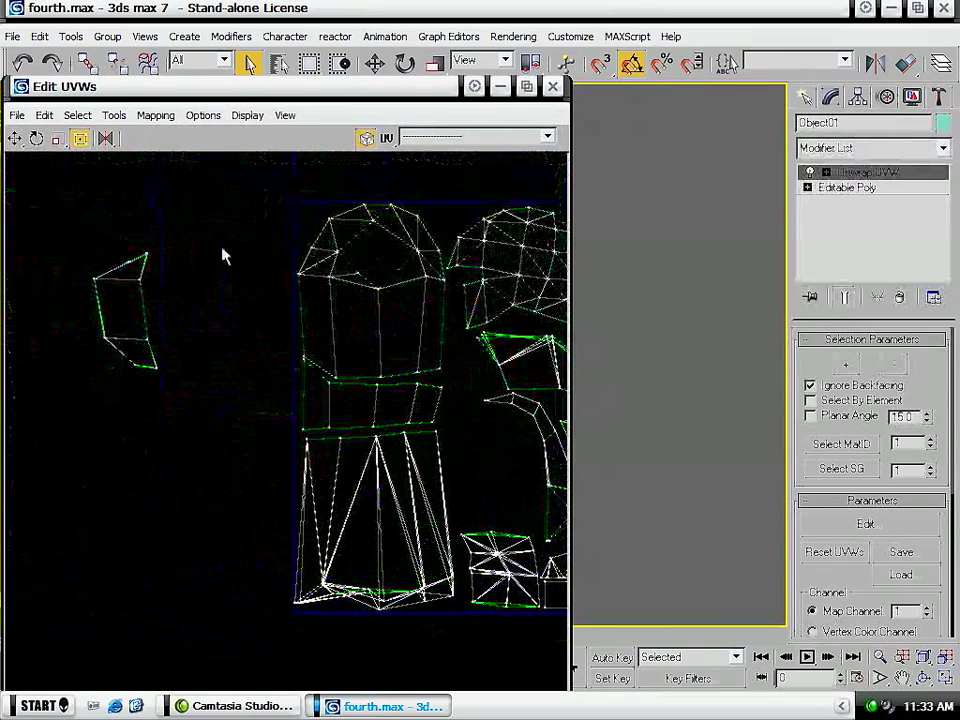
{"action": "left_click_drag", "start_coordinate": [221, 249], "coordinate": [71, 453]}
{"action": "left_click_drag", "start_coordinate": [134, 352], "coordinate": [490, 500]}
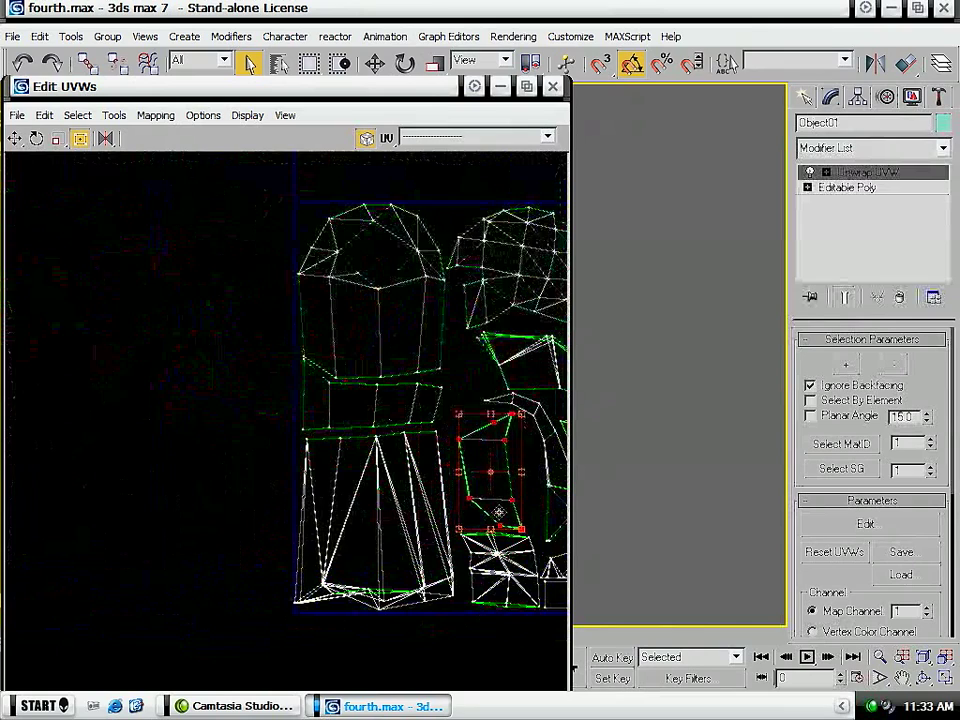
{"action": "middle_click_drag", "start_coordinate": [484, 496], "coordinate": [313, 448]}
{"action": "scroll", "coordinate": [313, 448], "scroll_direction": "up", "scroll_amount": 2}
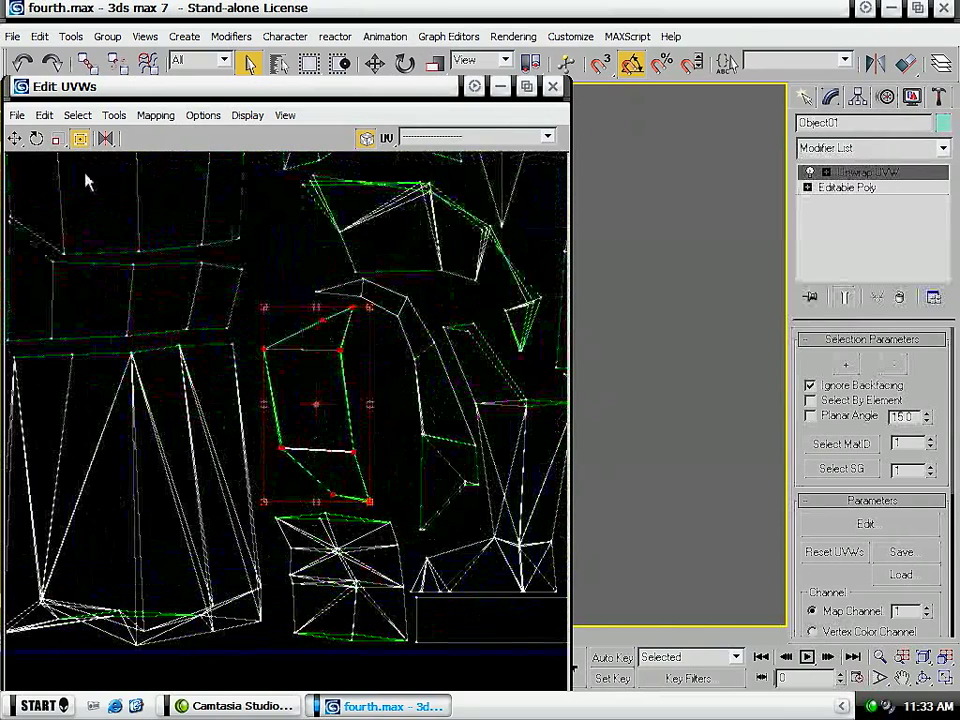
- Mirror the shell above the small square shell horizontally and enlarge it to fill the space beside the thin curved shell
{"action": "left_click", "coordinate": [105, 141]}
{"action": "left_click_drag", "start_coordinate": [317, 374], "coordinate": [308, 331]}
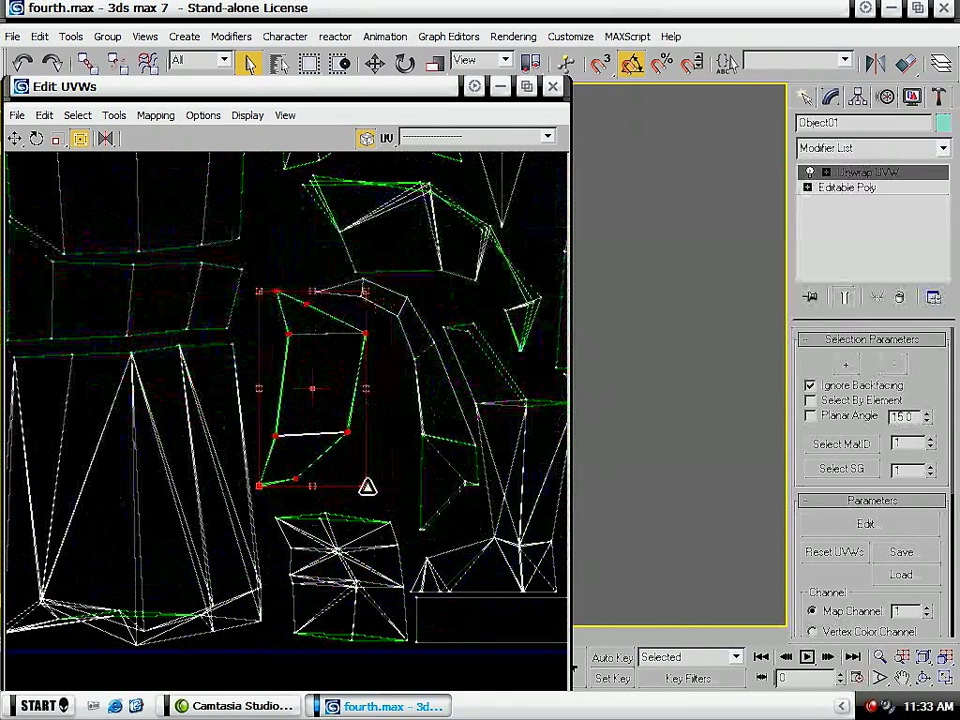
{"action": "left_click_drag", "start_coordinate": [366, 486], "coordinate": [390, 507]}
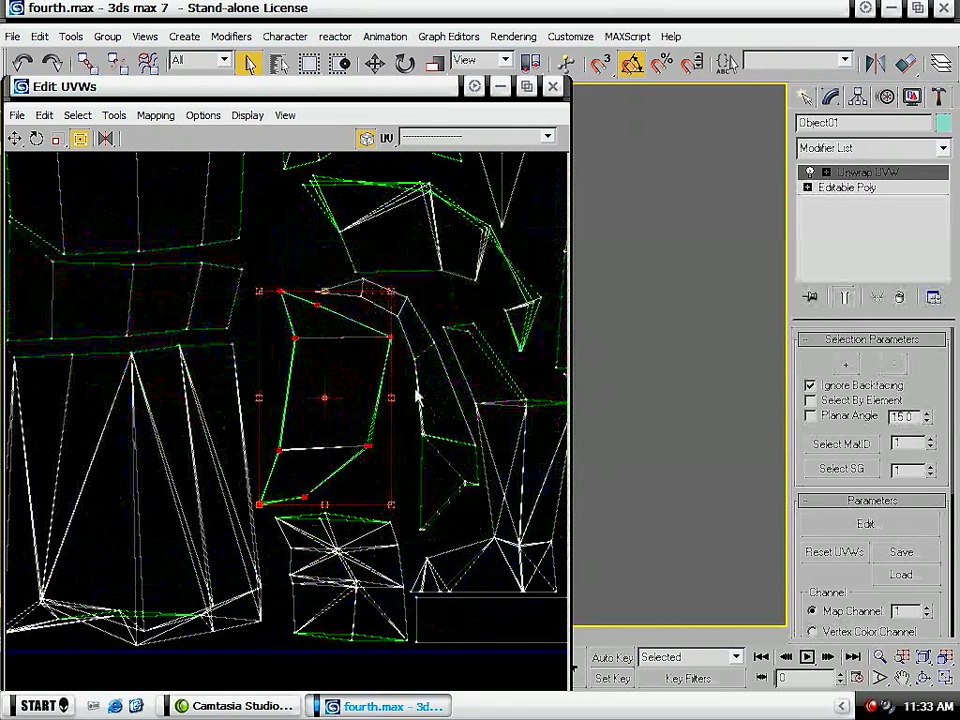
- Select the whole small square shell and widen it toward the tall tapered shell
{"action": "middle_click_drag", "start_coordinate": [416, 397], "coordinate": [291, 396]}
{"action": "left_click_drag", "start_coordinate": [297, 475], "coordinate": [290, 557]}
{"action": "left_click_drag", "start_coordinate": [296, 514], "coordinate": [276, 517]}
{"action": "left_click_drag", "start_coordinate": [187, 670], "coordinate": [146, 521]}
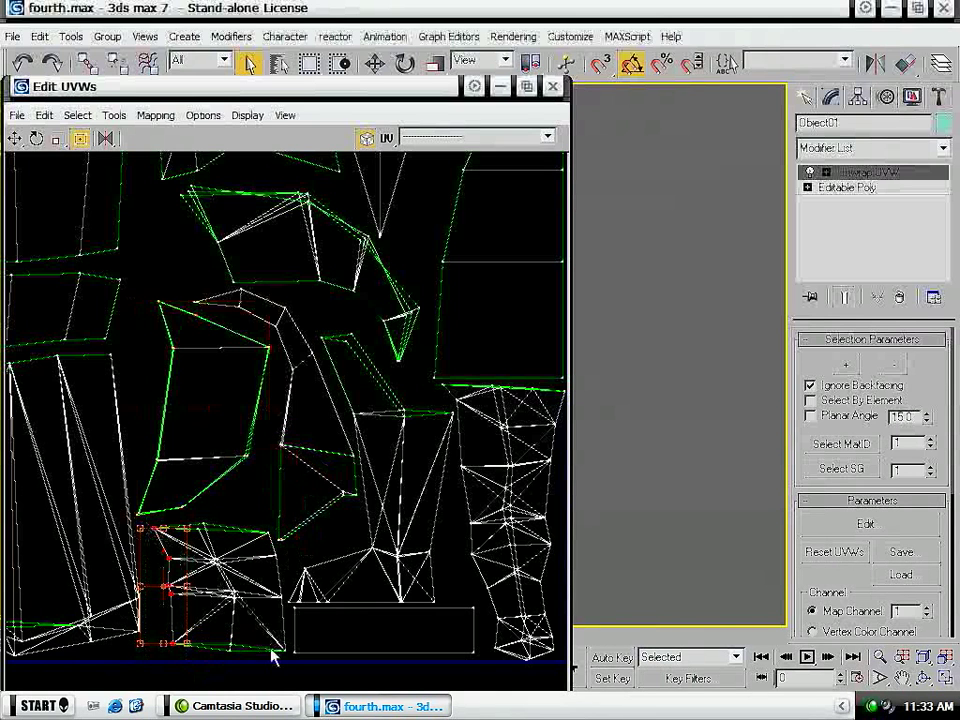
{"action": "left_click_drag", "start_coordinate": [289, 660], "coordinate": [241, 571], "text": "ctrl"}
{"action": "left_click_drag", "start_coordinate": [233, 519], "coordinate": [199, 659], "text": "ctrl"}
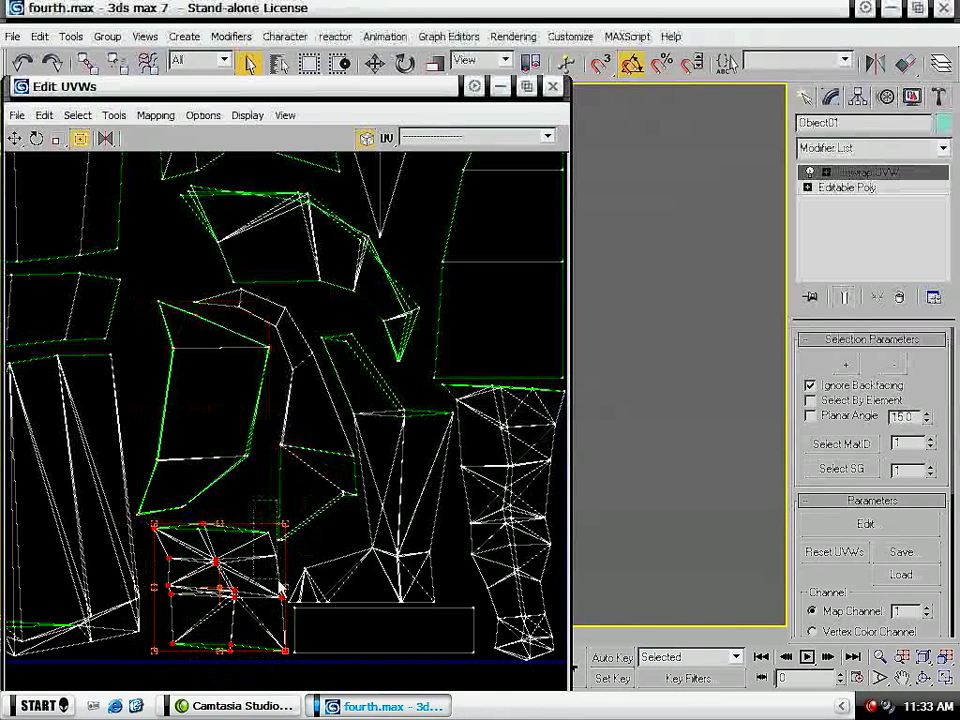
{"action": "left_click_drag", "start_coordinate": [158, 528], "coordinate": [140, 527]}
- Examine the packed shells and the remaining gaps across the tile
{"action": "middle_click_drag", "start_coordinate": [408, 416], "coordinate": [334, 633]}
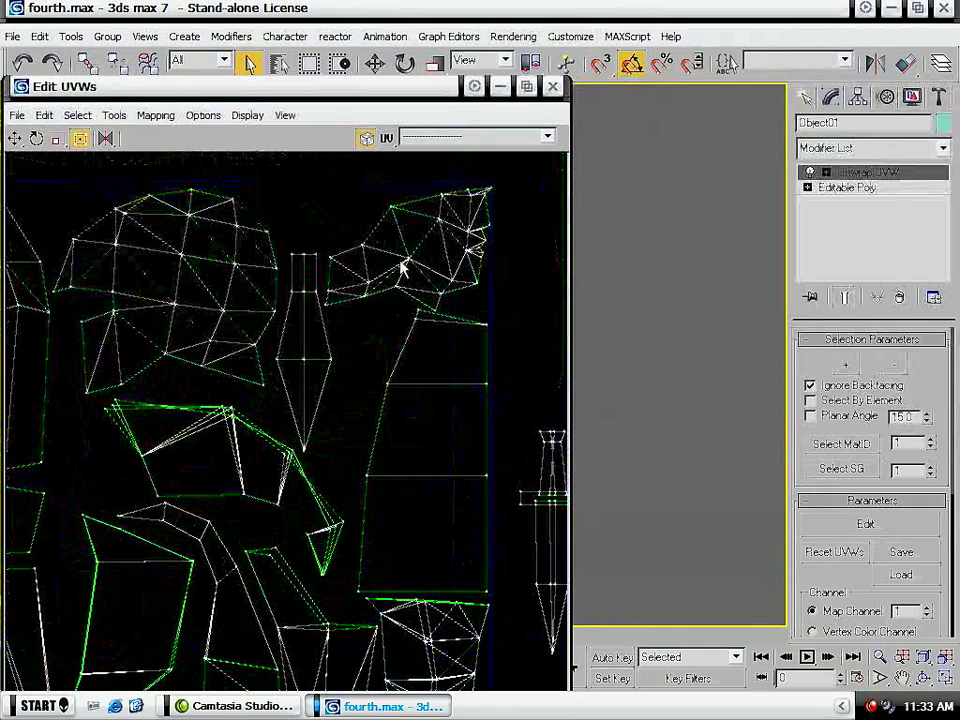
{"action": "middle_click_drag", "start_coordinate": [400, 294], "coordinate": [388, 360]}
{"action": "middle_click_drag", "start_coordinate": [130, 453], "coordinate": [86, 439]}
{"action": "middle_click_drag", "start_coordinate": [274, 326], "coordinate": [210, 418]}
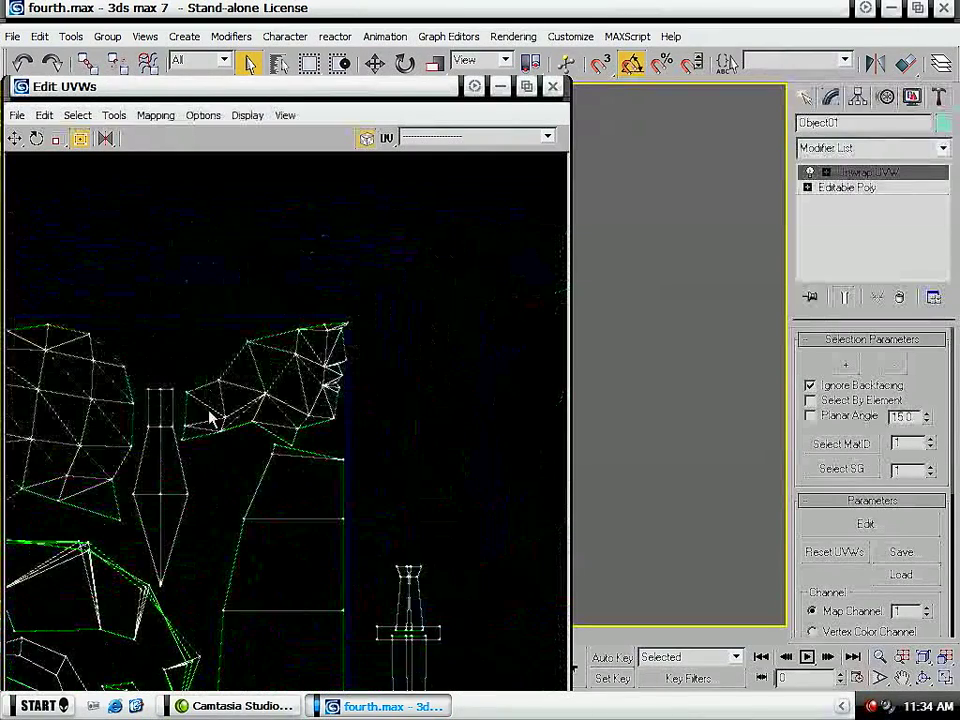
{"action": "middle_click_drag", "start_coordinate": [38, 468], "coordinate": [508, 416]}
{"action": "scroll", "coordinate": [286, 445], "scroll_direction": "down", "scroll_amount": 5}
{"action": "middle_click_drag", "start_coordinate": [355, 470], "coordinate": [300, 393]}
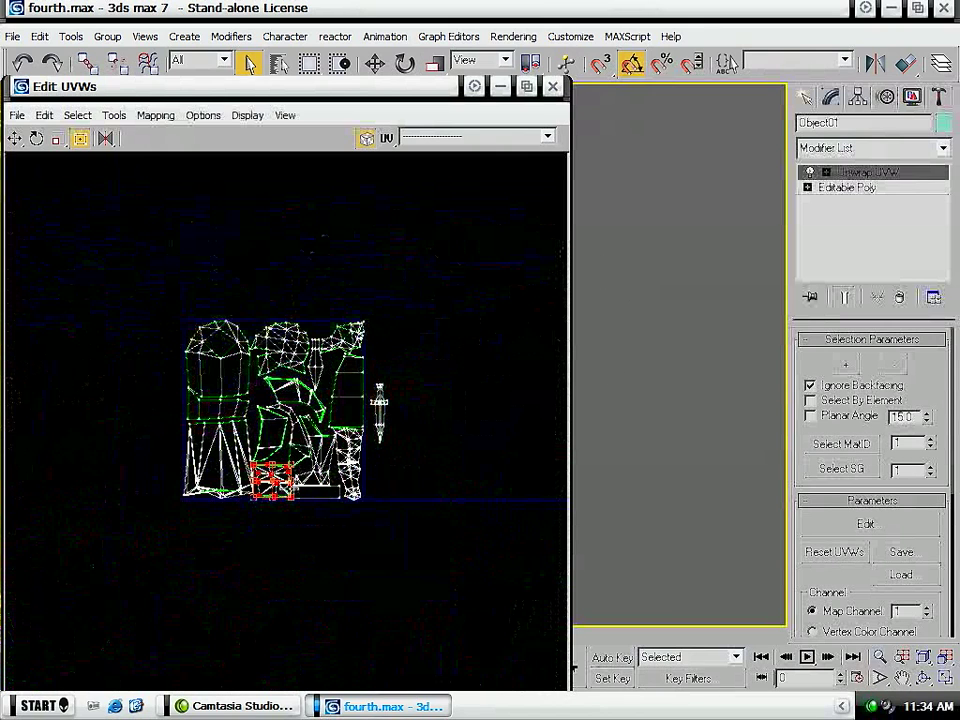
{"action": "scroll", "coordinate": [253, 340], "scroll_direction": "up", "scroll_amount": 8}
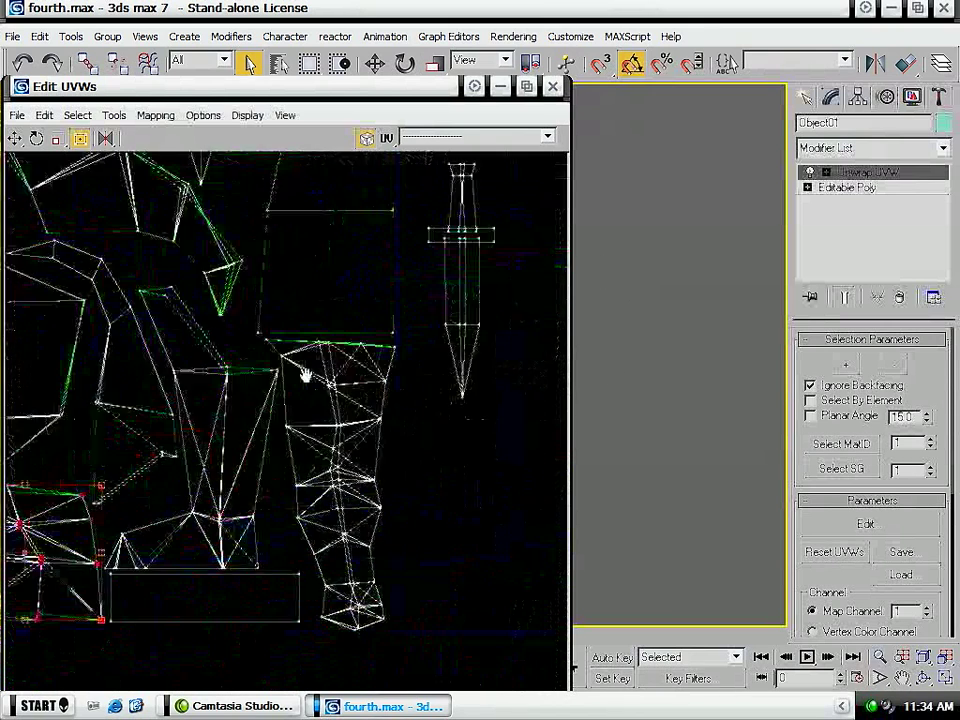
{"action": "middle_click_drag", "start_coordinate": [380, 340], "coordinate": [254, 424]}
{"action": "middle_click_drag", "start_coordinate": [291, 253], "coordinate": [333, 535]}
- Select the whole plain diamond-shaped dagger shell and move it out of the tile
{"action": "left_click_drag", "start_coordinate": [251, 485], "coordinate": [196, 362]}
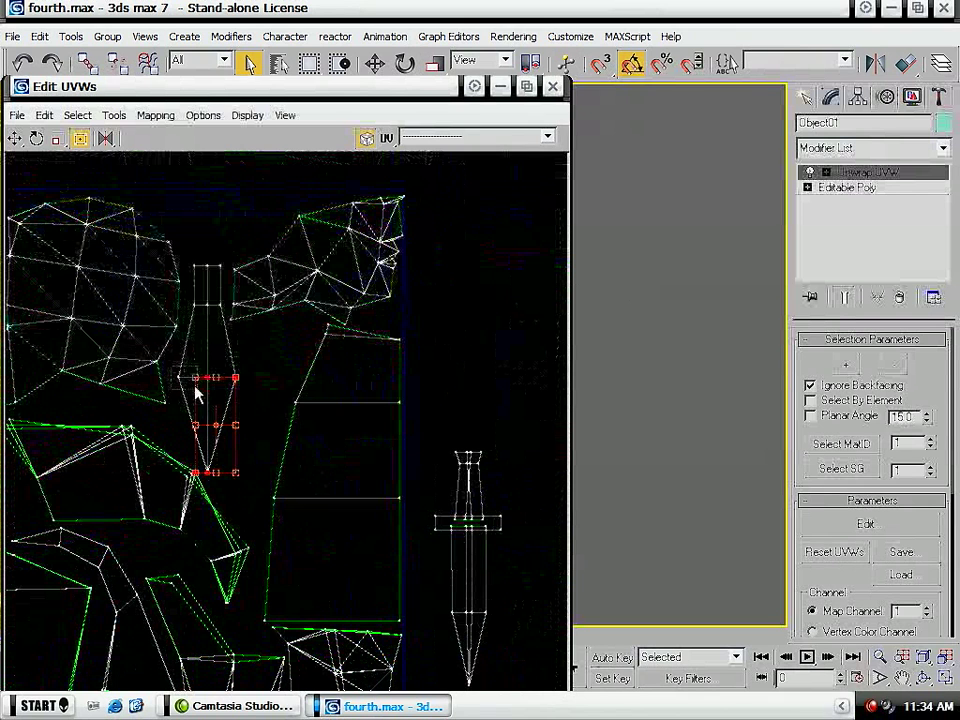
{"action": "left_click", "coordinate": [181, 377], "text": "ctrl"}
{"action": "left_click_drag", "start_coordinate": [213, 325], "coordinate": [478, 303], "text": "ctrl"}
{"action": "key", "text": "ctrl+z"}
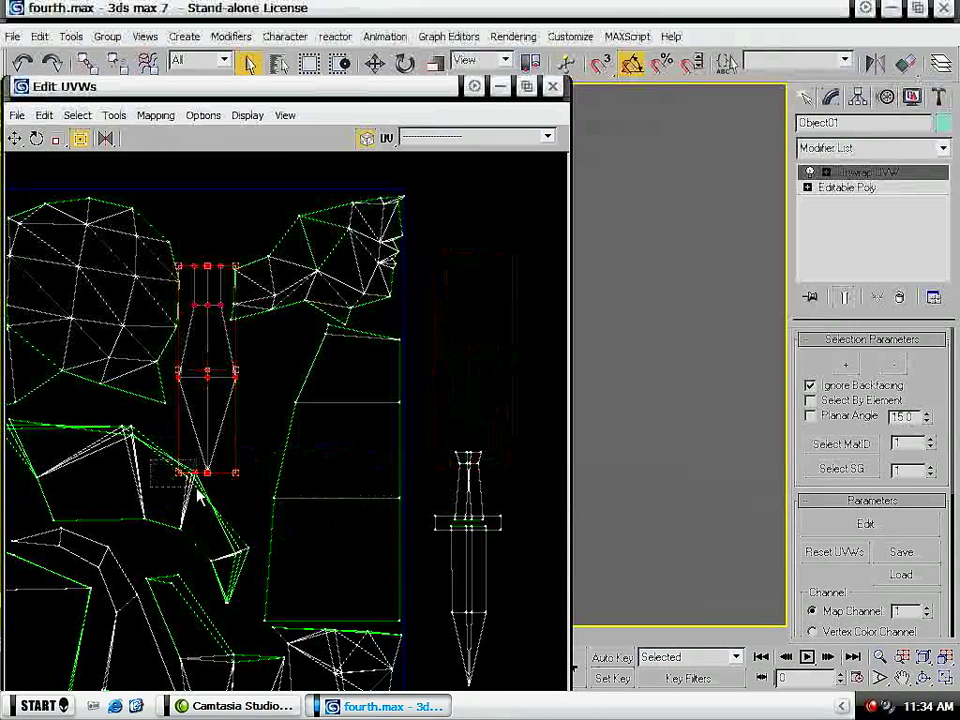
{"action": "left_click_drag", "start_coordinate": [190, 447], "coordinate": [527, 407]}
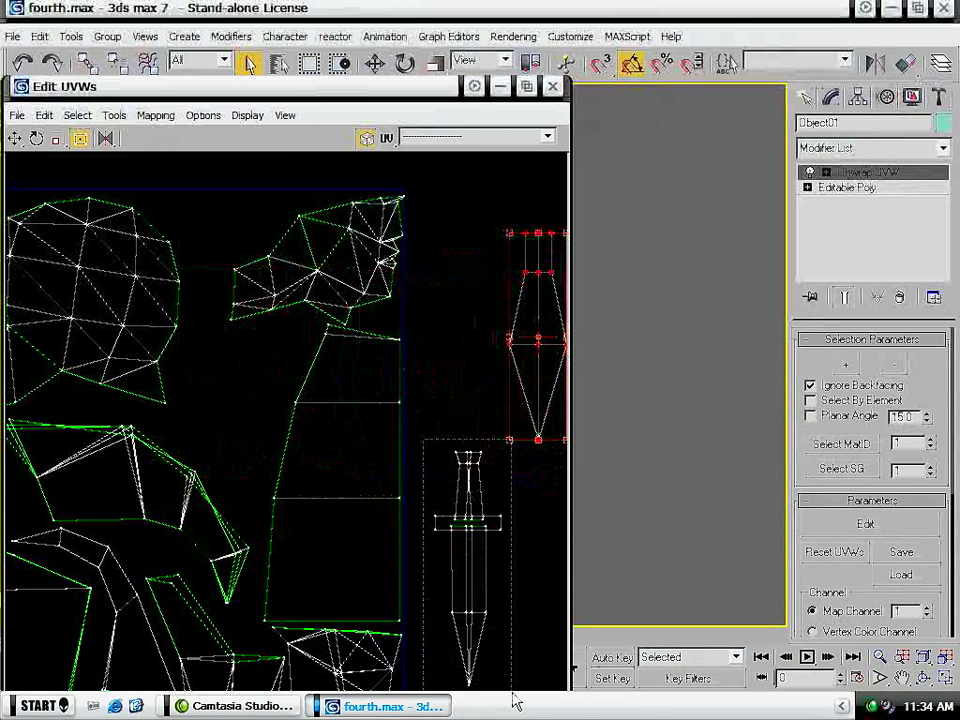
- Move the crossguard dagger shell into the vacated gap between the rounded triangulated shell and the tile's corner shell
{"action": "left_click", "coordinate": [486, 636]}
{"action": "left_click_drag", "start_coordinate": [486, 636], "coordinate": [227, 358]}
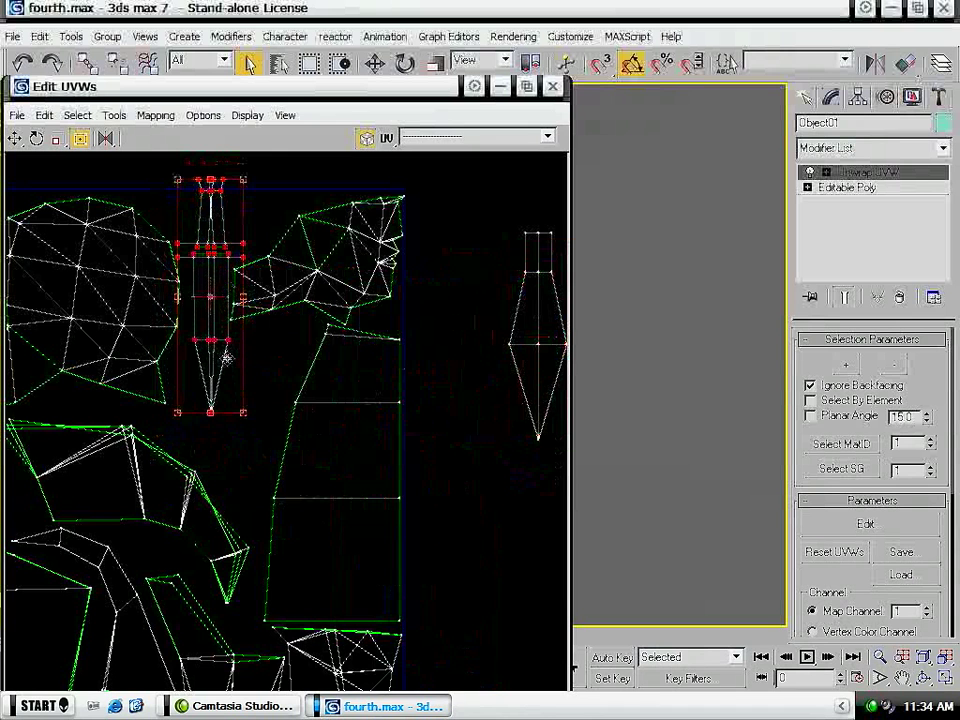
{"action": "left_click", "coordinate": [258, 392]}
{"action": "middle_click_drag", "start_coordinate": [268, 349], "coordinate": [270, 447]}
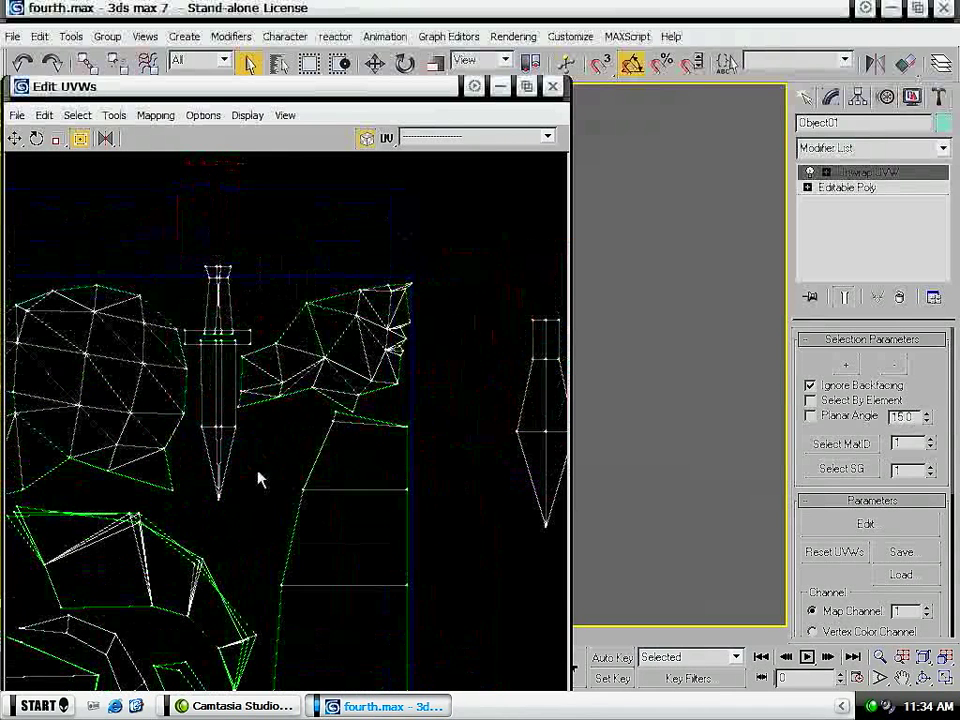
- Shift the crossguard dagger's blade tip away from the corner shell and lower its grip end inside the tile's edge
{"action": "left_click_drag", "start_coordinate": [203, 455], "coordinate": [194, 424]}
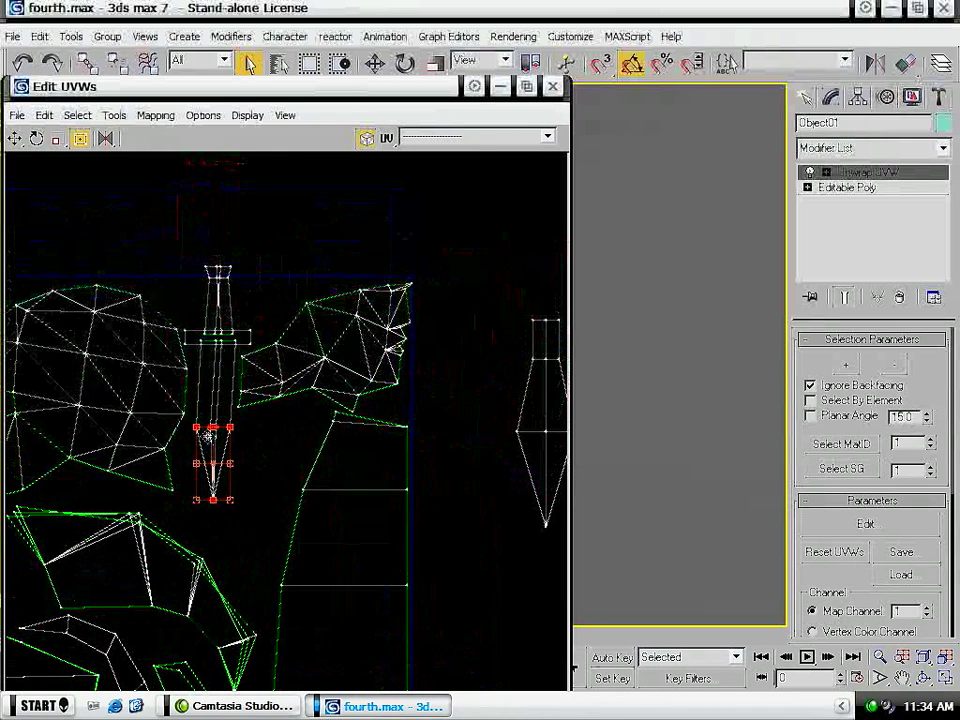
{"action": "left_click", "coordinate": [272, 334]}
{"action": "scroll", "coordinate": [246, 344], "scroll_direction": "up", "scroll_amount": 3}
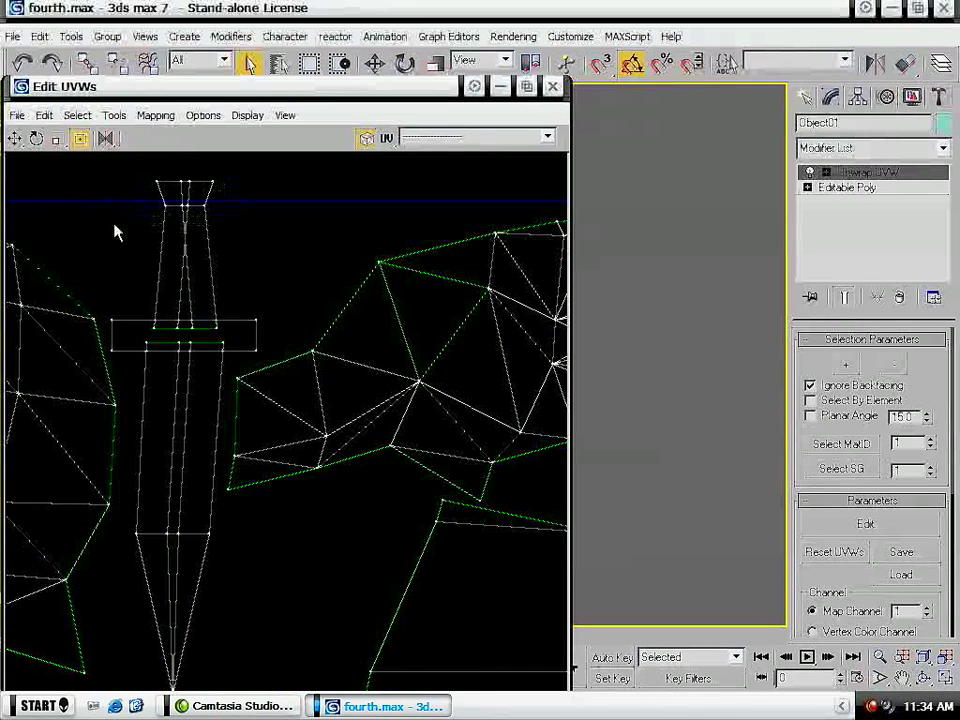
{"action": "left_click_drag", "start_coordinate": [236, 172], "coordinate": [171, 223]}
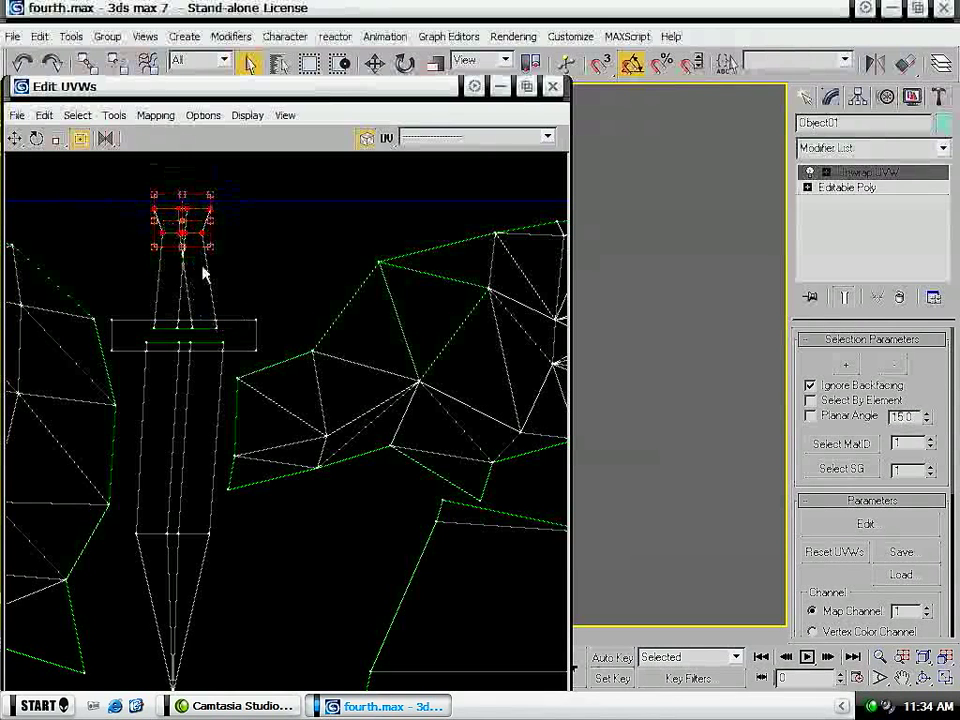
- Shrink the plain dagger shell and move it into the gap between the crossguard dagger and the cape shell
{"action": "scroll", "coordinate": [180, 500], "scroll_direction": "down", "scroll_amount": 5}
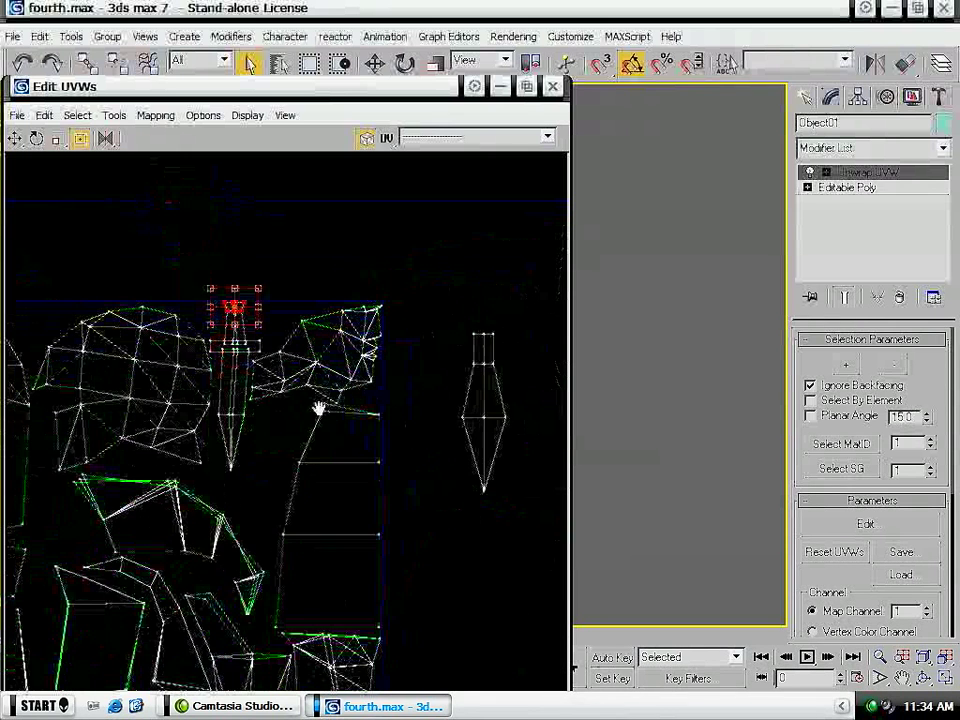
{"action": "left_click_drag", "start_coordinate": [483, 479], "coordinate": [452, 568]}
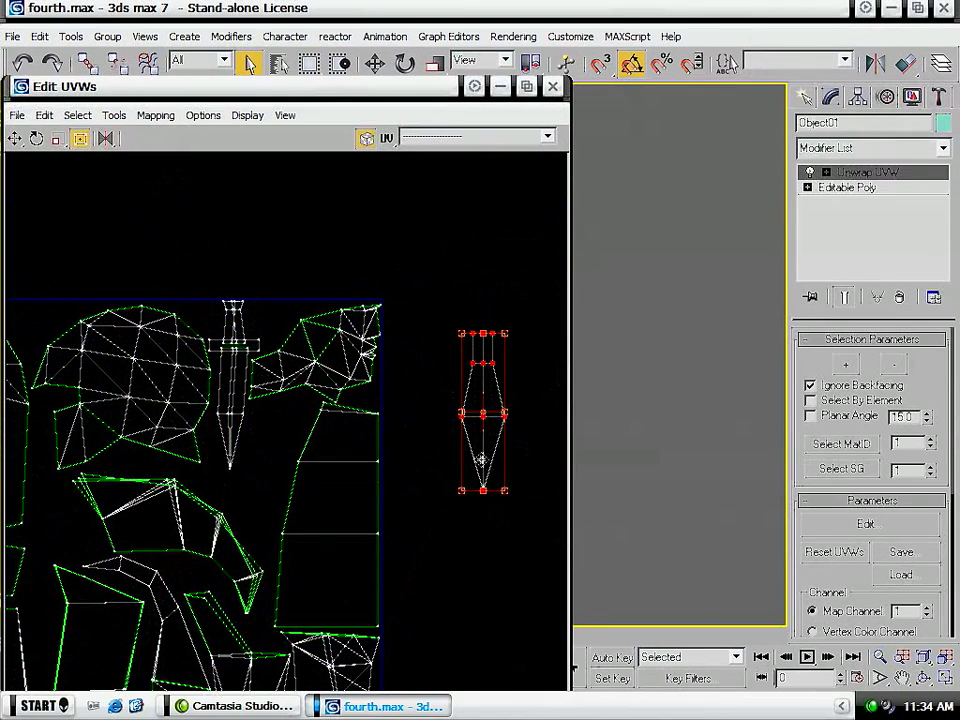
{"action": "left_click_drag", "start_coordinate": [510, 490], "coordinate": [489, 418]}
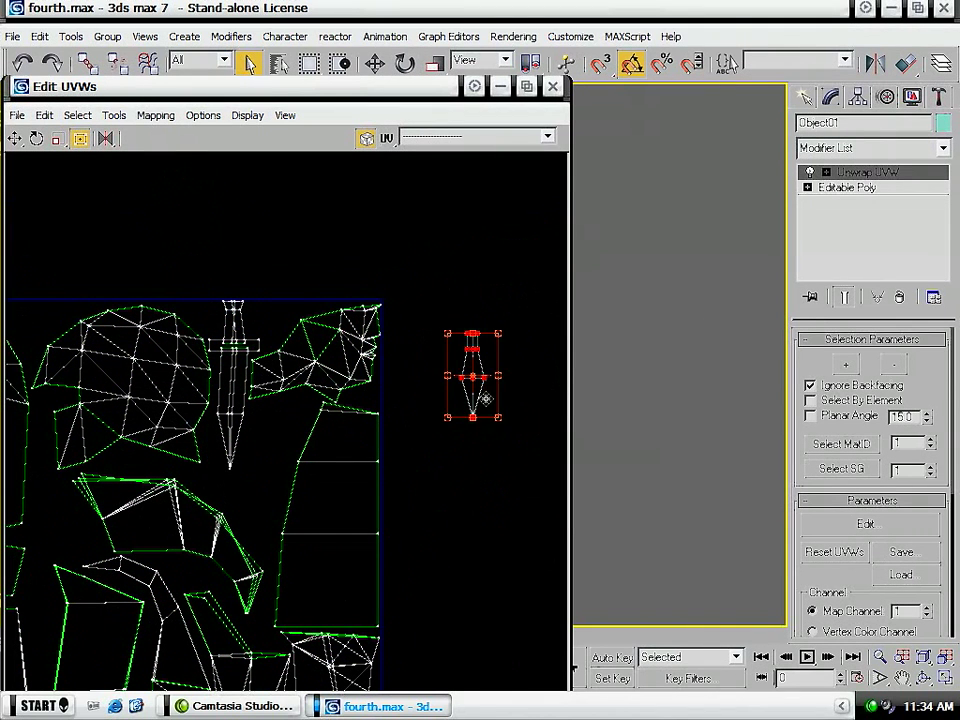
{"action": "left_click_drag", "start_coordinate": [481, 365], "coordinate": [274, 444]}
{"action": "left_click", "coordinate": [274, 450]}
- Enlarge the plain dagger shell and rotate it so it leans along the cape shell's slanted edge
{"action": "scroll", "coordinate": [275, 452], "scroll_direction": "up", "scroll_amount": 2}
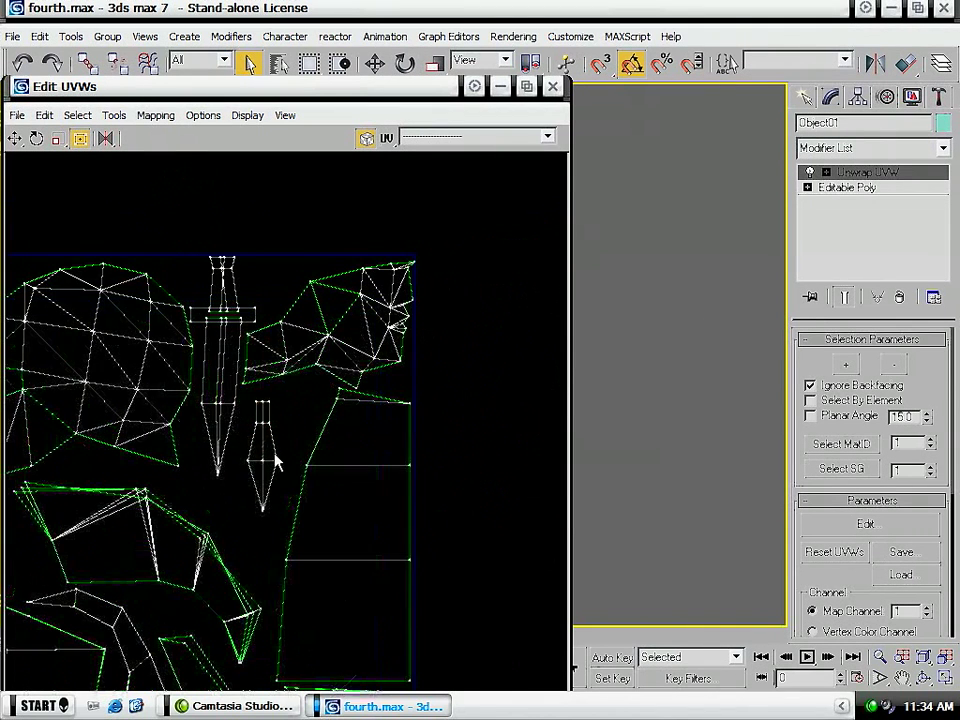
{"action": "left_click_drag", "start_coordinate": [277, 459], "coordinate": [282, 423]}
{"action": "left_click_drag", "start_coordinate": [291, 480], "coordinate": [282, 509]}
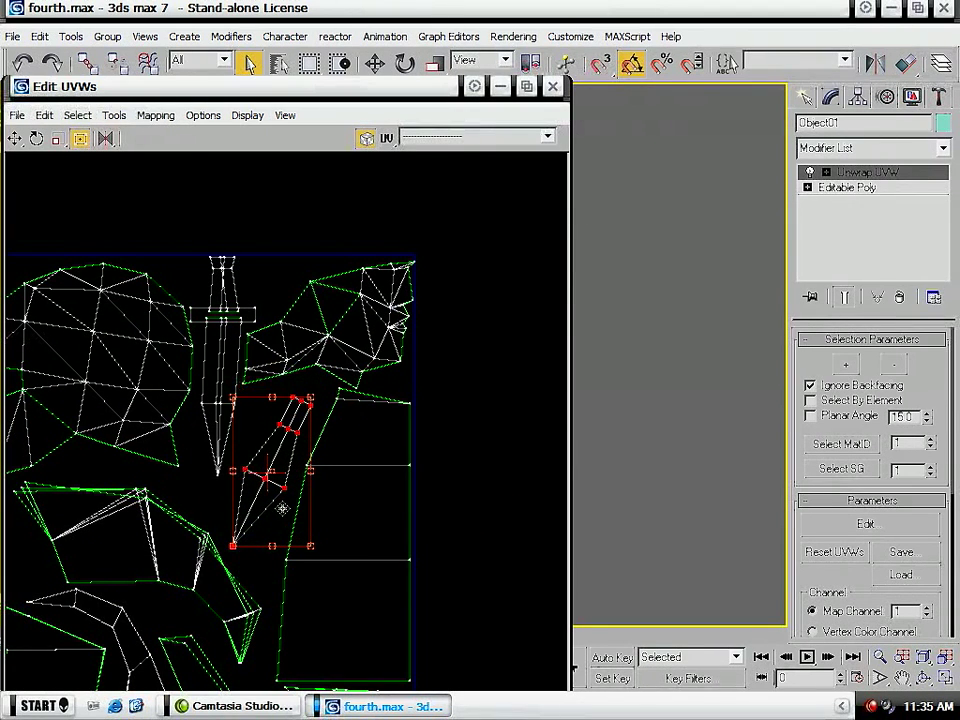
- Lengthen the crossguard dagger's blade by moving its widest section and tip further away from the grip
{"action": "middle_click_drag", "start_coordinate": [225, 358], "coordinate": [248, 360]}
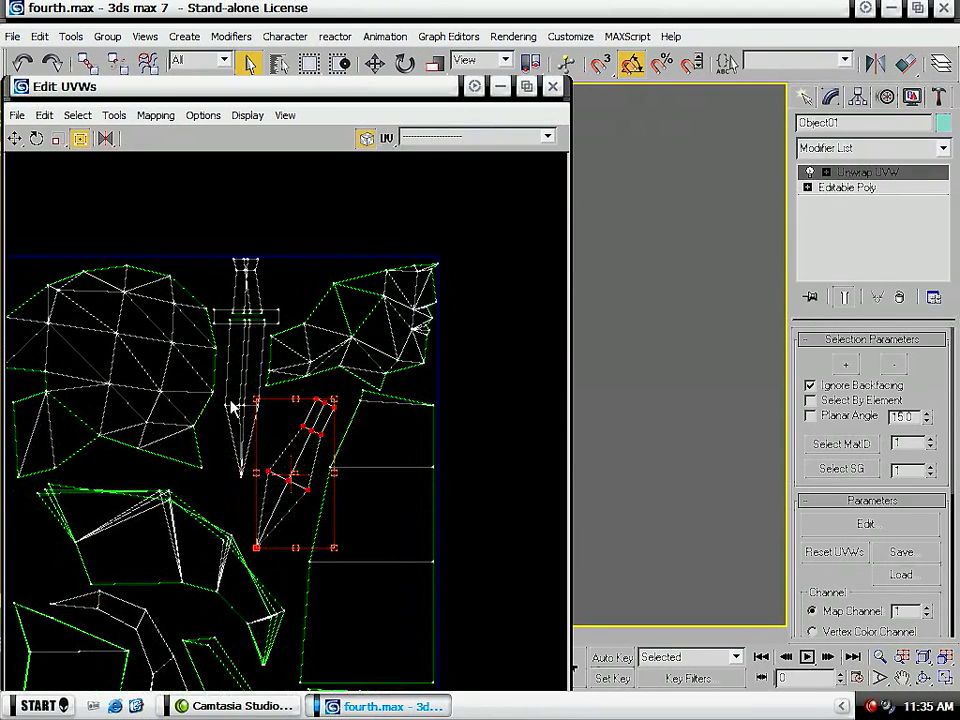
{"action": "left_click_drag", "start_coordinate": [242, 442], "coordinate": [238, 506]}
{"action": "middle_click_drag", "start_coordinate": [172, 404], "coordinate": [273, 372]}
{"action": "middle_click_drag", "start_coordinate": [422, 226], "coordinate": [257, 308]}
- Move the rectangular crossguard shell off the dagger into the gap beside the bent arm-shaped shell
{"action": "scroll", "coordinate": [301, 307], "scroll_direction": "up", "scroll_amount": 4}
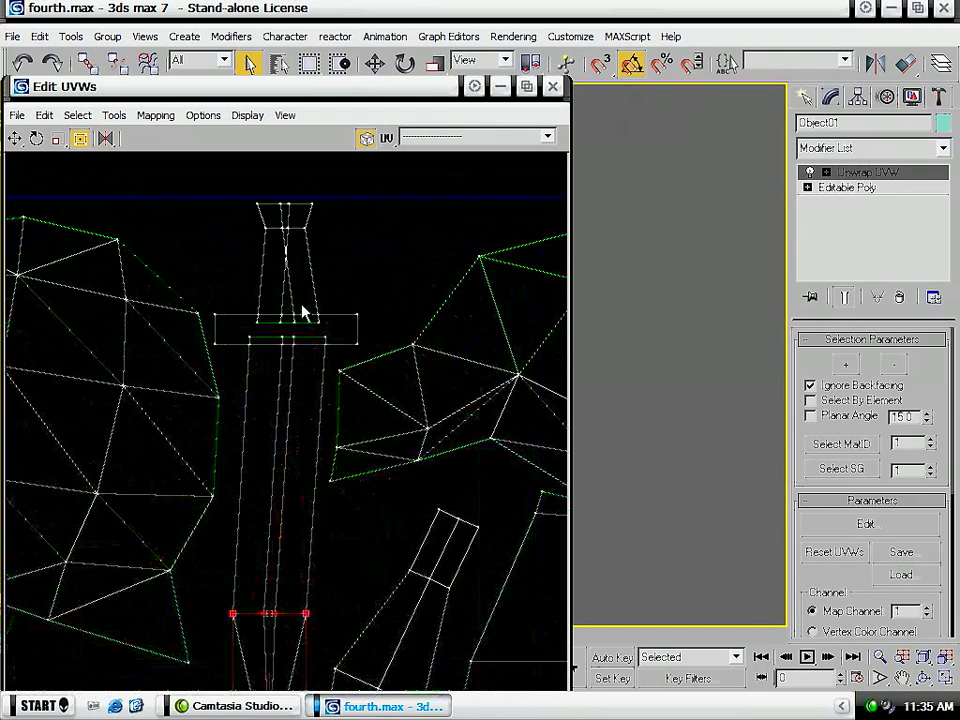
{"action": "left_click_drag", "start_coordinate": [200, 364], "coordinate": [200, 366]}
{"action": "left_click_drag", "start_coordinate": [387, 298], "coordinate": [388, 325]}
{"action": "left_click_drag", "start_coordinate": [365, 379], "coordinate": [143, 504], "text": "ctrl"}
{"action": "scroll", "coordinate": [143, 504], "scroll_direction": "down", "scroll_amount": 2}
{"action": "middle_click_drag", "start_coordinate": [177, 465], "coordinate": [398, 250]}
{"action": "left_click_drag", "start_coordinate": [364, 284], "coordinate": [73, 564]}
{"action": "middle_click_drag", "start_coordinate": [69, 578], "coordinate": [263, 438]}
- Enlarge the rectangular crossguard shell and rotate it so it leans parallel to the arm-shaped shell's slanted end
{"action": "left_click_drag", "start_coordinate": [265, 434], "coordinate": [360, 487]}
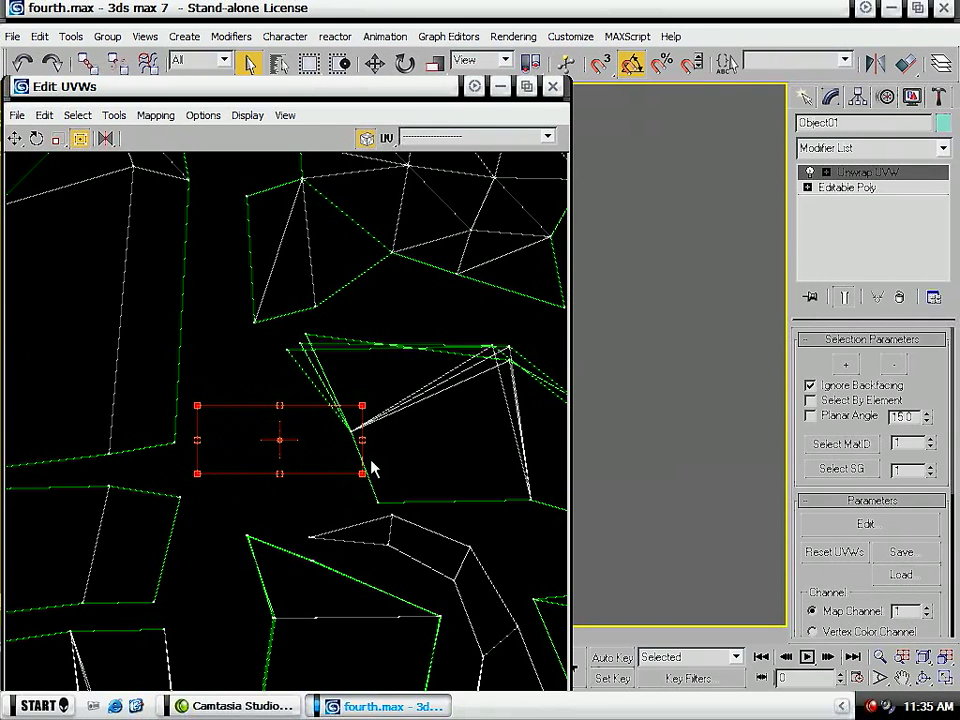
{"action": "left_click_drag", "start_coordinate": [360, 437], "coordinate": [306, 480]}
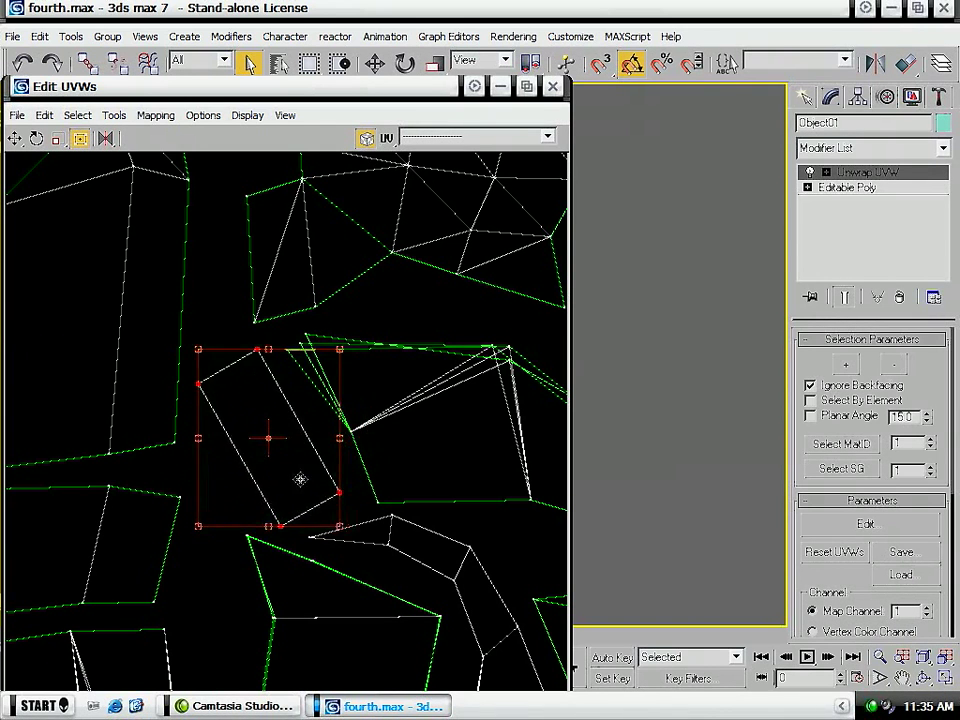
{"action": "left_click", "coordinate": [401, 311]}
- Inspect the packed shells across the whole UV tile for overlaps and unused gaps
{"action": "scroll", "coordinate": [327, 428], "scroll_direction": "down", "scroll_amount": 10}
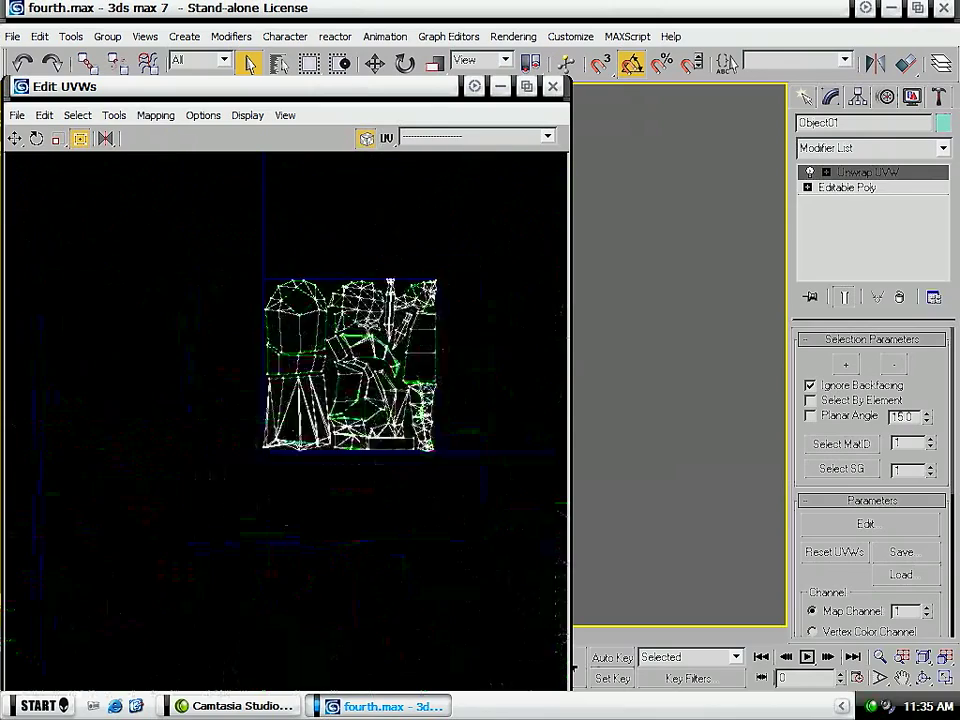
{"action": "scroll", "coordinate": [325, 421], "scroll_direction": "up", "scroll_amount": 5}
{"action": "middle_click_drag", "start_coordinate": [422, 268], "coordinate": [288, 465]}
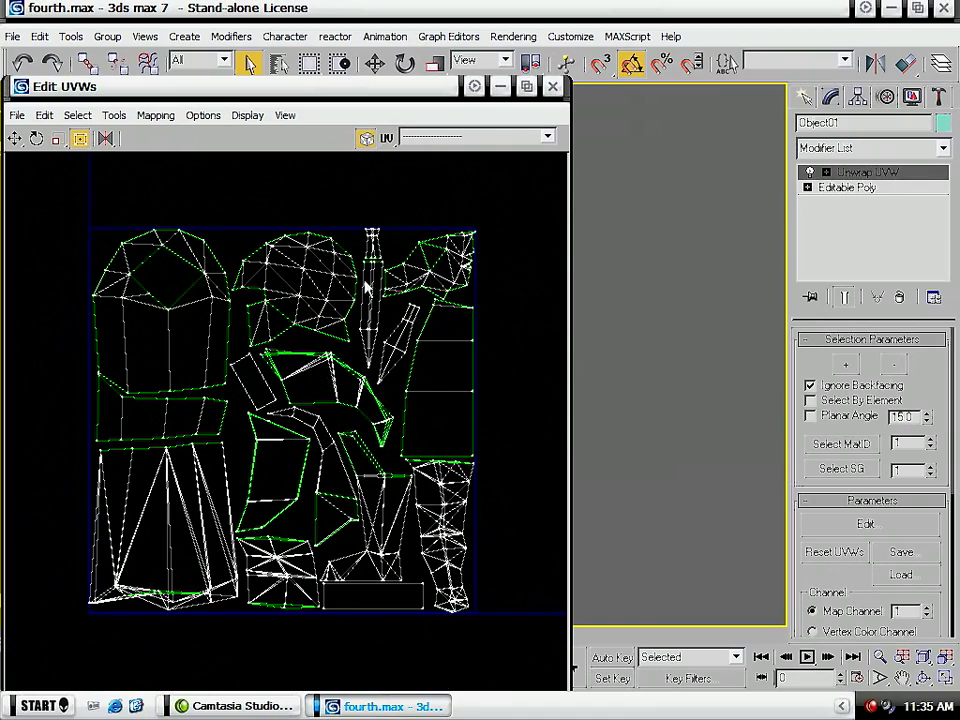
{"action": "middle_click_drag", "start_coordinate": [356, 295], "coordinate": [334, 394]}
{"action": "scroll", "coordinate": [334, 394], "scroll_direction": "up", "scroll_amount": 5}
{"action": "middle_click_drag", "start_coordinate": [444, 246], "coordinate": [390, 422]}
{"action": "scroll", "coordinate": [391, 374], "scroll_direction": "down", "scroll_amount": 5}
{"action": "middle_click_drag", "start_coordinate": [301, 541], "coordinate": [328, 361]}
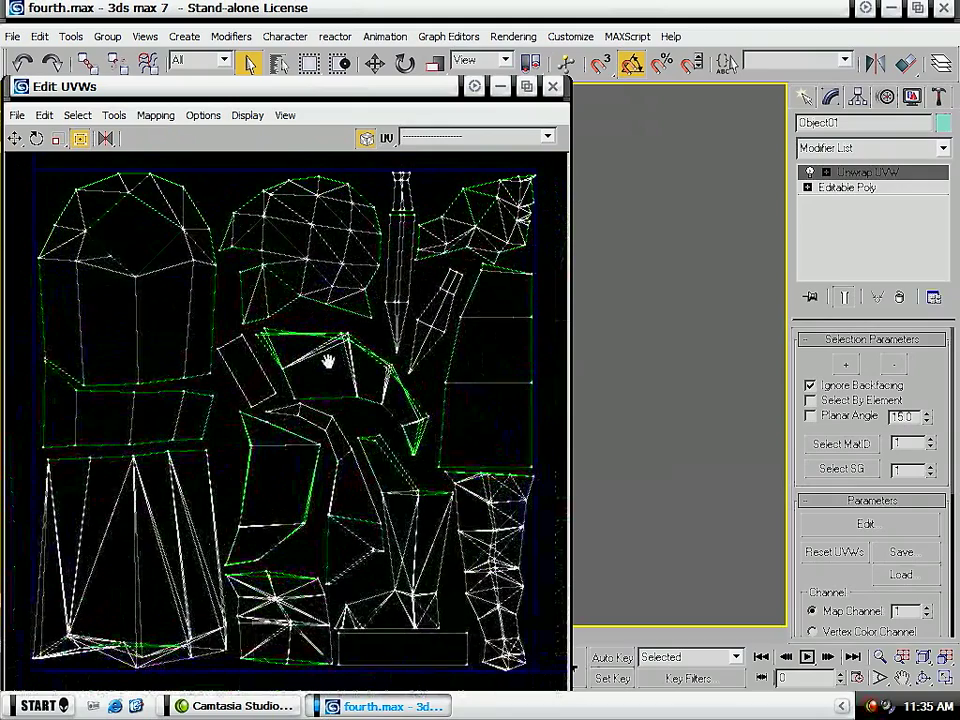
- Launch Adobe Photoshop CS2 and return to the UV editor in 3ds Max
{"action": "left_click", "coordinate": [46, 713]}
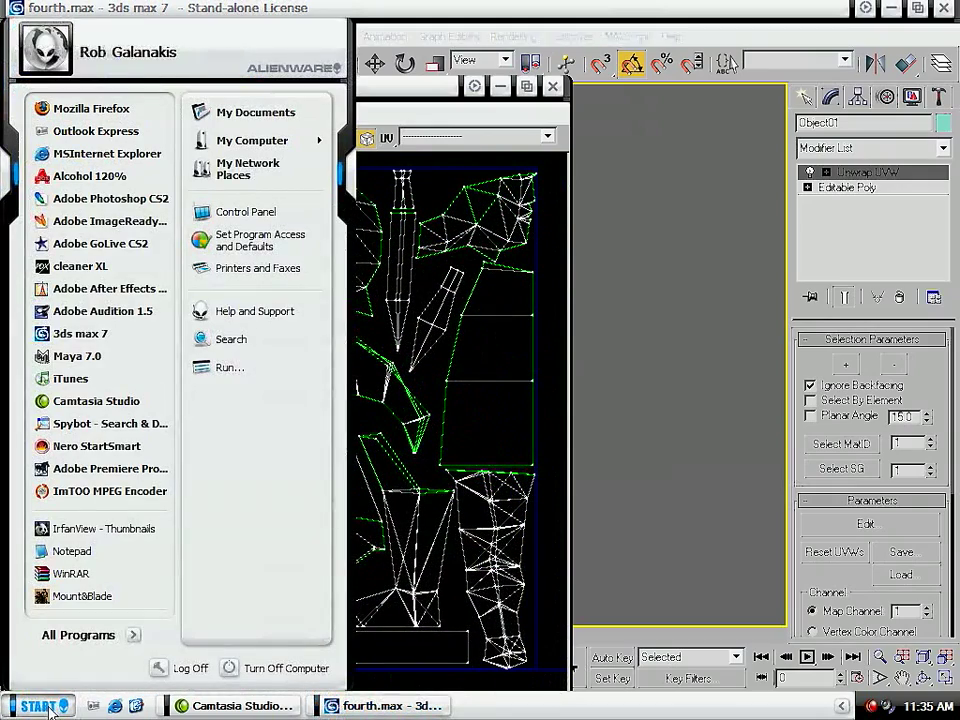
{"action": "left_click", "coordinate": [137, 205]}
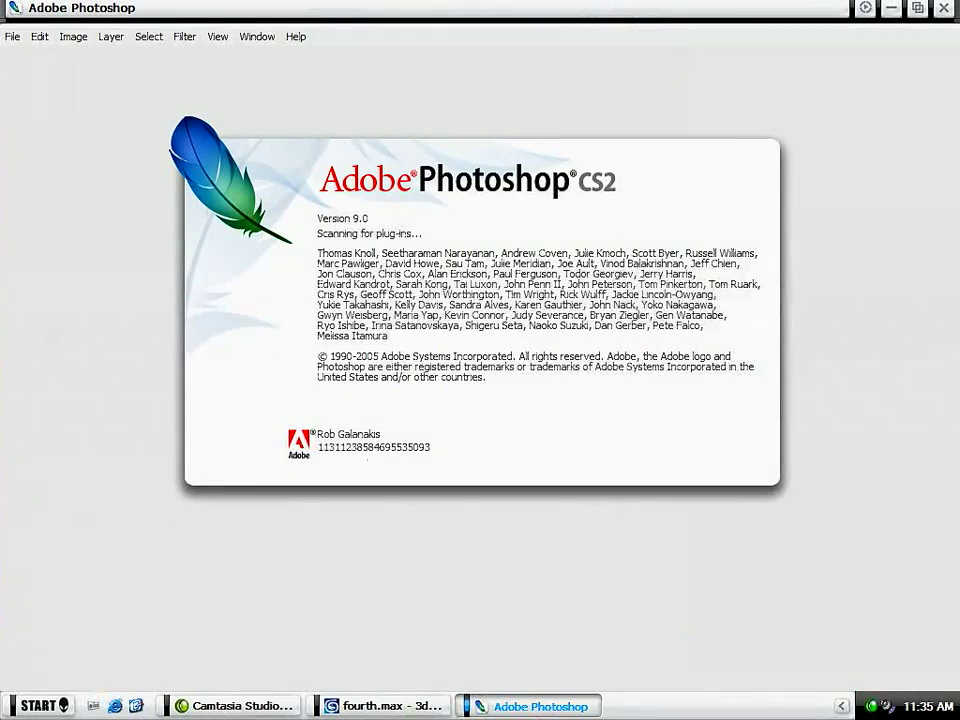
{"action": "left_click", "coordinate": [420, 706]}
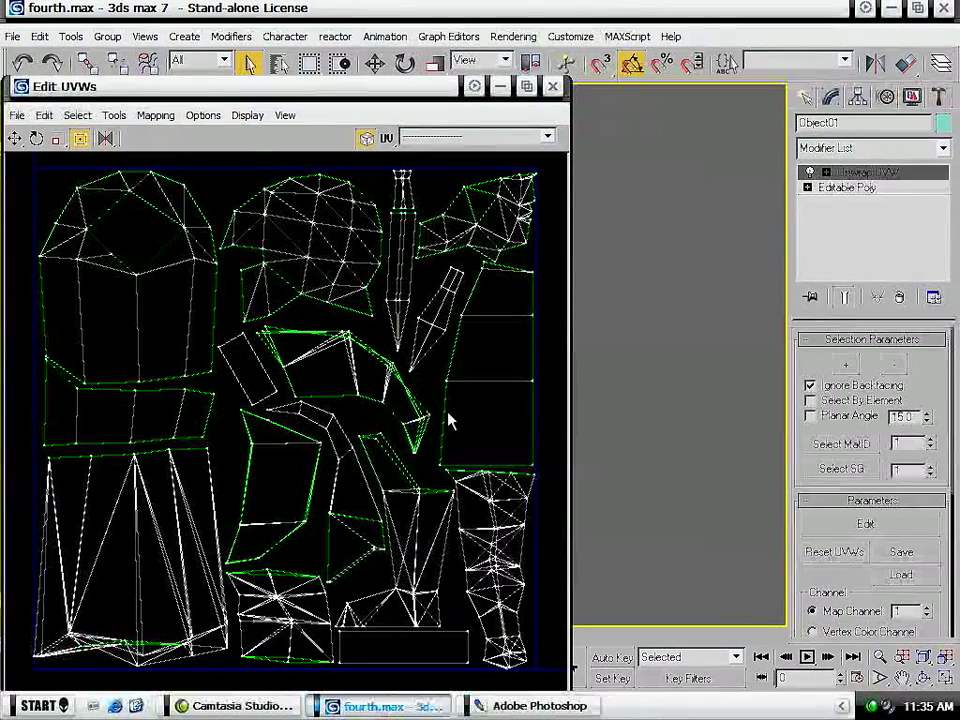
- Turn off Show Shared Subs and Display Seams in the unwrap options, keeping the black background color
{"action": "left_click_drag", "start_coordinate": [215, 87], "coordinate": [238, 73]}
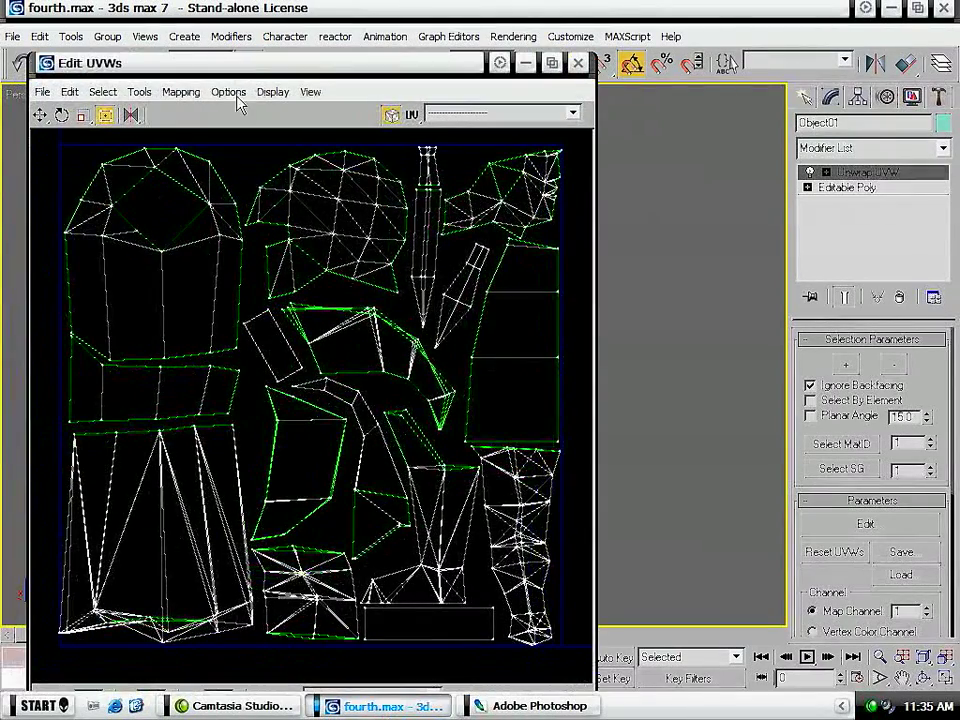
{"action": "left_click", "coordinate": [234, 92]}
{"action": "left_click", "coordinate": [261, 112]}
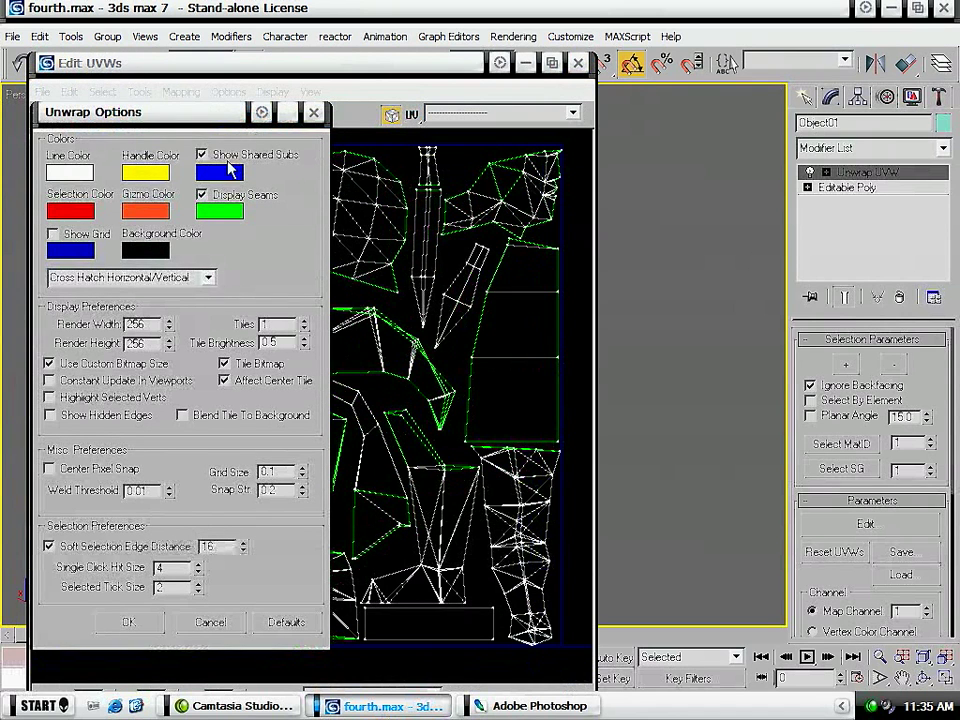
{"action": "left_click", "coordinate": [143, 252]}
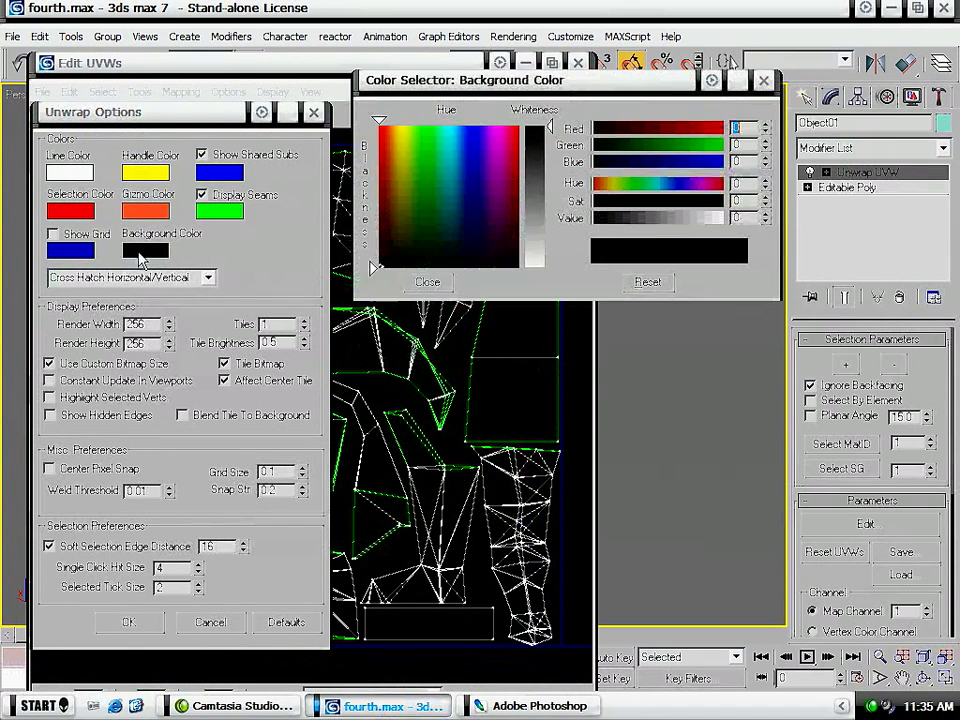
{"action": "left_click", "coordinate": [428, 282]}
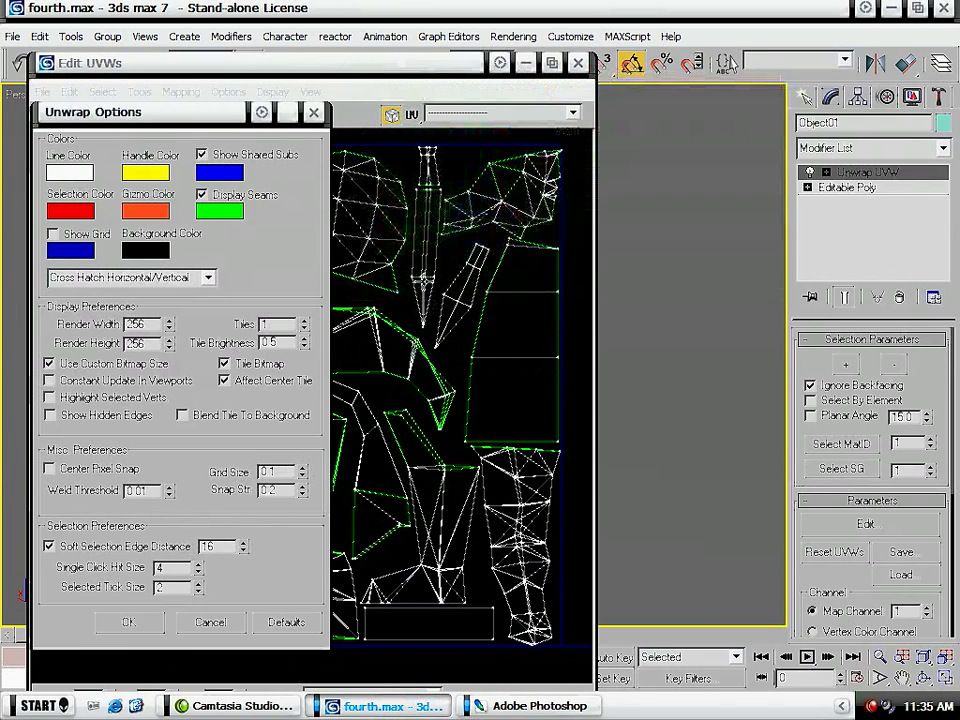
{"action": "left_click", "coordinate": [204, 195]}
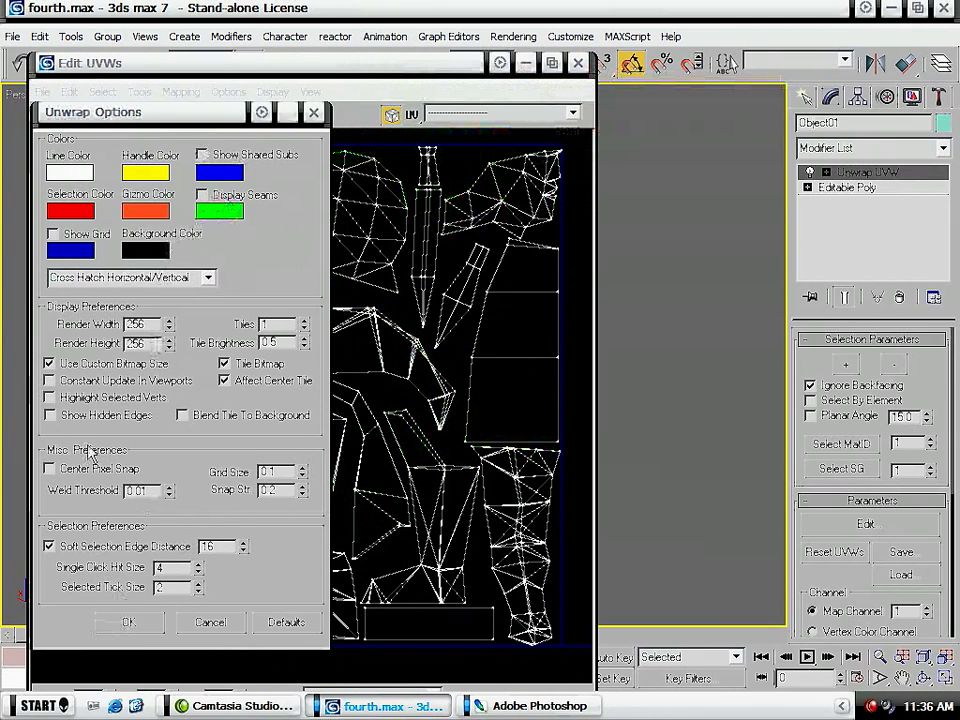
{"action": "left_click", "coordinate": [135, 622]}
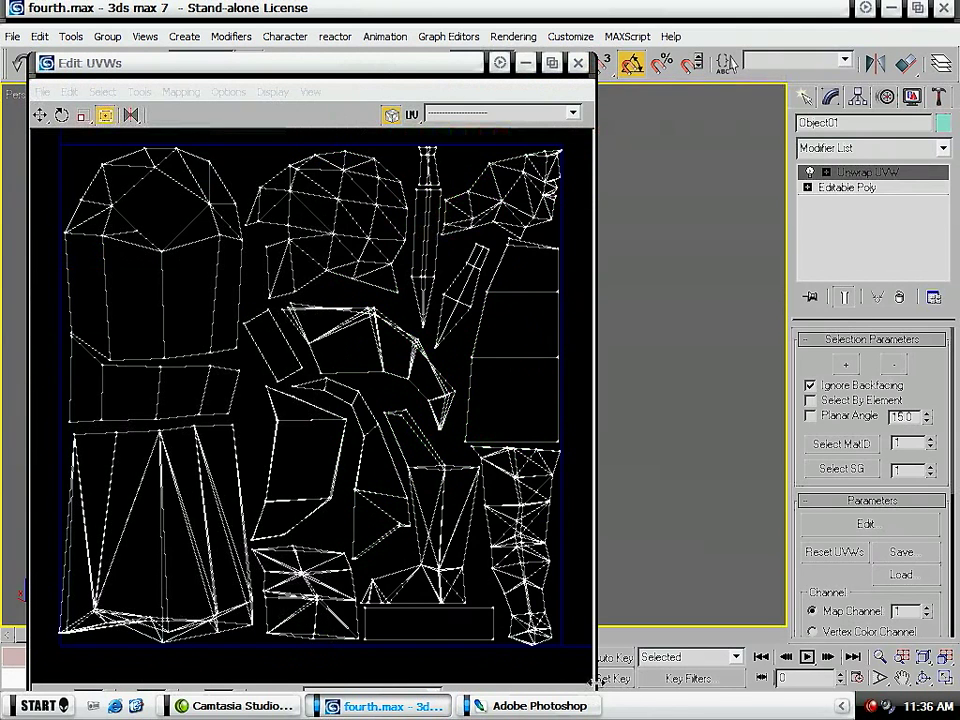
- Maximize the UV editor window and frame the complete UV tile as large as possible
{"action": "left_click_drag", "start_coordinate": [594, 682], "coordinate": [818, 690]}
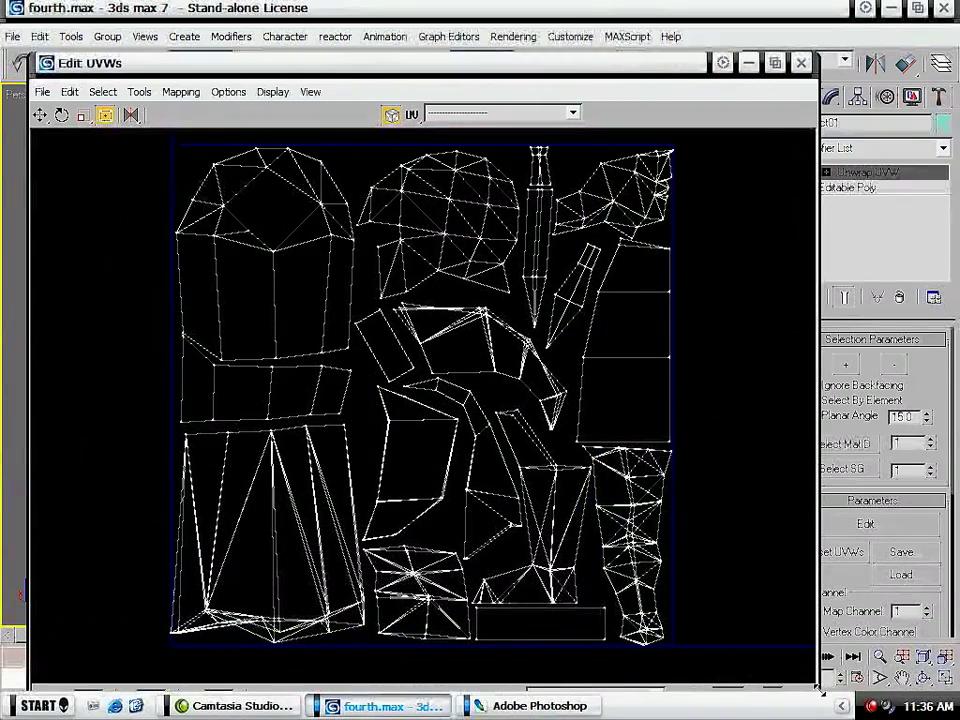
{"action": "left_click", "coordinate": [775, 62]}
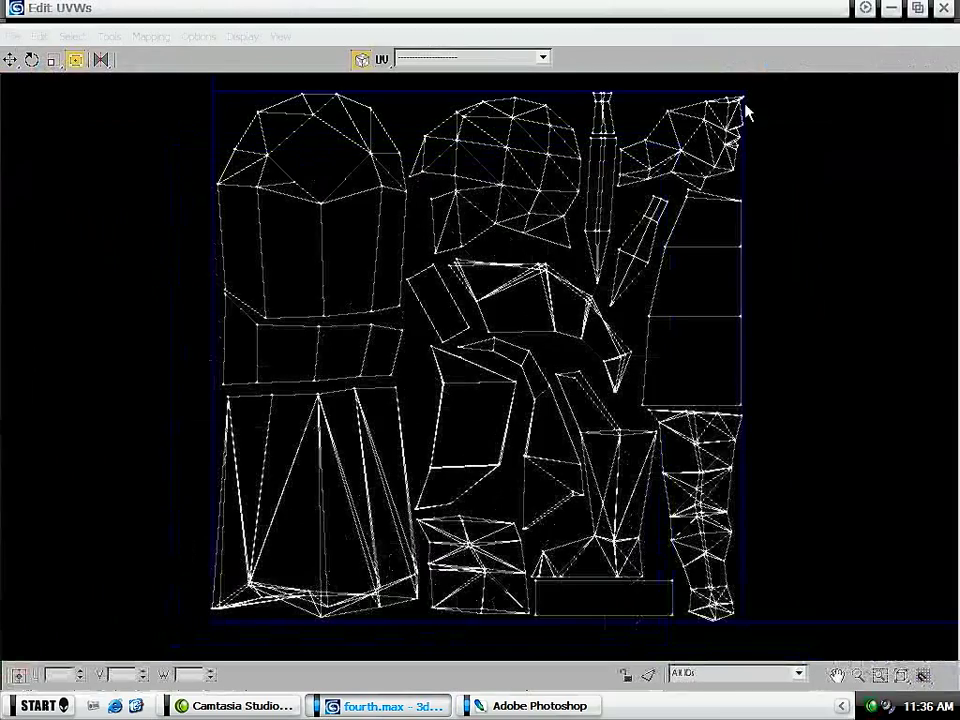
{"action": "middle_click_drag", "start_coordinate": [611, 300], "coordinate": [595, 315]}
{"action": "middle_click_drag", "start_coordinate": [625, 364], "coordinate": [613, 357]}
{"action": "left_click", "coordinate": [883, 677]}
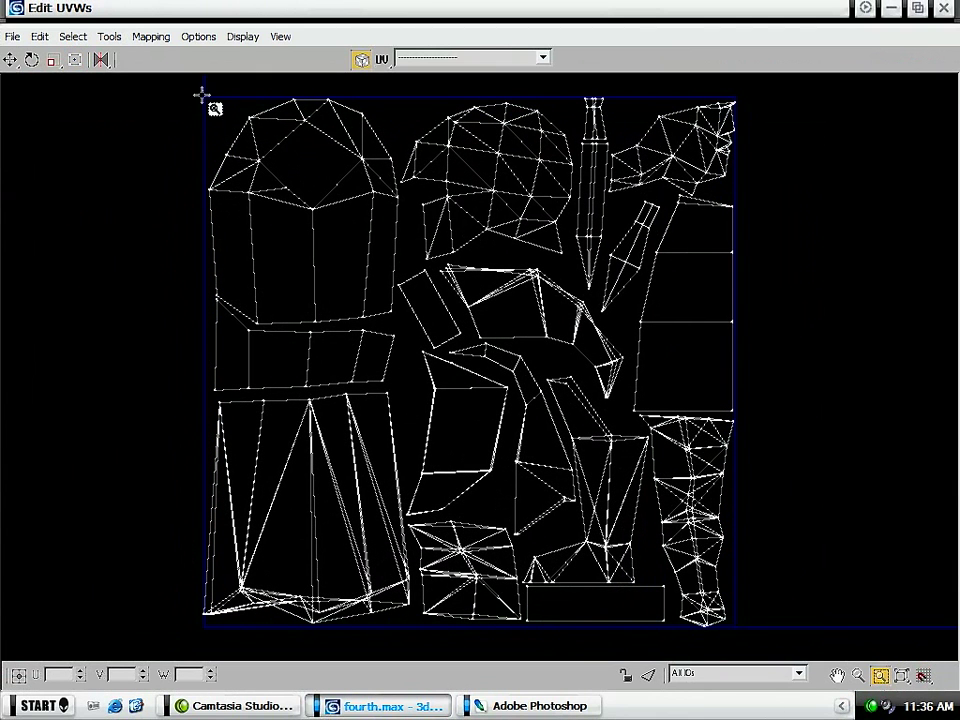
{"action": "left_click_drag", "start_coordinate": [203, 94], "coordinate": [753, 648]}
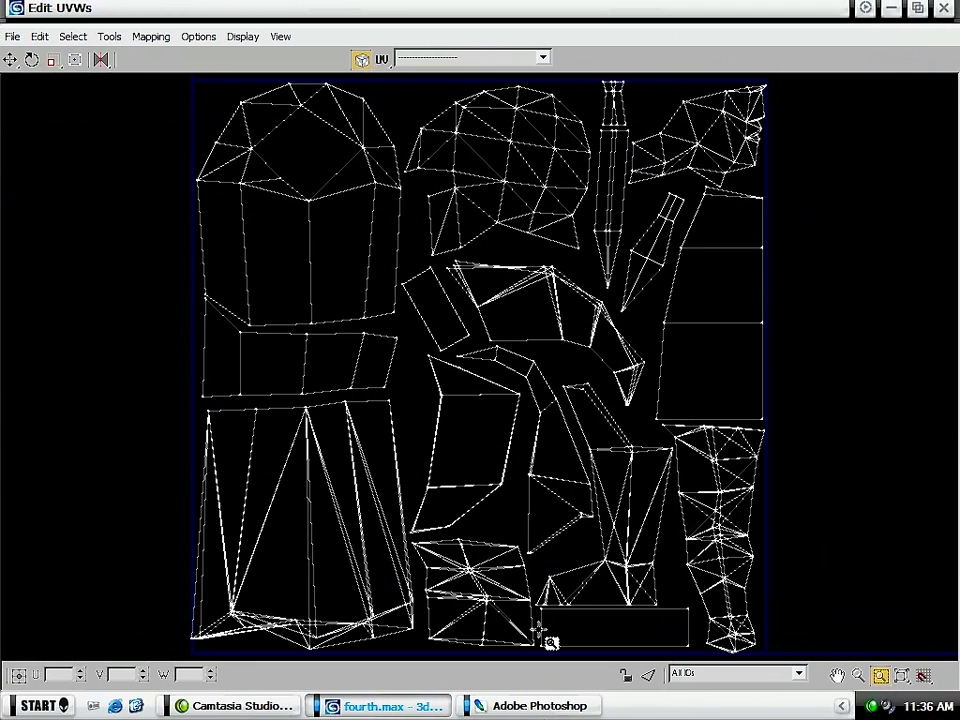
{"action": "key", "text": "alt+Tab"}
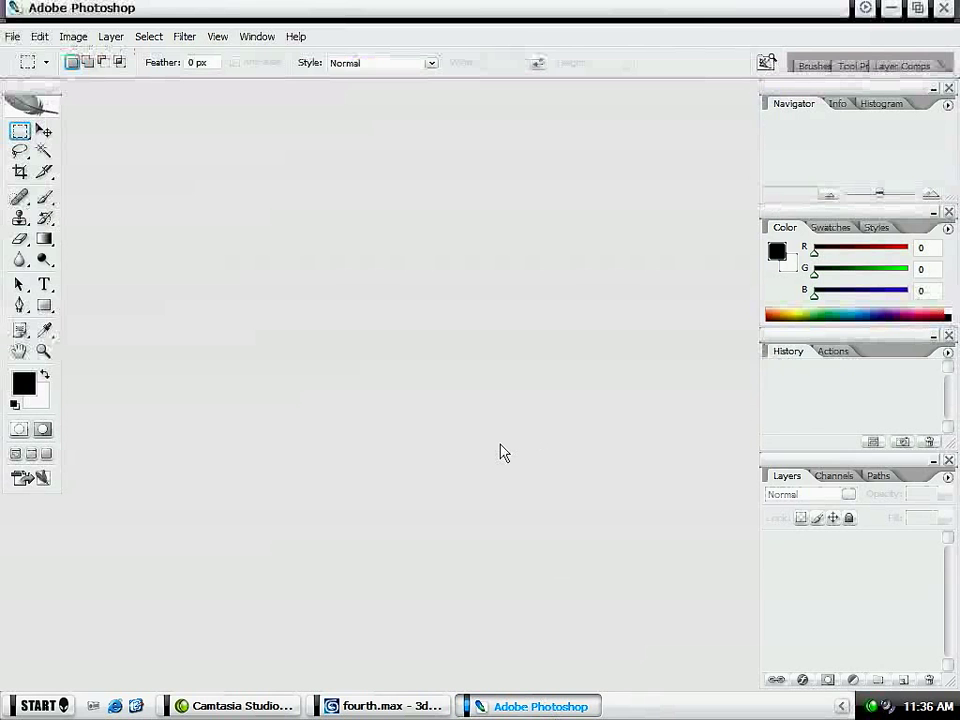
{"action": "key", "text": "ctrl+n"}
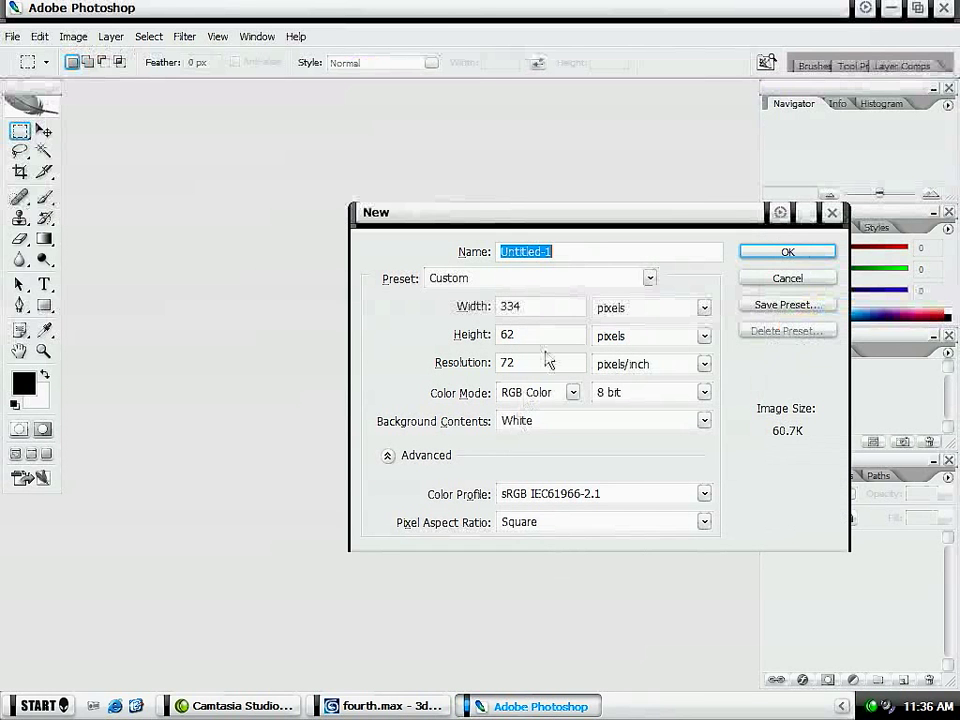
{"action": "left_click", "coordinate": [795, 279]}
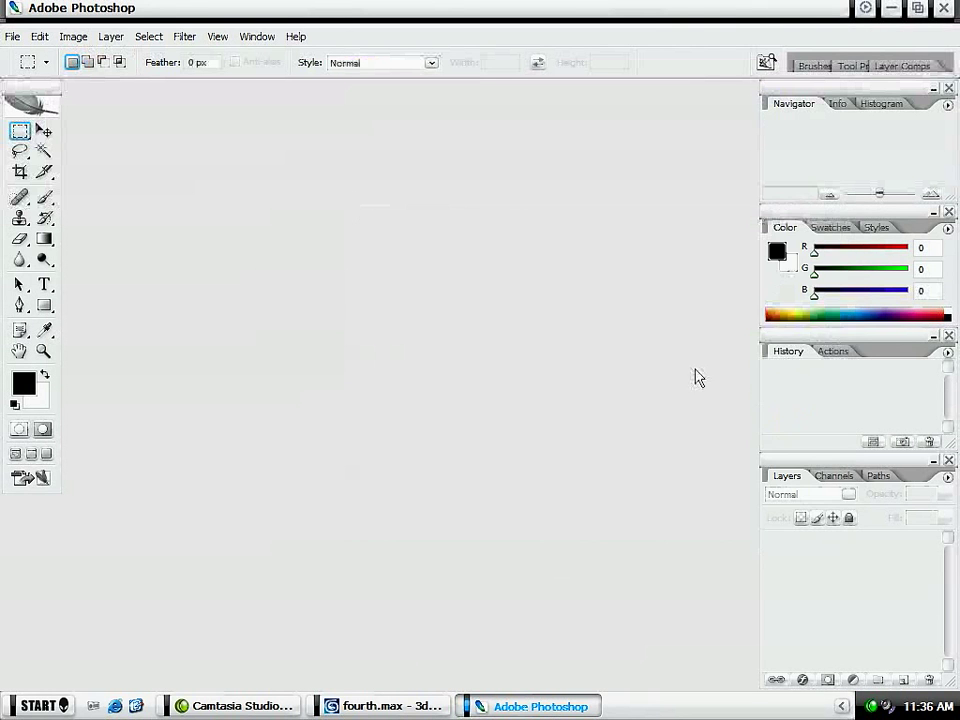
{"action": "left_click", "coordinate": [351, 707]}
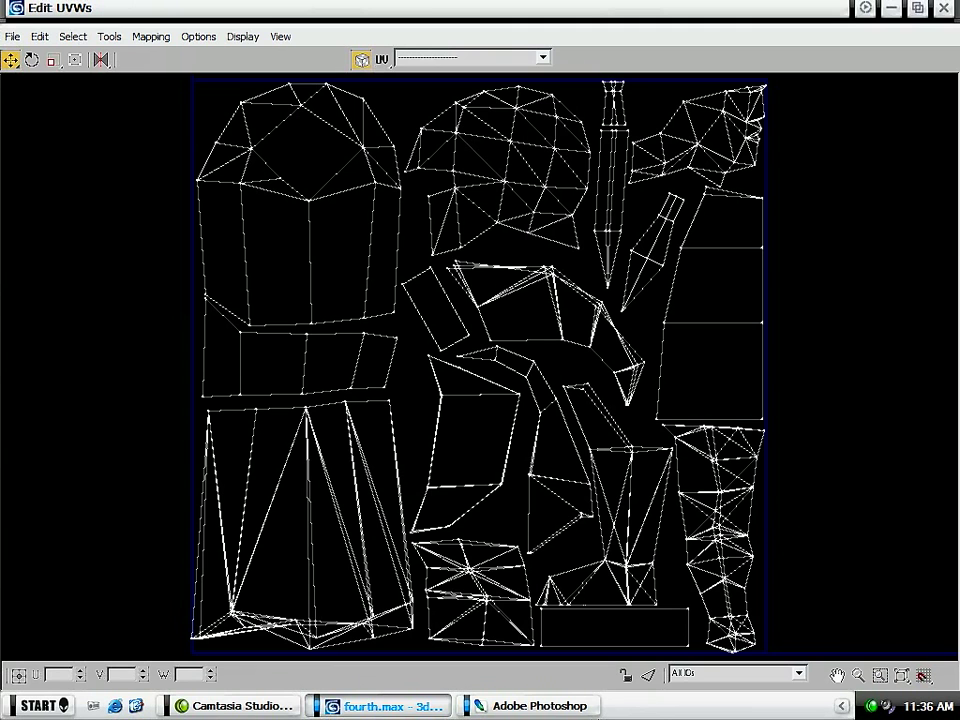
- Switch to Photoshop and create a 334 × 62 pixel RGB document at 72 pixels/inch with a white background
{"action": "left_click", "coordinate": [535, 706]}
{"action": "key", "text": "ctrl+n"}
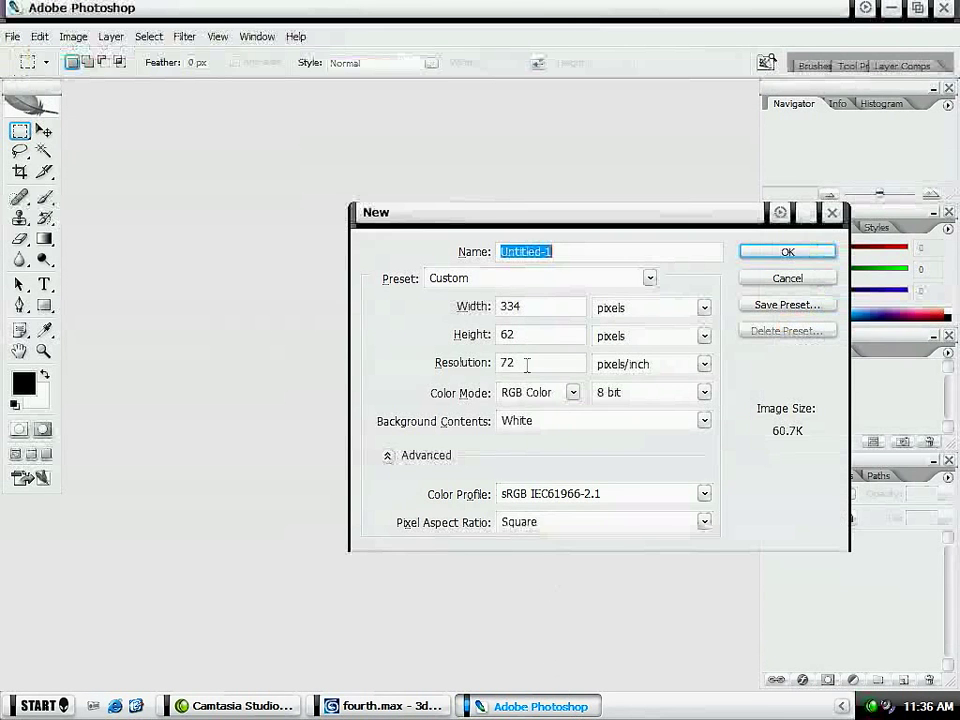
{"action": "left_click", "coordinate": [777, 250]}
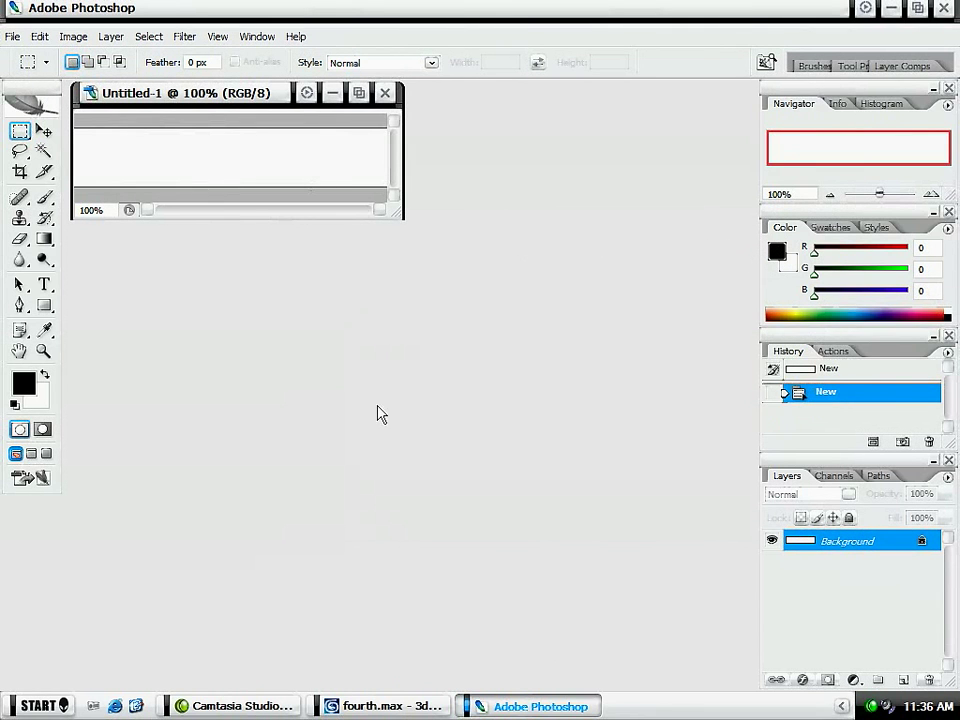
{"action": "left_click_drag", "start_coordinate": [230, 104], "coordinate": [335, 184]}
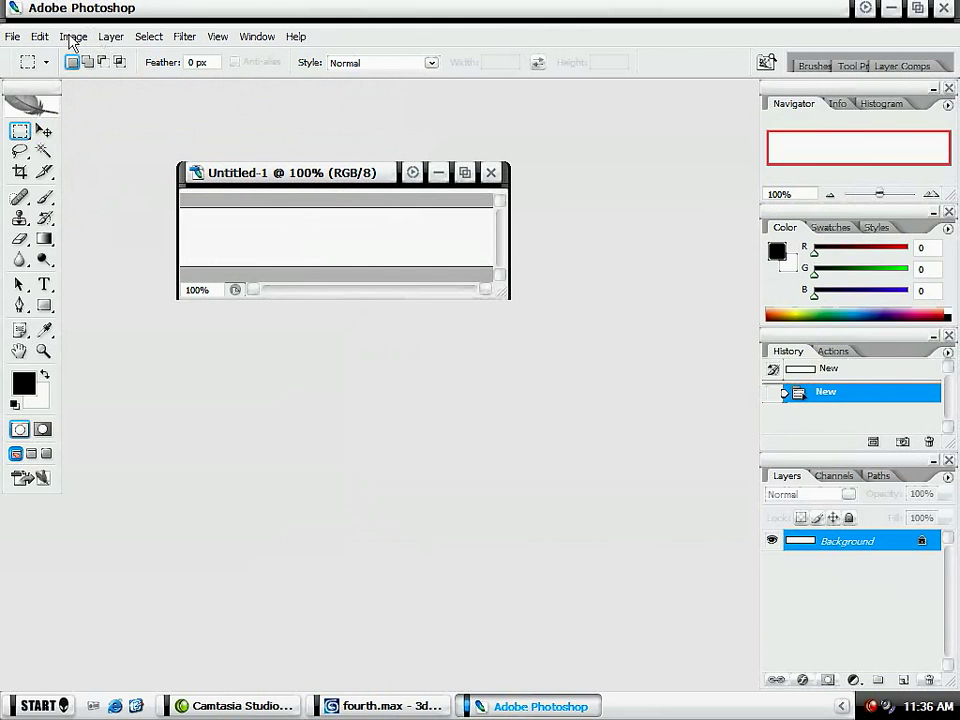
{"action": "left_click", "coordinate": [38, 36]}
{"action": "left_click", "coordinate": [38, 36]}
- Return to the UV editor in 3ds Max and nudge the skirt shell's lower-left corner vertices inside the tile's edge
{"action": "left_click", "coordinate": [433, 707]}
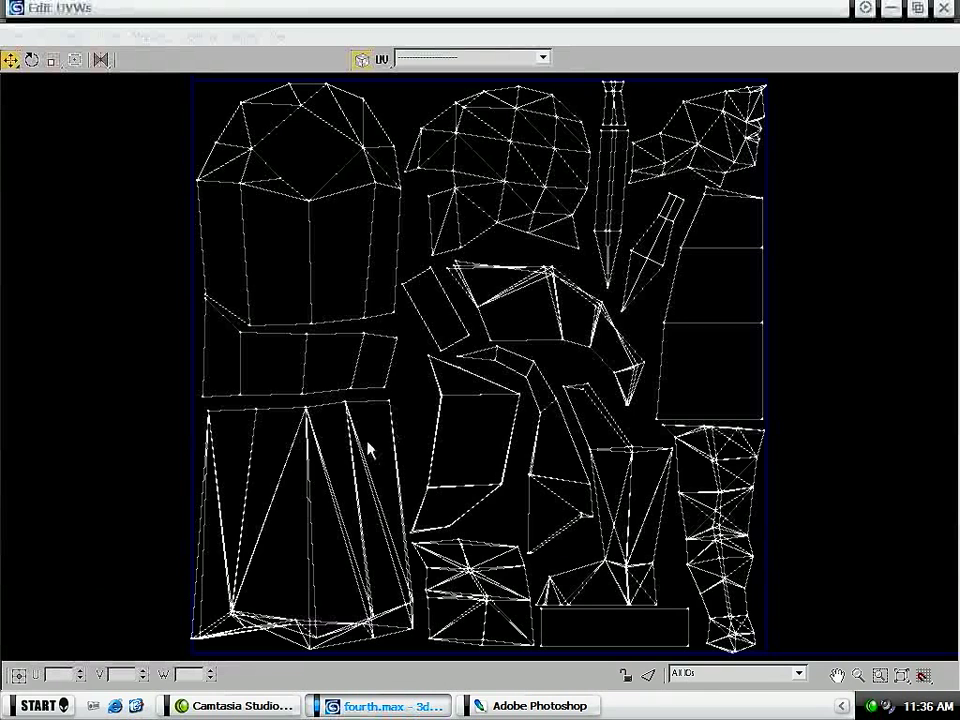
{"action": "scroll", "coordinate": [189, 471], "scroll_direction": "up", "scroll_amount": 6}
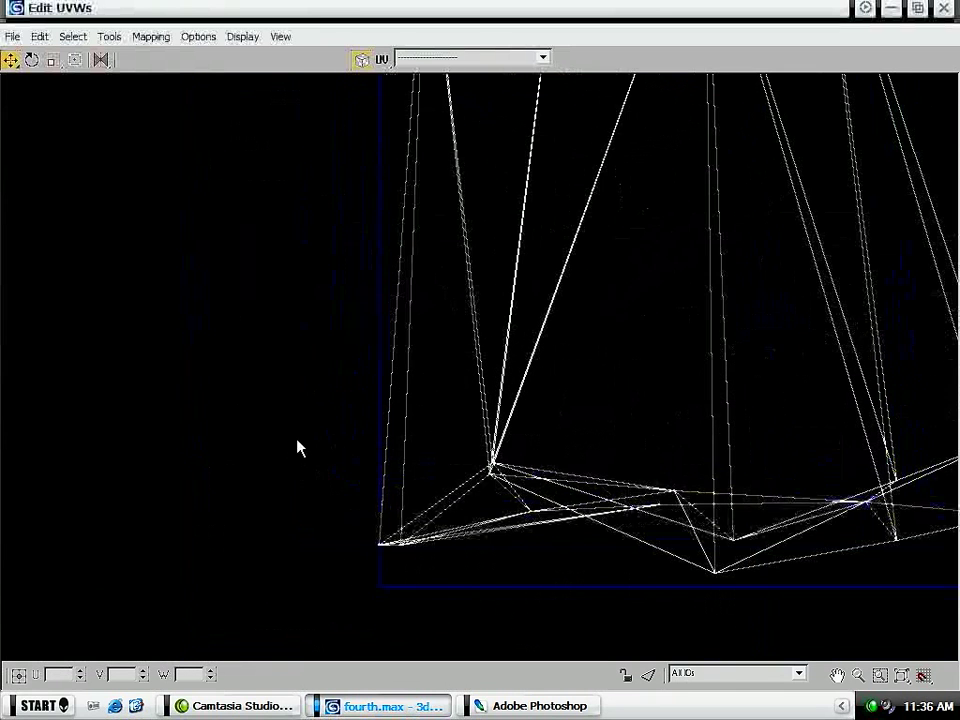
{"action": "left_click_drag", "start_coordinate": [334, 485], "coordinate": [436, 582]}
{"action": "left_click_drag", "start_coordinate": [401, 545], "coordinate": [407, 546]}
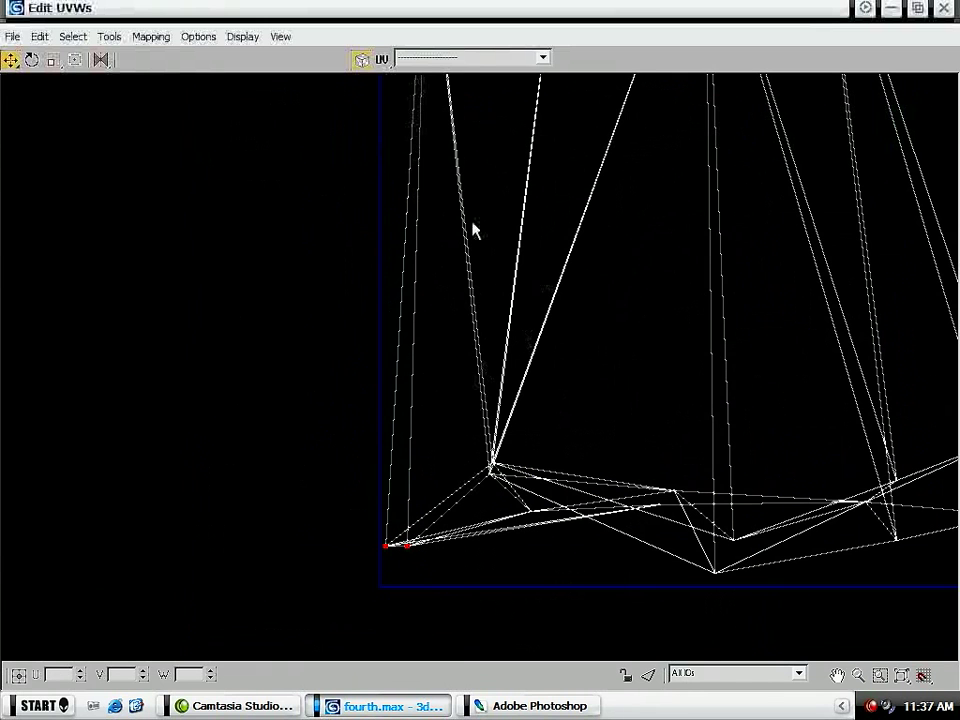
- Frame the complete UV tile in the editor again and switch to Camtasia Studio
{"action": "left_click", "coordinate": [880, 675]}
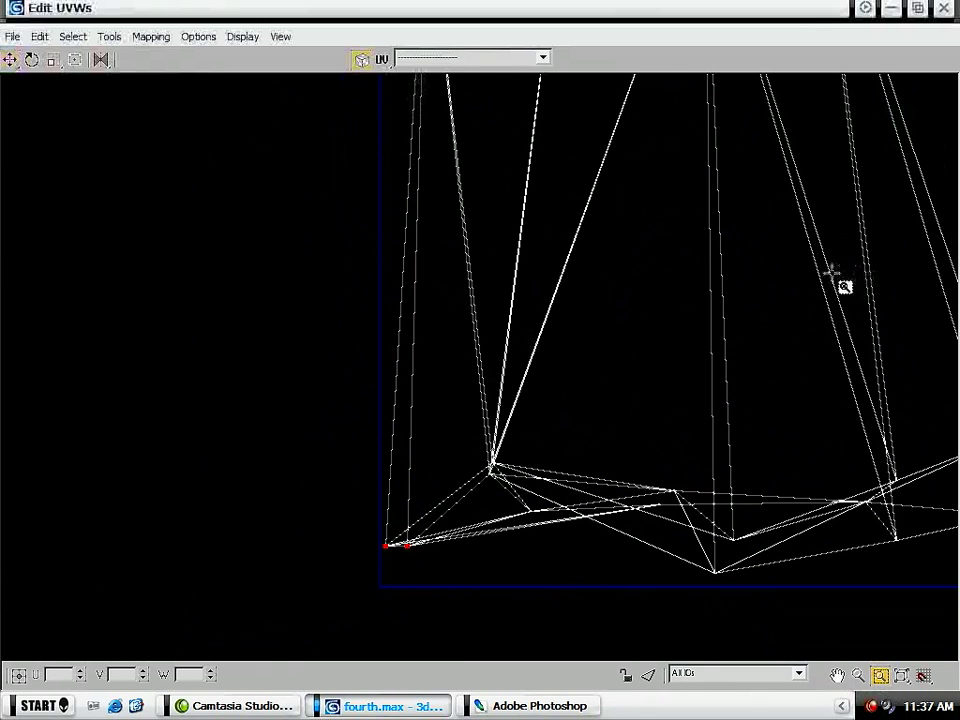
{"action": "middle_click_drag", "start_coordinate": [830, 275], "coordinate": [535, 397]}
{"action": "scroll", "coordinate": [525, 393], "scroll_direction": "down", "scroll_amount": 2}
{"action": "middle_click_drag", "start_coordinate": [684, 200], "coordinate": [475, 311]}
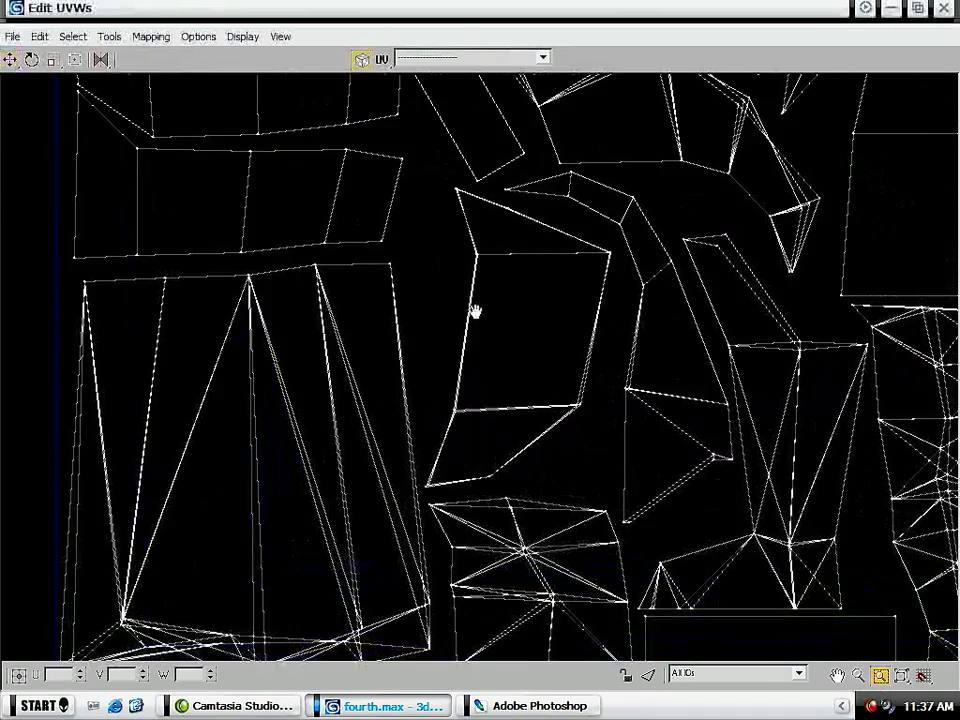
{"action": "scroll", "coordinate": [480, 316], "scroll_direction": "down", "scroll_amount": 3}
{"action": "middle_click_drag", "start_coordinate": [643, 193], "coordinate": [574, 279]}
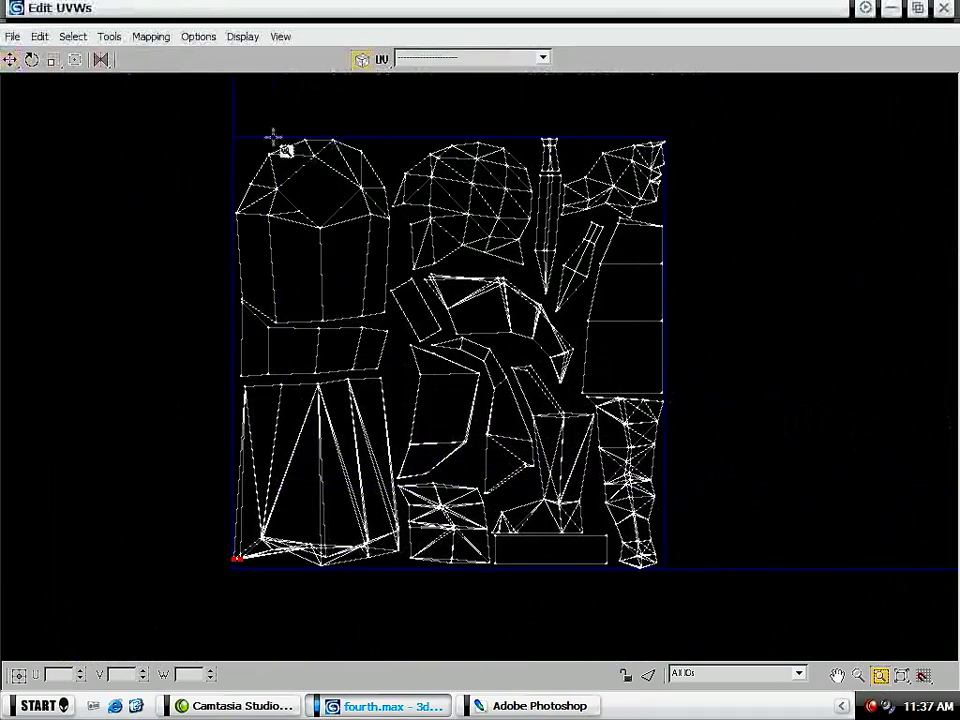
{"action": "left_click_drag", "start_coordinate": [231, 134], "coordinate": [677, 583]}
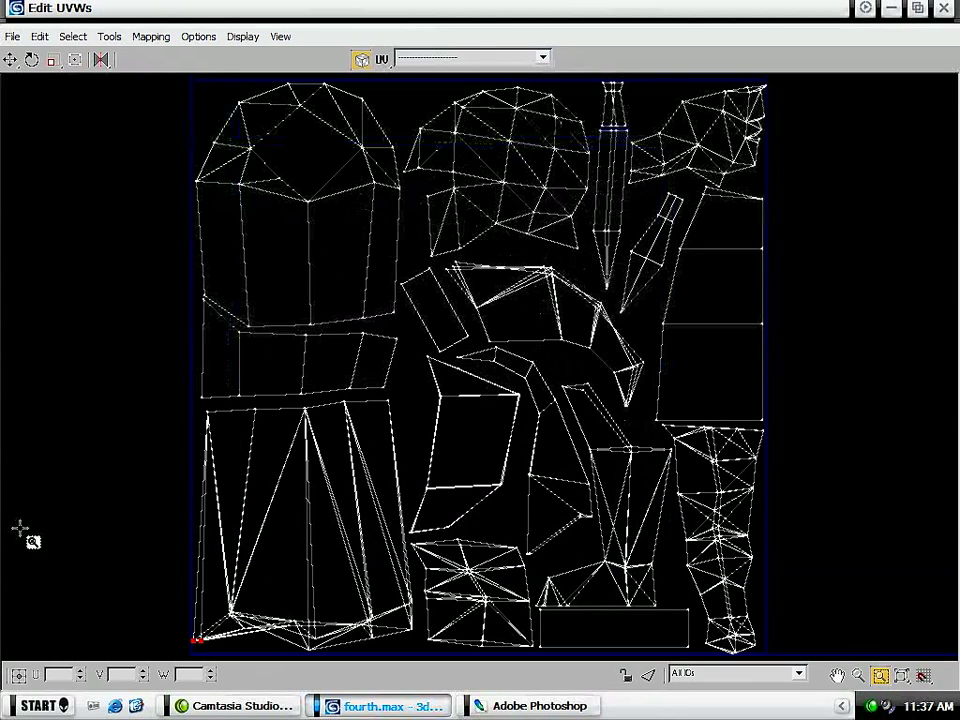
{"action": "left_click", "coordinate": [250, 706]}
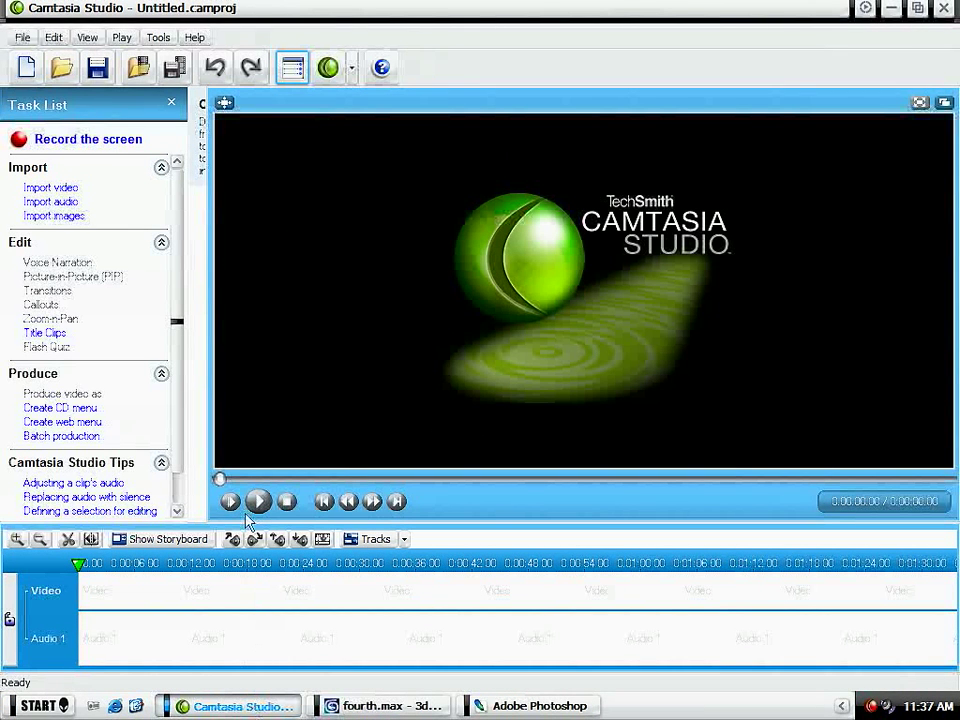